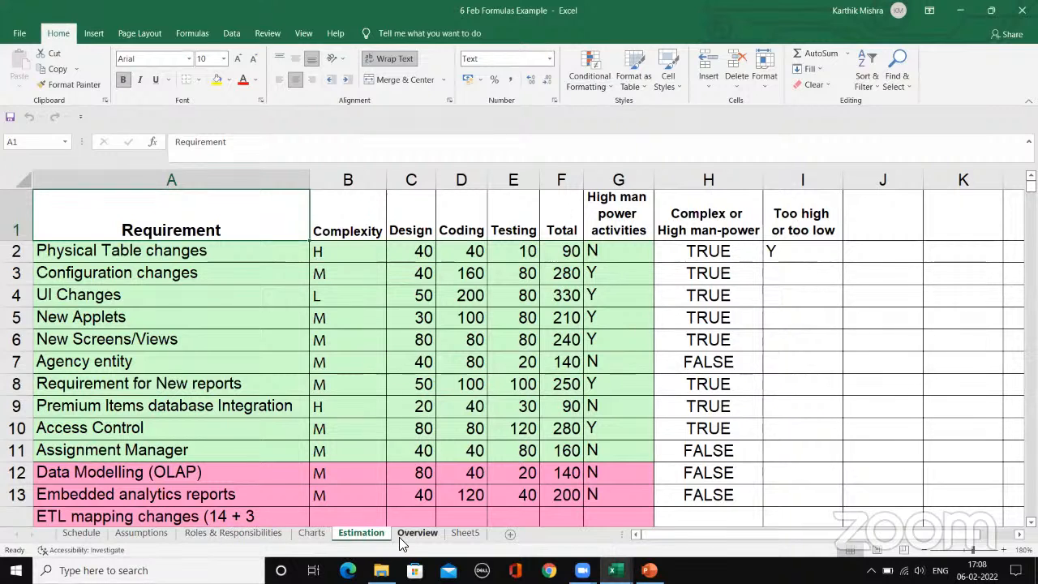
Step: Turn off the filter on the header row of the Roles & Responsibilities sheet
{"action": "left_click", "coordinate": [276, 535]}
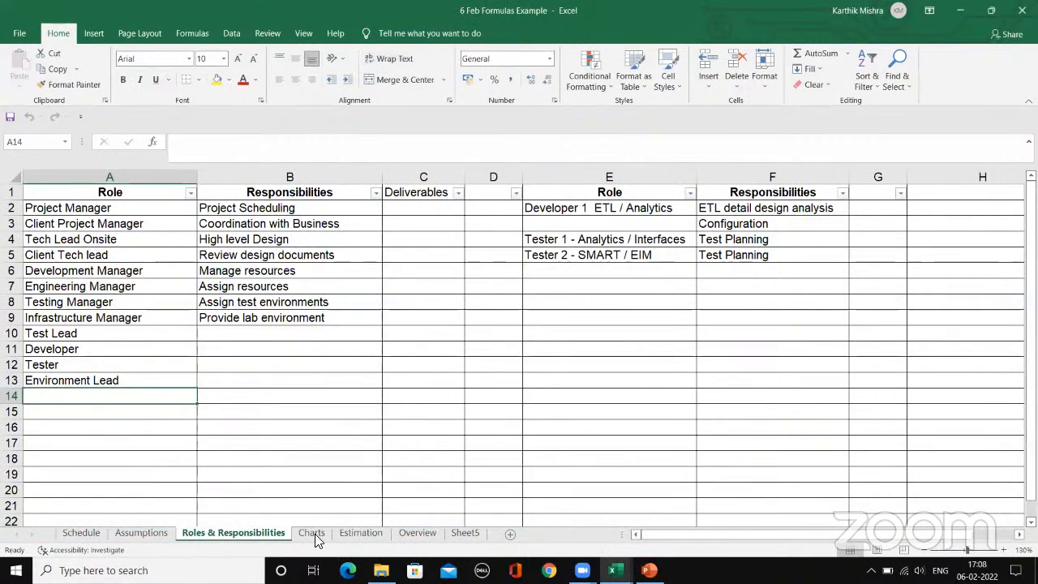
{"action": "left_click", "coordinate": [259, 361]}
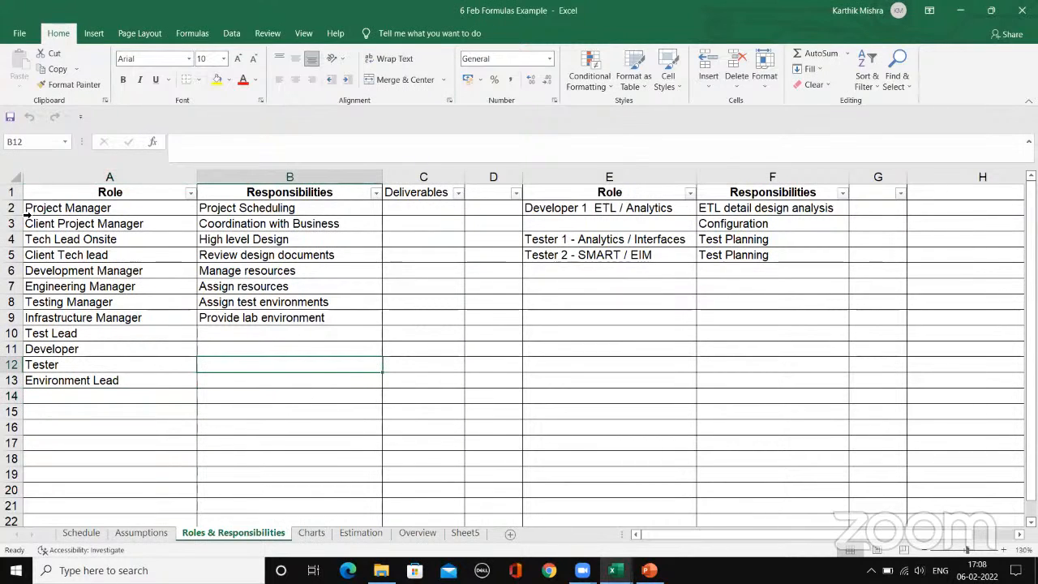
{"action": "left_click", "coordinate": [15, 193]}
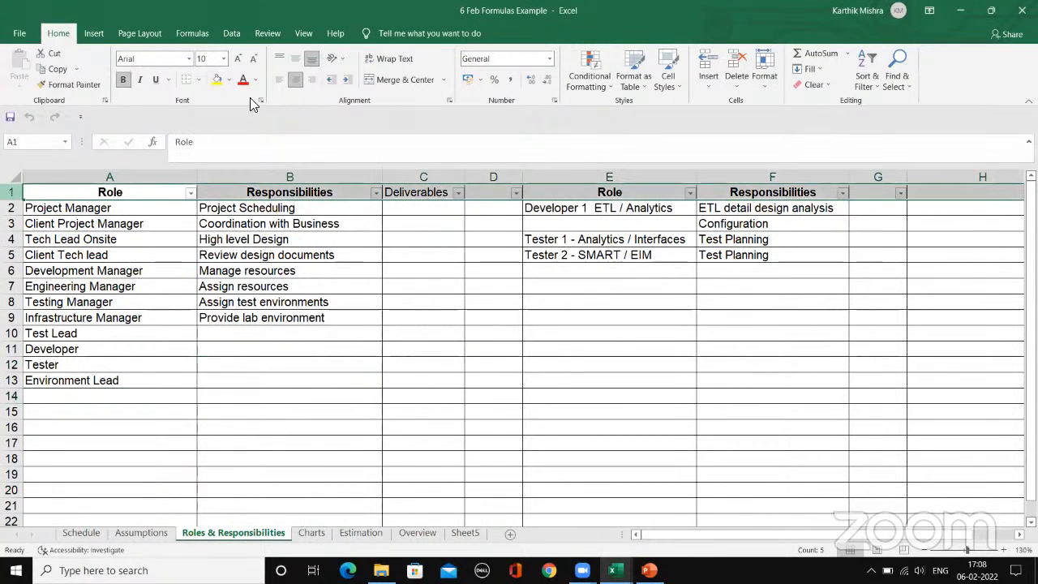
{"action": "left_click", "coordinate": [231, 34]}
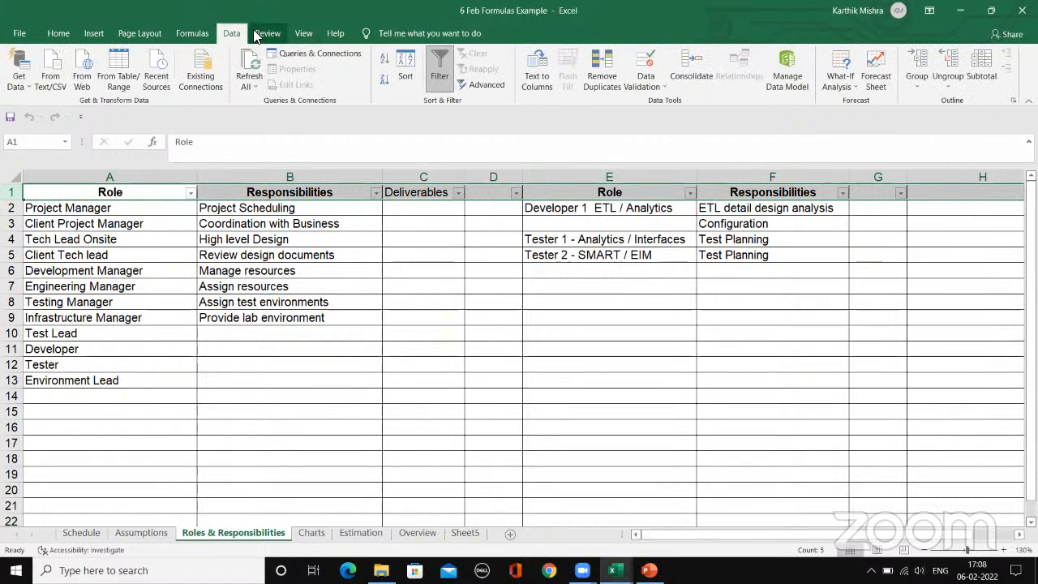
{"action": "left_click", "coordinate": [438, 67]}
{"action": "left_click", "coordinate": [403, 246]}
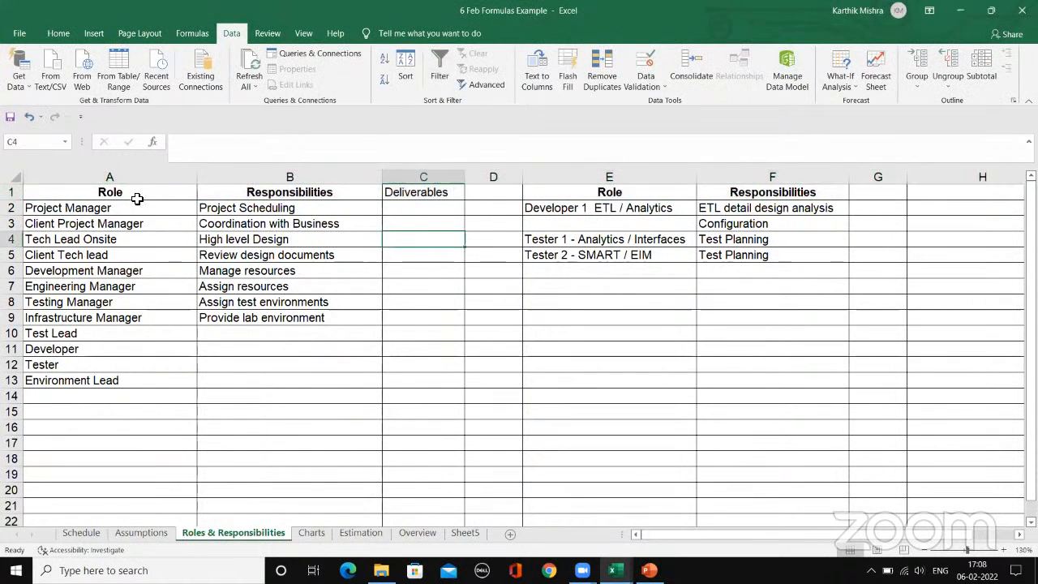
Step: Review the Role, Responsibilities and Deliverables columns of the roles table as candidates for filtering
{"action": "left_click", "coordinate": [134, 195]}
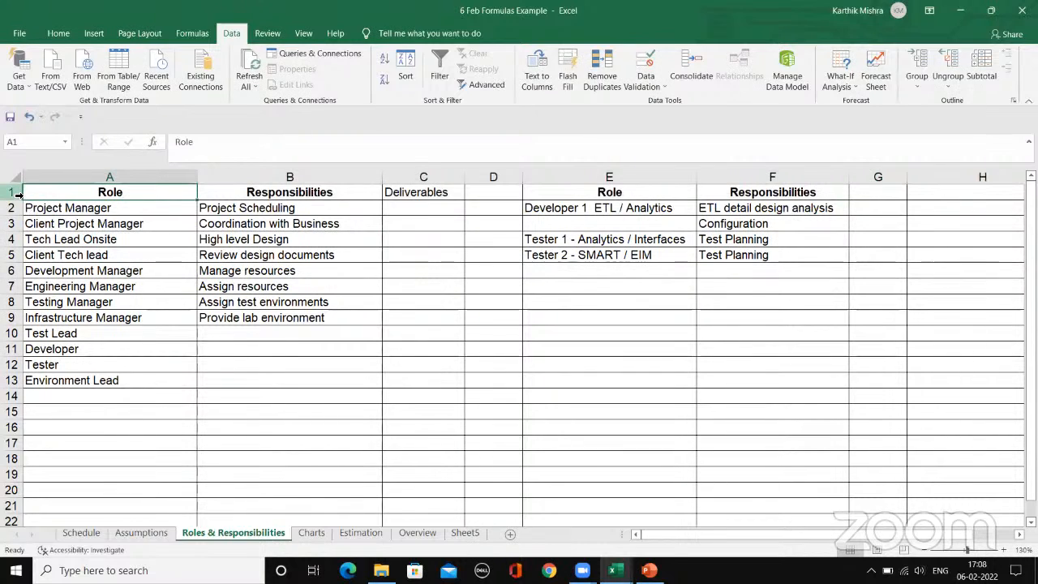
{"action": "left_click", "coordinate": [454, 195]}
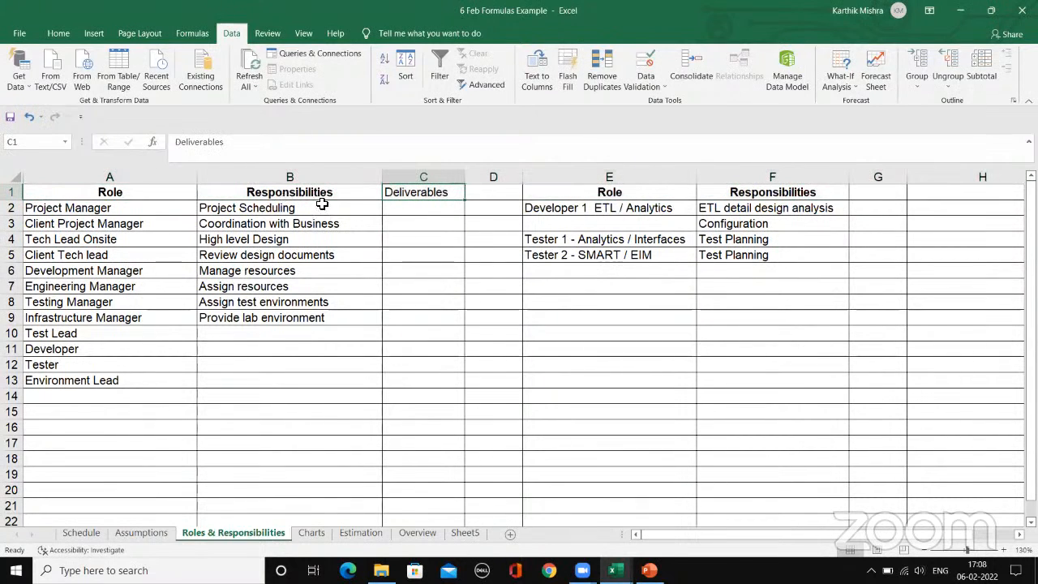
{"action": "left_click", "coordinate": [138, 210]}
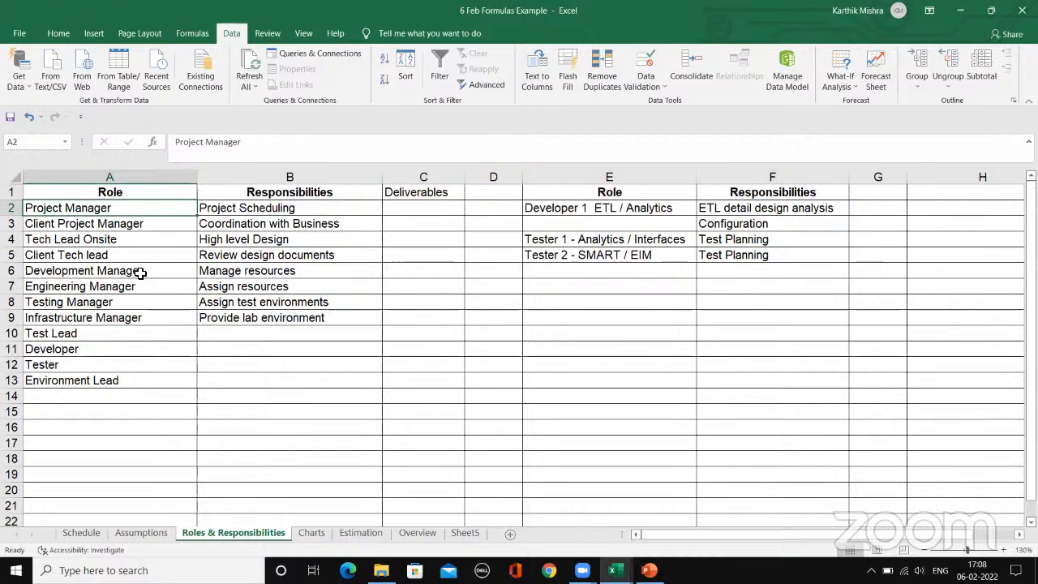
{"action": "left_click", "coordinate": [146, 331]}
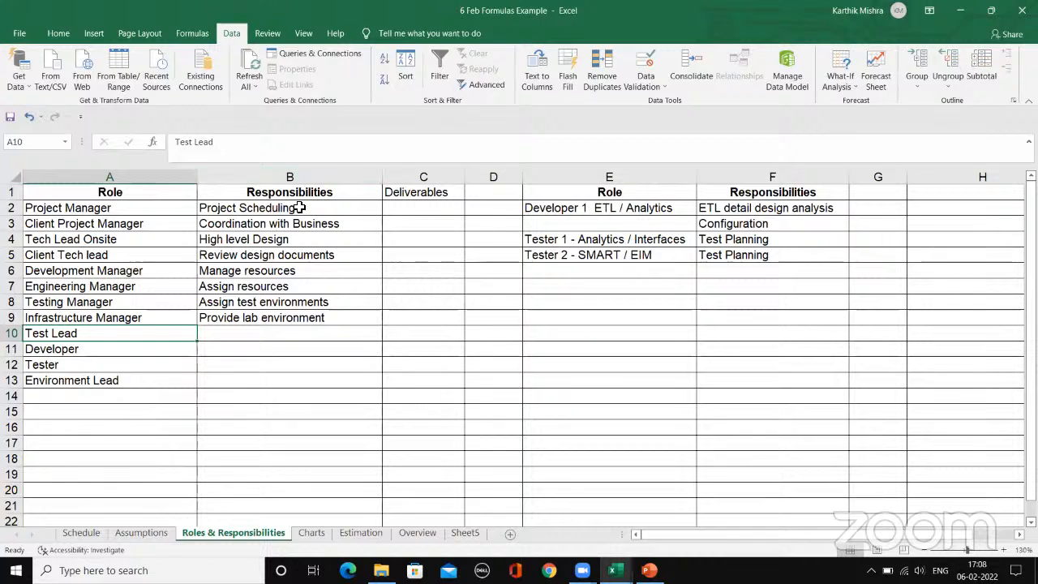
{"action": "left_click", "coordinate": [358, 192]}
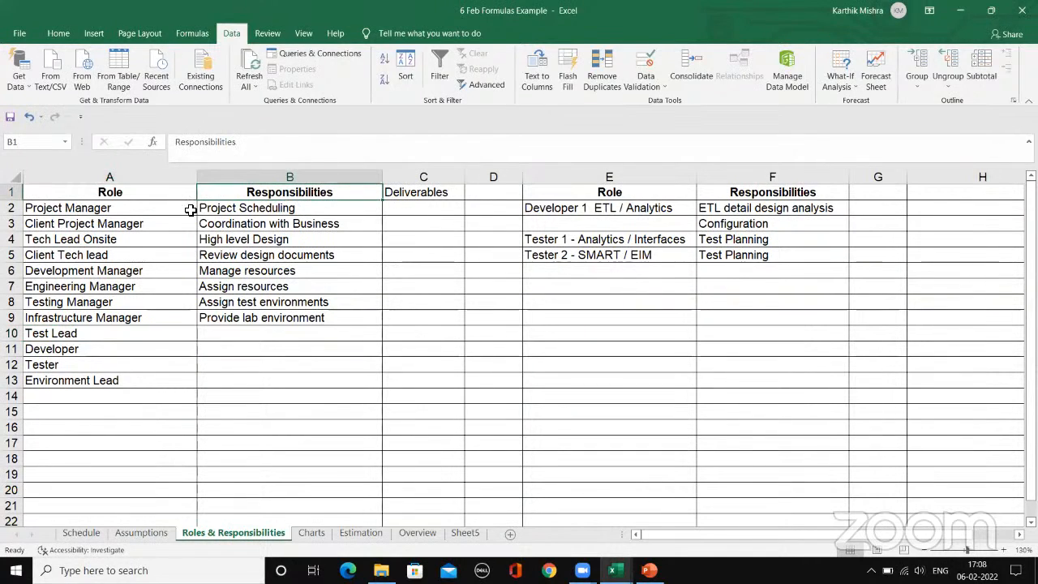
{"action": "left_click", "coordinate": [140, 197]}
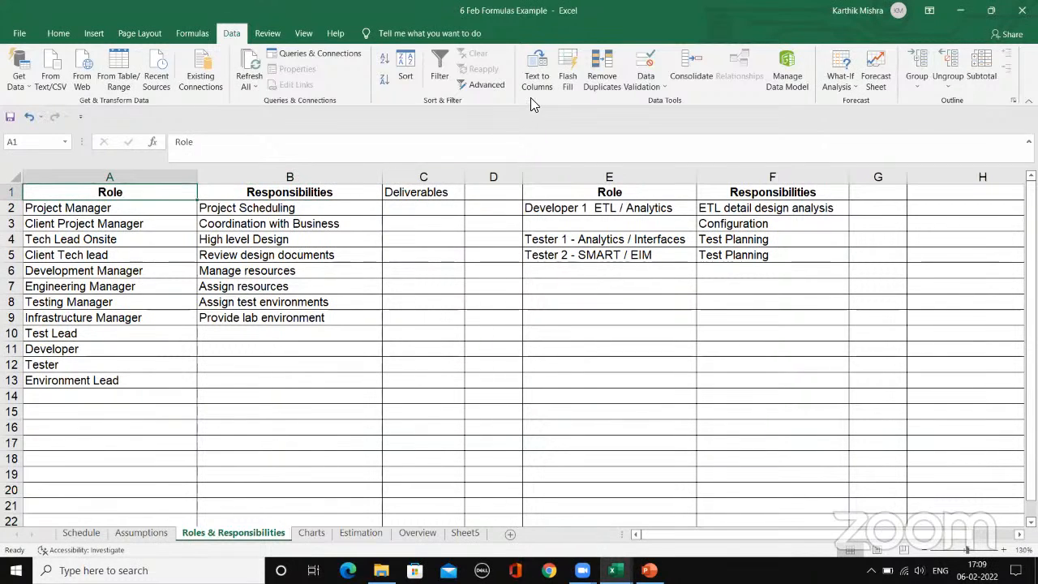
{"action": "left_click", "coordinate": [361, 197]}
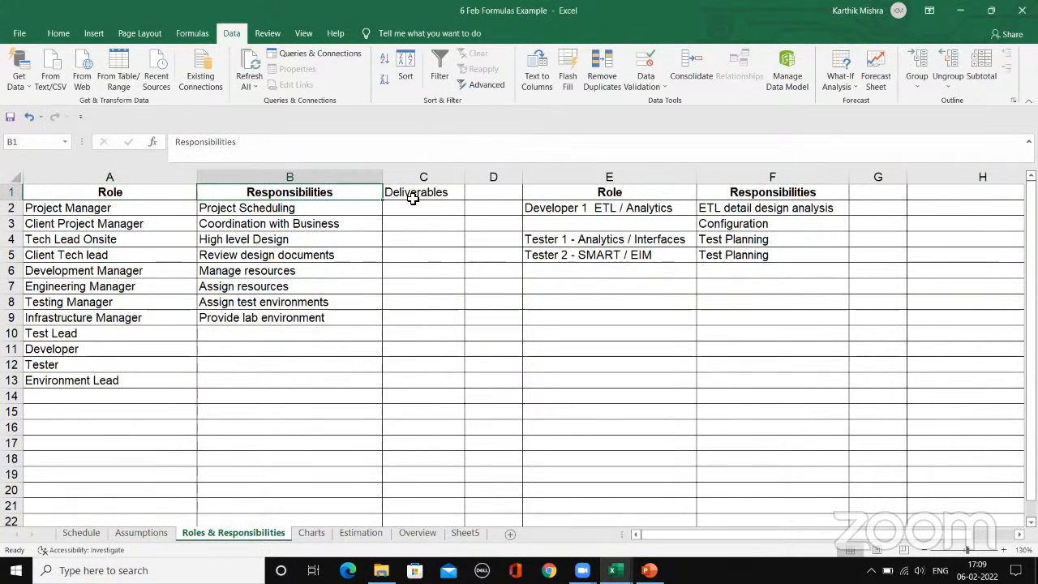
{"action": "left_click", "coordinate": [415, 227]}
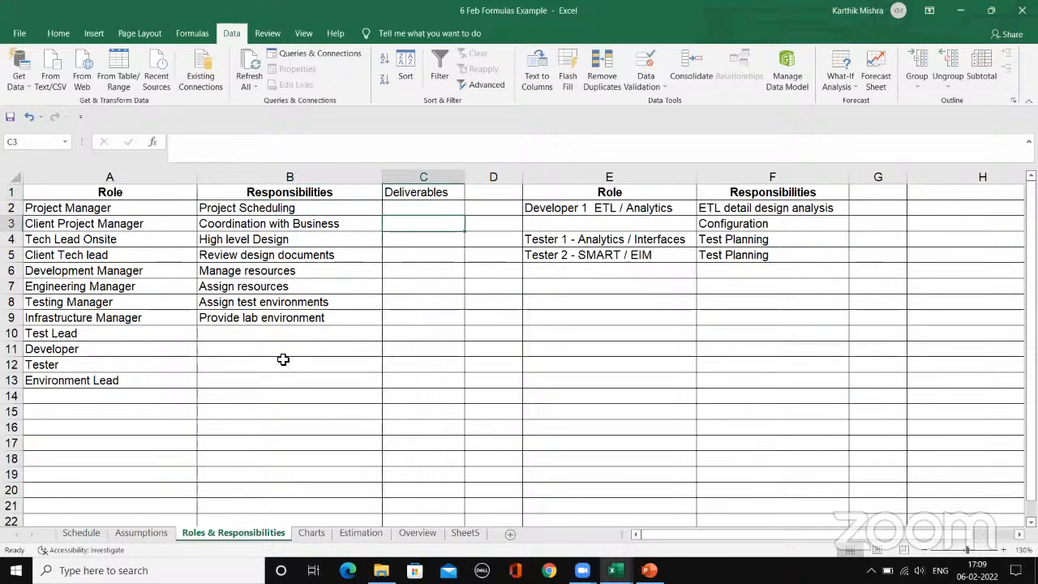
{"action": "left_click", "coordinate": [283, 362]}
{"action": "left_click", "coordinate": [392, 398]}
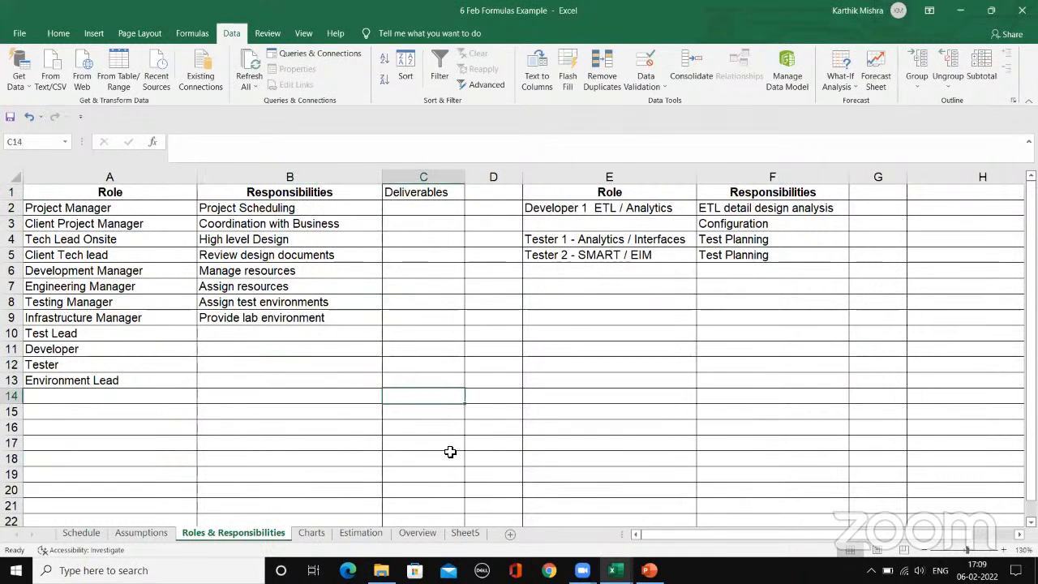
Step: Switch to the 6 Feb Charts Example workbook and apply a filter to header row 1 of the Covid Data sheet
{"action": "mouse_move", "coordinate": [617, 561]}
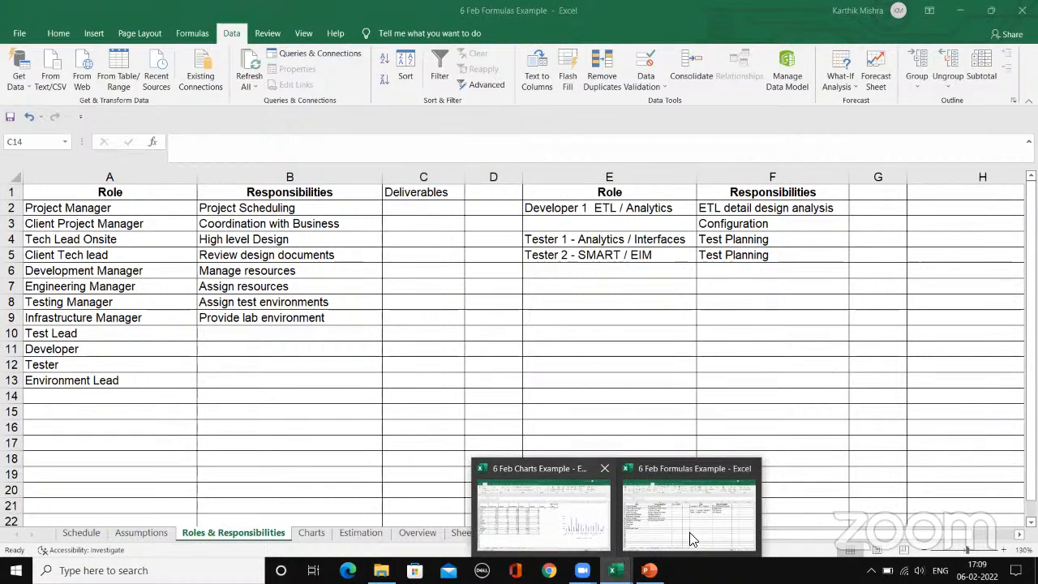
{"action": "left_click", "coordinate": [540, 509]}
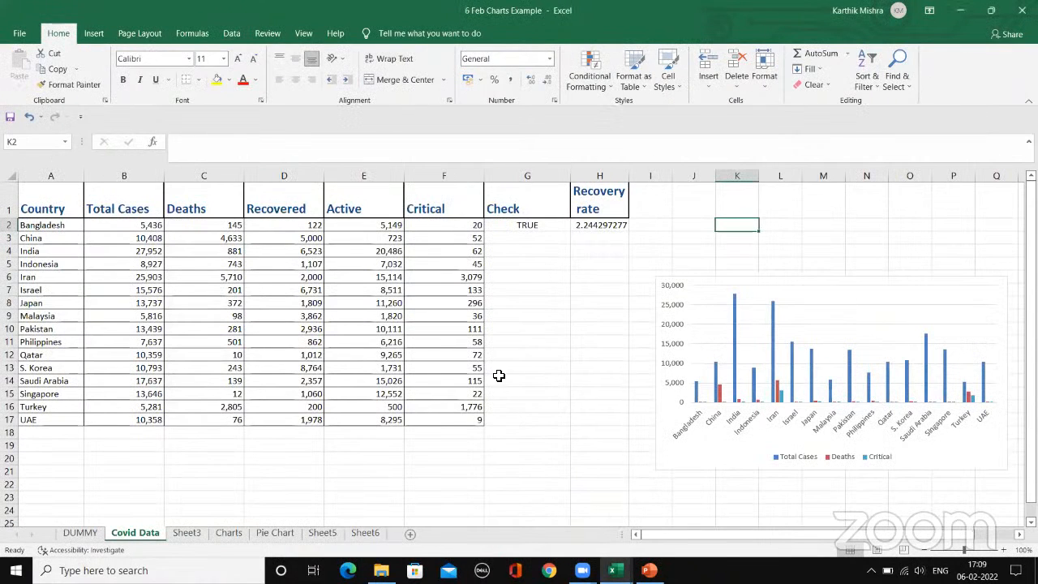
{"action": "left_click", "coordinate": [517, 269]}
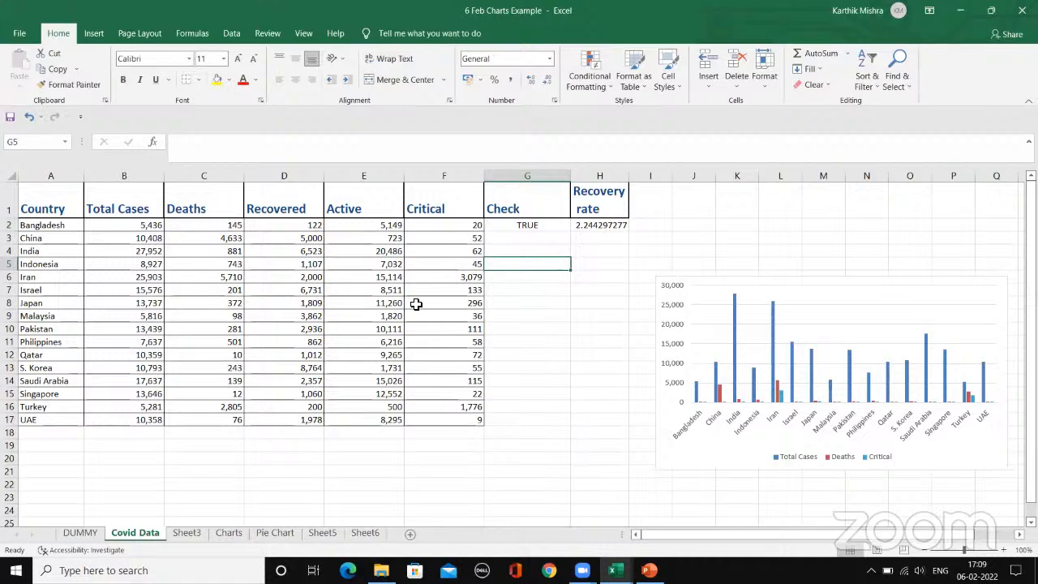
{"action": "left_click", "coordinate": [136, 236]}
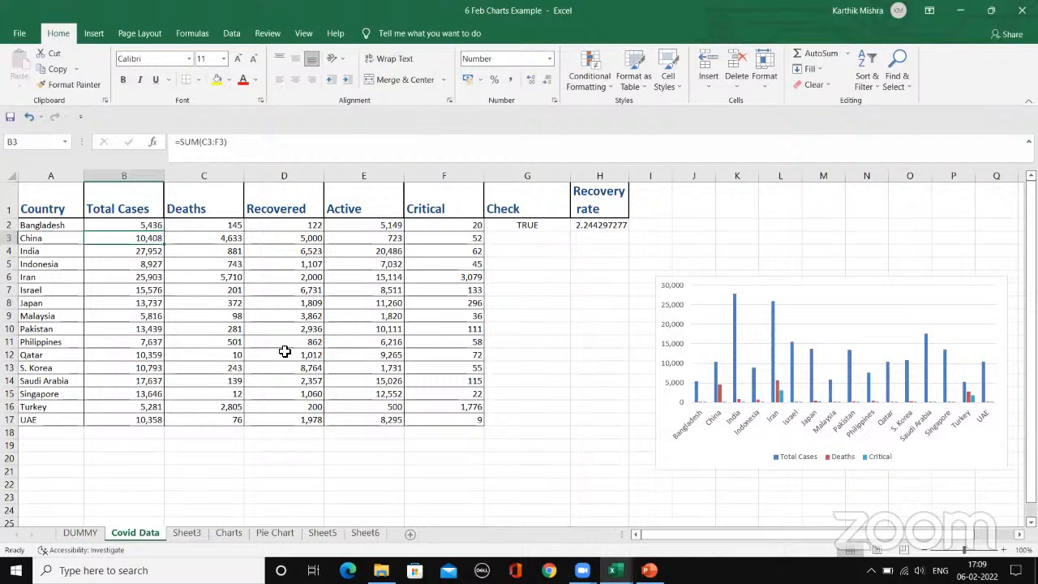
{"action": "left_click", "coordinate": [63, 194]}
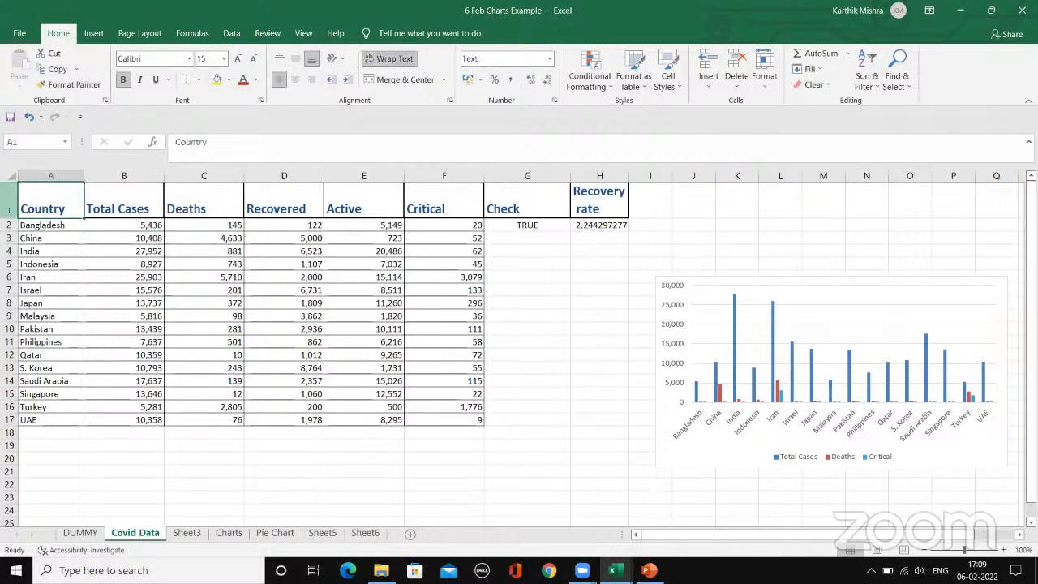
{"action": "left_click", "coordinate": [10, 204]}
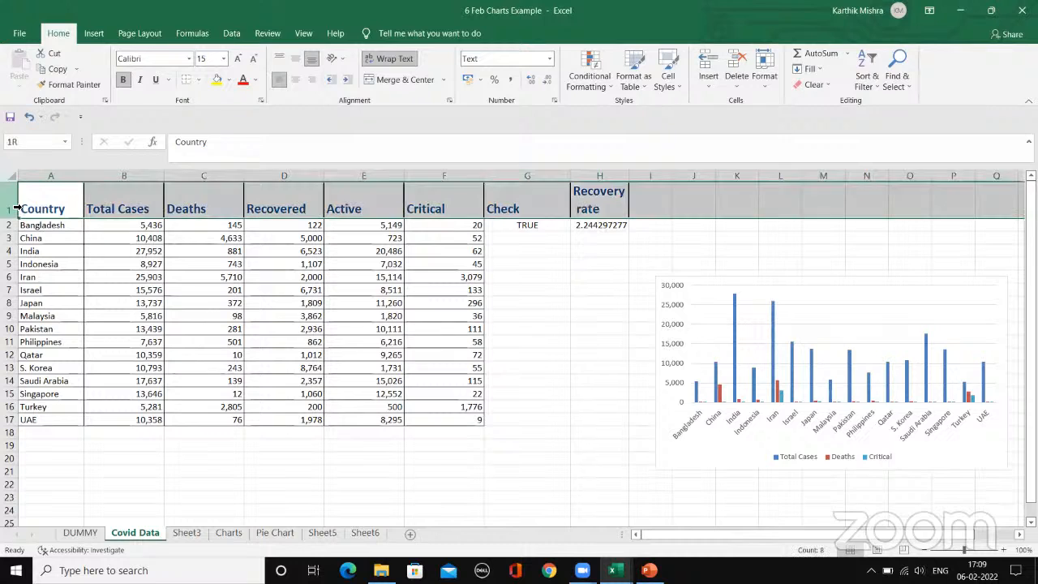
{"action": "left_click", "coordinate": [233, 34]}
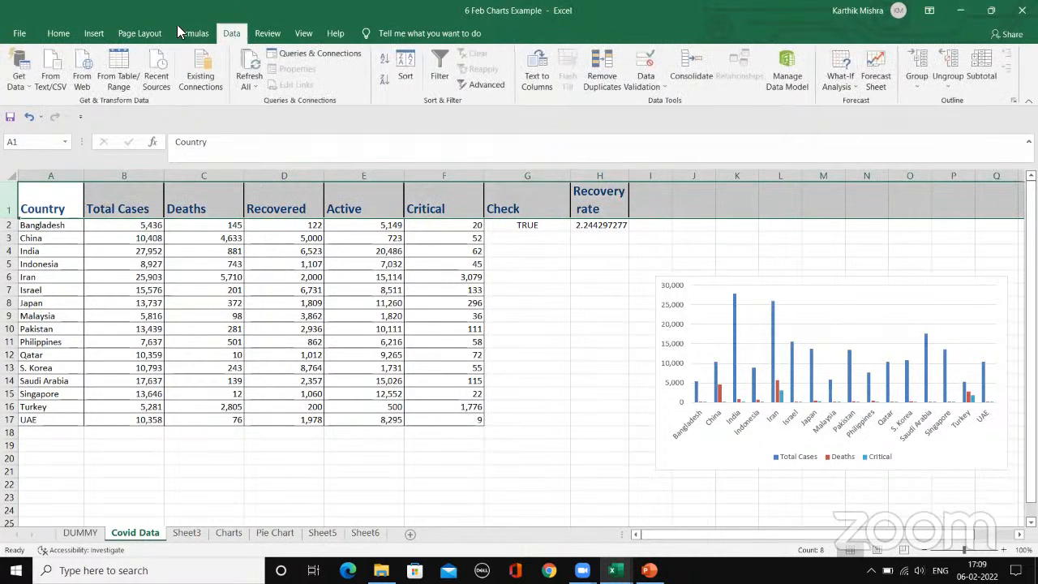
{"action": "left_click", "coordinate": [438, 77]}
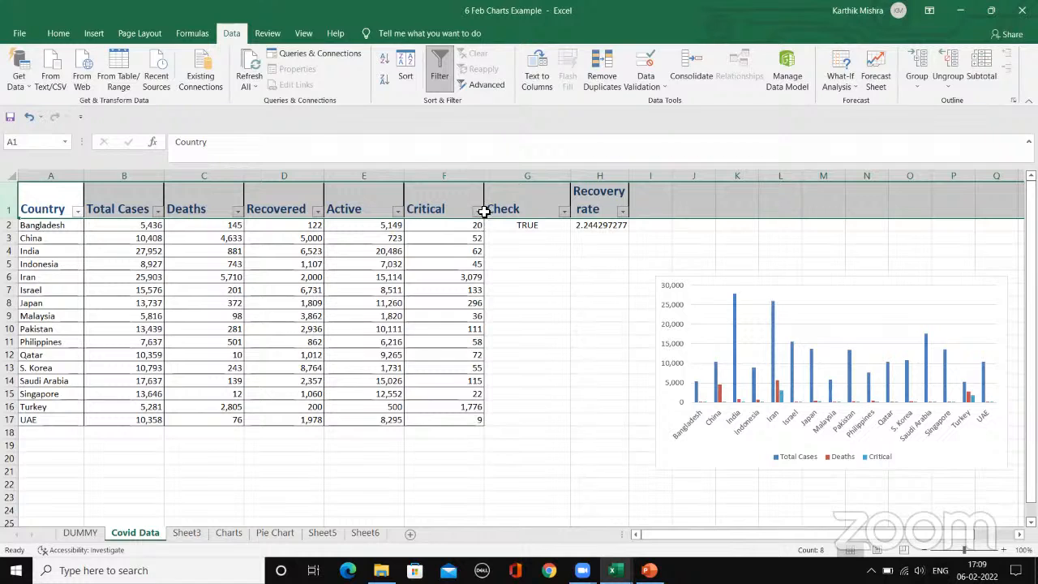
{"action": "left_click", "coordinate": [650, 242]}
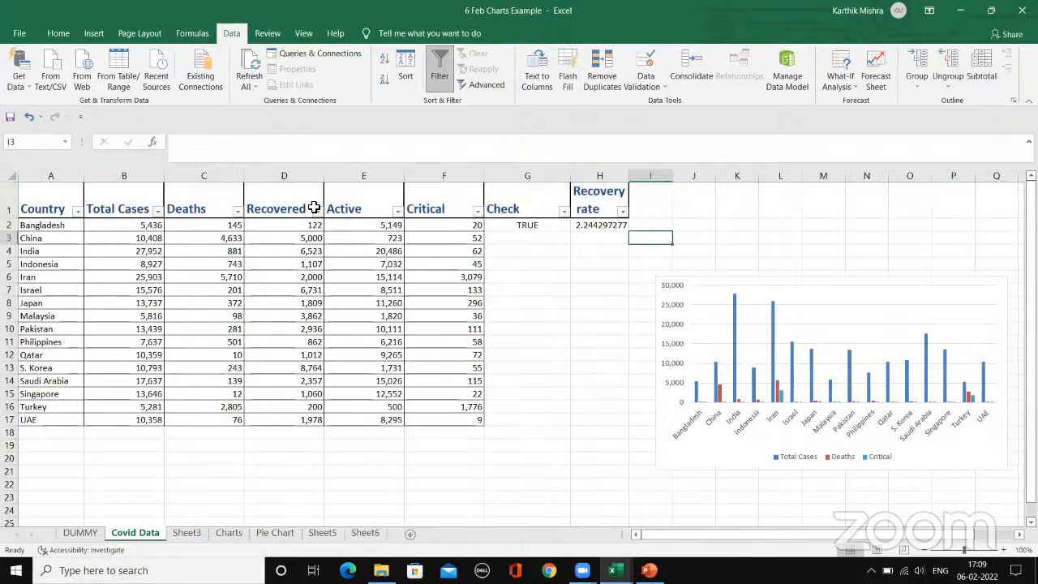
Step: Look over the Covid Data column headers from Total Cases to Check and their filter controls
{"action": "key", "text": "ctrl+Home"}
{"action": "left_click", "coordinate": [126, 208]}
{"action": "left_click", "coordinate": [222, 204]}
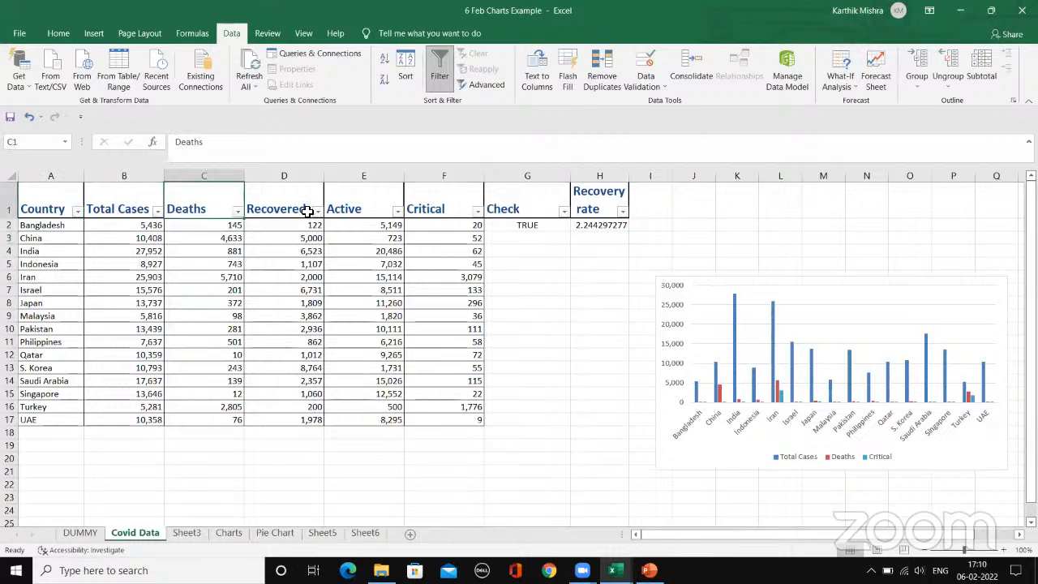
{"action": "left_click", "coordinate": [304, 208]}
{"action": "left_click", "coordinate": [521, 206]}
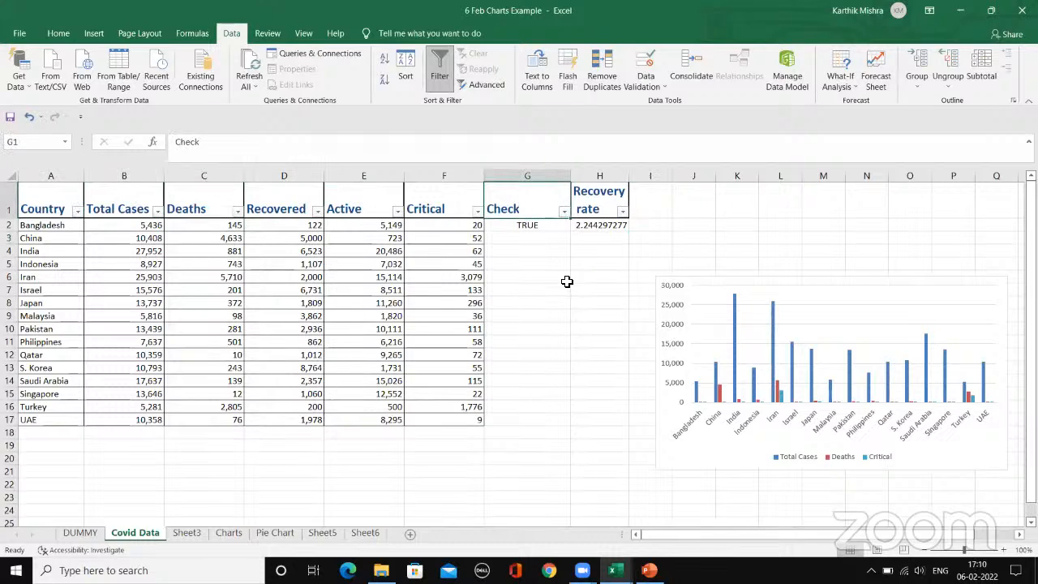
{"action": "left_click", "coordinate": [560, 253]}
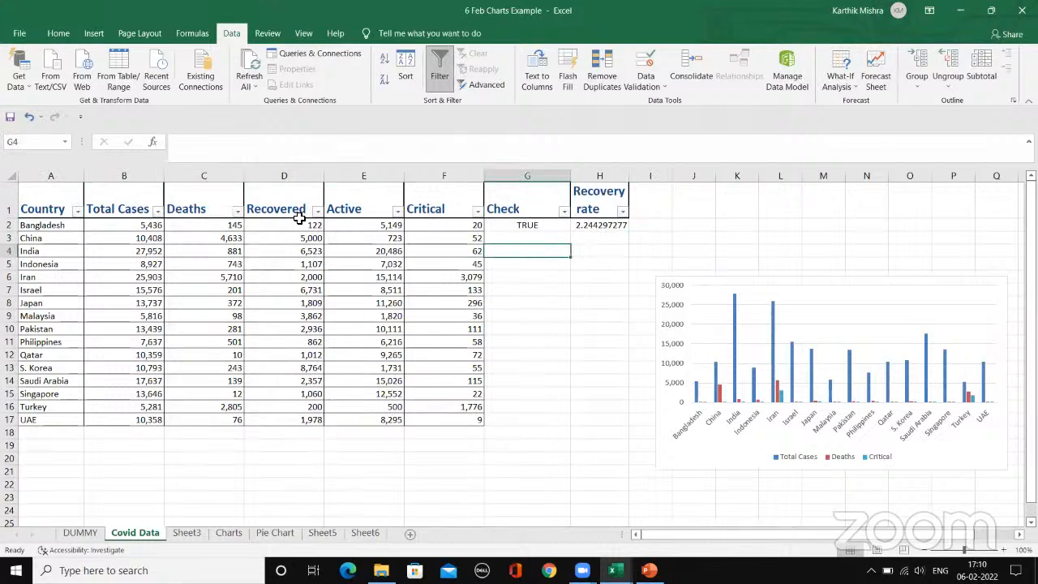
Step: Filter the Total Cases column with a number filter for values greater than 5000
{"action": "left_click", "coordinate": [159, 213]}
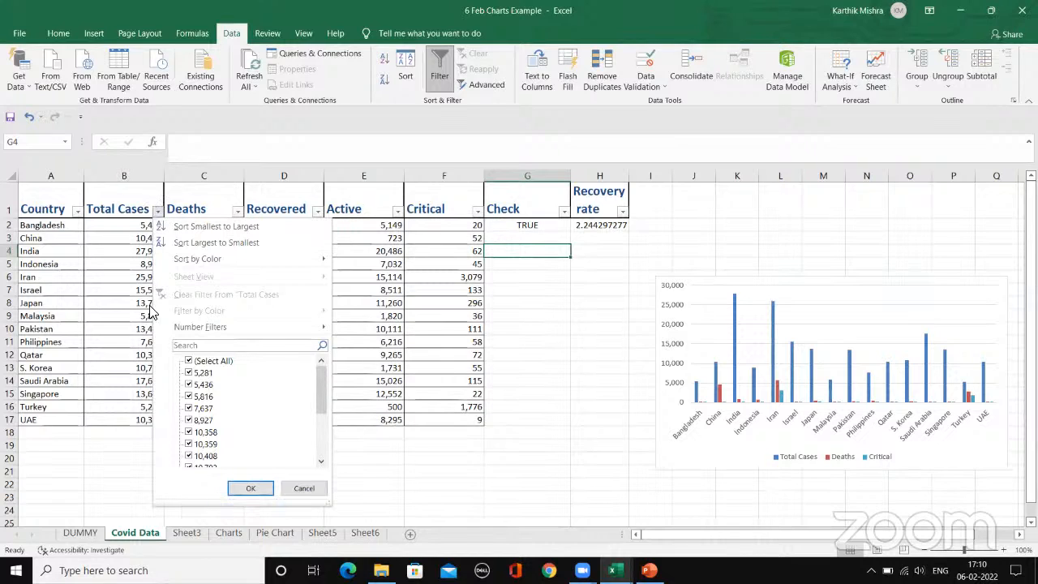
{"action": "left_click_drag", "start_coordinate": [320, 380], "coordinate": [296, 380]}
{"action": "scroll", "coordinate": [281, 365], "scroll_direction": "down", "scroll_amount": 3}
{"action": "mouse_move", "coordinate": [201, 326]}
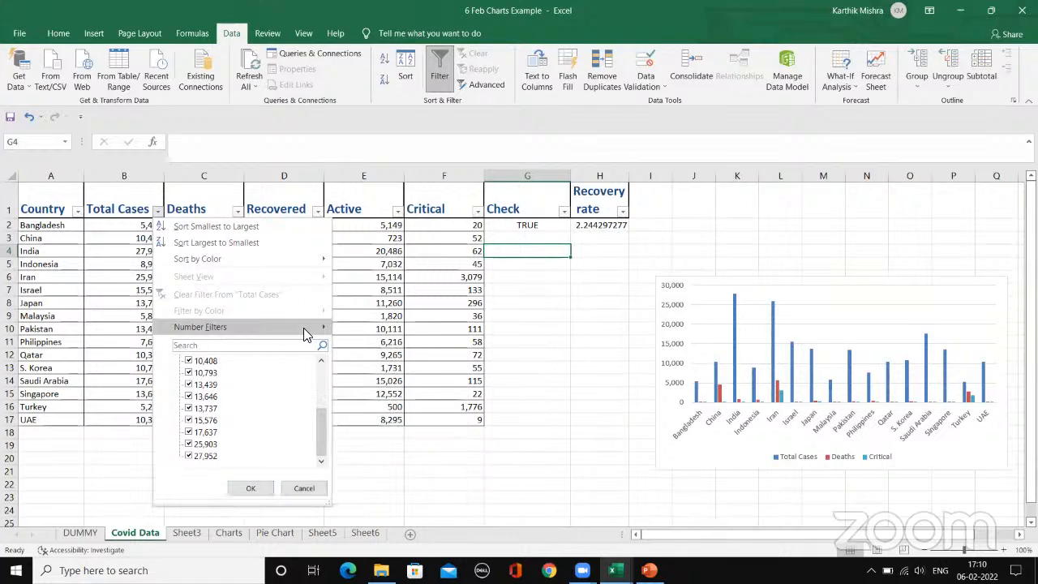
{"action": "mouse_move", "coordinate": [303, 328]}
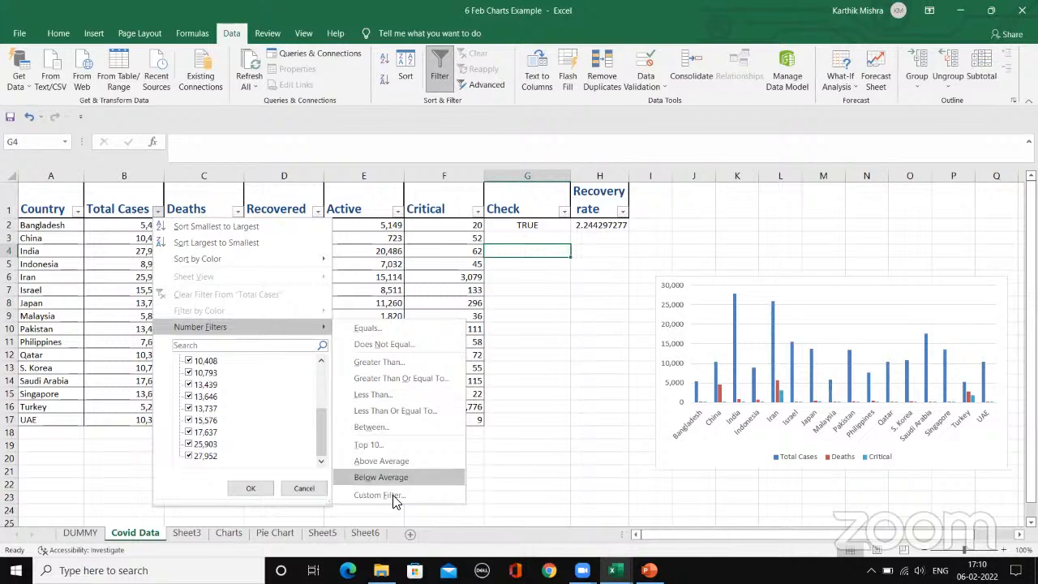
{"action": "left_click", "coordinate": [417, 360]}
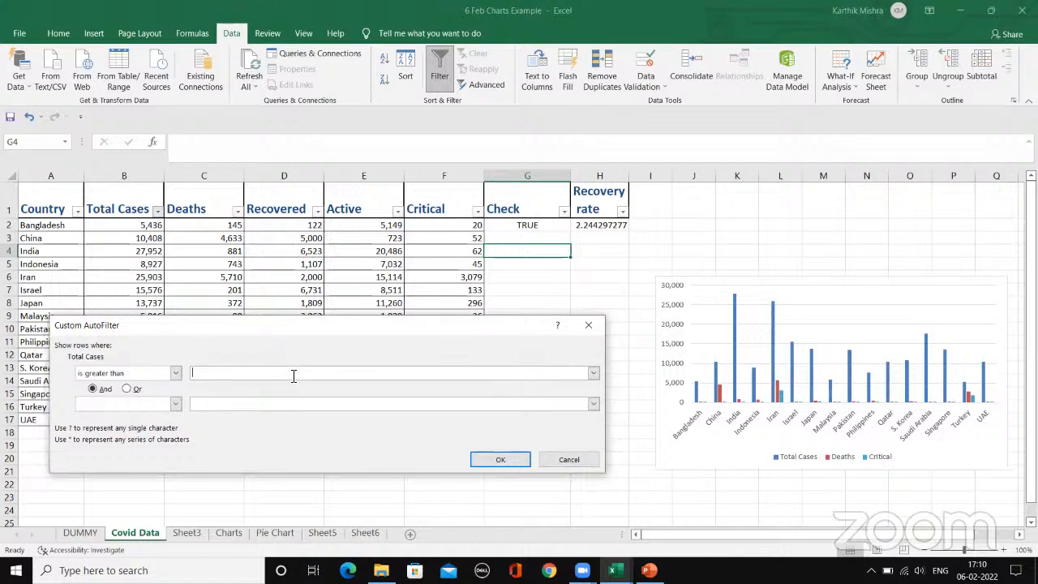
{"action": "type", "text": "5000"}
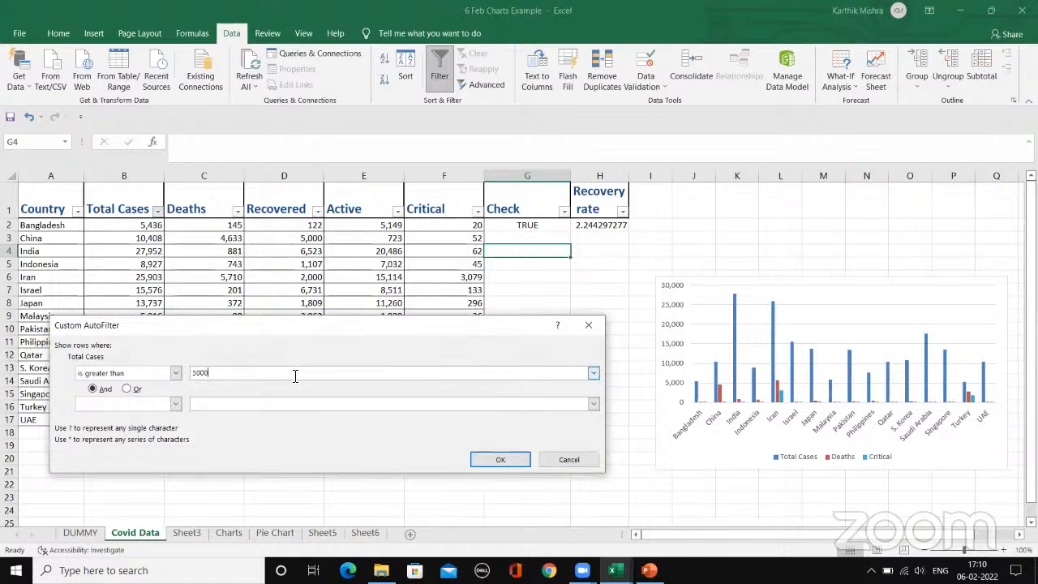
{"action": "left_click", "coordinate": [500, 459]}
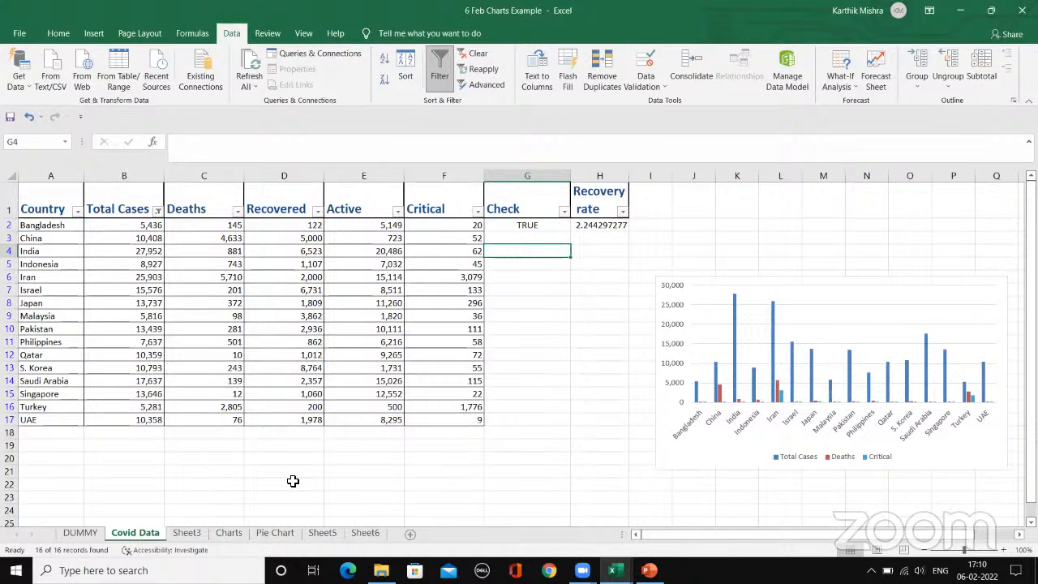
Step: Change the Total Cases number filter to show only values greater than 10000
{"action": "left_click", "coordinate": [157, 211]}
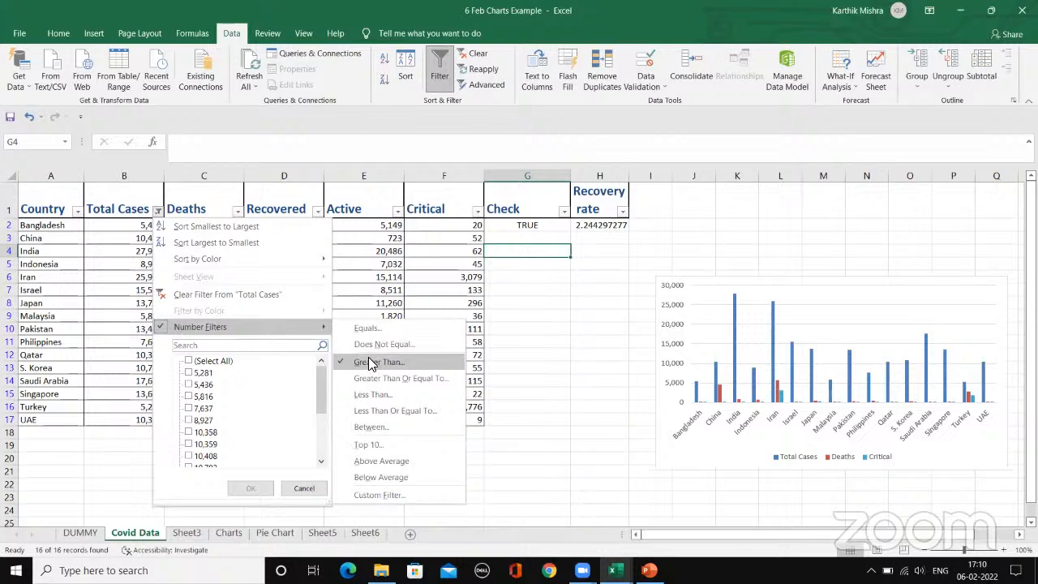
{"action": "left_click", "coordinate": [370, 363]}
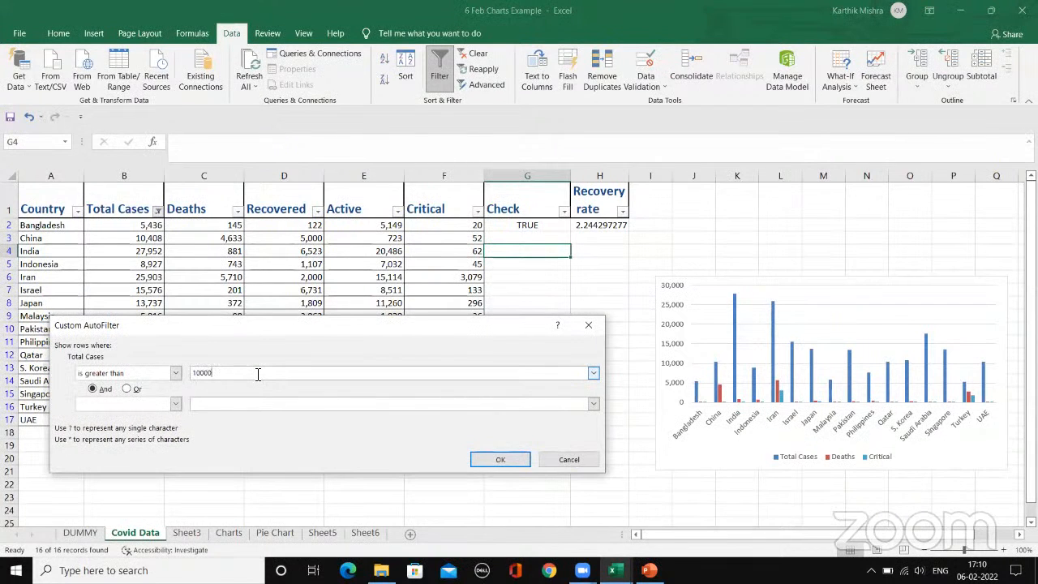
{"action": "key", "text": "Return"}
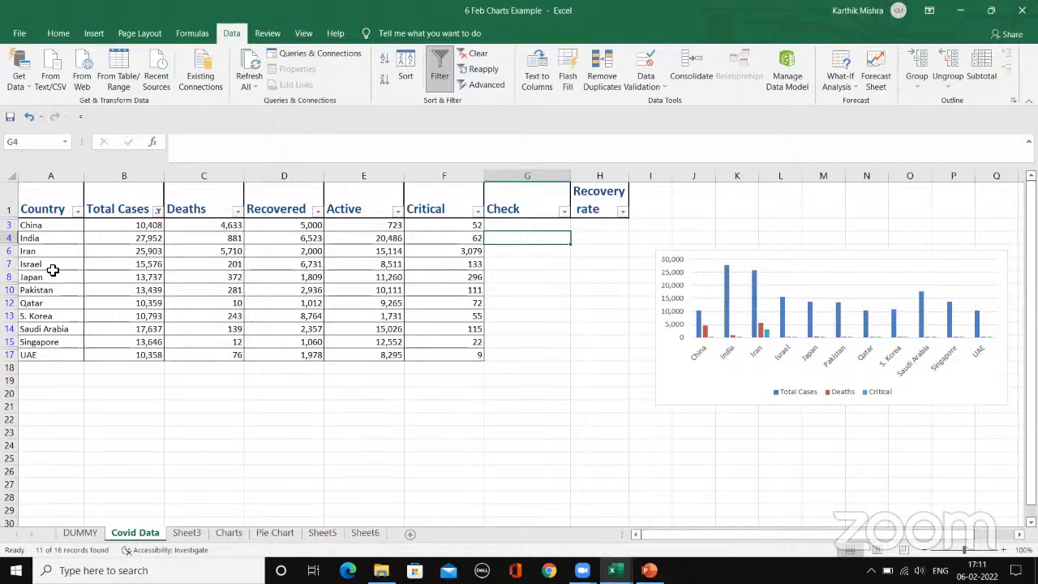
Step: Review the filtered countries from China to UAE and examine how many records match the filter
{"action": "left_click", "coordinate": [50, 226]}
{"action": "left_click", "coordinate": [57, 251]}
{"action": "left_click", "coordinate": [58, 290]}
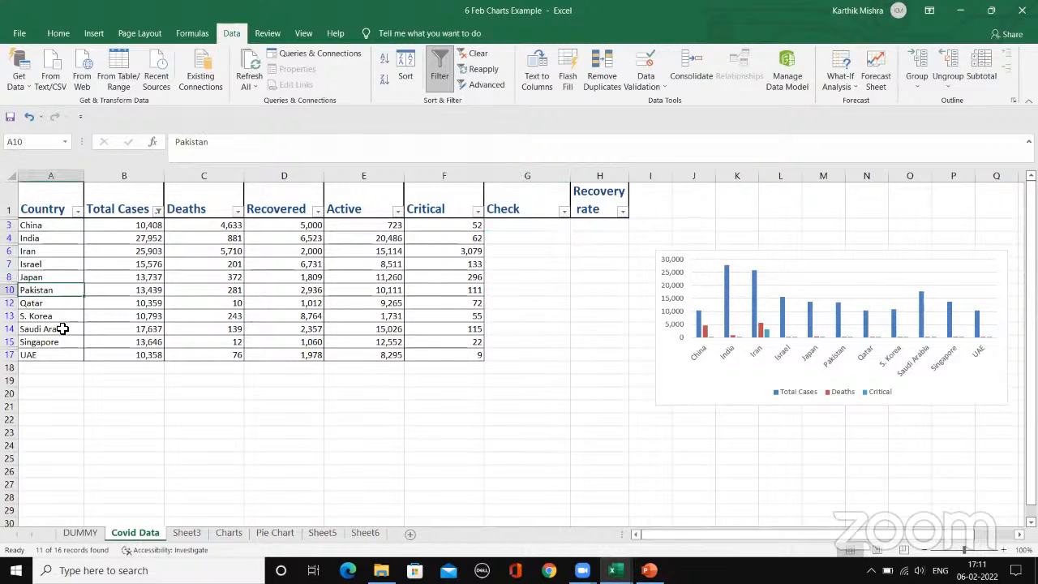
{"action": "left_click", "coordinate": [70, 356]}
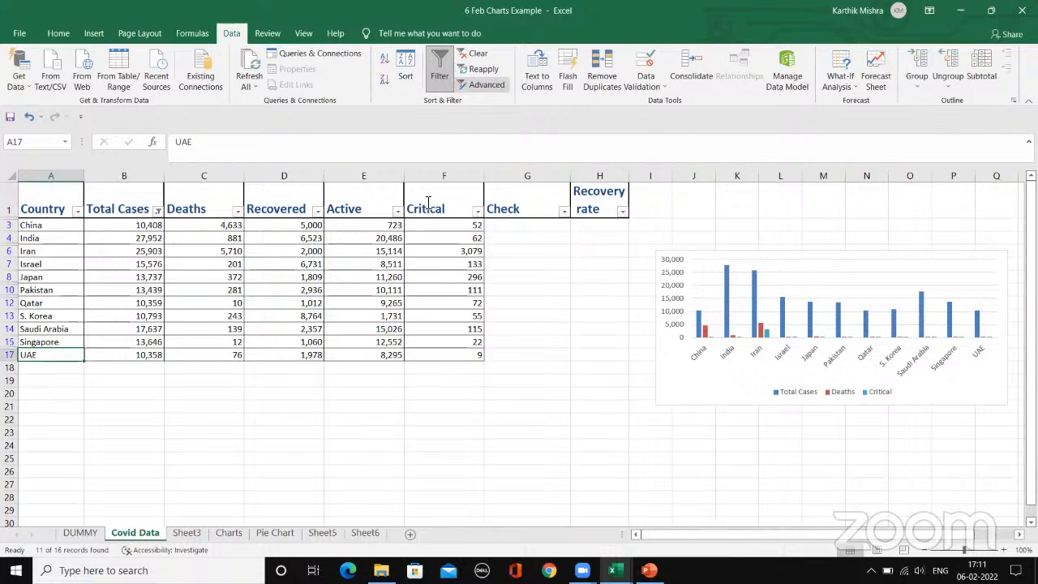
{"action": "mouse_move", "coordinate": [29, 544]}
{"action": "left_mouse_down"}
{"action": "mouse_move", "coordinate": [54, 564]}
{"action": "mouse_move", "coordinate": [122, 550]}
{"action": "mouse_move", "coordinate": [48, 525]}
{"action": "mouse_move", "coordinate": [29, 554]}
{"action": "mouse_move", "coordinate": [121, 549]}
{"action": "mouse_move", "coordinate": [34, 533]}
{"action": "mouse_move", "coordinate": [42, 557]}
{"action": "left_mouse_up"}
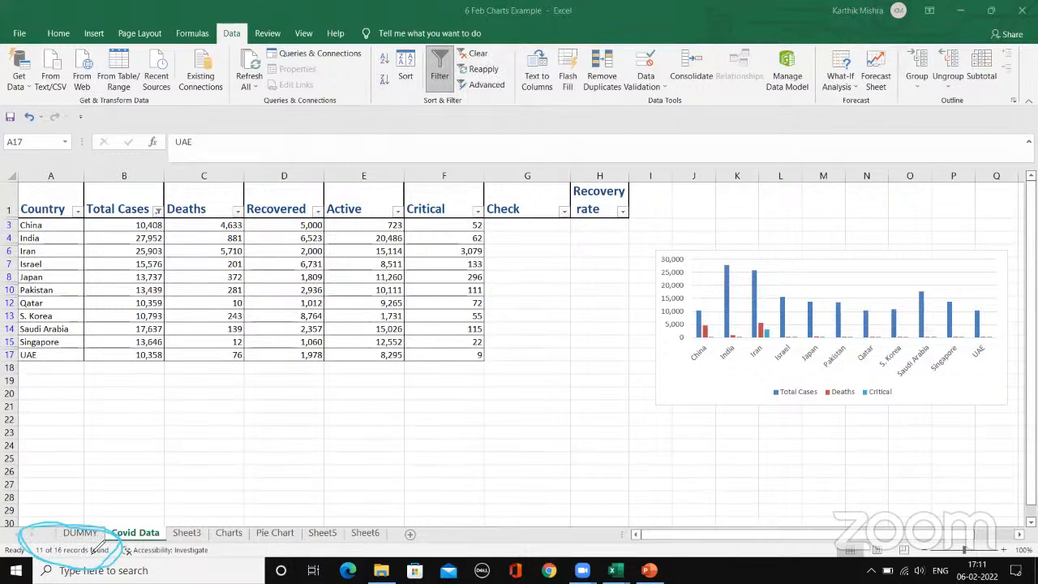
{"action": "left_click", "coordinate": [729, 38]}
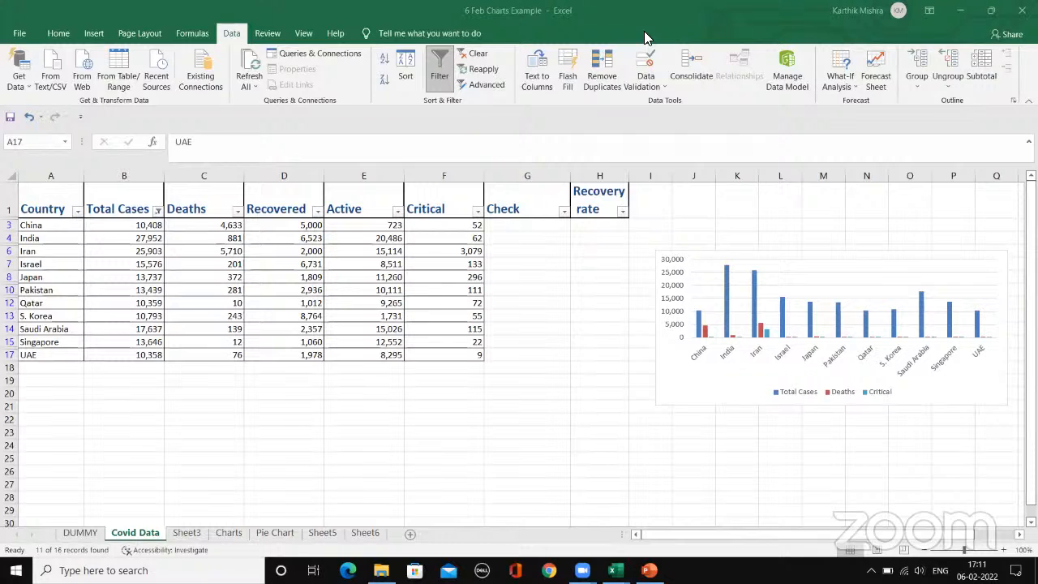
Step: Replace the Total Cases number filter with a Between filter from 10000 to 15000
{"action": "left_click", "coordinate": [159, 213]}
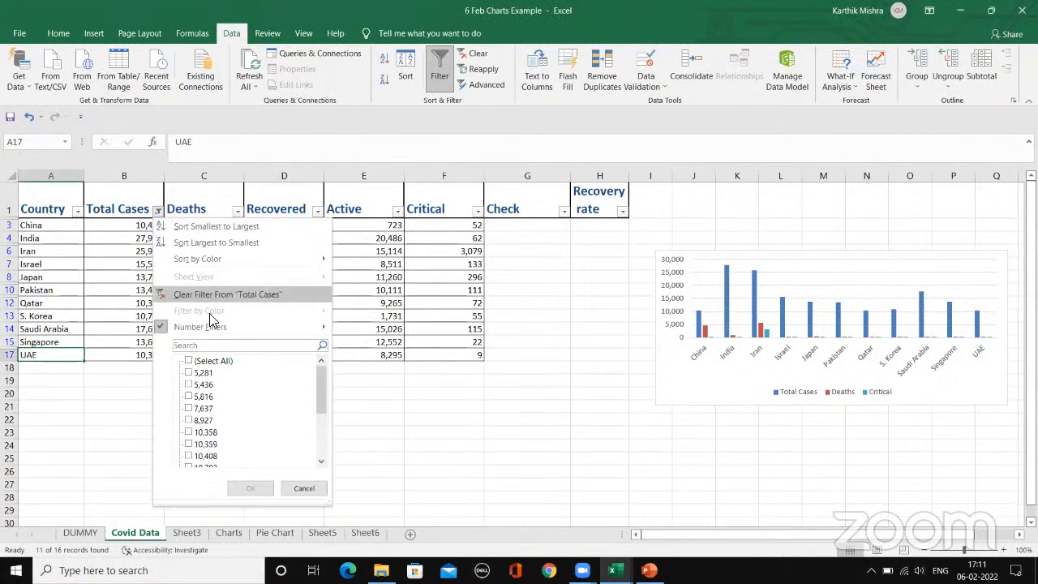
{"action": "mouse_move", "coordinate": [226, 329]}
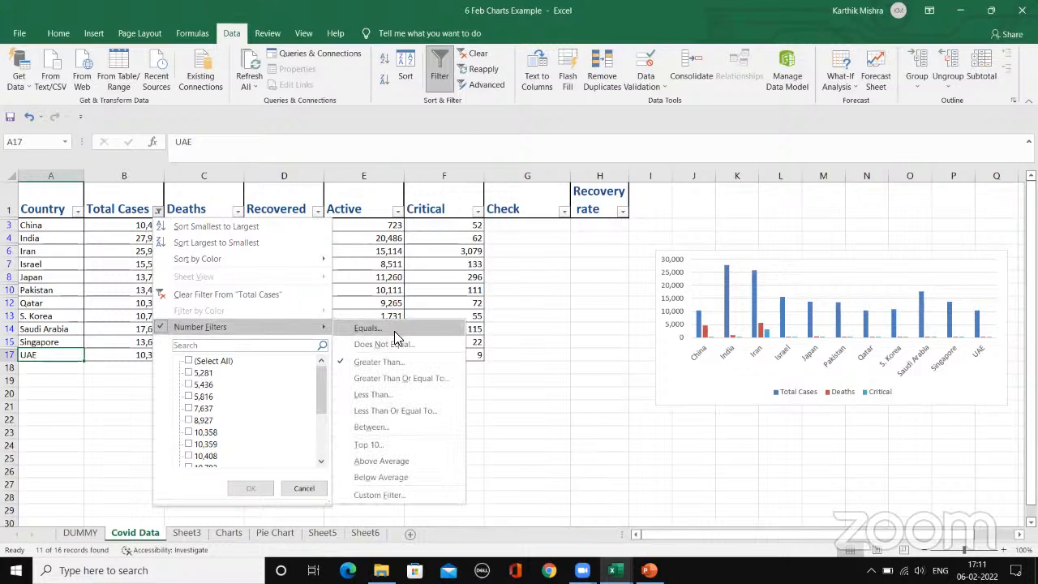
{"action": "left_click", "coordinate": [402, 426]}
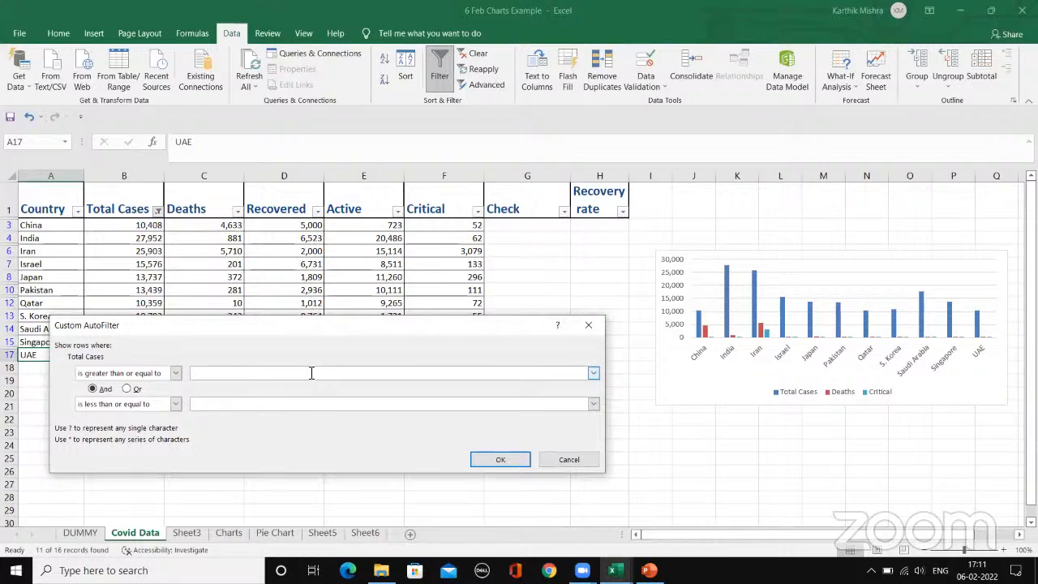
{"action": "type", "text": "5000"}
{"action": "key", "text": "BackSpace"}
{"action": "type", "text": "10000"}
{"action": "key", "text": "Tab"}
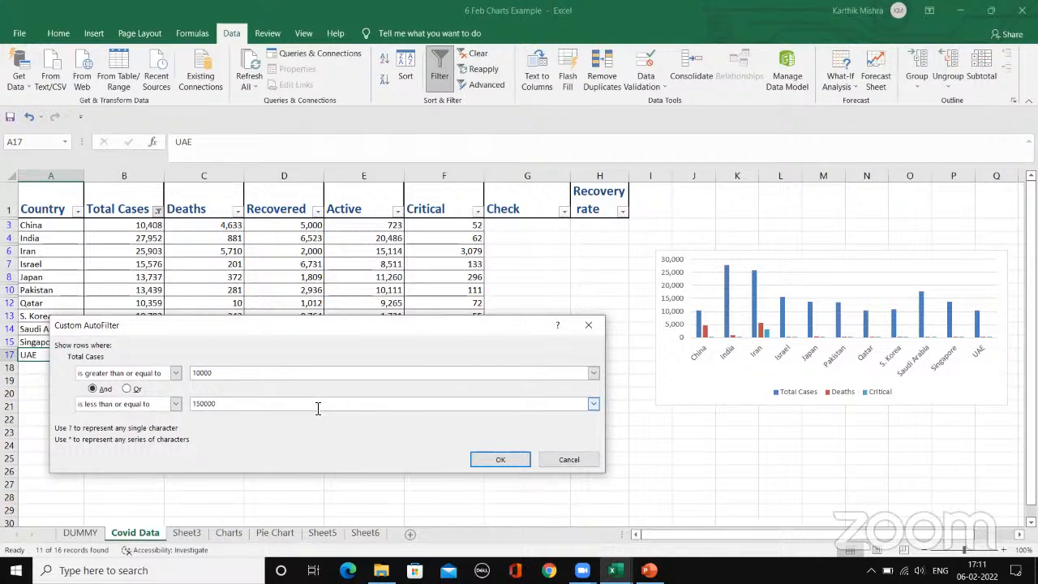
{"action": "key", "text": "Return"}
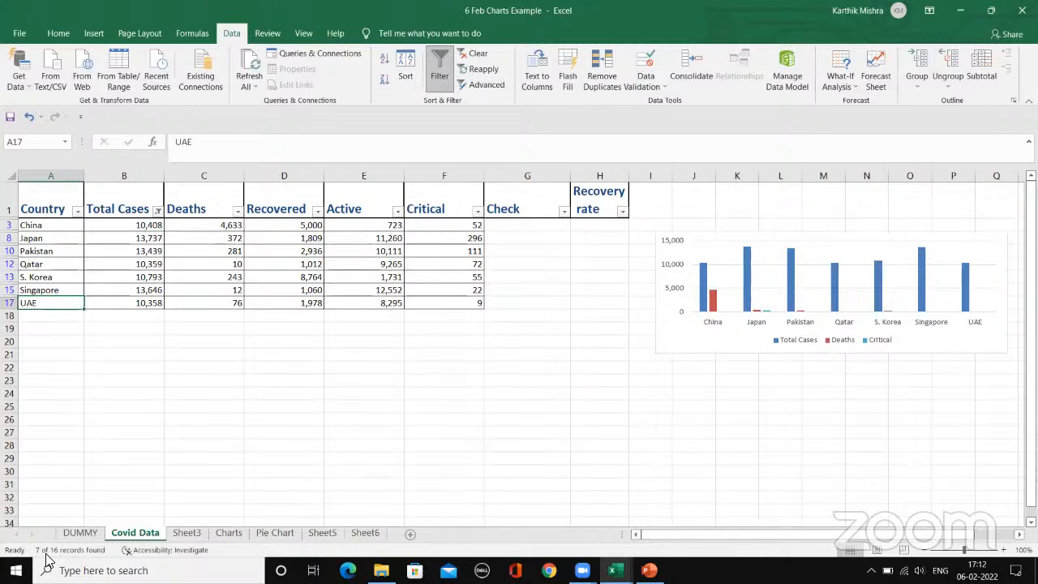
{"action": "right_click", "coordinate": [16, 550]}
{"action": "left_click", "coordinate": [387, 421]}
Step: Clear the filter from the Total Cases column to bring back all country rows
{"action": "left_click", "coordinate": [157, 211]}
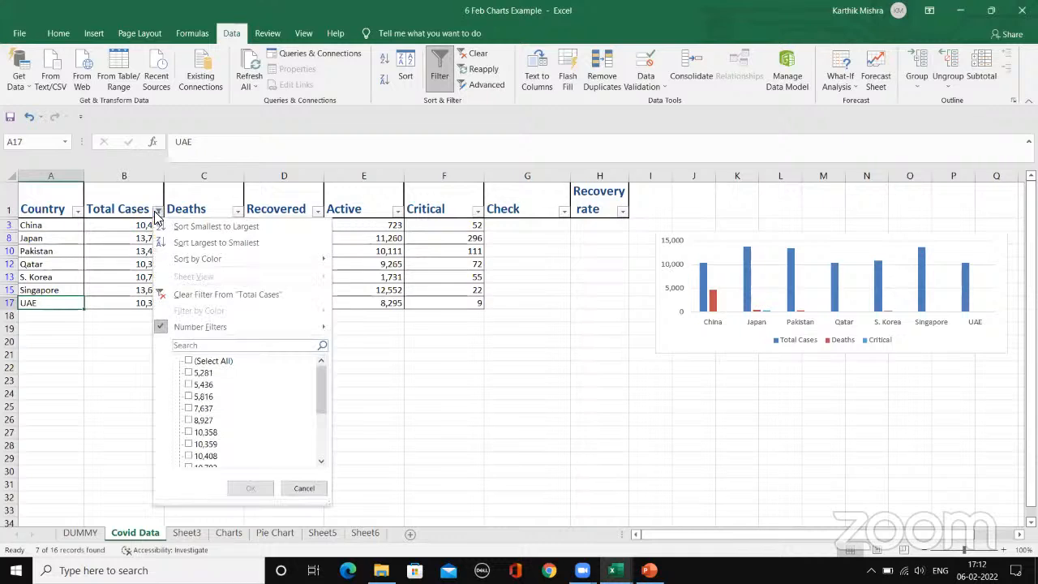
{"action": "left_click", "coordinate": [279, 295]}
{"action": "left_click", "coordinate": [150, 458]}
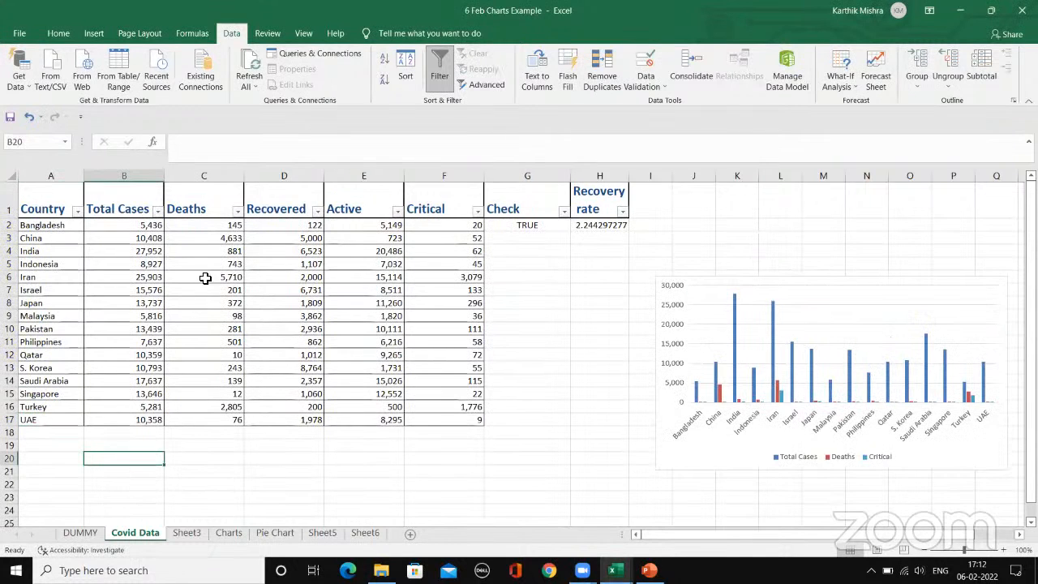
{"action": "left_click", "coordinate": [197, 236]}
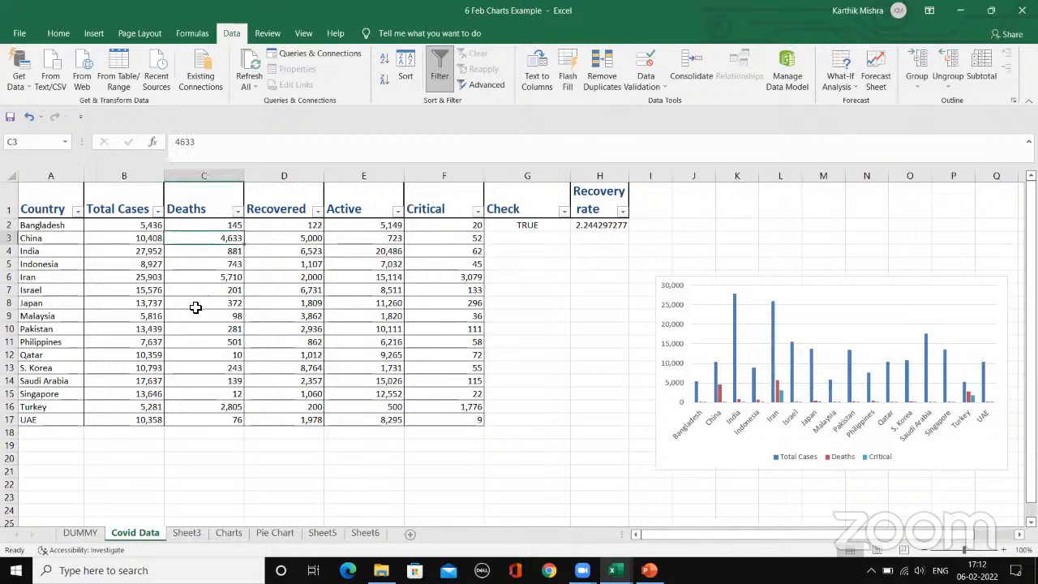
{"action": "left_click", "coordinate": [196, 307]}
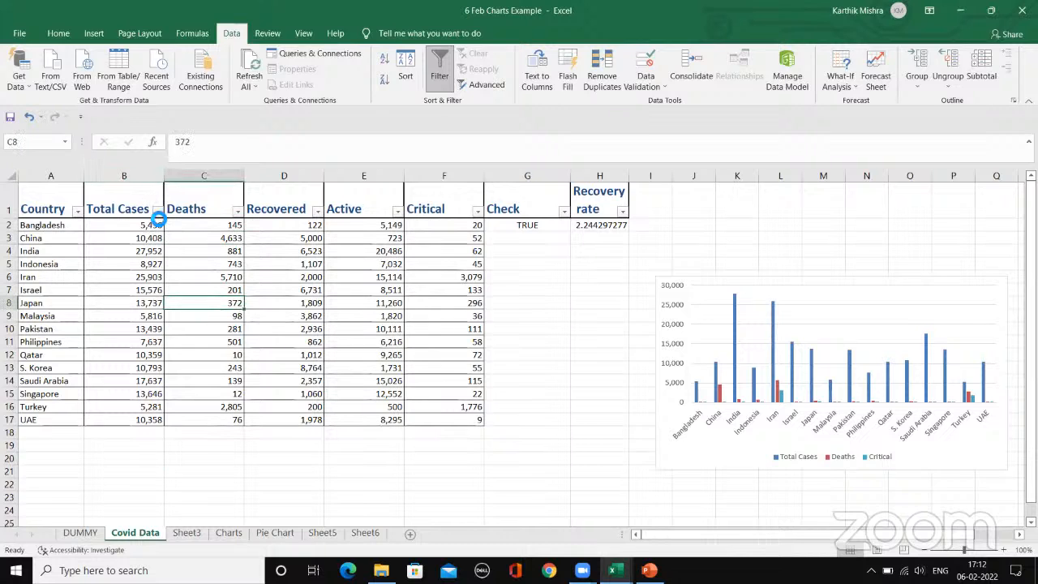
Step: Apply a Top 10 number filter to the Total Cases column to show its ten highest values
{"action": "left_click", "coordinate": [158, 211]}
{"action": "mouse_move", "coordinate": [243, 326]}
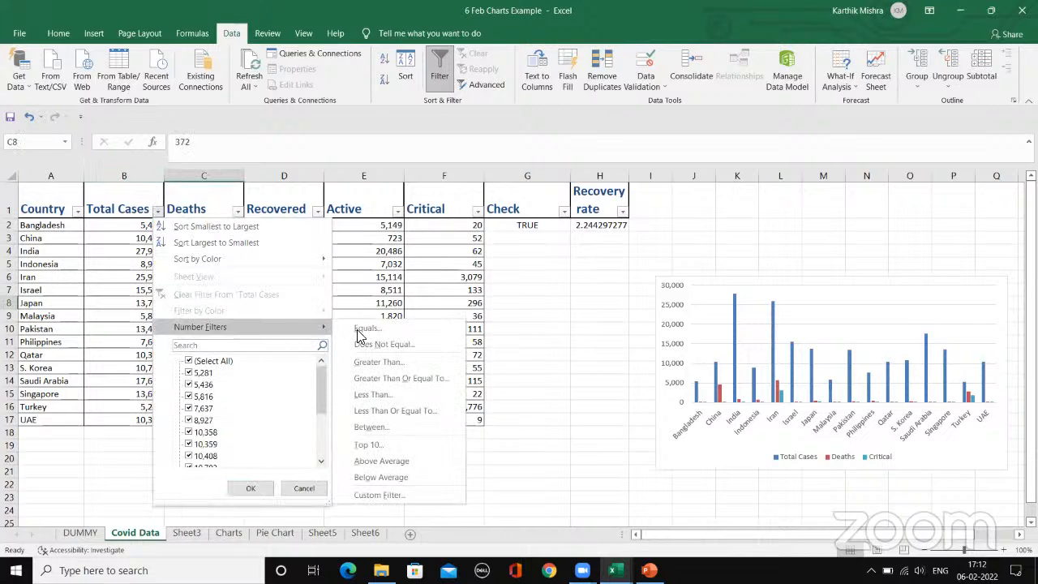
{"action": "left_click", "coordinate": [411, 446]}
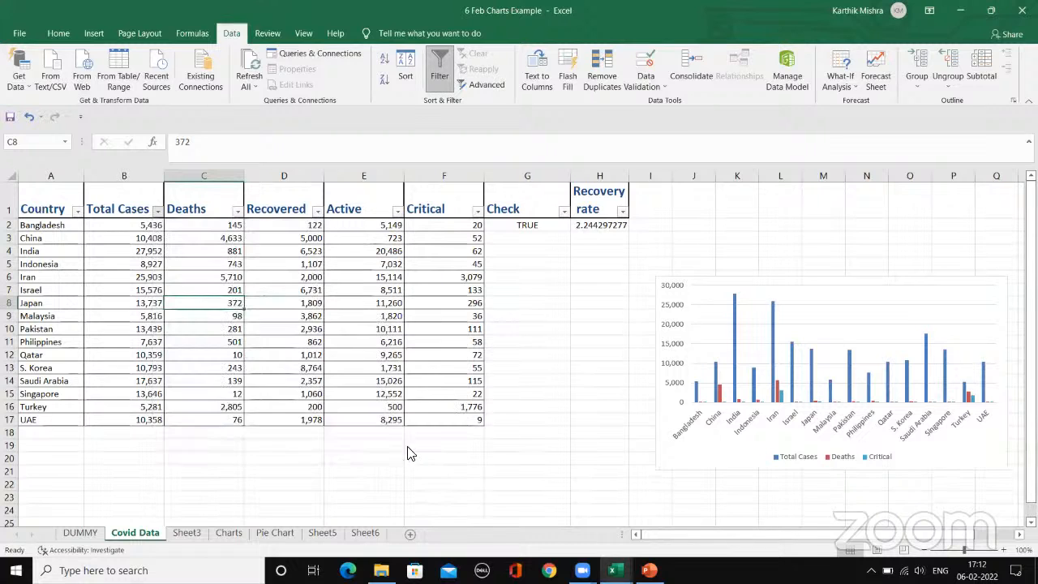
{"action": "left_click", "coordinate": [357, 426]}
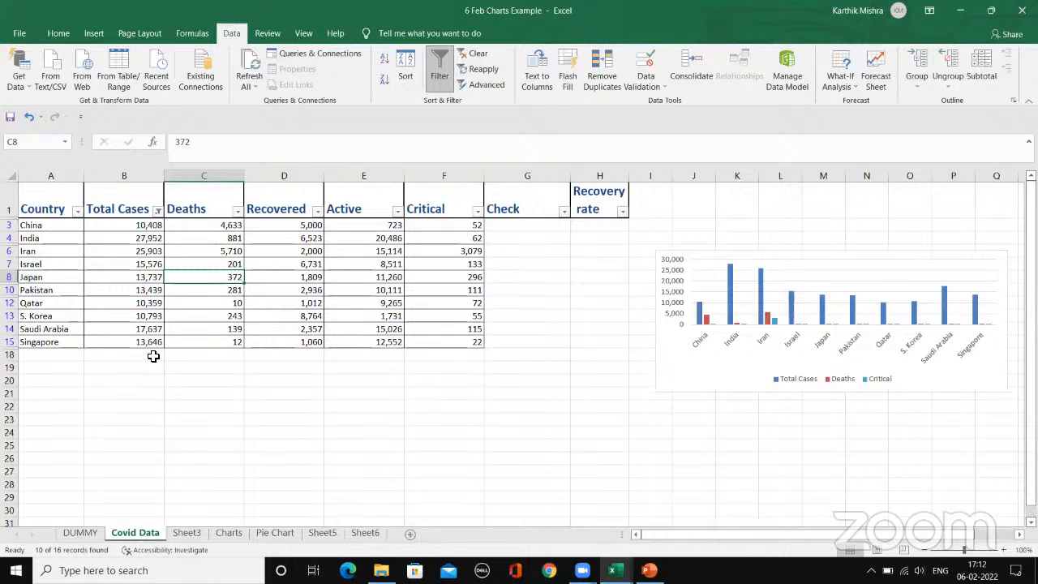
Step: Open the custom filter for Total Cases, look over its two criteria rows, and close it without changes
{"action": "left_click", "coordinate": [157, 211]}
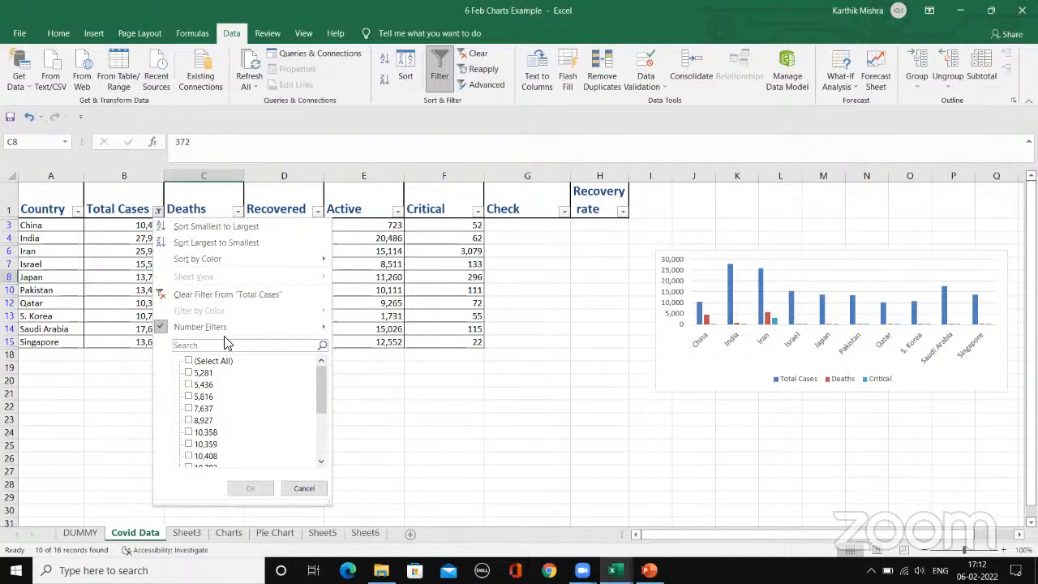
{"action": "mouse_move", "coordinate": [231, 327]}
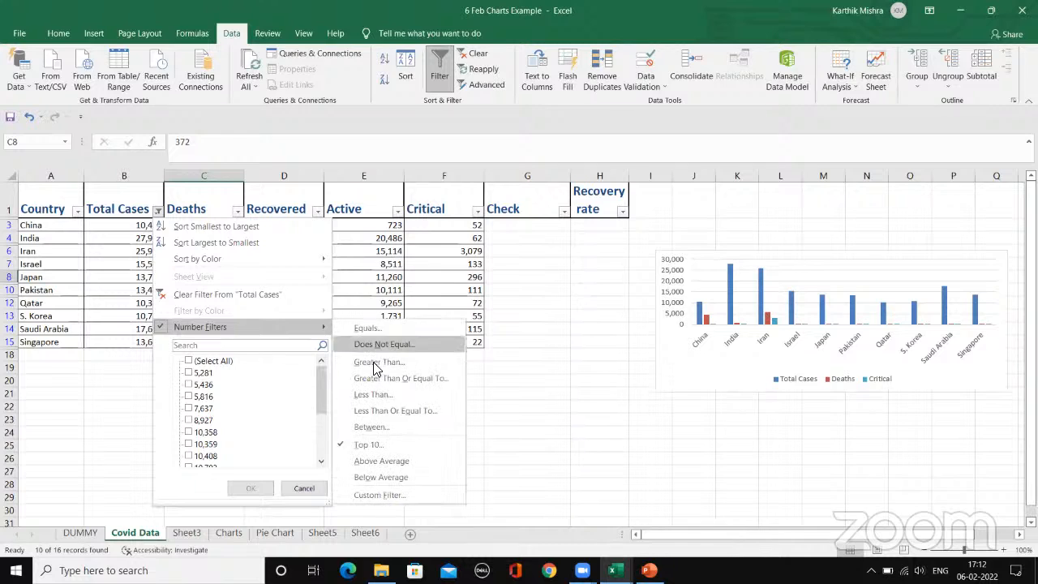
{"action": "left_click", "coordinate": [417, 491]}
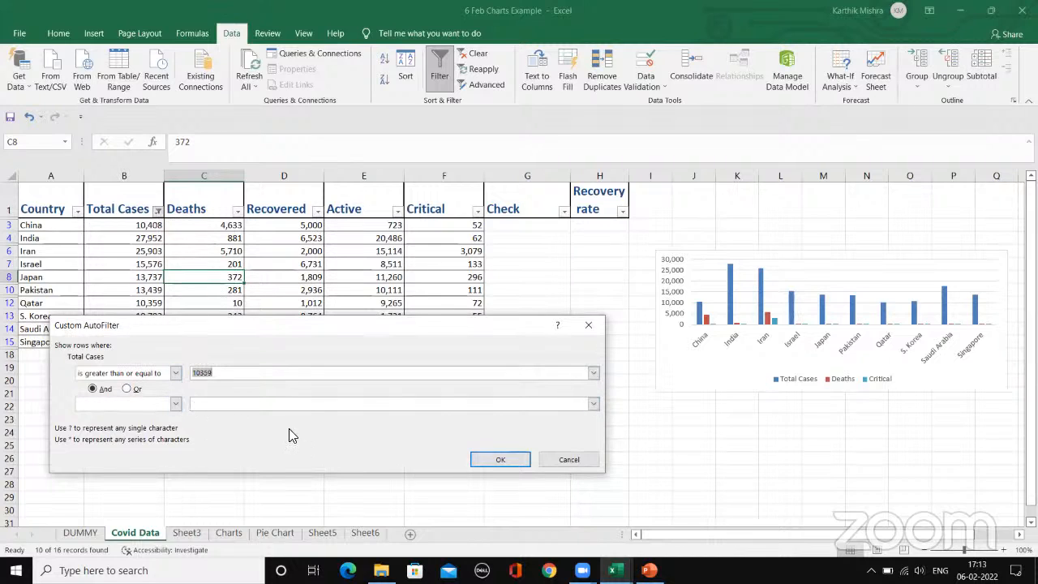
{"action": "left_click", "coordinate": [270, 408]}
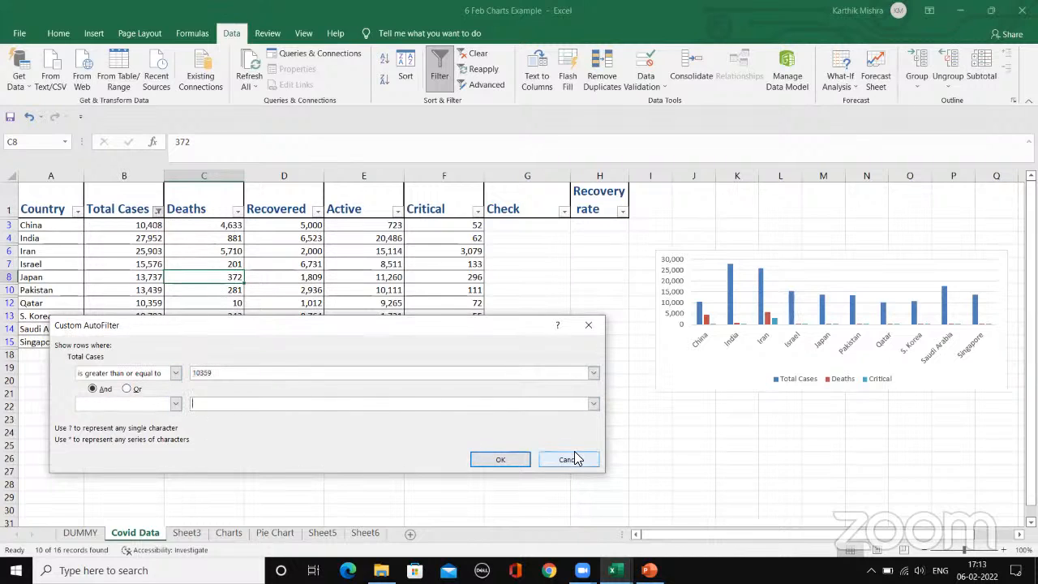
{"action": "left_click", "coordinate": [523, 458]}
Step: Remove the Top 10 filter from the Total Cases column and return to the full country list
{"action": "left_click", "coordinate": [157, 212]}
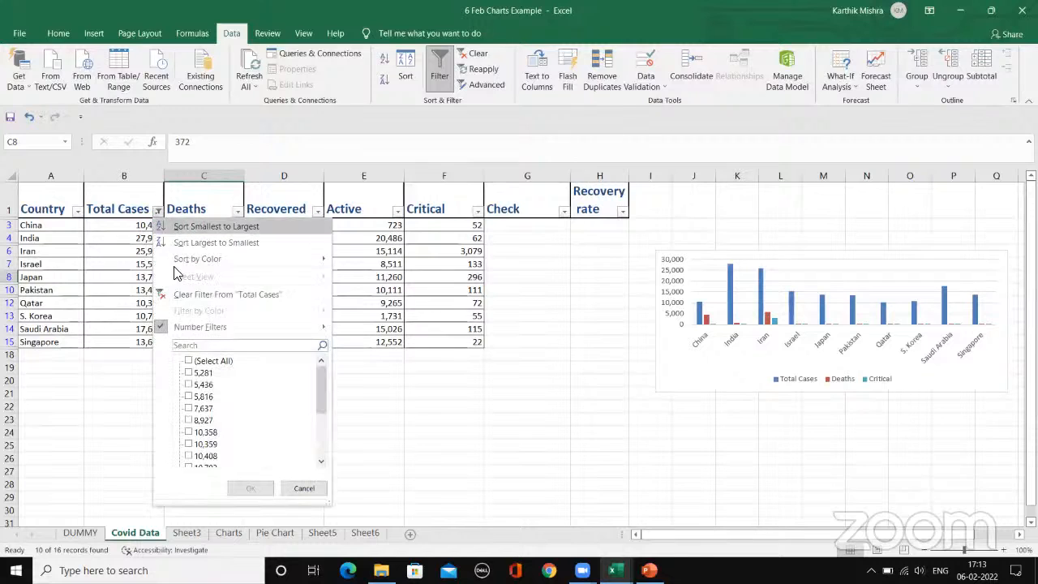
{"action": "left_click", "coordinate": [212, 297]}
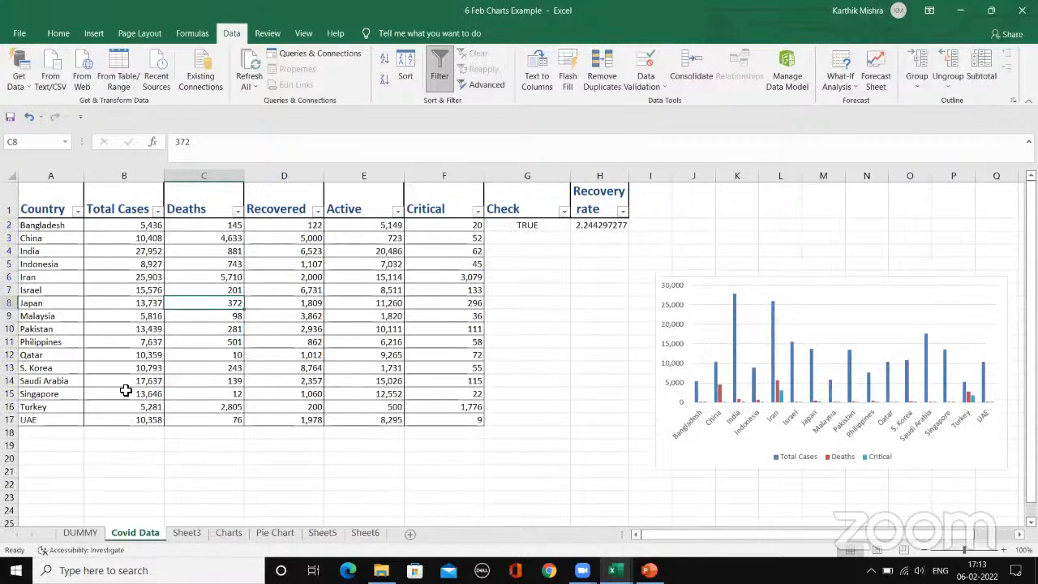
{"action": "left_click", "coordinate": [135, 444]}
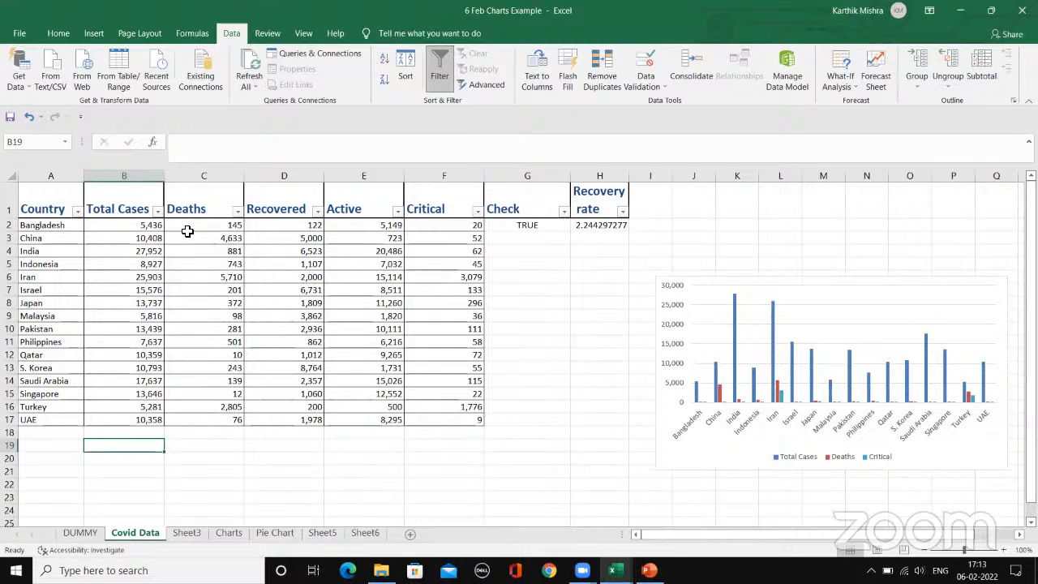
{"action": "left_click", "coordinate": [262, 199]}
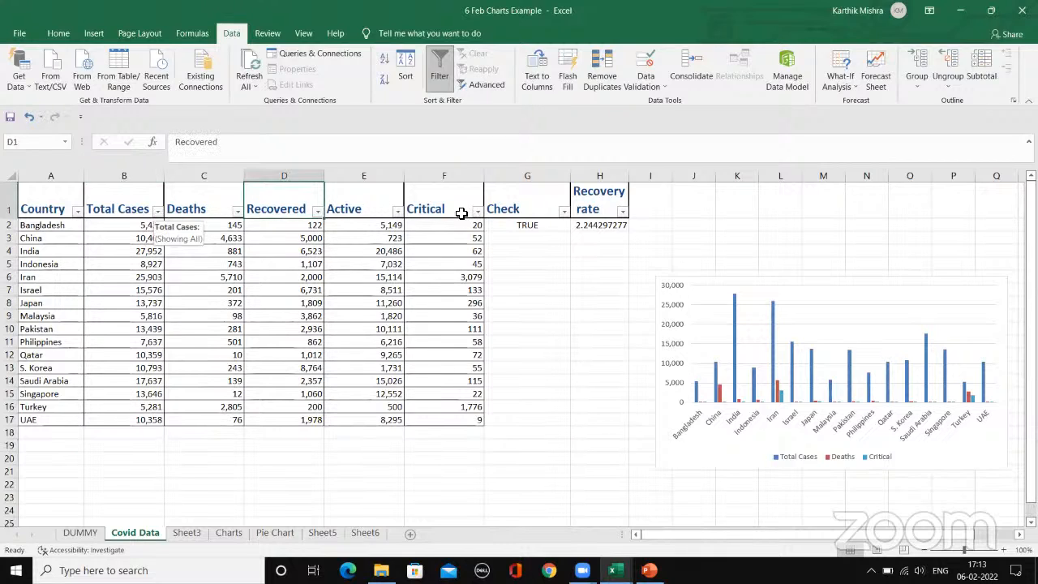
{"action": "left_click", "coordinate": [461, 209]}
Step: Filter the Total Cases column to the top 10 items
{"action": "left_click", "coordinate": [158, 211]}
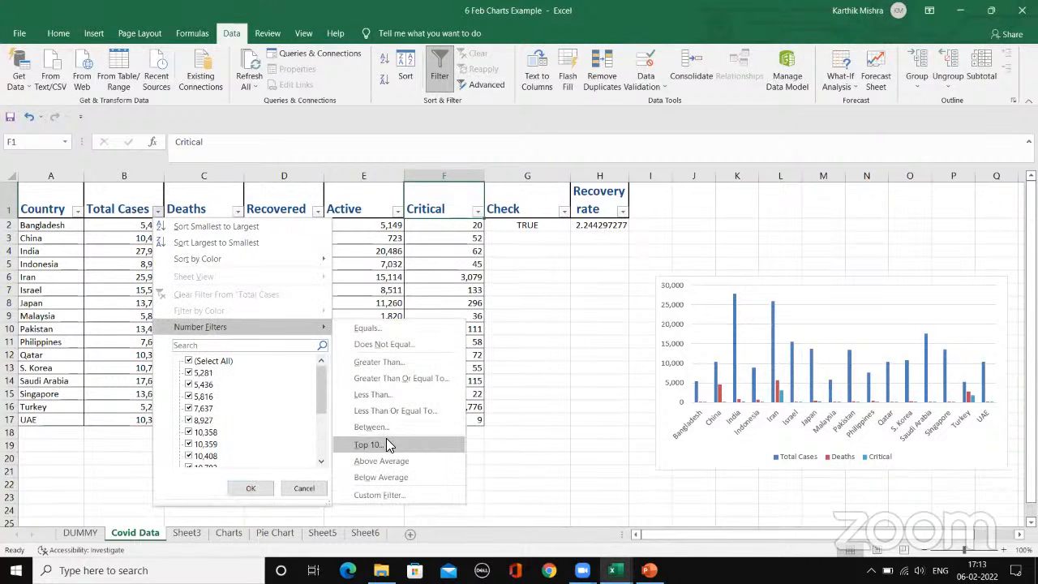
{"action": "left_click", "coordinate": [388, 443]}
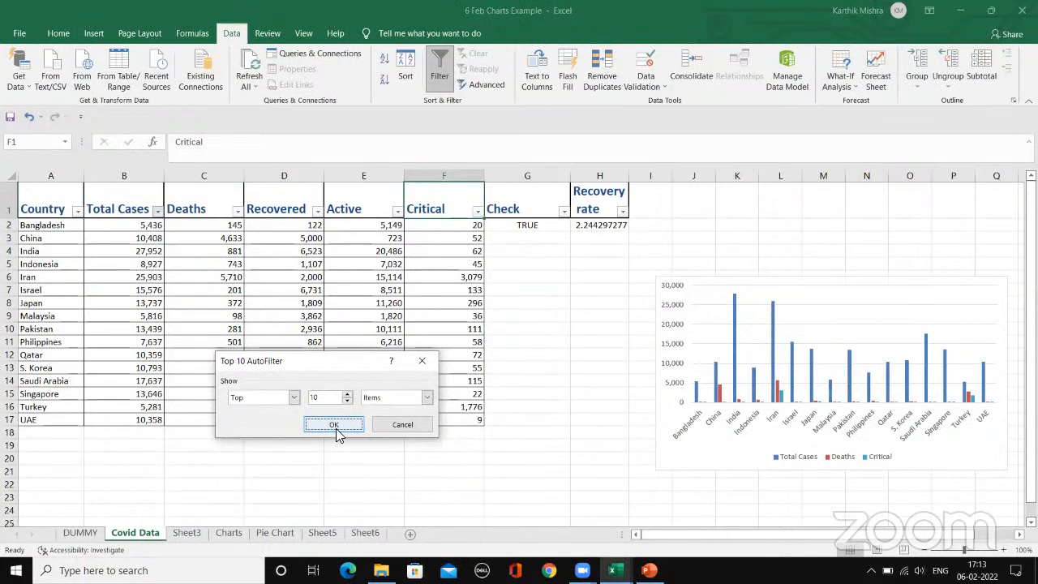
{"action": "left_click", "coordinate": [336, 428]}
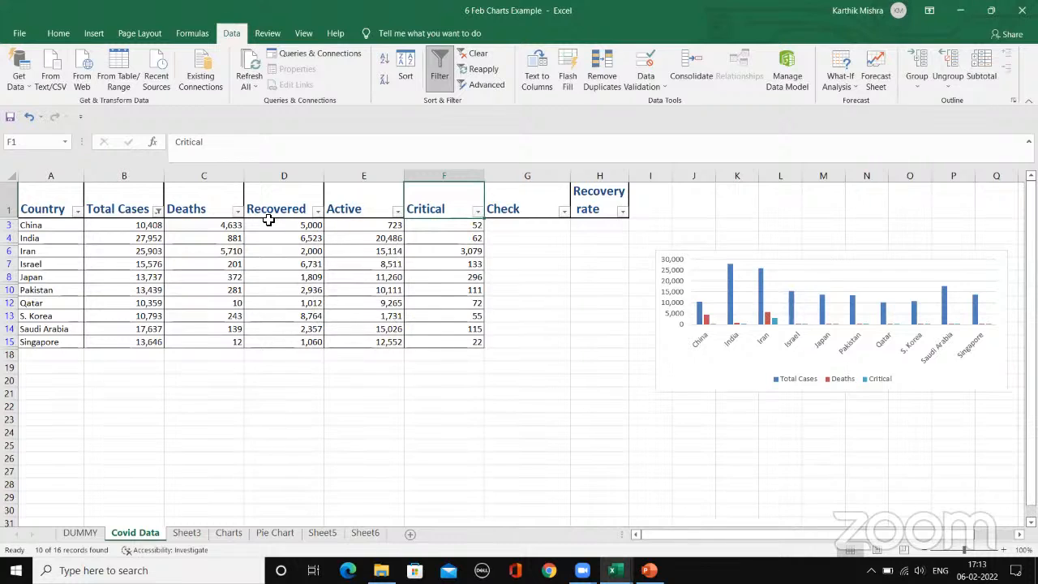
Step: Add a number filter on the Deaths column for values greater than 500 and review the remaining countries
{"action": "left_click", "coordinate": [240, 215]}
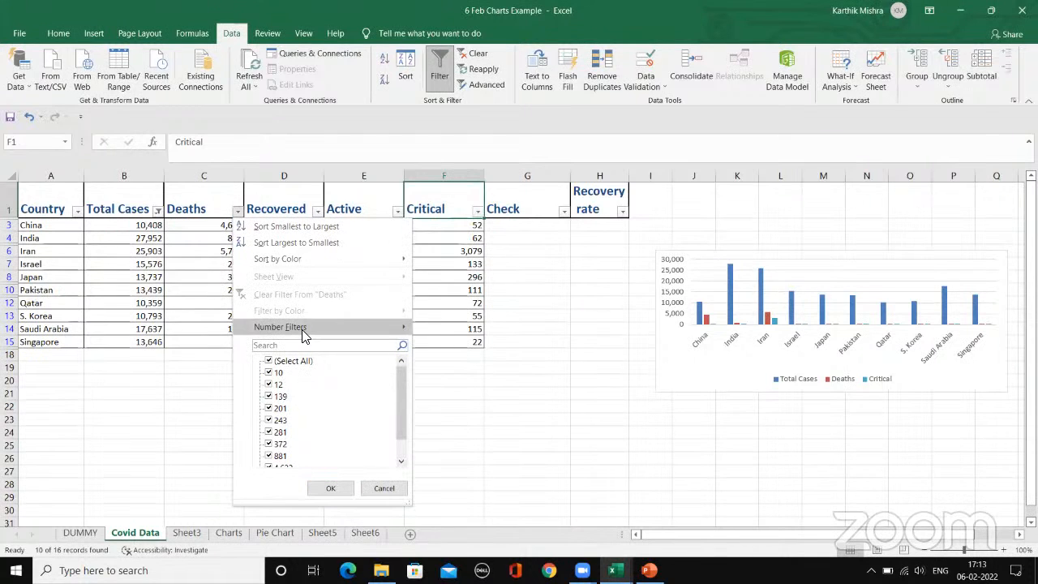
{"action": "mouse_move", "coordinate": [354, 330]}
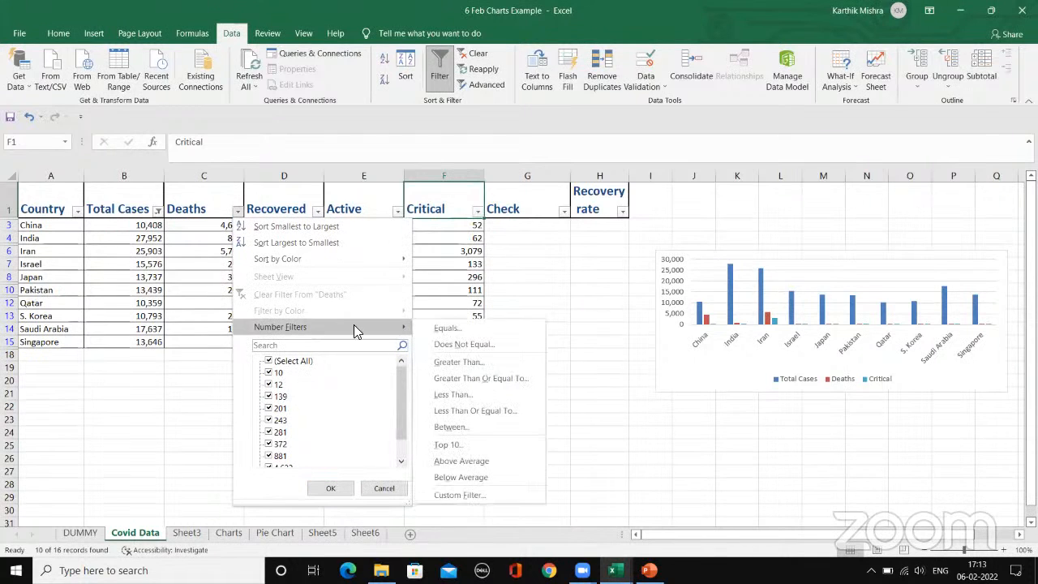
{"action": "left_click", "coordinate": [470, 361]}
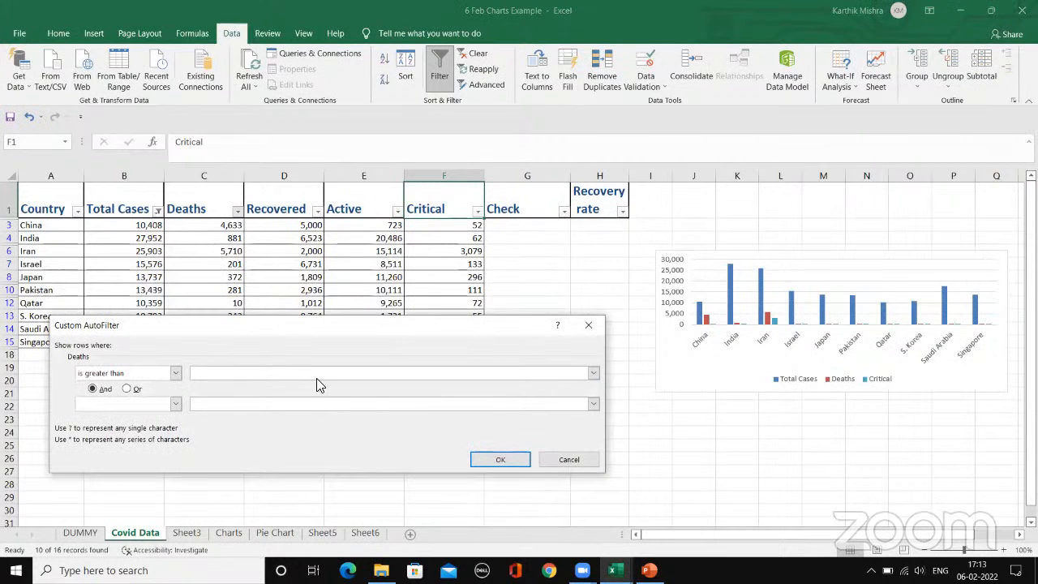
{"action": "type", "text": "5,"}
{"action": "type", "text": "00"}
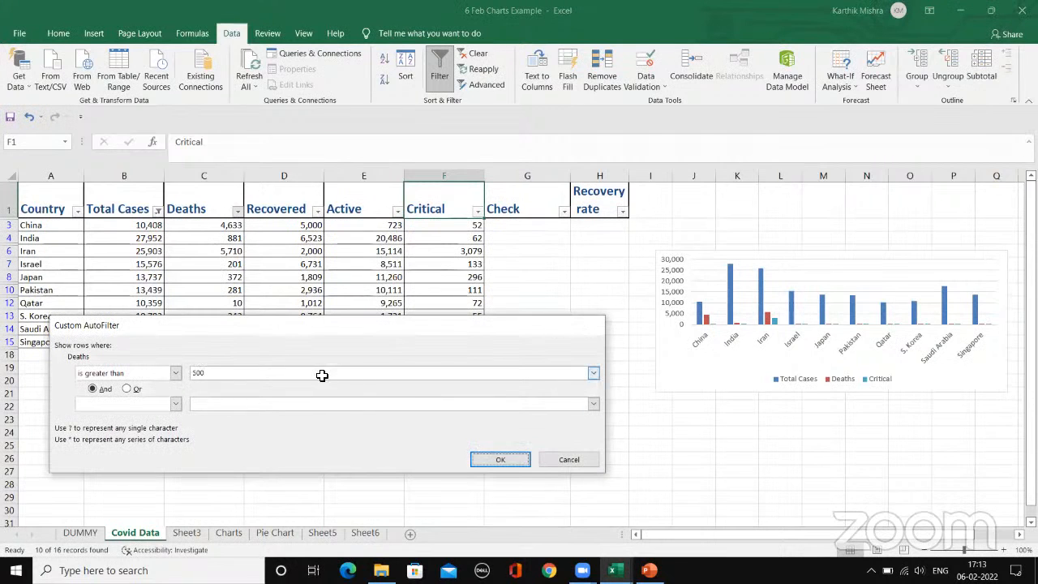
{"action": "key", "text": "Return"}
{"action": "left_click", "coordinate": [207, 282]}
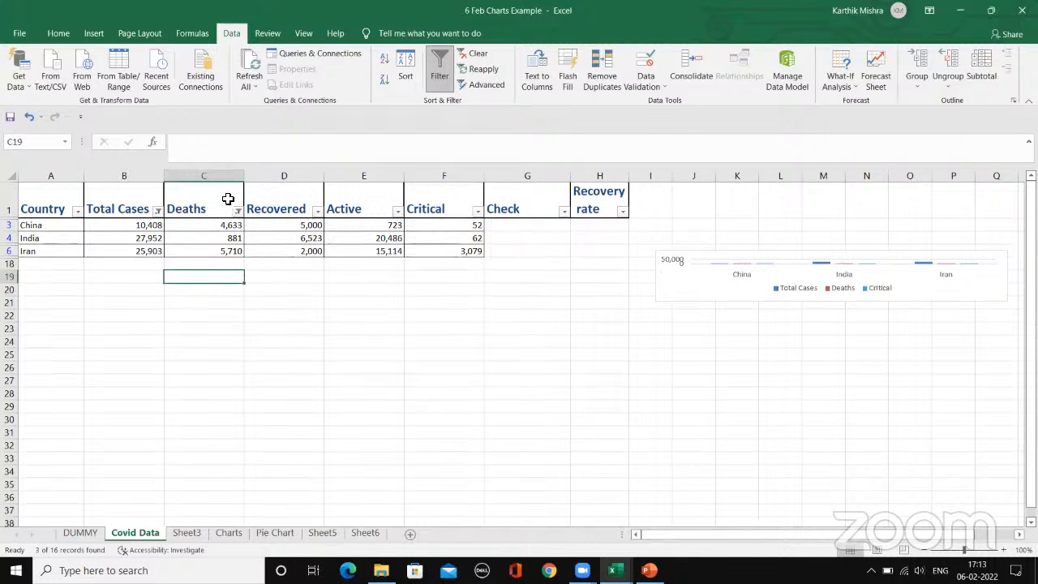
{"action": "left_click", "coordinate": [134, 198]}
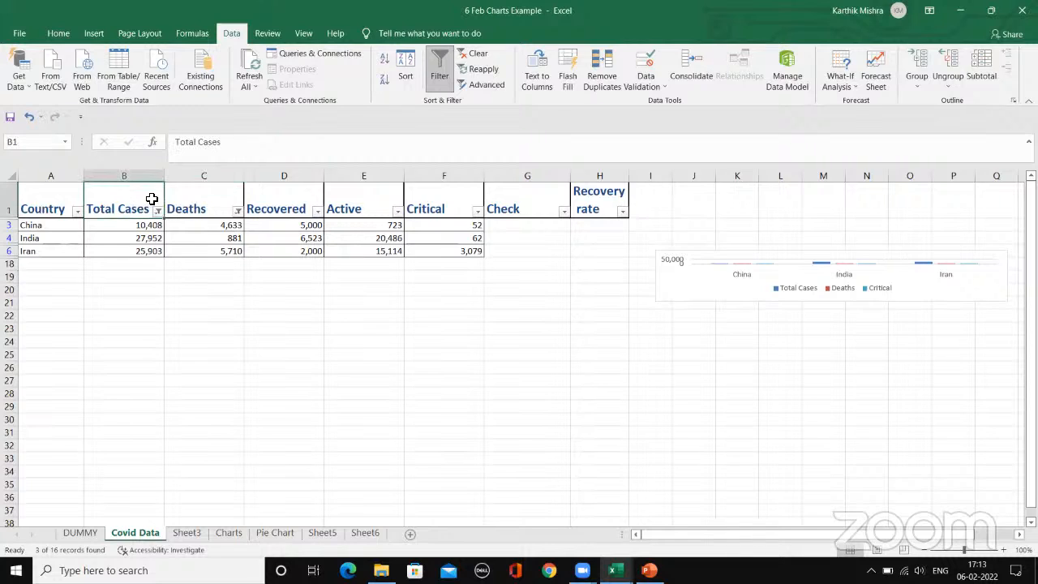
{"action": "left_click", "coordinate": [220, 203]}
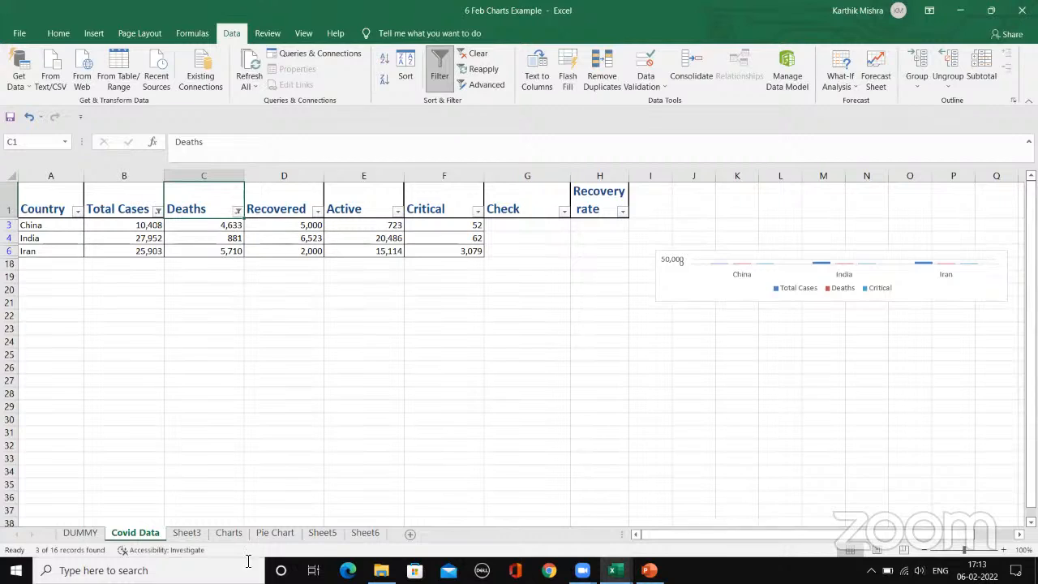
{"action": "left_click", "coordinate": [67, 239]}
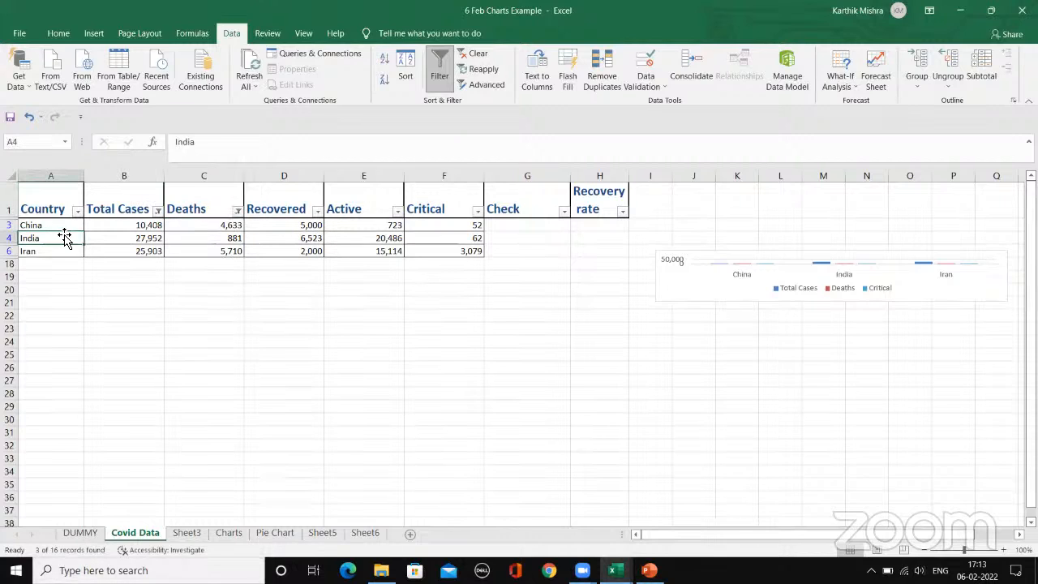
{"action": "left_click", "coordinate": [65, 277]}
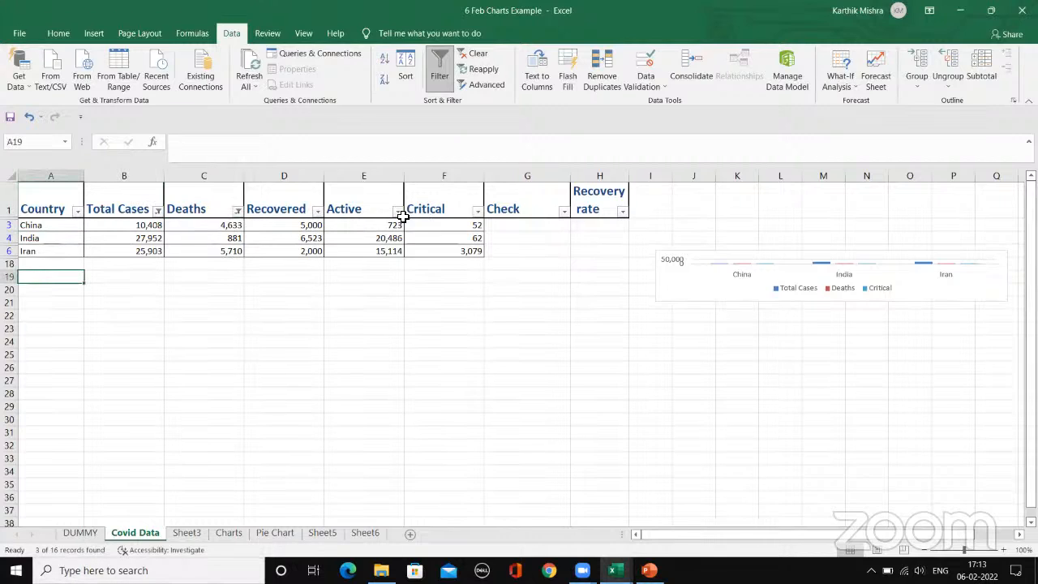
{"action": "left_click", "coordinate": [322, 209]}
{"action": "left_click", "coordinate": [366, 202]}
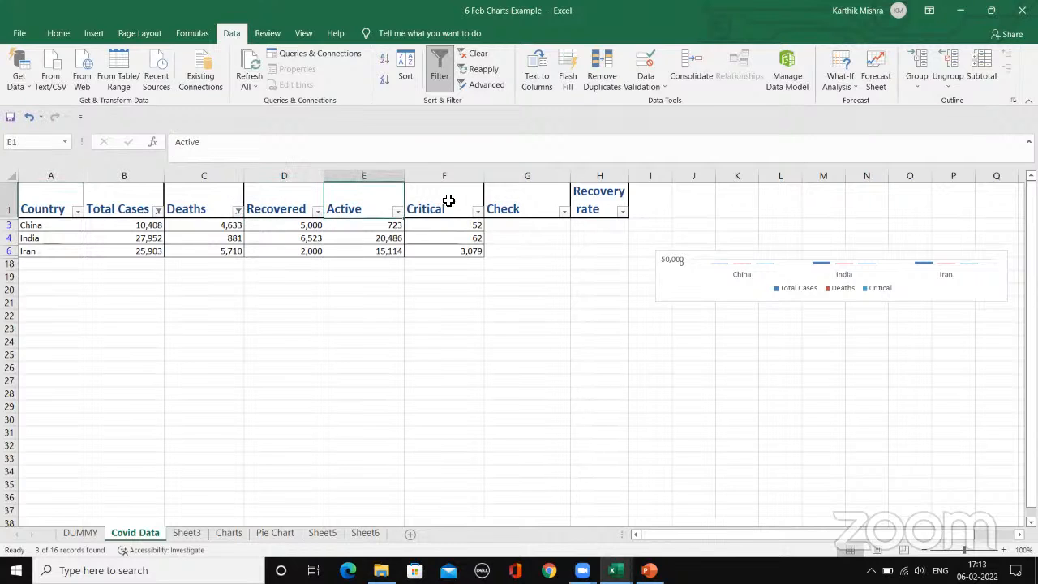
{"action": "left_click", "coordinate": [450, 204]}
Step: Clear the filters from the Deaths and Total Cases columns to bring back the full country list
{"action": "left_click", "coordinate": [238, 213]}
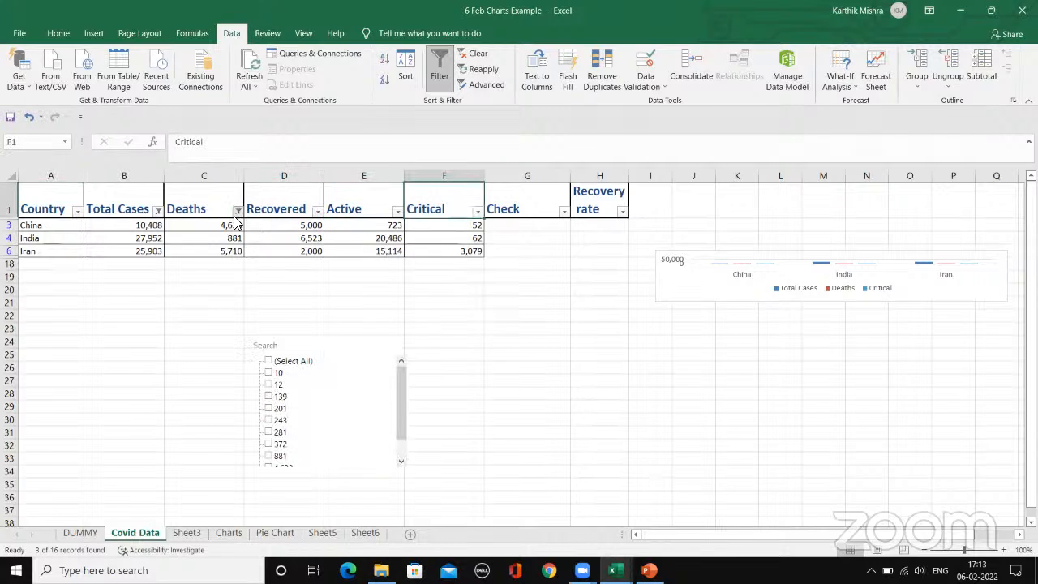
{"action": "left_click", "coordinate": [262, 295]}
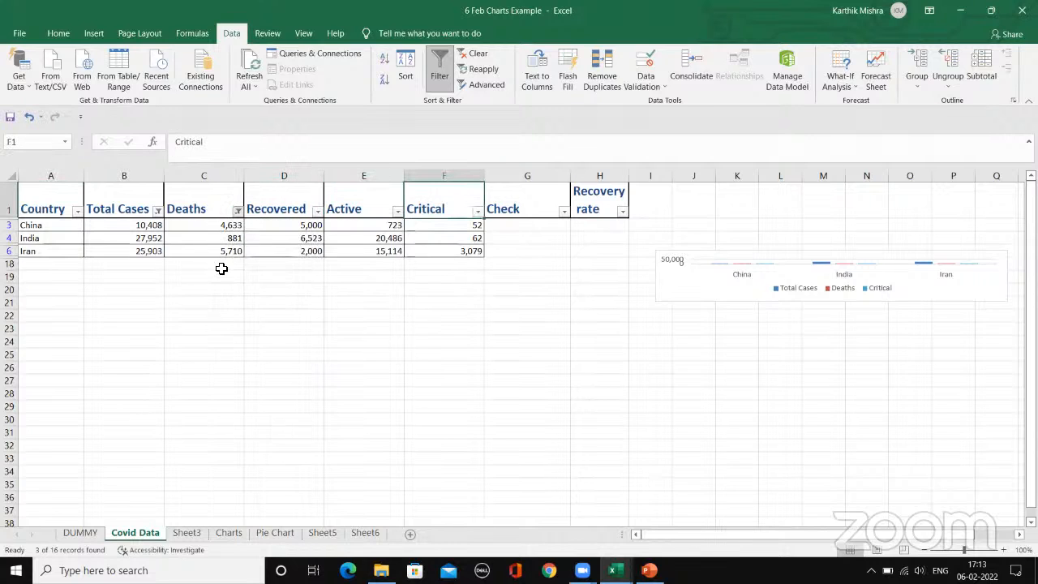
{"action": "left_click", "coordinate": [158, 211]}
{"action": "left_click", "coordinate": [203, 296]}
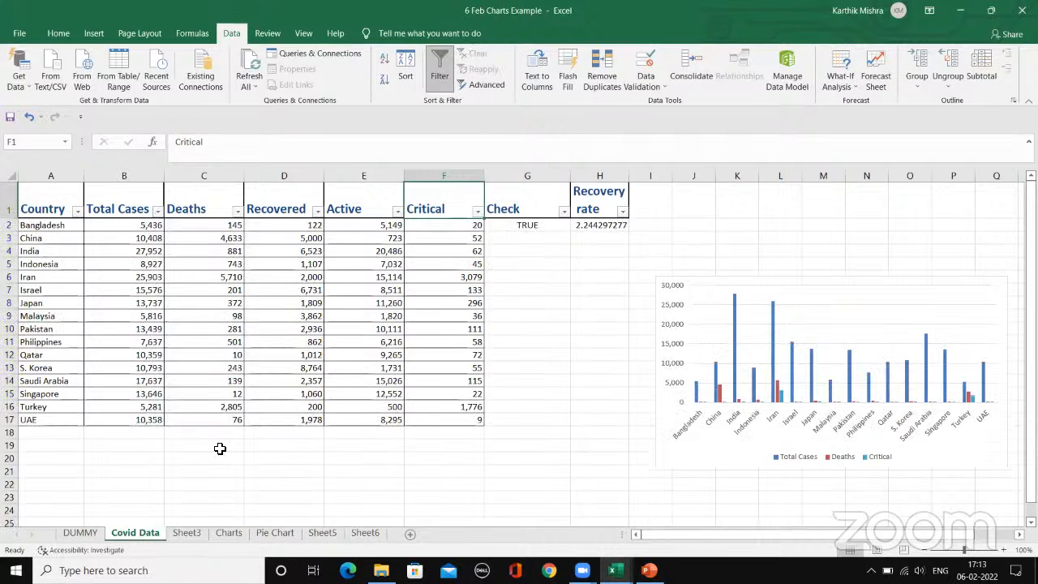
{"action": "left_click", "coordinate": [219, 447]}
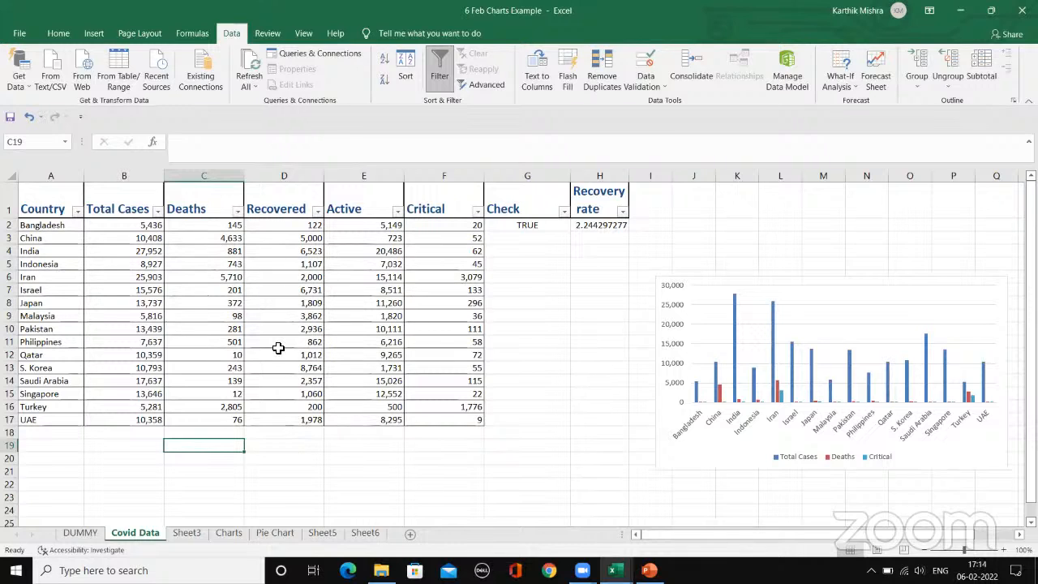
Step: Open the Sort dialog for the country table and choose Country by cell values, A to Z, looking over the order options
{"action": "left_click", "coordinate": [24, 191]}
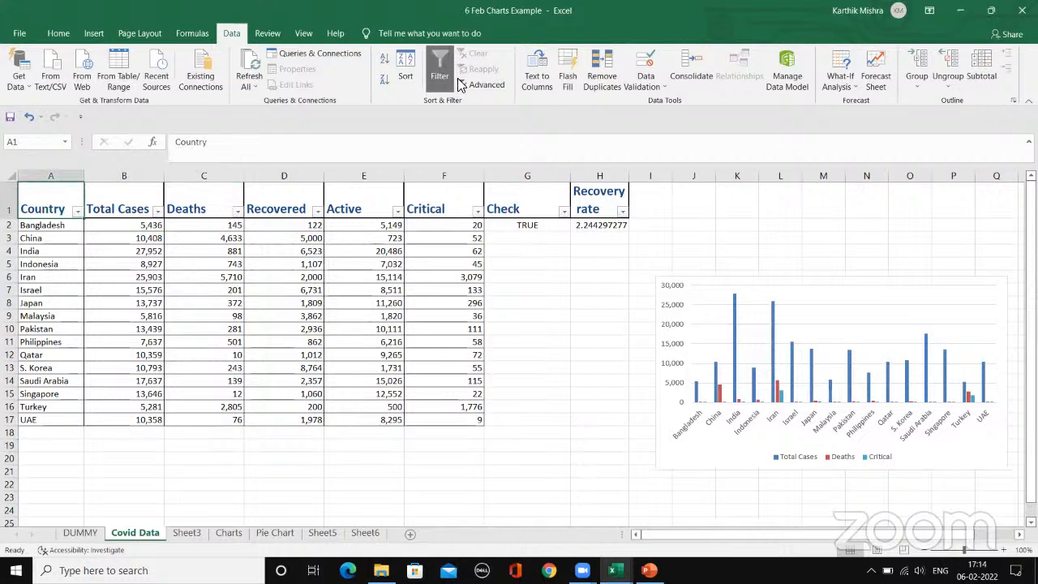
{"action": "left_click", "coordinate": [408, 65]}
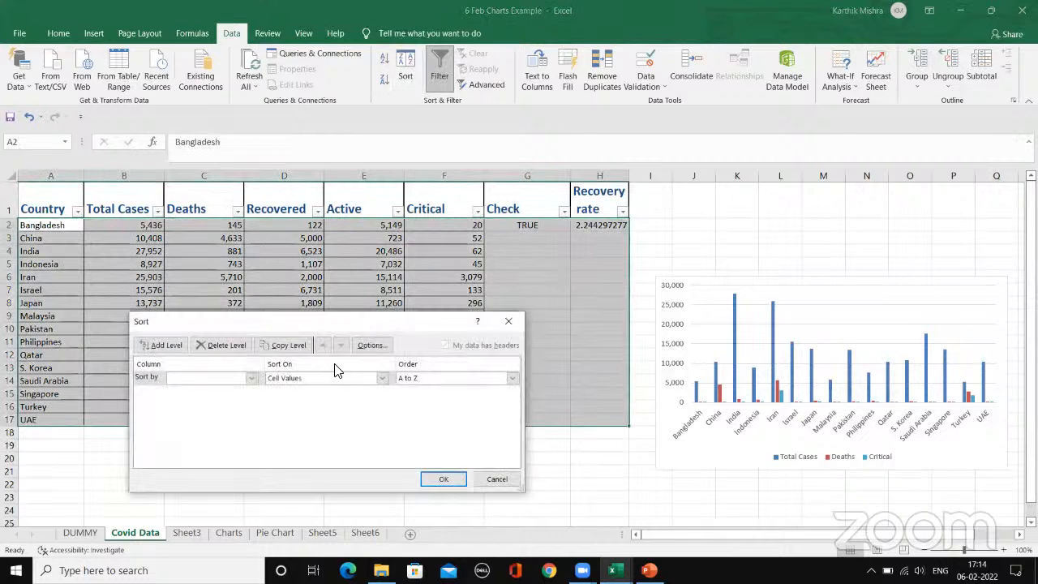
{"action": "left_click", "coordinate": [252, 377]}
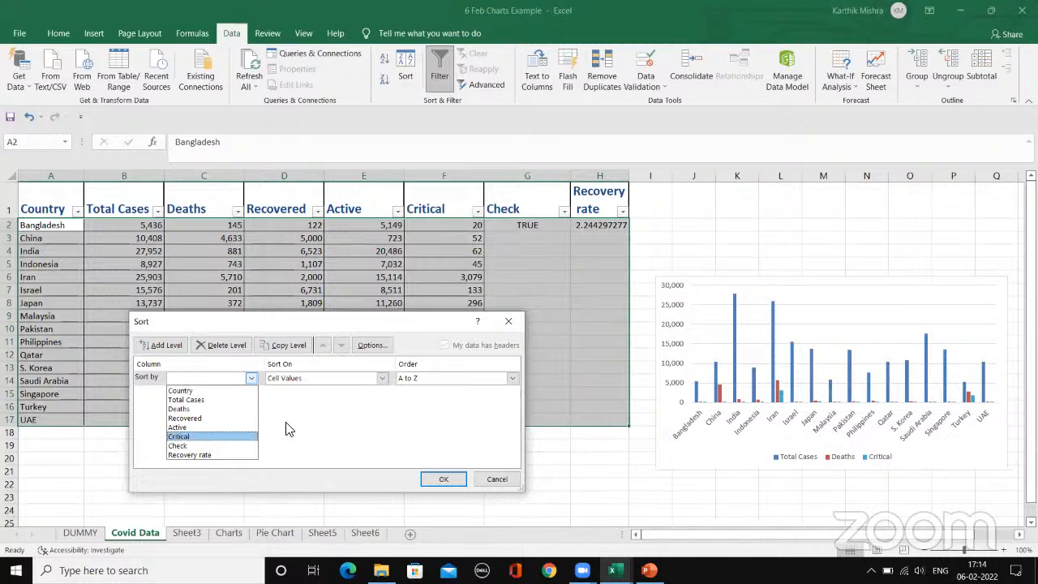
{"action": "left_click", "coordinate": [207, 391]}
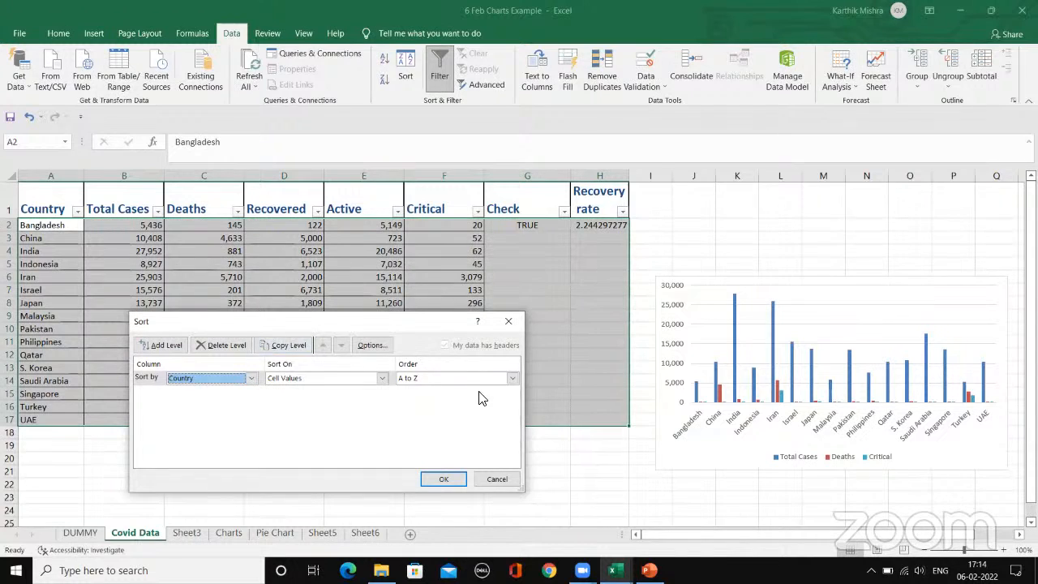
{"action": "left_click", "coordinate": [460, 377]}
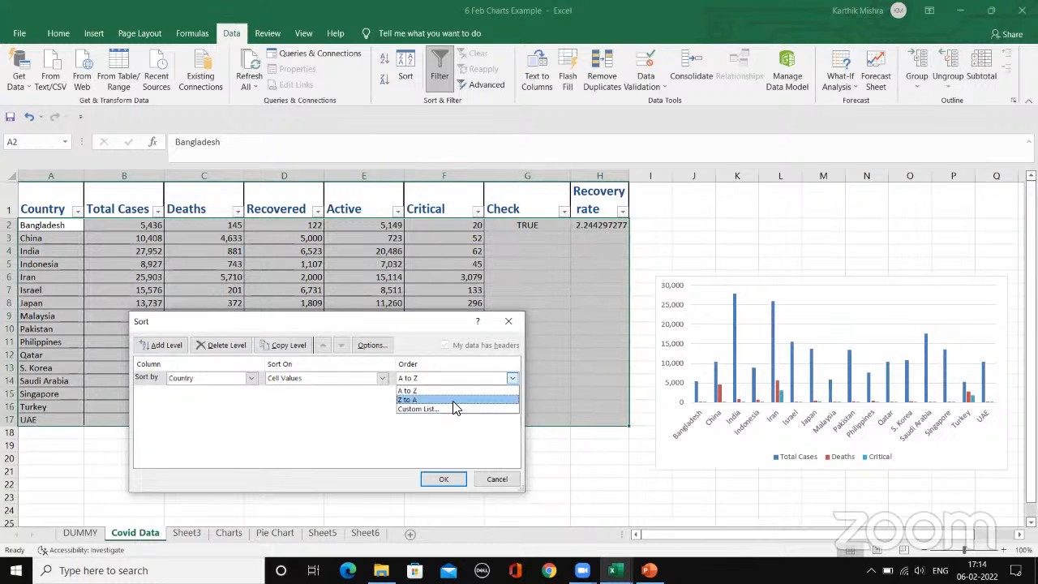
{"action": "left_click", "coordinate": [216, 409]}
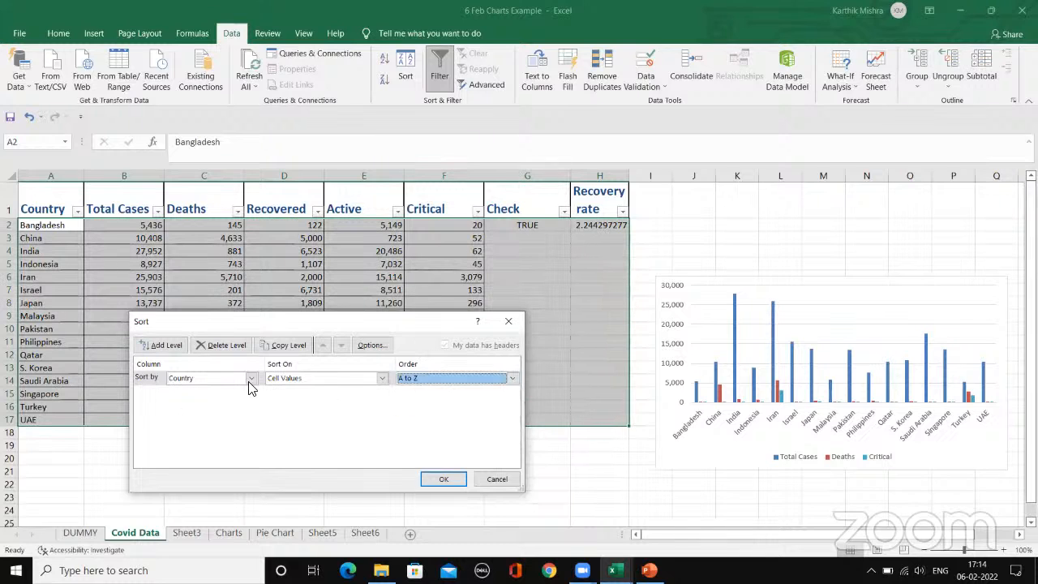
Step: Set the sort to Total Cases by cell values, Largest to Smallest, and apply it to the table
{"action": "left_click", "coordinate": [251, 378]}
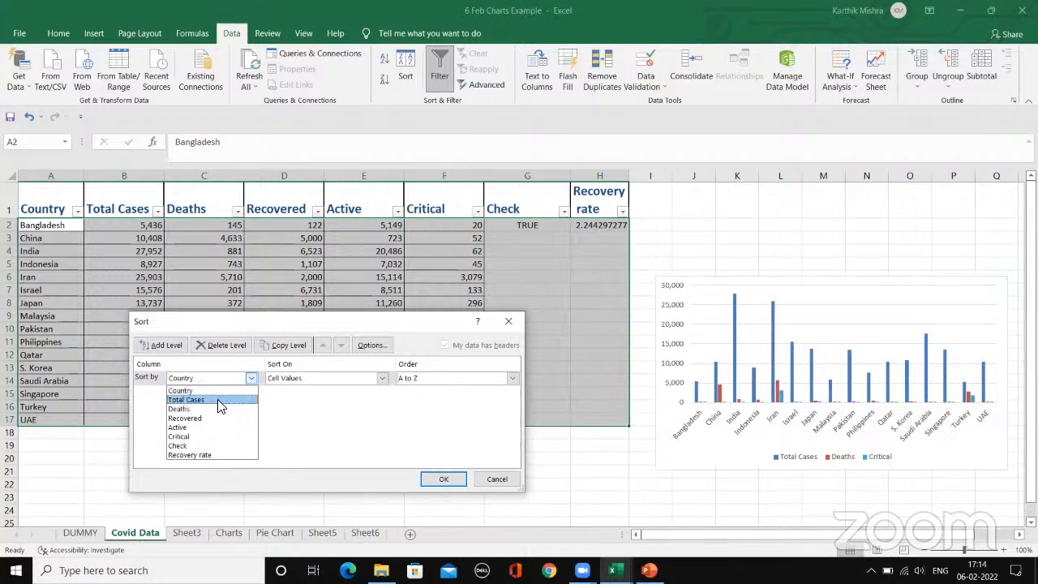
{"action": "left_click", "coordinate": [195, 400]}
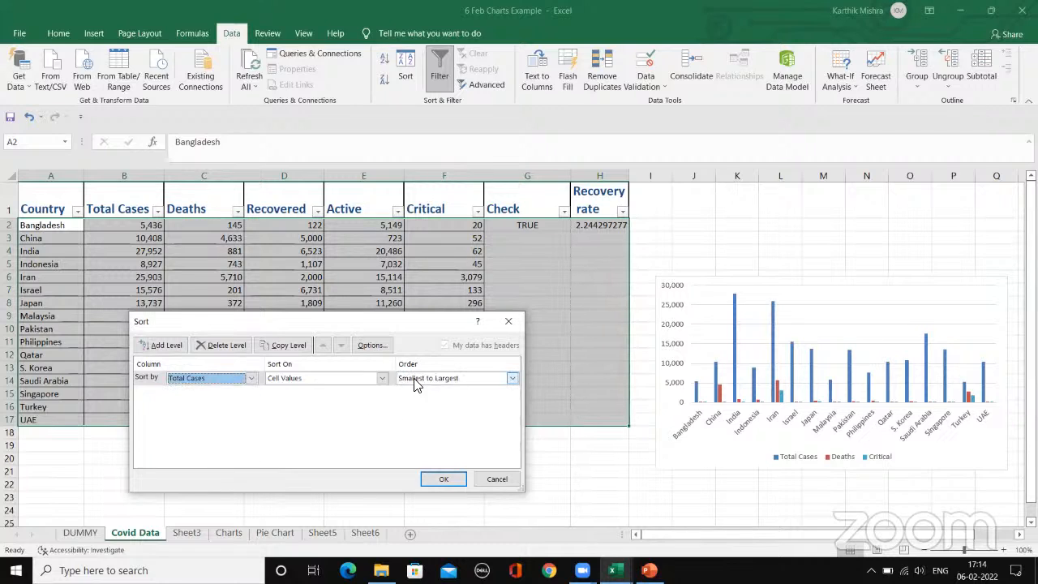
{"action": "left_click", "coordinate": [507, 379]}
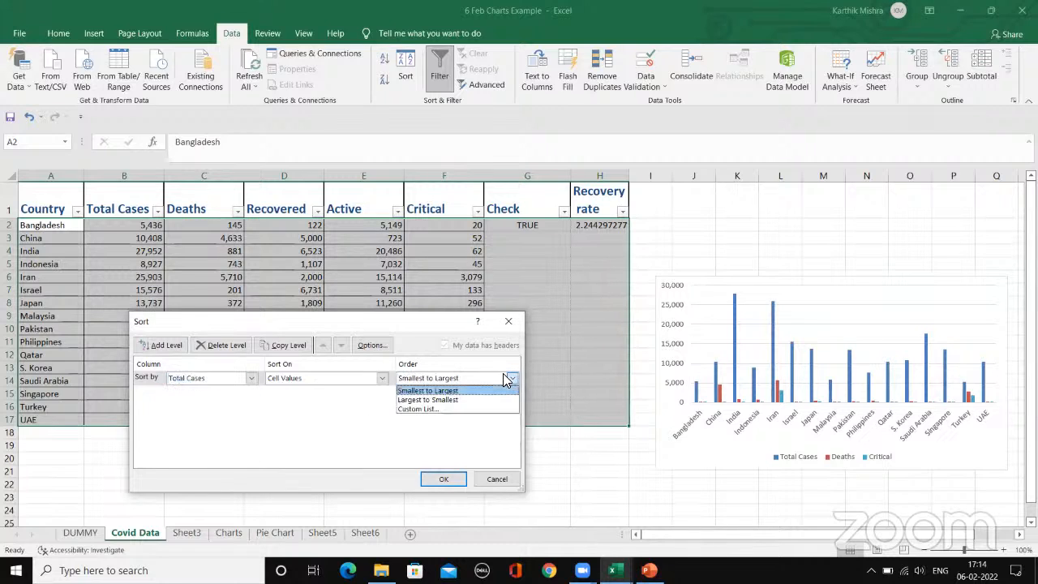
{"action": "left_click", "coordinate": [456, 400]}
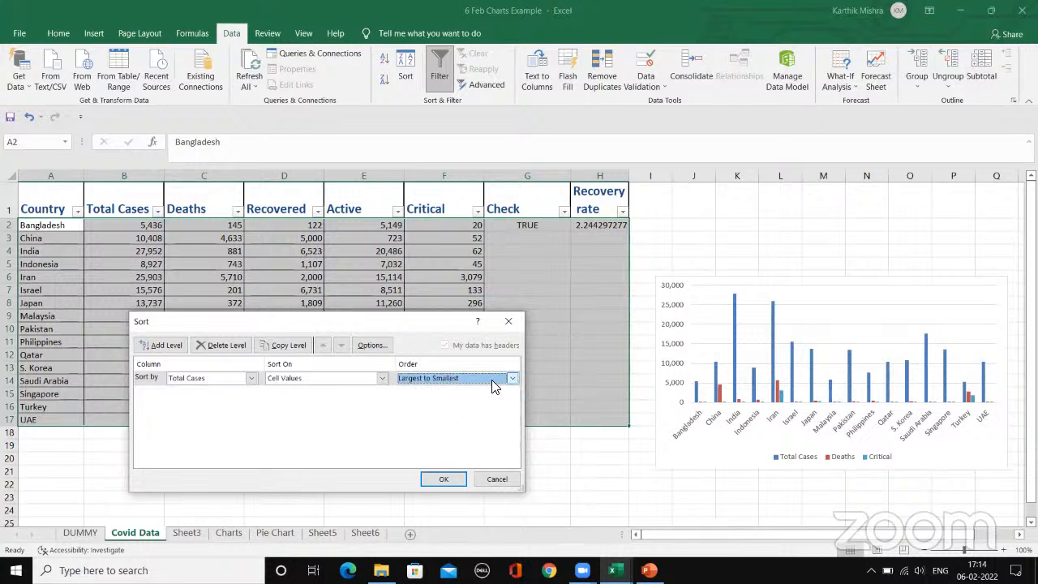
{"action": "left_click", "coordinate": [444, 479]}
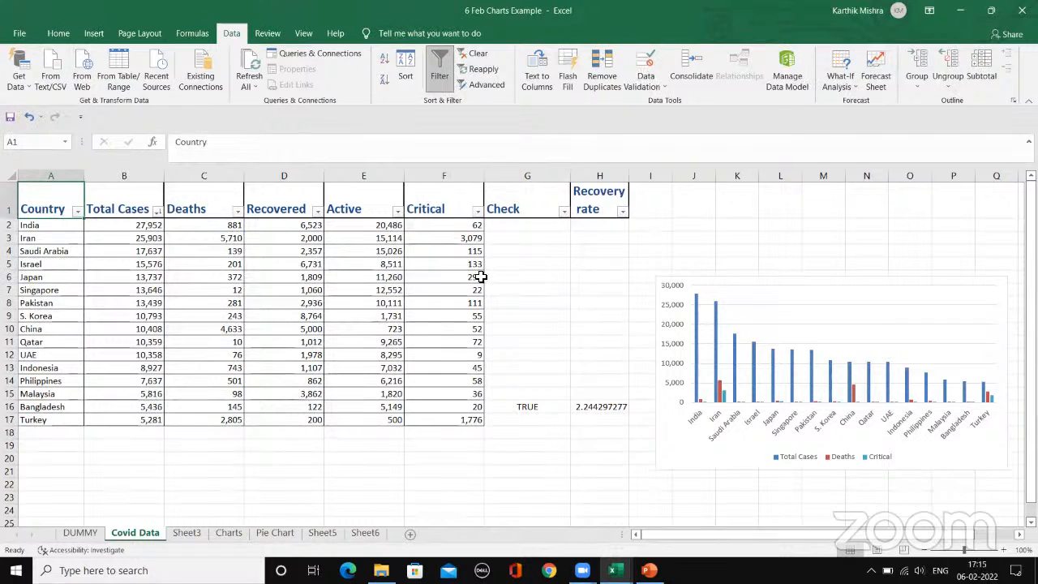
Step: Look over the sort and filter options of Total Cases, and clear the table's sort state
{"action": "left_click", "coordinate": [92, 224]}
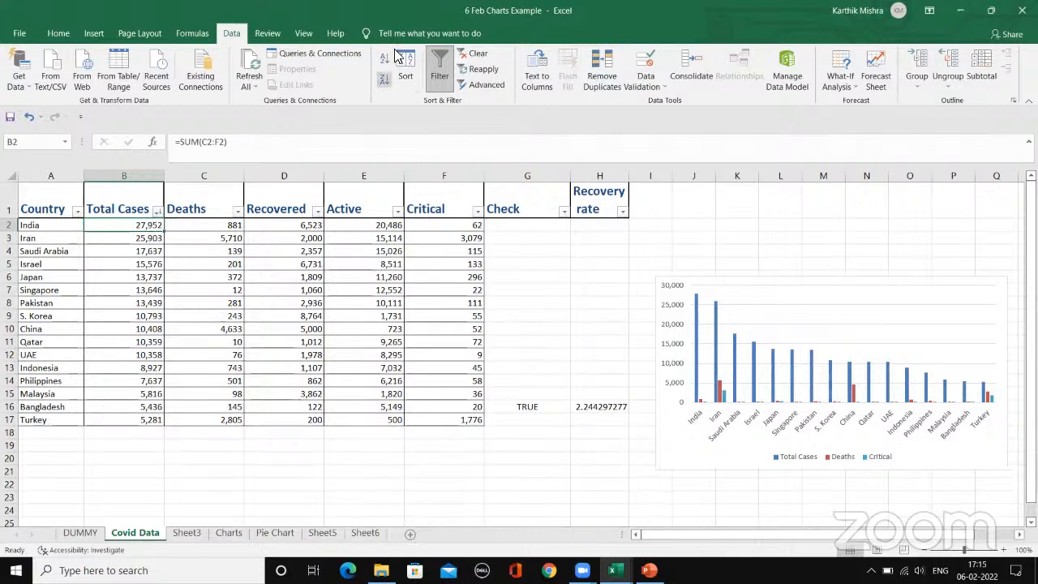
{"action": "left_click", "coordinate": [157, 211]}
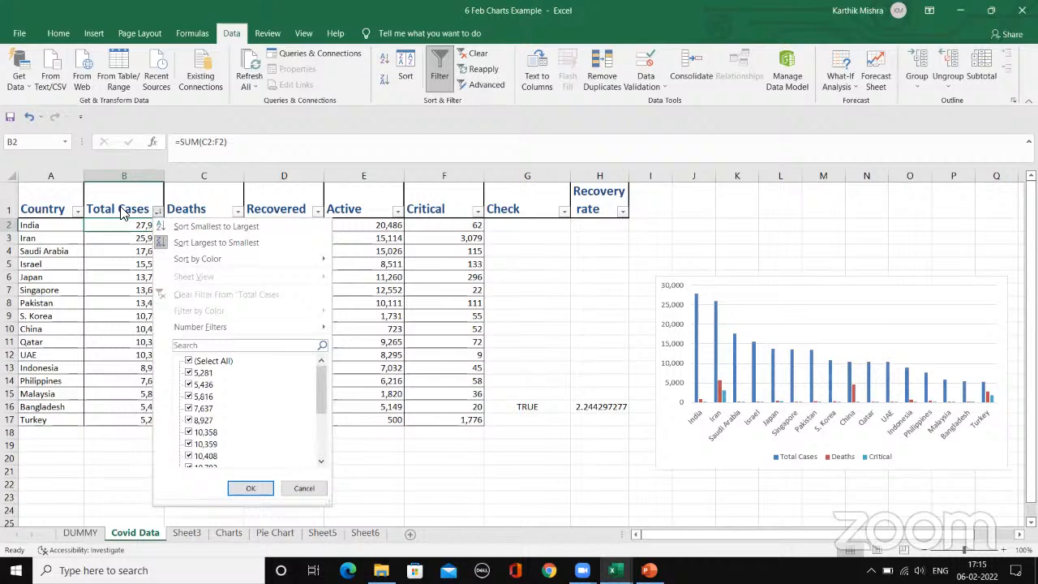
{"action": "left_click", "coordinate": [207, 184]}
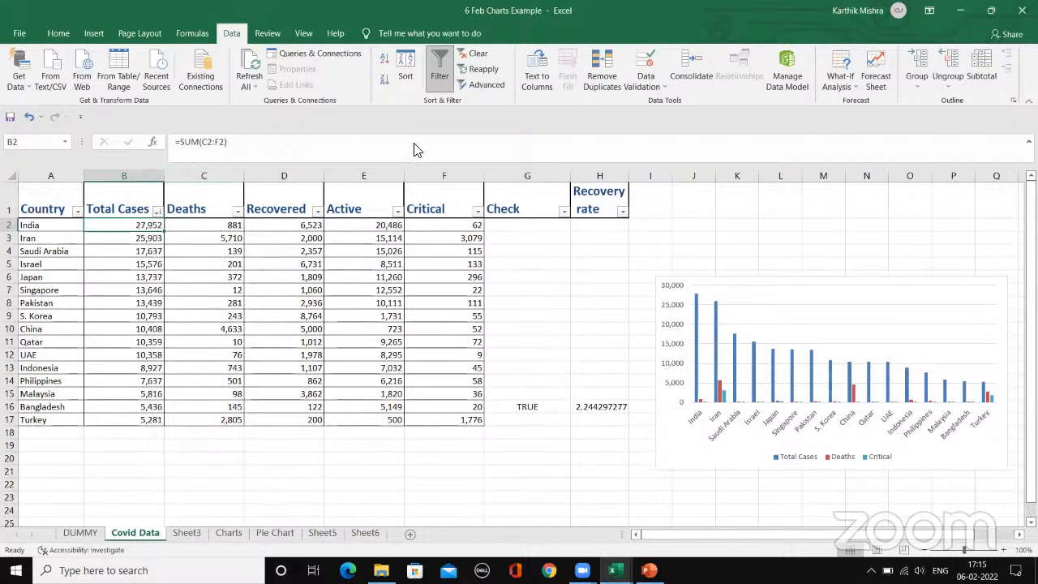
{"action": "left_click", "coordinate": [481, 55]}
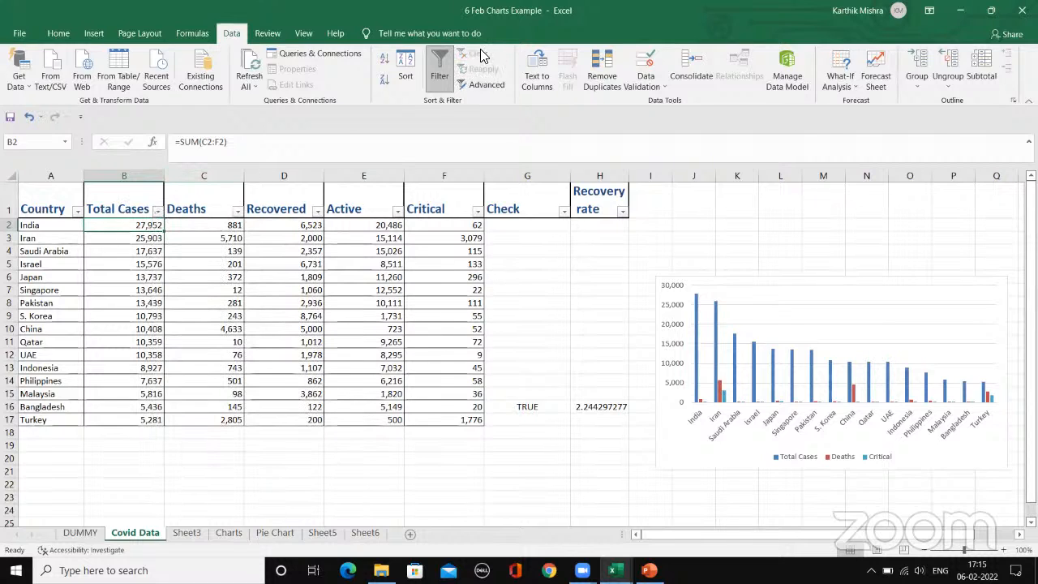
Step: Examine the Total Cases filter options and the order of the sorted countries
{"action": "left_click", "coordinate": [158, 212]}
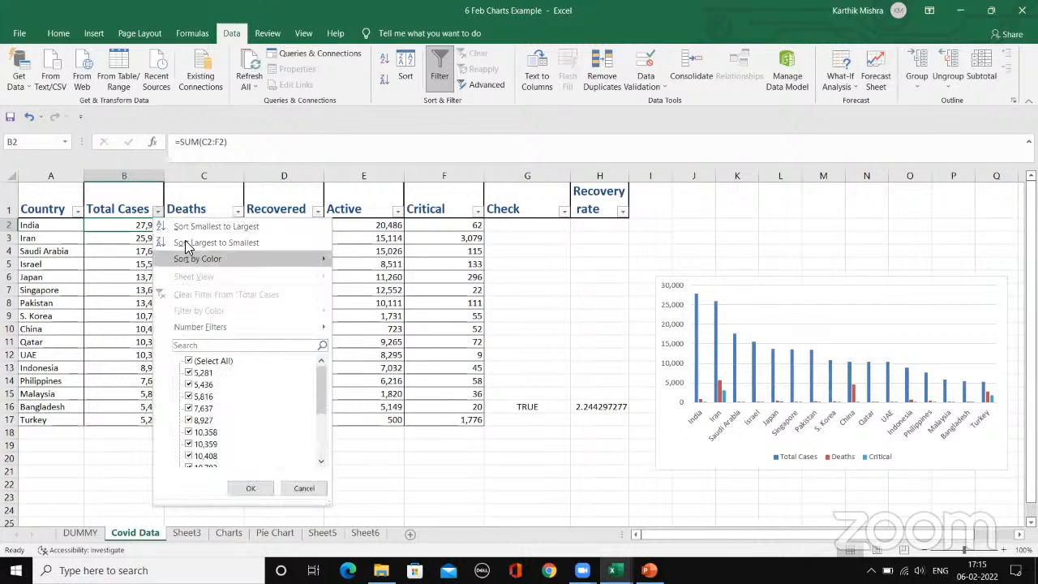
{"action": "left_click", "coordinate": [98, 248]}
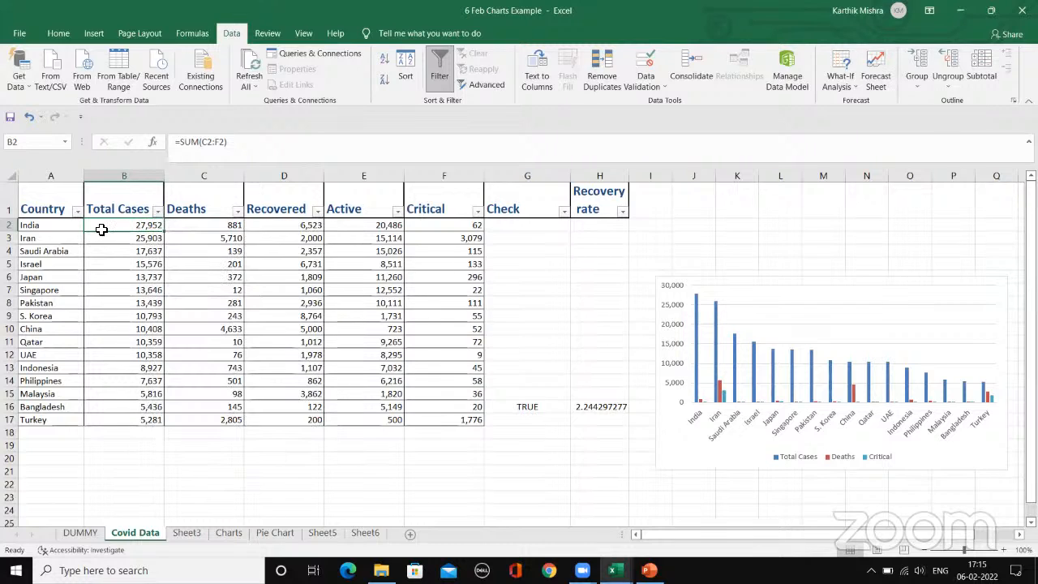
{"action": "left_click", "coordinate": [66, 298]}
{"action": "left_click", "coordinate": [40, 237]}
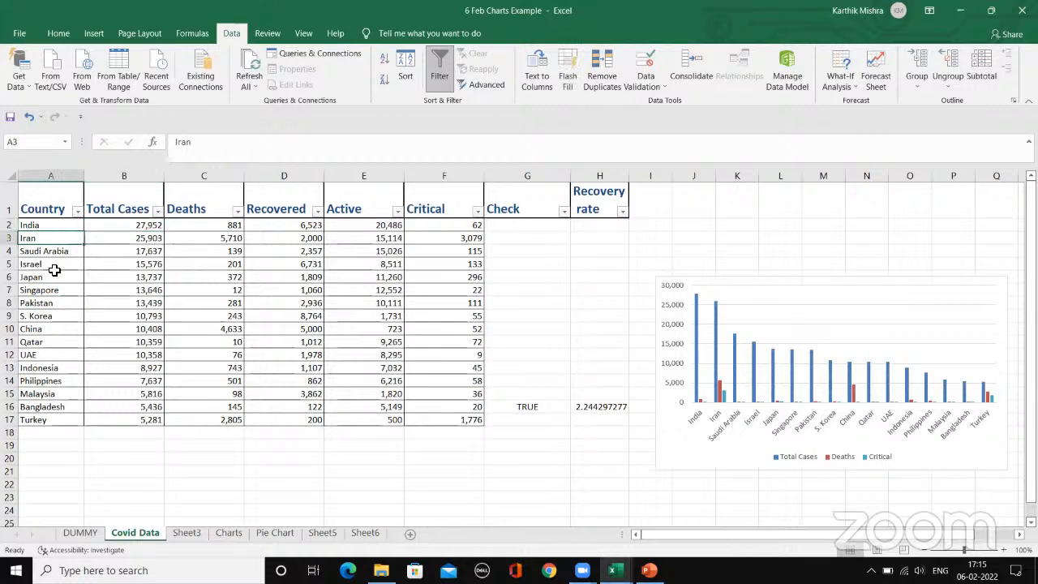
{"action": "left_click", "coordinate": [55, 268]}
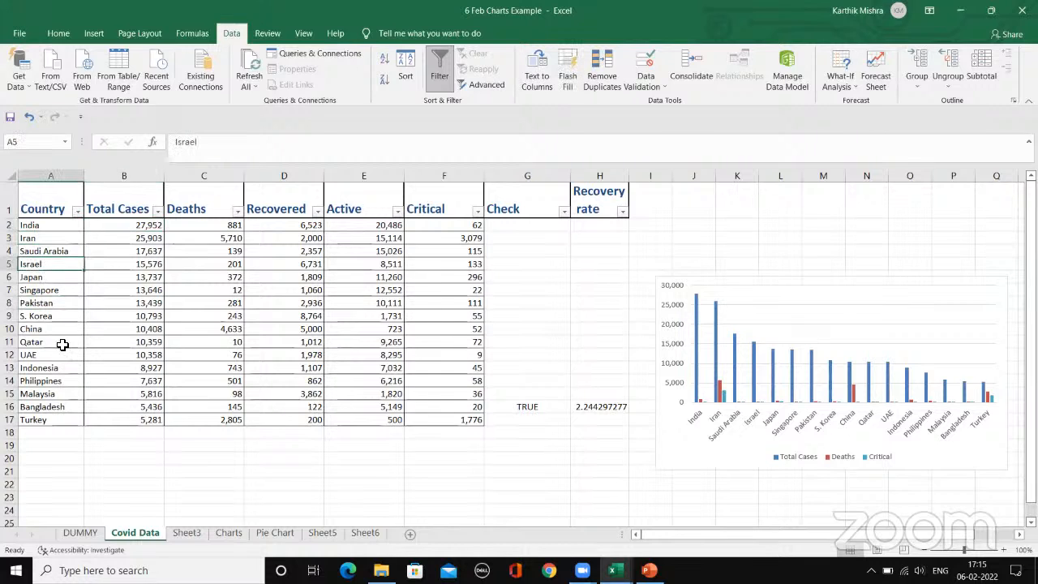
{"action": "left_click", "coordinate": [157, 212]}
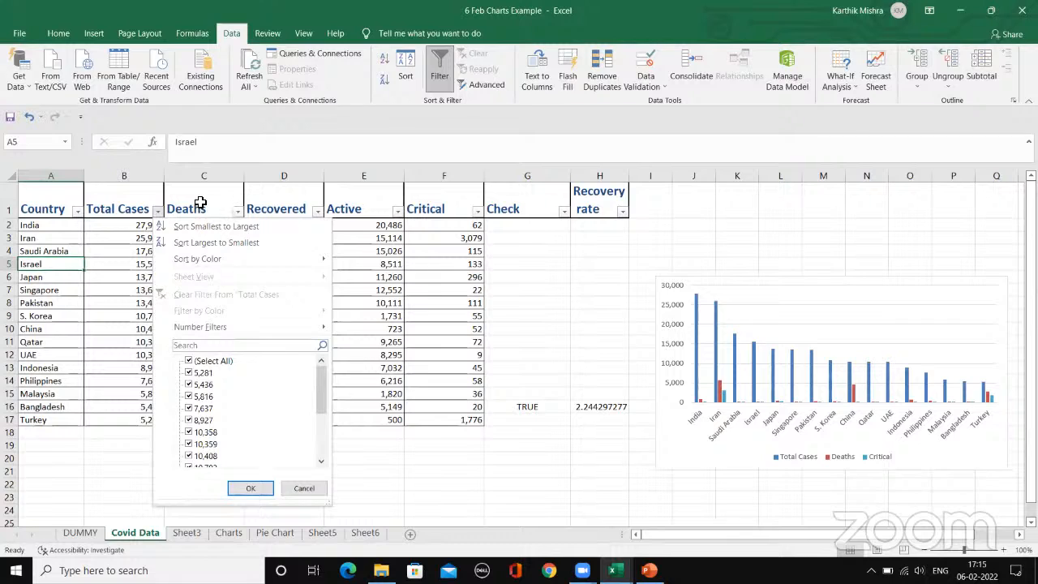
{"action": "left_click", "coordinate": [201, 203]}
Step: Turn the table's filter off, go over the column headers, and turn the filter back on
{"action": "left_click", "coordinate": [438, 69]}
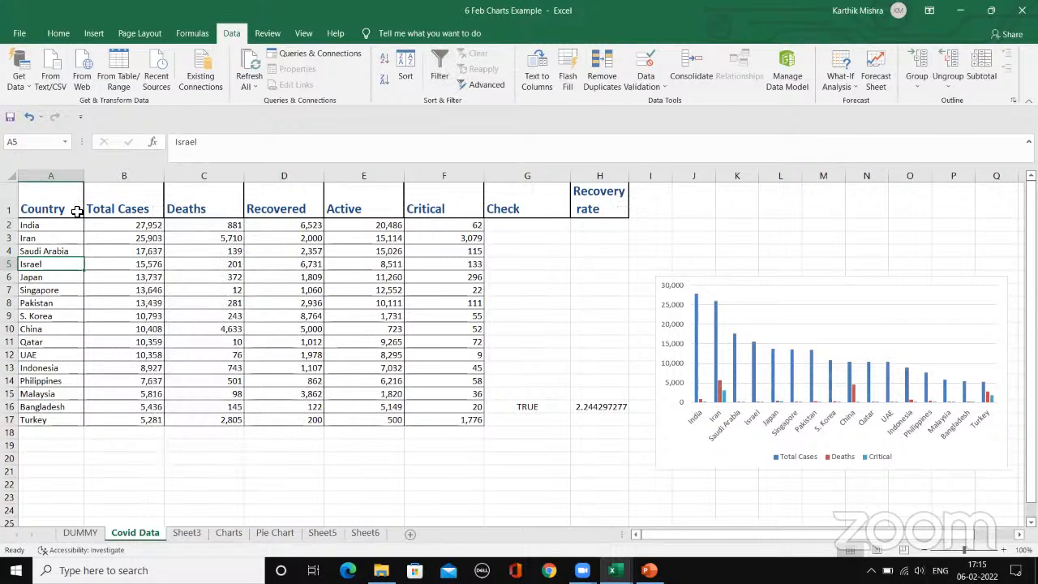
{"action": "left_click", "coordinate": [150, 210]}
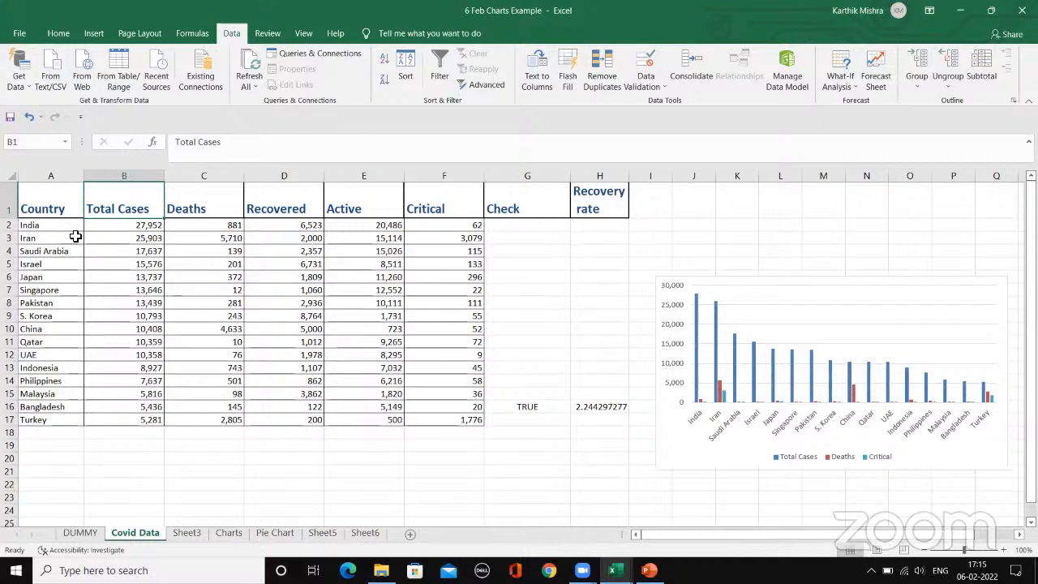
{"action": "left_click", "coordinate": [258, 200]}
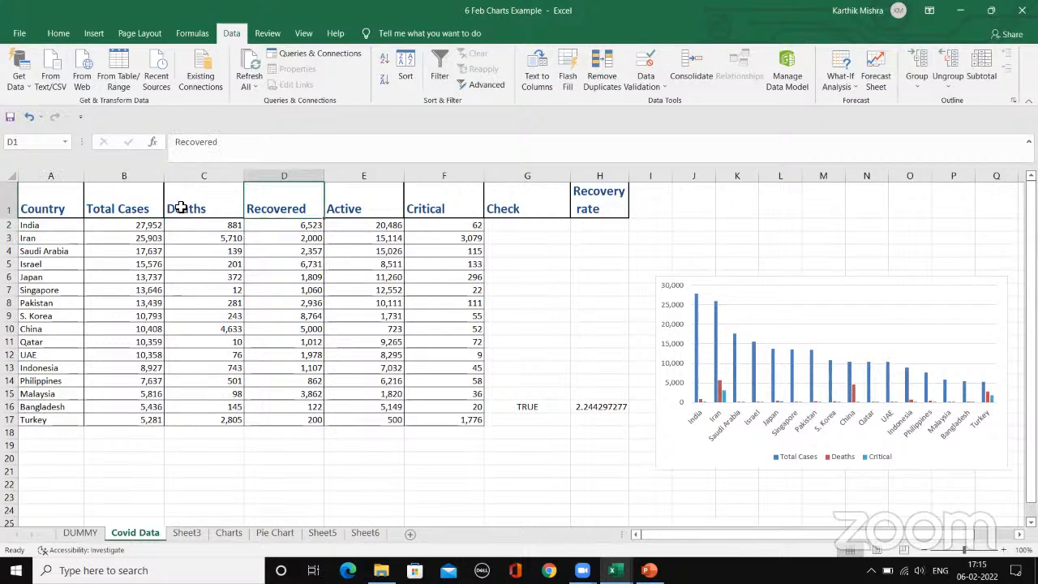
{"action": "left_click", "coordinate": [180, 208]}
{"action": "left_click", "coordinate": [117, 201]}
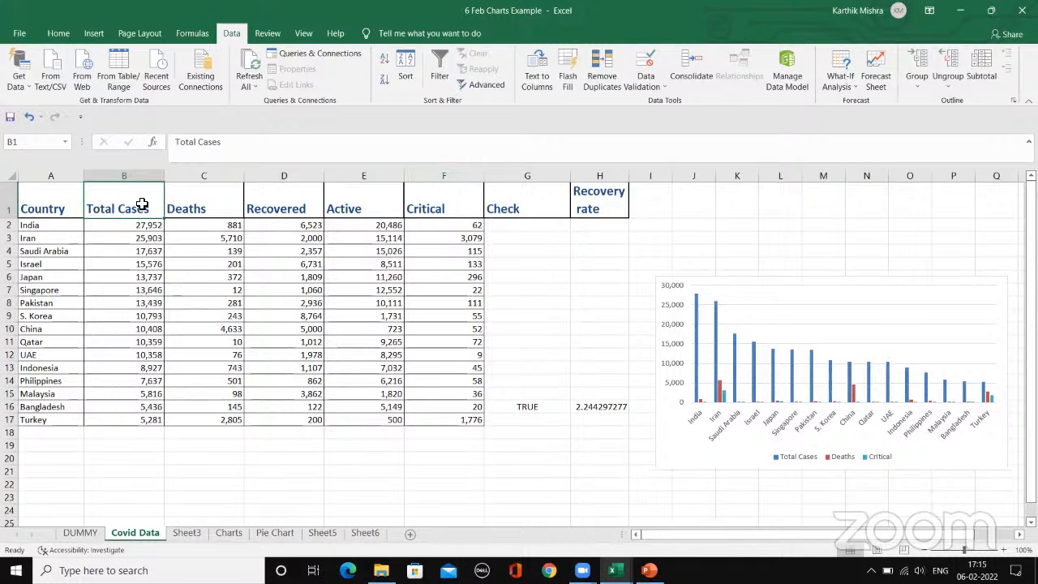
{"action": "left_click", "coordinate": [441, 70]}
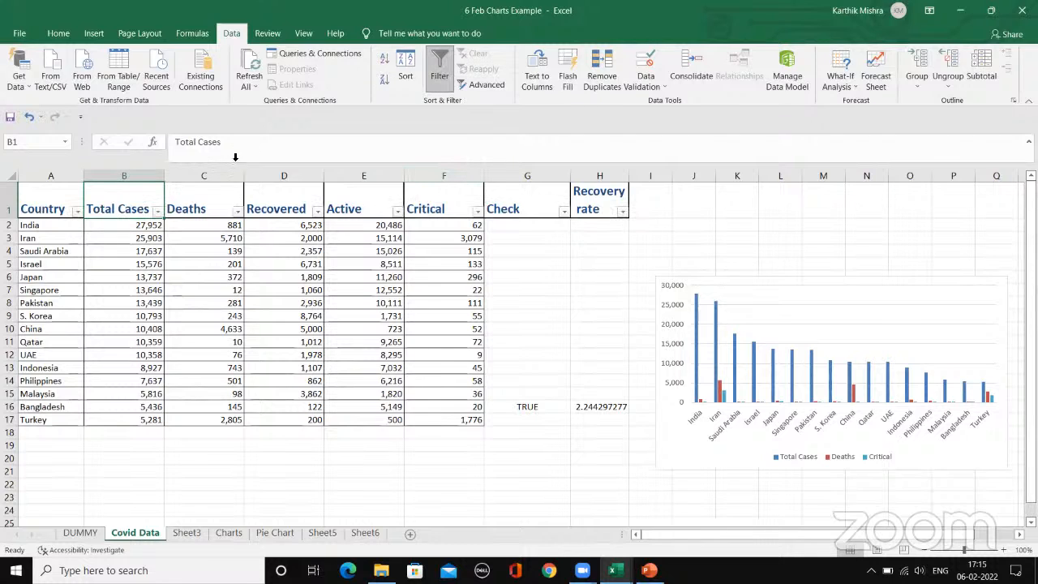
Step: Filter Total Cases to values between 10000 and 15000
{"action": "left_click", "coordinate": [158, 213]}
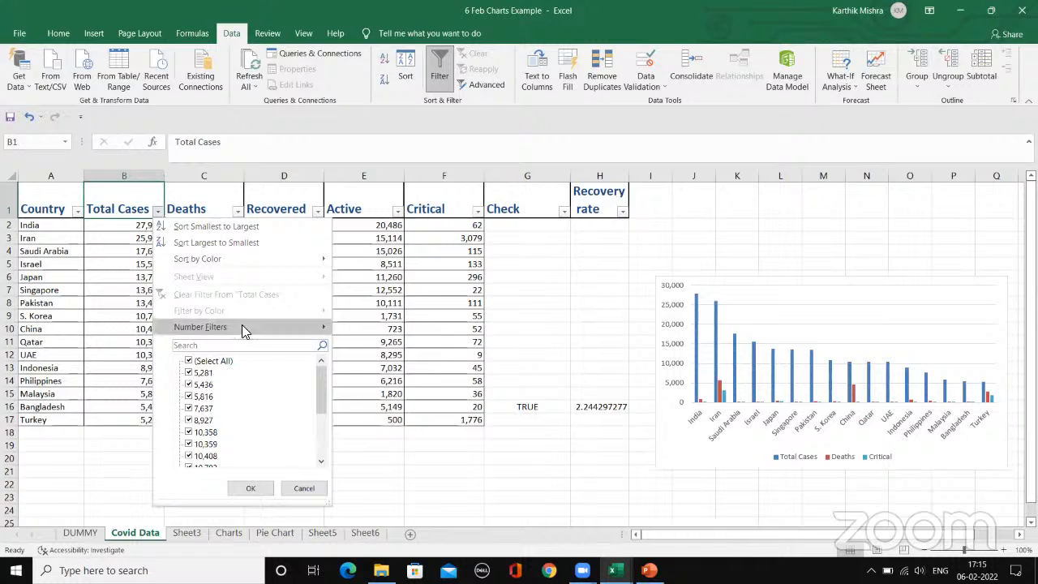
{"action": "mouse_move", "coordinate": [313, 327]}
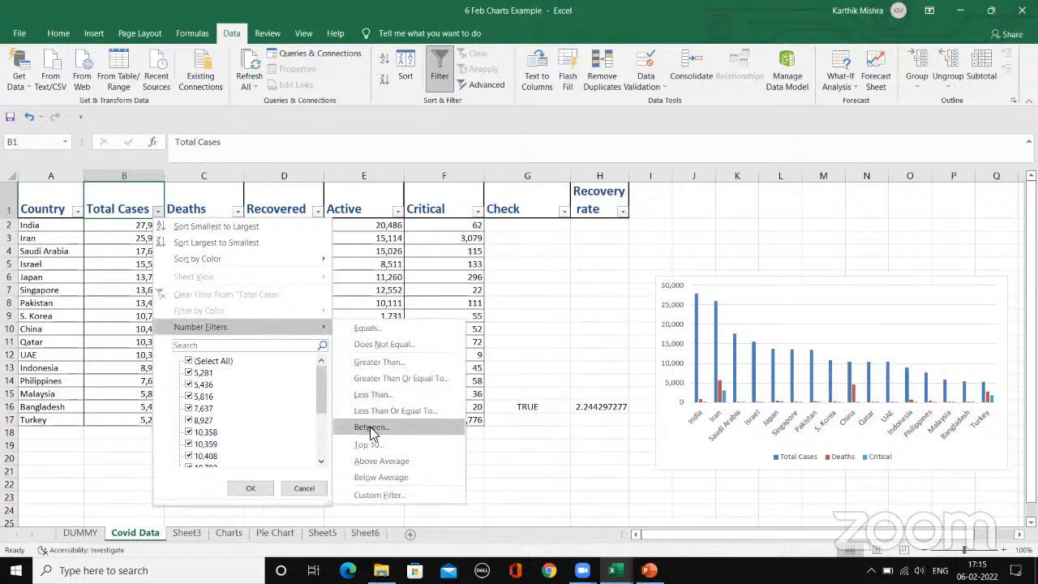
{"action": "left_click", "coordinate": [369, 426]}
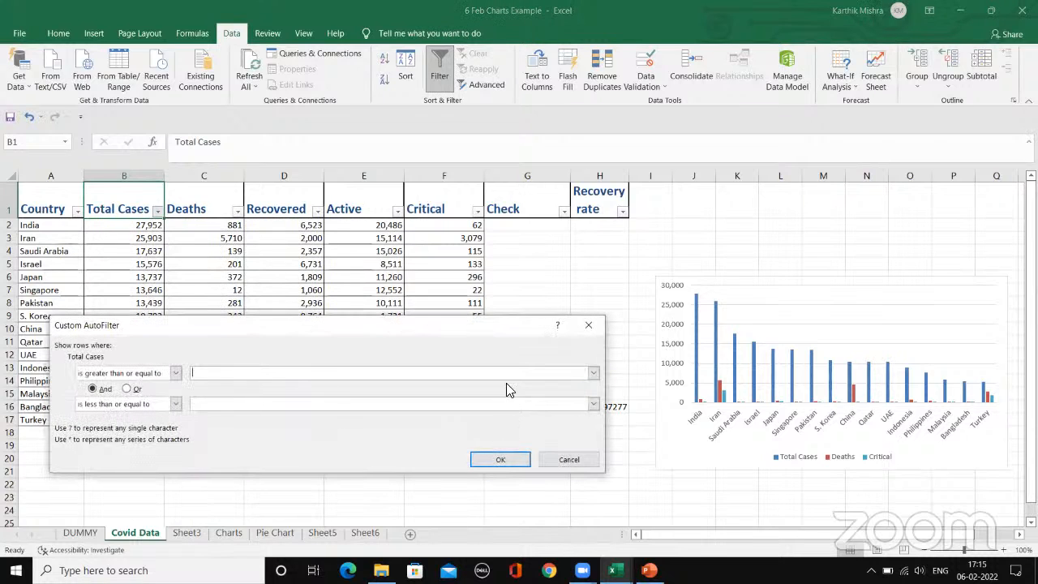
{"action": "type", "text": "50"}
{"action": "type", "text": "1"}
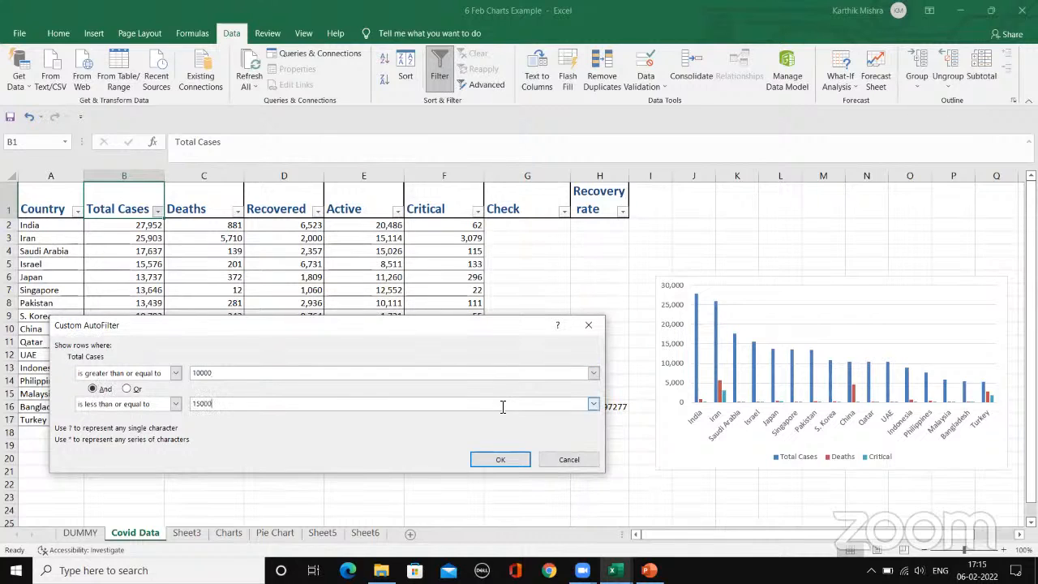
{"action": "left_click", "coordinate": [501, 459]}
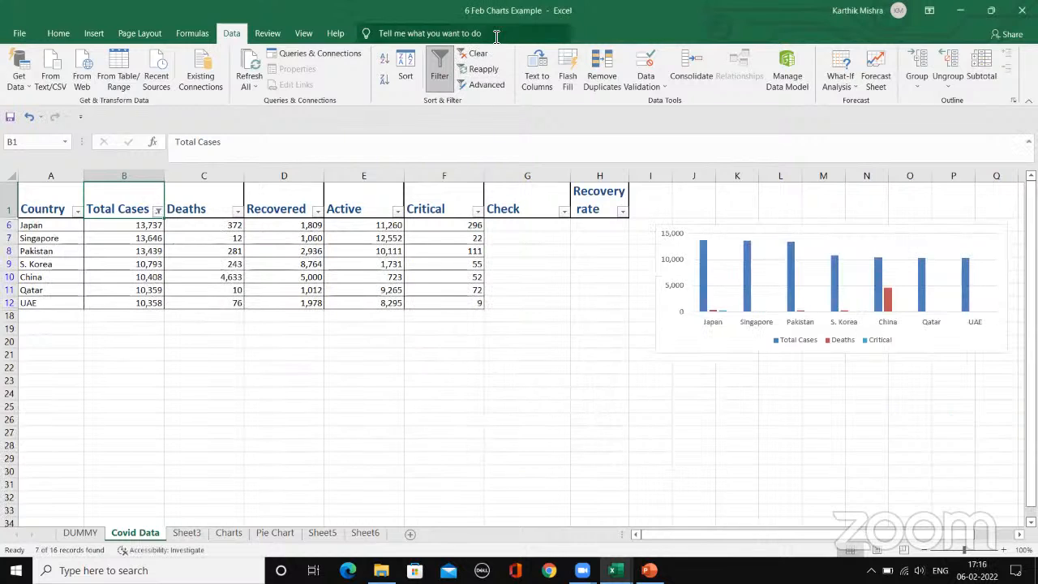
Step: Clear the Total Cases filter and turn the table's filtering off
{"action": "left_click", "coordinate": [478, 54]}
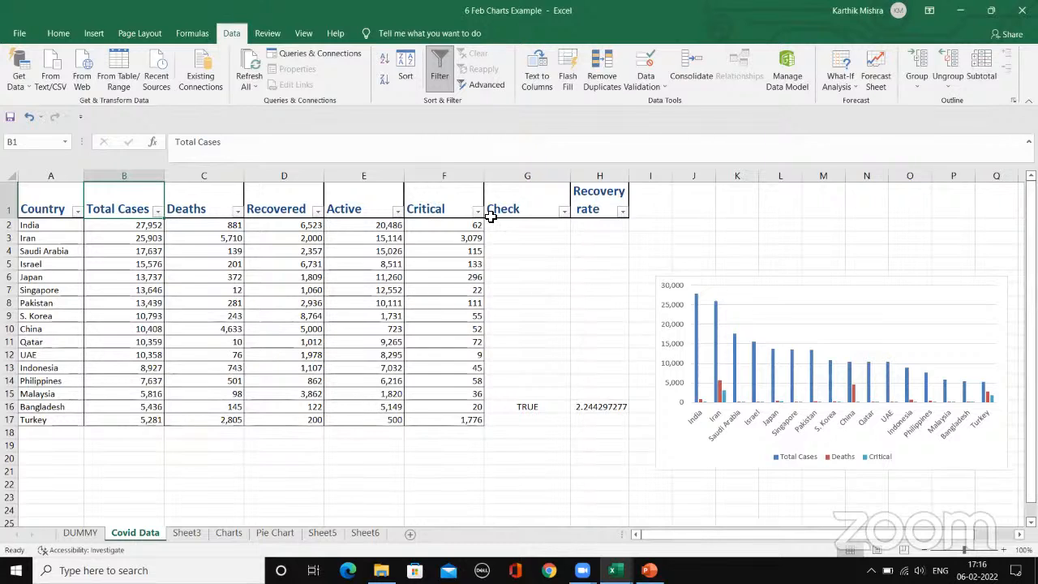
{"action": "left_click", "coordinate": [508, 199]}
{"action": "left_click", "coordinate": [439, 203]}
{"action": "left_click", "coordinate": [285, 202]}
{"action": "left_click", "coordinate": [146, 223]}
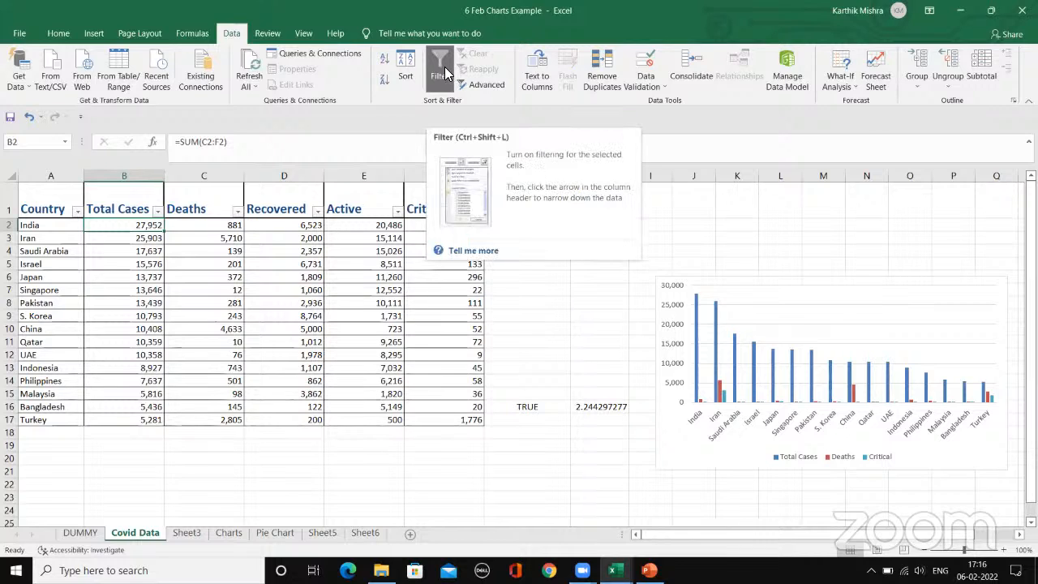
{"action": "key", "text": "ctrl+shift+l"}
{"action": "left_click", "coordinate": [207, 209]}
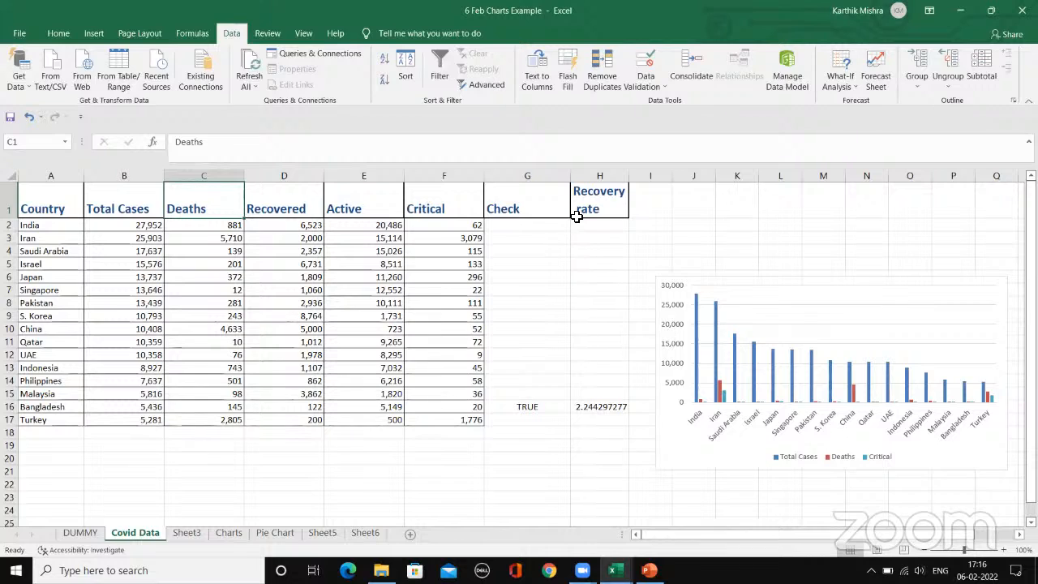
Step: Switch to the 6 Feb Formulas Example workbook and open its Estimation sheet
{"action": "left_click", "coordinate": [548, 249]}
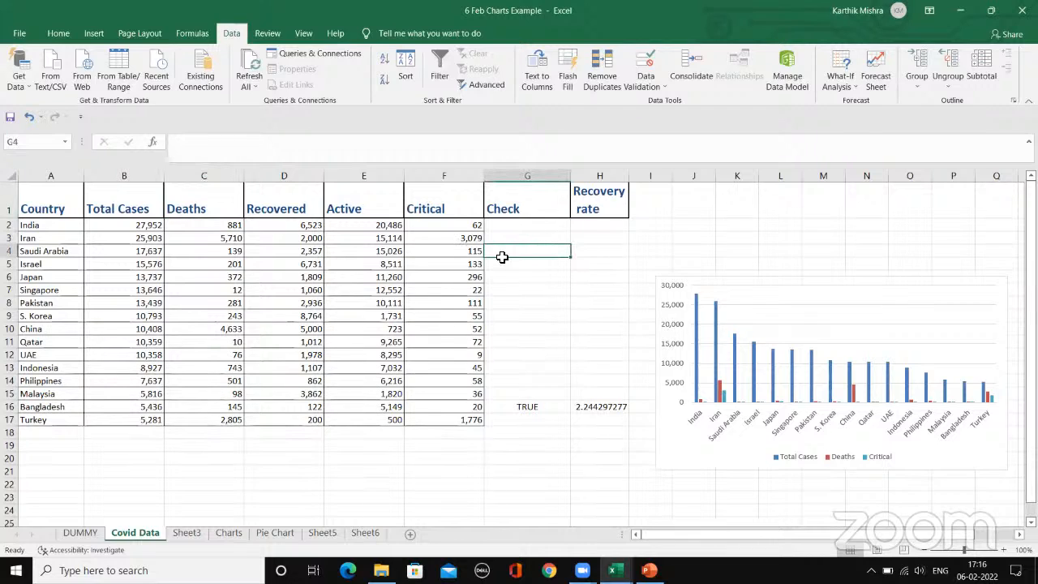
{"action": "left_click", "coordinate": [515, 265]}
{"action": "mouse_move", "coordinate": [615, 570]}
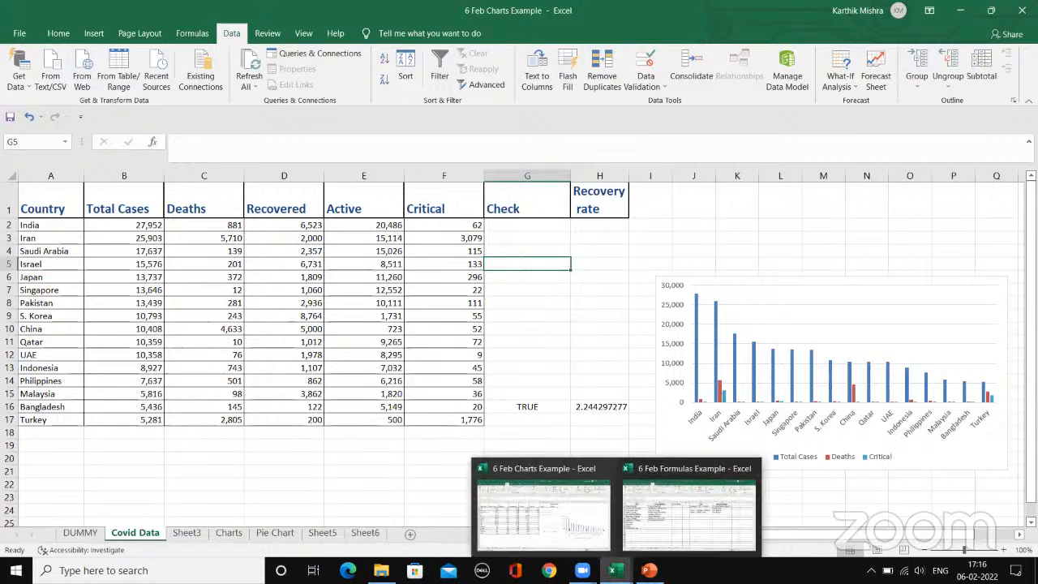
{"action": "left_click", "coordinate": [563, 523]}
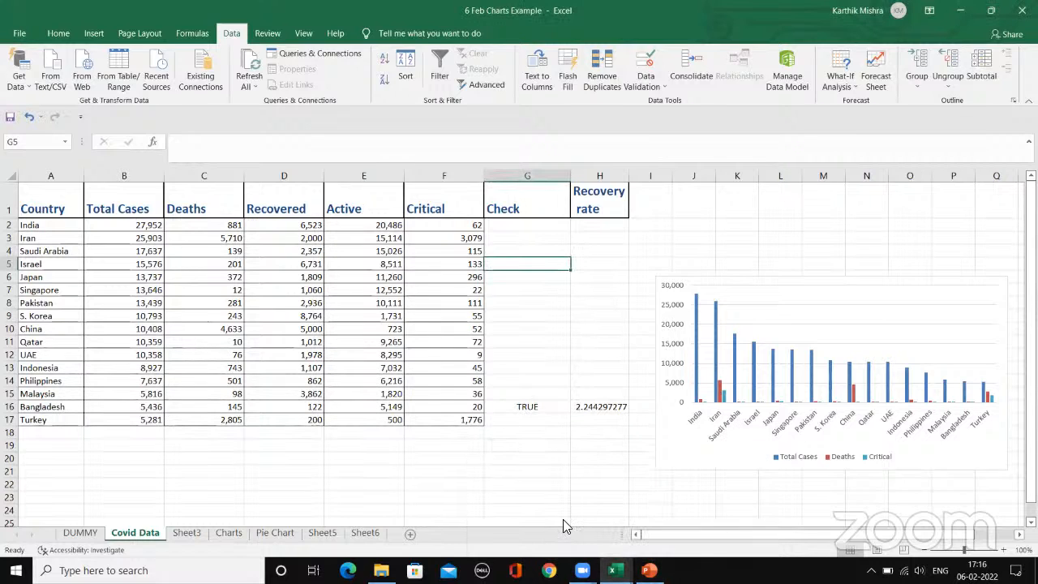
{"action": "mouse_move", "coordinate": [598, 559]}
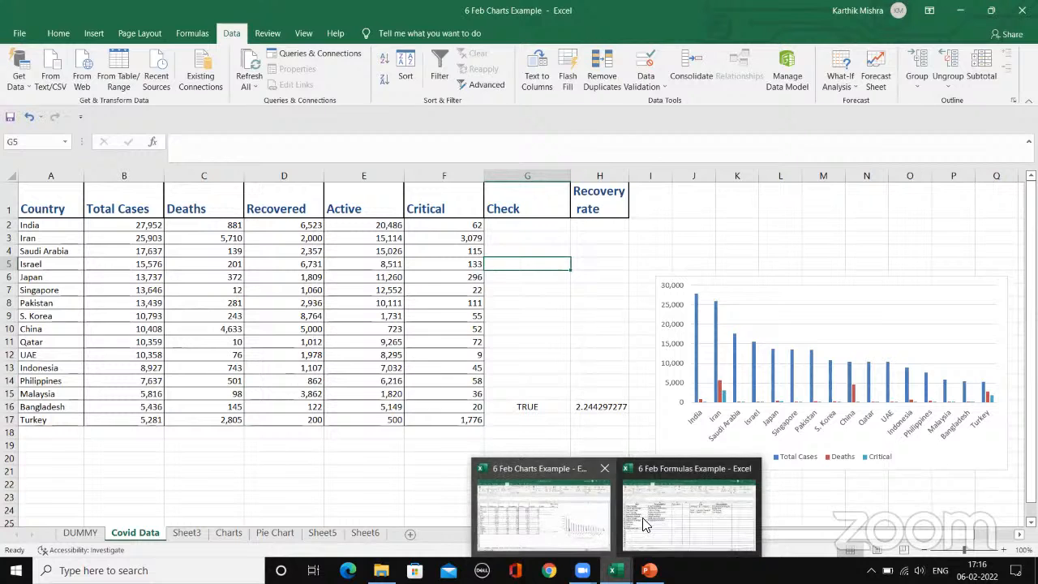
{"action": "left_click", "coordinate": [661, 486]}
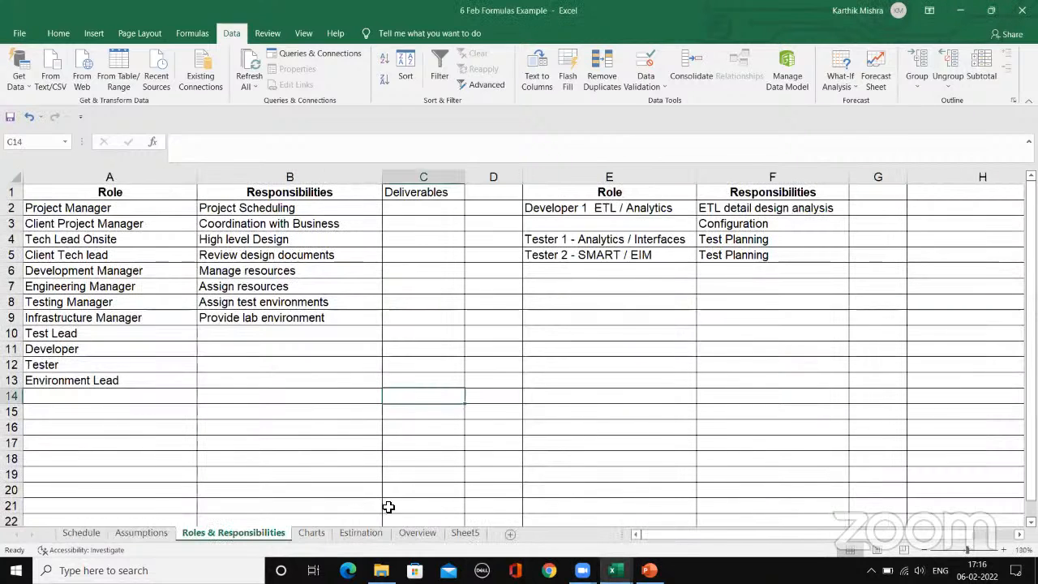
{"action": "left_click", "coordinate": [313, 535]}
{"action": "left_click", "coordinate": [361, 534]}
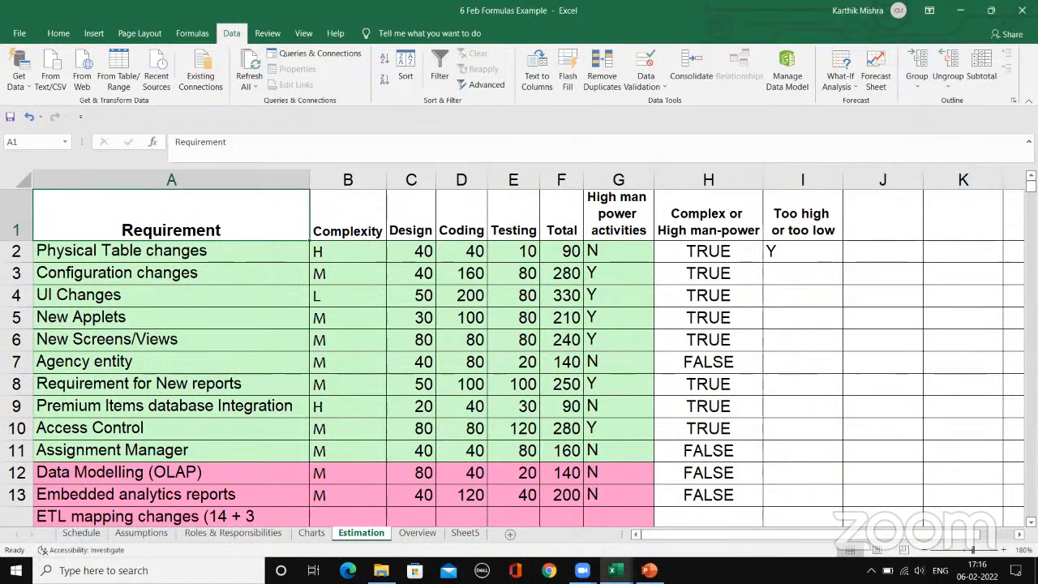
{"action": "left_click", "coordinate": [1004, 550]}
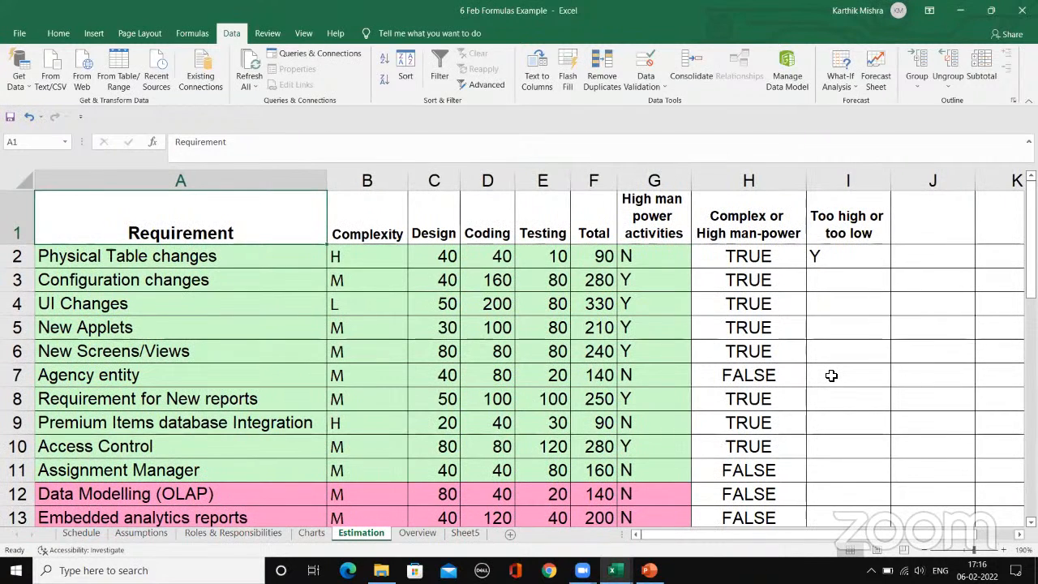
Step: Examine the requirement rows with their Design, Coding and Testing values, down to the Sub Totals row
{"action": "left_click", "coordinate": [255, 293]}
{"action": "left_click", "coordinate": [250, 335]}
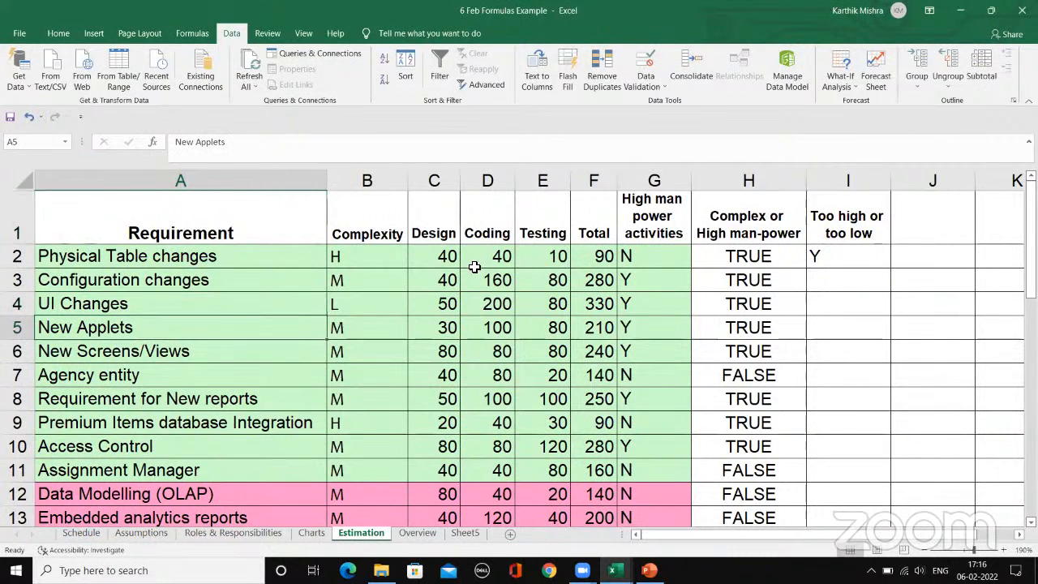
{"action": "left_click", "coordinate": [556, 280]}
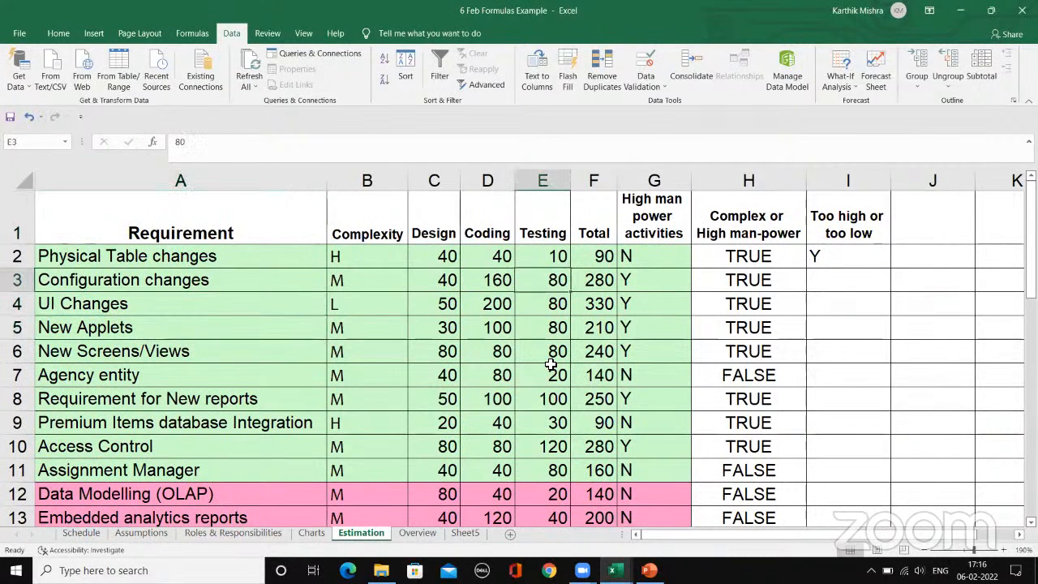
{"action": "scroll", "coordinate": [551, 365], "scroll_direction": "down", "scroll_amount": 9}
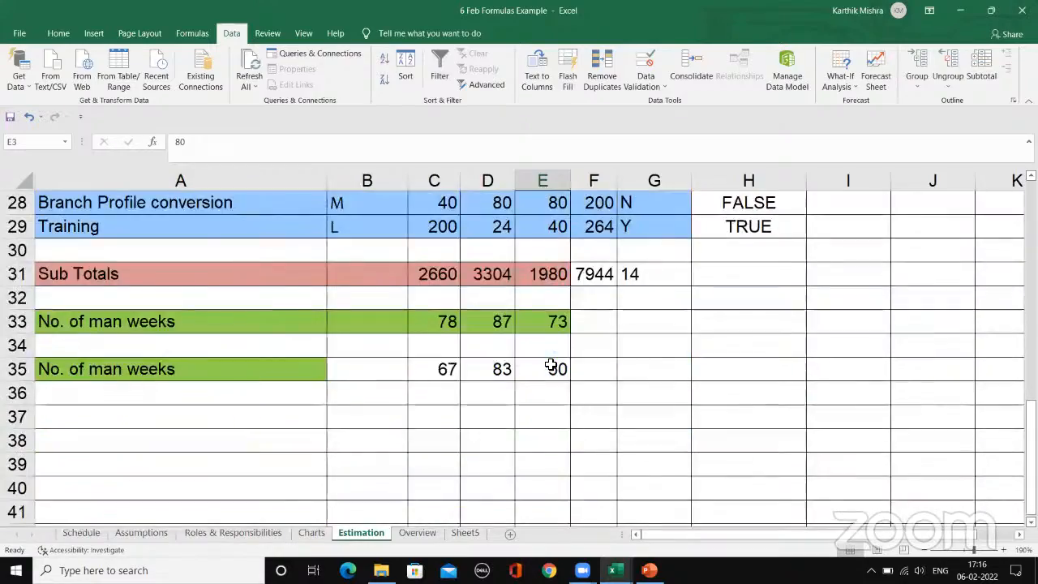
{"action": "scroll", "coordinate": [664, 368], "scroll_direction": "up", "scroll_amount": 5}
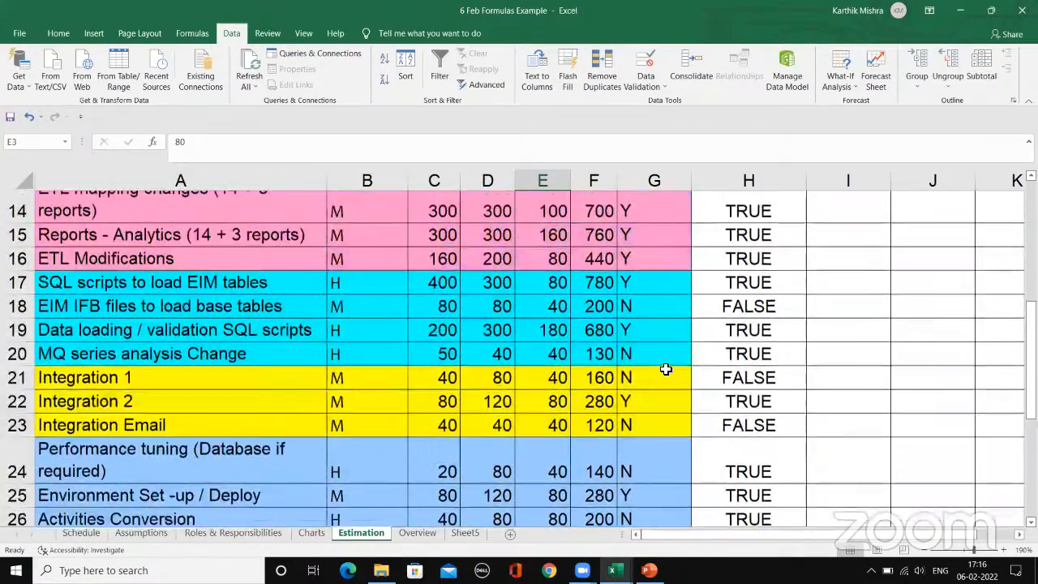
{"action": "scroll", "coordinate": [665, 369], "scroll_direction": "down", "scroll_amount": 4}
{"action": "scroll", "coordinate": [665, 369], "scroll_direction": "up", "scroll_amount": 4}
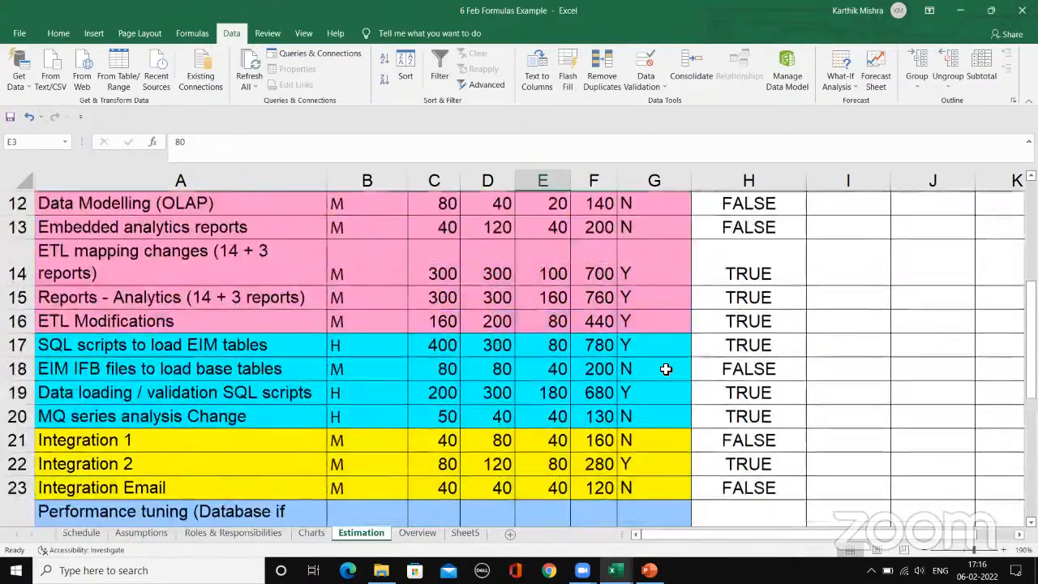
{"action": "scroll", "coordinate": [665, 368], "scroll_direction": "up", "scroll_amount": 4}
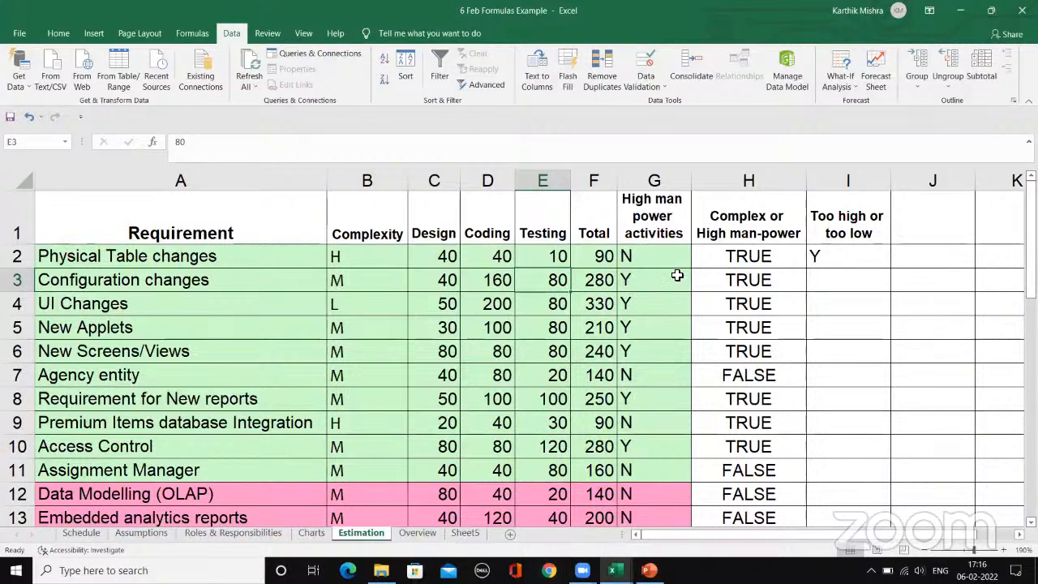
{"action": "left_click", "coordinate": [458, 248]}
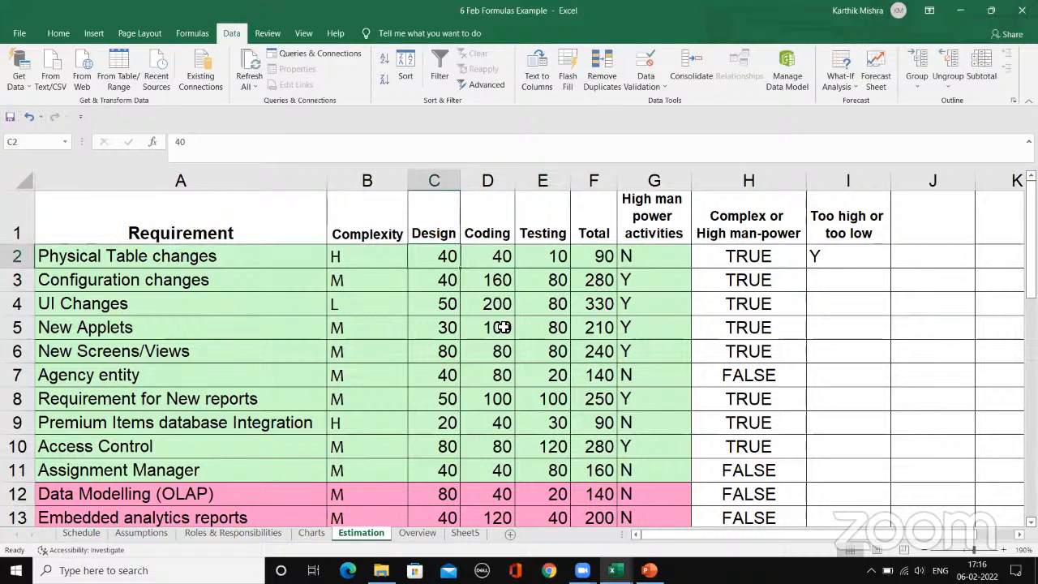
{"action": "scroll", "coordinate": [492, 347], "scroll_direction": "down", "scroll_amount": 3}
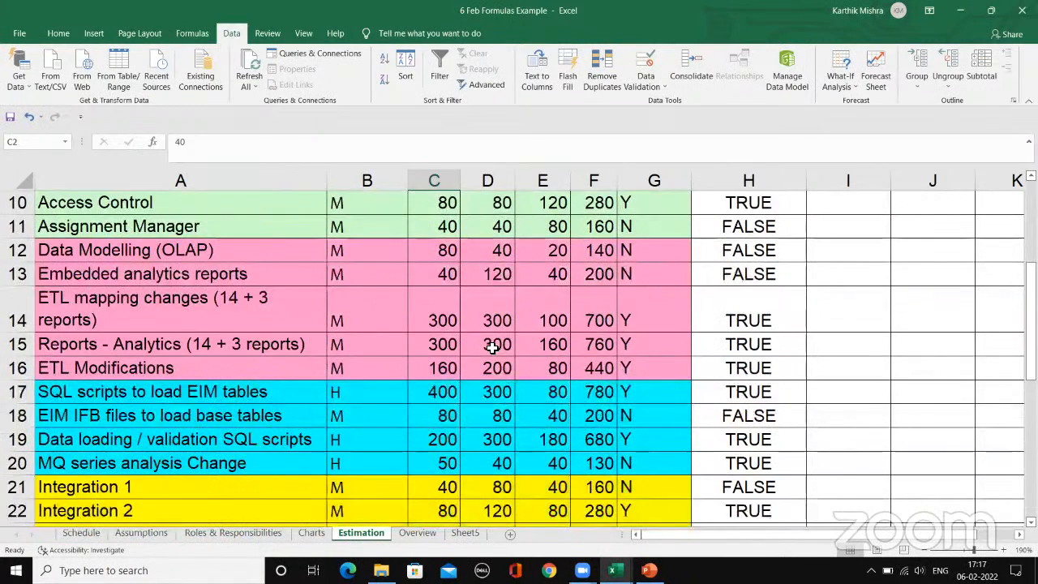
{"action": "scroll", "coordinate": [492, 347], "scroll_direction": "up", "scroll_amount": 3}
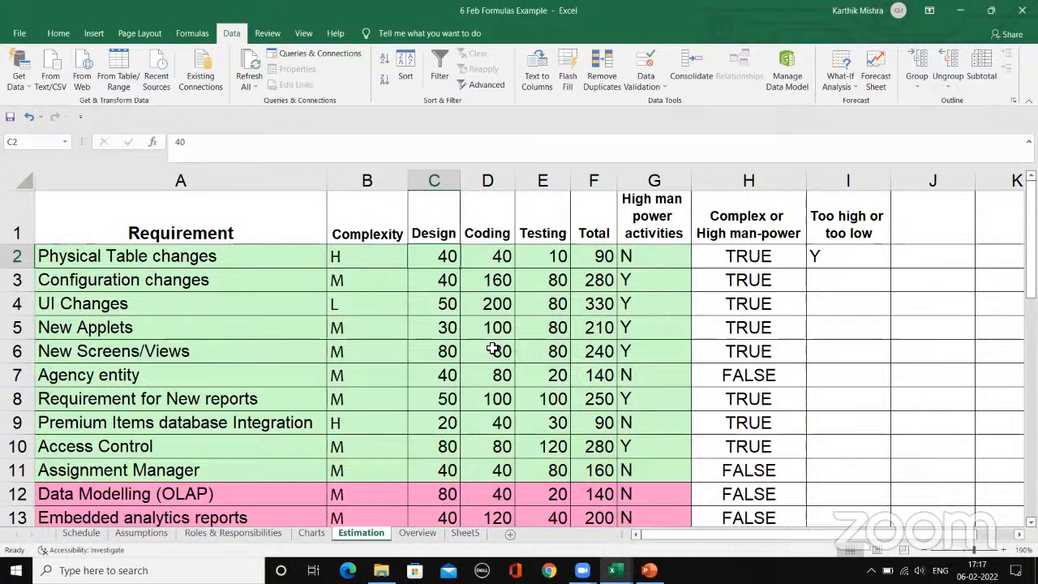
{"action": "scroll", "coordinate": [492, 347], "scroll_direction": "down", "scroll_amount": 7}
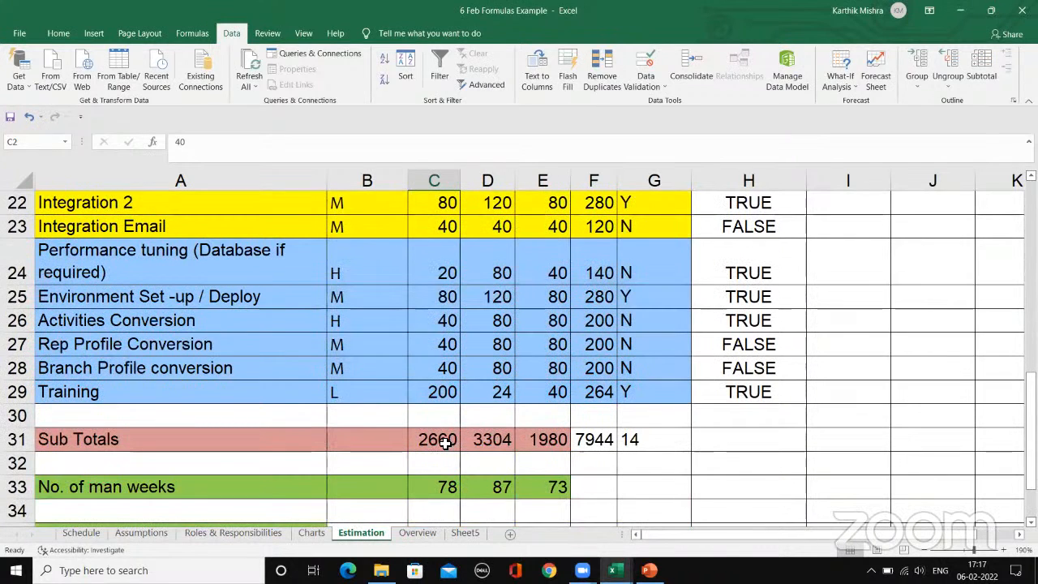
Step: Insert a blank row directly above the Sub Totals row and select its Design cell
{"action": "left_click", "coordinate": [444, 441]}
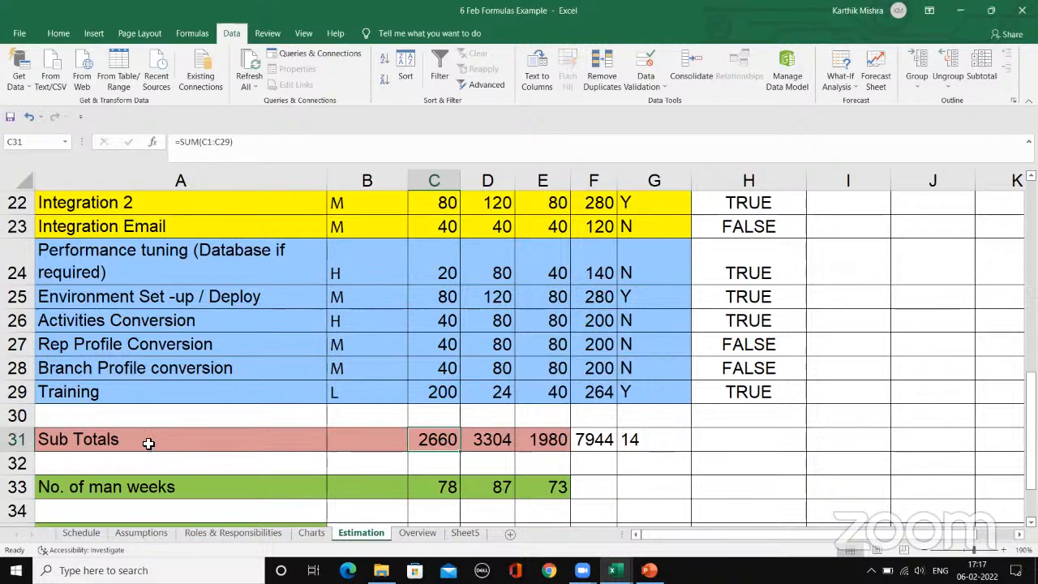
{"action": "left_click", "coordinate": [18, 440]}
{"action": "right_click", "coordinate": [20, 445]}
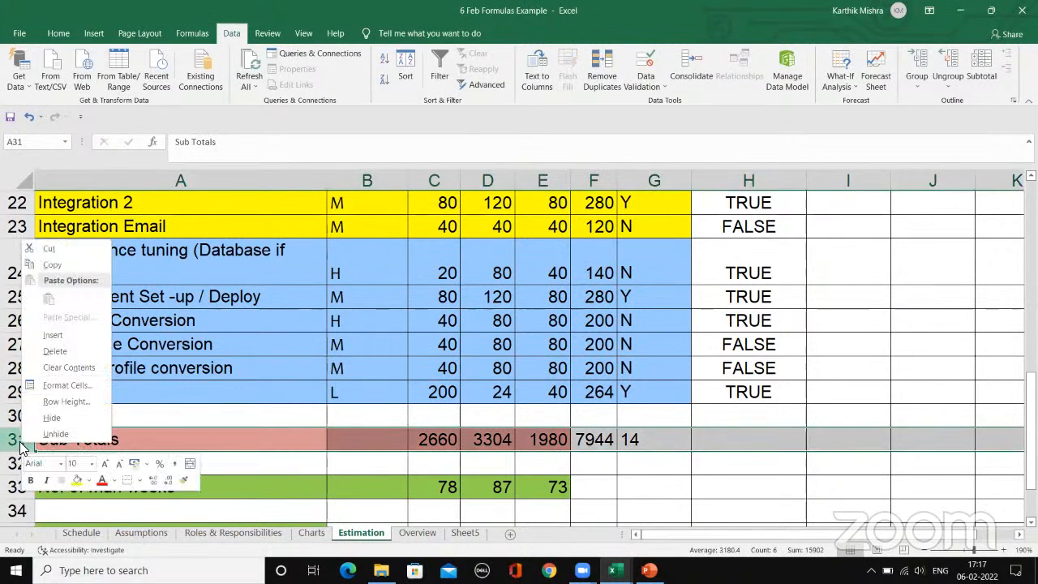
{"action": "left_click", "coordinate": [58, 338]}
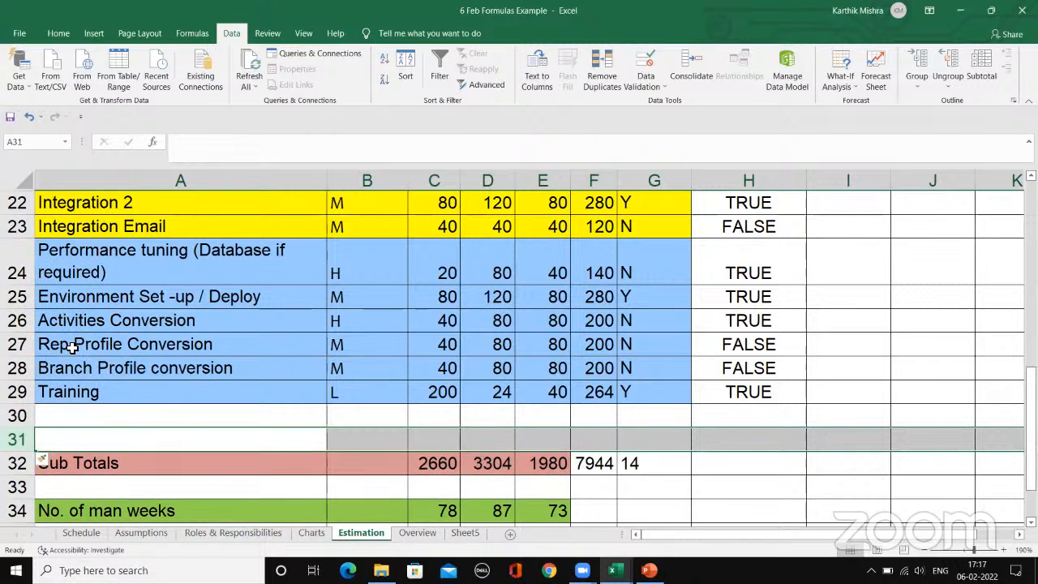
{"action": "left_click", "coordinate": [459, 436]}
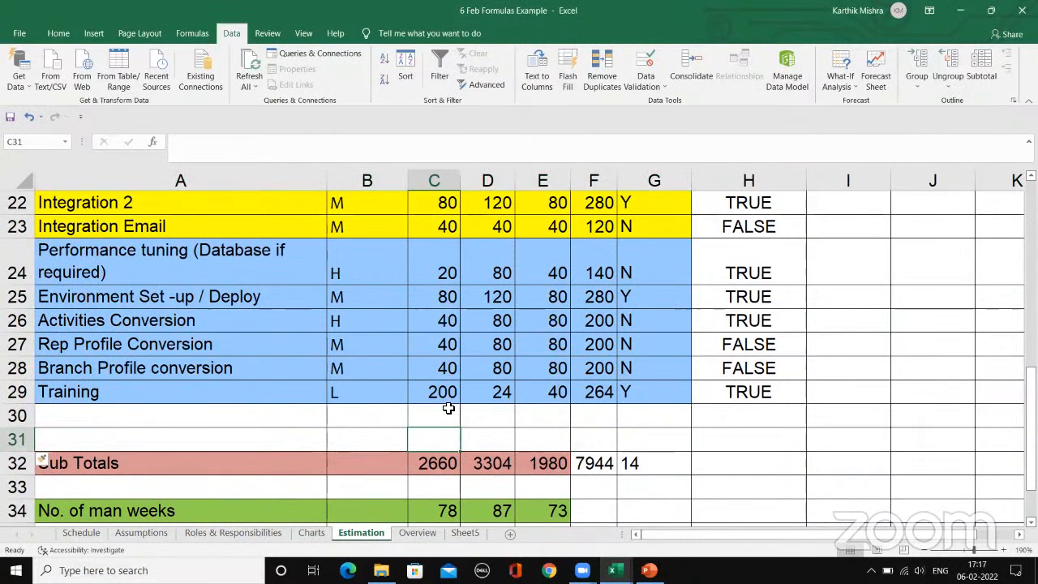
Step: Go over the Design column's values from C2 downwards and select the empty cell C31 above the Design subtotal
{"action": "scroll", "coordinate": [503, 364], "scroll_direction": "up", "scroll_amount": 7}
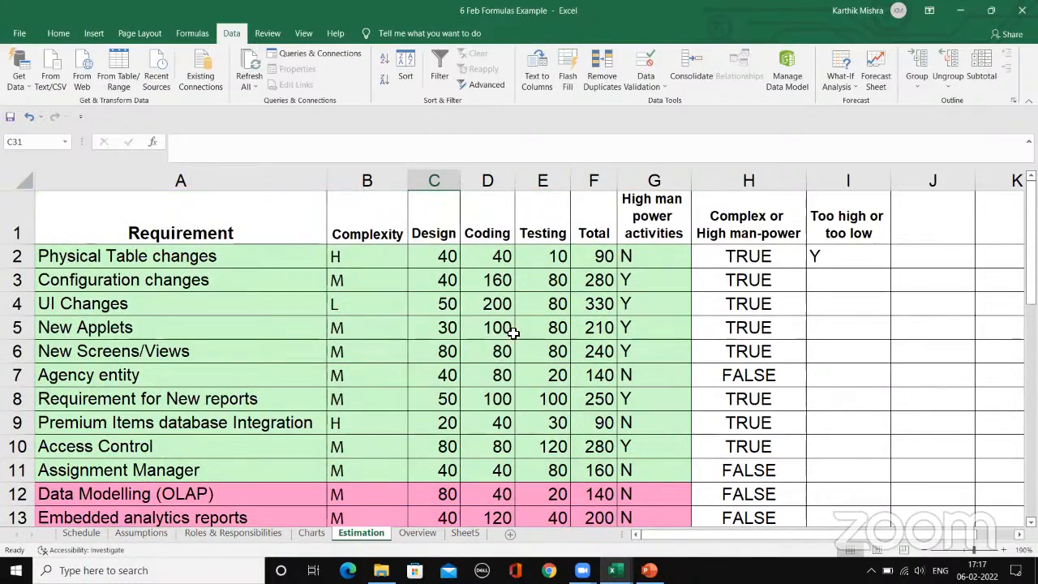
{"action": "scroll", "coordinate": [473, 295], "scroll_direction": "down", "scroll_amount": 4}
{"action": "scroll", "coordinate": [473, 294], "scroll_direction": "down", "scroll_amount": 1}
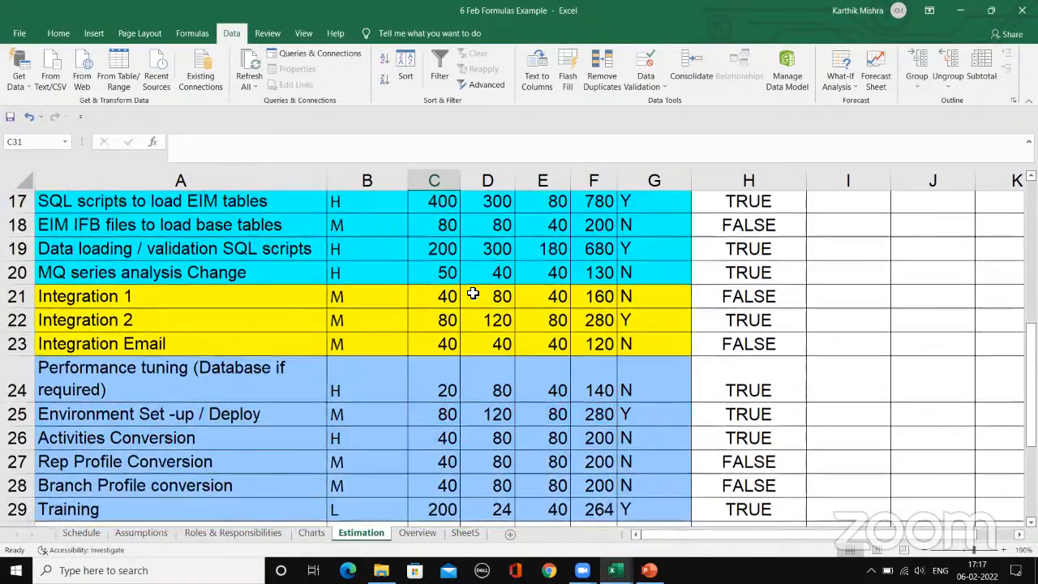
{"action": "scroll", "coordinate": [471, 292], "scroll_direction": "up", "scroll_amount": 6}
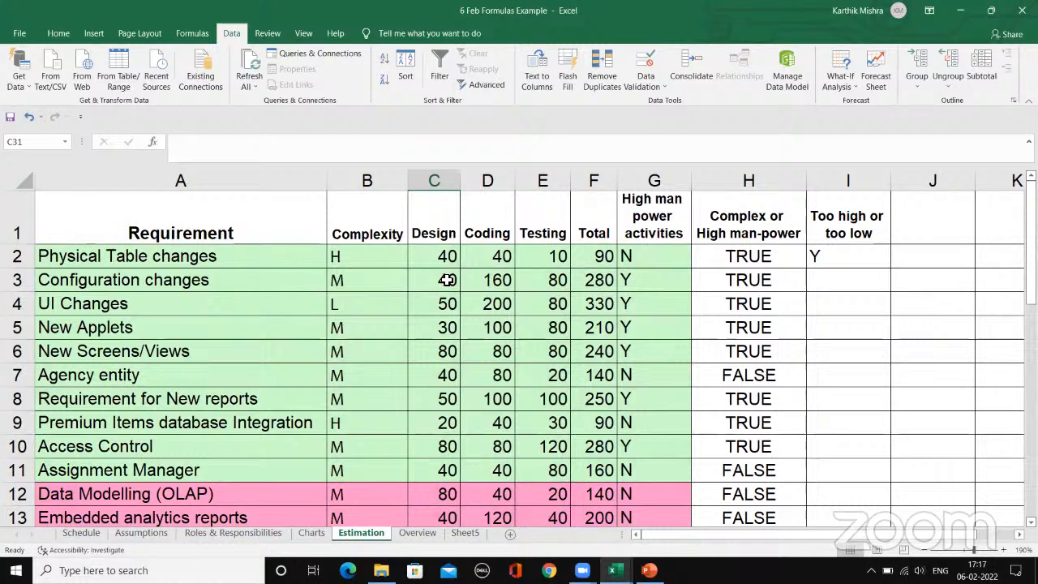
{"action": "left_click", "coordinate": [447, 261]}
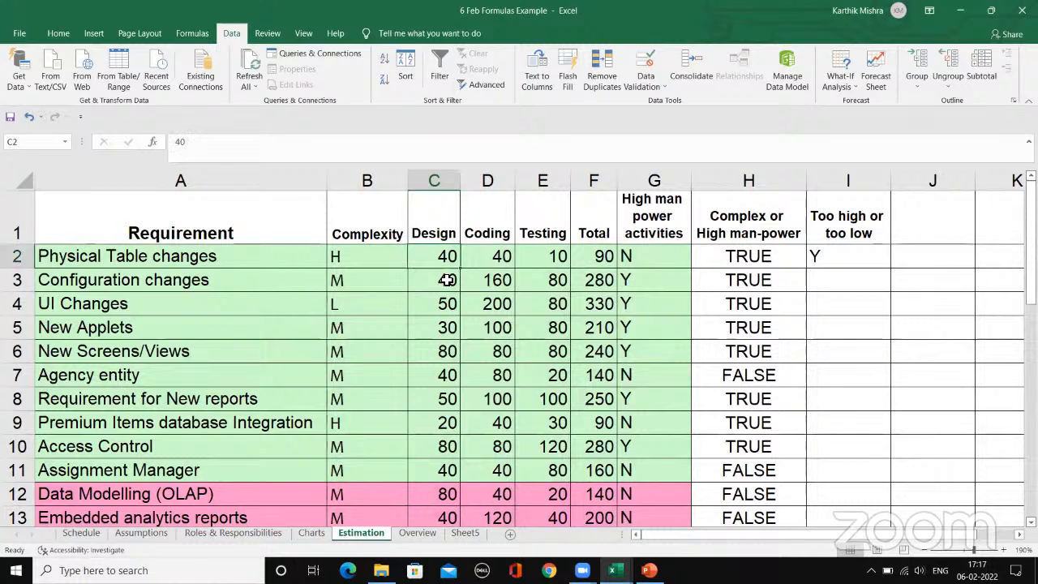
{"action": "left_click", "coordinate": [447, 280]}
{"action": "left_click", "coordinate": [448, 308]}
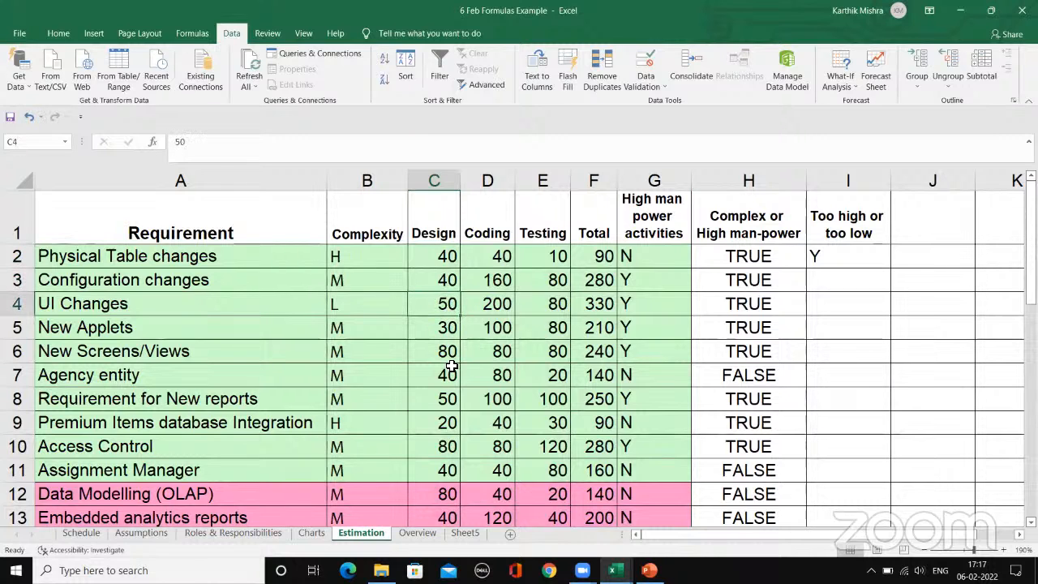
{"action": "scroll", "coordinate": [438, 368], "scroll_direction": "down", "scroll_amount": 8}
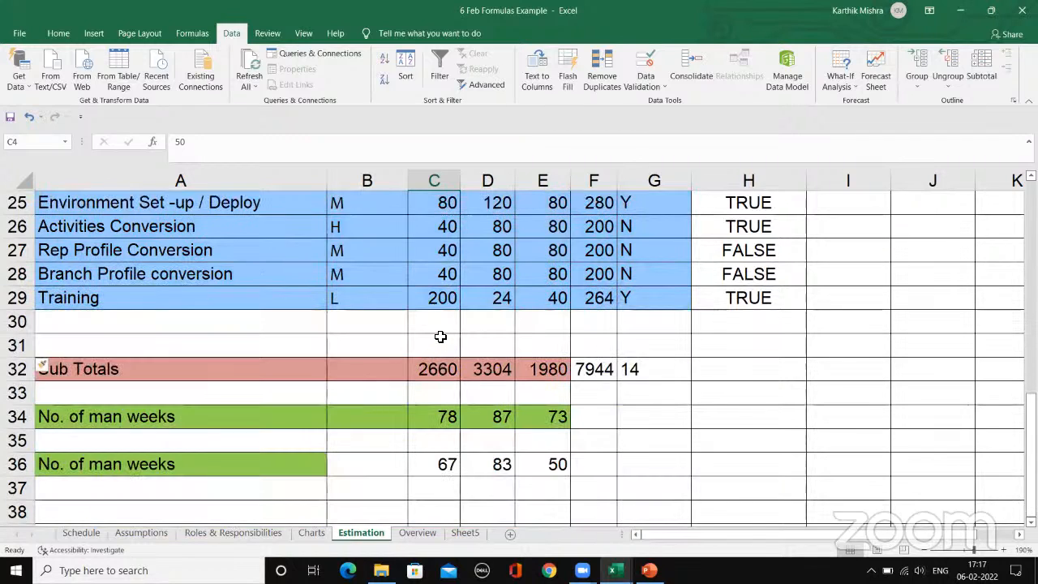
{"action": "left_click", "coordinate": [440, 336]}
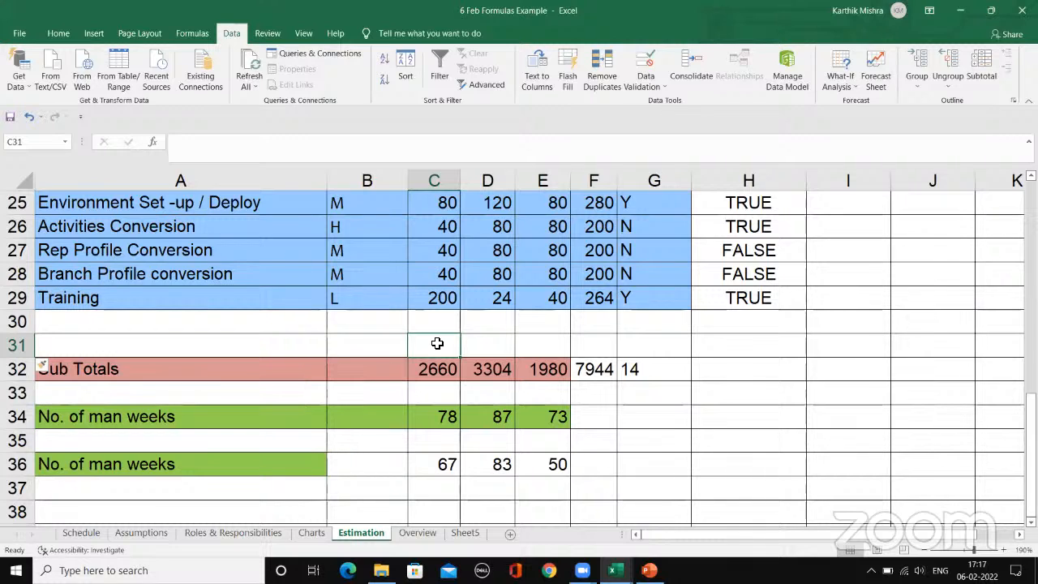
{"action": "double_click", "coordinate": [439, 345]}
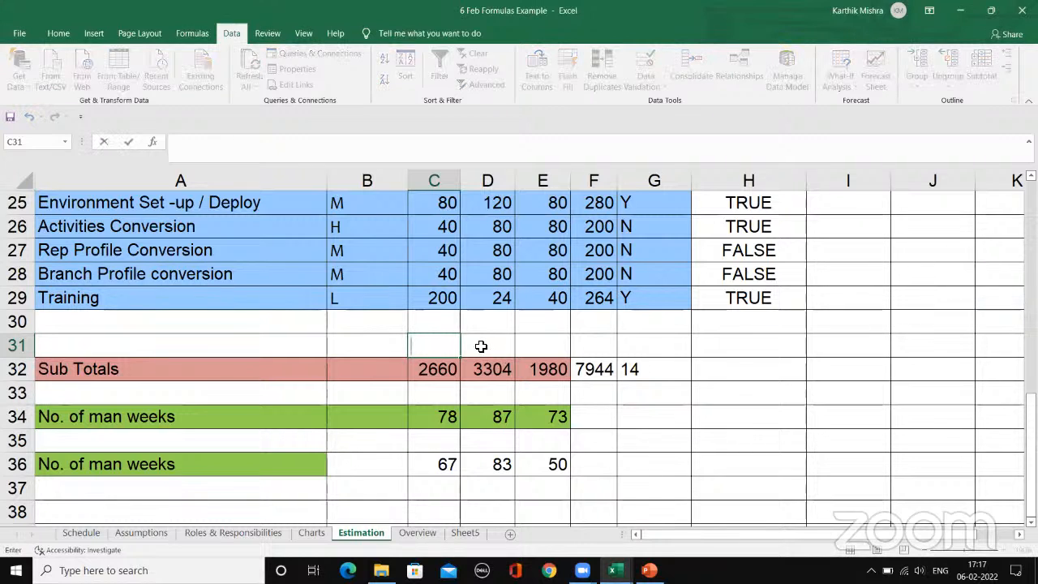
{"action": "left_click", "coordinate": [487, 346]}
{"action": "left_click", "coordinate": [443, 345]}
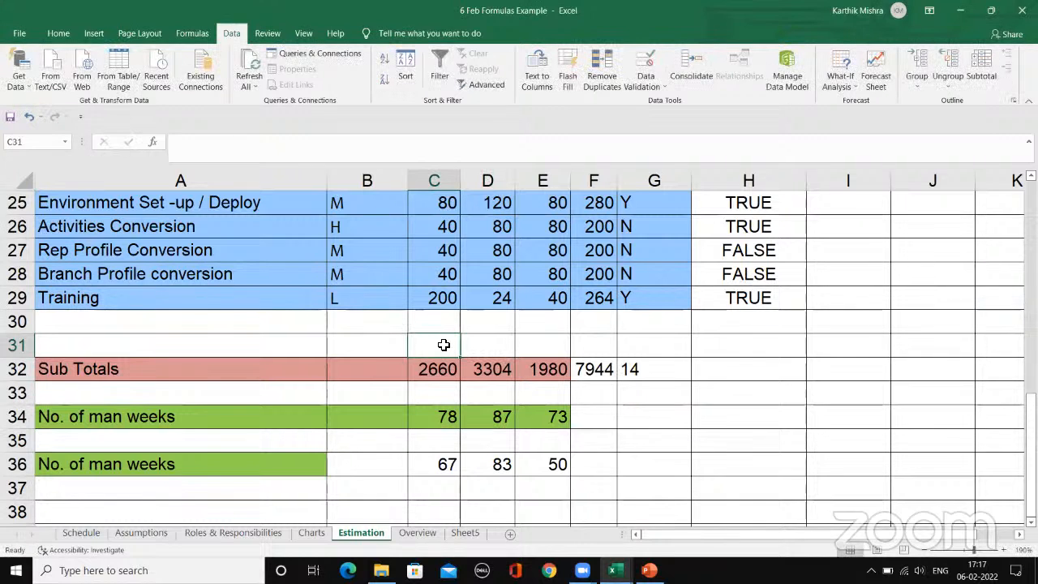
{"action": "double_click", "coordinate": [443, 345]}
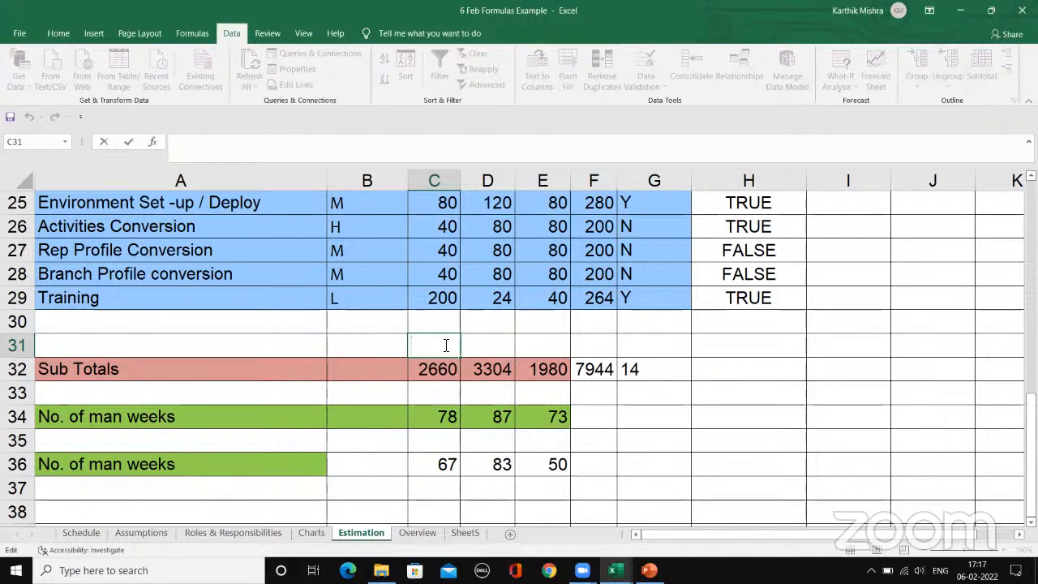
{"action": "left_click", "coordinate": [486, 350]}
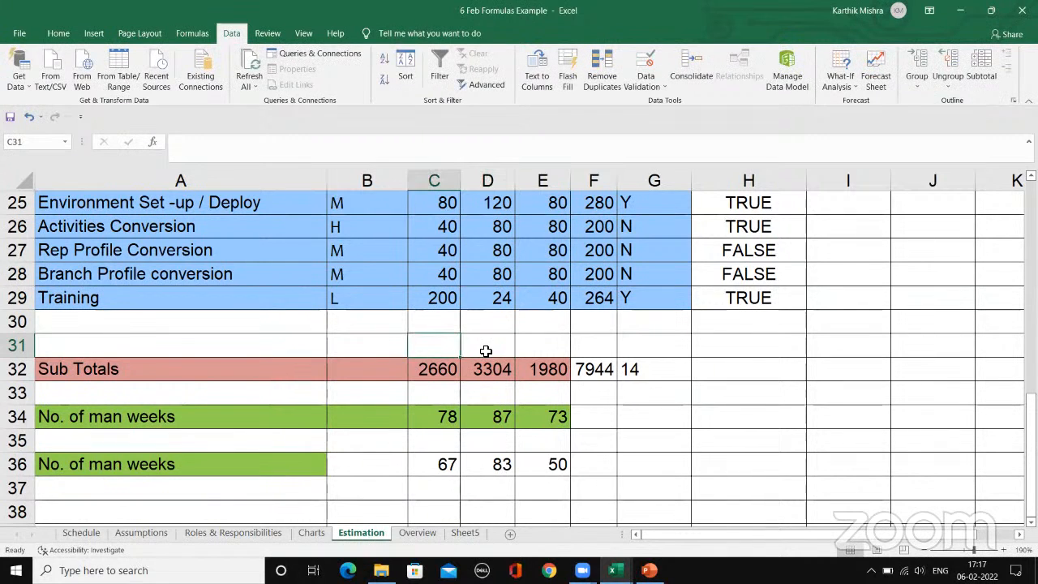
Step: Start a formula in cell E31, above the Testing subtotal, and insert the SUM function from the most recently used functions
{"action": "key", "text": "Right"}
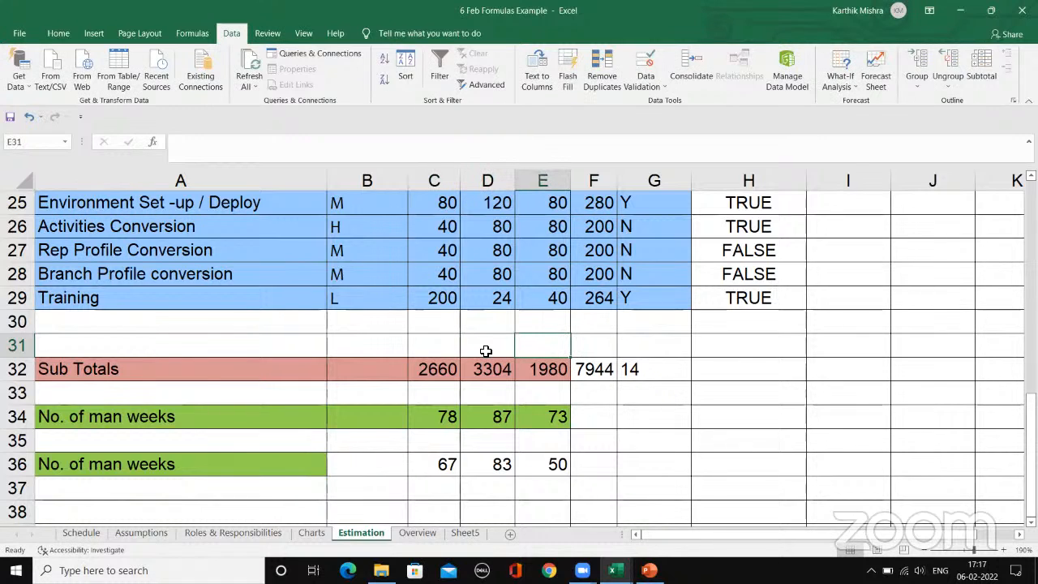
{"action": "key", "text": "F2"}
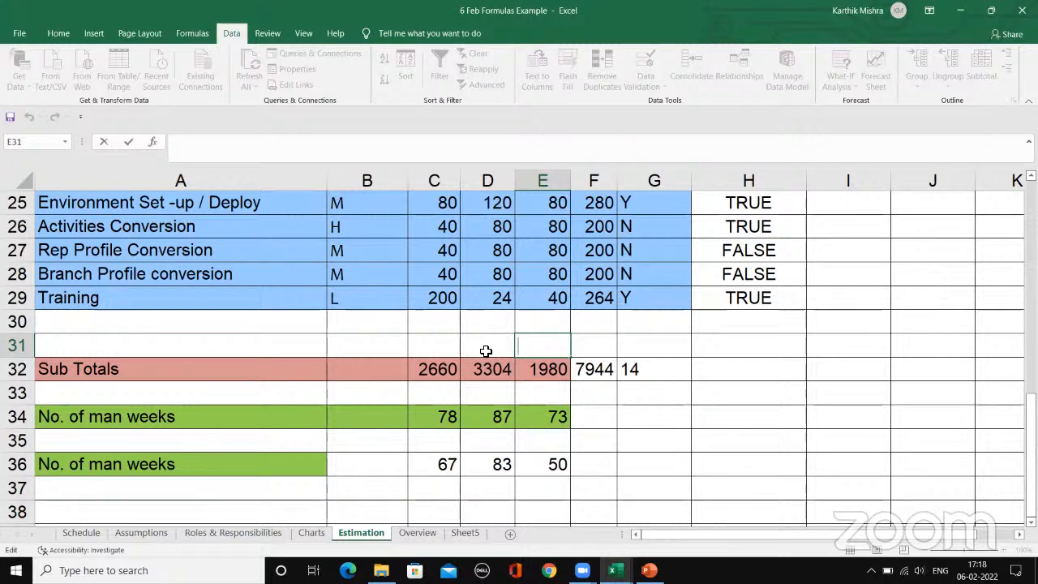
{"action": "type", "text": "="}
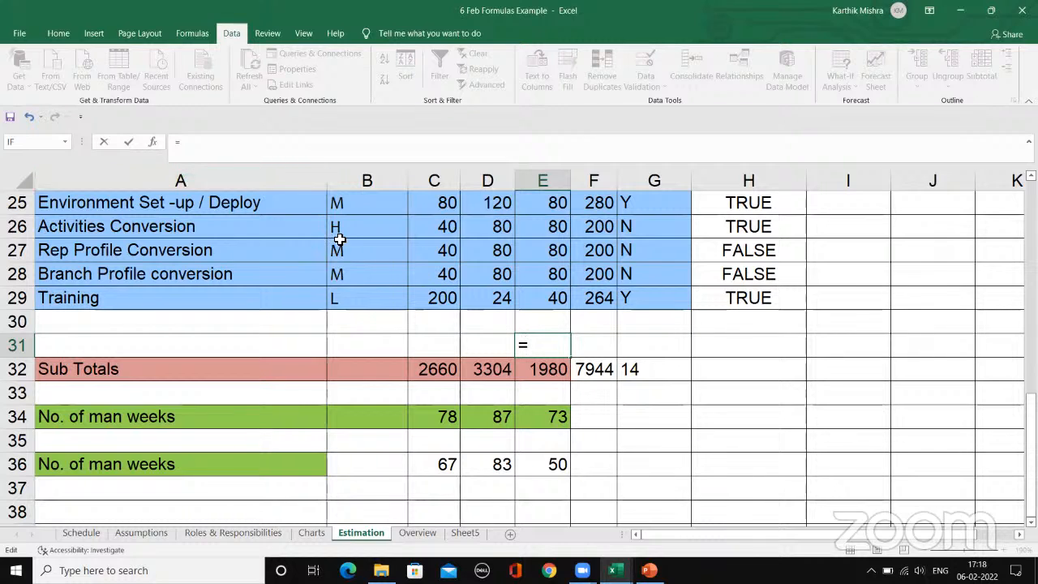
{"action": "left_click", "coordinate": [152, 141]}
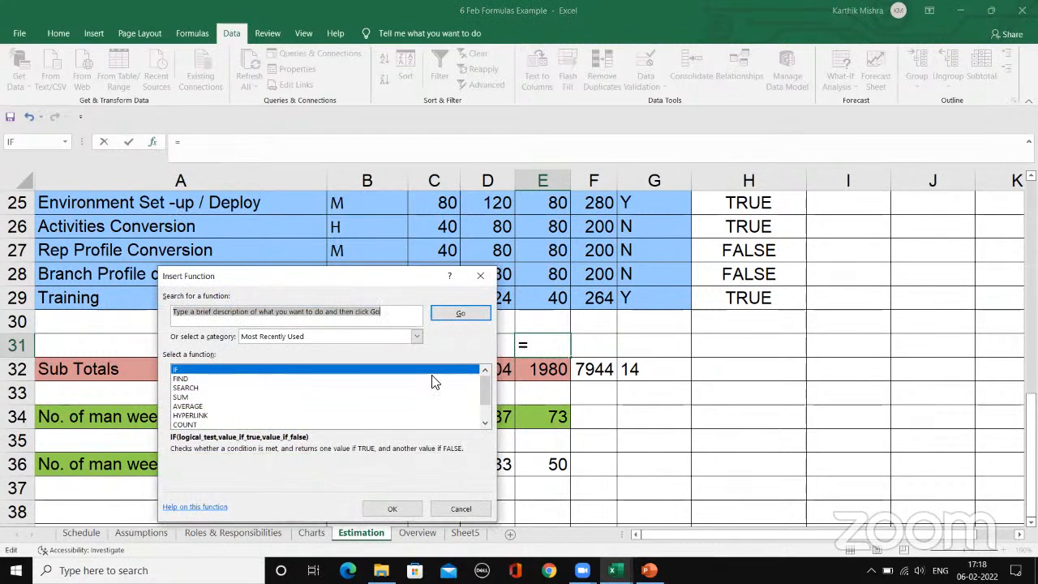
{"action": "mouse_move", "coordinate": [485, 389]}
{"action": "left_mouse_down"}
{"action": "mouse_move", "coordinate": [493, 413]}
{"action": "mouse_move", "coordinate": [481, 389]}
{"action": "left_mouse_up"}
{"action": "left_click_drag", "start_coordinate": [483, 392], "coordinate": [483, 395]}
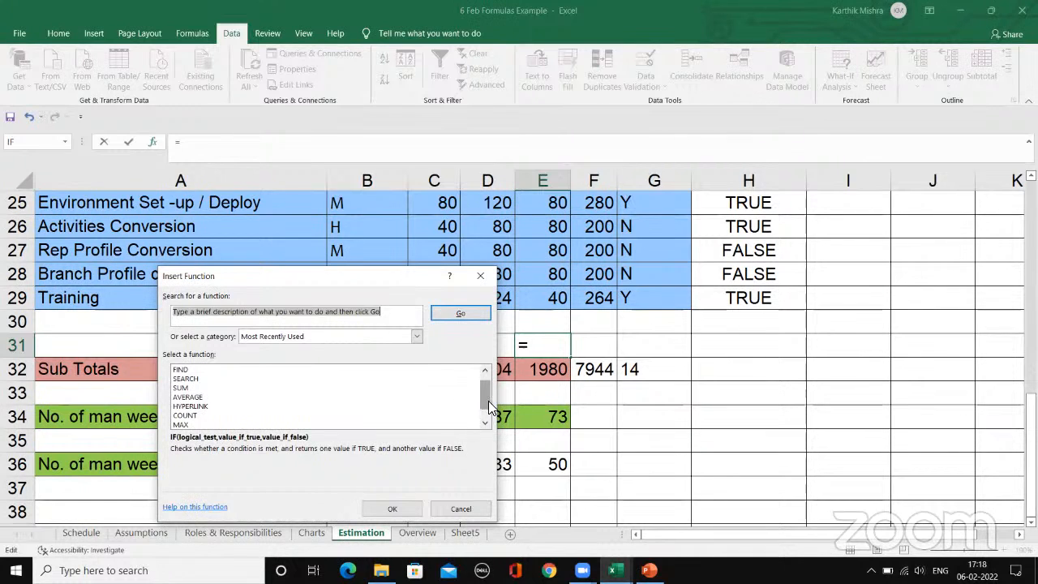
{"action": "mouse_move", "coordinate": [488, 400]}
{"action": "left_mouse_down"}
{"action": "mouse_move", "coordinate": [488, 414]}
{"action": "mouse_move", "coordinate": [478, 392]}
{"action": "left_mouse_up"}
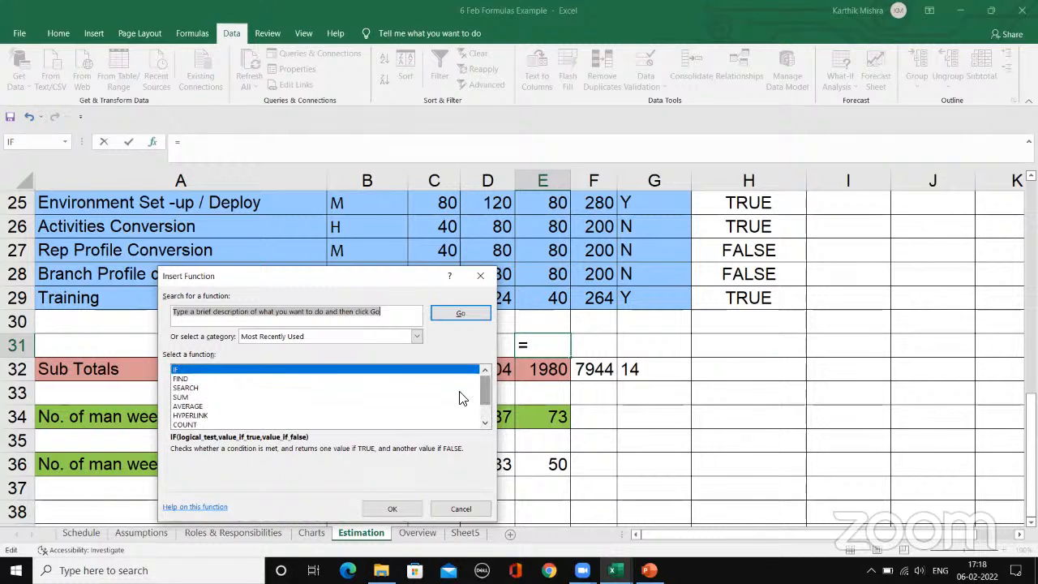
{"action": "left_click", "coordinate": [185, 397]}
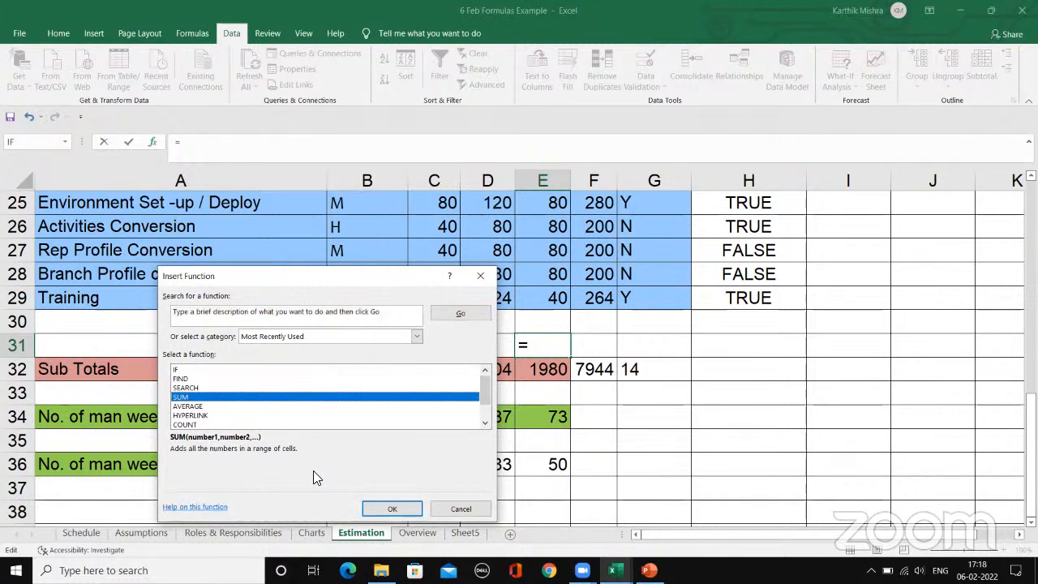
{"action": "left_click", "coordinate": [381, 506]}
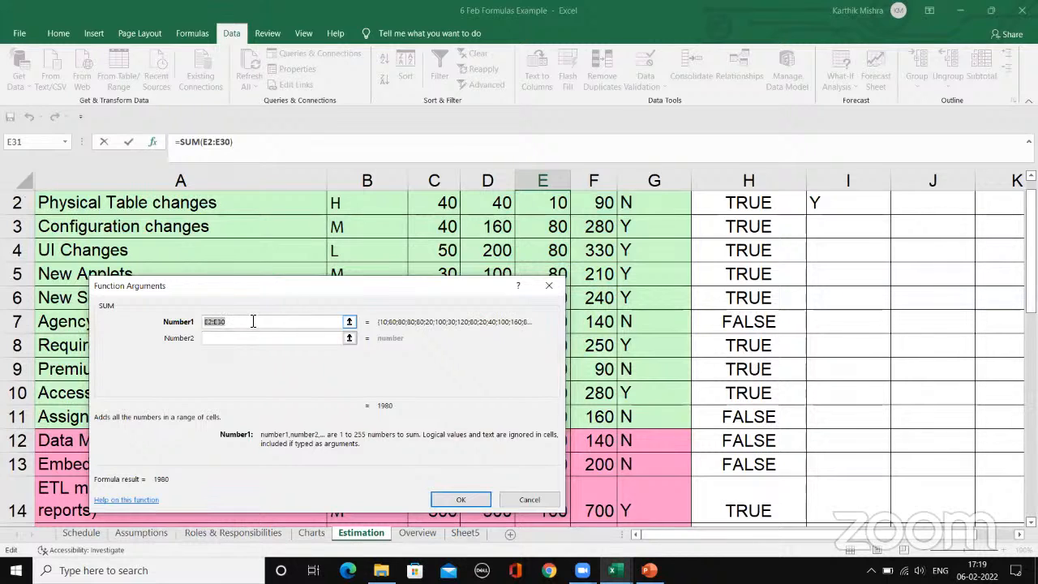
Step: Replace the suggested SUM range with the Testing values E2:E29 and complete the formula in E31
{"action": "left_click", "coordinate": [253, 321]}
{"action": "key", "text": "BackSpace"}
{"action": "key", "text": "BackSpace"}
{"action": "key", "text": "BackSpace"}
{"action": "key", "text": "BackSpace"}
{"action": "key", "text": "BackSpace"}
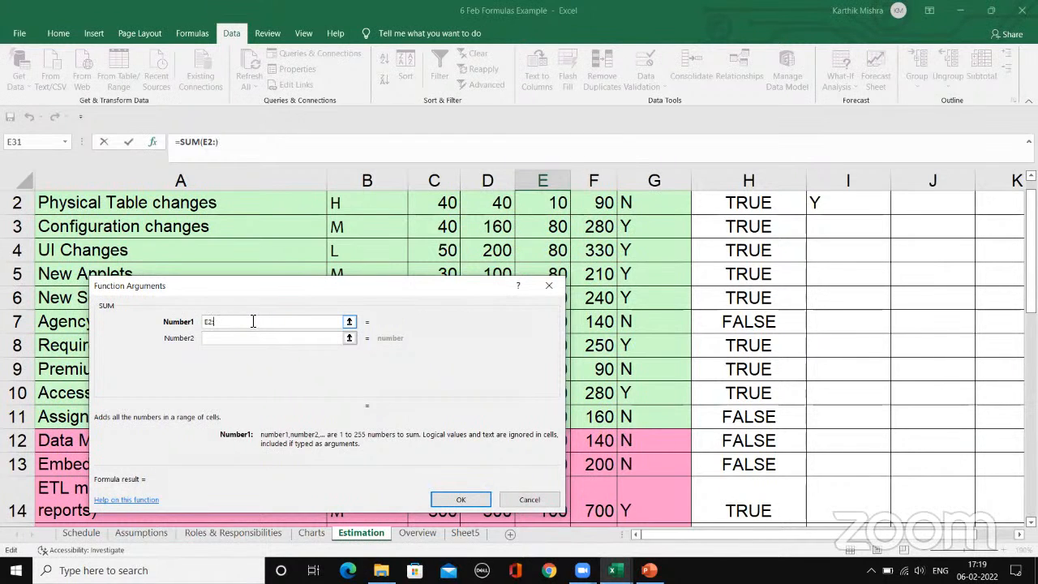
{"action": "key", "text": "BackSpace"}
{"action": "scroll", "coordinate": [548, 215], "scroll_direction": "up", "scroll_amount": 1}
{"action": "scroll", "coordinate": [543, 212], "scroll_direction": "down", "scroll_amount": 1}
{"action": "scroll", "coordinate": [542, 213], "scroll_direction": "up", "scroll_amount": 1}
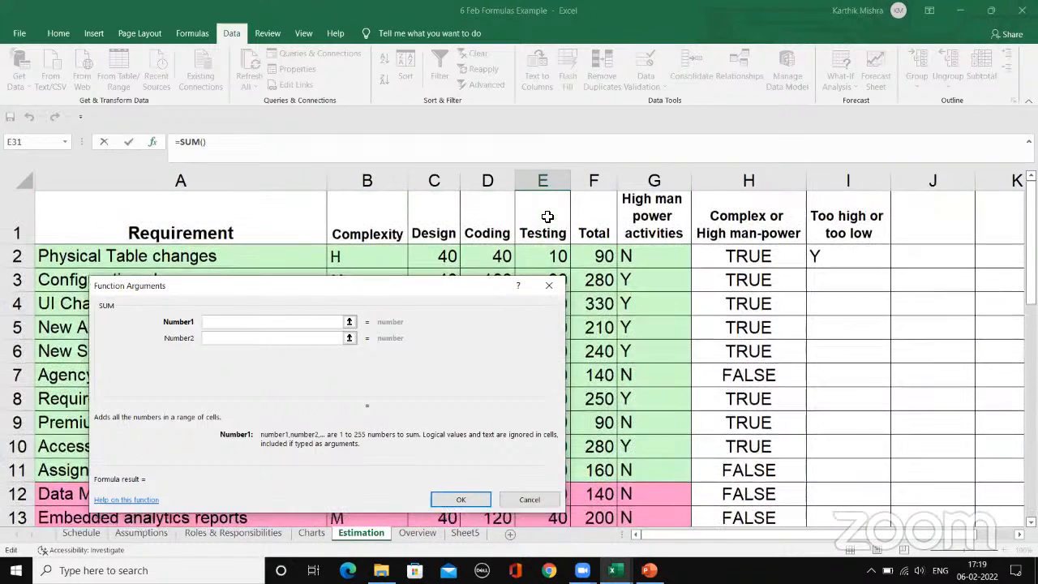
{"action": "left_click", "coordinate": [547, 257]}
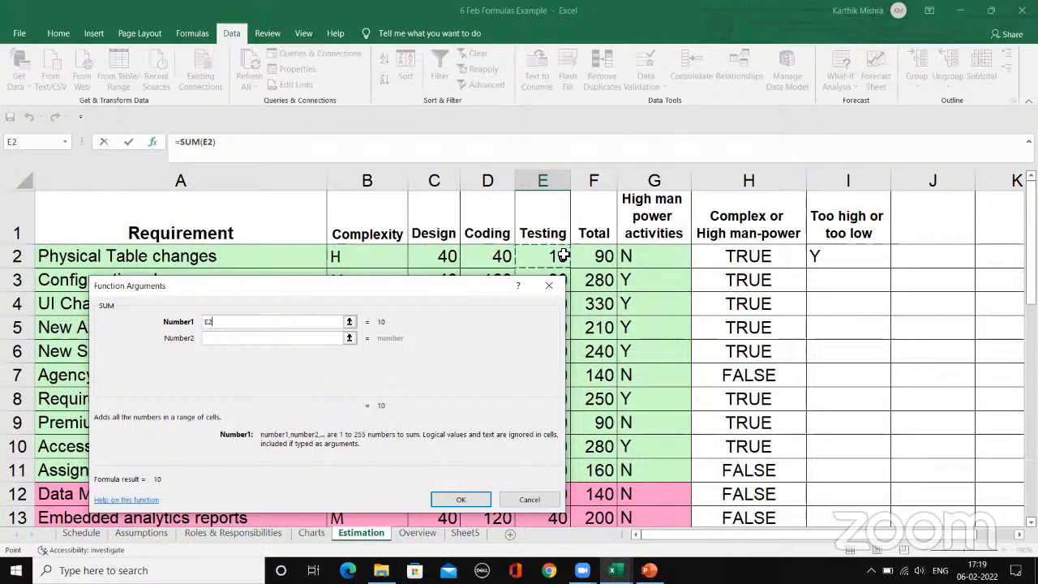
{"action": "left_click_drag", "start_coordinate": [564, 255], "coordinate": [564, 296]}
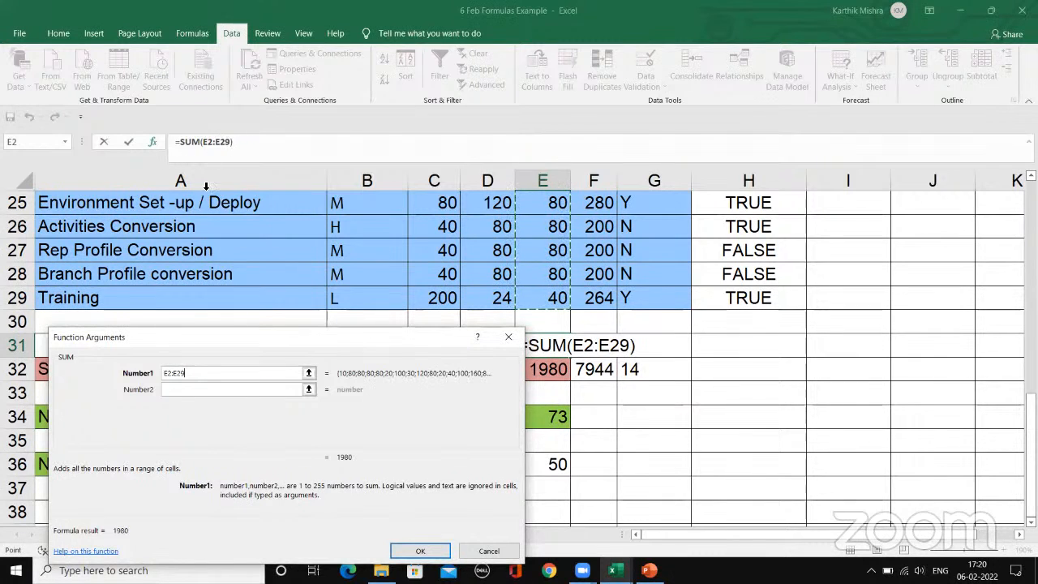
{"action": "left_click_drag", "start_coordinate": [330, 337], "coordinate": [356, 242]}
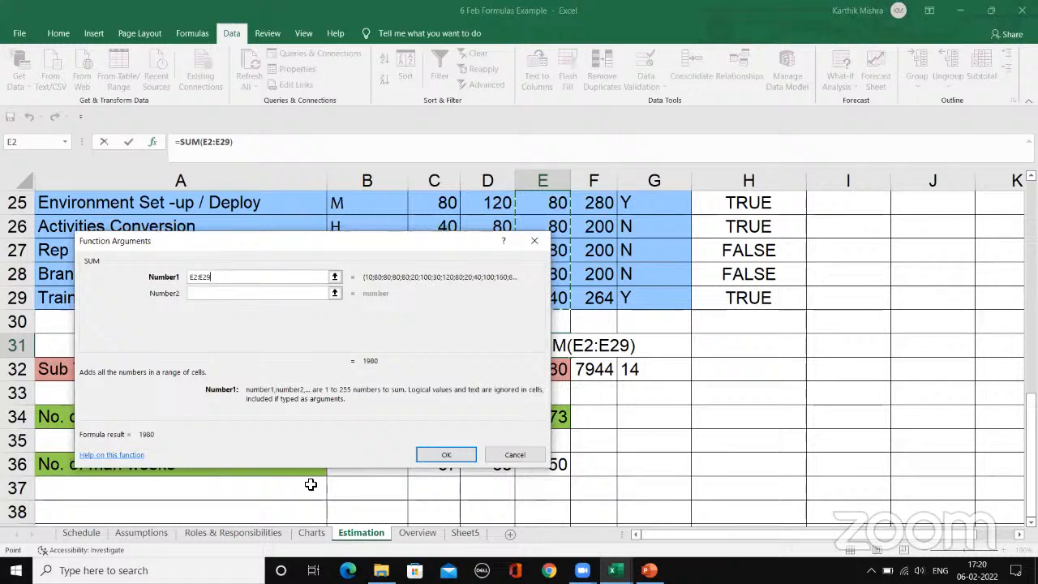
{"action": "left_click", "coordinate": [429, 454]}
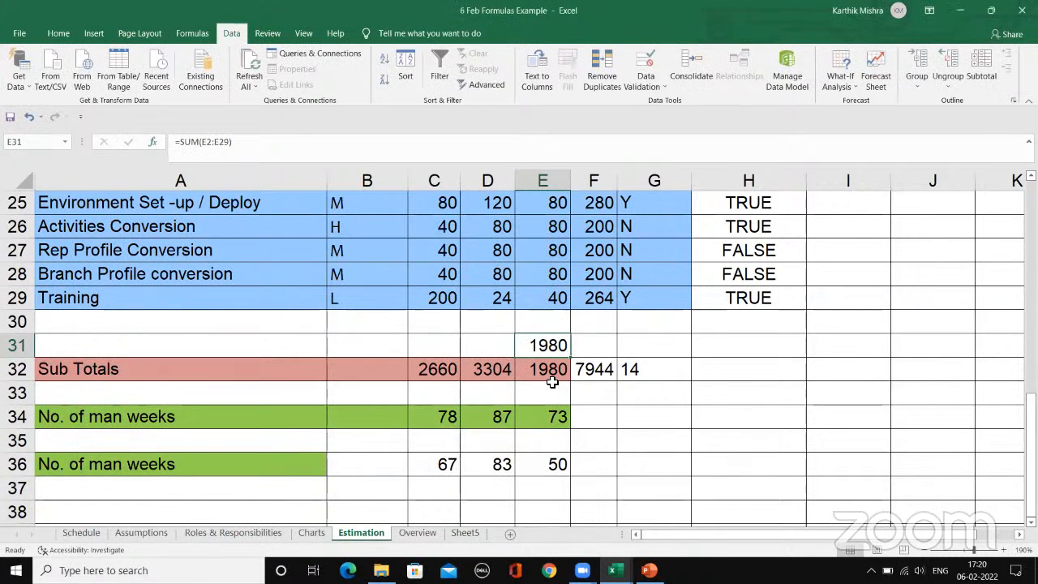
Step: Examine the SUM formula in E31 and the range of Testing values it refers to, leaving the formula as is
{"action": "left_click", "coordinate": [296, 143]}
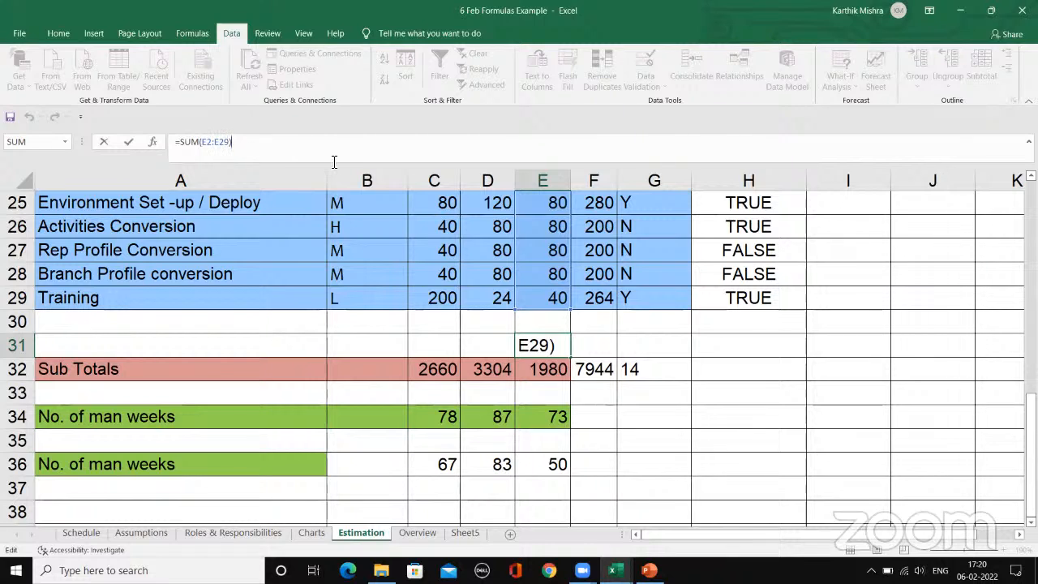
{"action": "key", "text": "Return"}
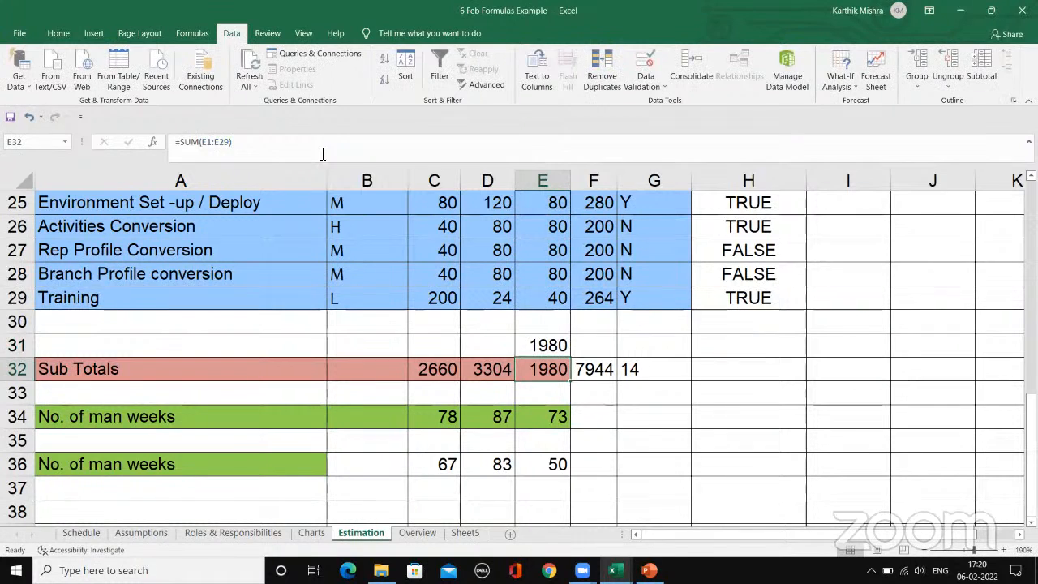
{"action": "left_click", "coordinate": [535, 344]}
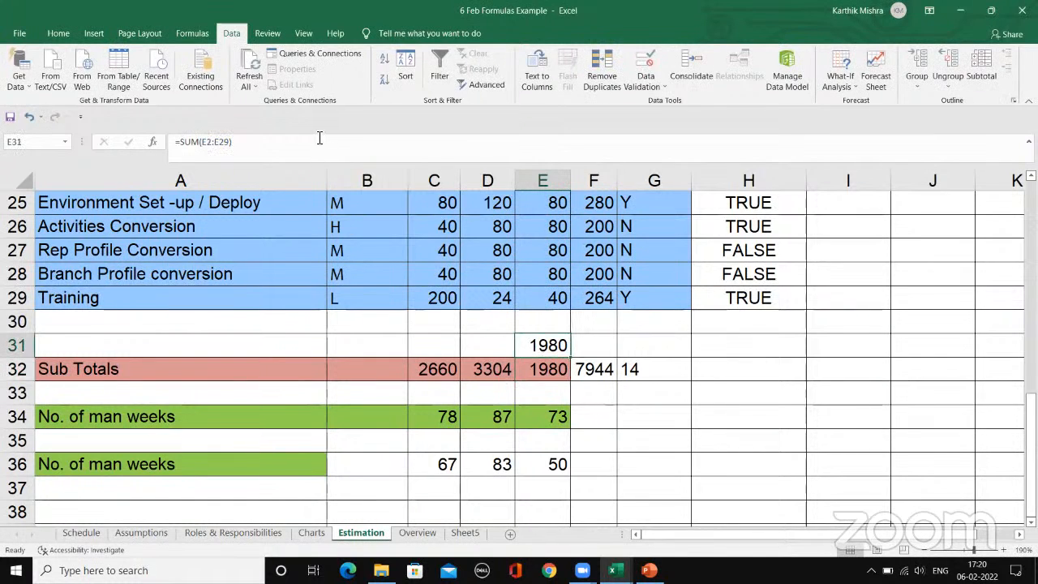
{"action": "key", "text": "F2"}
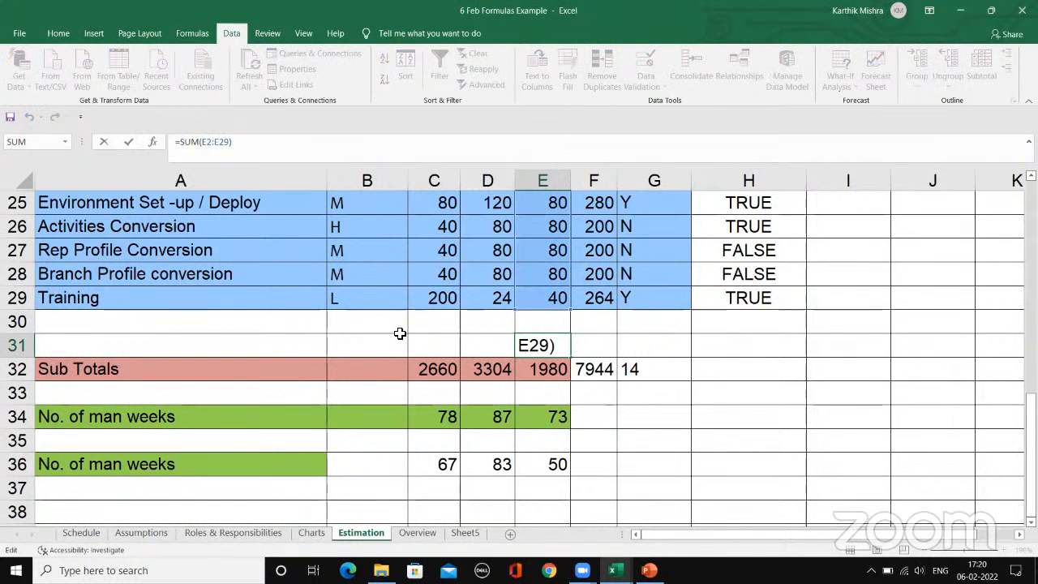
{"action": "key", "text": "Return"}
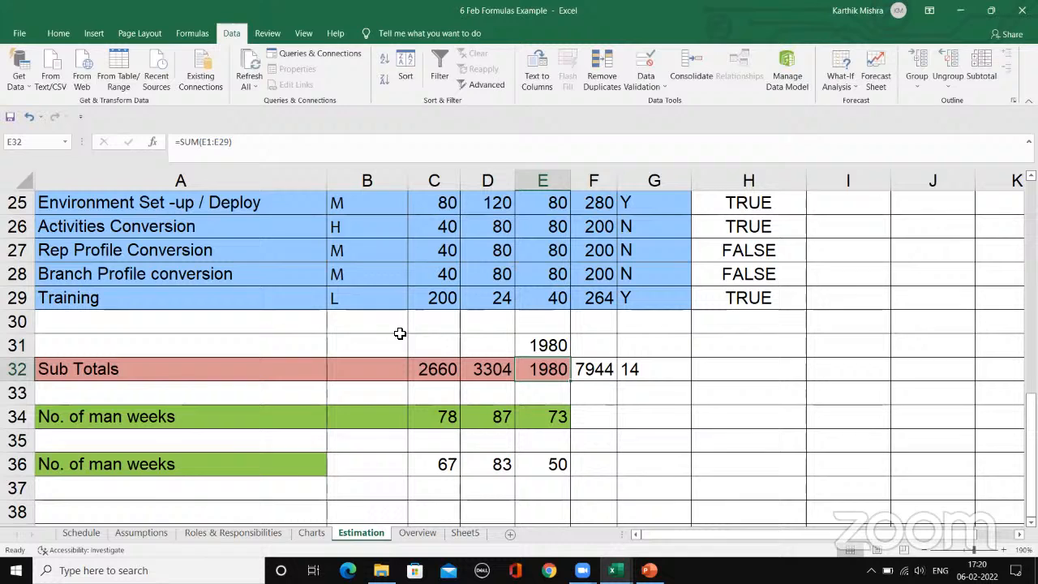
{"action": "left_click", "coordinate": [557, 345]}
{"action": "key", "text": "F2"}
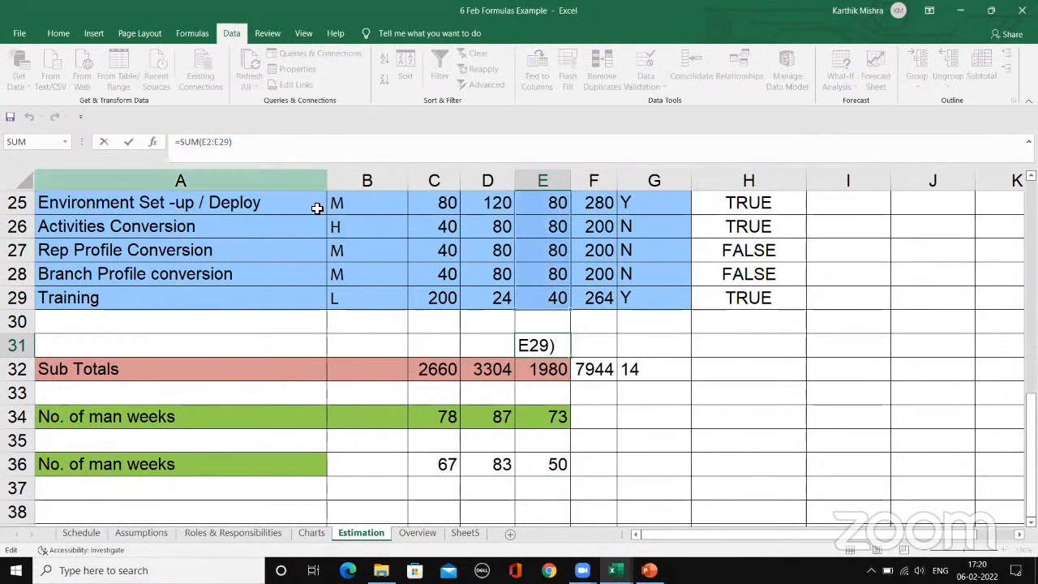
{"action": "scroll", "coordinate": [557, 298], "scroll_direction": "up", "scroll_amount": 8}
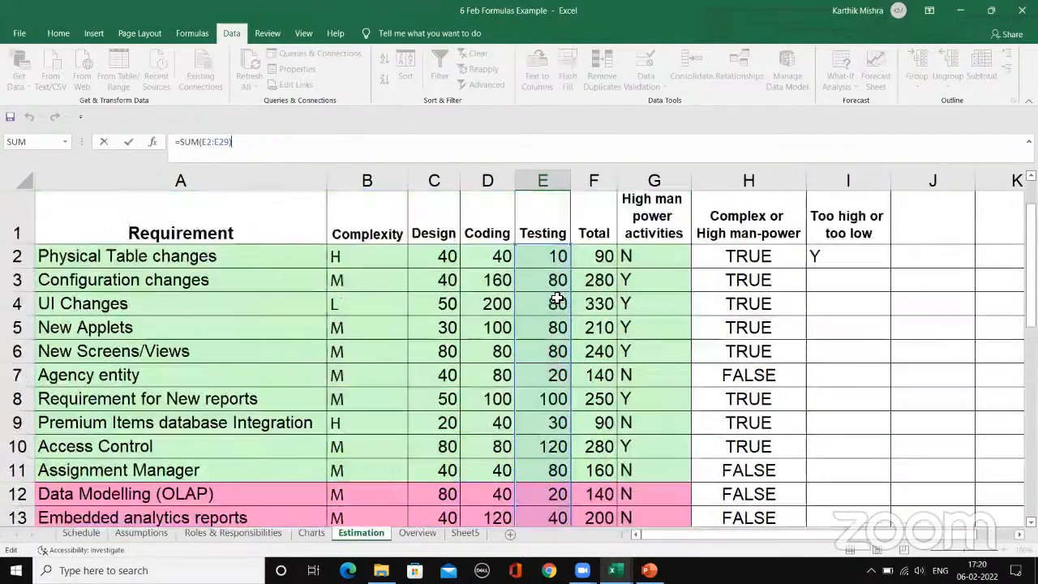
{"action": "scroll", "coordinate": [557, 298], "scroll_direction": "down", "scroll_amount": 9}
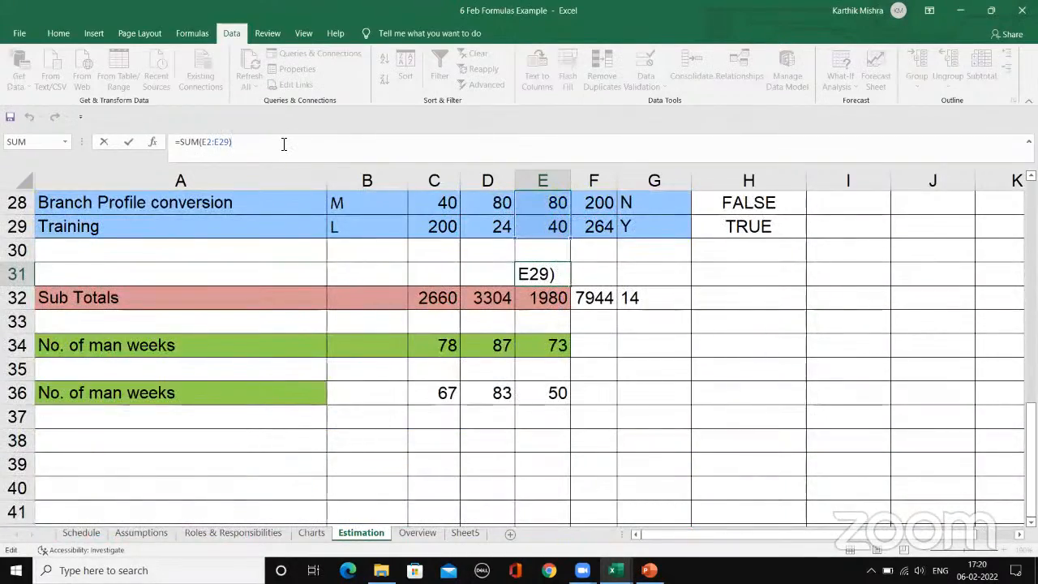
{"action": "key", "text": "Return"}
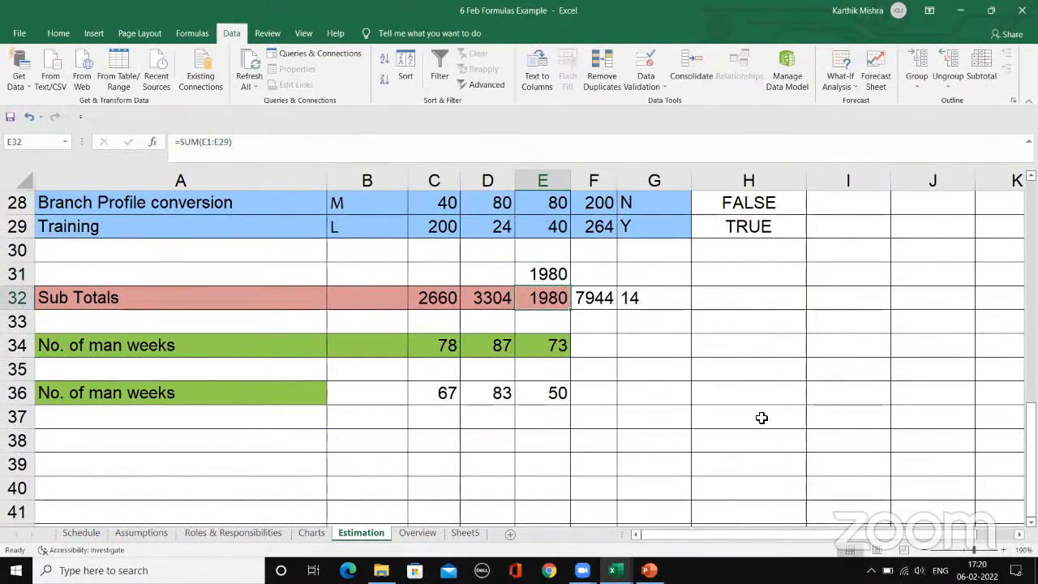
Step: Enter =SUM(C2:F2) in cell J2 to add the Physical Table changes row from Design to Total, and reselect J2
{"action": "scroll", "coordinate": [761, 417], "scroll_direction": "up", "scroll_amount": 9}
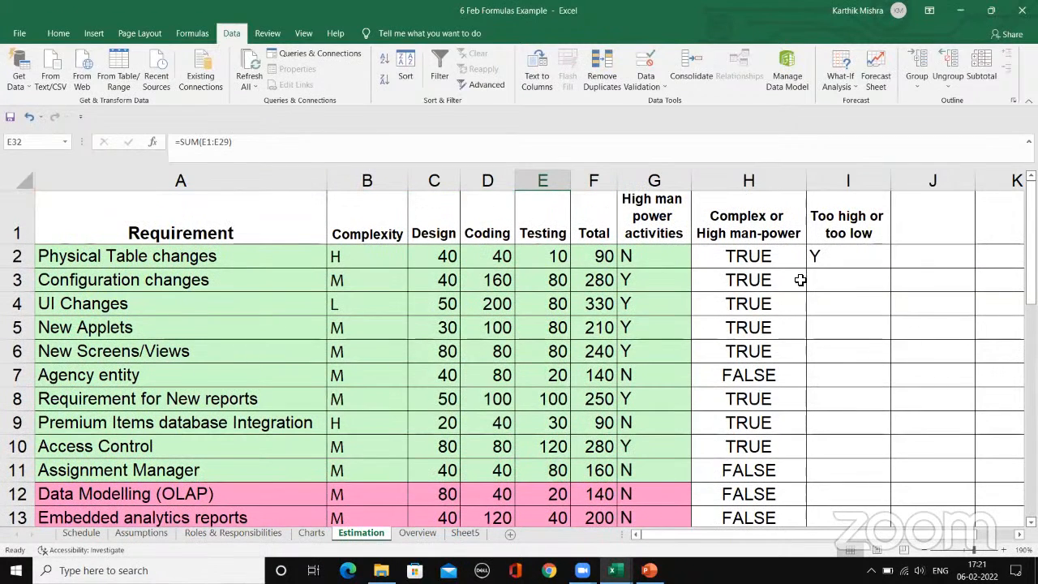
{"action": "left_click", "coordinate": [930, 262]}
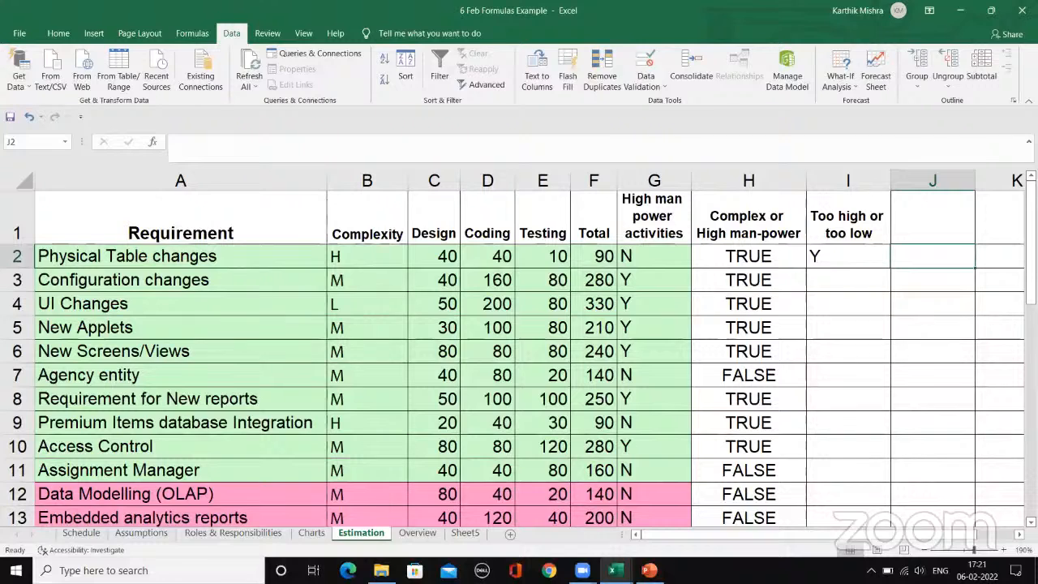
{"action": "type", "text": "="}
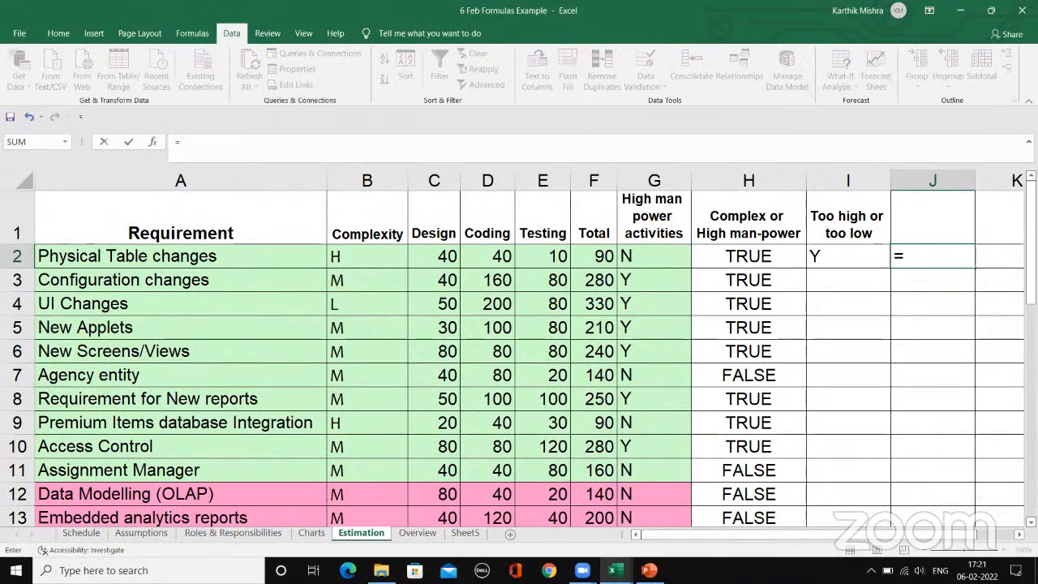
{"action": "type", "text": "sum("}
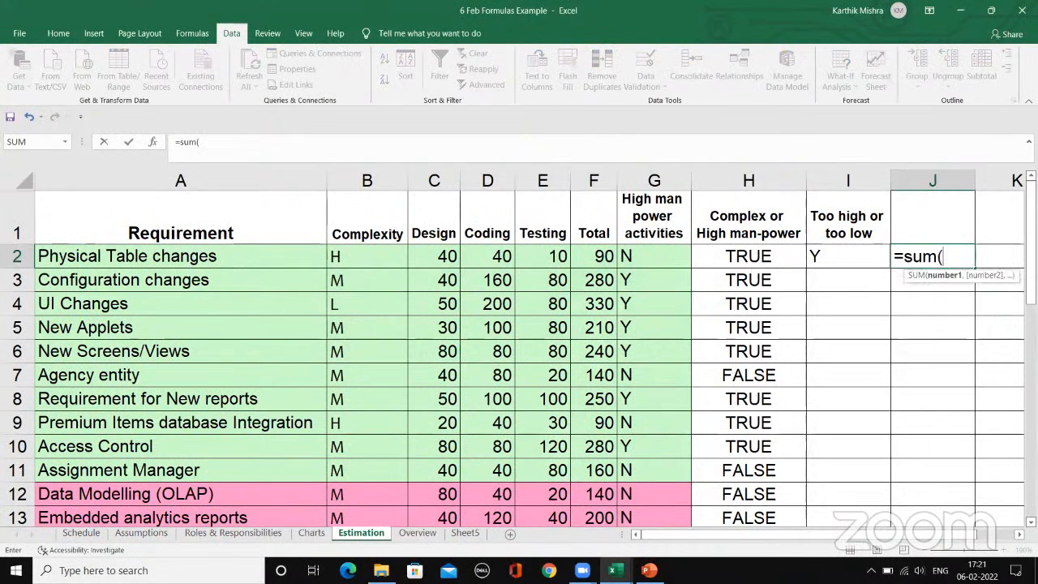
{"action": "left_click", "coordinate": [435, 256]}
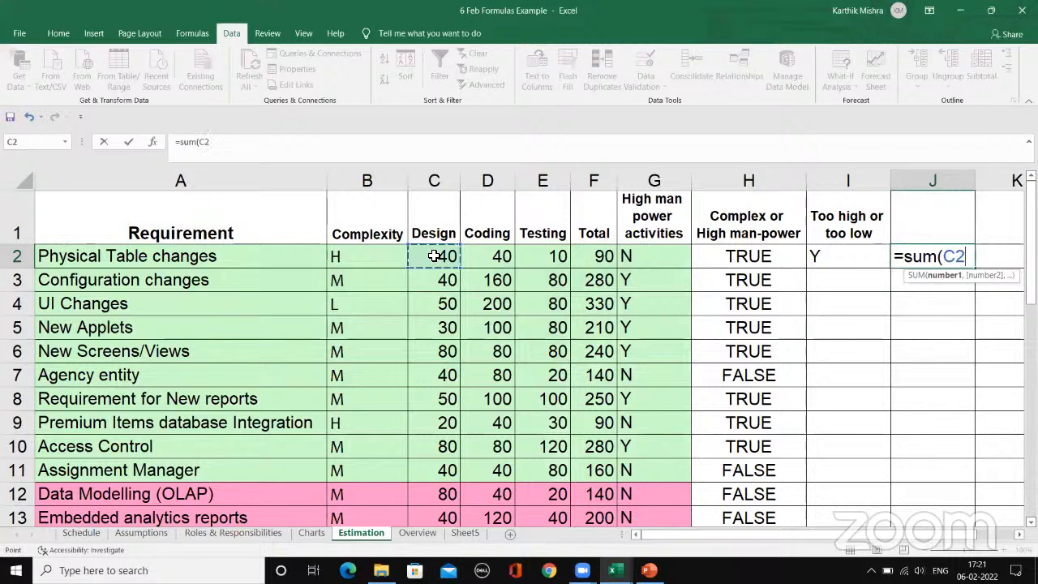
{"action": "left_click_drag", "start_coordinate": [435, 256], "coordinate": [593, 256]}
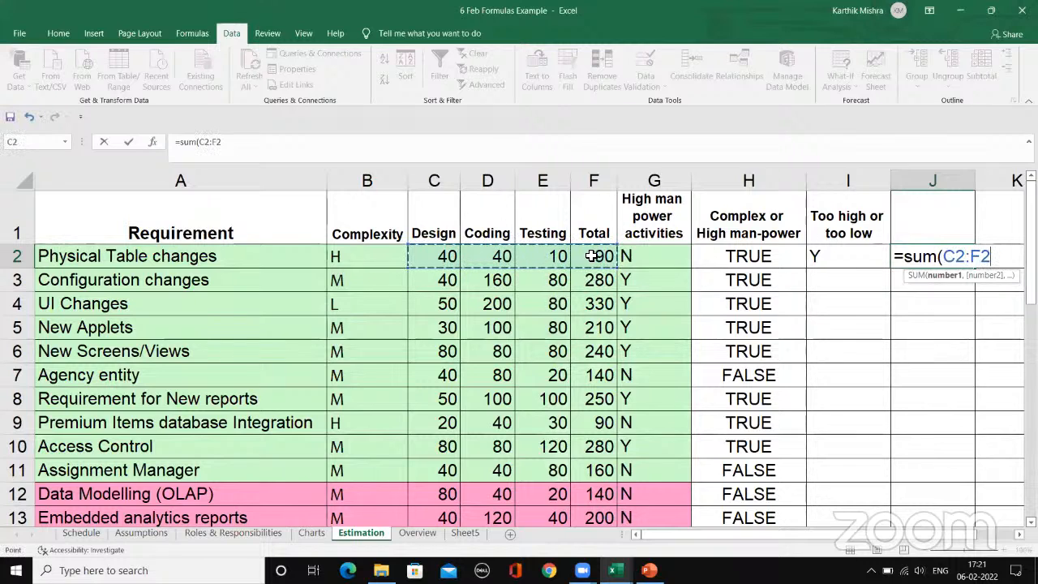
{"action": "key", "text": "Return"}
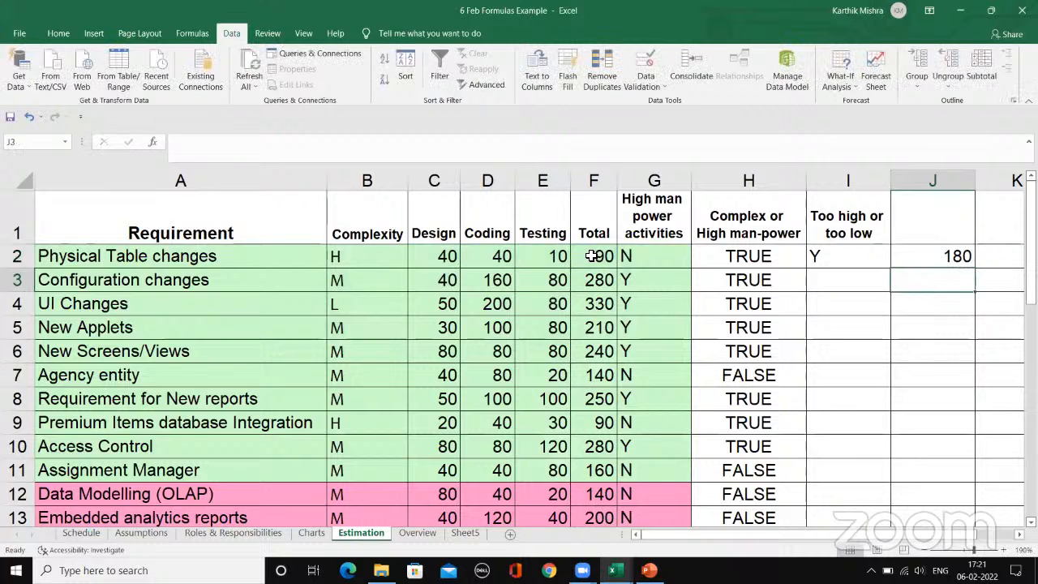
{"action": "key", "text": "Up"}
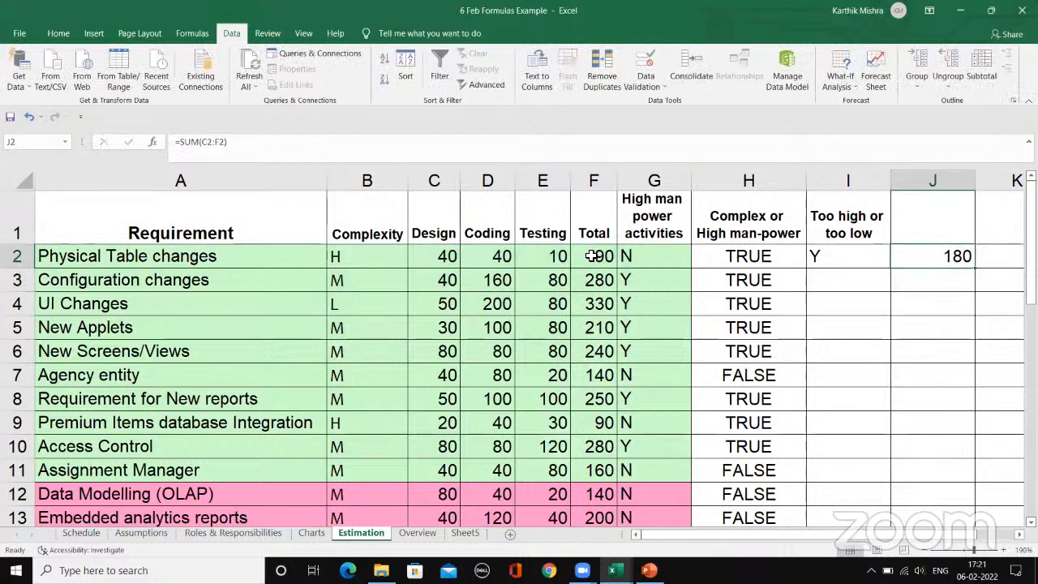
Step: Examine the SUM formula in J2 and the Physical Table changes values in C2:F2 it refers to, including the Total formula in F2
{"action": "left_click", "coordinate": [513, 148]}
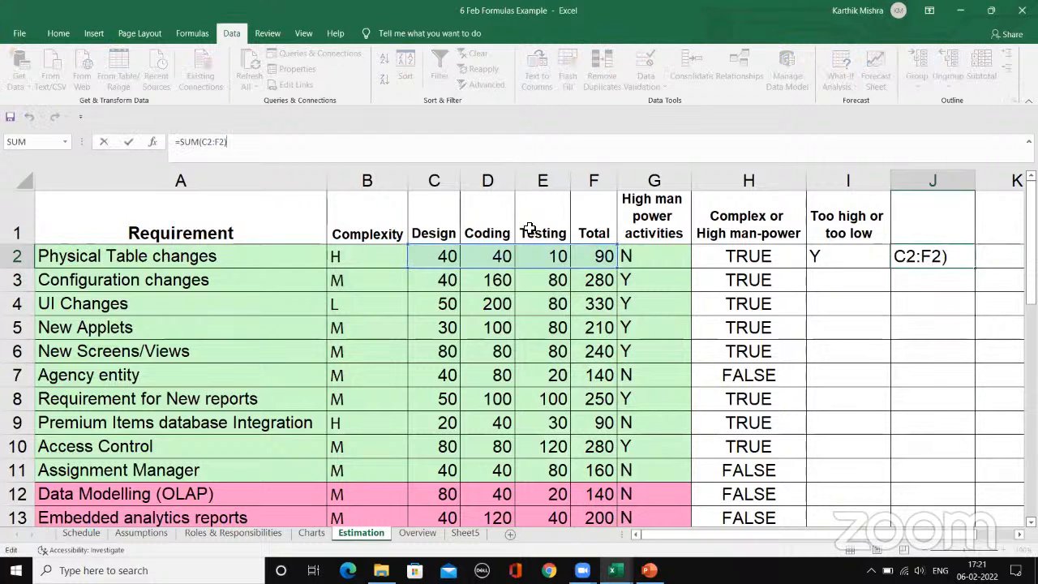
{"action": "key", "text": "Escape"}
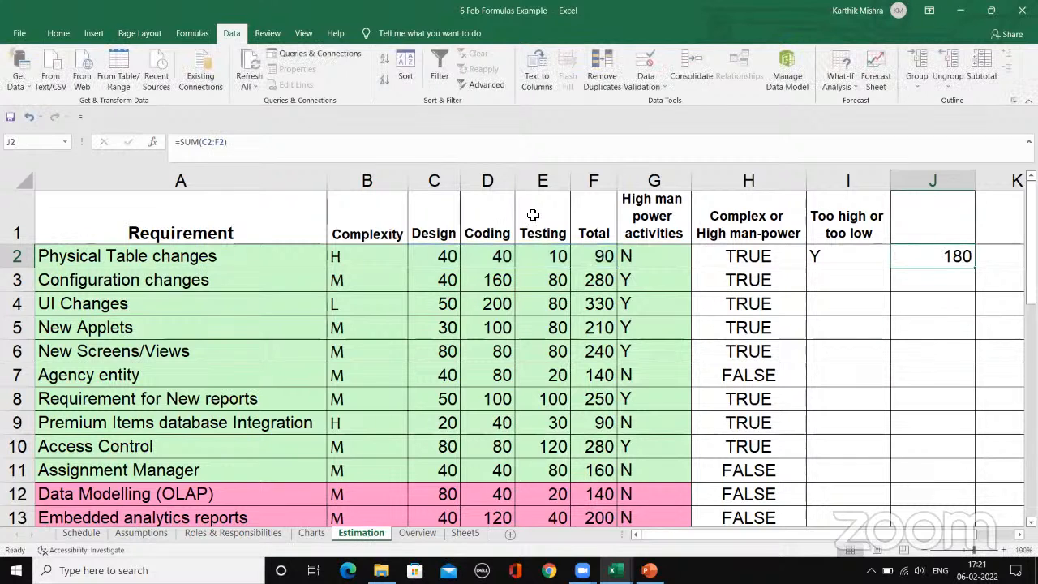
{"action": "left_click", "coordinate": [479, 264]}
{"action": "left_click", "coordinate": [561, 261]}
{"action": "left_click", "coordinate": [601, 265]}
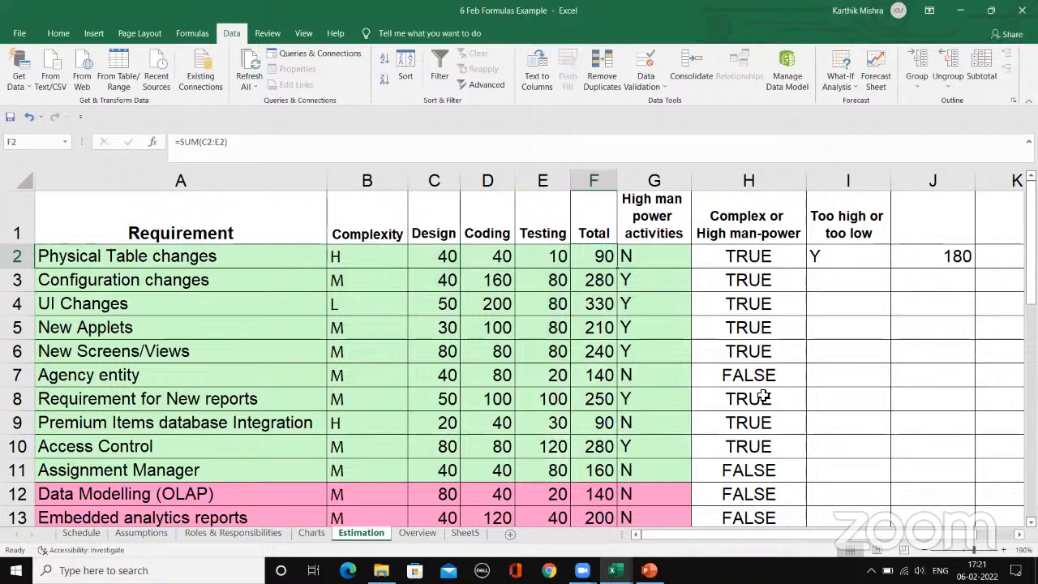
{"action": "left_click", "coordinate": [910, 279]}
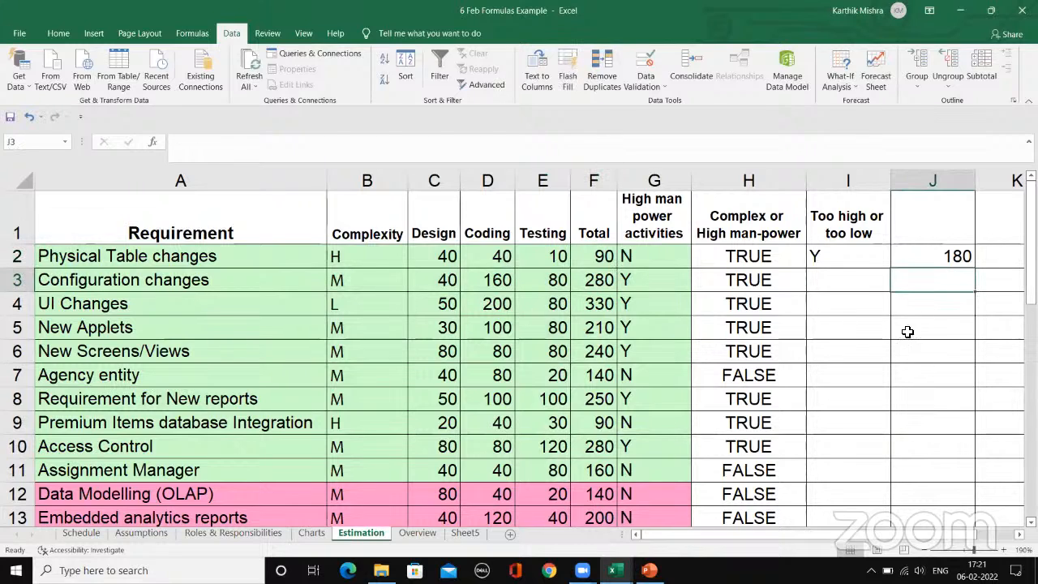
{"action": "scroll", "coordinate": [454, 283], "scroll_direction": "down", "scroll_amount": 9}
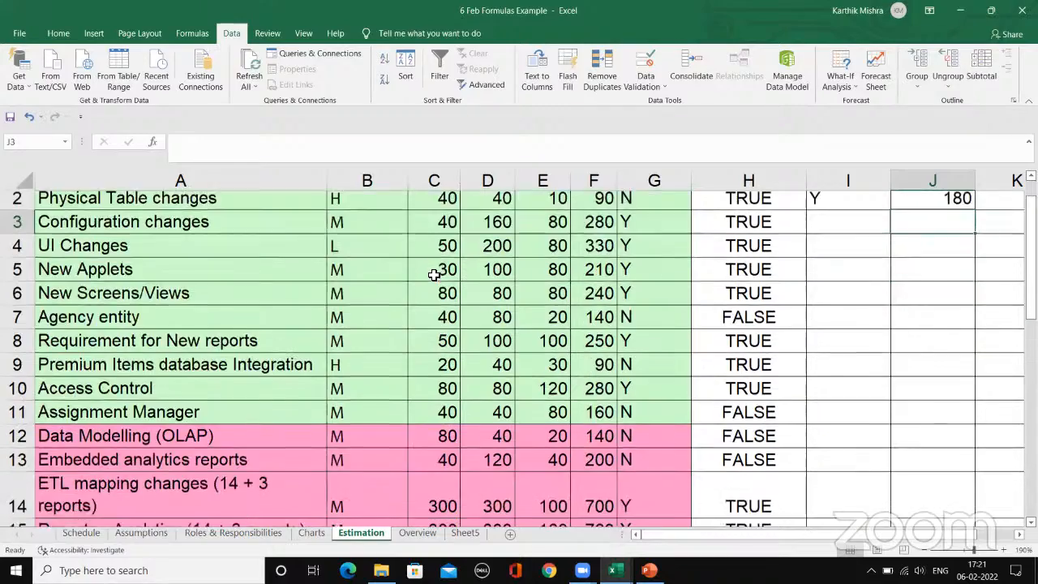
{"action": "scroll", "coordinate": [438, 283], "scroll_direction": "up", "scroll_amount": 5}
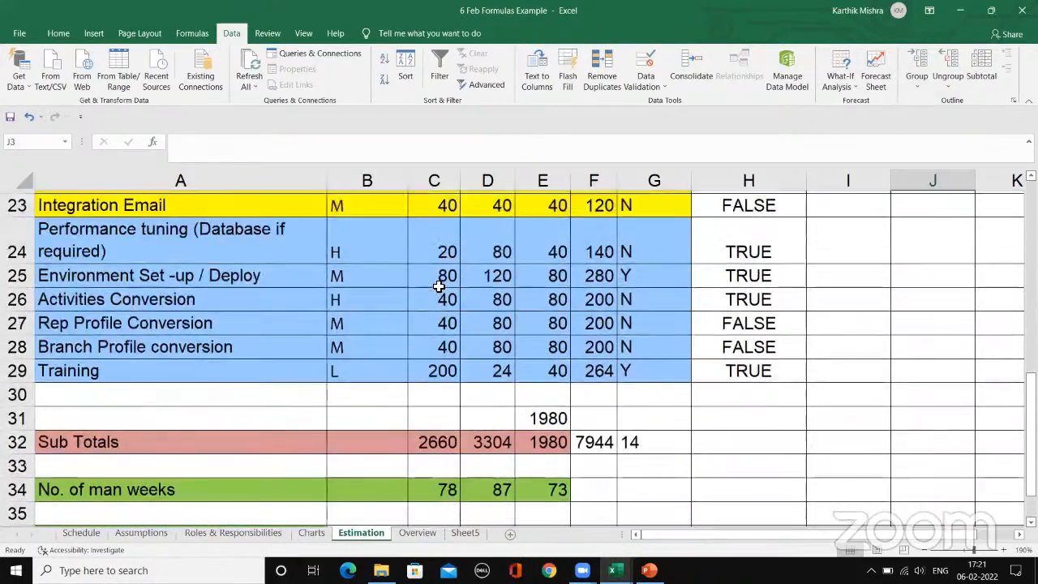
{"action": "scroll", "coordinate": [466, 354], "scroll_direction": "down", "scroll_amount": 1}
{"action": "scroll", "coordinate": [466, 354], "scroll_direction": "up", "scroll_amount": 5}
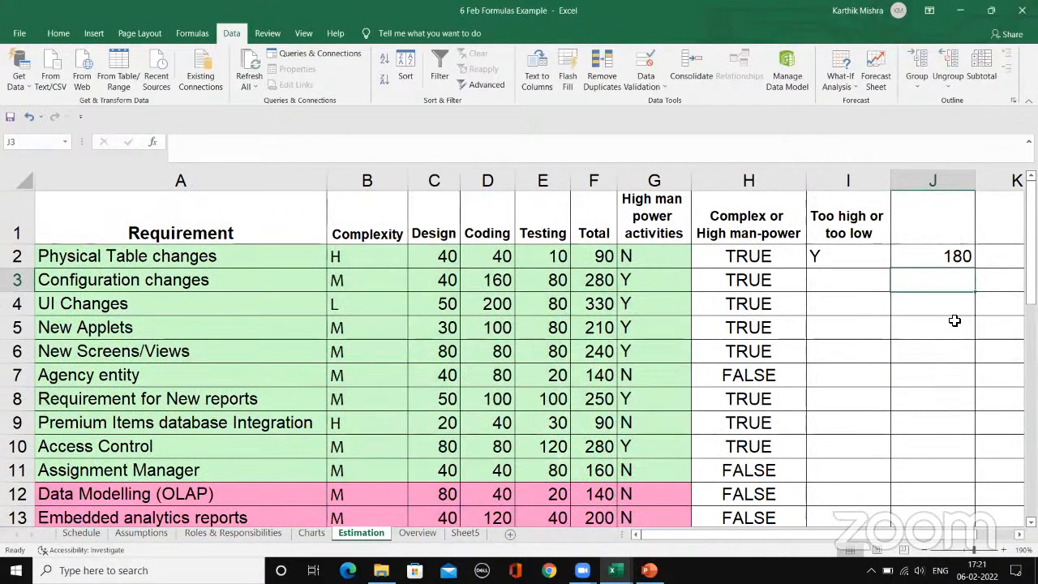
{"action": "scroll", "coordinate": [907, 320], "scroll_direction": "down", "scroll_amount": 11}
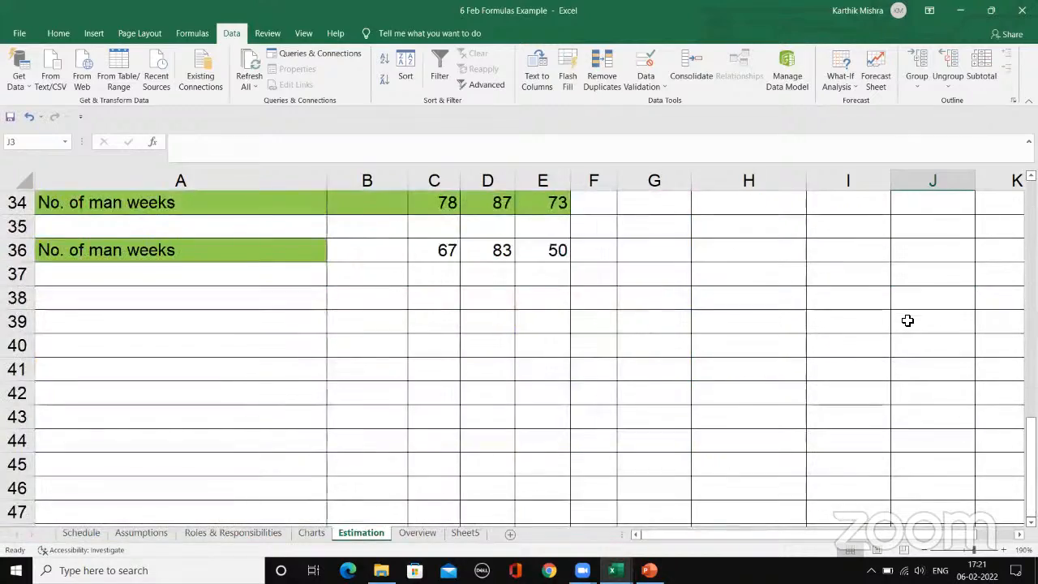
{"action": "scroll", "coordinate": [907, 320], "scroll_direction": "up", "scroll_amount": 9}
{"action": "scroll", "coordinate": [907, 320], "scroll_direction": "up", "scroll_amount": 2}
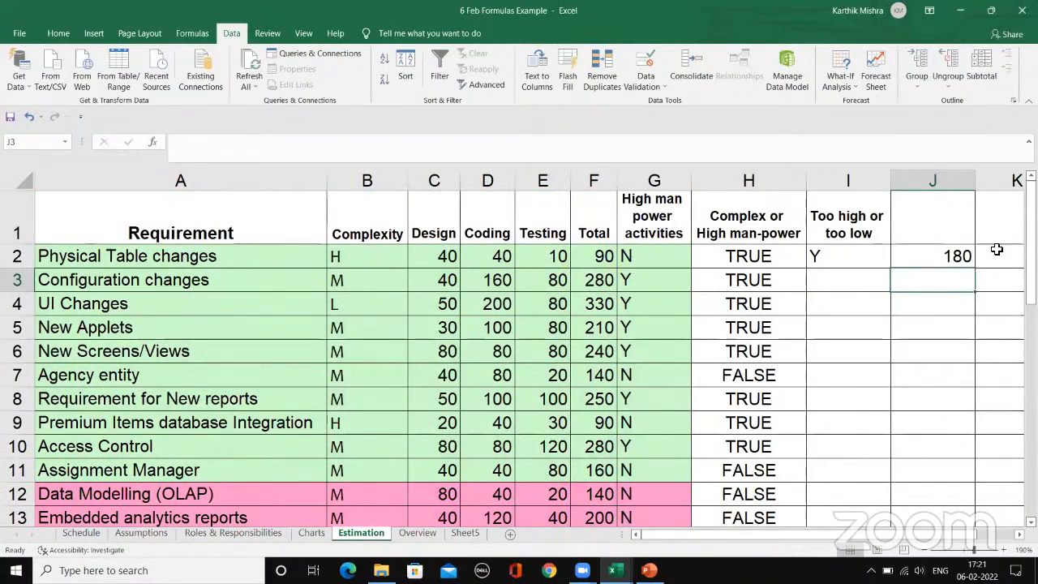
Step: Narrow column J below the width its value needs, and widen it again until the number fits
{"action": "left_click_drag", "start_coordinate": [975, 176], "coordinate": [917, 174]}
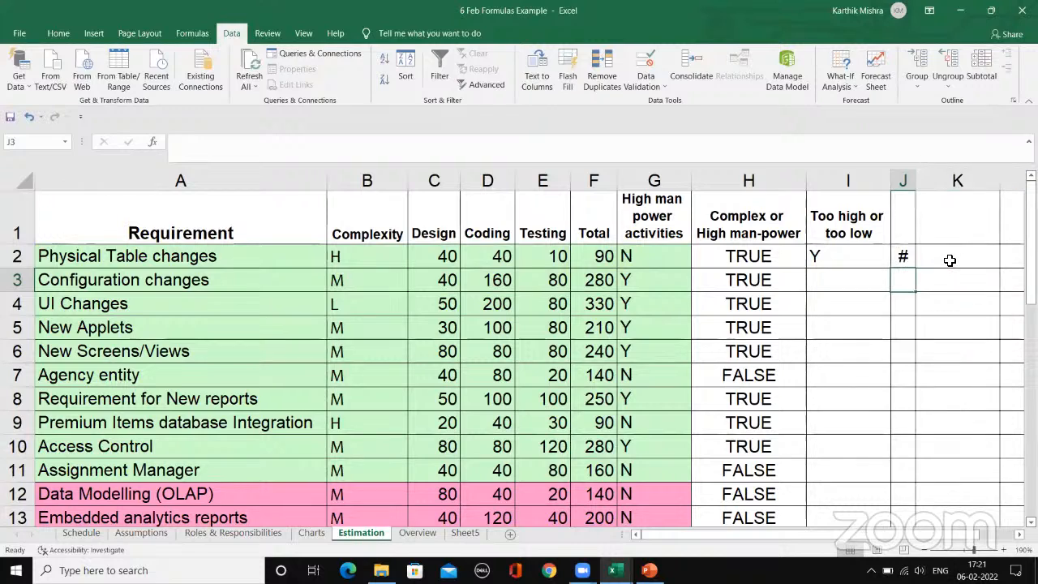
{"action": "left_click", "coordinate": [945, 263]}
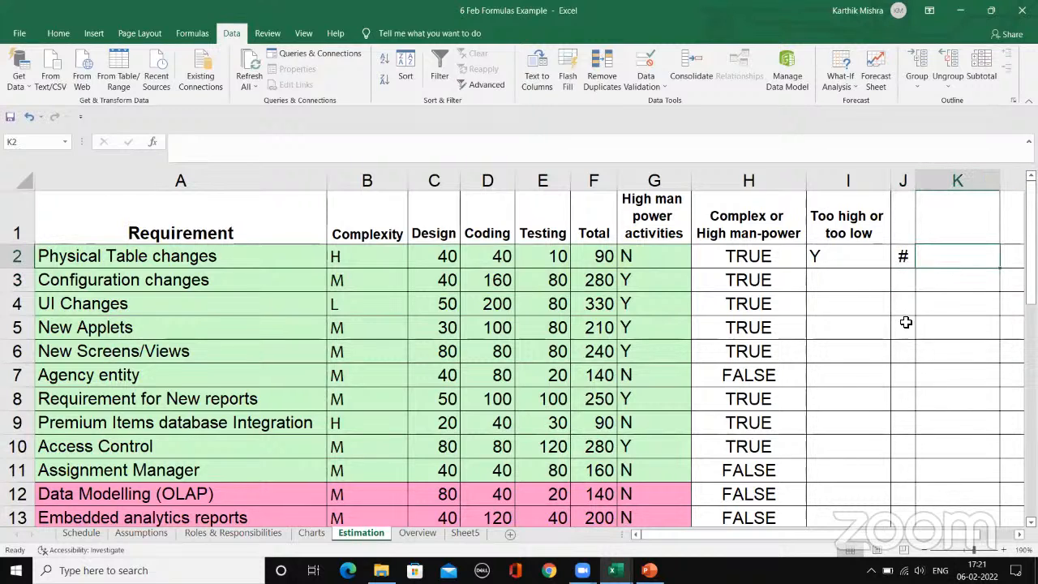
{"action": "left_click_drag", "start_coordinate": [916, 180], "coordinate": [957, 189]}
Step: Hide column J, which holds the extra row sum
{"action": "left_click", "coordinate": [923, 176]}
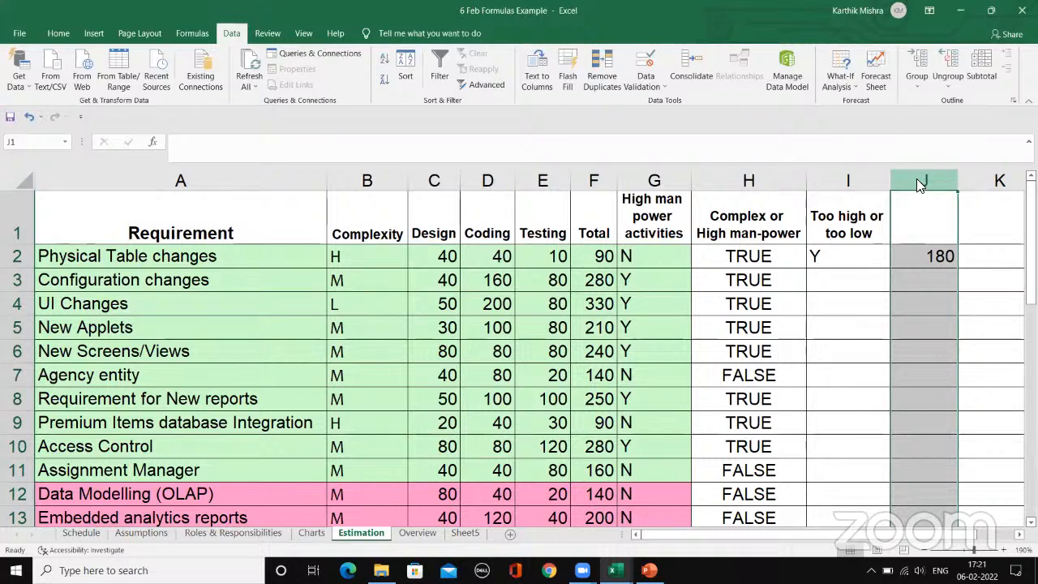
{"action": "right_click", "coordinate": [918, 185]}
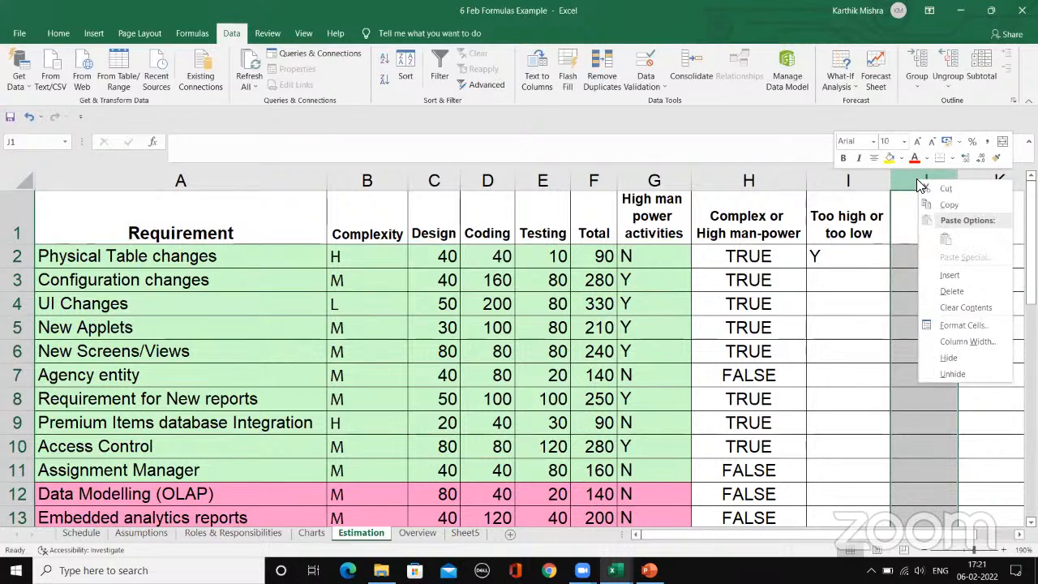
{"action": "left_click", "coordinate": [948, 358]}
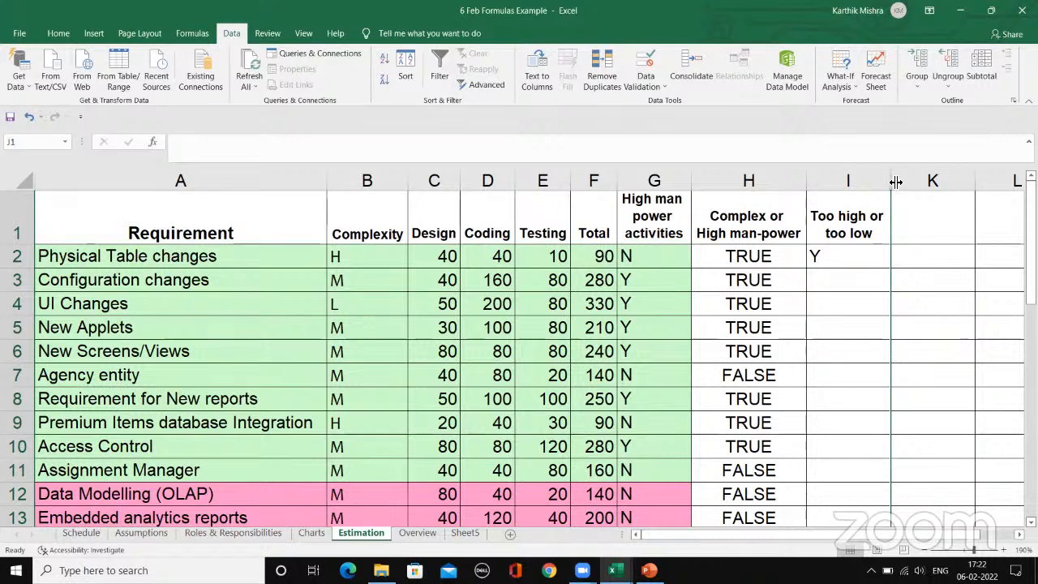
Step: Reveal the hidden column J by widening it between columns I and K, and hide it again
{"action": "left_click_drag", "start_coordinate": [896, 179], "coordinate": [940, 186]}
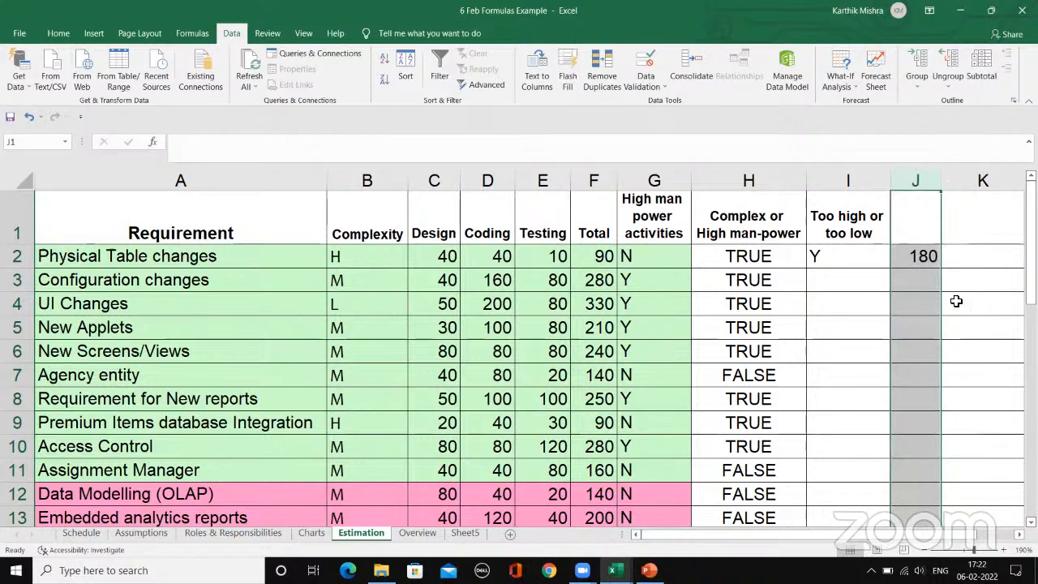
{"action": "right_click", "coordinate": [913, 178]}
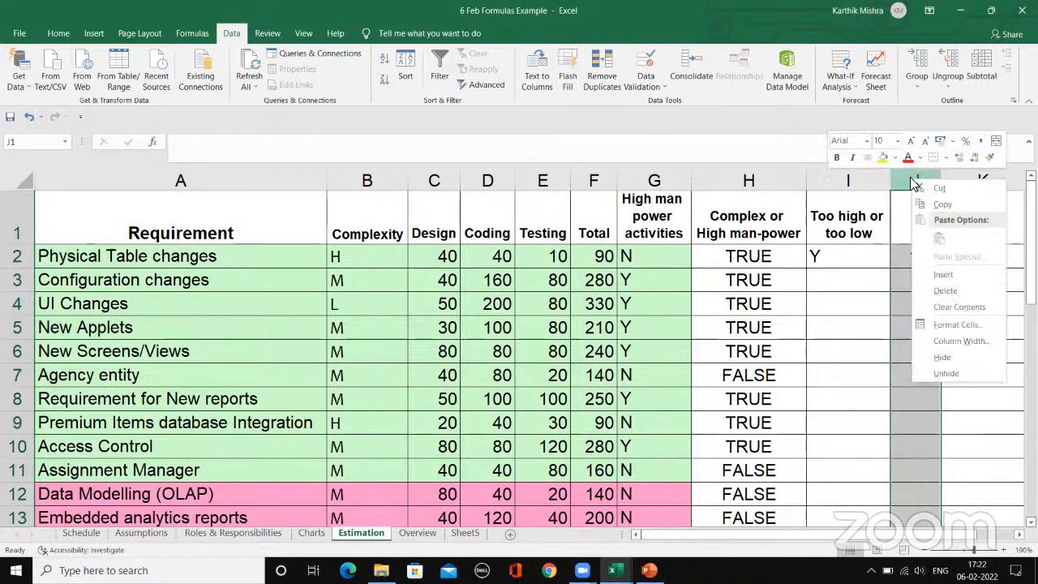
{"action": "left_click", "coordinate": [942, 358]}
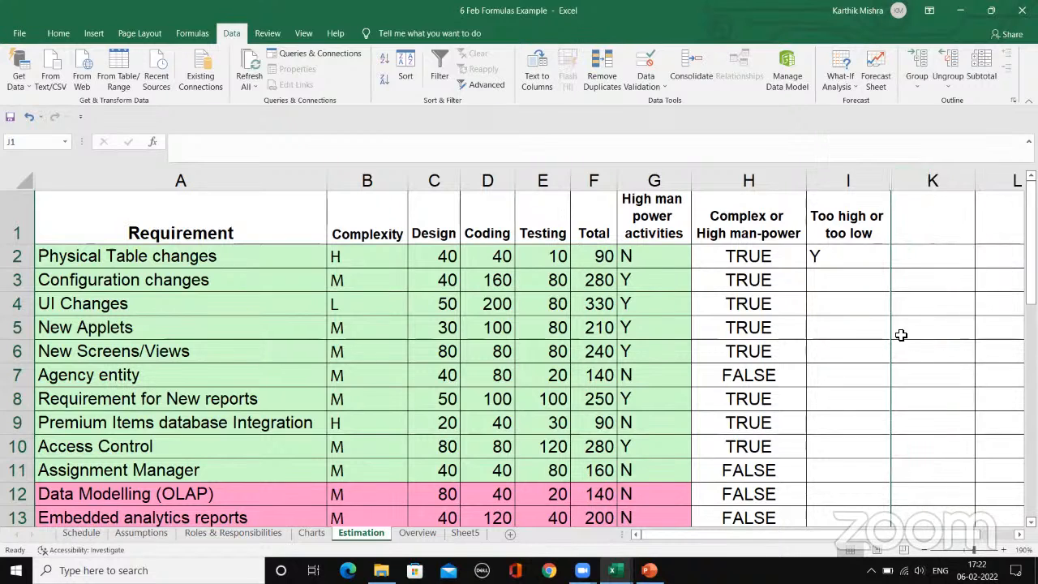
{"action": "left_click", "coordinate": [912, 254]}
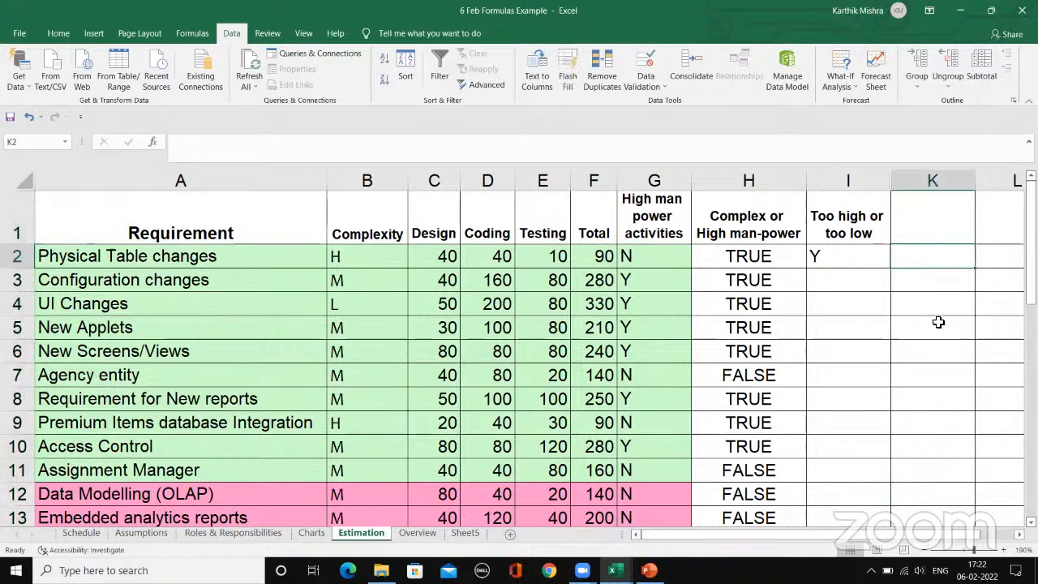
{"action": "type", "text": "=sum("}
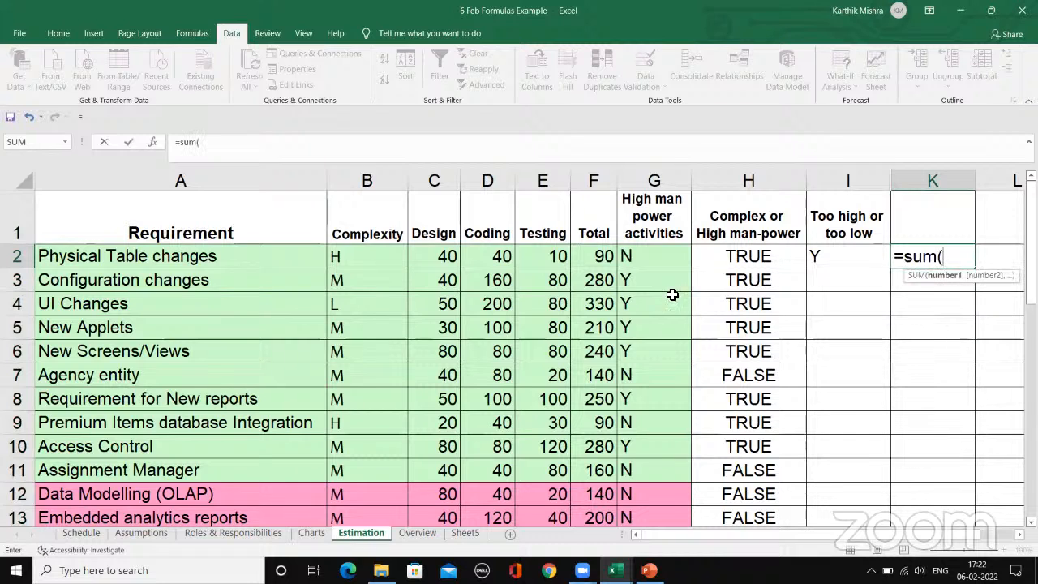
{"action": "left_click", "coordinate": [447, 183]}
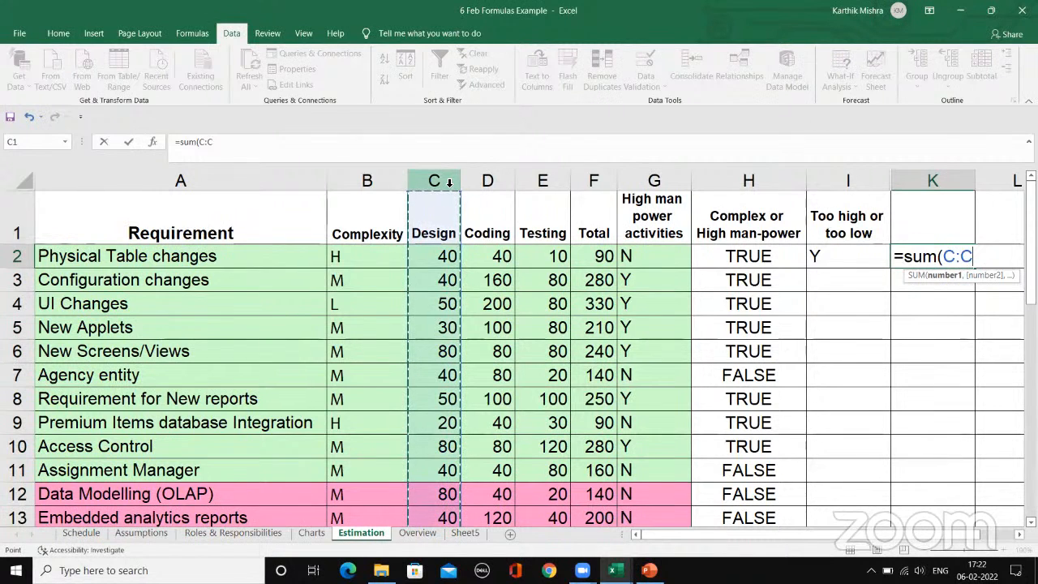
{"action": "key", "text": "BackSpace"}
{"action": "key", "text": "BackSpace"}
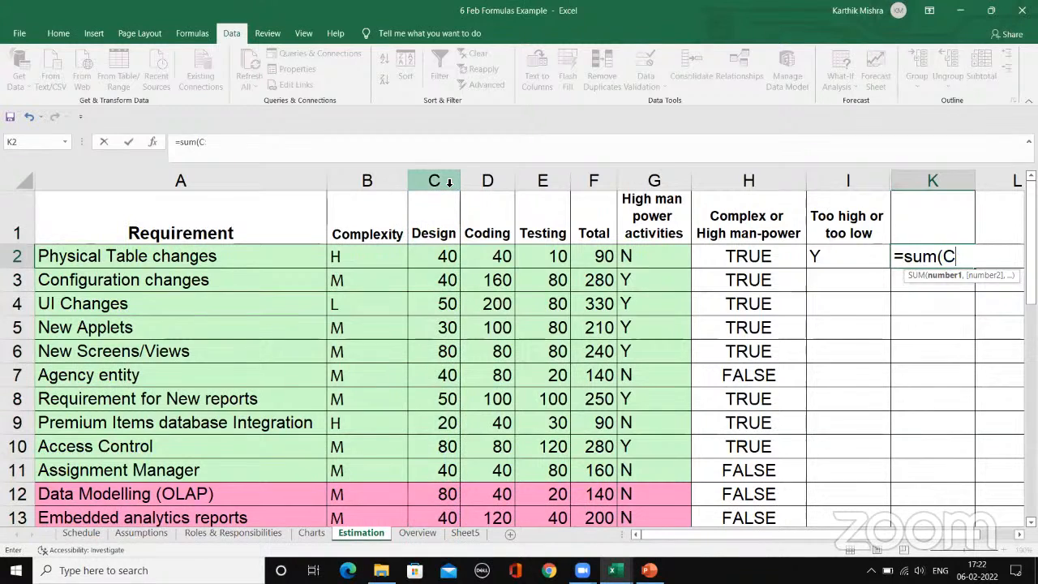
{"action": "key", "text": "BackSpace"}
{"action": "key", "text": "BackSpace"}
{"action": "key", "text": "BackSpace"}
{"action": "key", "text": "BackSpace"}
{"action": "key", "text": "BackSpace"}
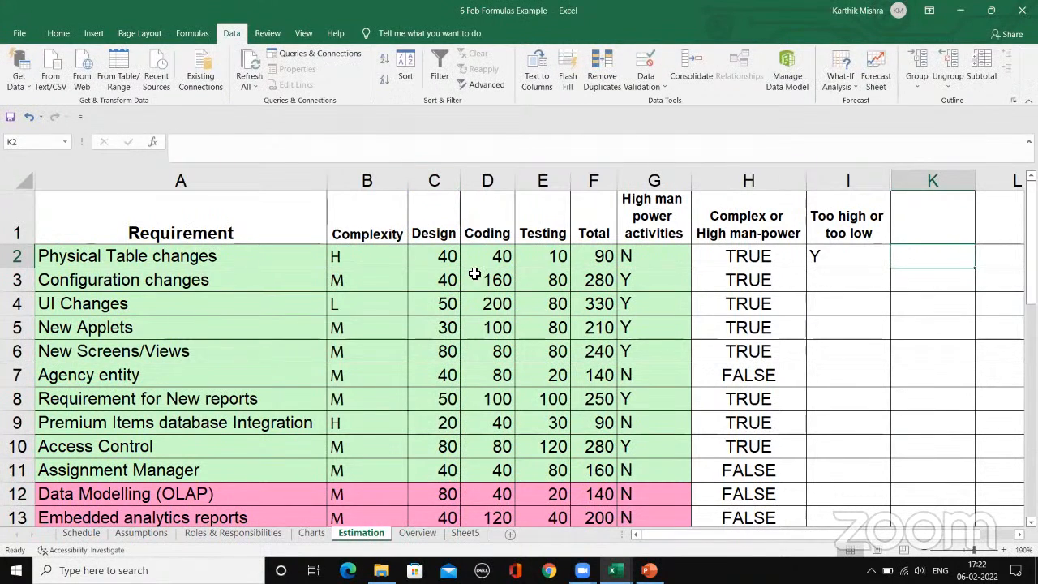
Step: Copy the Design values C2:C11 and paste them into column A of a new worksheet, starting at A1
{"action": "left_click_drag", "start_coordinate": [450, 258], "coordinate": [432, 472]}
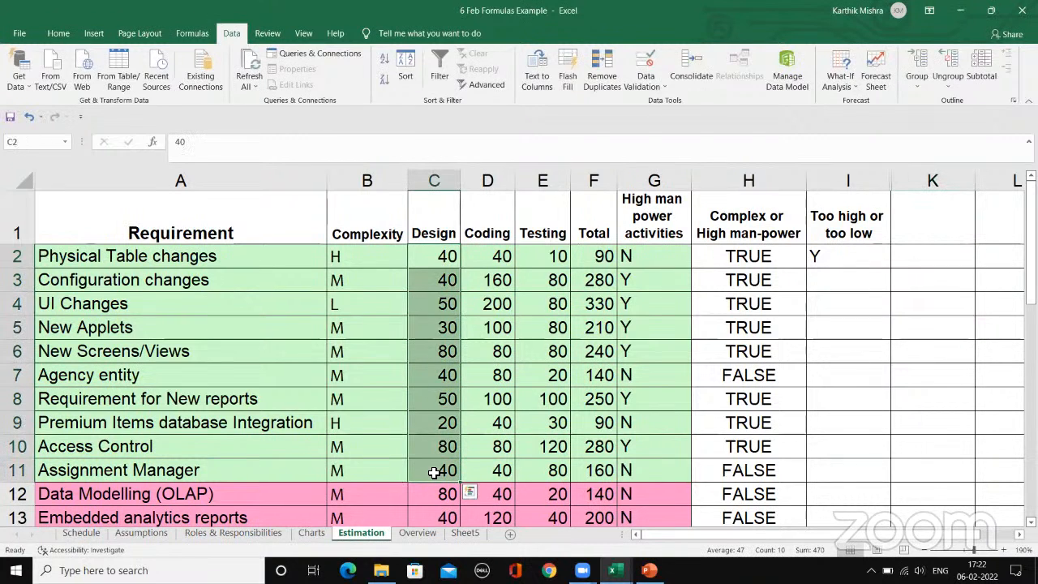
{"action": "key", "text": "ctrl+c"}
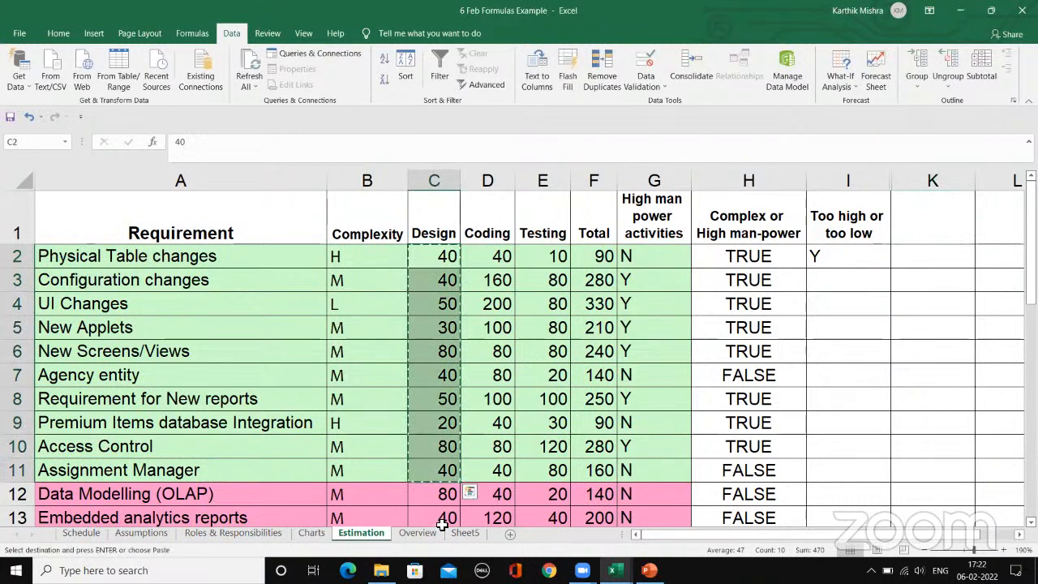
{"action": "left_click", "coordinate": [510, 534]}
{"action": "key", "text": "ctrl+v"}
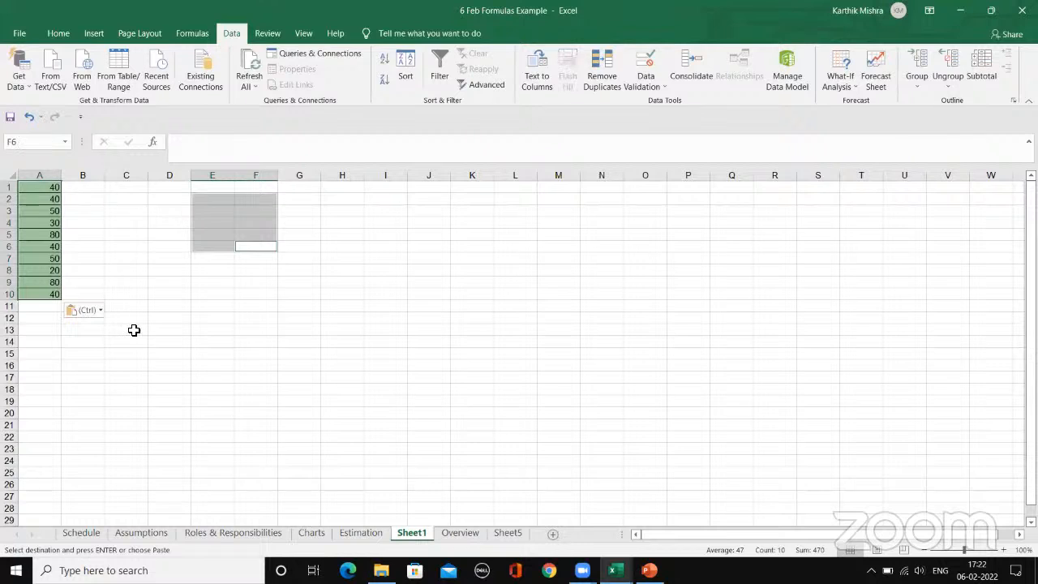
Step: Enter =SUM(A:A) in cell D2 of Sheet1 to add the whole of column A
{"action": "left_click", "coordinate": [138, 242]}
{"action": "left_click", "coordinate": [181, 198]}
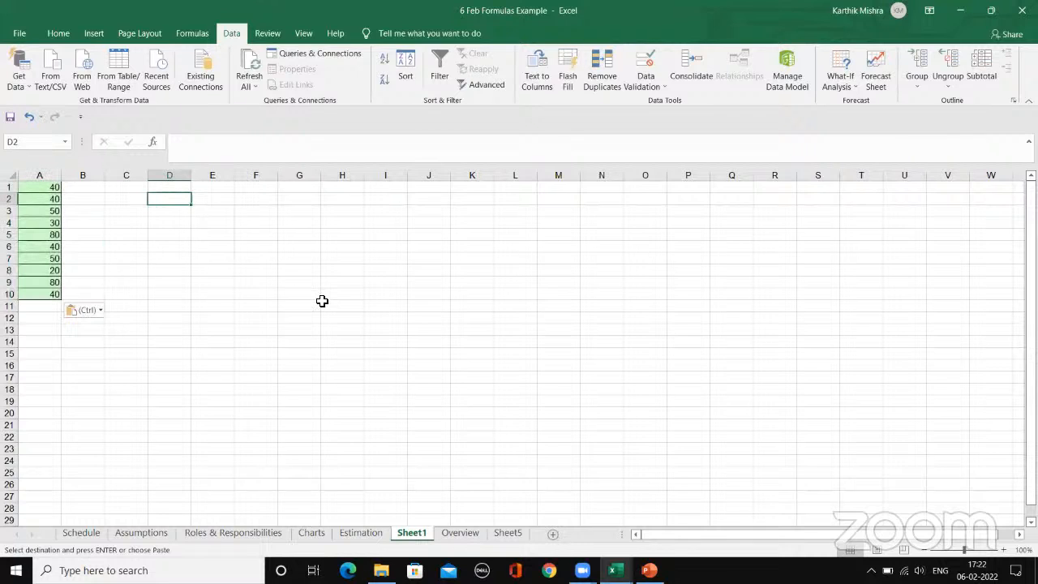
{"action": "key", "text": "Escape"}
{"action": "type", "text": "=sum("}
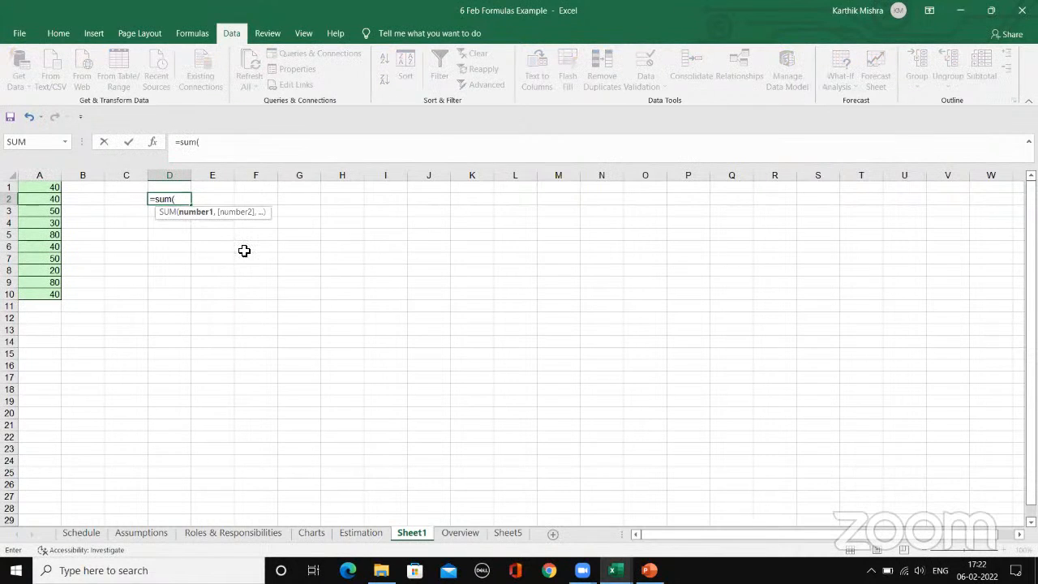
{"action": "left_click", "coordinate": [34, 173]}
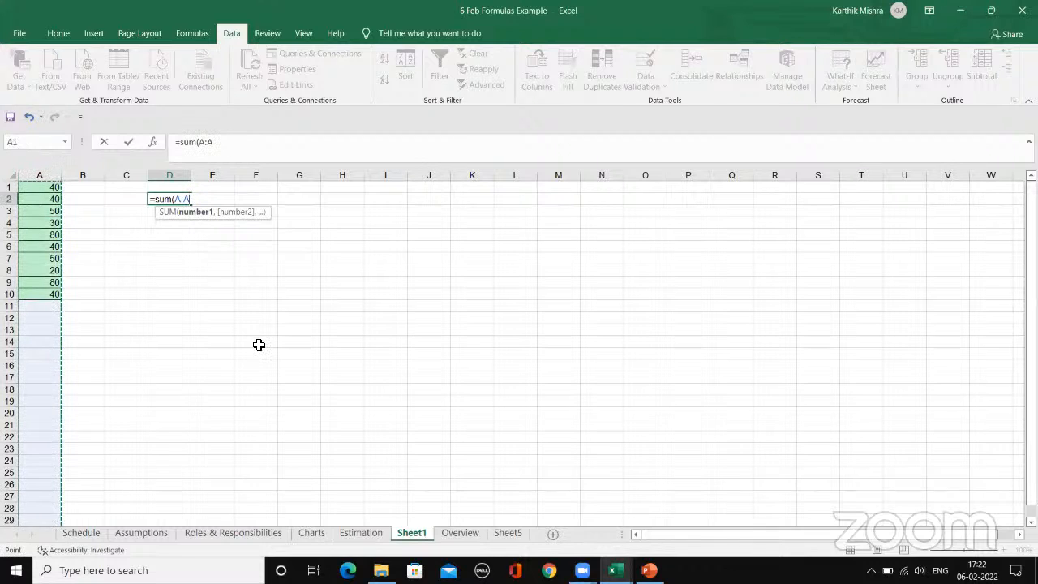
{"action": "type", "text": ")"}
{"action": "key", "text": "Return"}
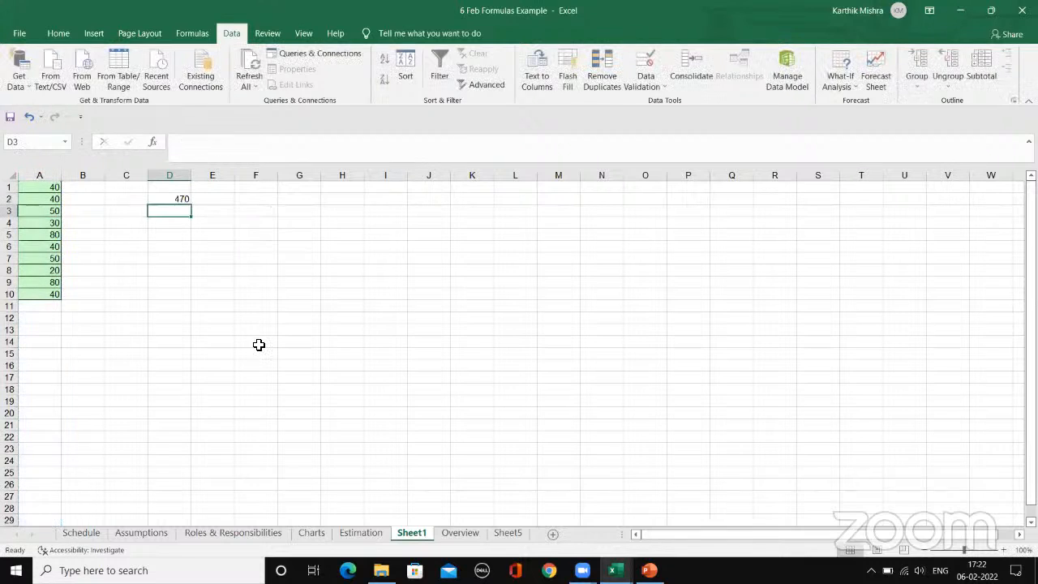
Step: Clear the whole-column SUM formula from cell D2
{"action": "left_click", "coordinate": [1003, 550]}
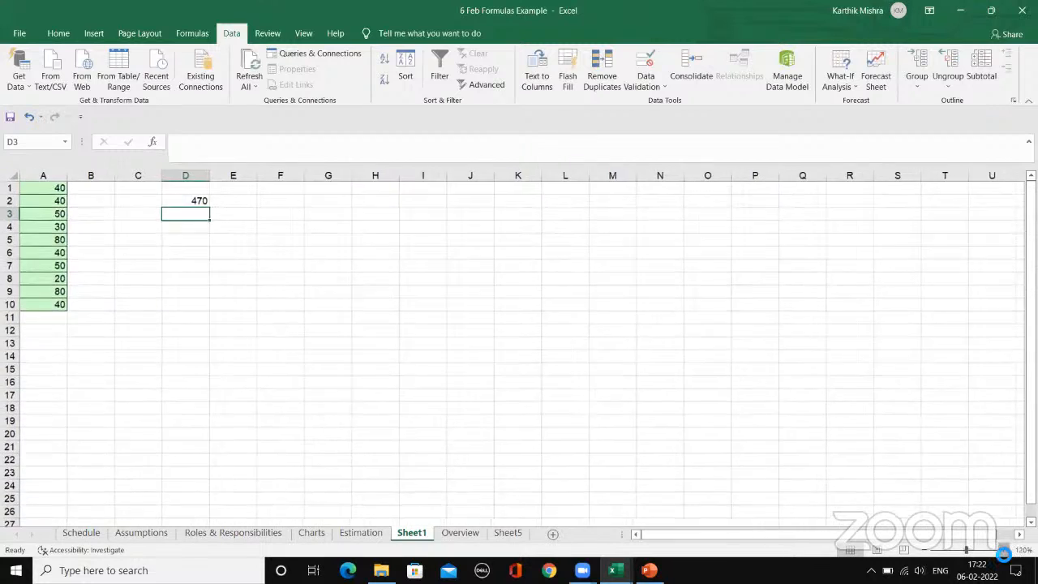
{"action": "left_click", "coordinate": [1003, 551]}
{"action": "left_click", "coordinate": [1003, 551]}
{"action": "left_click", "coordinate": [1003, 551]}
{"action": "left_click", "coordinate": [1003, 551]}
{"action": "left_click", "coordinate": [1003, 550]}
{"action": "left_click", "coordinate": [1002, 551]}
{"action": "left_click", "coordinate": [1003, 550]}
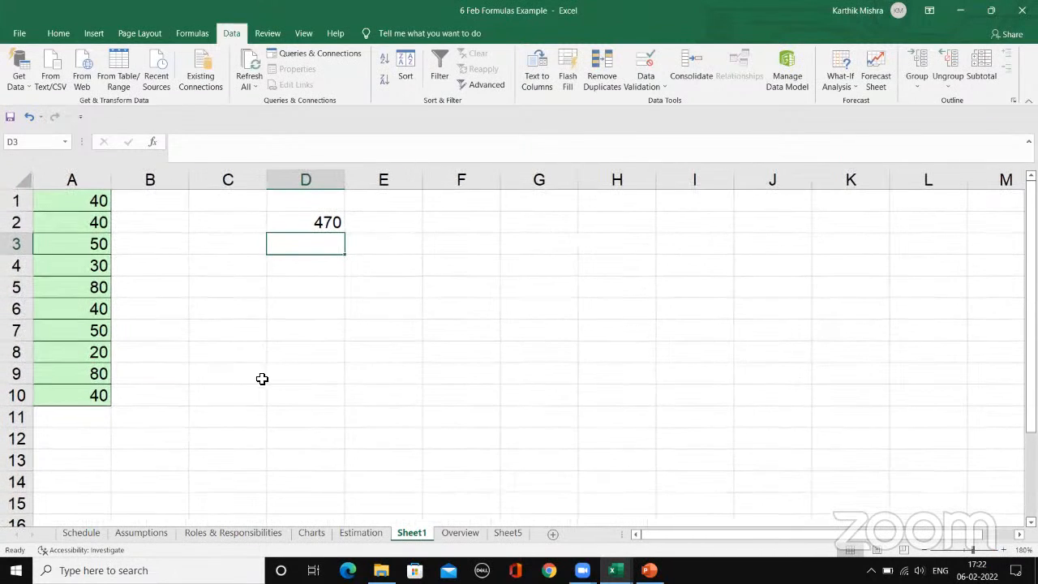
{"action": "left_click", "coordinate": [279, 221]}
{"action": "key", "text": "Delete"}
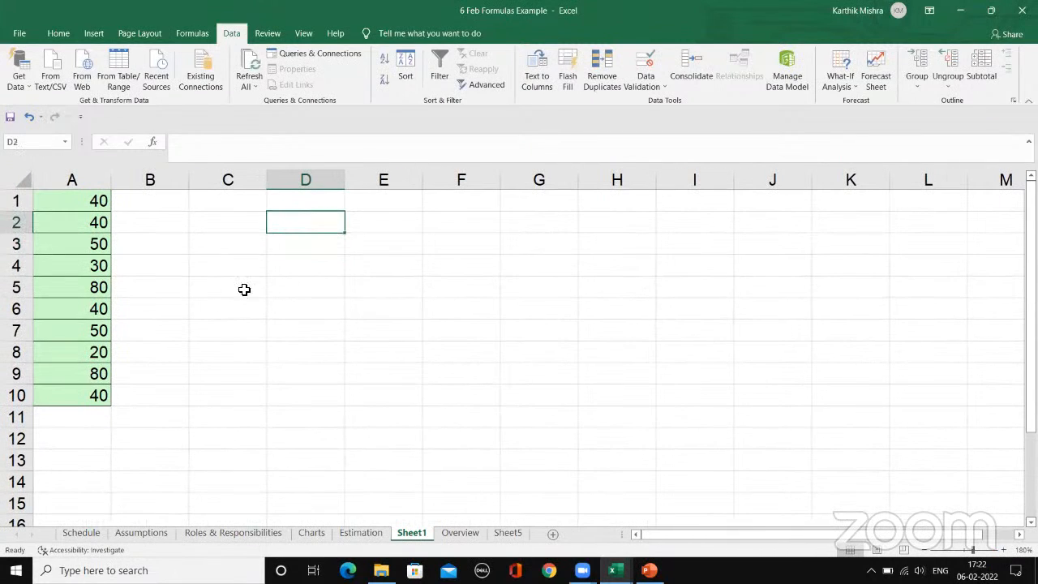
{"action": "left_click", "coordinate": [84, 185]}
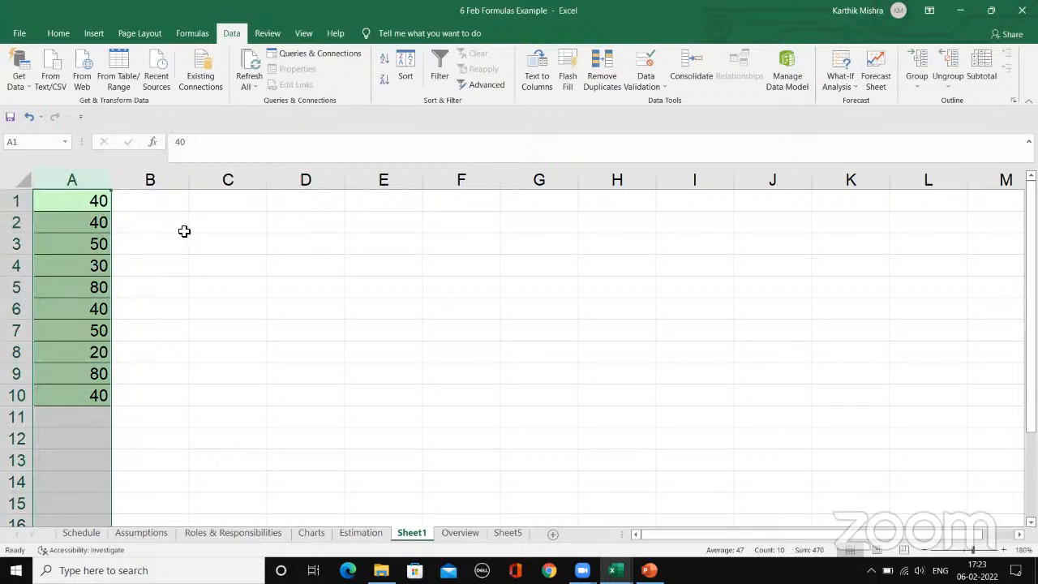
{"action": "left_click", "coordinate": [184, 231]}
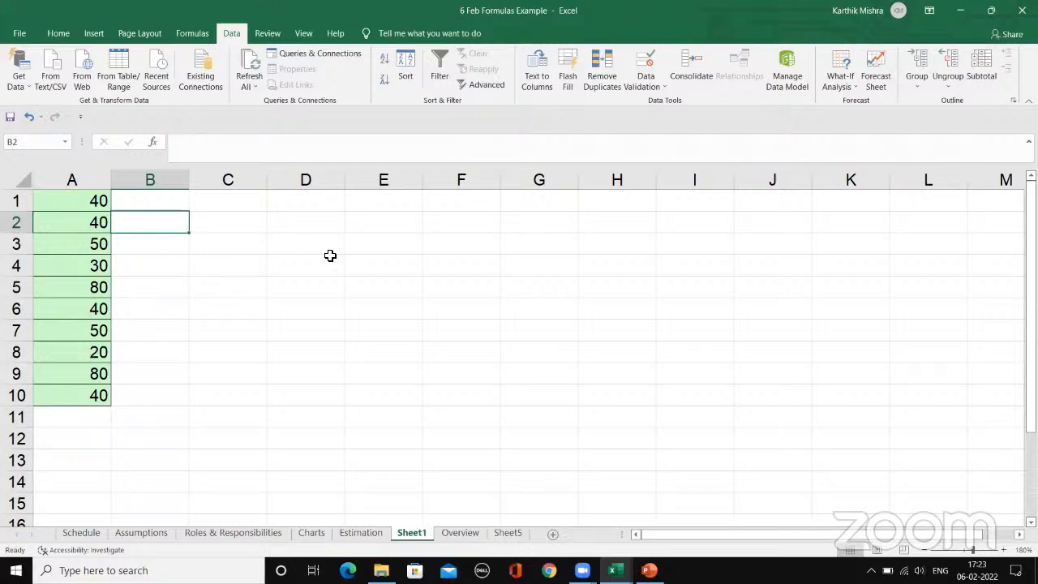
{"action": "left_click", "coordinate": [258, 227]}
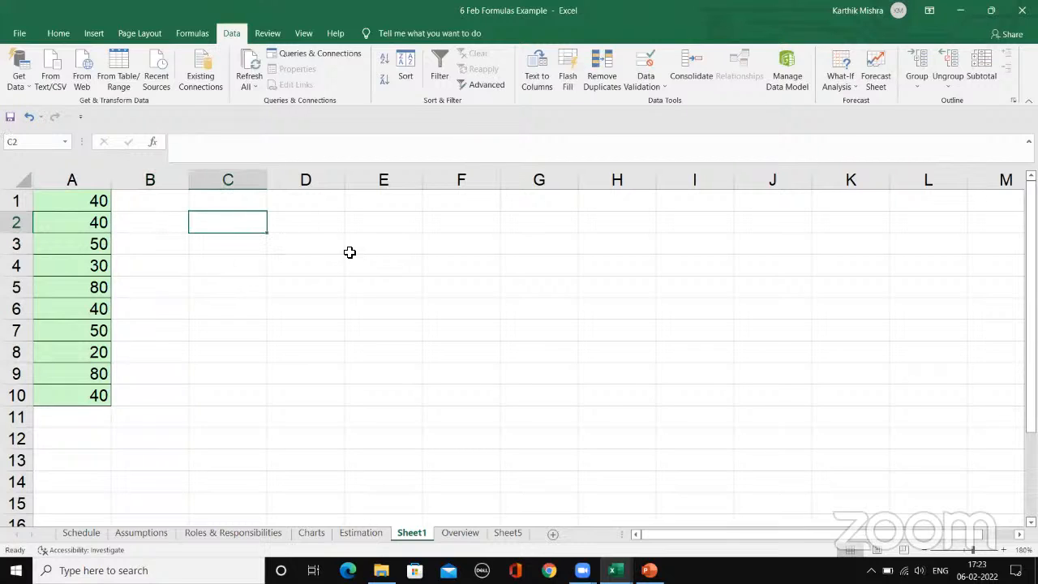
Step: Examine the empty cells of column A below the last value in row 10
{"action": "left_click", "coordinate": [100, 468]}
{"action": "scroll", "coordinate": [141, 438], "scroll_direction": "down", "scroll_amount": 5}
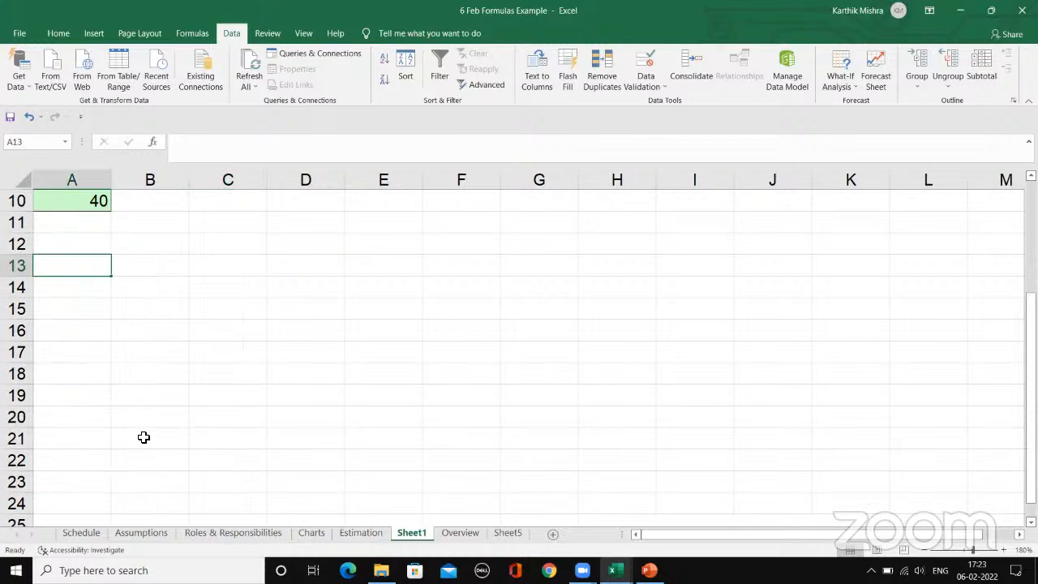
{"action": "scroll", "coordinate": [84, 344], "scroll_direction": "up", "scroll_amount": 3}
{"action": "left_click", "coordinate": [97, 389]}
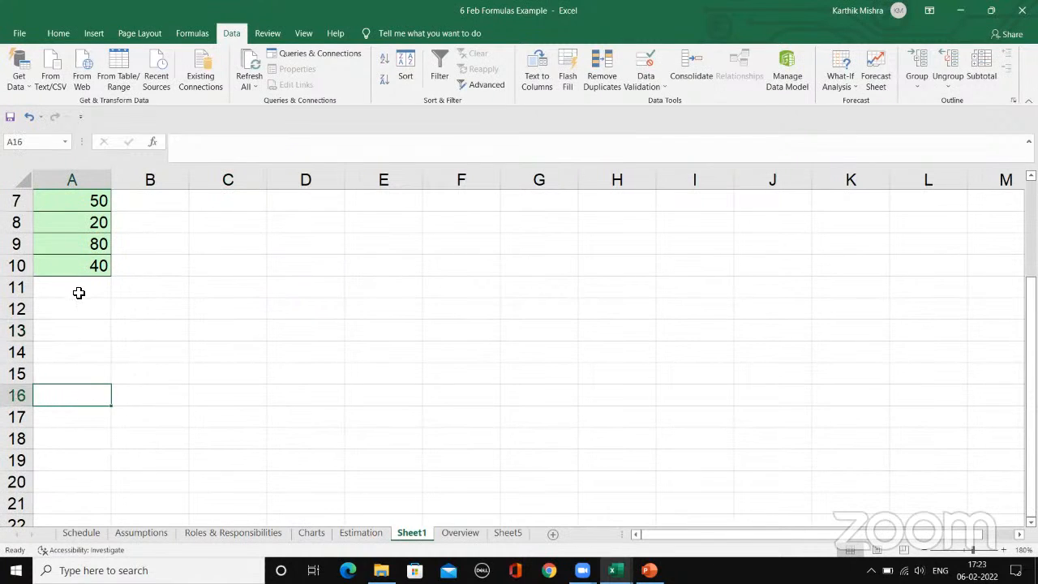
{"action": "left_click", "coordinate": [94, 357]}
{"action": "left_click", "coordinate": [102, 398]}
{"action": "left_click", "coordinate": [73, 476]}
{"action": "scroll", "coordinate": [164, 357], "scroll_direction": "up", "scroll_amount": 1}
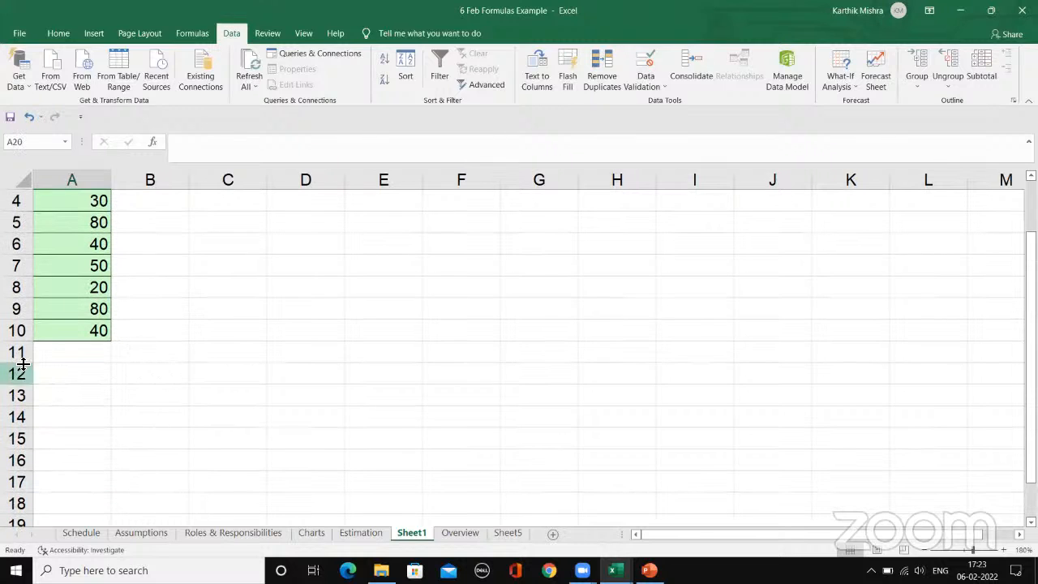
{"action": "scroll", "coordinate": [113, 399], "scroll_direction": "down", "scroll_amount": 4}
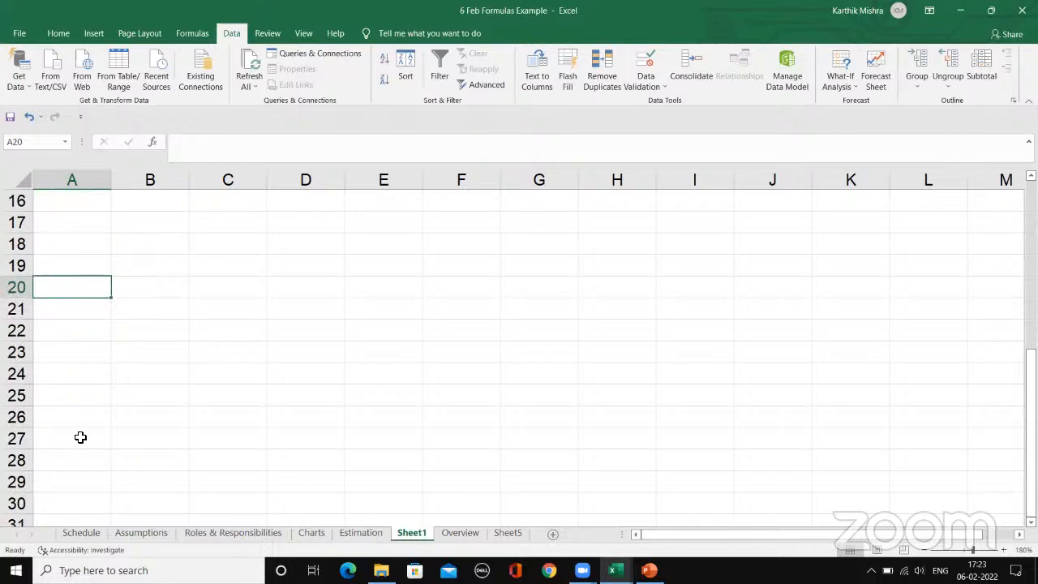
{"action": "scroll", "coordinate": [197, 453], "scroll_direction": "up", "scroll_amount": 5}
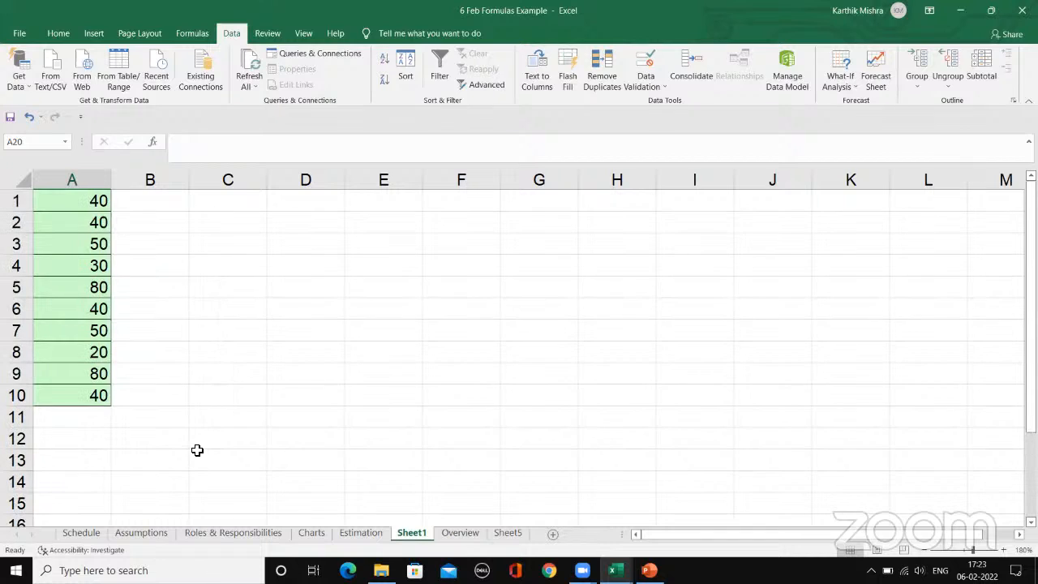
Step: Enter =SUM(A:A) in cell D2 to add all of column A
{"action": "left_click", "coordinate": [232, 228]}
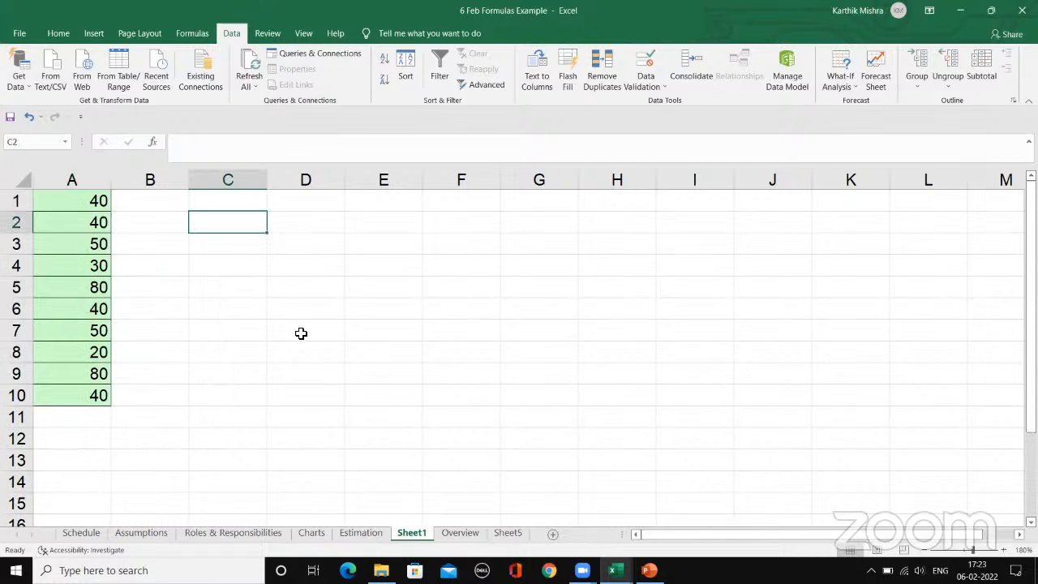
{"action": "left_click", "coordinate": [320, 218]}
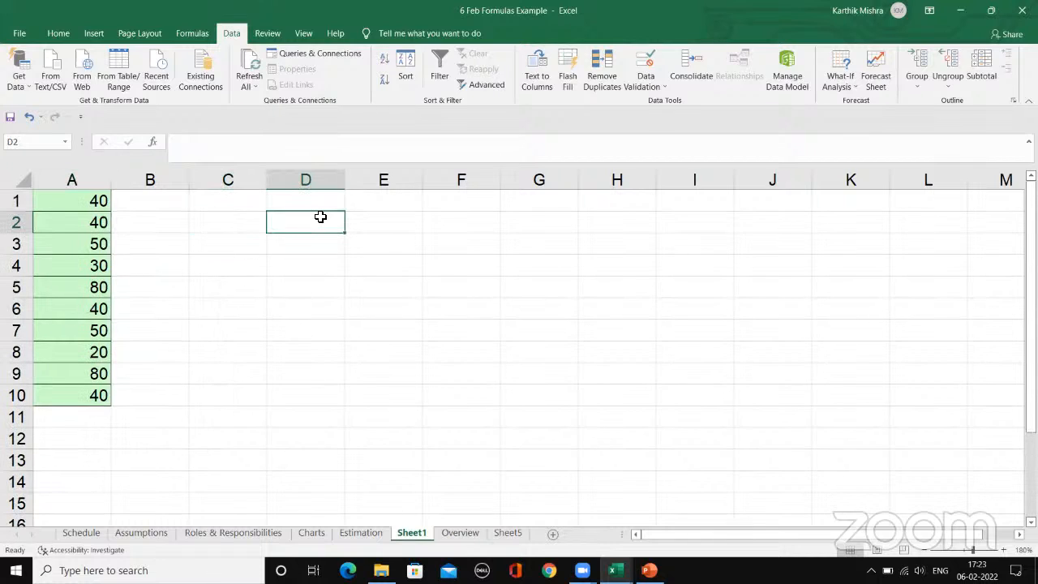
{"action": "left_click", "coordinate": [80, 180]}
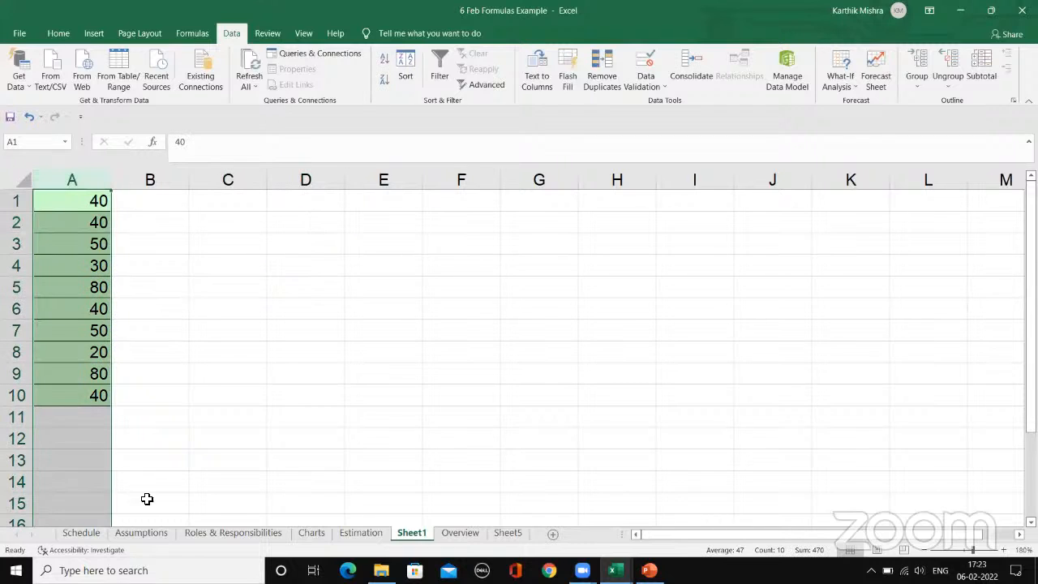
{"action": "left_click", "coordinate": [339, 230]}
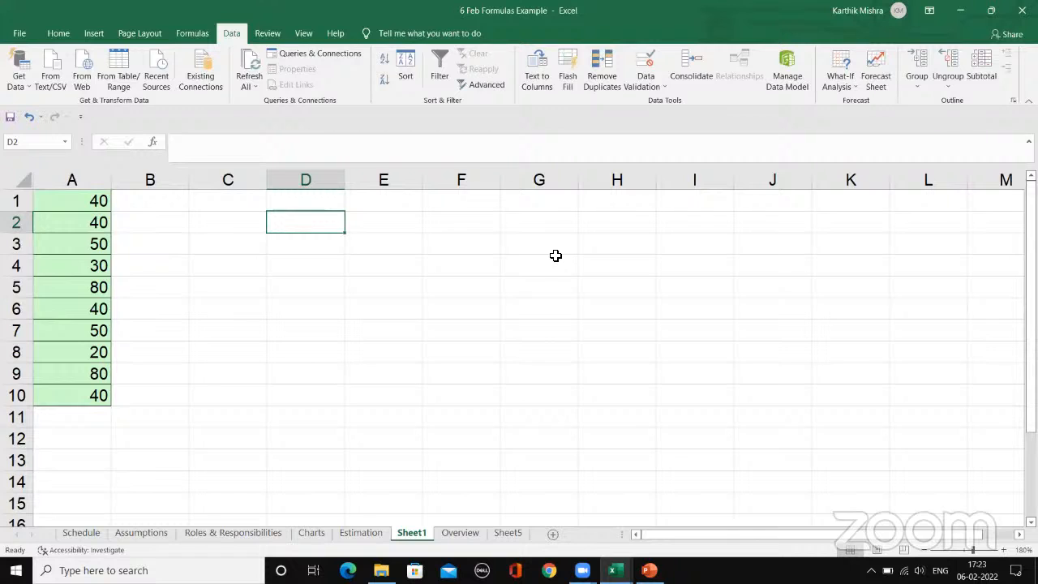
{"action": "type", "text": "=s"}
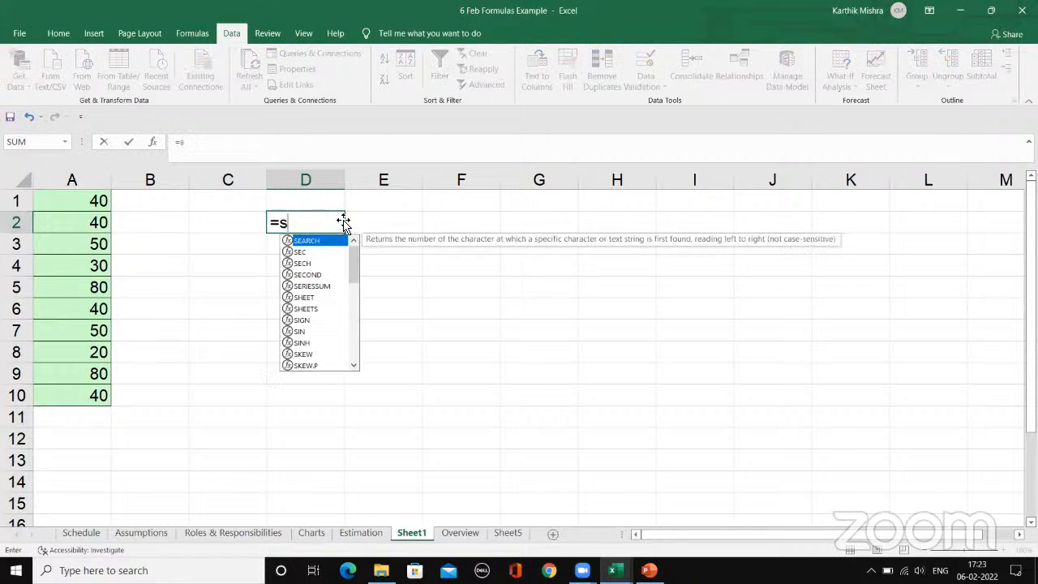
{"action": "type", "text": "um("}
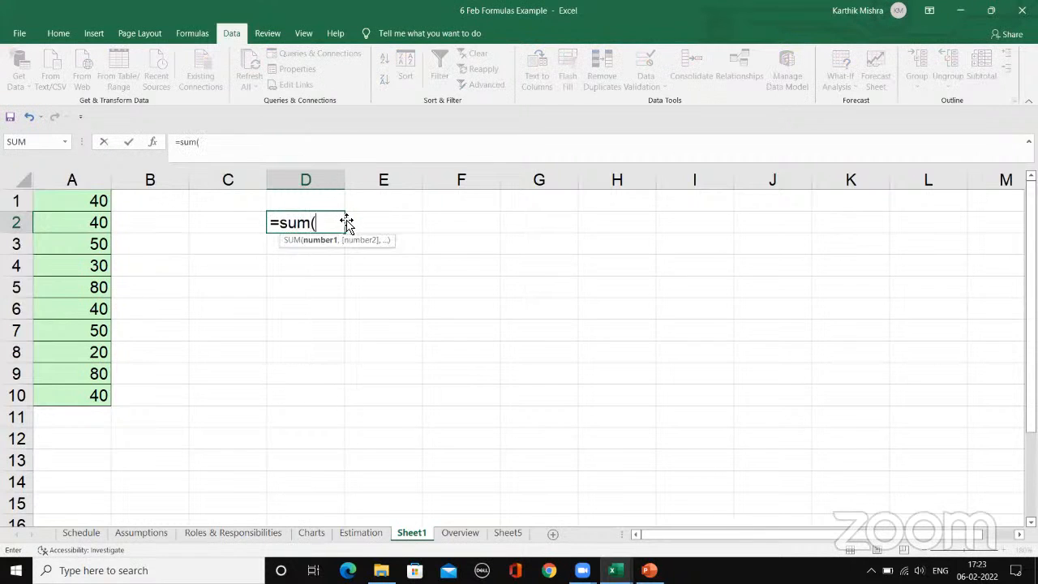
{"action": "left_click", "coordinate": [81, 179]}
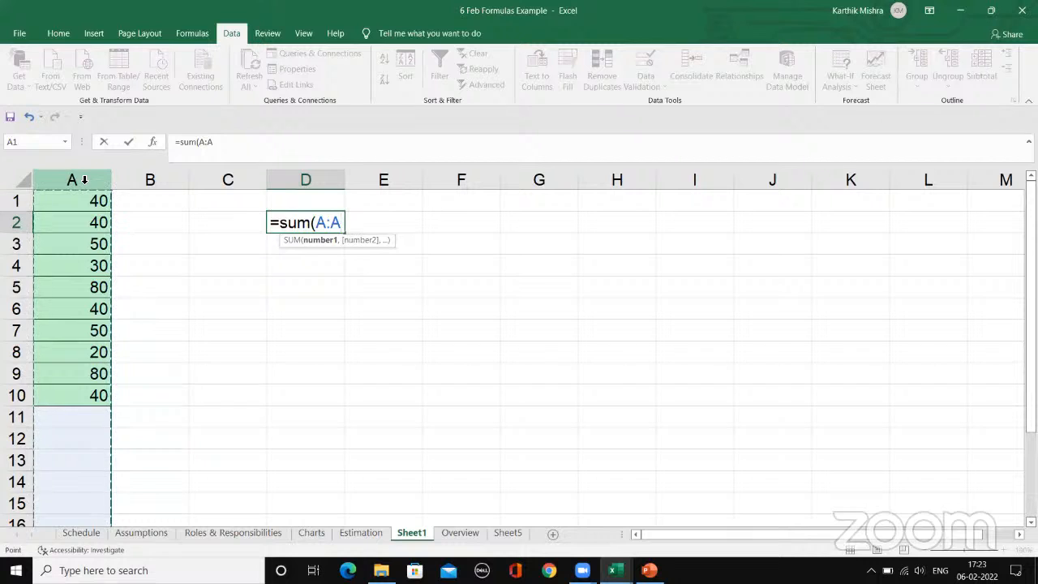
{"action": "type", "text": ")"}
{"action": "key", "text": "Return"}
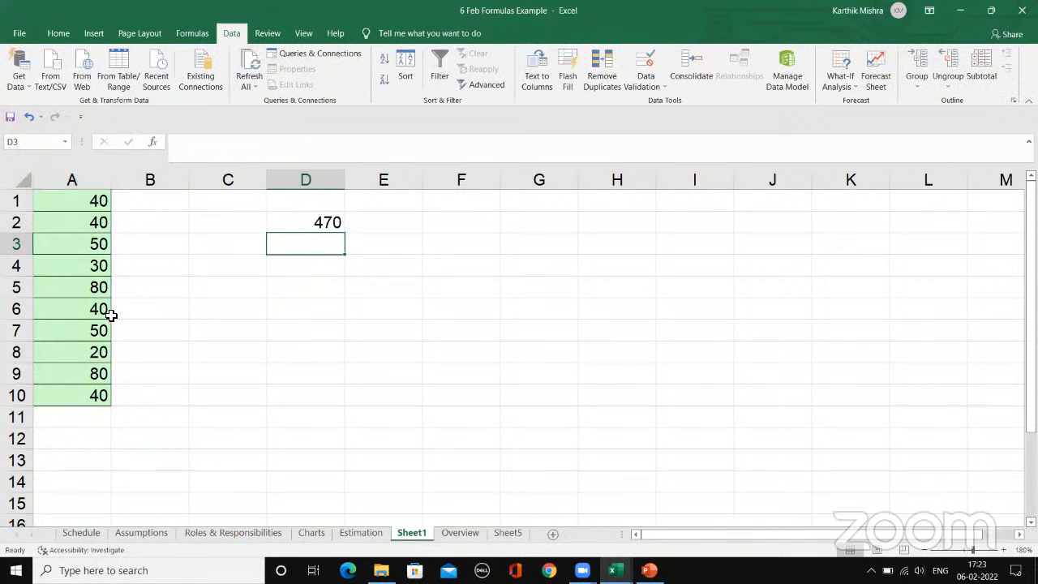
{"action": "left_click", "coordinate": [341, 221]}
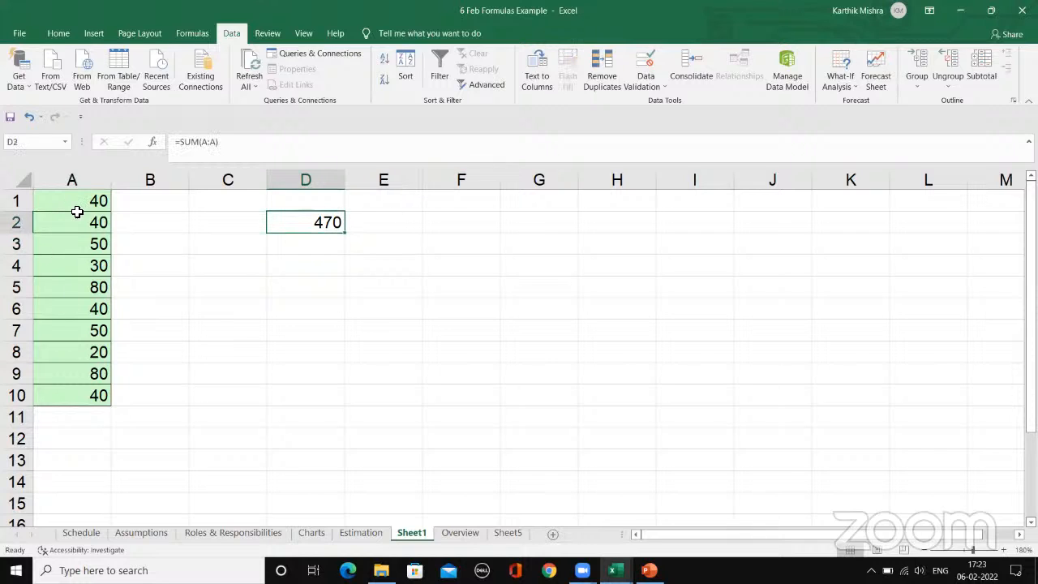
Step: Copy the values in A1:A10 and paste them below twice, starting at A11 and at A21
{"action": "left_click_drag", "start_coordinate": [76, 211], "coordinate": [76, 396]}
{"action": "key", "text": "ctrl+c"}
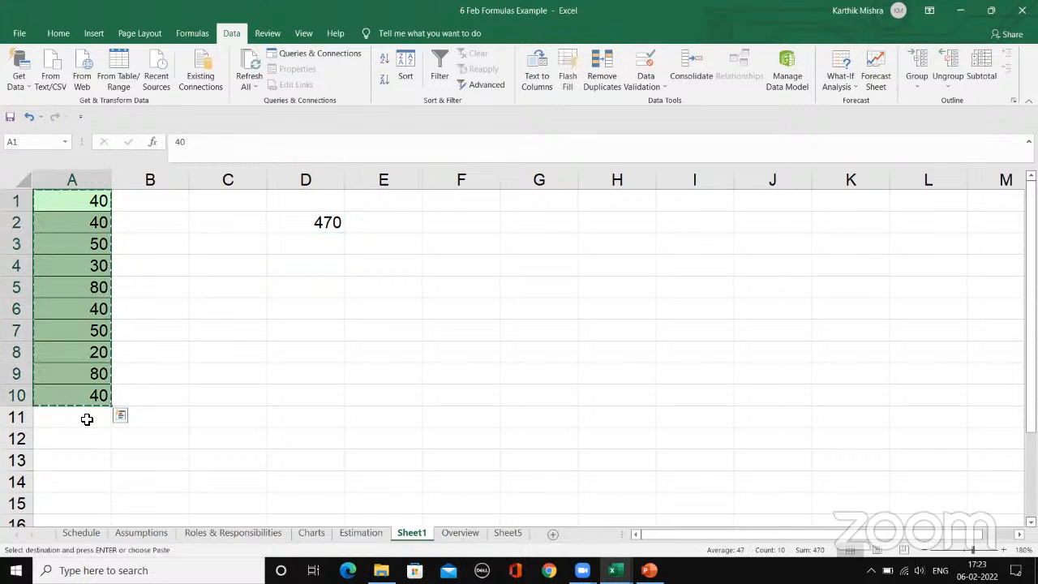
{"action": "left_click", "coordinate": [87, 418]}
{"action": "key", "text": "ctrl+v"}
{"action": "scroll", "coordinate": [70, 445], "scroll_direction": "down", "scroll_amount": 4}
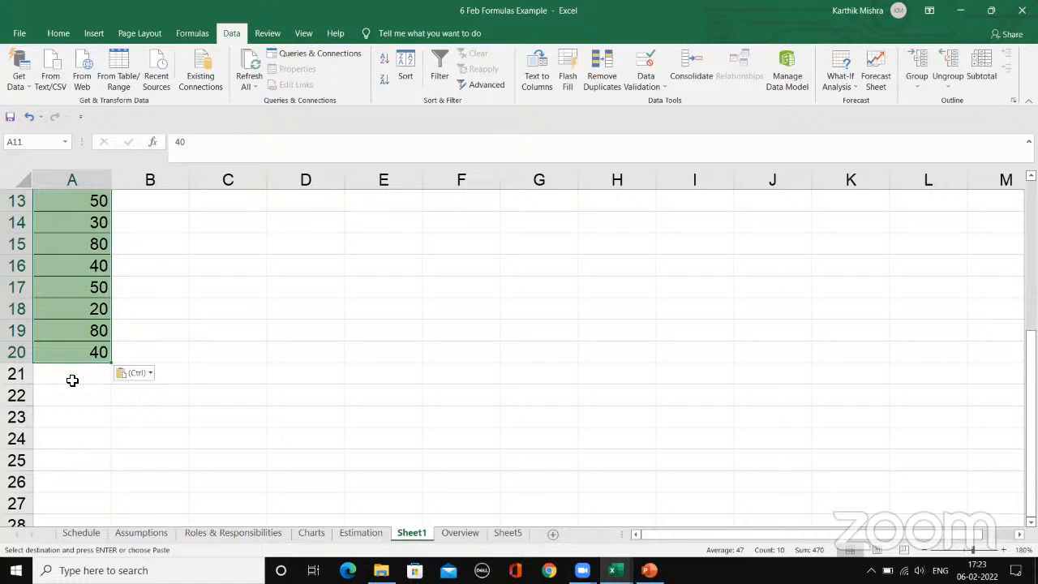
{"action": "left_click", "coordinate": [72, 380]}
{"action": "key", "text": "ctrl+v"}
{"action": "scroll", "coordinate": [222, 371], "scroll_direction": "up", "scroll_amount": 4}
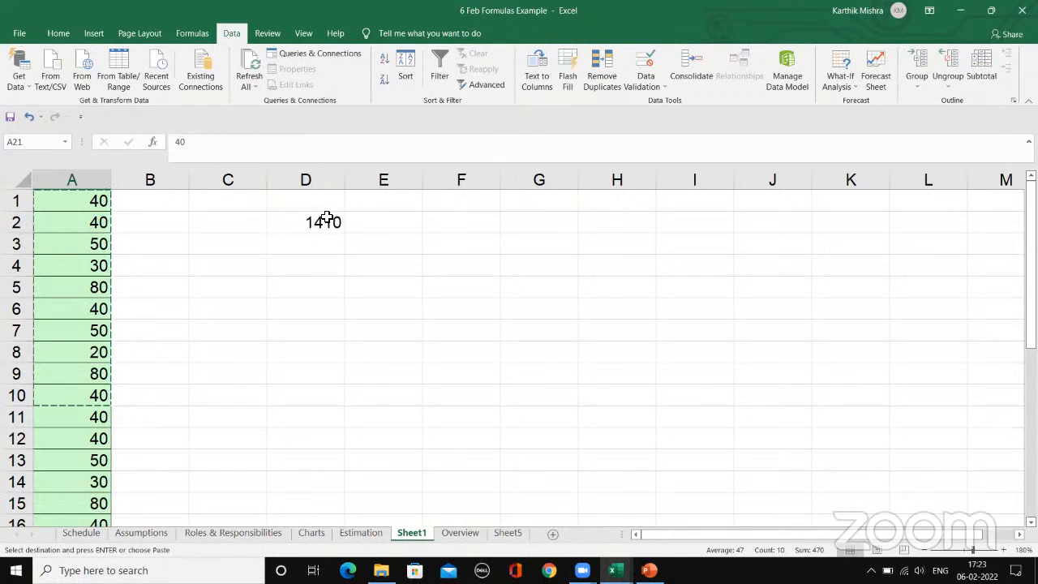
{"action": "left_click", "coordinate": [326, 219]}
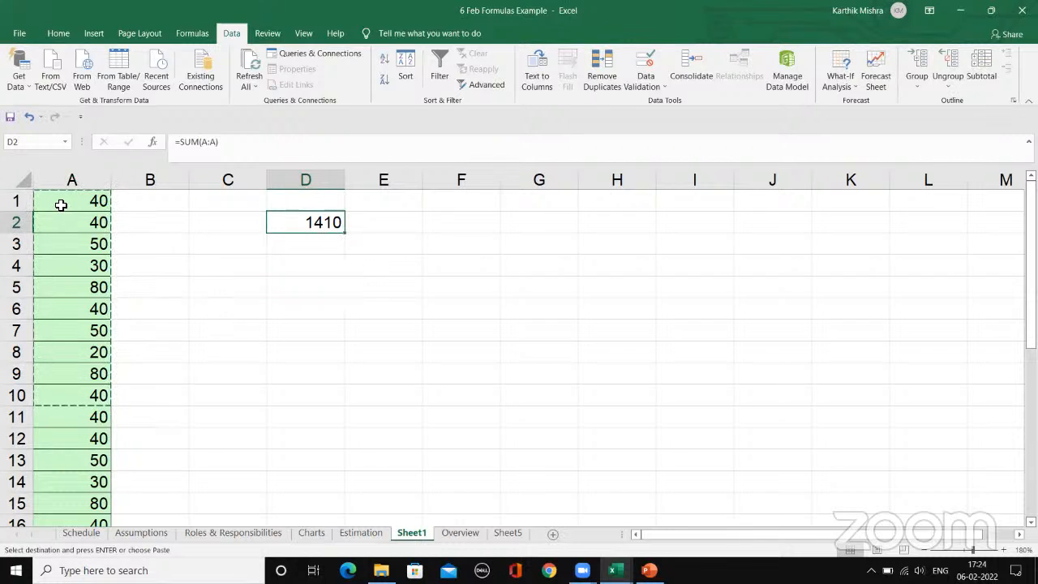
Step: Enter =SUM(A1:A13) in cell E3 to add only a fixed range of column A
{"action": "left_click", "coordinate": [416, 246]}
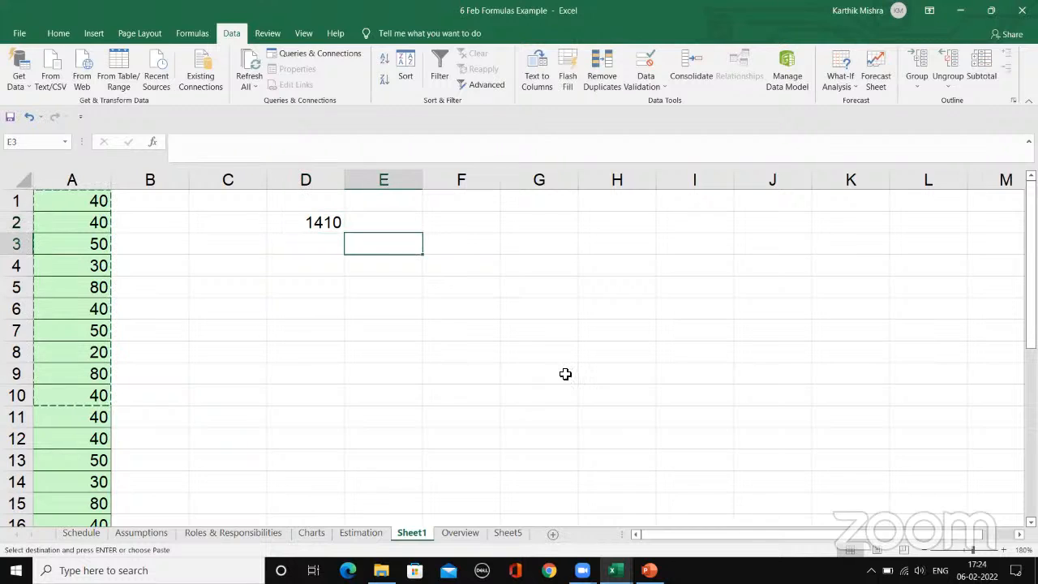
{"action": "type", "text": "=sum("}
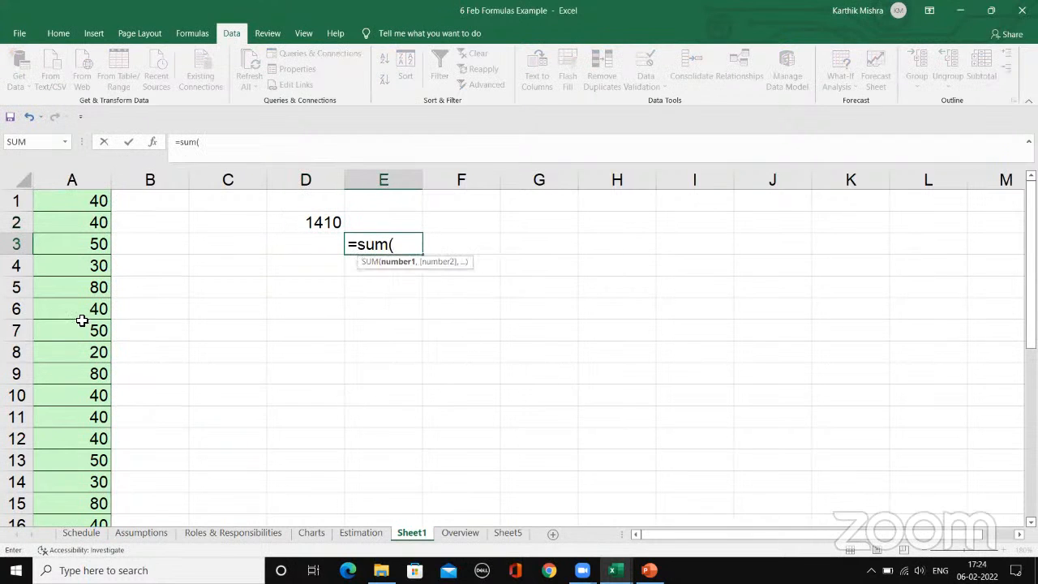
{"action": "left_click_drag", "start_coordinate": [67, 207], "coordinate": [63, 463]}
{"action": "type", "text": ")"}
{"action": "key", "text": "Return"}
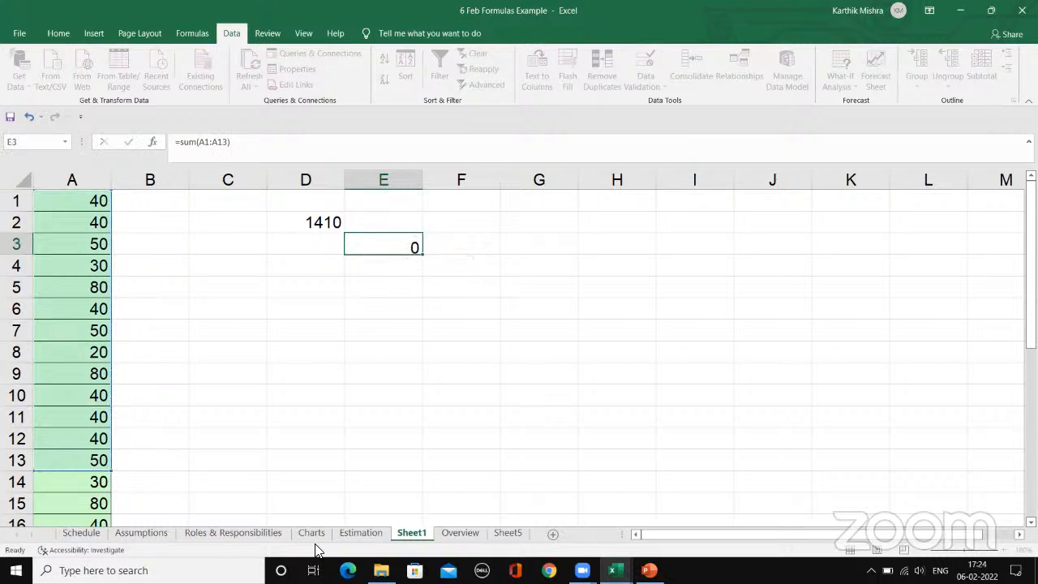
Step: Compare the whole-column sum in D2 and the fixed-range sum in E3 with the values in column A
{"action": "scroll", "coordinate": [253, 381], "scroll_direction": "down", "scroll_amount": 7}
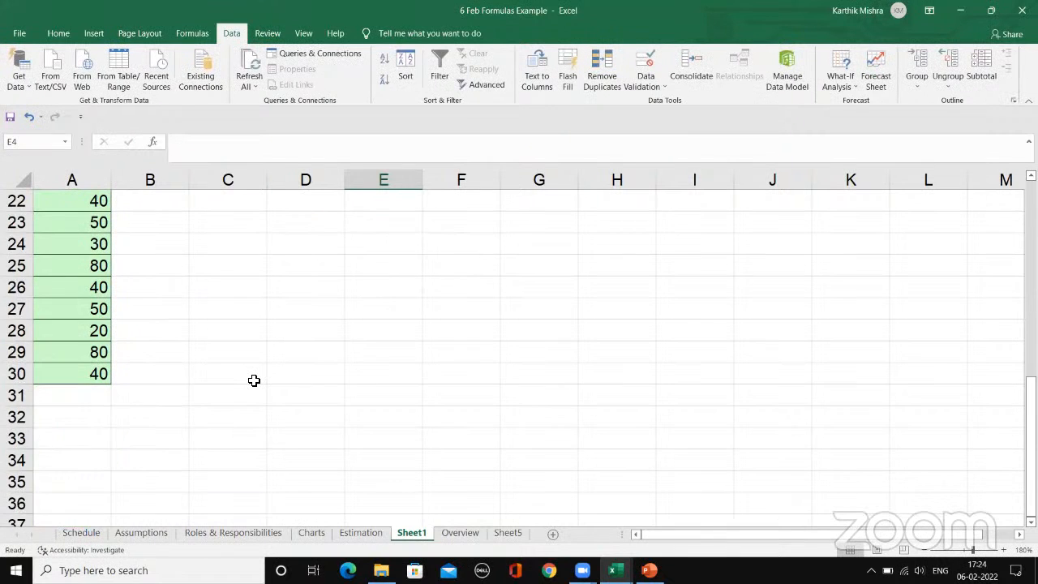
{"action": "scroll", "coordinate": [254, 380], "scroll_direction": "up", "scroll_amount": 7}
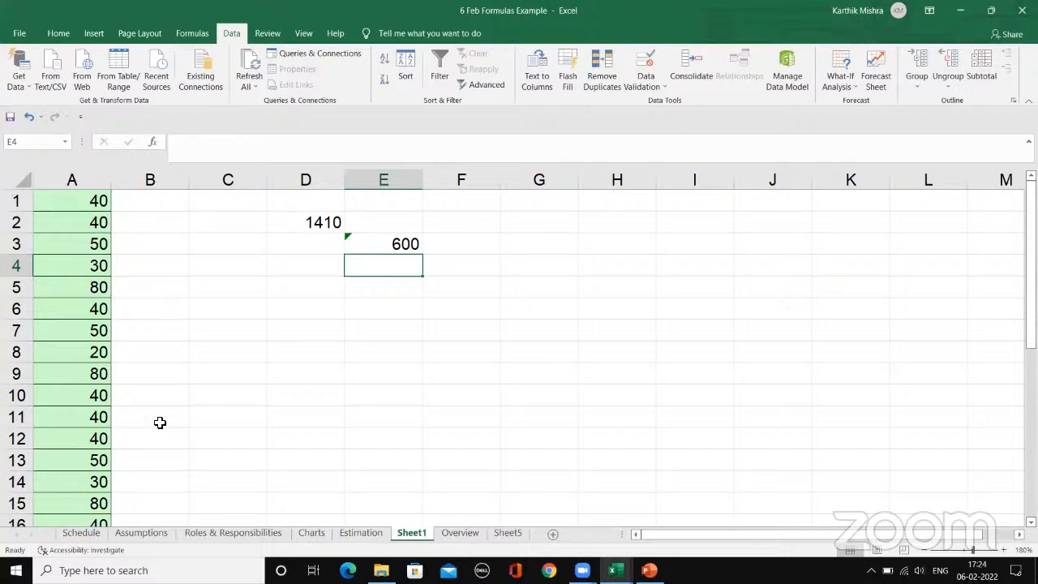
{"action": "scroll", "coordinate": [165, 426], "scroll_direction": "down", "scroll_amount": 9}
{"action": "scroll", "coordinate": [164, 425], "scroll_direction": "up", "scroll_amount": 9}
{"action": "left_click", "coordinate": [304, 222]}
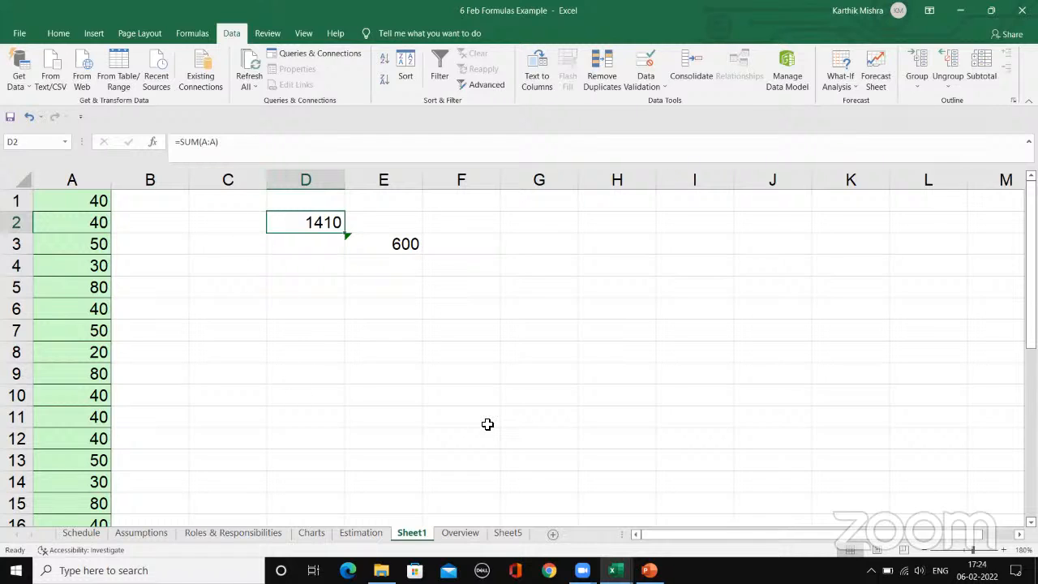
{"action": "left_click", "coordinate": [129, 299]}
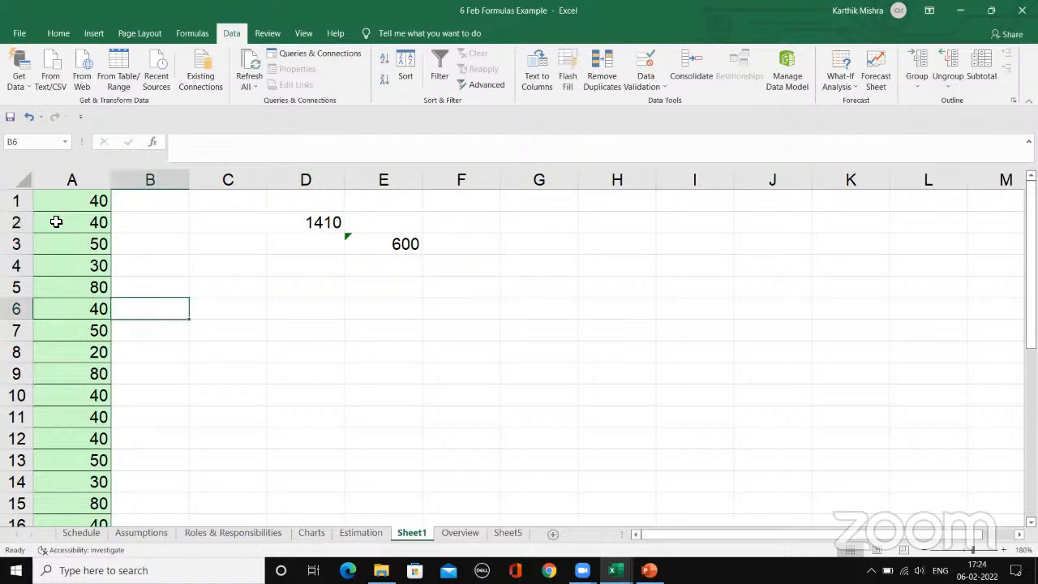
{"action": "left_click_drag", "start_coordinate": [84, 203], "coordinate": [89, 393]}
{"action": "left_click", "coordinate": [294, 354]}
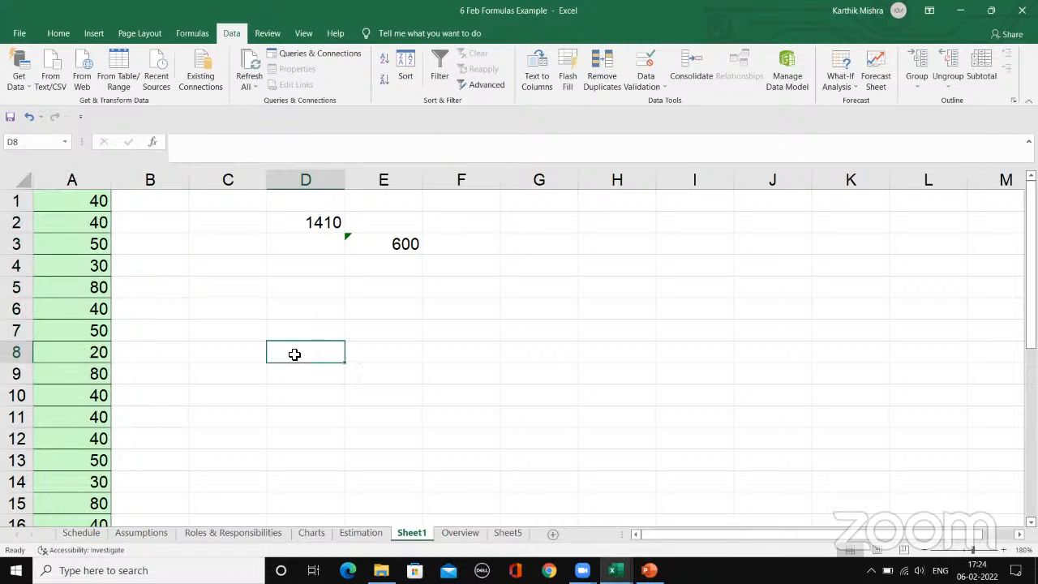
{"action": "left_click_drag", "start_coordinate": [81, 204], "coordinate": [82, 362]}
{"action": "left_click", "coordinate": [389, 244]}
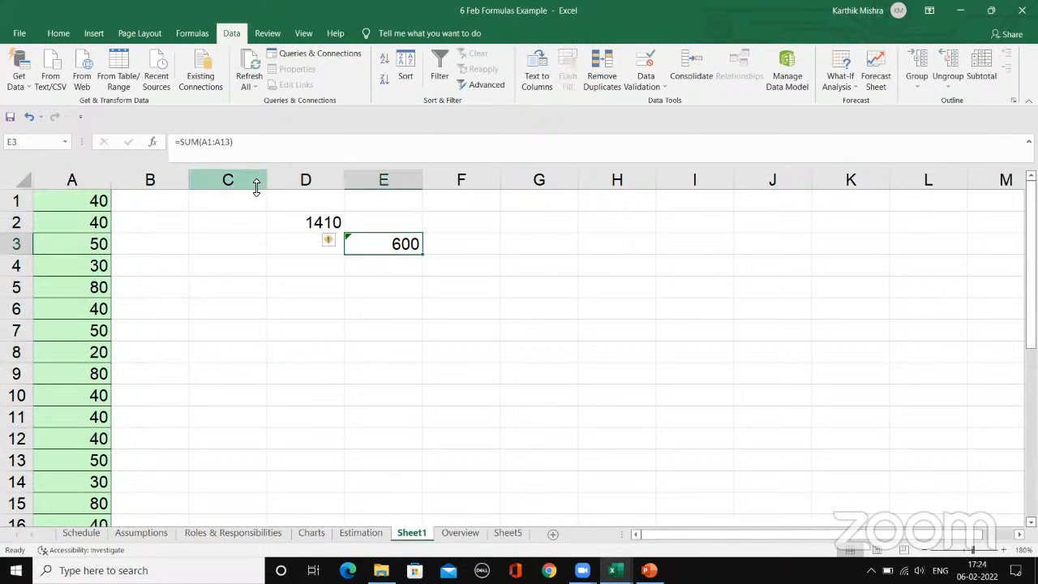
Step: Change the range in cell E3's SUM formula to A1:A20
{"action": "left_click", "coordinate": [243, 145]}
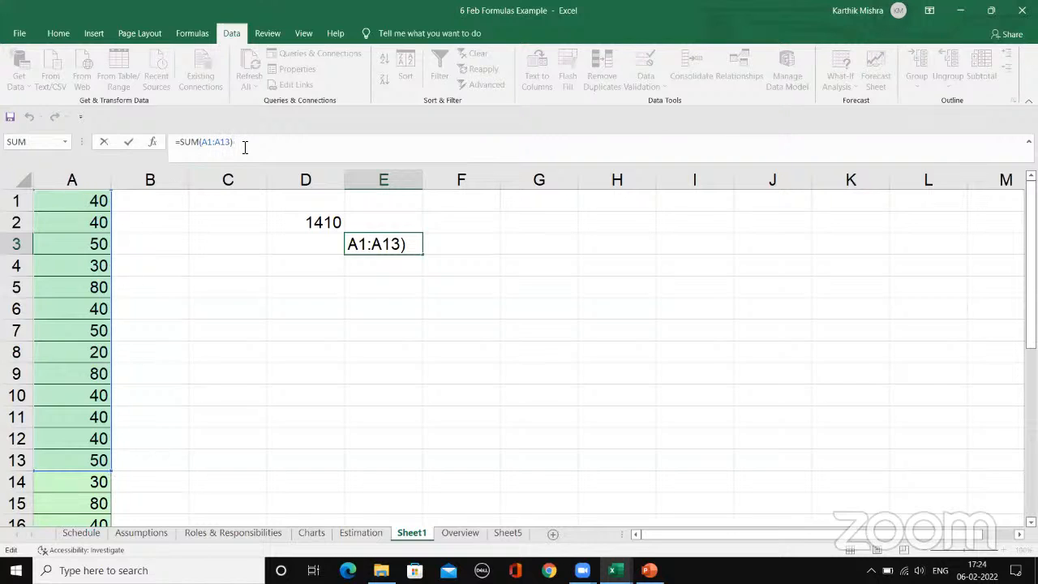
{"action": "left_click", "coordinate": [63, 198]}
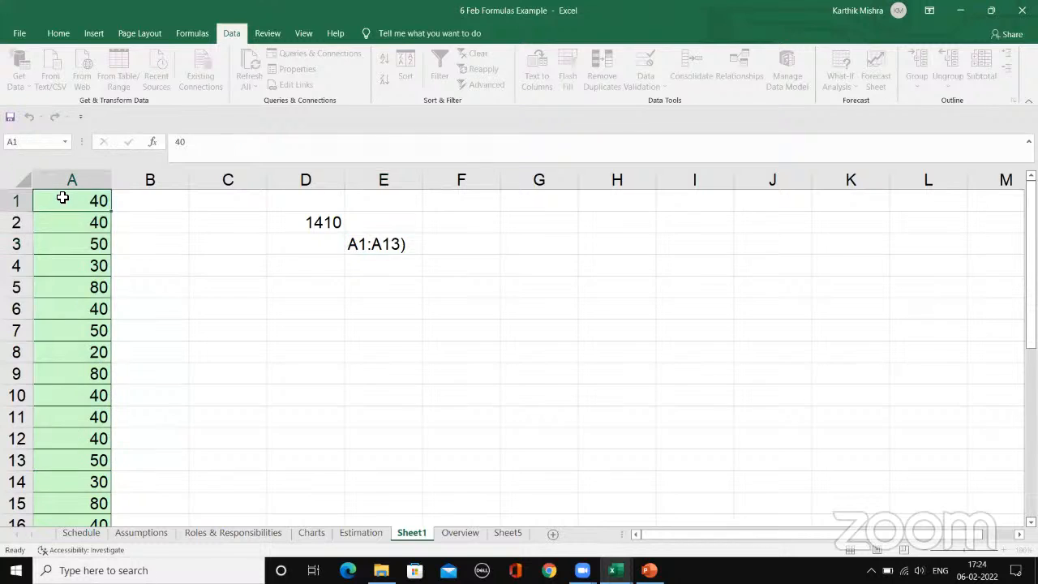
{"action": "left_click", "coordinate": [380, 244]}
{"action": "left_click", "coordinate": [255, 144]}
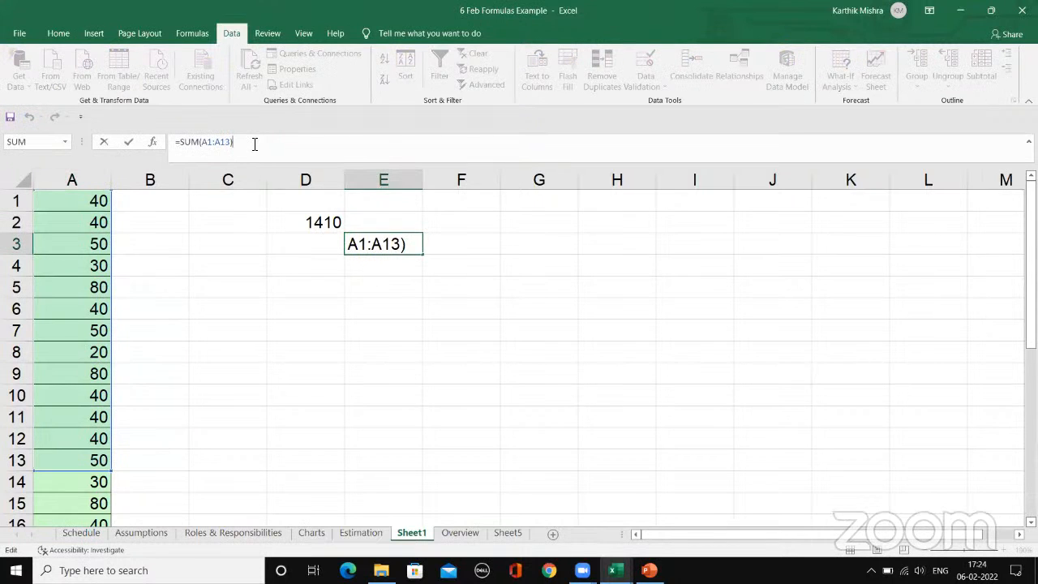
{"action": "key", "text": "BackSpace"}
{"action": "key", "text": "BackSpace"}
{"action": "key", "text": "BackSpace"}
{"action": "key", "text": "BackSpace"}
{"action": "key", "text": "BackSpace"}
{"action": "key", "text": "BackSpace"}
{"action": "key", "text": "BackSpace"}
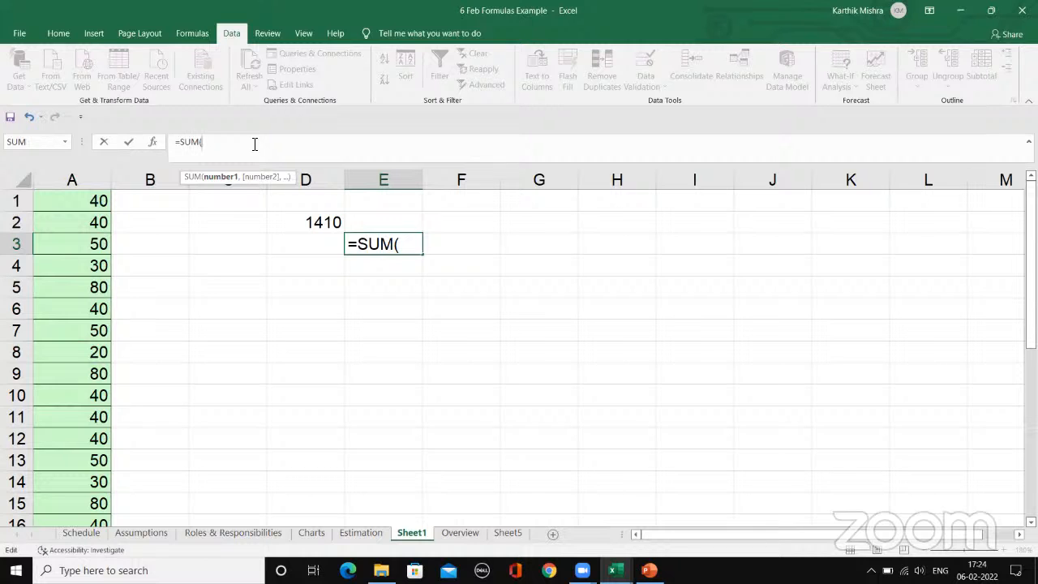
{"action": "left_click_drag", "start_coordinate": [100, 198], "coordinate": [104, 395]}
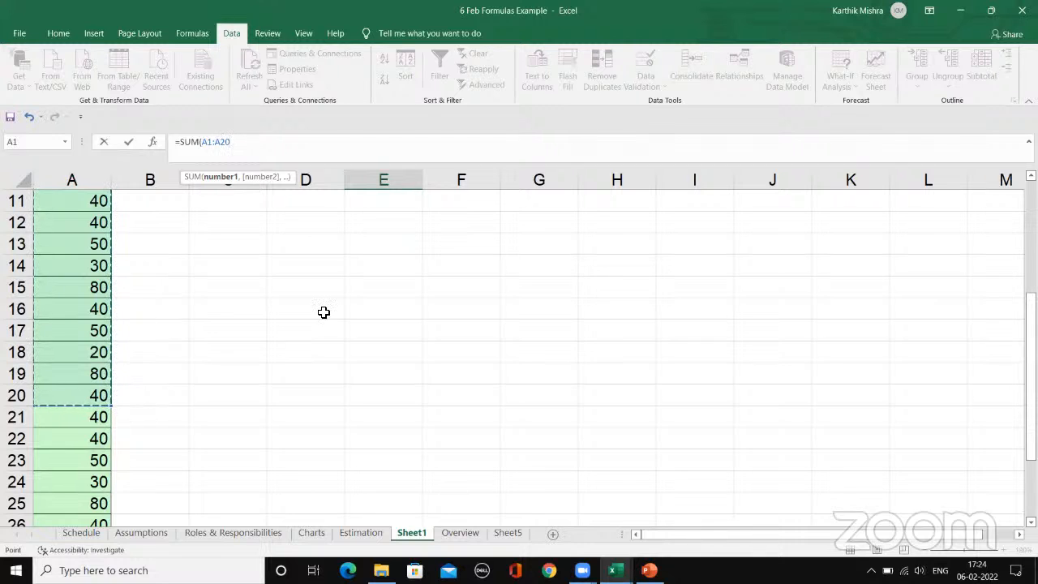
{"action": "type", "text": ")"}
{"action": "key", "text": "Return"}
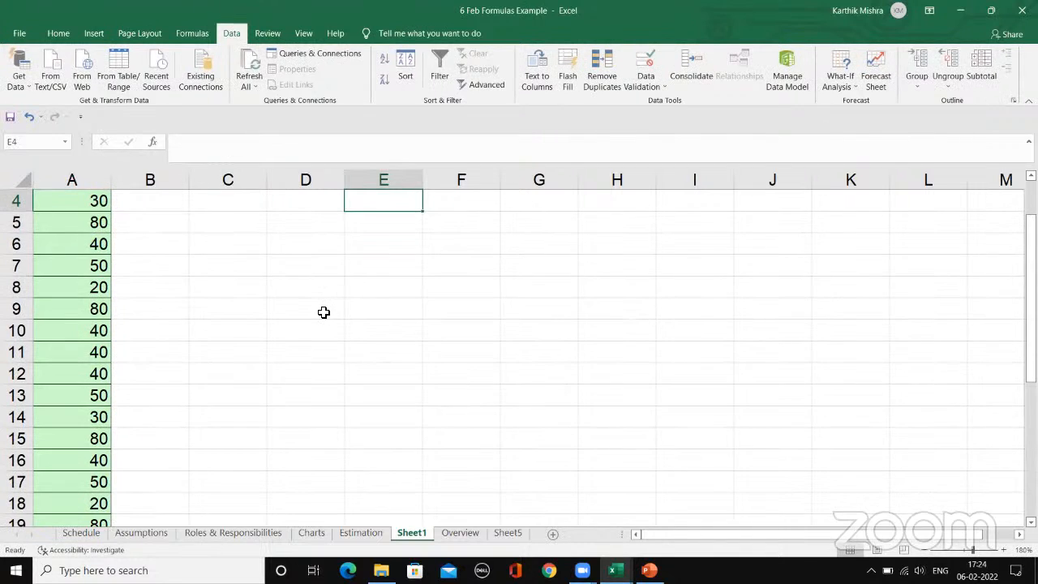
{"action": "scroll", "coordinate": [333, 312], "scroll_direction": "up", "scroll_amount": 1}
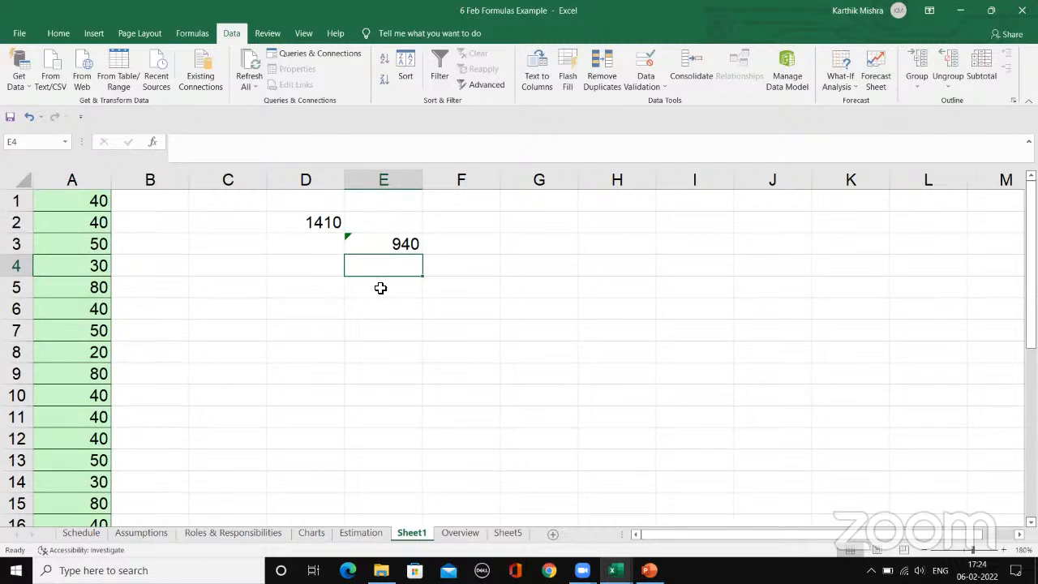
Step: Examine the fixed range in cell E3's SUM formula and the whole-column reference in cell D2's SUM formula
{"action": "left_click", "coordinate": [396, 243]}
{"action": "left_click", "coordinate": [314, 146]}
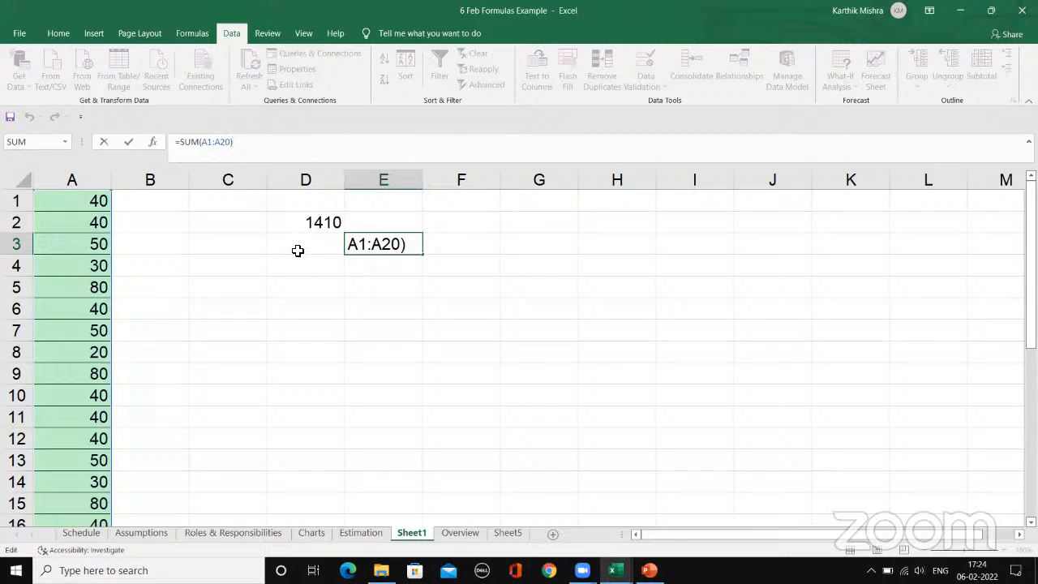
{"action": "key", "text": "Return"}
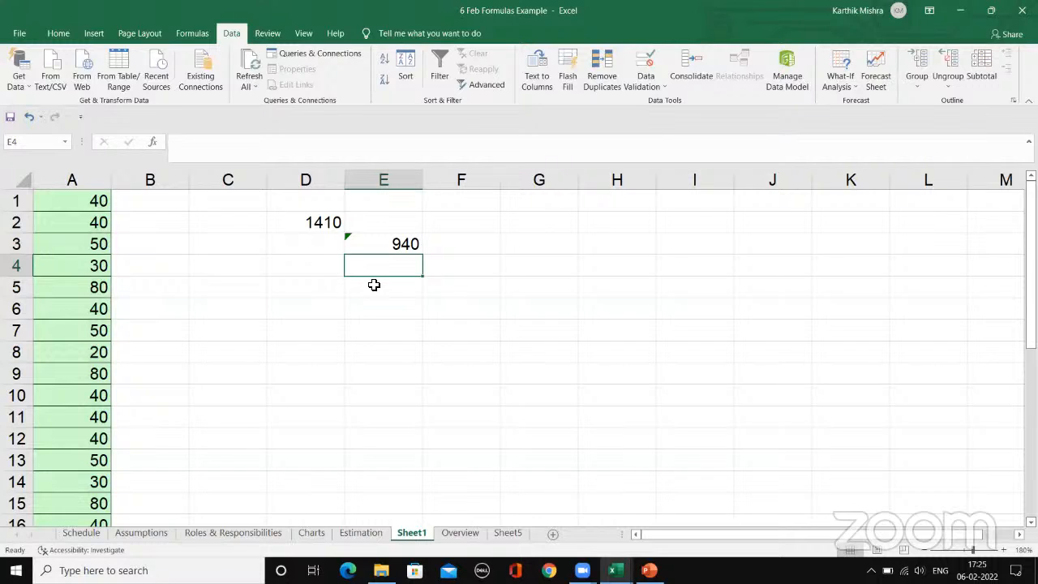
{"action": "left_click", "coordinate": [357, 244]}
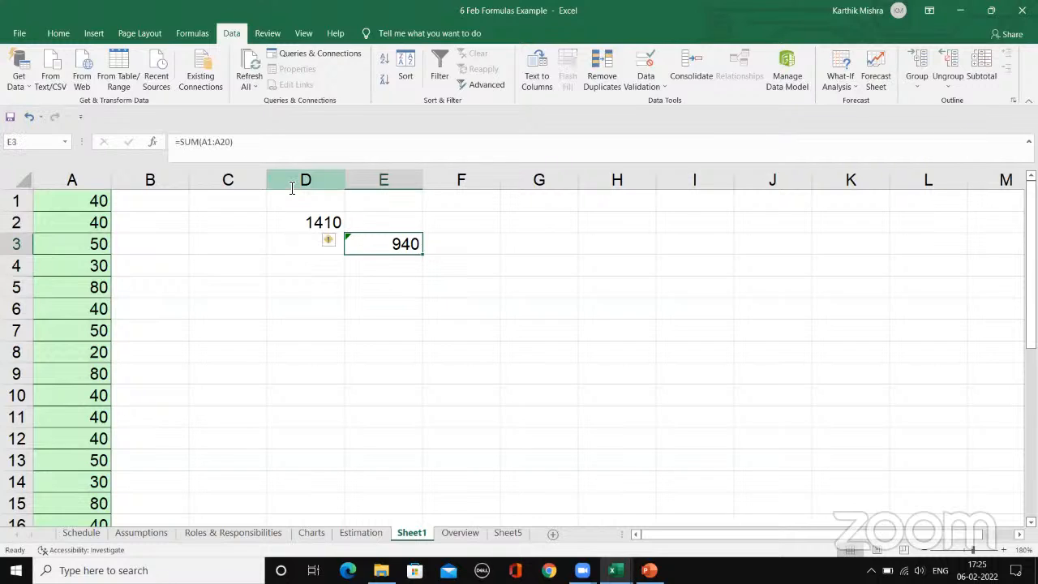
{"action": "left_click", "coordinate": [250, 143]}
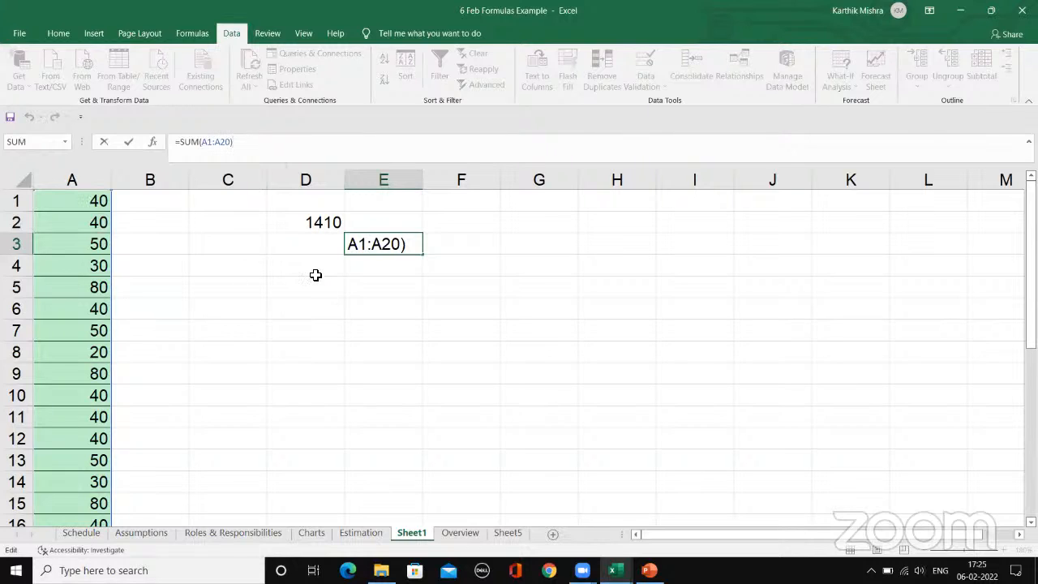
{"action": "key", "text": "Return"}
{"action": "left_click", "coordinate": [313, 218]}
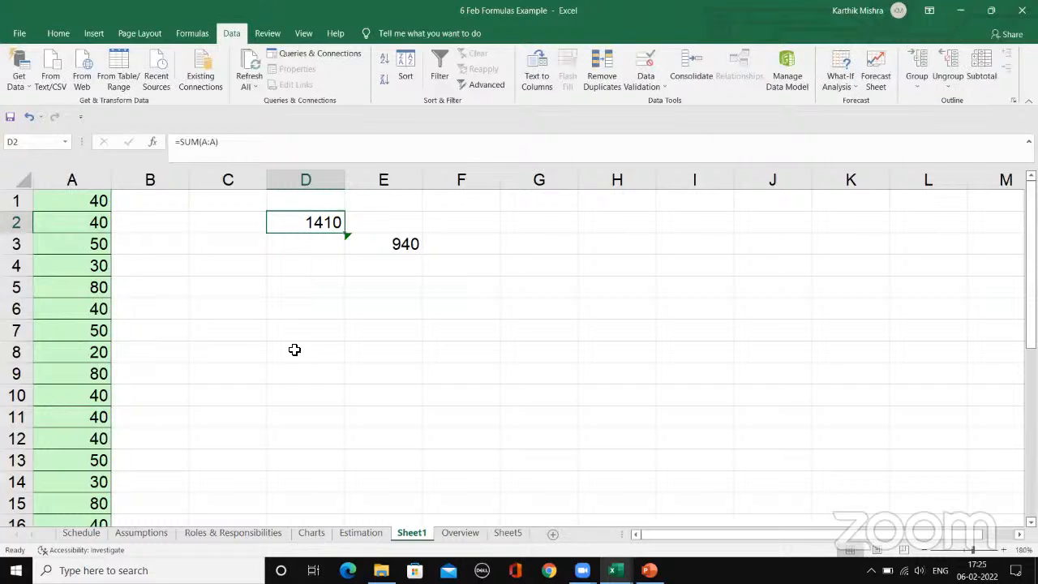
Step: Fill the value of cell A1 across the first 29 cells of row 1
{"action": "left_click", "coordinate": [73, 200]}
{"action": "left_click_drag", "start_coordinate": [114, 214], "coordinate": [885, 213]}
{"action": "left_click", "coordinate": [795, 532]}
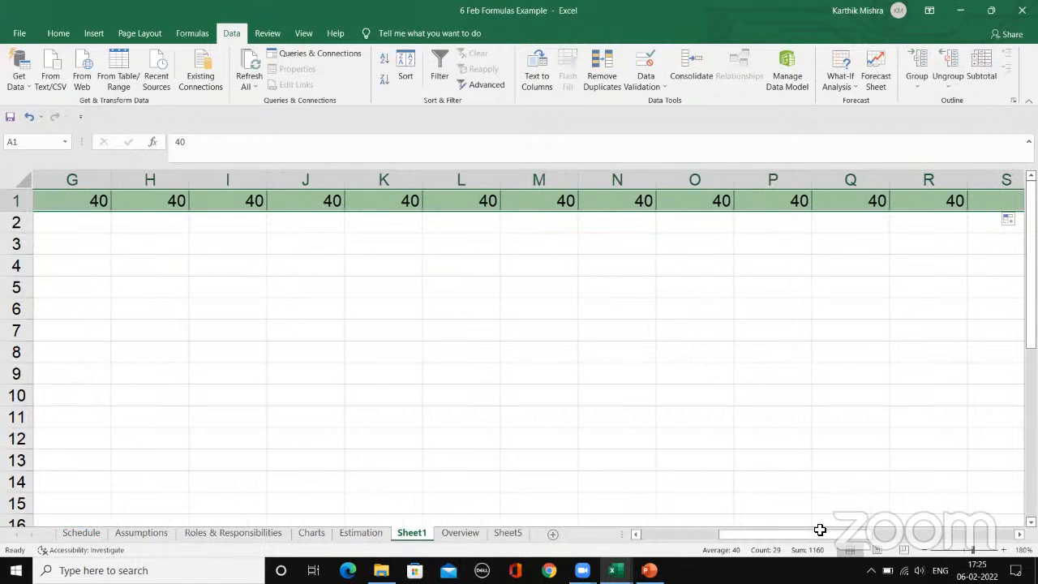
{"action": "left_click", "coordinate": [776, 535]}
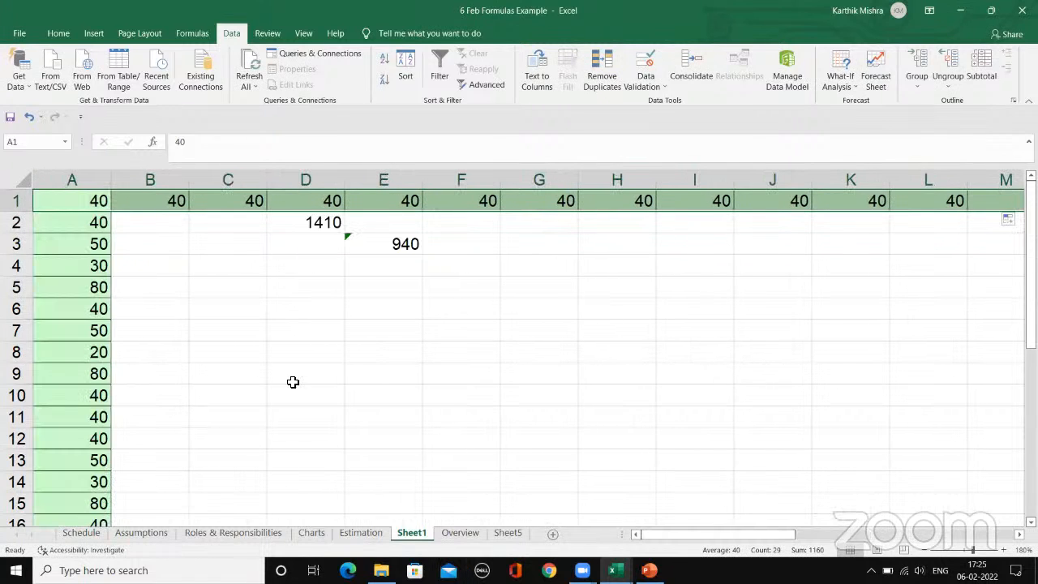
Step: Enter =SUM(1:1) in cell C7 to add all the values in row 1
{"action": "left_click", "coordinate": [224, 335]}
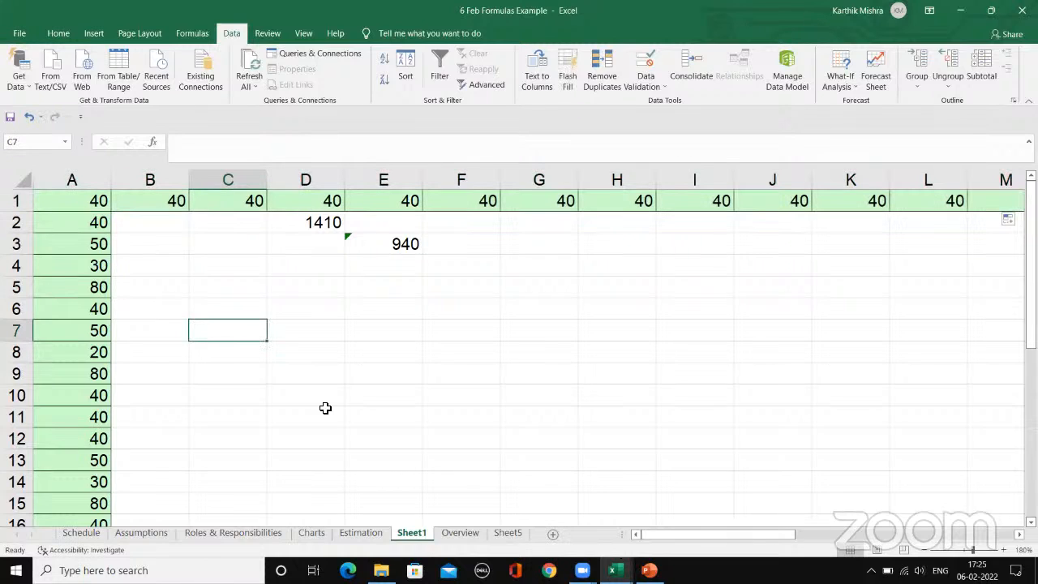
{"action": "type", "text": "=su"}
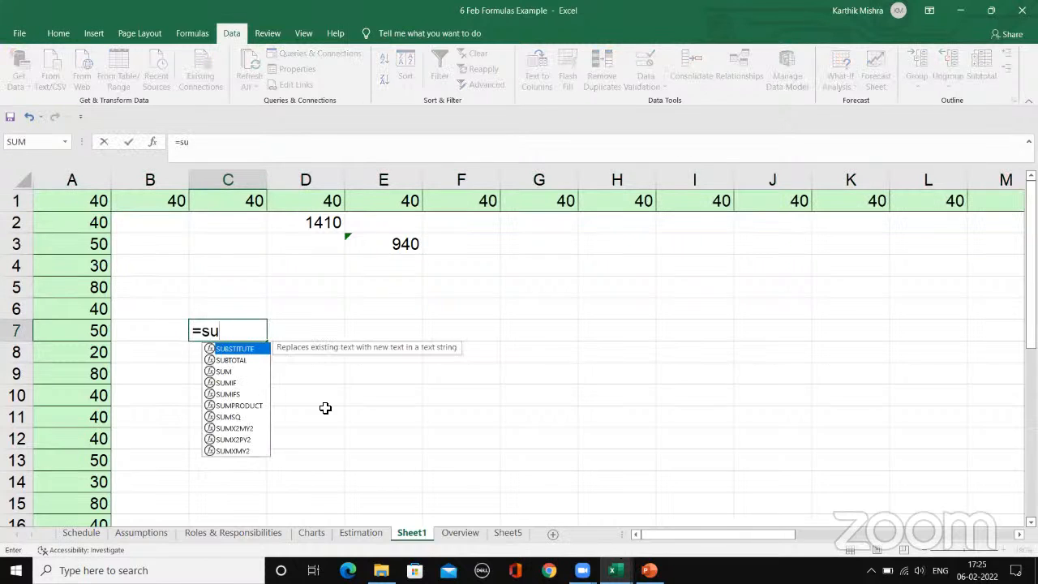
{"action": "type", "text": "m("}
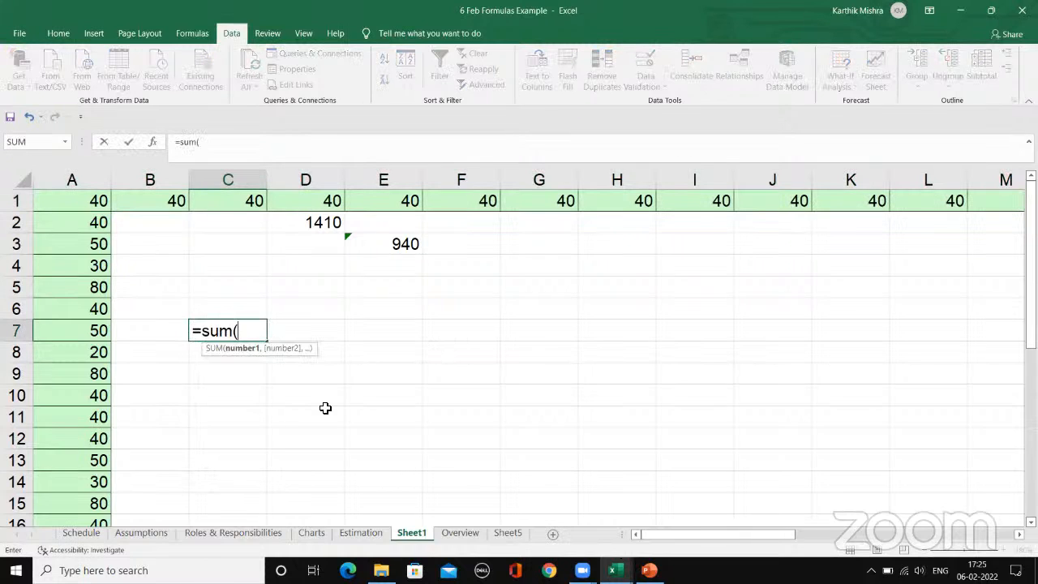
{"action": "left_click", "coordinate": [17, 201]}
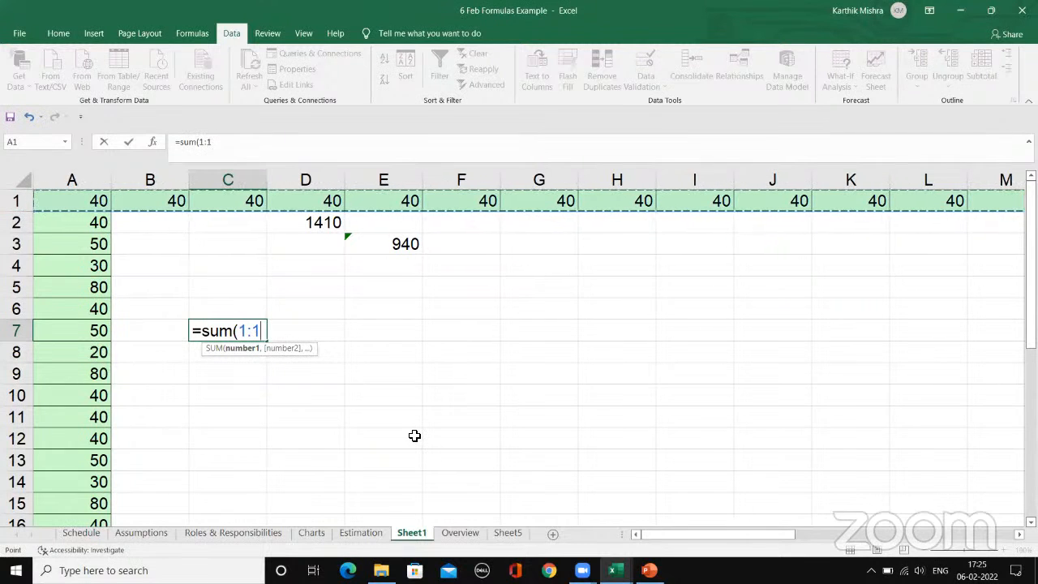
{"action": "type", "text": "("}
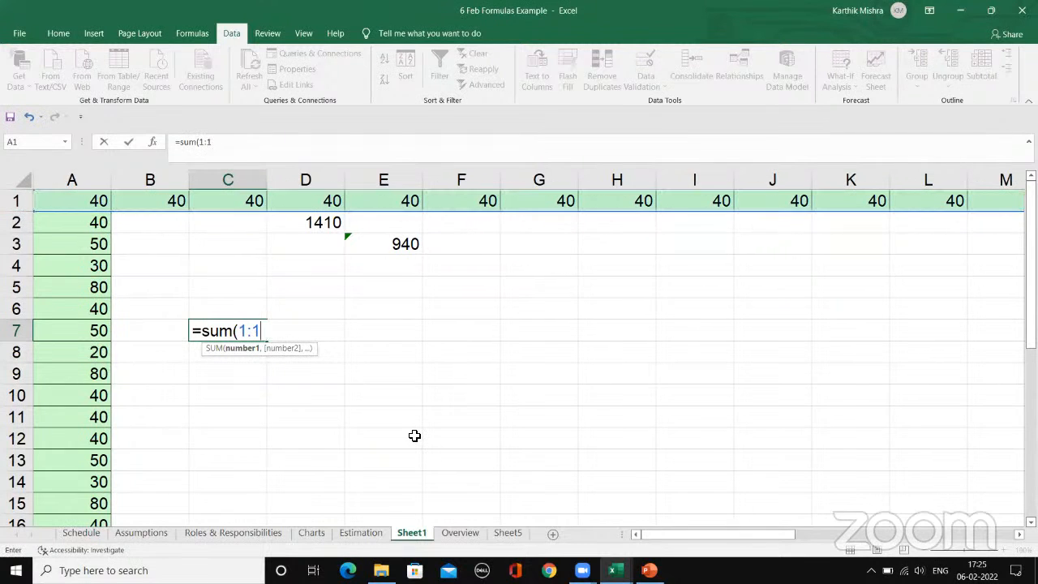
{"action": "type", "text": ")"}
{"action": "key", "text": "Return"}
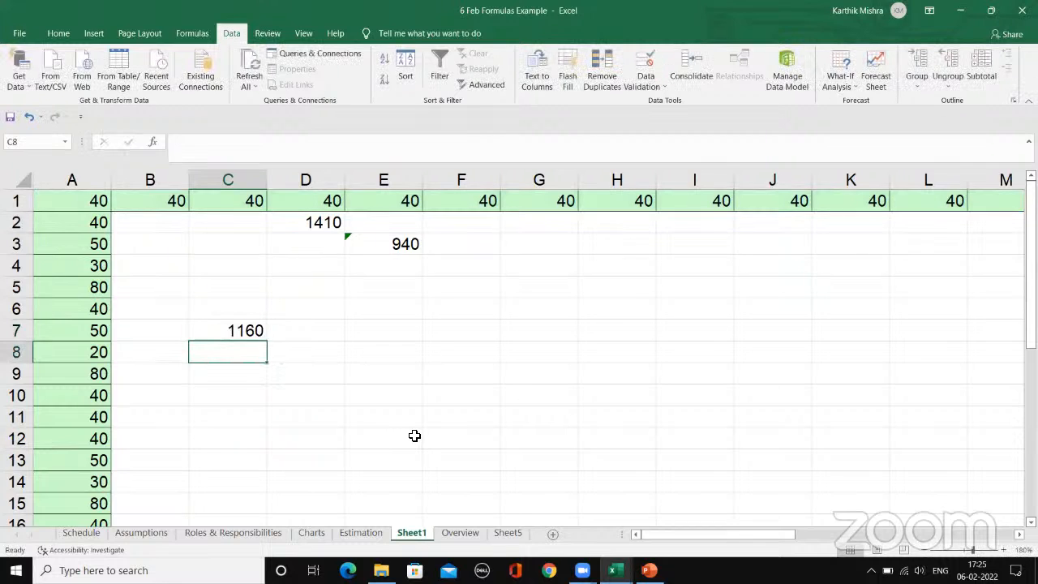
Step: Compare the row 1 sum in C7 with the ranges covered by the whole of row 1 and column A
{"action": "key", "text": "Up"}
{"action": "left_click", "coordinate": [281, 355]}
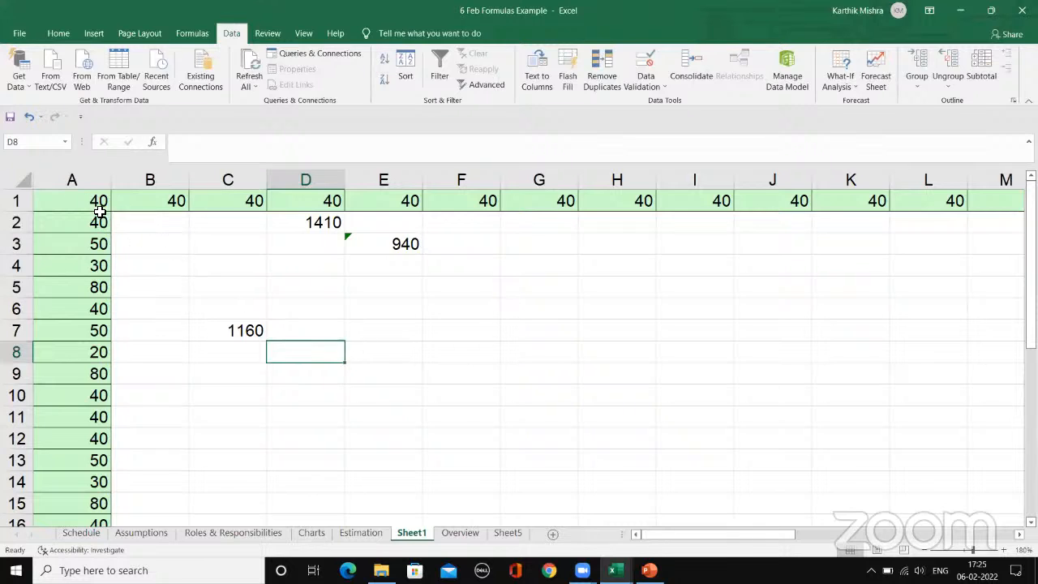
{"action": "left_click", "coordinate": [16, 200]}
{"action": "left_click", "coordinate": [91, 179]}
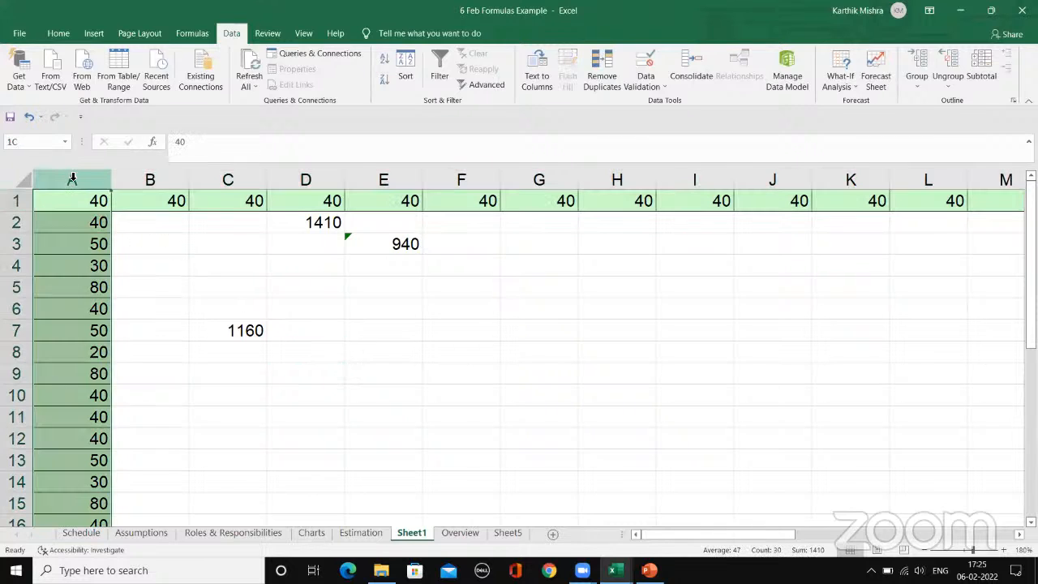
{"action": "left_click", "coordinate": [215, 236]}
{"action": "left_click_drag", "start_coordinate": [91, 213], "coordinate": [58, 394]}
{"action": "left_click", "coordinate": [378, 327]}
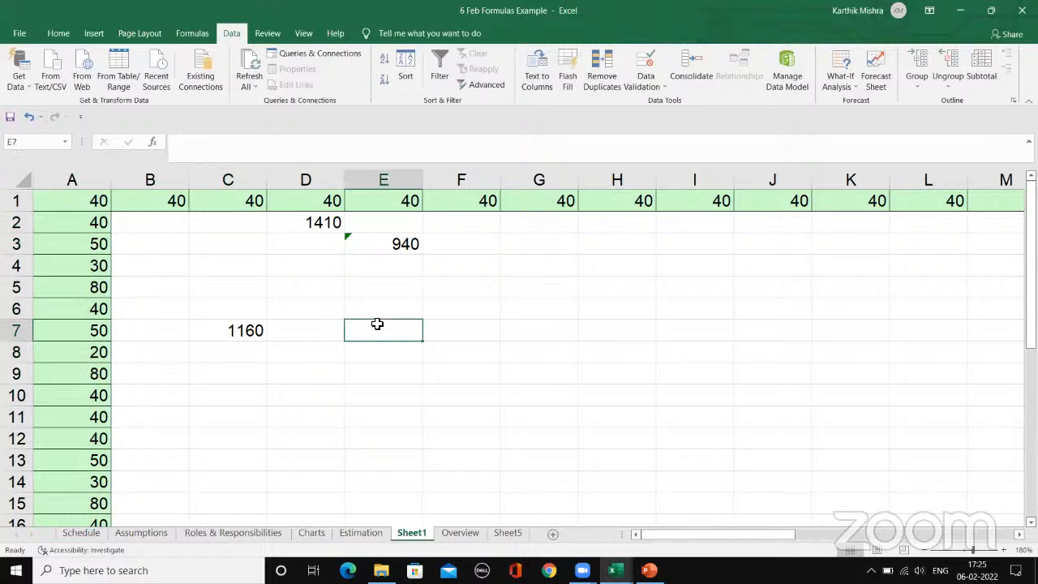
Step: Open the Estimation sheet and examine the SUM formula for the Design column's Sub Totals in cell C32
{"action": "mouse_move", "coordinate": [614, 570]}
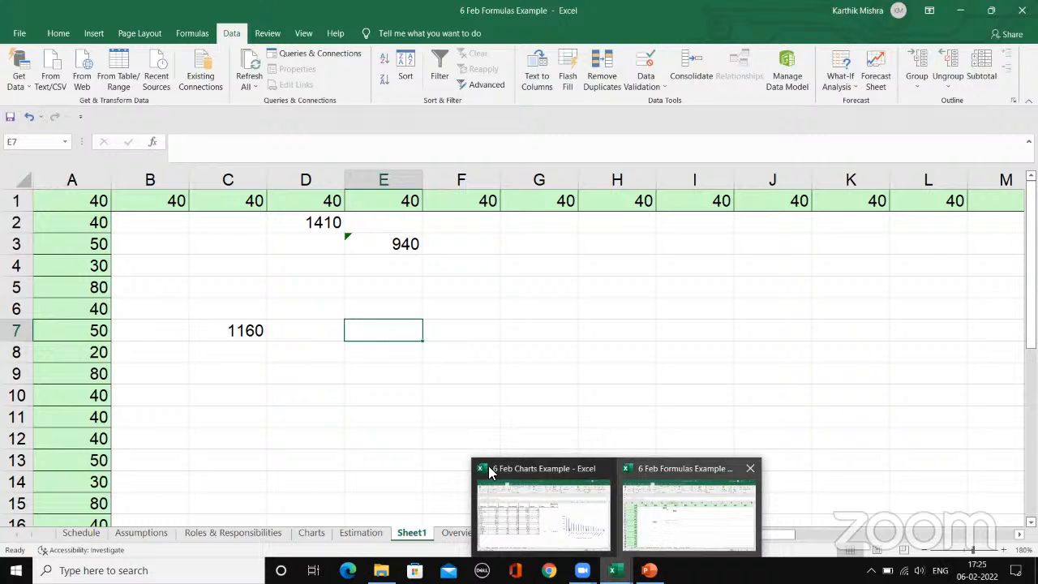
{"action": "left_click", "coordinate": [289, 417]}
{"action": "left_click", "coordinate": [311, 532]}
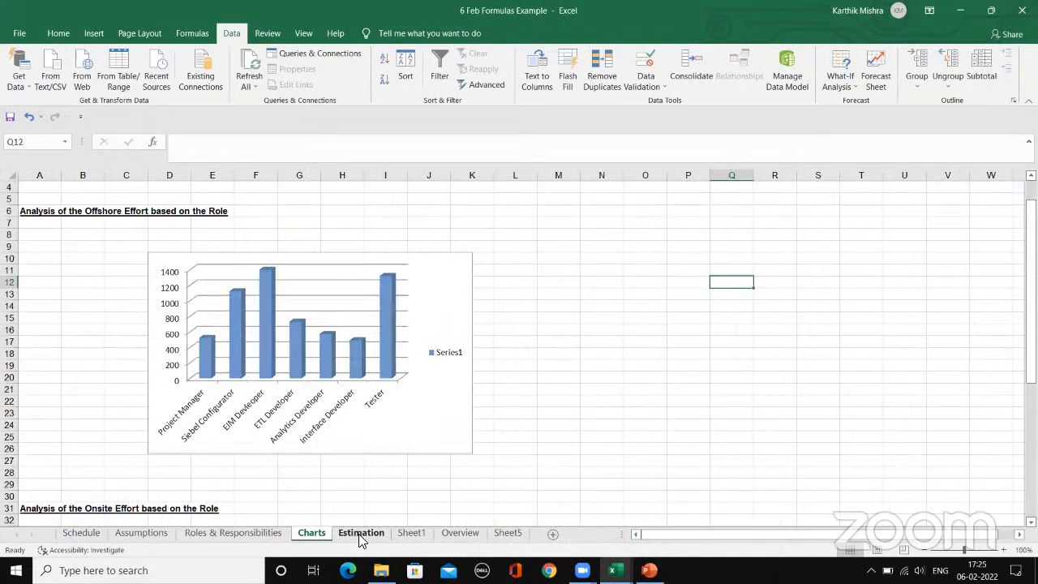
{"action": "left_click", "coordinate": [361, 532]}
{"action": "left_click", "coordinate": [385, 259]}
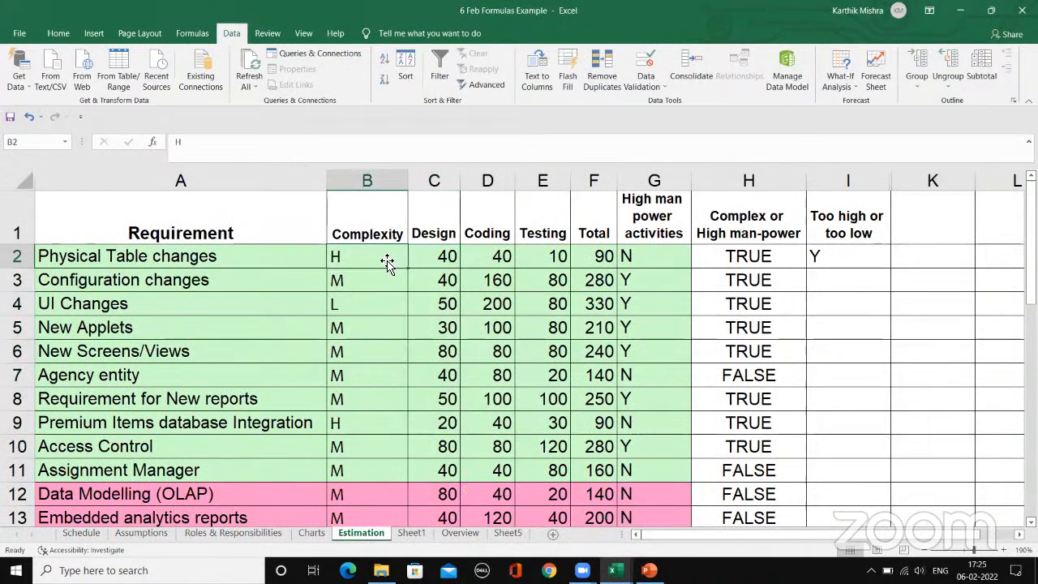
{"action": "left_click", "coordinate": [436, 257]}
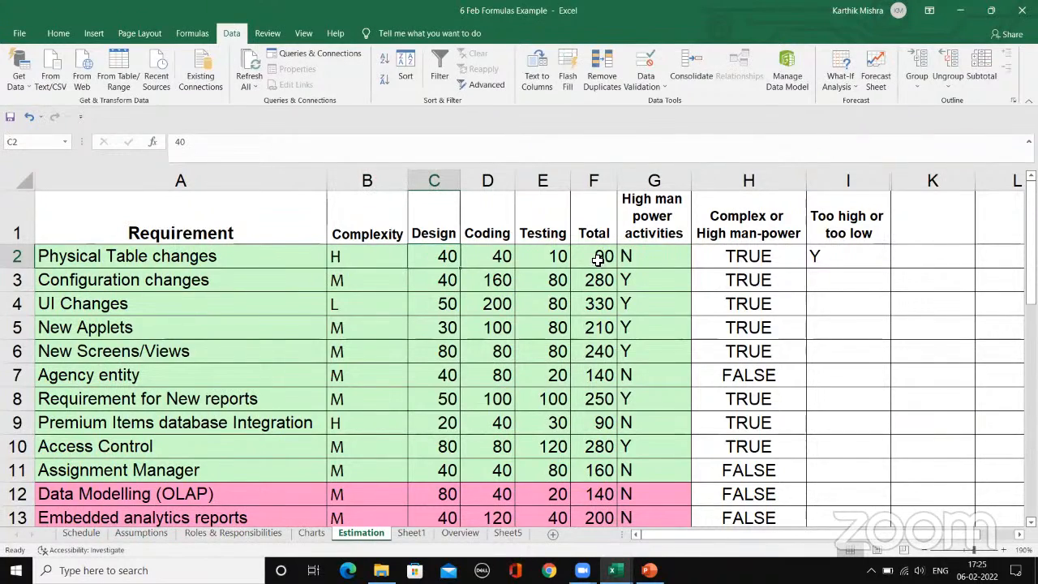
{"action": "scroll", "coordinate": [515, 320], "scroll_direction": "down", "scroll_amount": 3}
{"action": "scroll", "coordinate": [515, 320], "scroll_direction": "down", "scroll_amount": 5}
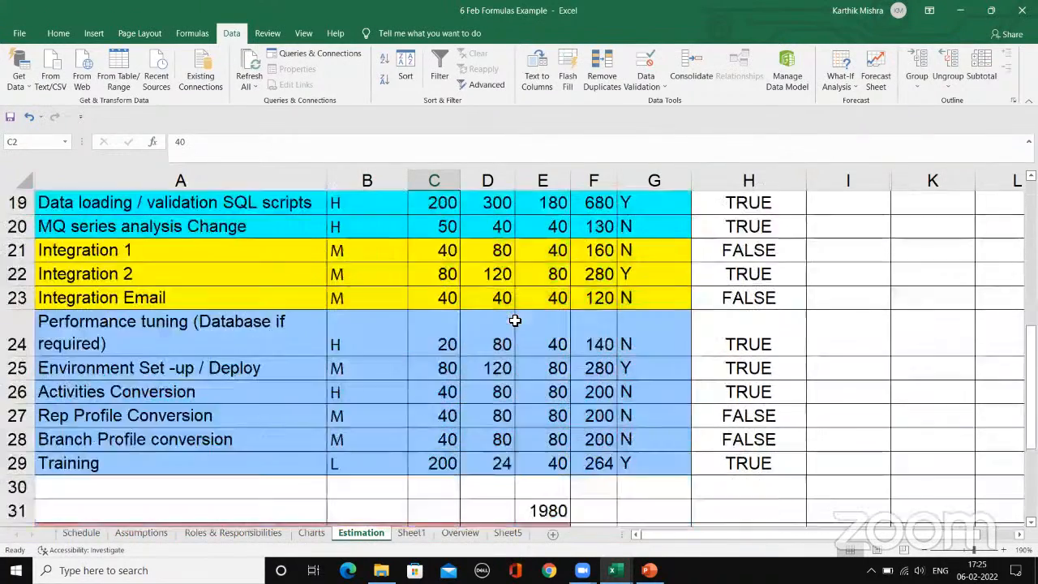
{"action": "left_click", "coordinate": [423, 374]}
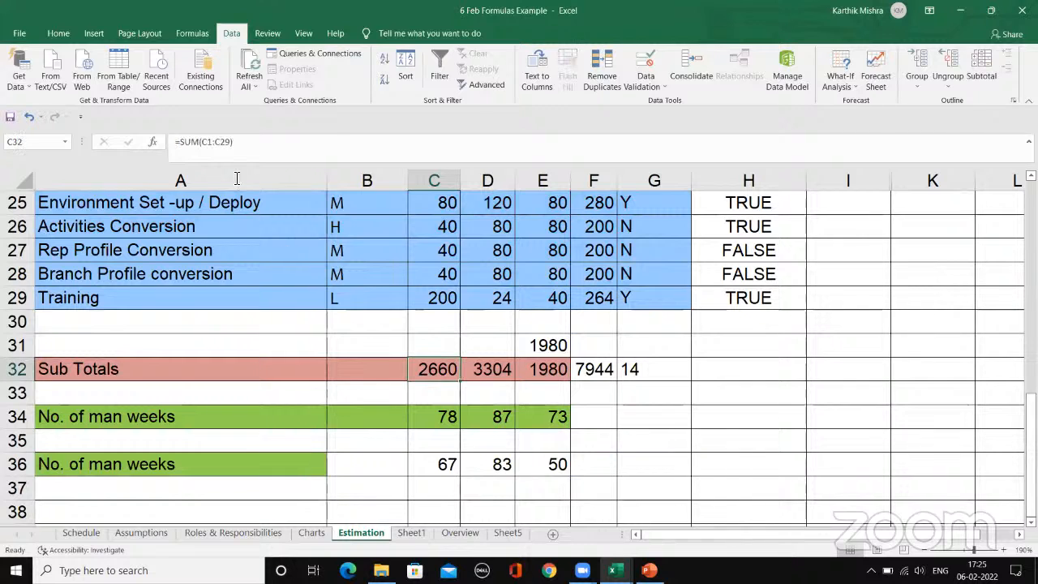
{"action": "left_click", "coordinate": [241, 142]}
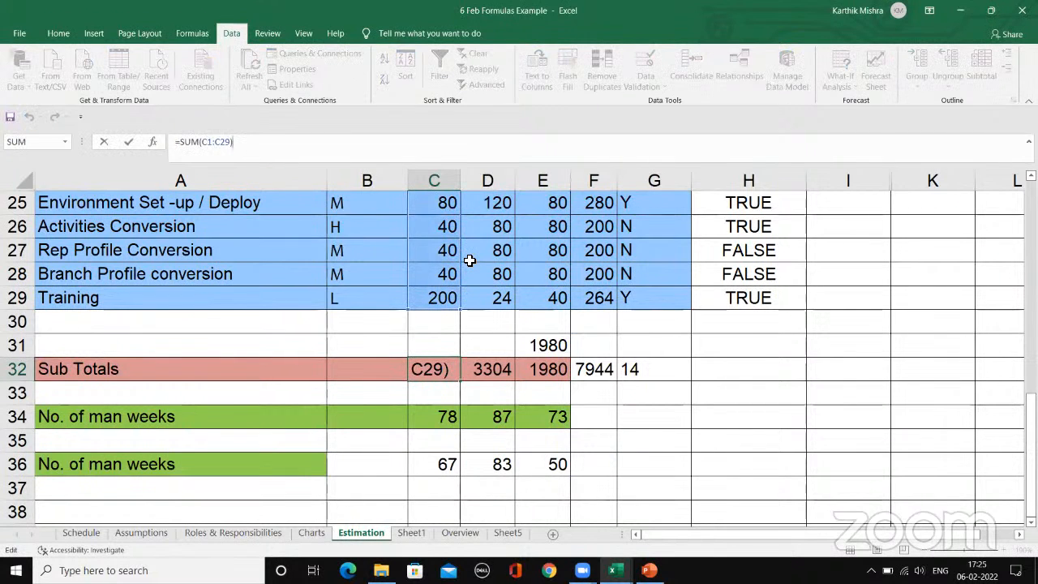
{"action": "key", "text": "Return"}
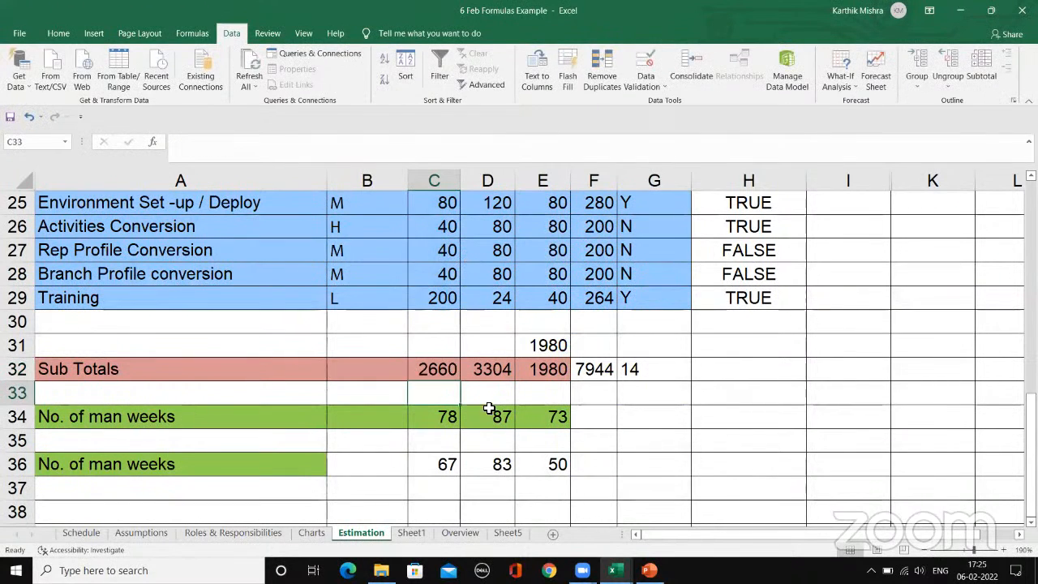
Step: Clear the Coding and Testing subtotals in cells D32:E32 of the Sub Totals row
{"action": "left_click_drag", "start_coordinate": [496, 375], "coordinate": [543, 376]}
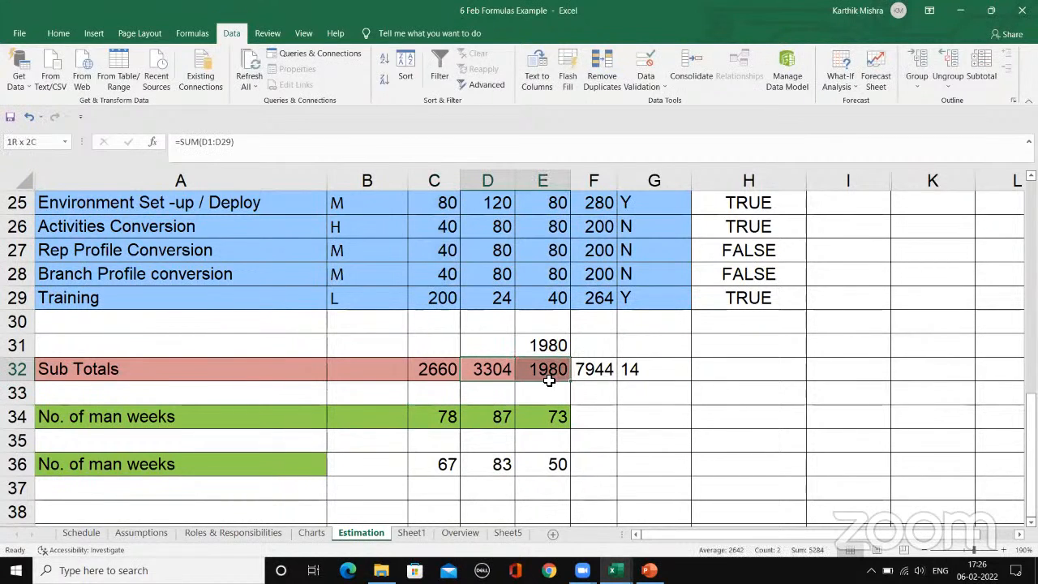
{"action": "key", "text": "Delete"}
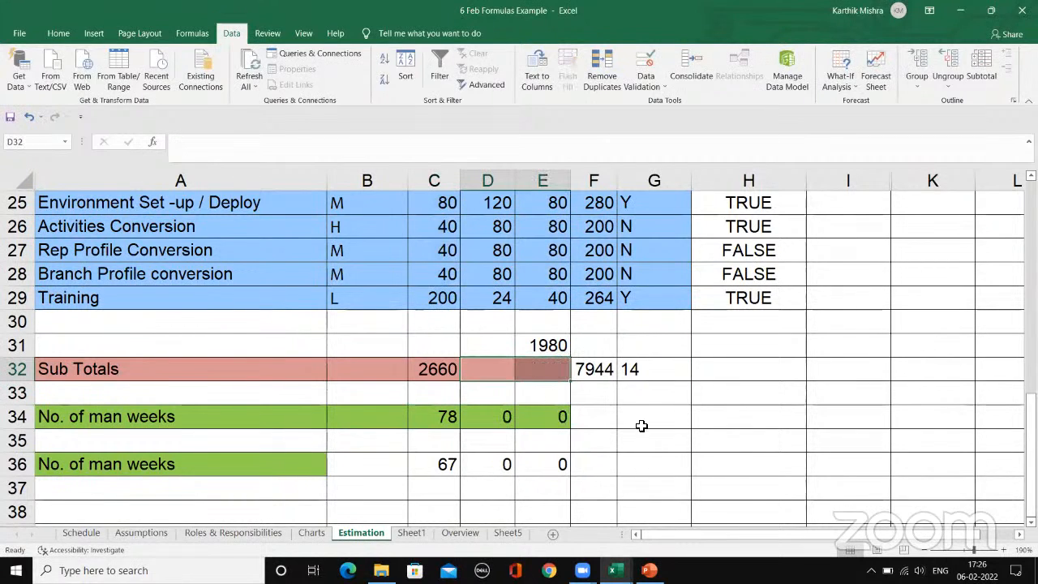
{"action": "left_click", "coordinate": [636, 391]}
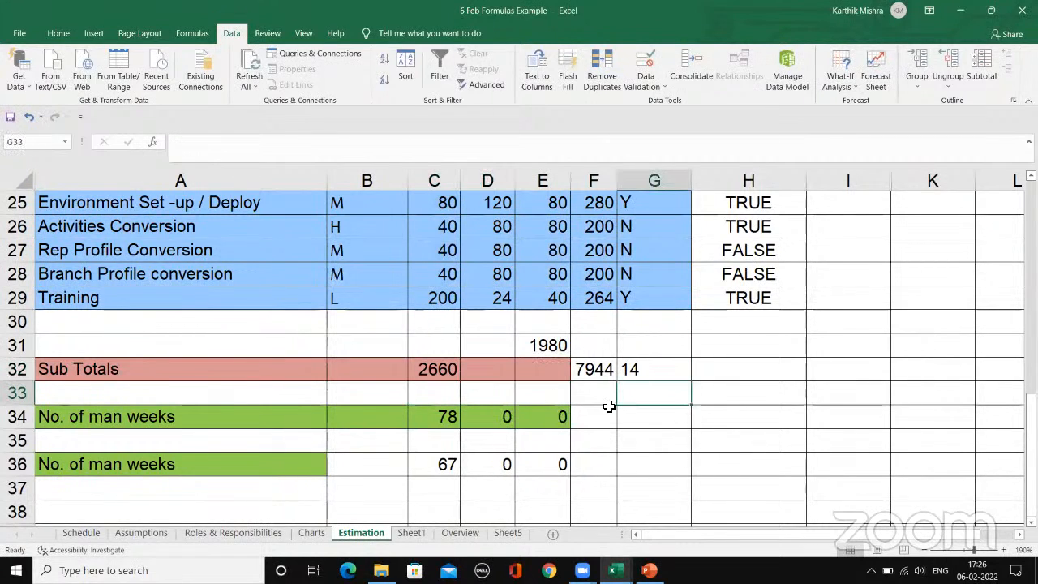
Step: Check which cells the SUM formula in C32 adds up
{"action": "left_click", "coordinate": [439, 367]}
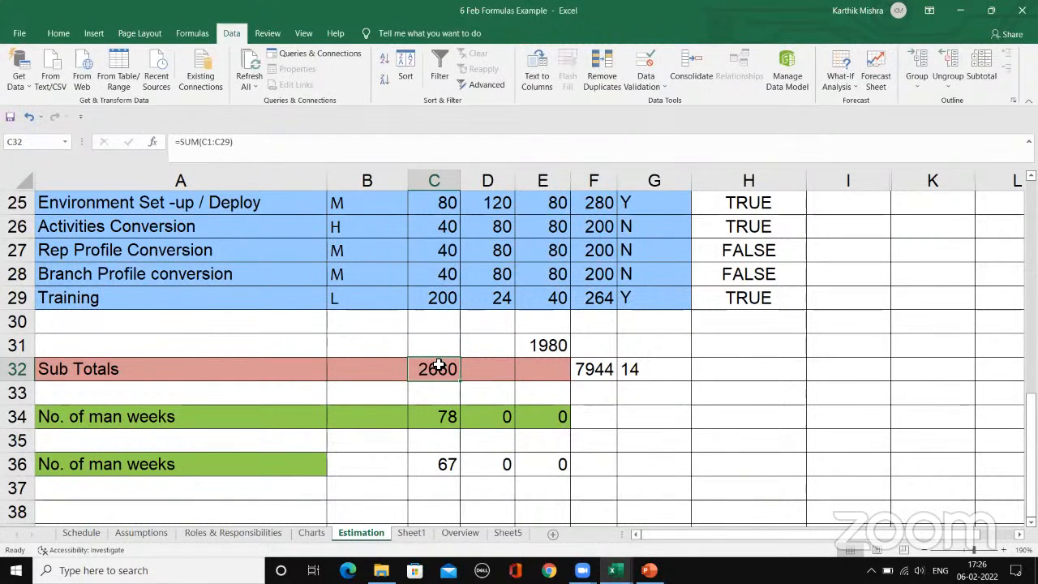
{"action": "left_click", "coordinate": [316, 138]}
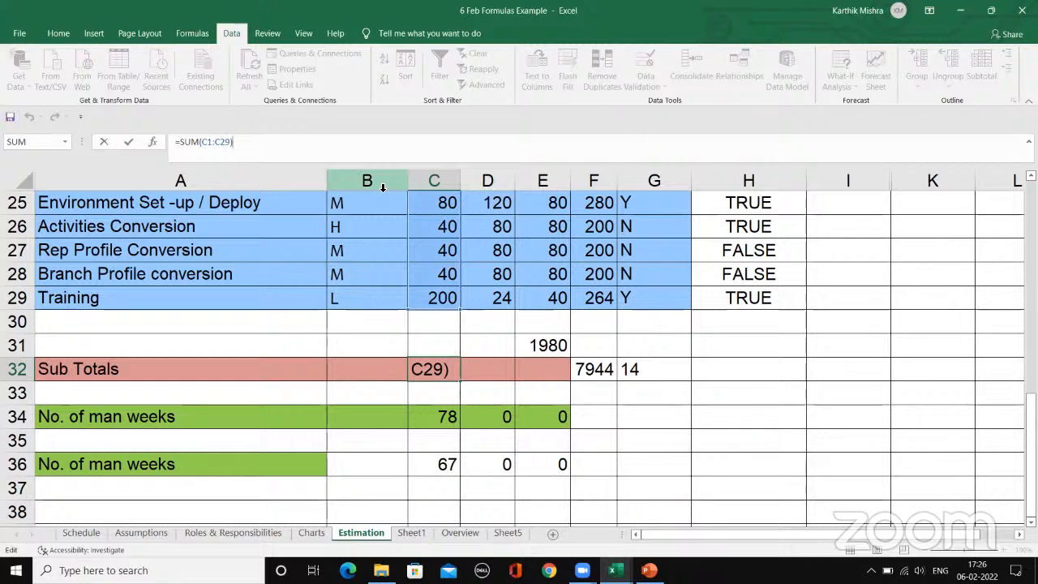
{"action": "key", "text": "Return"}
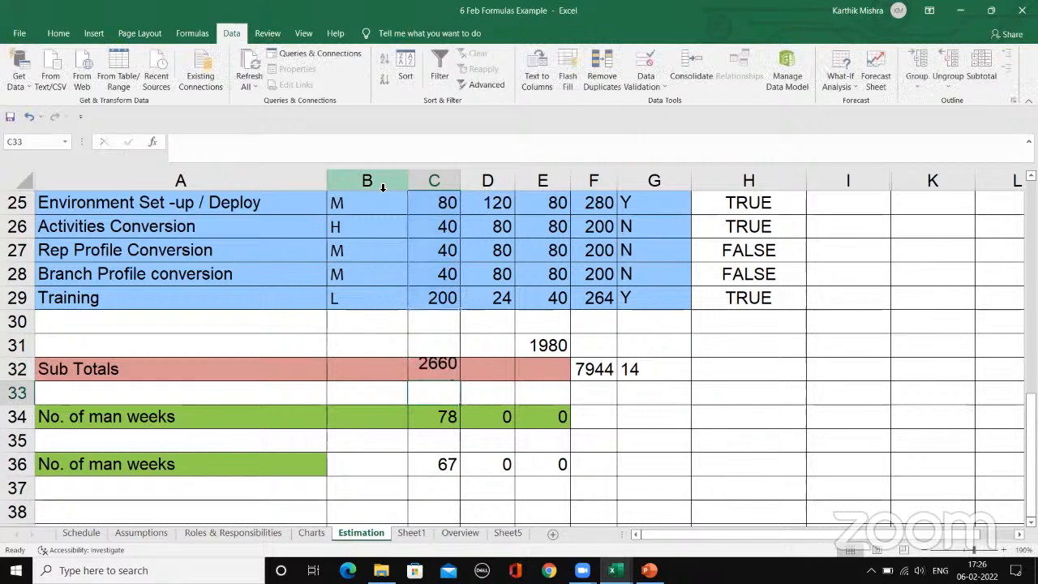
Step: Fill the SUM formula from C32 across to D32 and E32 in the Sub Totals row
{"action": "left_click", "coordinate": [475, 366]}
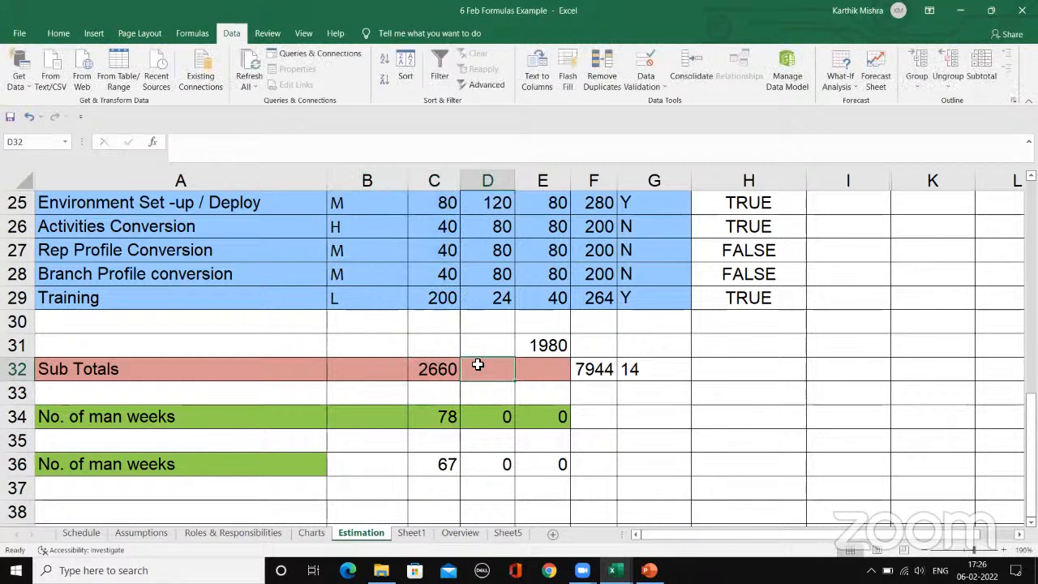
{"action": "left_click", "coordinate": [566, 370]}
{"action": "left_click", "coordinate": [496, 371]}
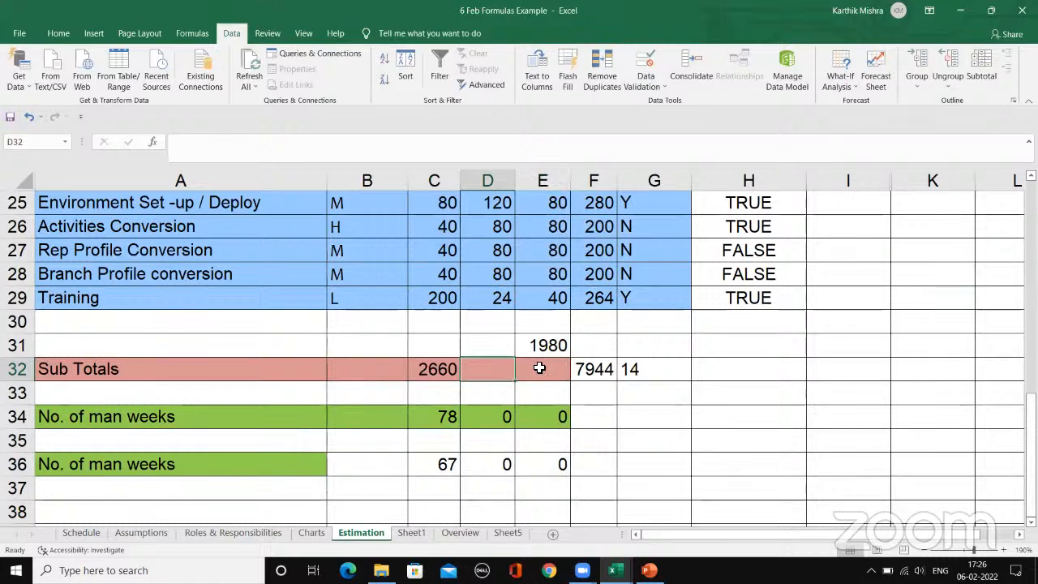
{"action": "left_click", "coordinate": [537, 368]}
{"action": "left_click", "coordinate": [495, 371]}
{"action": "left_click", "coordinate": [548, 369]}
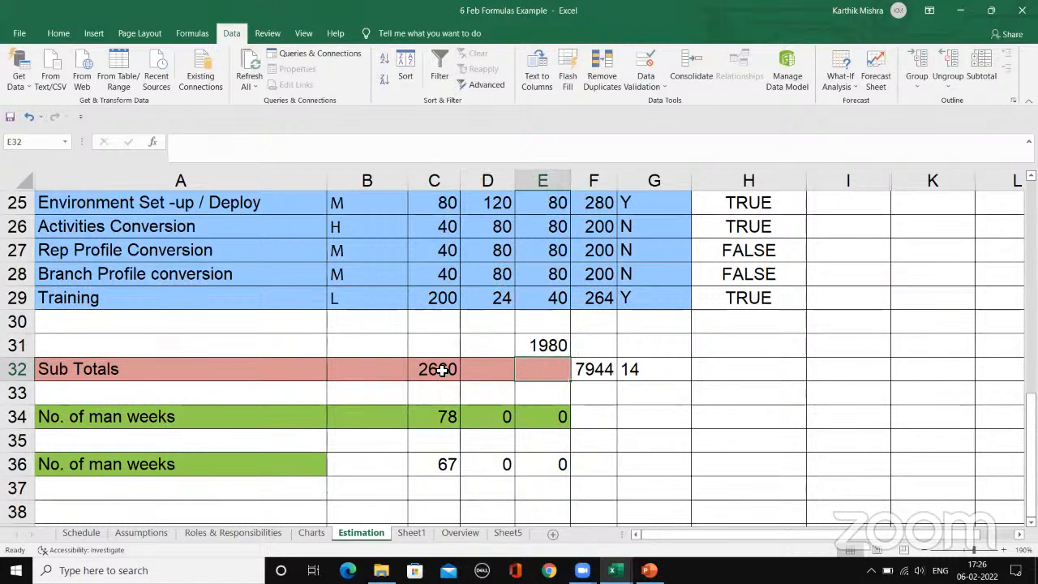
{"action": "left_click", "coordinate": [442, 370]}
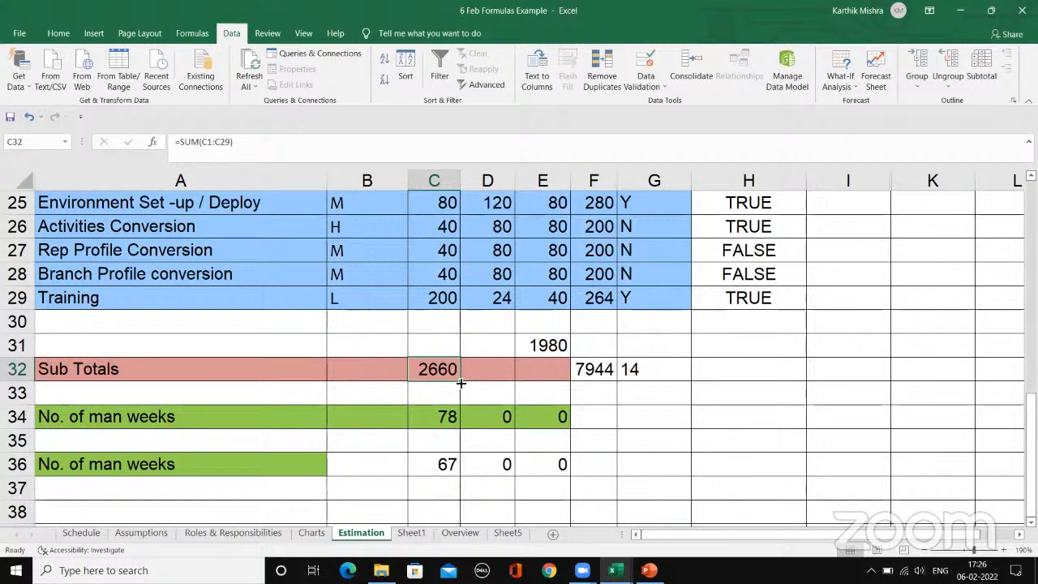
{"action": "left_click_drag", "start_coordinate": [461, 382], "coordinate": [578, 388]}
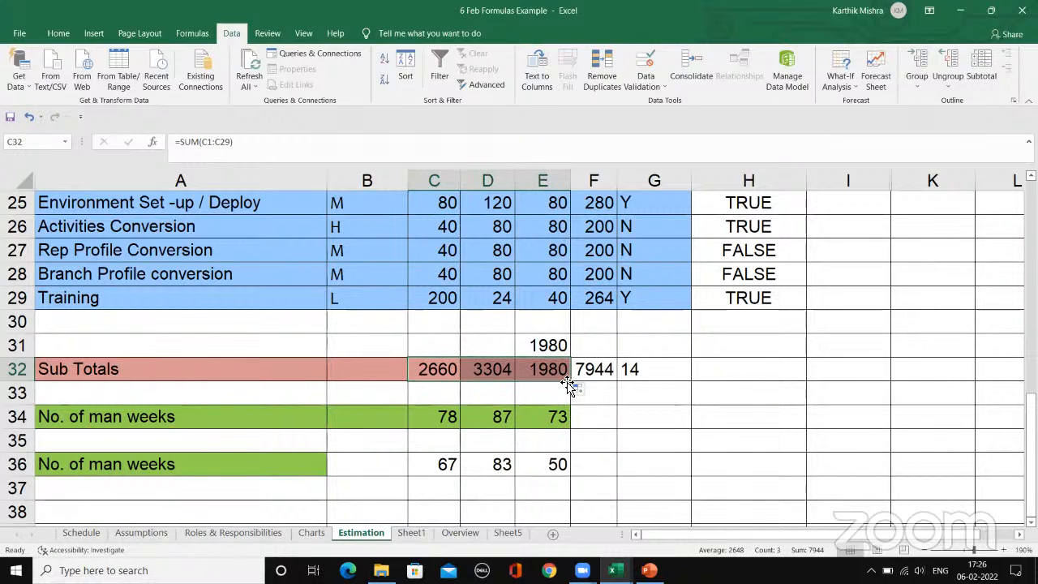
Step: Compare the column references in the SUM formulas of cells C32 and D32
{"action": "left_click", "coordinate": [445, 376]}
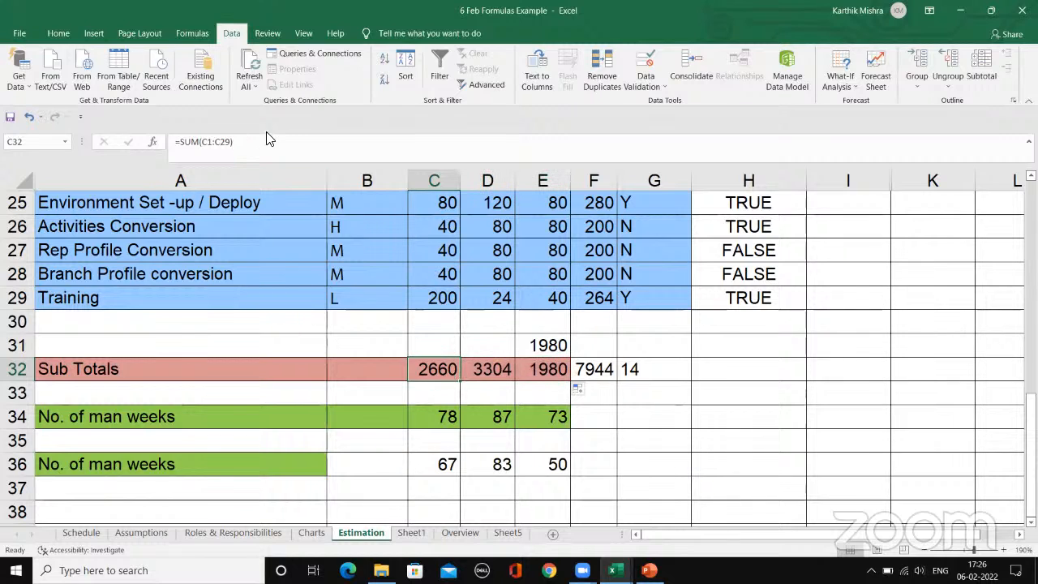
{"action": "left_click", "coordinate": [244, 148]}
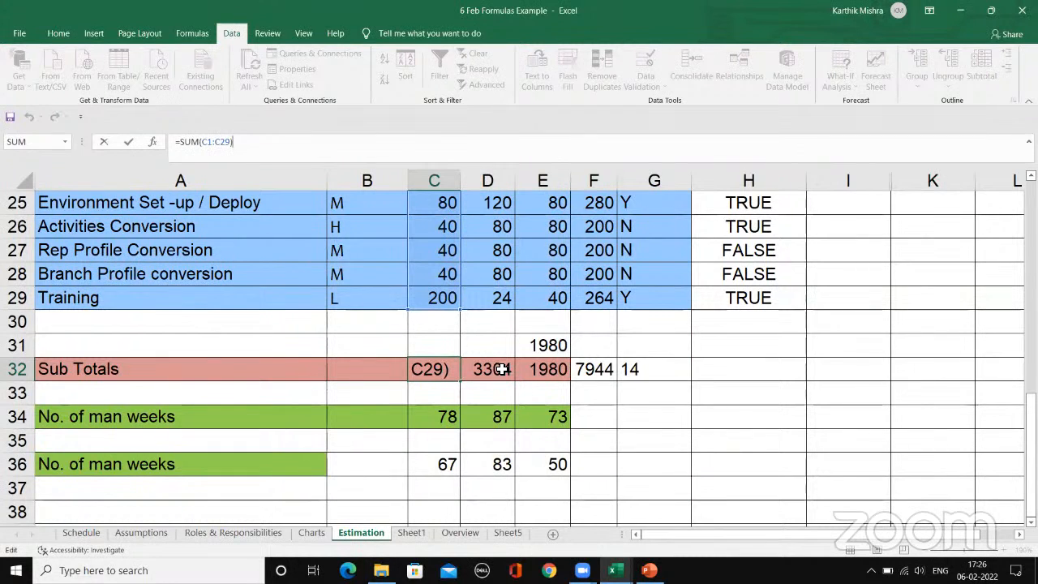
{"action": "left_click", "coordinate": [502, 369]}
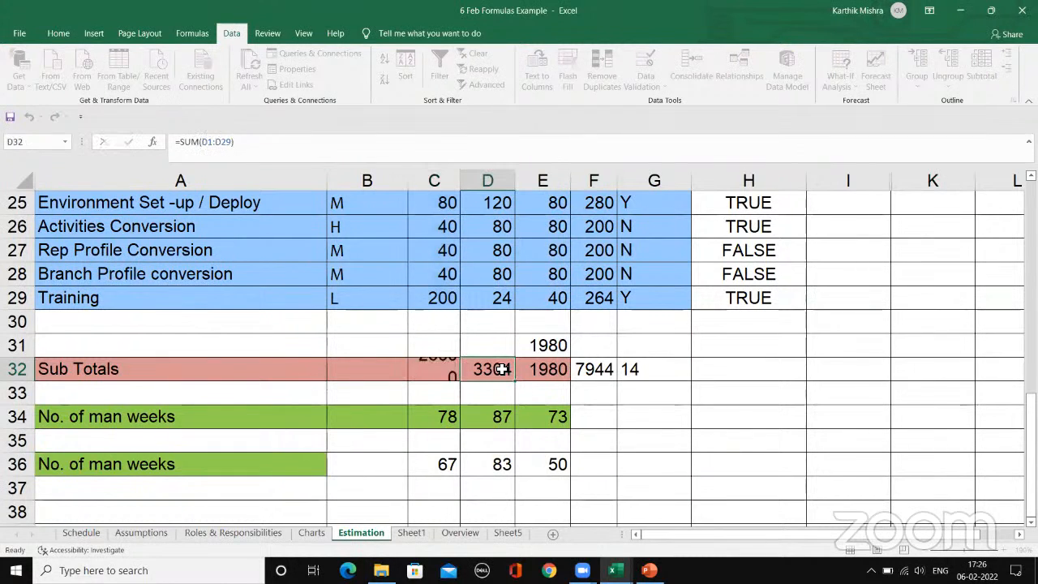
{"action": "left_click", "coordinate": [260, 148]}
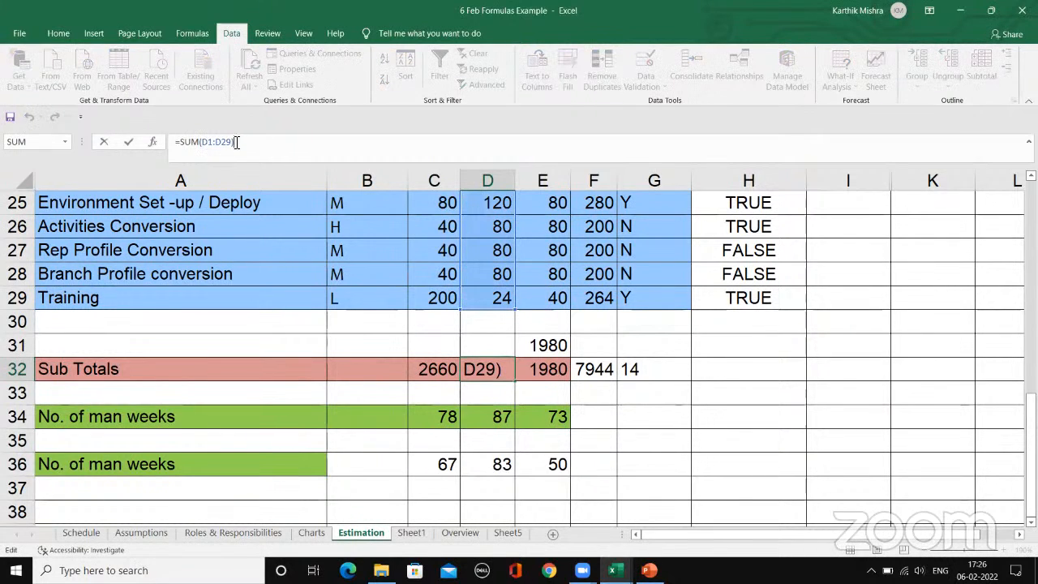
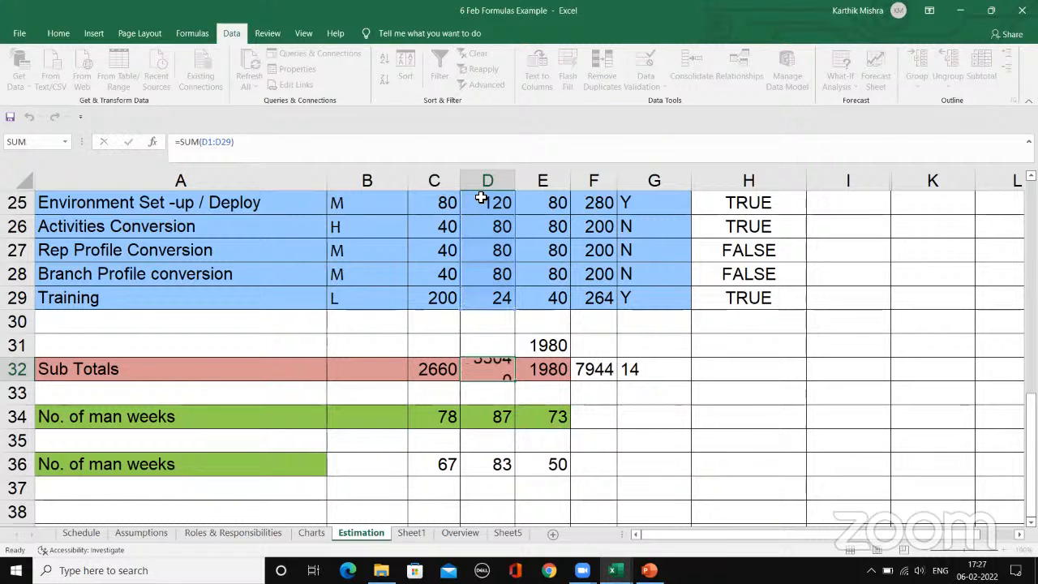
Step: Check which cells the SUM formula in E32 of the Sub Totals row adds up
{"action": "key", "text": "Return"}
{"action": "left_click", "coordinate": [563, 370]}
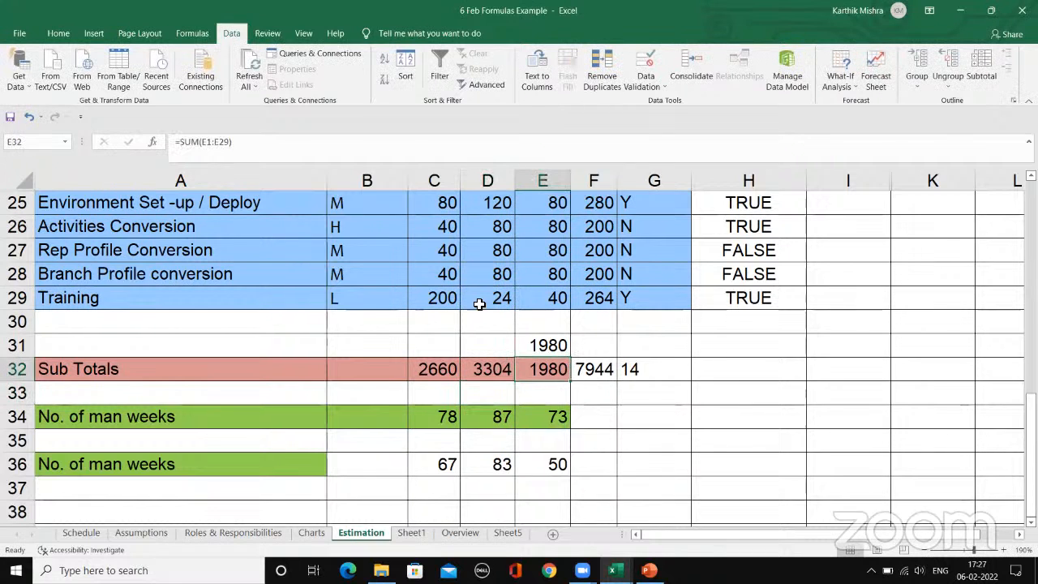
{"action": "left_click", "coordinate": [246, 142]}
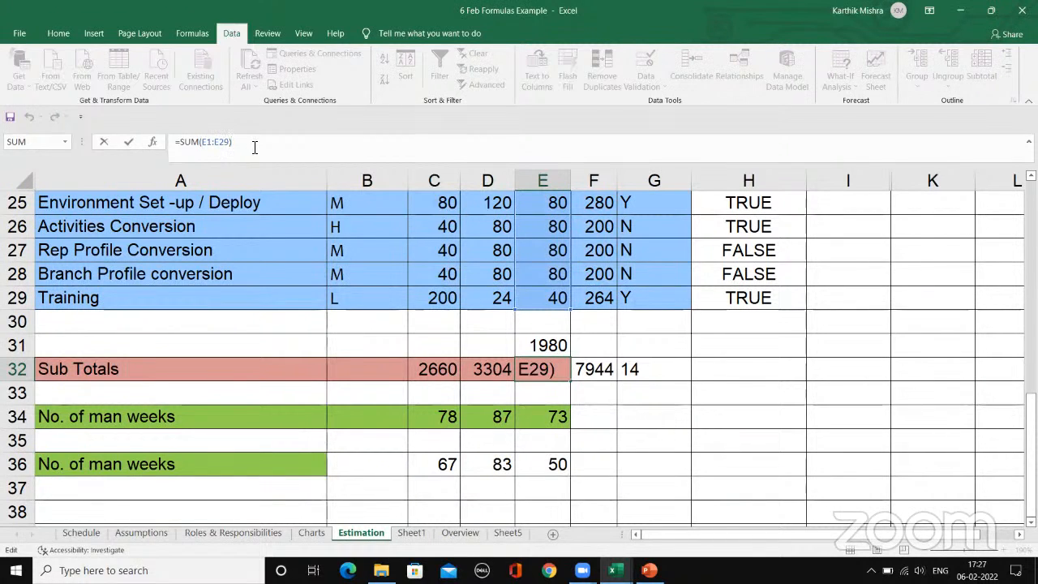
{"action": "key", "text": "Return"}
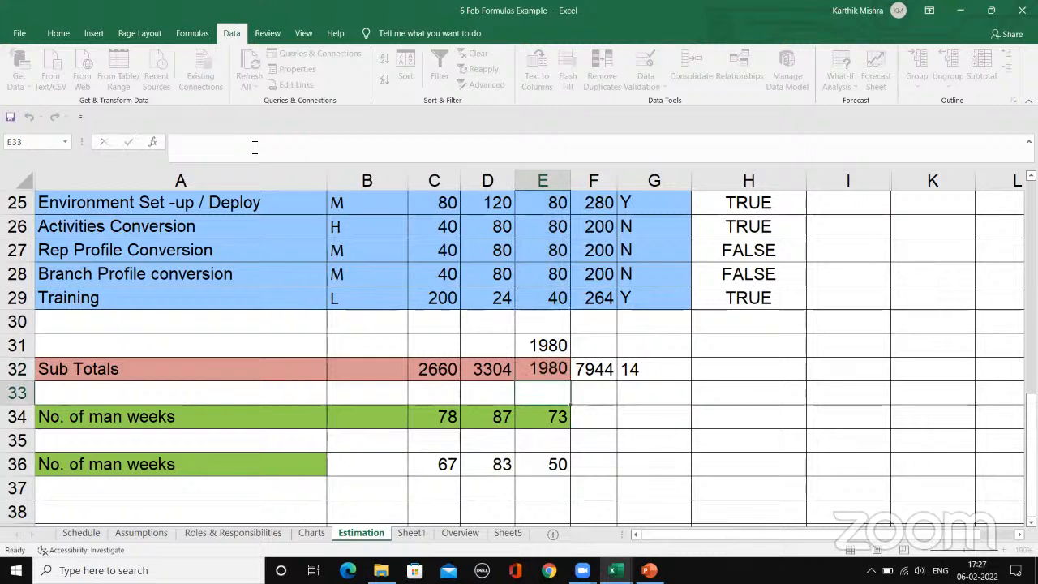
{"action": "key", "text": "Up"}
{"action": "left_click", "coordinate": [664, 400]}
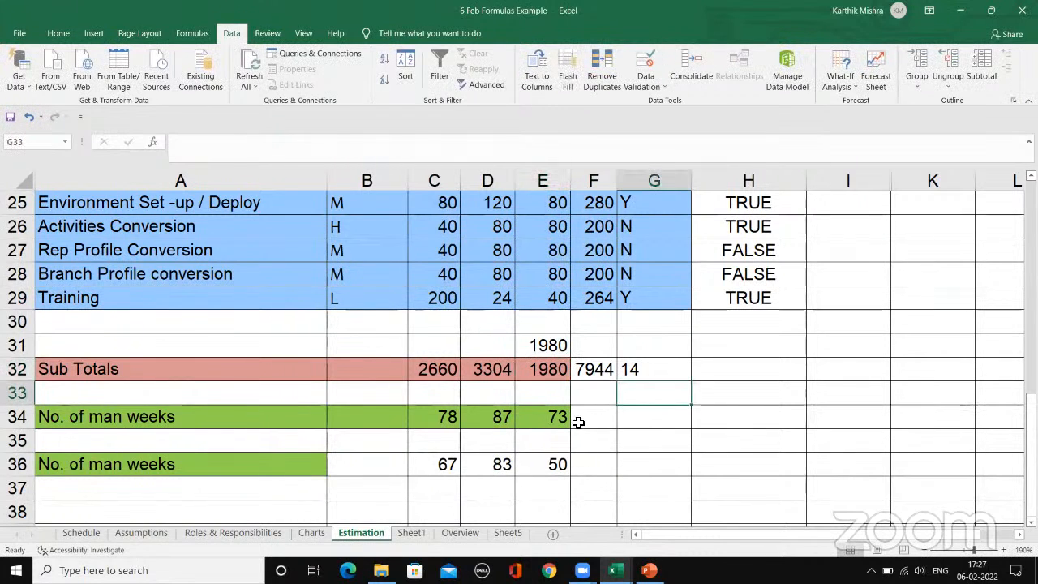
Step: Compare the SUM formulas behind the Design, Coding and Testing subtotals in cells C32, D32 and E32
{"action": "left_click", "coordinate": [439, 371]}
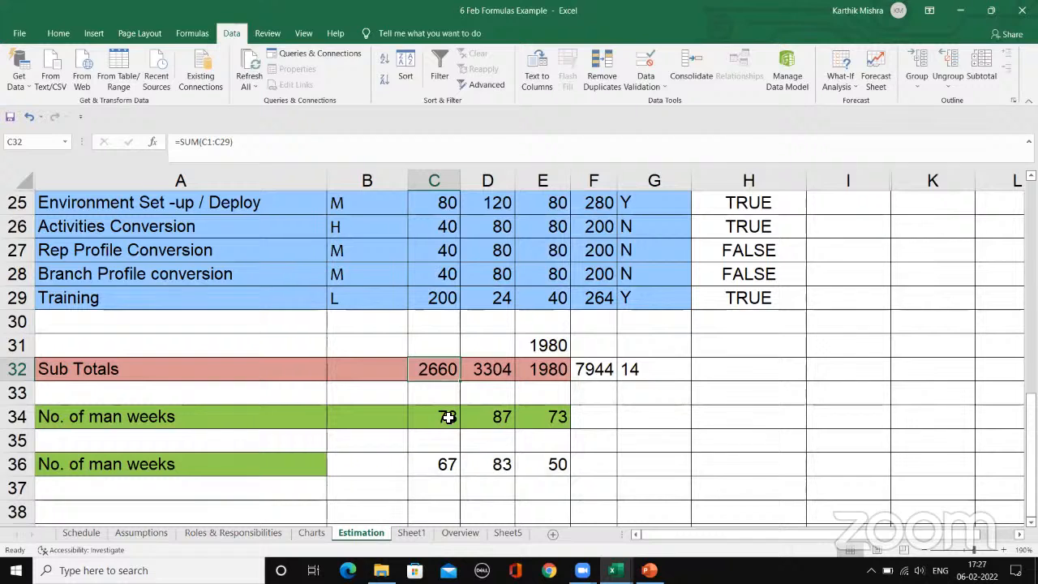
{"action": "left_click", "coordinate": [439, 344]}
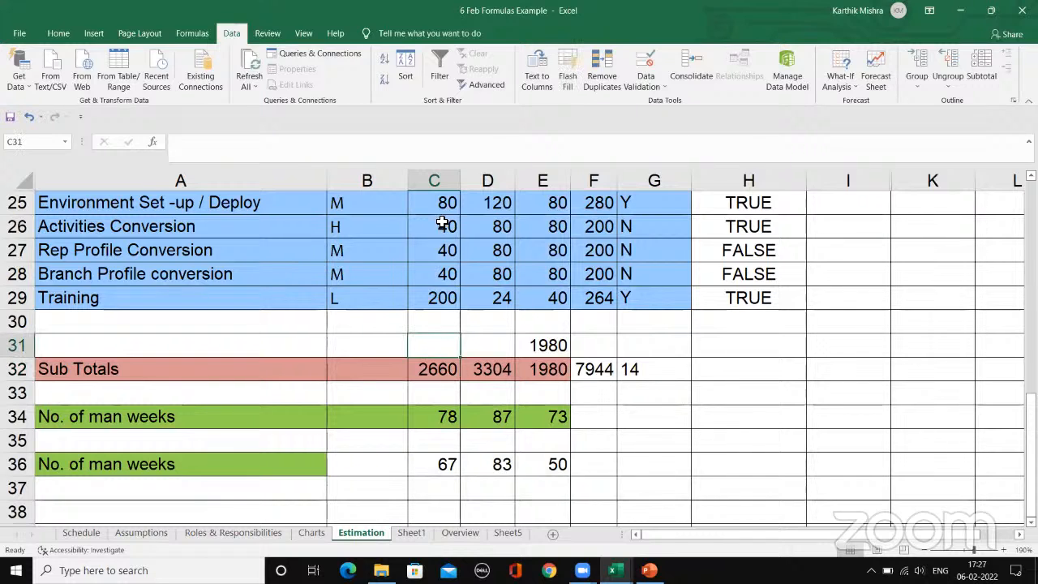
{"action": "left_click_drag", "start_coordinate": [447, 202], "coordinate": [442, 298]}
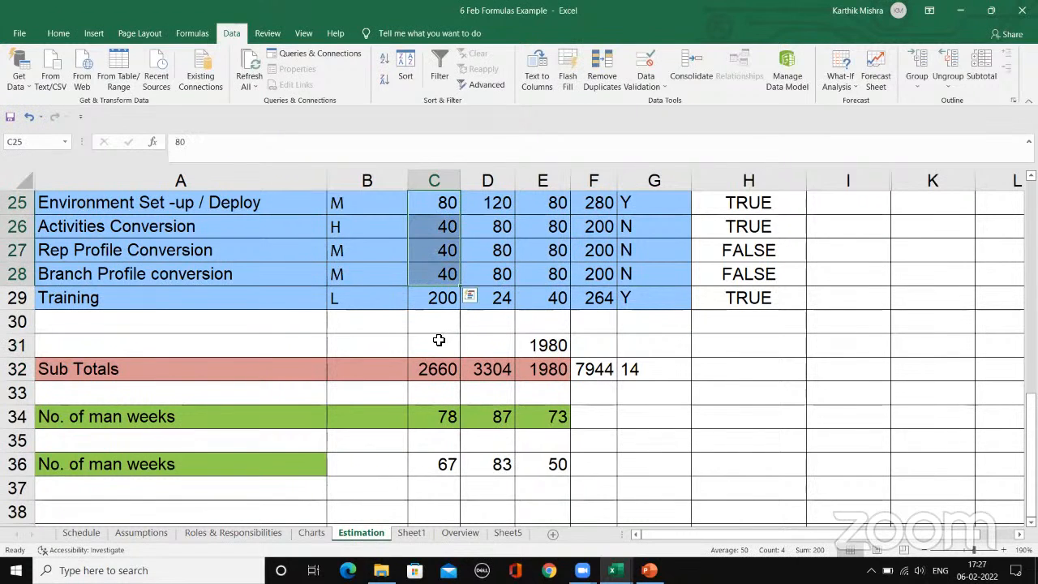
{"action": "left_click", "coordinate": [439, 344]}
{"action": "left_click", "coordinate": [439, 372]}
{"action": "left_click", "coordinate": [491, 372]}
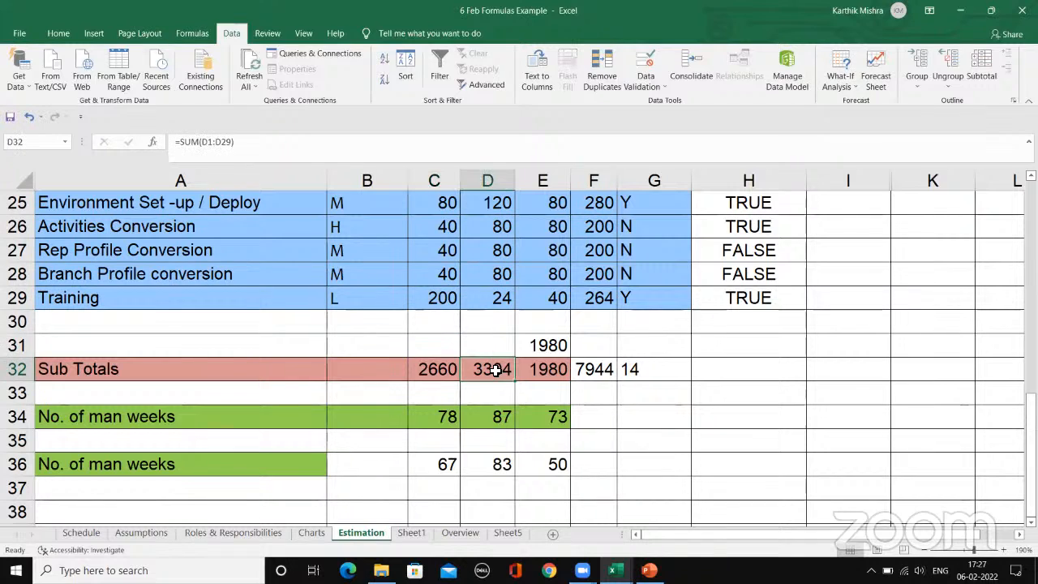
{"action": "left_click", "coordinate": [553, 374]}
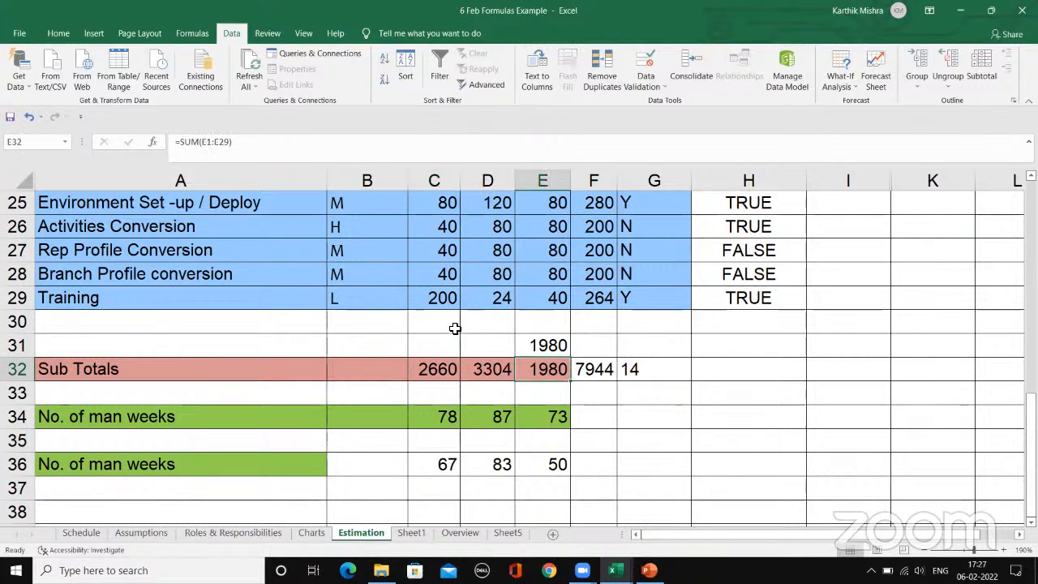
{"action": "left_click", "coordinate": [444, 372]}
{"action": "left_click", "coordinate": [604, 395]}
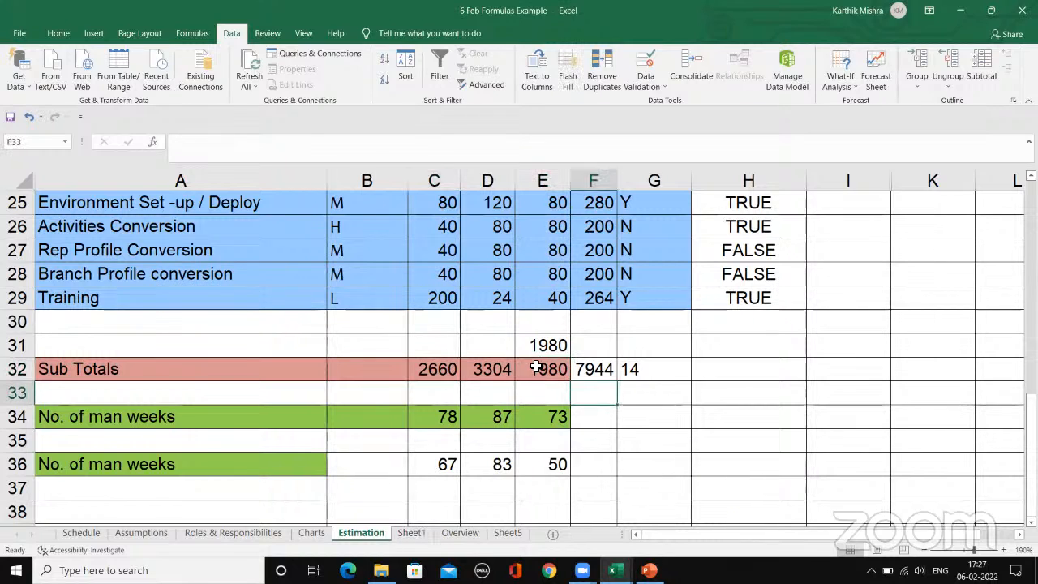
Step: Inspect the formulas in E31, the Total subtotal in F32 and the high man power count in G32
{"action": "left_click", "coordinate": [539, 347]}
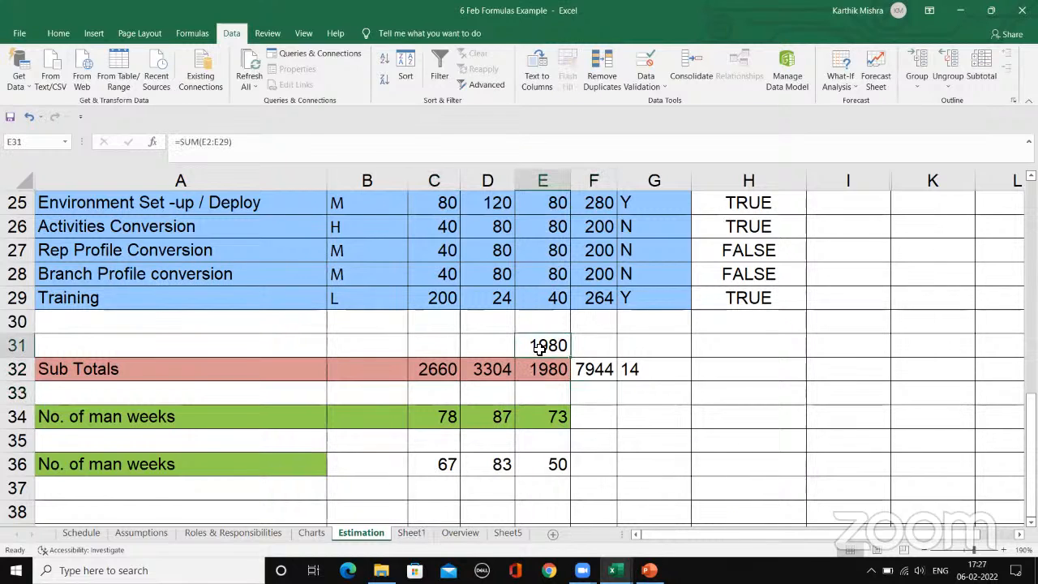
{"action": "left_click", "coordinate": [574, 375]}
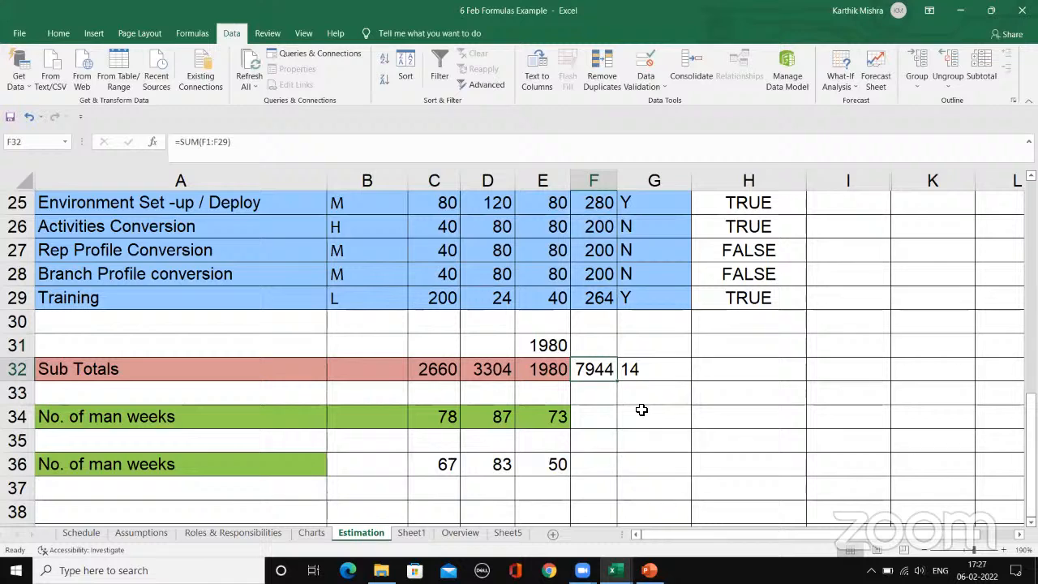
{"action": "left_click", "coordinate": [630, 371]}
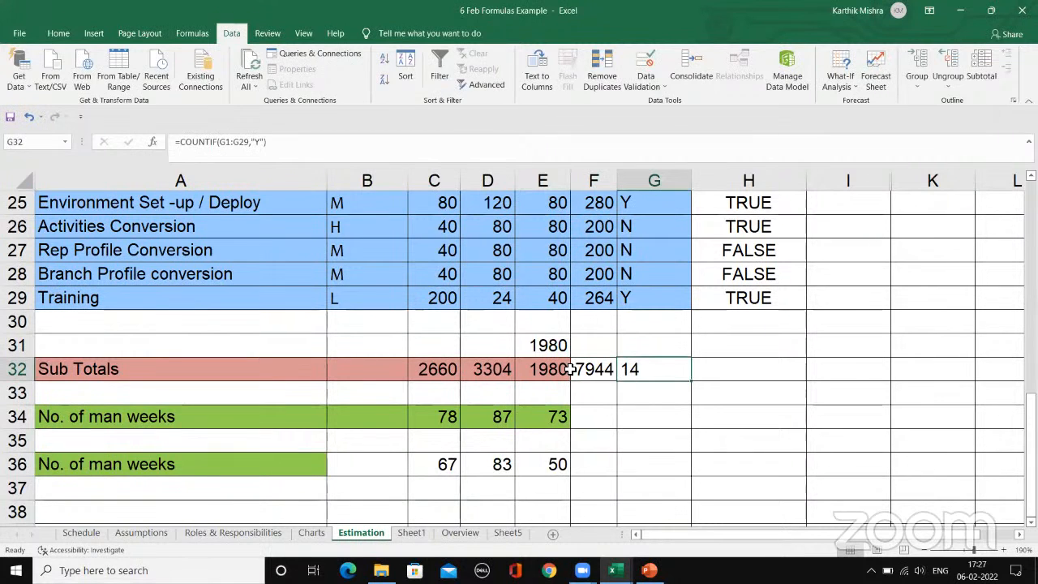
{"action": "left_click", "coordinate": [447, 416]}
{"action": "left_click", "coordinate": [622, 399]}
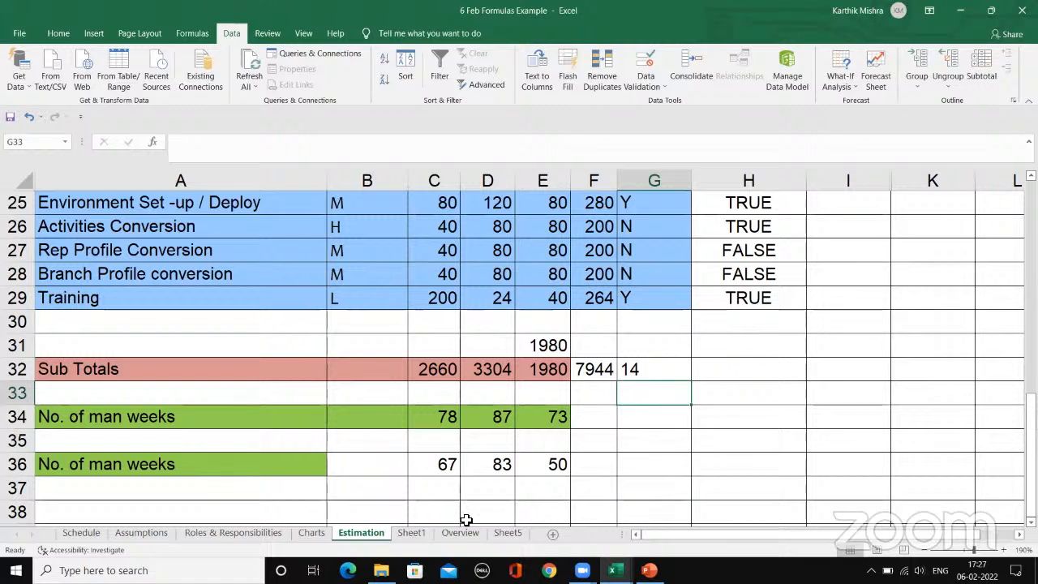
Step: Review the cell range summed by the Design subtotal formula in C32
{"action": "left_click", "coordinate": [436, 369]}
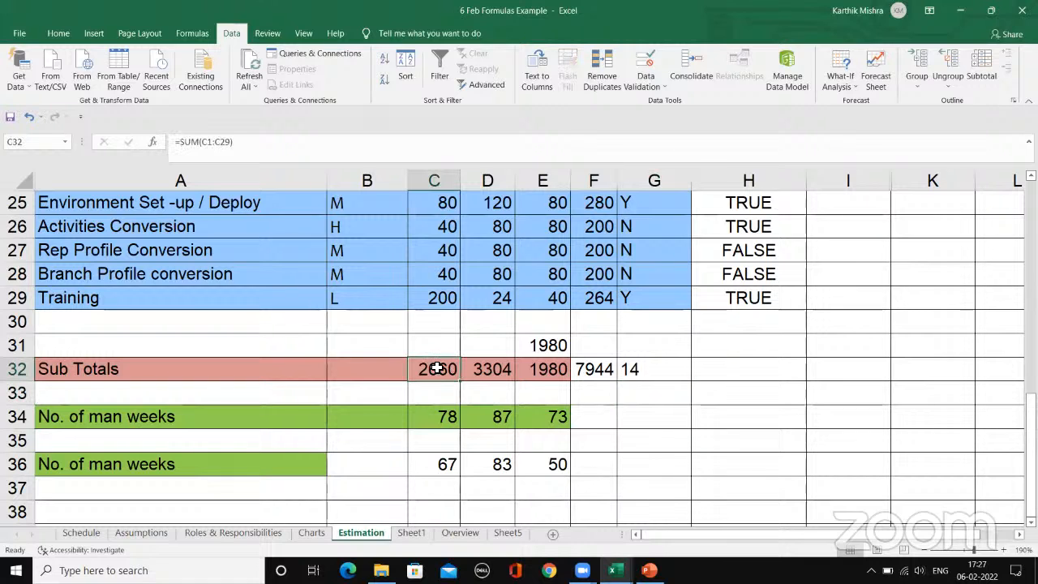
{"action": "left_click", "coordinate": [242, 145]}
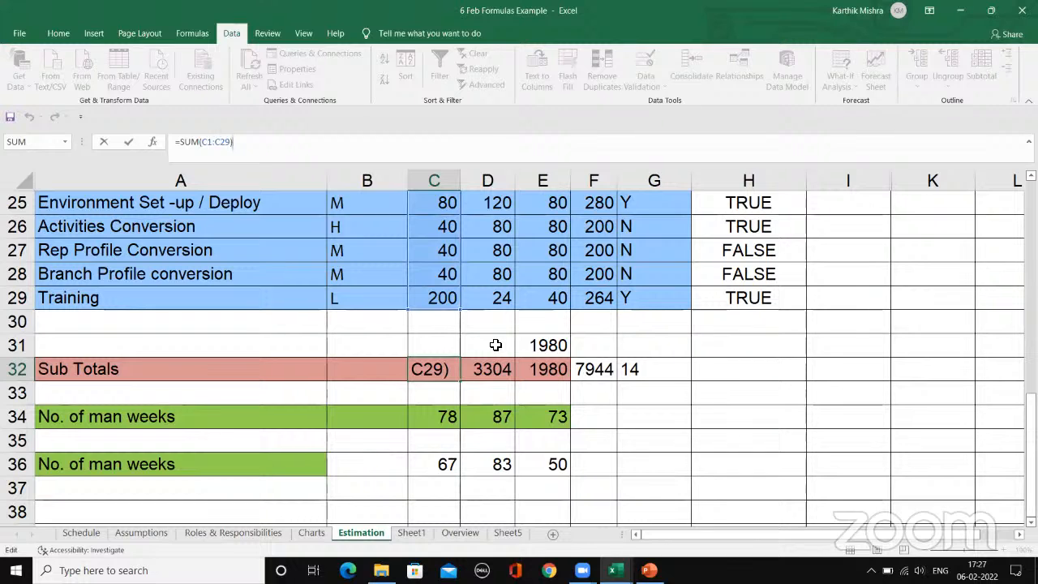
{"action": "key", "text": "Return"}
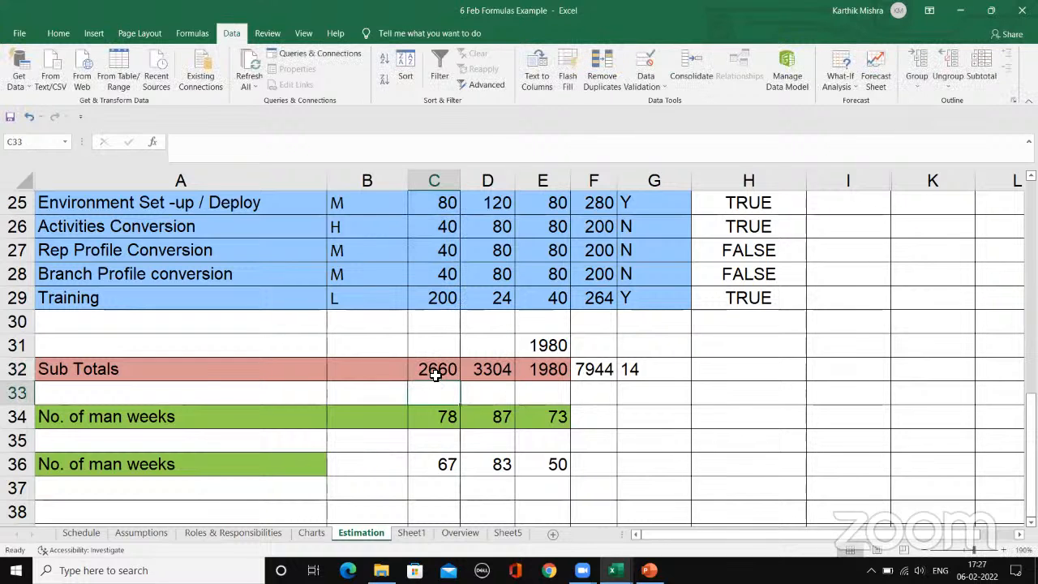
Step: Delete the sample text about the student from cell E3 on Sheet5
{"action": "left_click", "coordinate": [468, 536]}
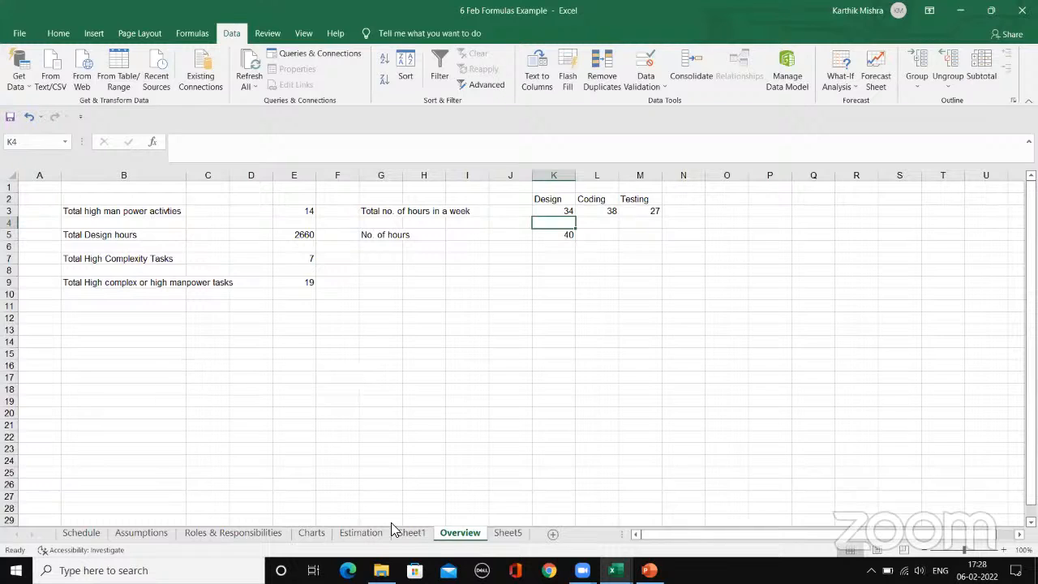
{"action": "left_click", "coordinate": [506, 535]}
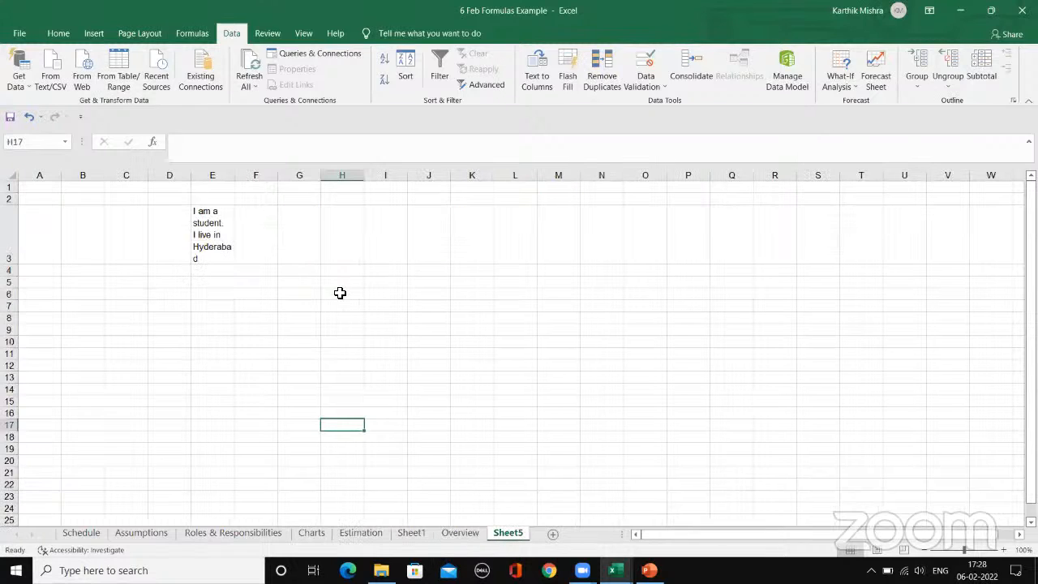
{"action": "left_click", "coordinate": [226, 237]}
{"action": "key", "text": "Delete"}
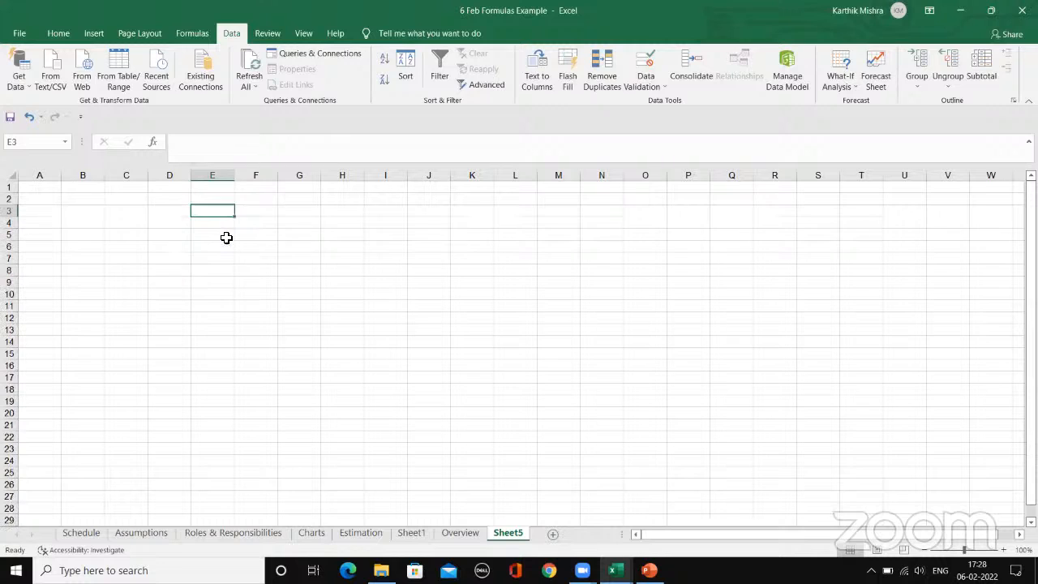
{"action": "left_click", "coordinate": [127, 213]}
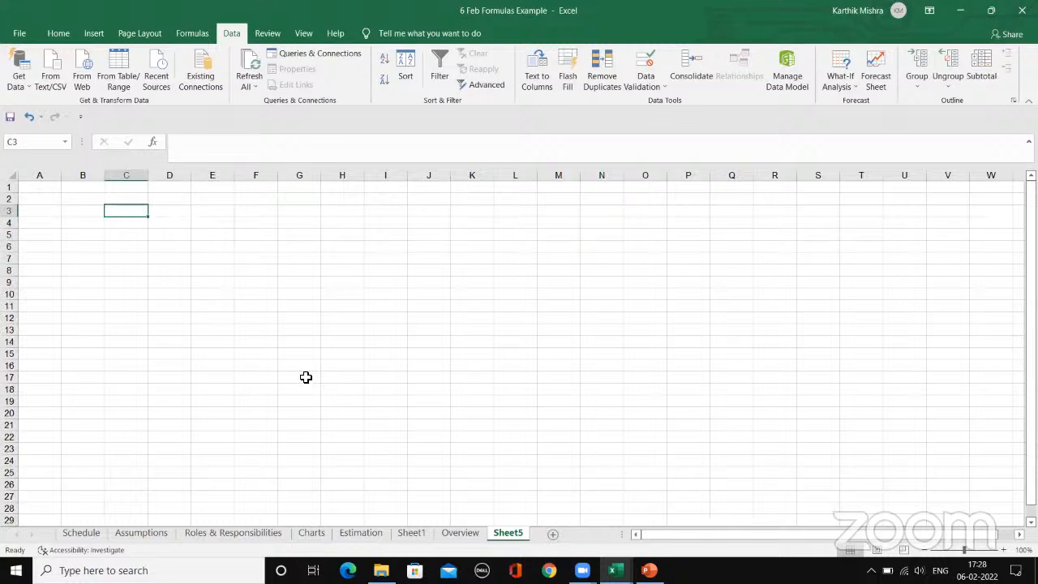
{"action": "type", "text": "sum"}
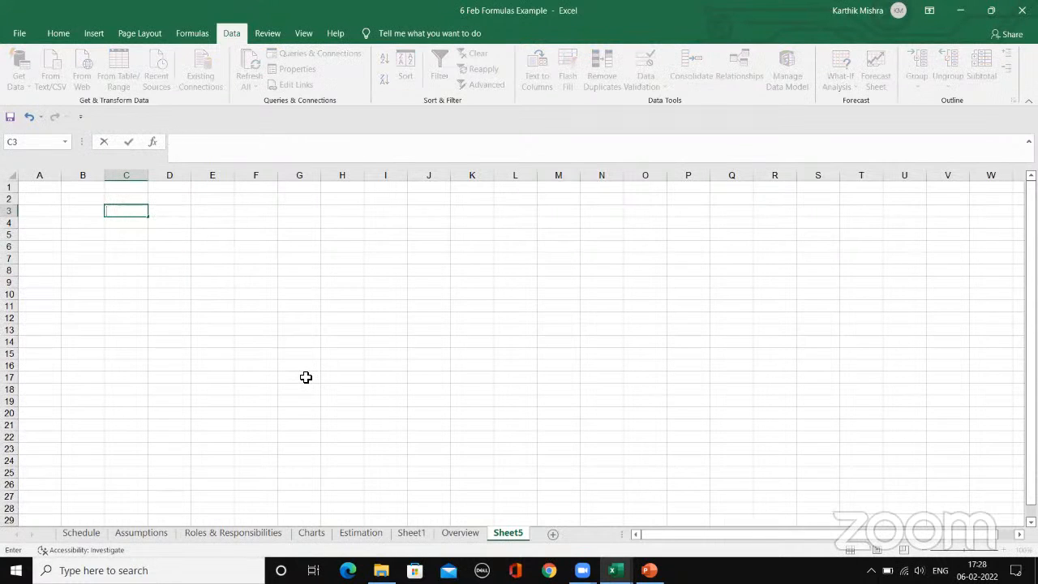
Step: Inspect the Total Design hours formula in cell E5 of the Overview sheet
{"action": "left_click", "coordinate": [462, 535]}
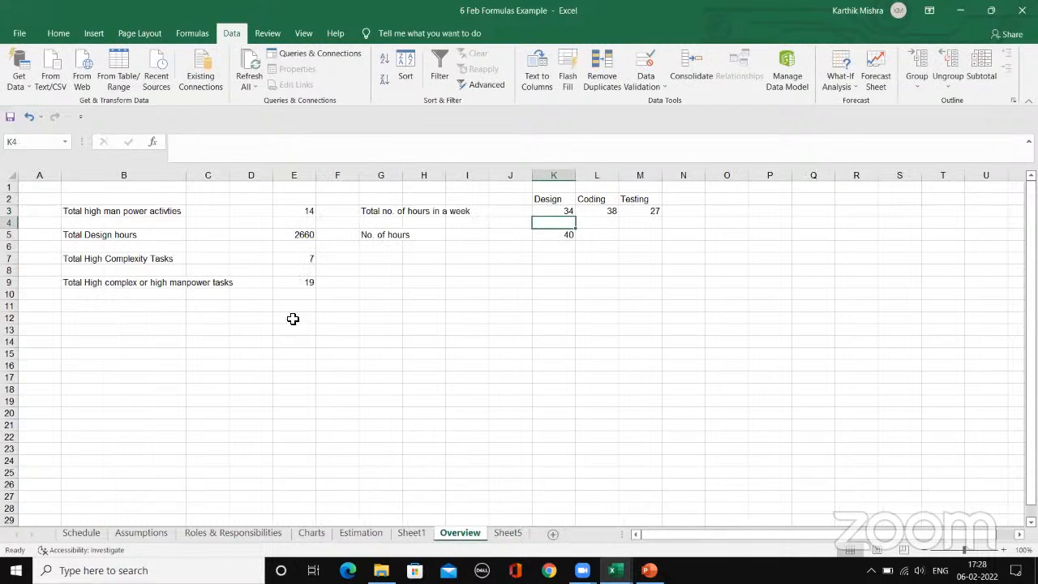
{"action": "left_click", "coordinate": [126, 236]}
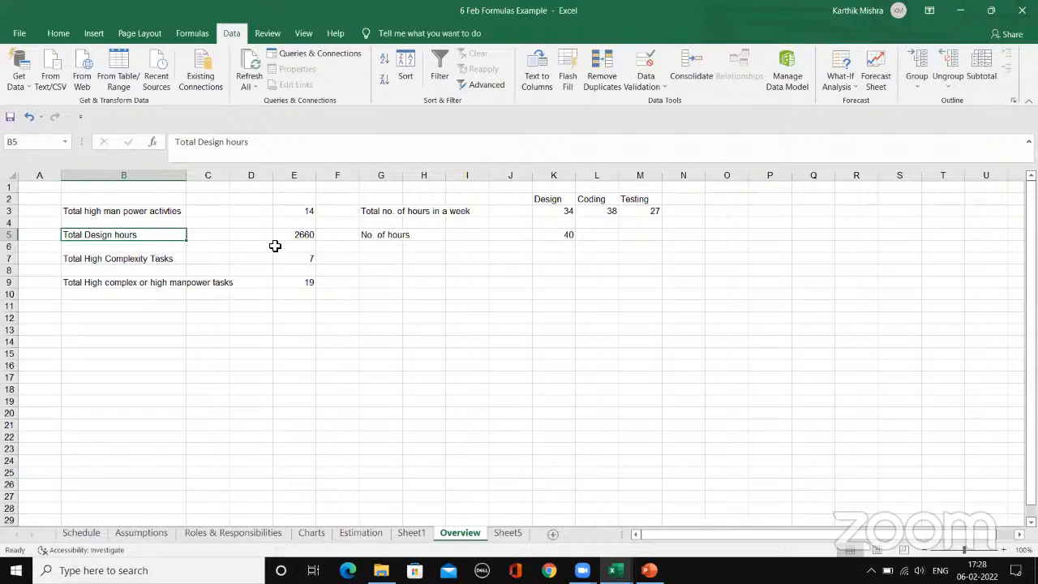
{"action": "left_click", "coordinate": [308, 234]}
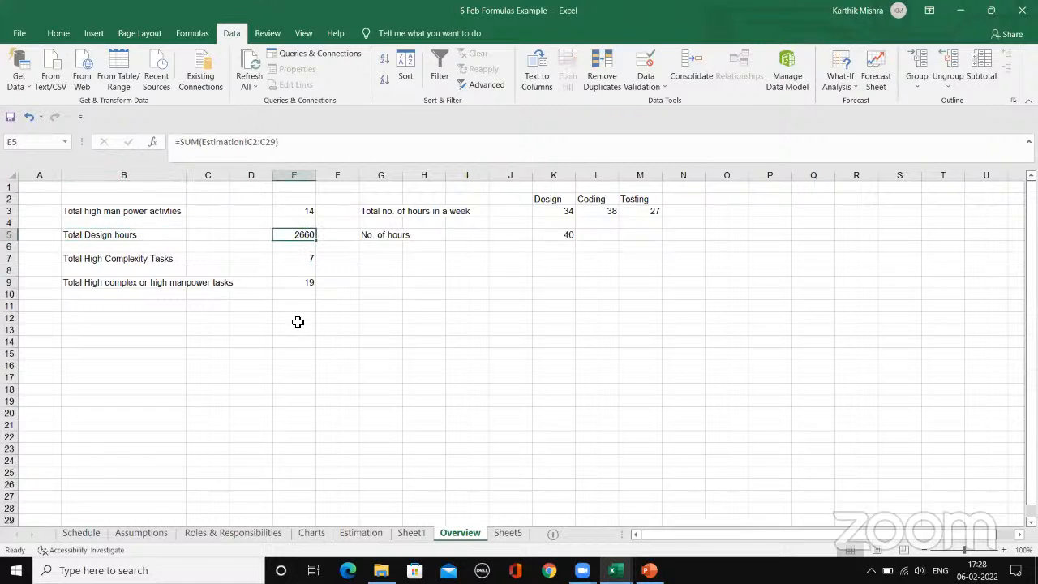
{"action": "left_click", "coordinate": [300, 141]}
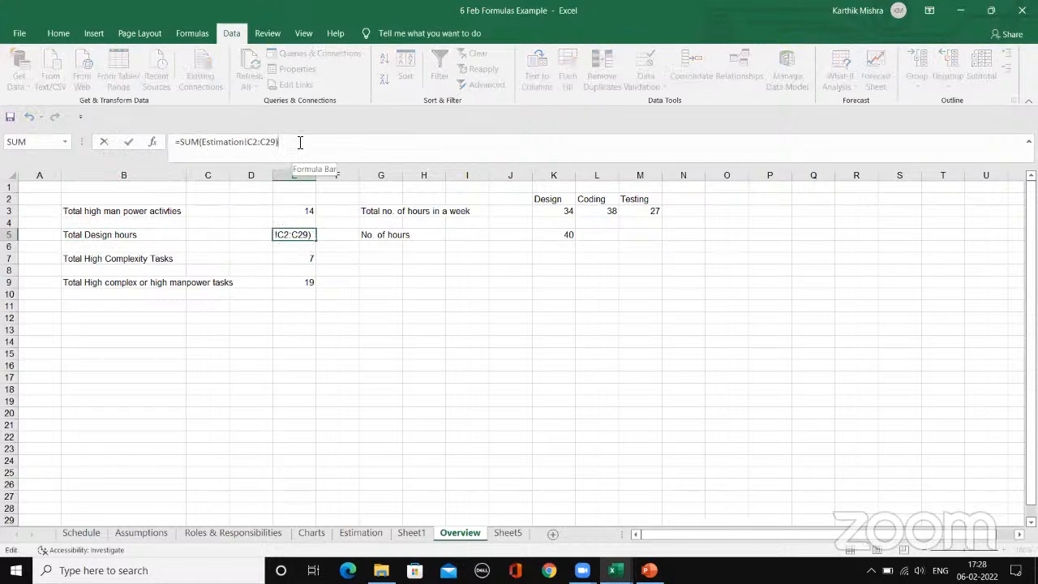
{"action": "key", "text": "Escape"}
Step: Enter a SUM formula in Overview cell E11 that adds the Design hours in C2:C29 of the Estimation sheet
{"action": "left_click", "coordinate": [300, 306]}
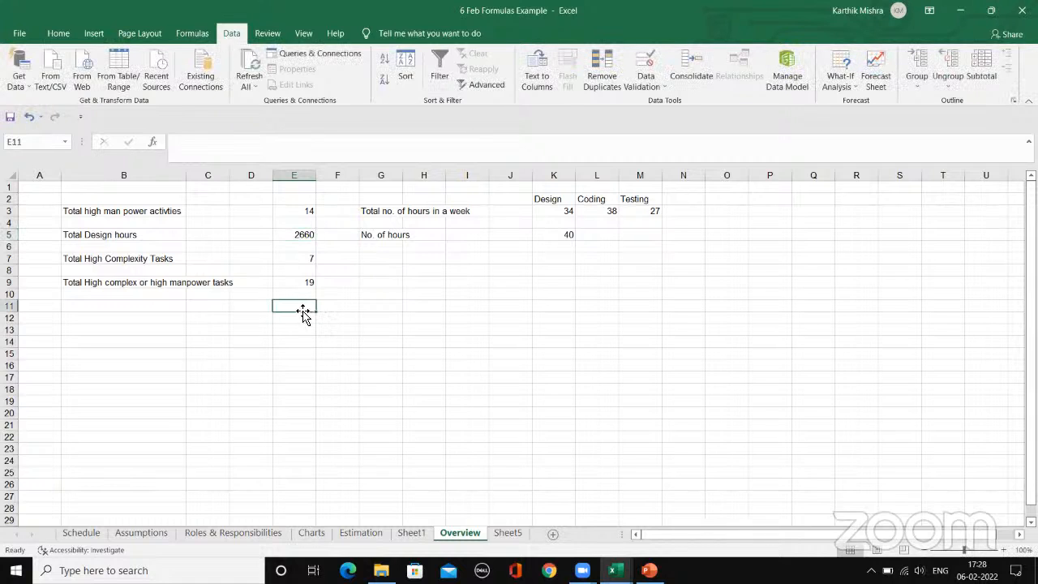
{"action": "type", "text": "=sum"}
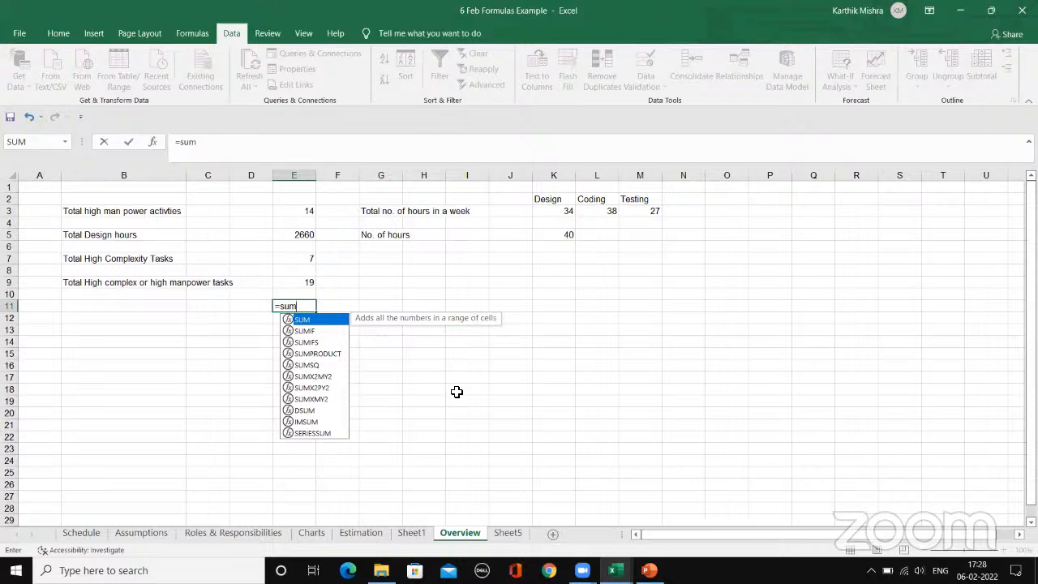
{"action": "type", "text": "("}
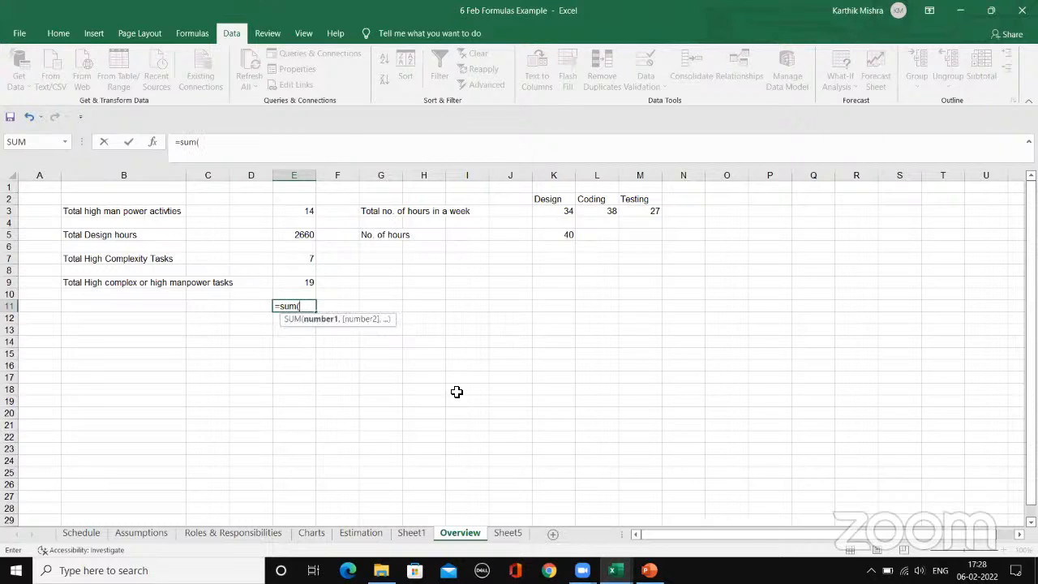
{"action": "left_click", "coordinate": [360, 535]}
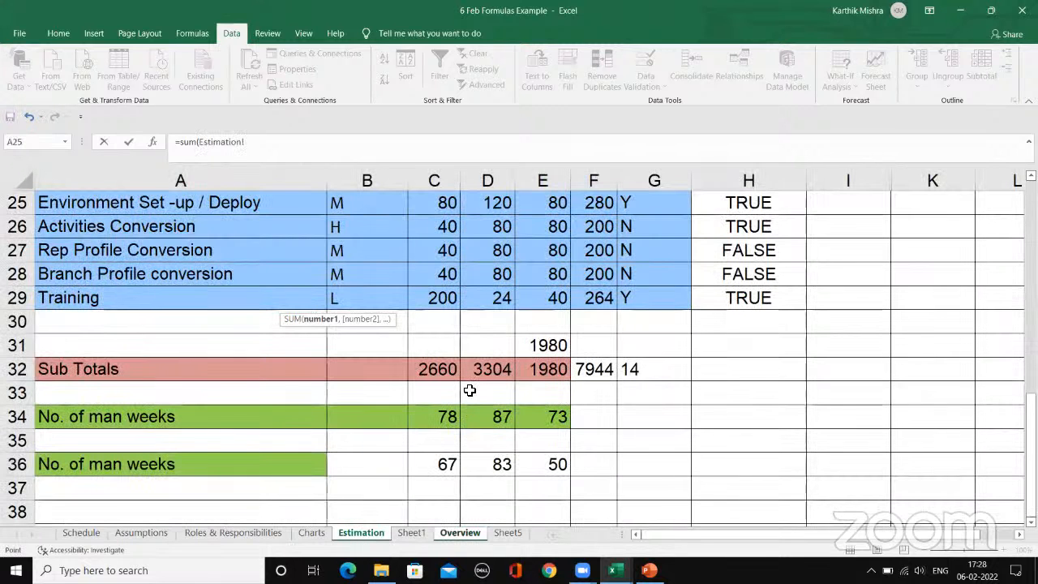
{"action": "scroll", "coordinate": [469, 390], "scroll_direction": "up", "scroll_amount": 8}
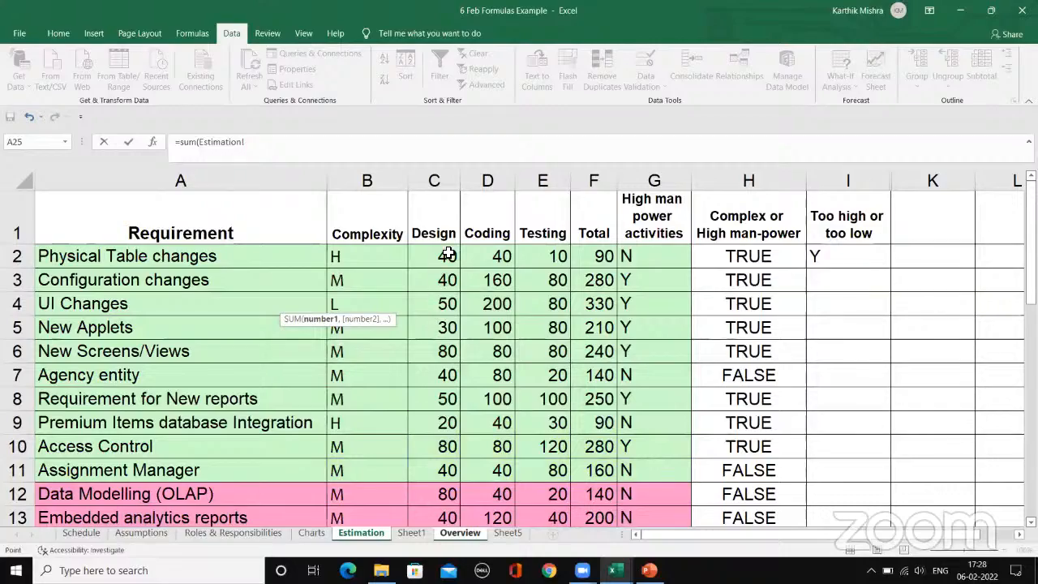
{"action": "left_click_drag", "start_coordinate": [448, 254], "coordinate": [443, 439]}
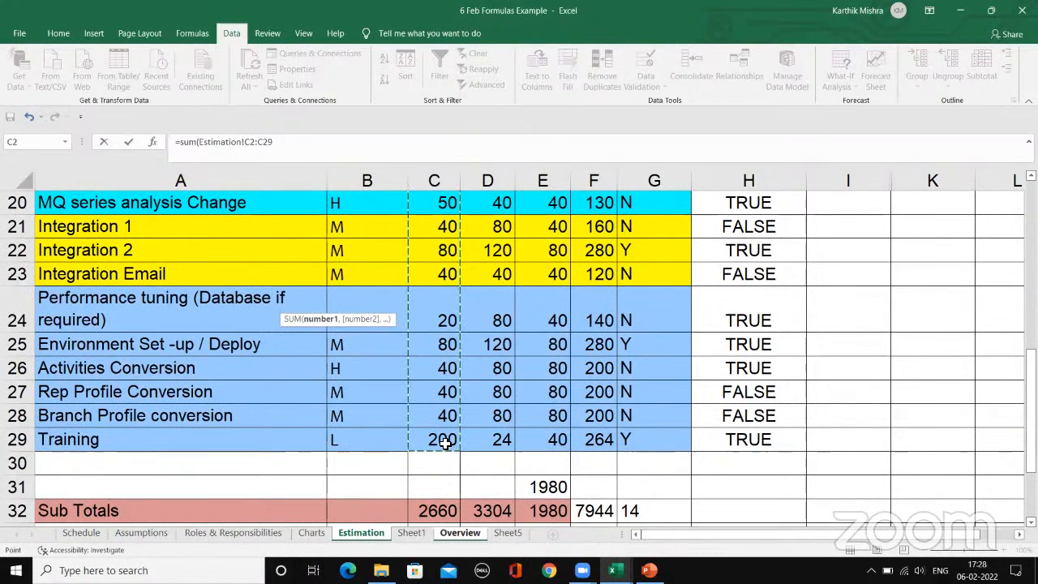
{"action": "type", "text": ")"}
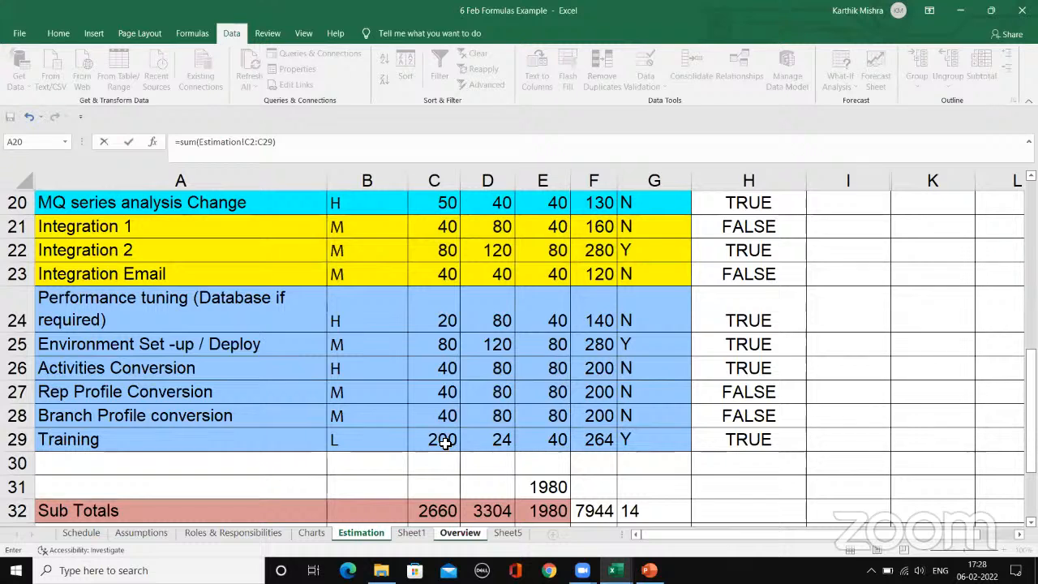
{"action": "key", "text": "Return"}
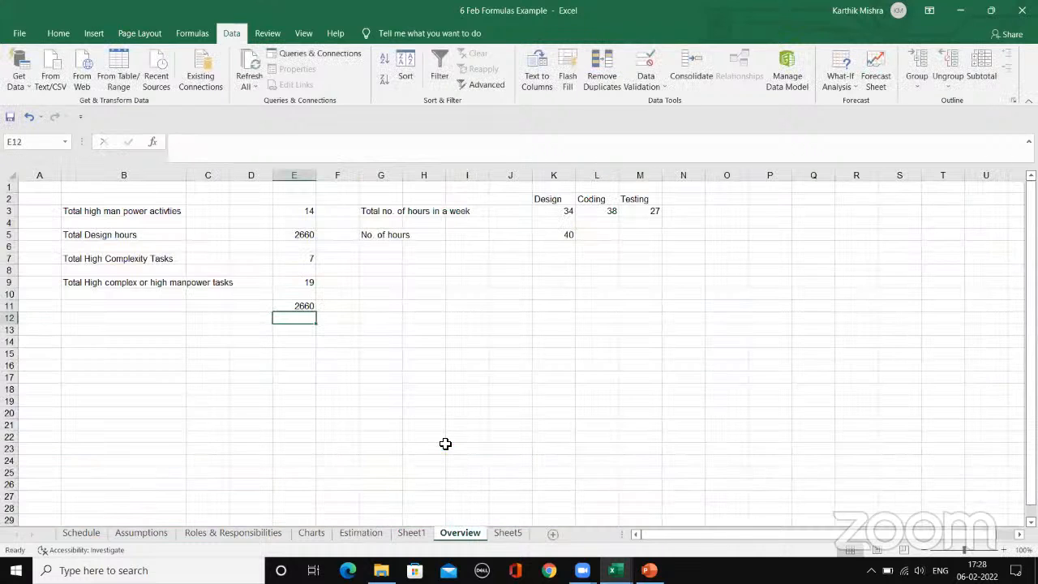
Step: Inspect the cross-sheet SUM formula in cell E11 of the Overview sheet
{"action": "left_click", "coordinate": [296, 306]}
{"action": "left_click", "coordinate": [292, 142]}
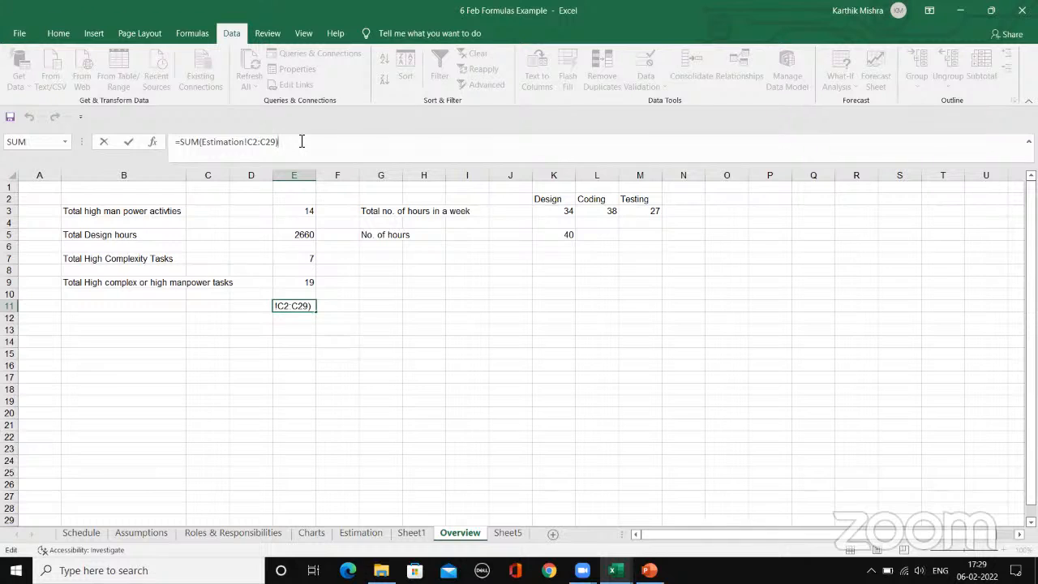
{"action": "key", "text": "Return"}
{"action": "left_click", "coordinate": [292, 307]}
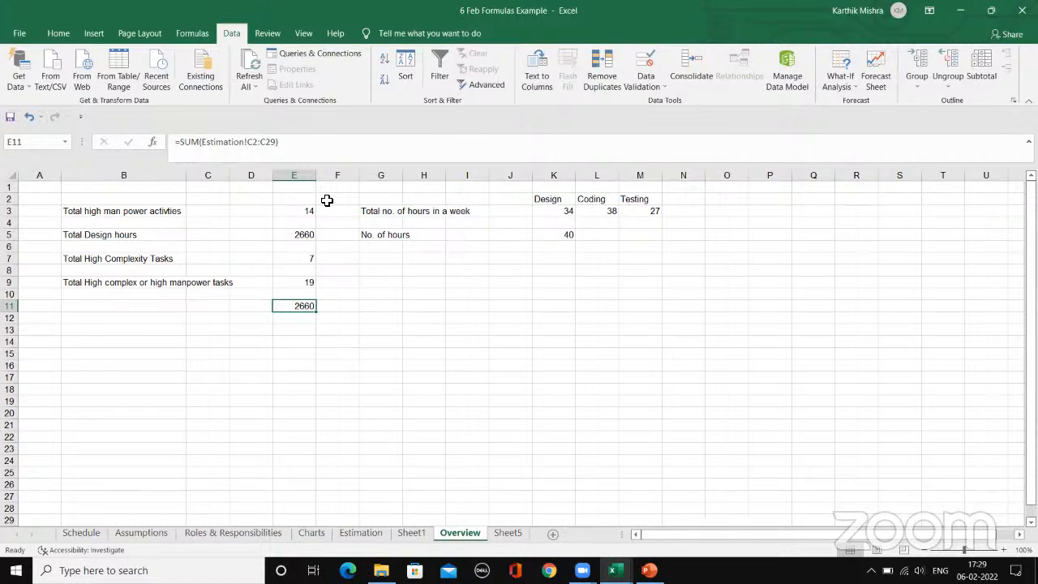
Step: Inspect the COUNTIF formulas for high complexity tasks in E7 and high complex or high manpower tasks in E9
{"action": "left_click", "coordinate": [287, 259]}
{"action": "left_click", "coordinate": [321, 144]}
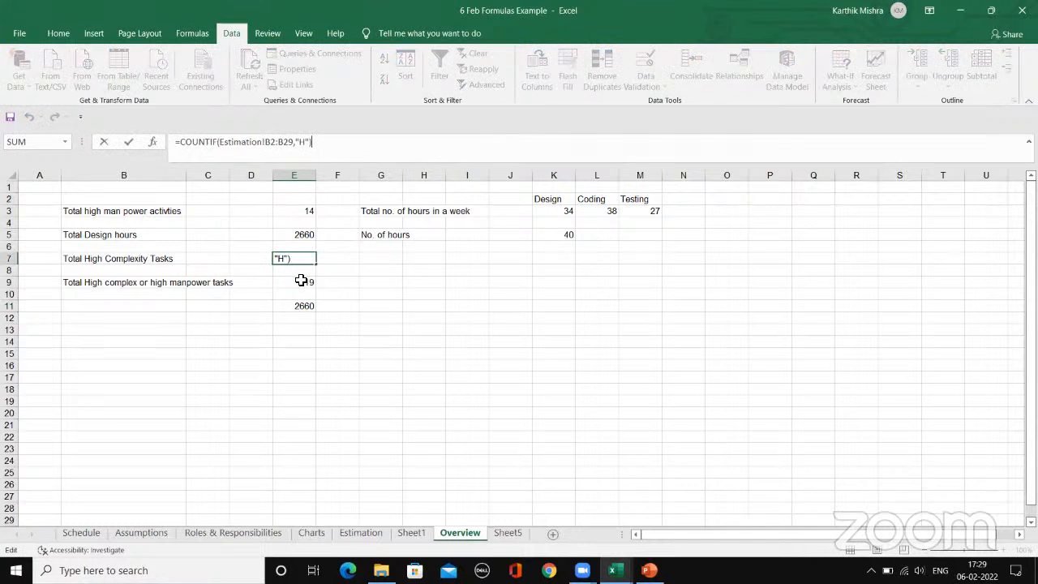
{"action": "left_click", "coordinate": [297, 283]}
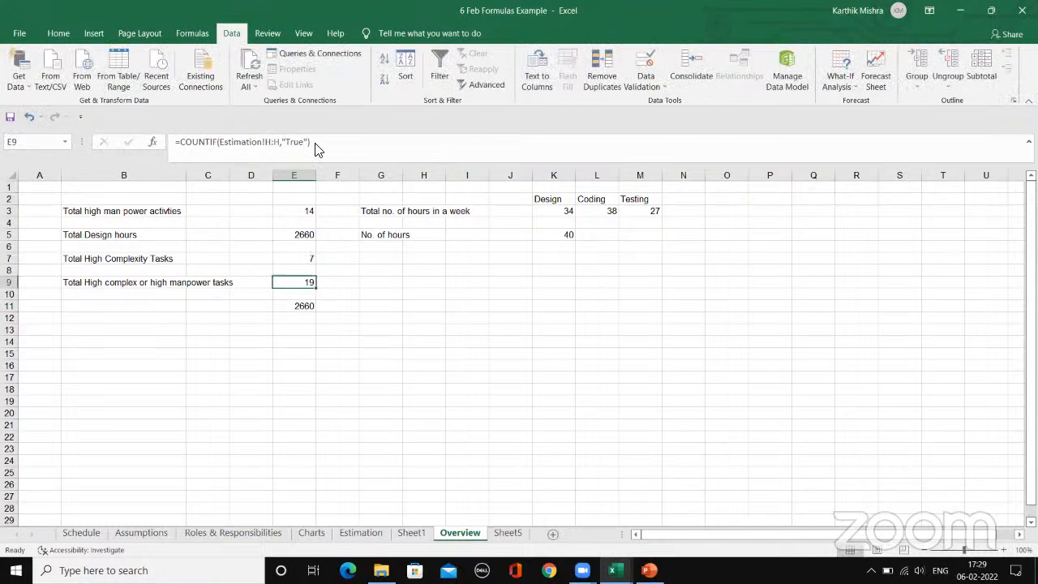
{"action": "left_click", "coordinate": [322, 143]}
{"action": "key", "text": "Escape"}
{"action": "left_click", "coordinate": [367, 272]}
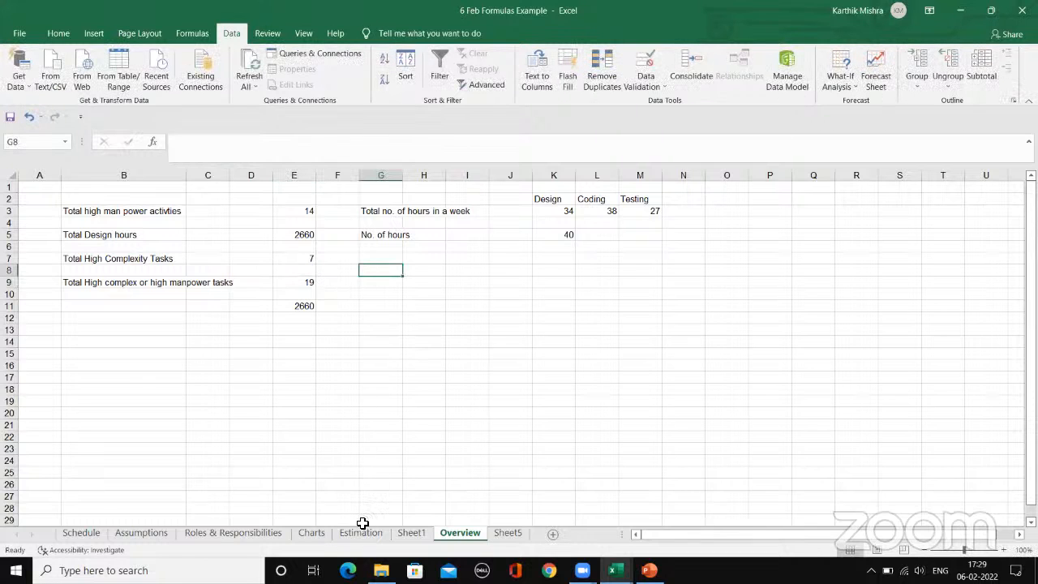
{"action": "left_click", "coordinate": [361, 533]}
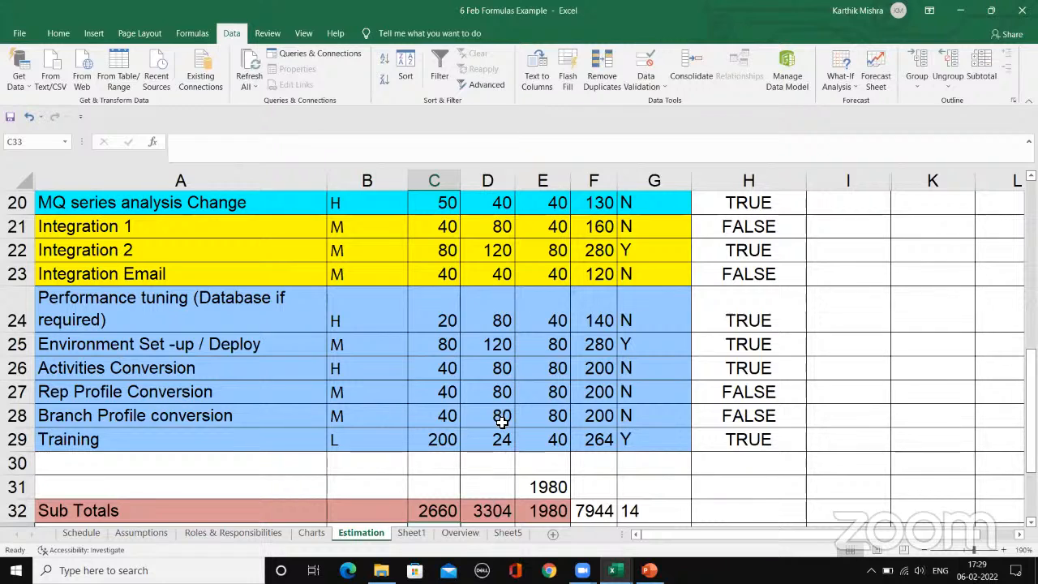
{"action": "left_click", "coordinate": [448, 536]}
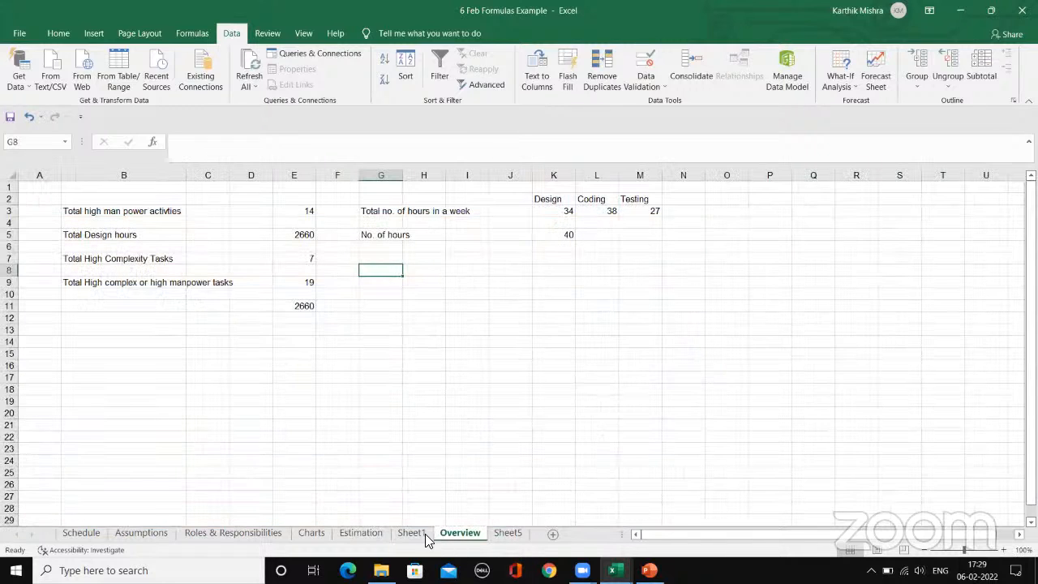
{"action": "left_click", "coordinate": [375, 297]}
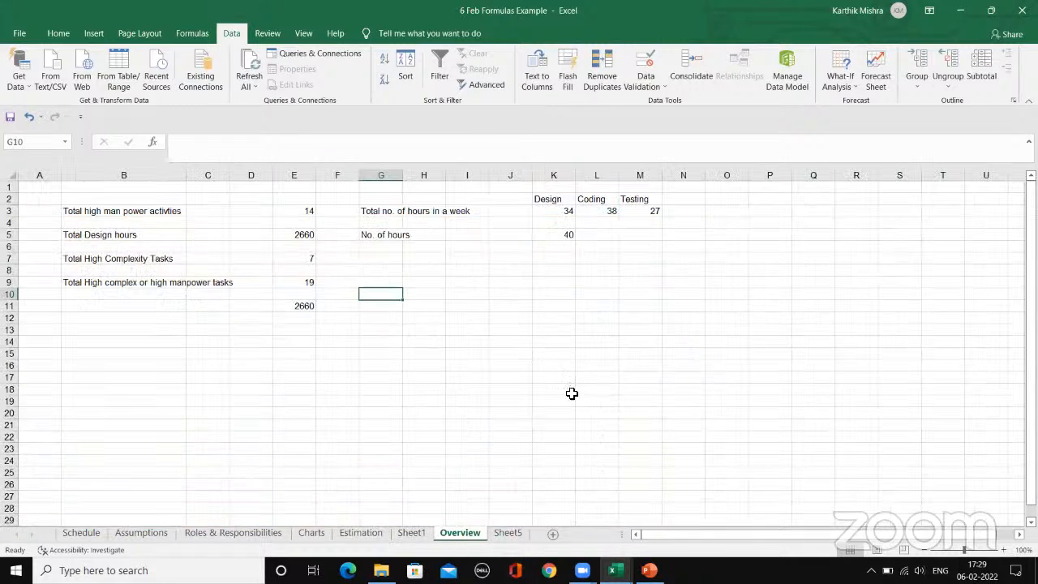
Step: Open the Estimation sheet and inspect the Design No. of man weeks formula in cell C34
{"action": "left_click", "coordinate": [361, 535]}
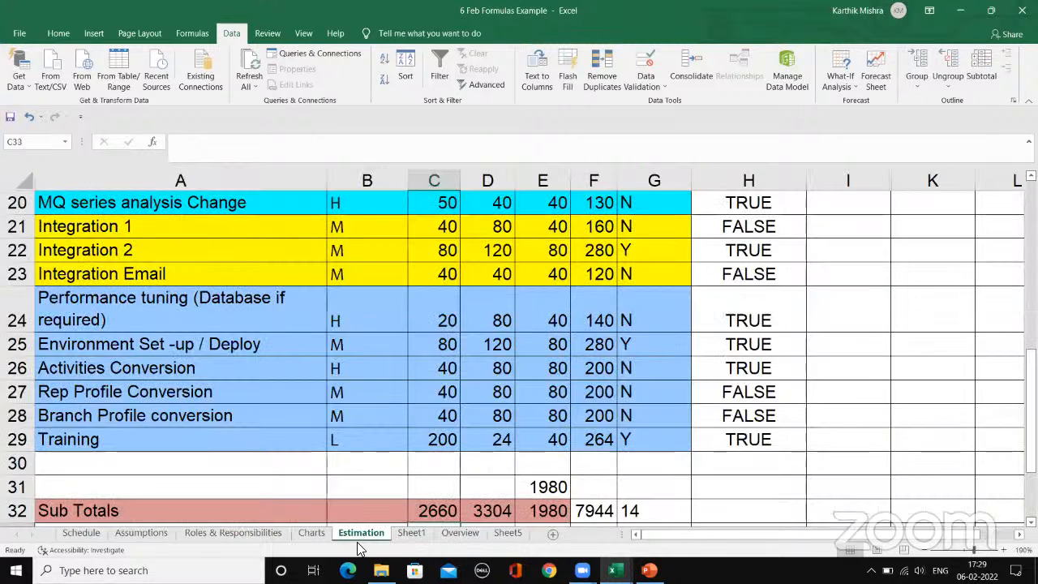
{"action": "scroll", "coordinate": [436, 418], "scroll_direction": "down", "scroll_amount": 2}
{"action": "scroll", "coordinate": [435, 417], "scroll_direction": "down", "scroll_amount": 2}
{"action": "scroll", "coordinate": [436, 418], "scroll_direction": "up", "scroll_amount": 2}
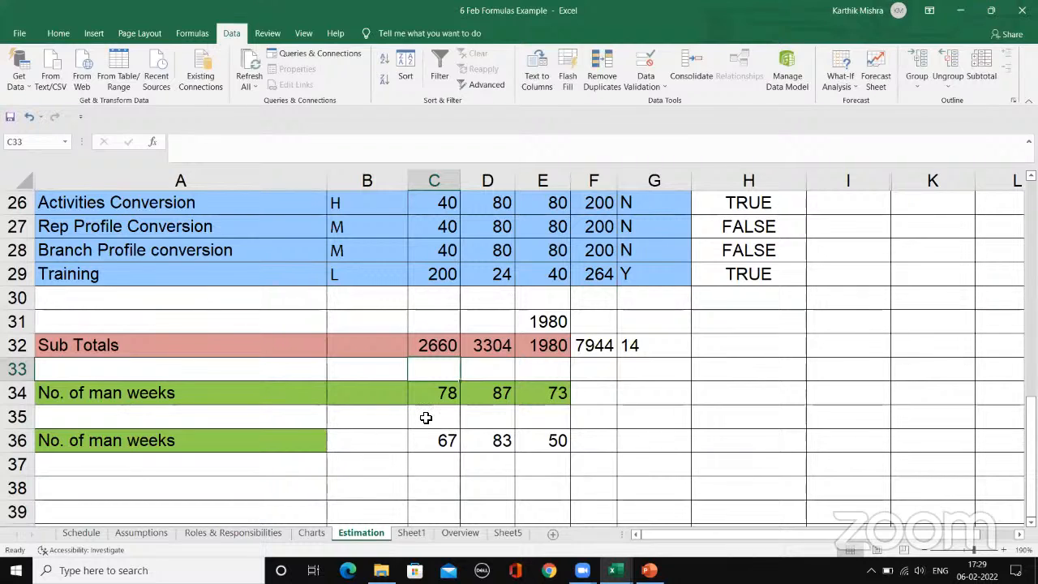
{"action": "left_click", "coordinate": [610, 413]}
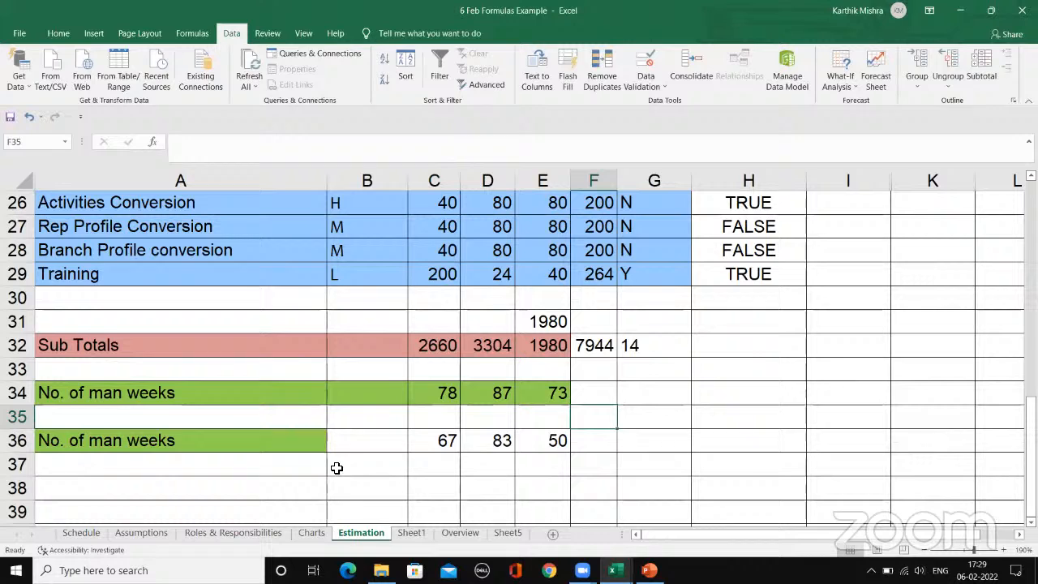
{"action": "left_click", "coordinate": [421, 395]}
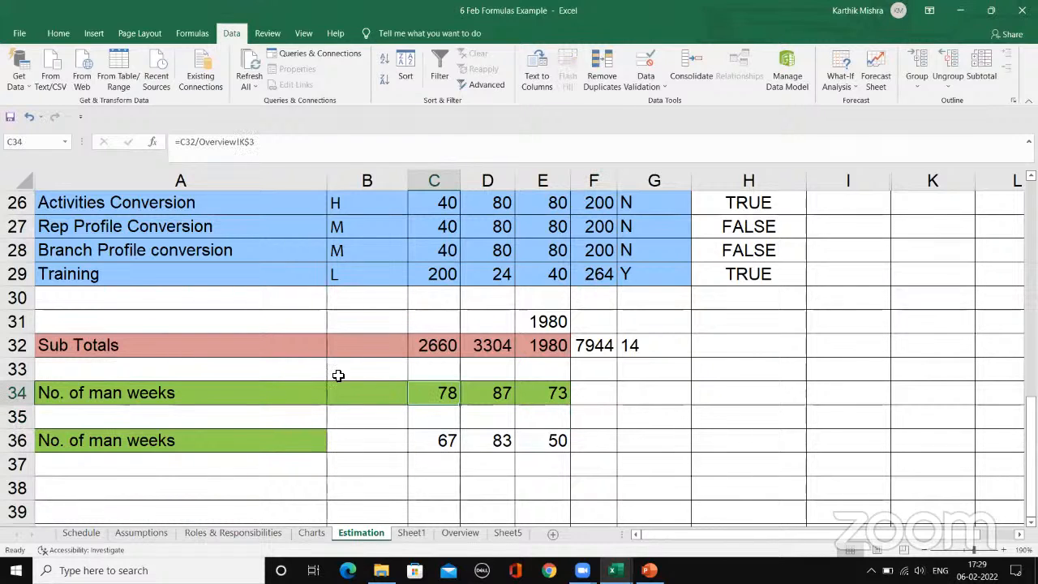
{"action": "left_click", "coordinate": [624, 365]}
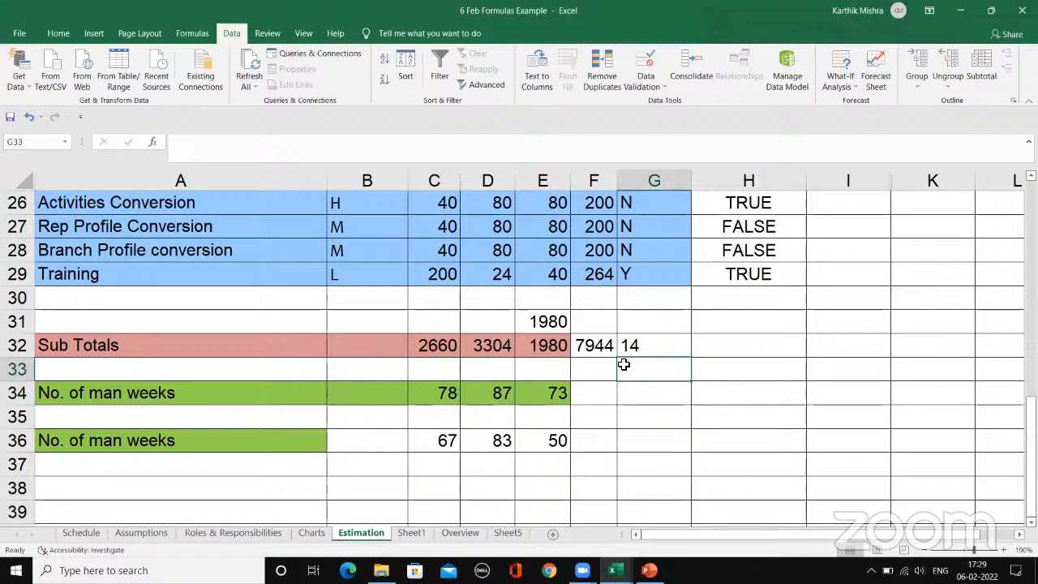
Step: Inspect the Sub Totals formulas in C32 through E32 on the Estimation sheet
{"action": "left_click", "coordinate": [434, 351]}
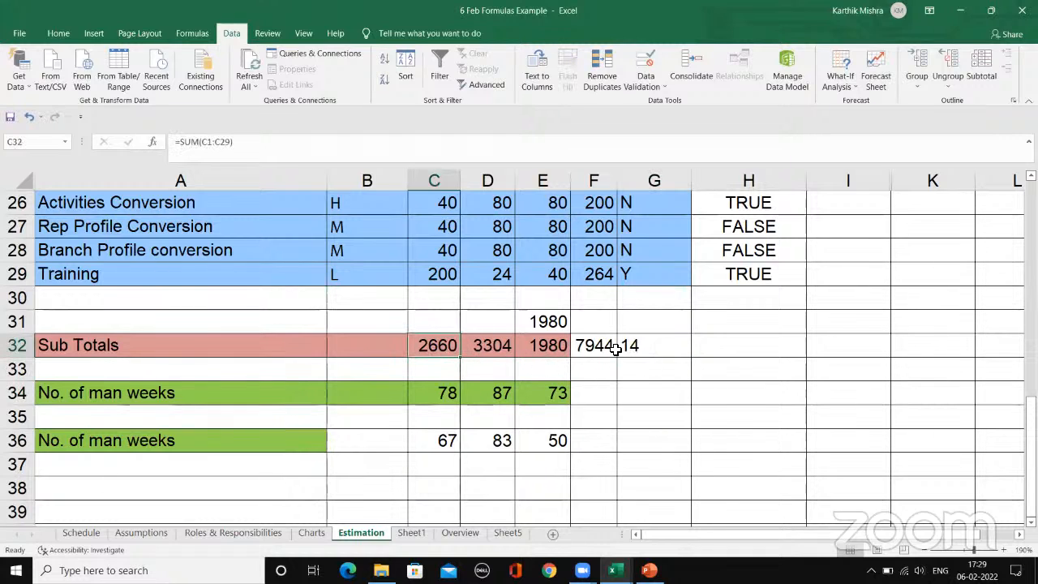
{"action": "left_click", "coordinate": [483, 346]}
{"action": "left_click", "coordinate": [547, 362]}
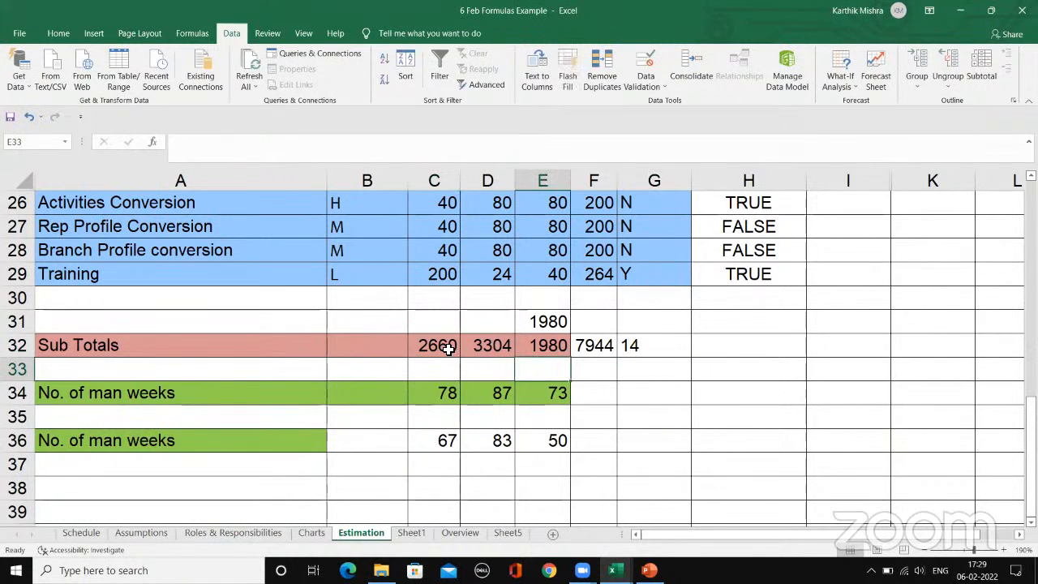
{"action": "left_click", "coordinate": [447, 347]}
{"action": "left_click", "coordinate": [523, 347]}
{"action": "left_click", "coordinate": [483, 346]}
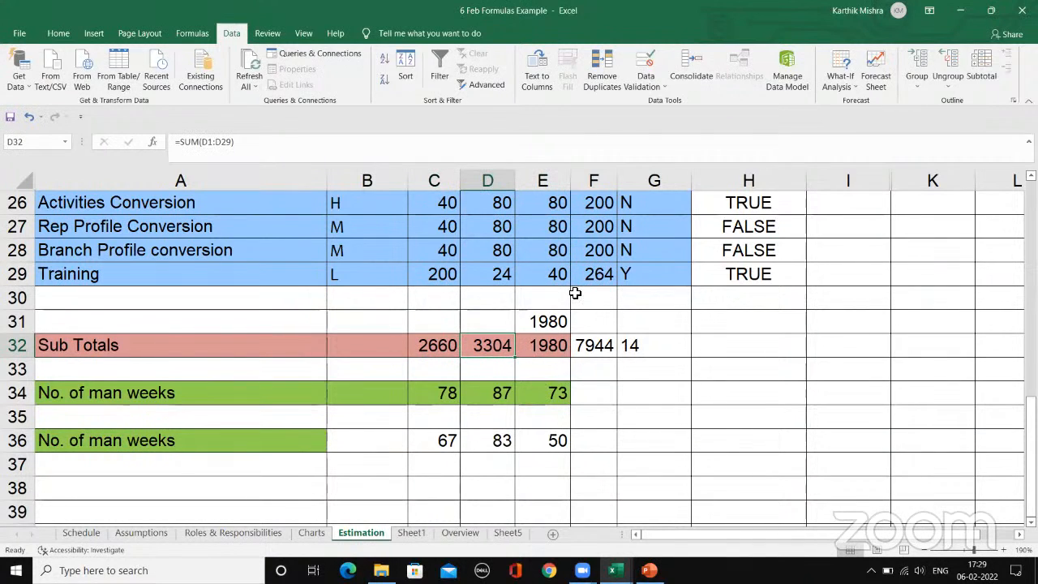
Step: Compare the No. of man weeks formulas in row 34 with the Sub Totals in C32:E32 they draw on
{"action": "left_click", "coordinate": [430, 395]}
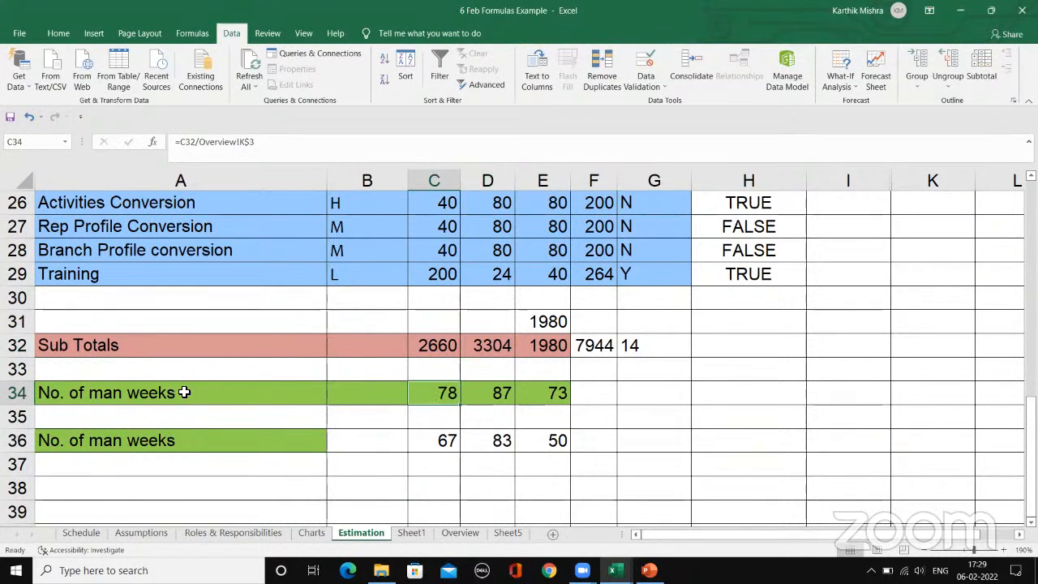
{"action": "left_click", "coordinate": [184, 394]}
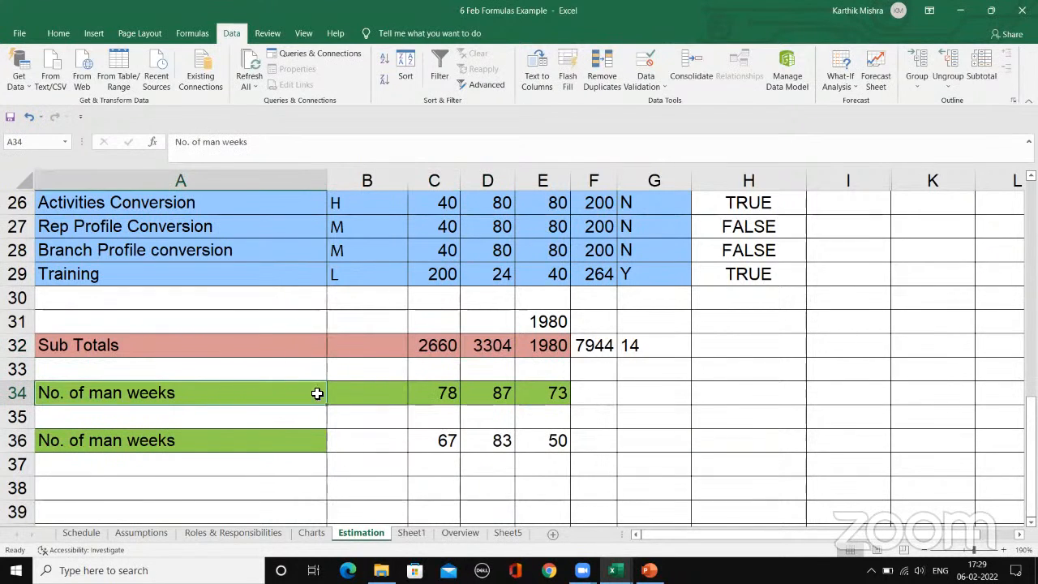
{"action": "left_click", "coordinate": [445, 345]}
{"action": "left_click", "coordinate": [500, 350]}
{"action": "left_click", "coordinate": [553, 350]}
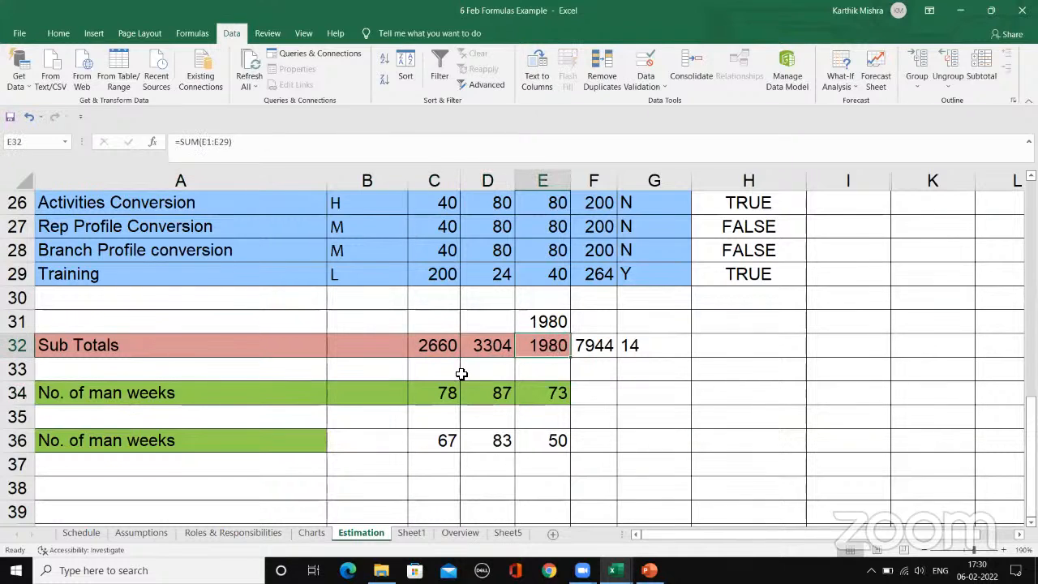
{"action": "left_click", "coordinate": [442, 396]}
{"action": "left_click", "coordinate": [495, 395]}
{"action": "left_click", "coordinate": [555, 394]}
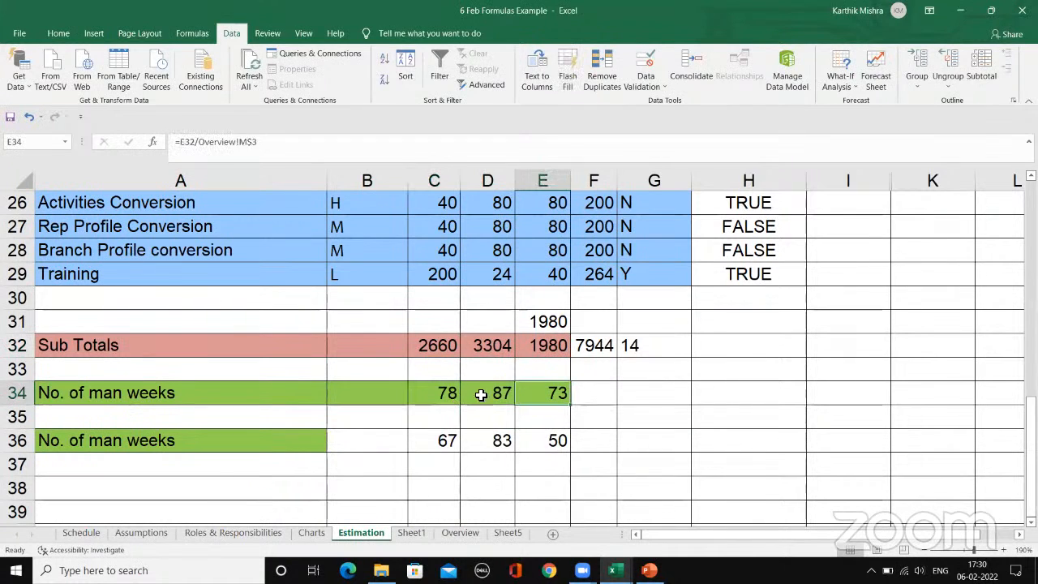
{"action": "left_click", "coordinate": [438, 345]}
{"action": "left_click", "coordinate": [495, 350]}
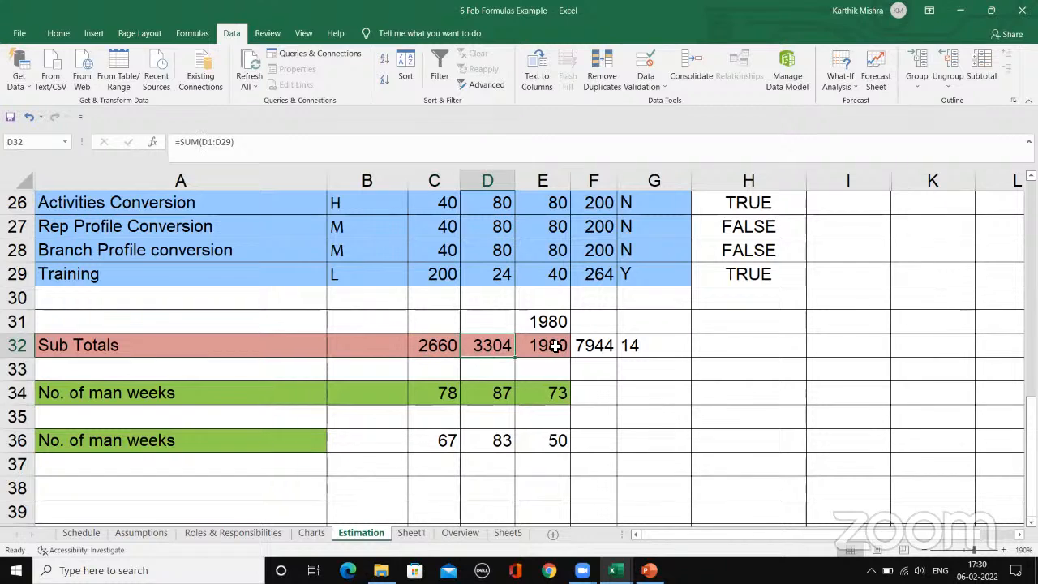
{"action": "left_click", "coordinate": [540, 348]}
{"action": "left_click", "coordinate": [452, 394]}
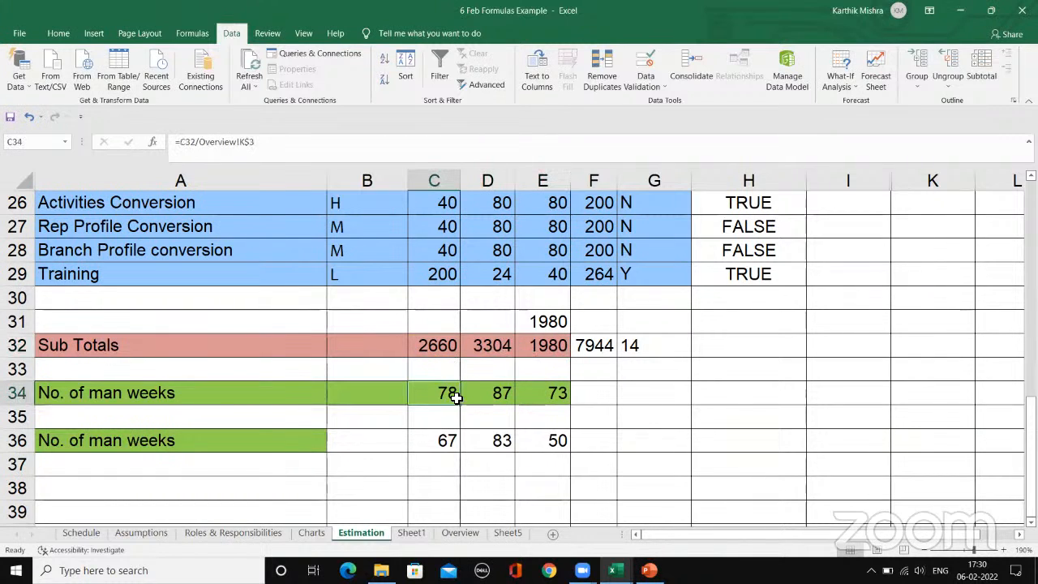
Step: Check the weekly hours for Design, Coding and Testing in K3:M3 of the Overview sheet
{"action": "left_click", "coordinate": [459, 534]}
{"action": "left_click", "coordinate": [389, 211]}
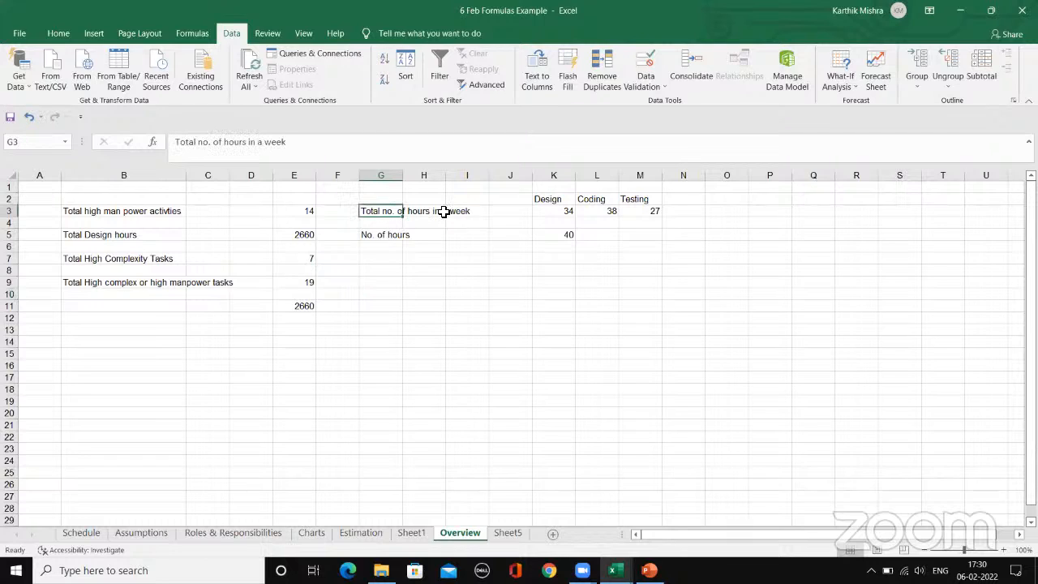
{"action": "left_click", "coordinate": [559, 213]}
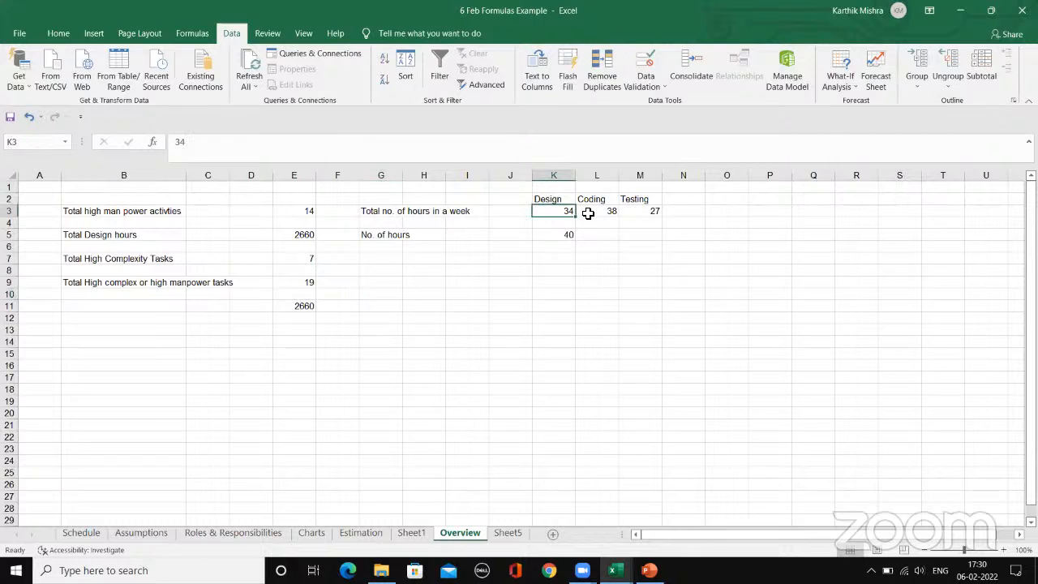
{"action": "left_click", "coordinate": [588, 213]}
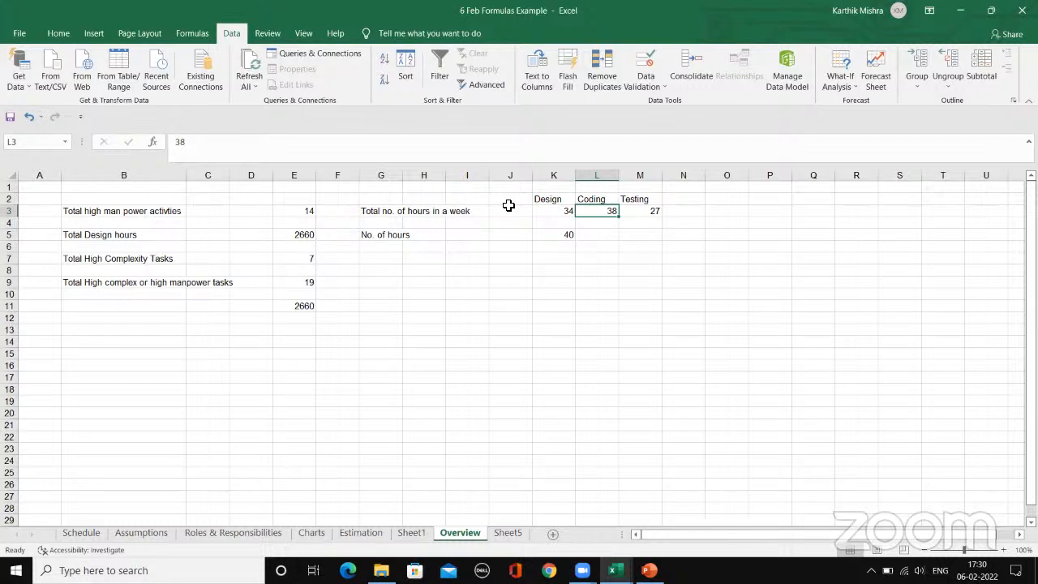
{"action": "left_click", "coordinate": [565, 222]}
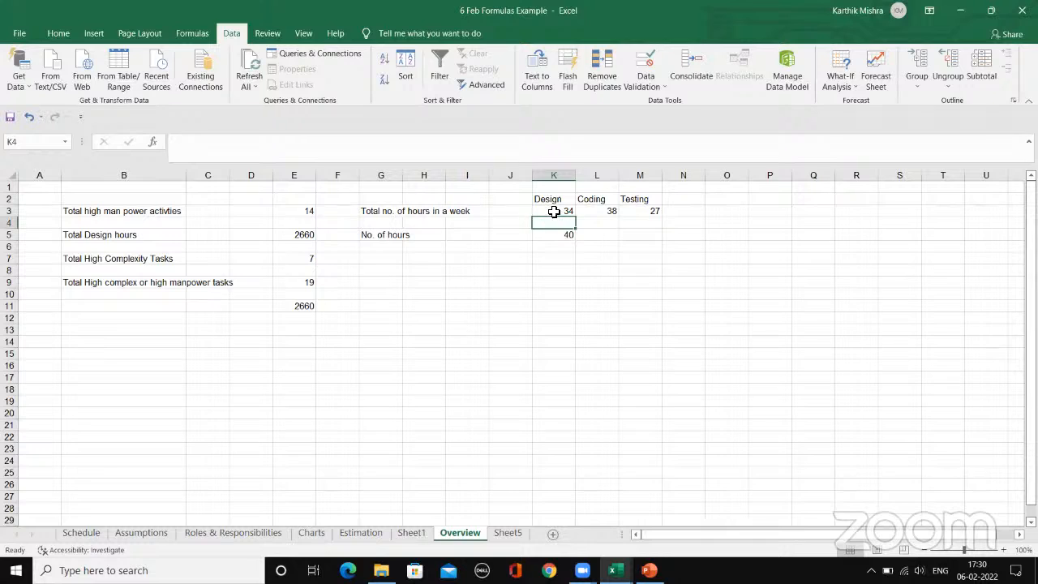
{"action": "left_click", "coordinate": [554, 212]}
{"action": "left_click", "coordinate": [606, 209]}
{"action": "left_click", "coordinate": [646, 209]}
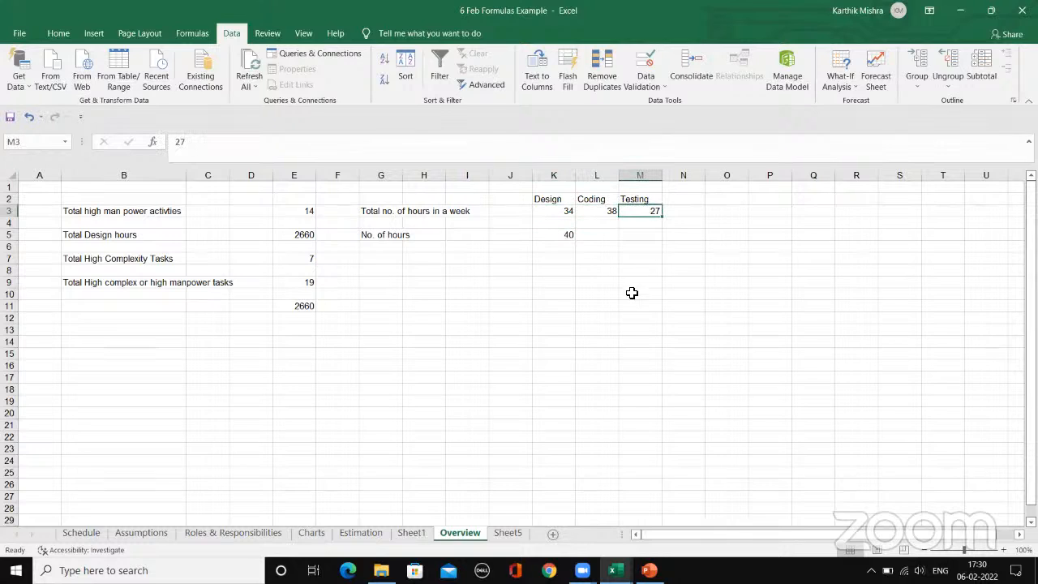
{"action": "left_click", "coordinate": [550, 214]}
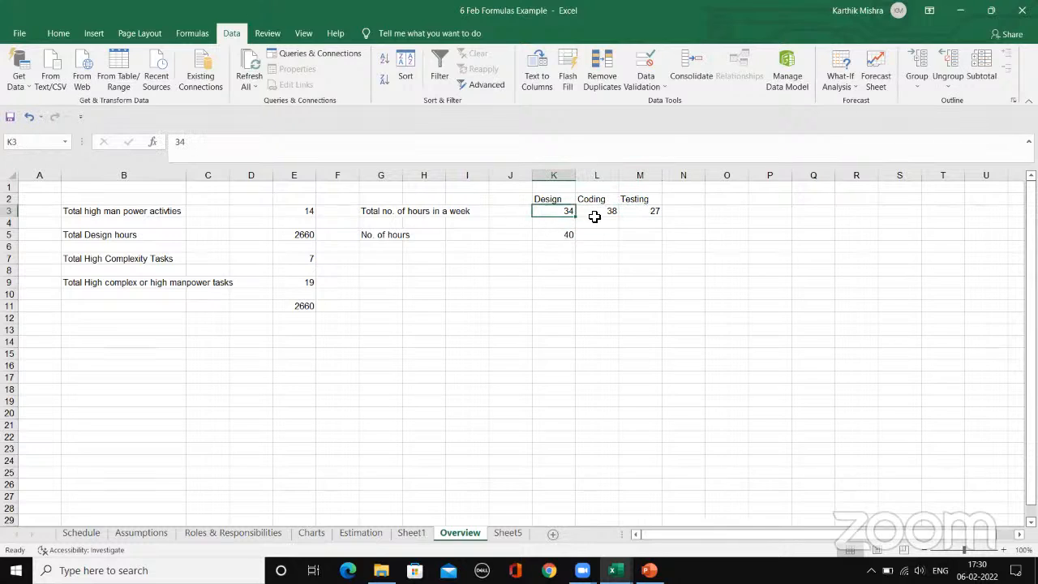
Step: Review the No. of man weeks formulas in C34:E34 on the Estimation sheet
{"action": "left_click", "coordinate": [361, 535]}
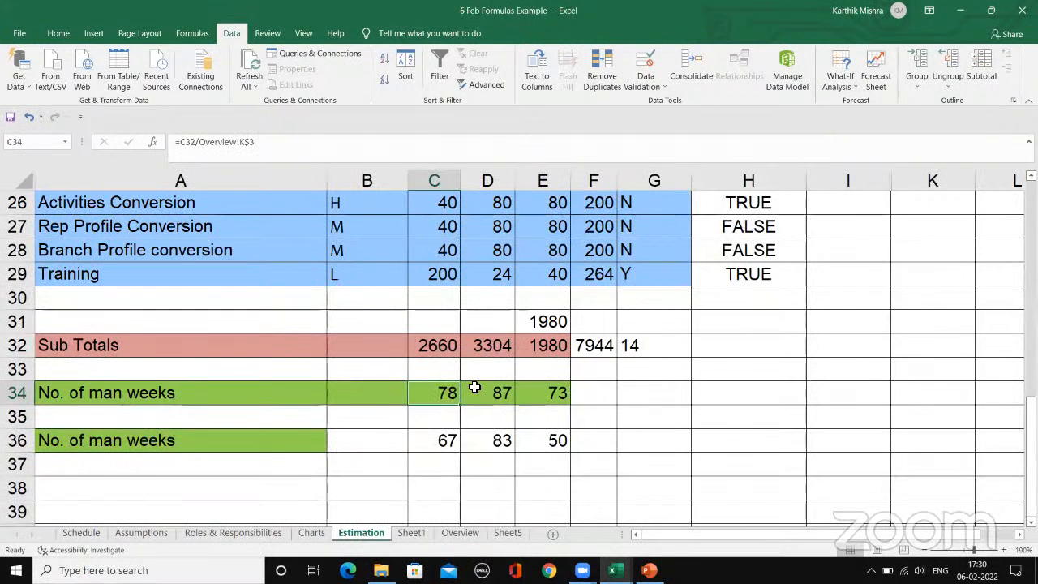
{"action": "left_click", "coordinate": [509, 392]}
{"action": "left_click", "coordinate": [521, 392]}
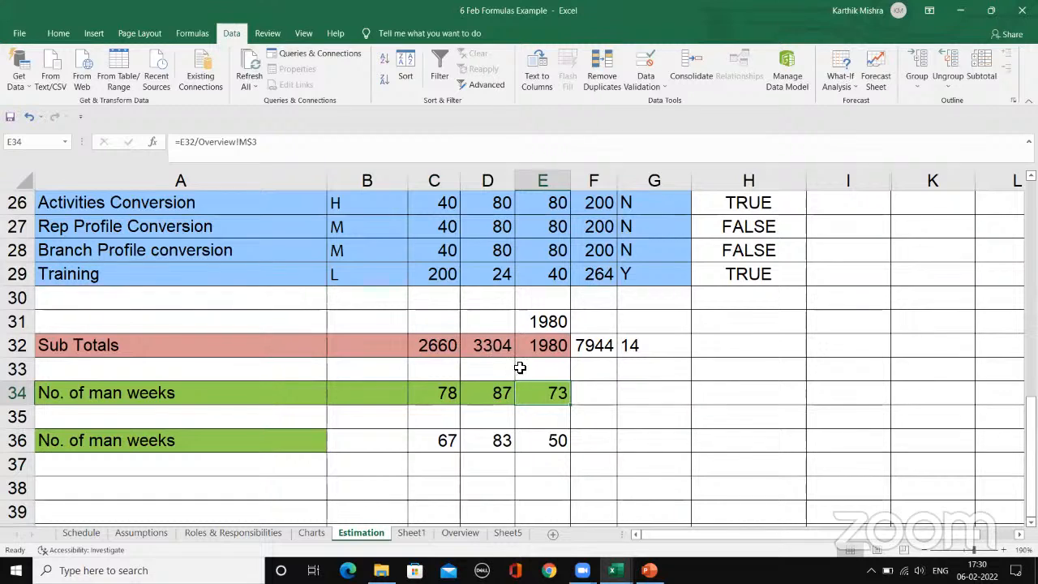
{"action": "left_click", "coordinate": [450, 399]}
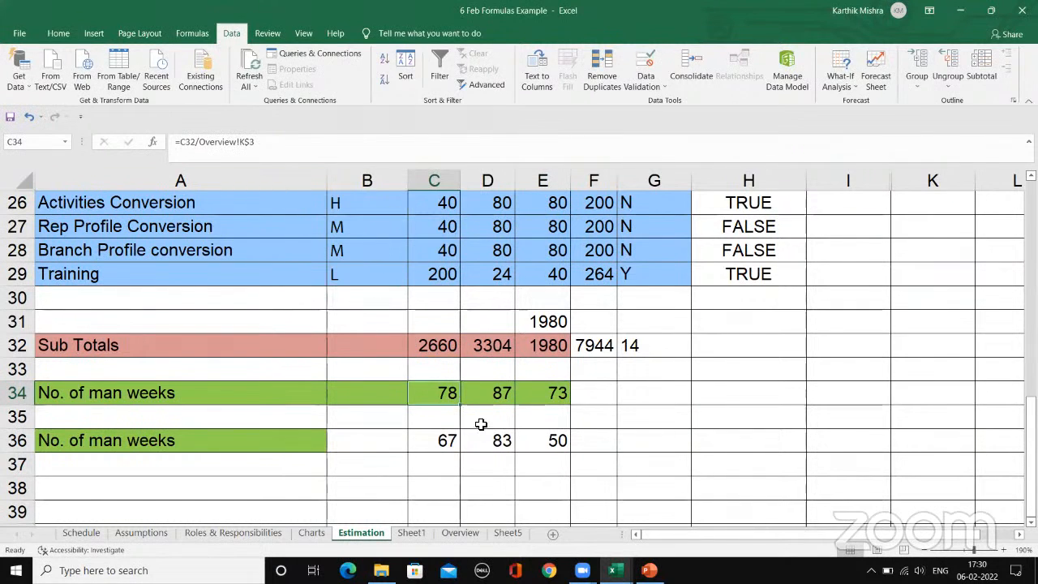
Step: Enter the formula =C32/32 in cell C33 to divide the Design subtotal by a fixed number of hours
{"action": "left_click", "coordinate": [427, 378]}
{"action": "type", "text": "="}
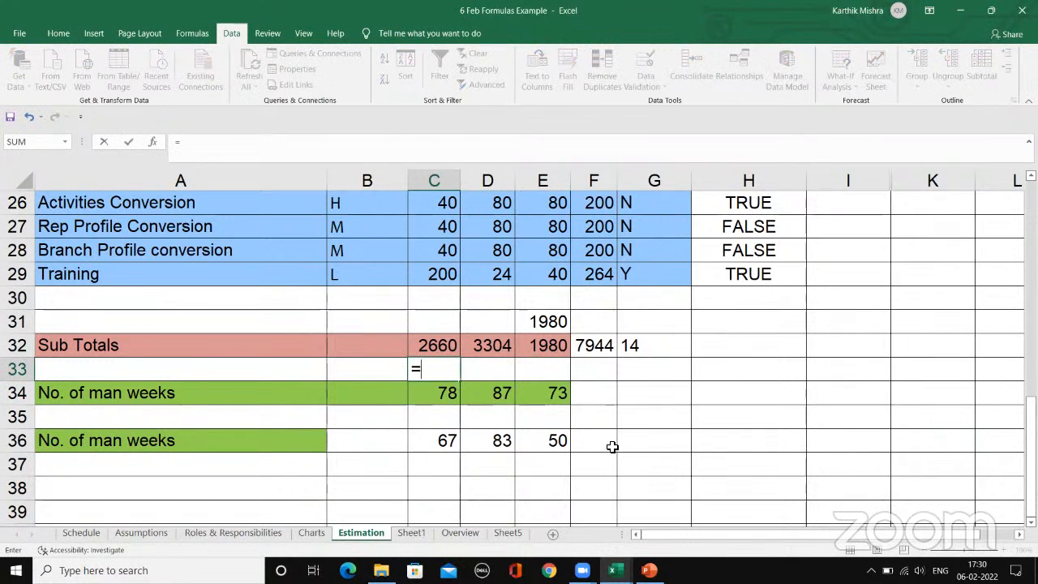
{"action": "left_click", "coordinate": [436, 341]}
{"action": "type", "text": "/32"}
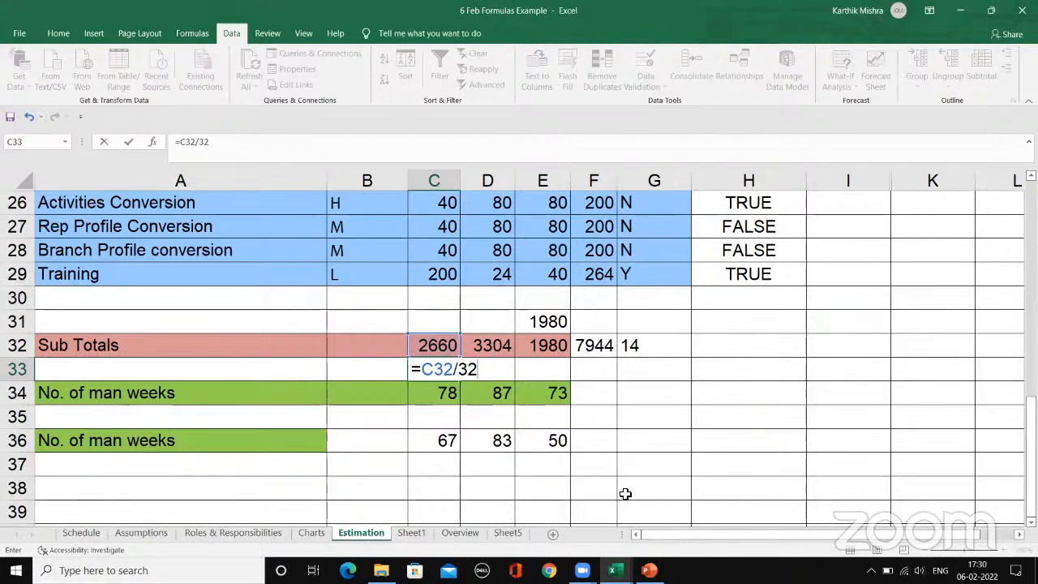
{"action": "key", "text": "Return"}
{"action": "key", "text": "Up"}
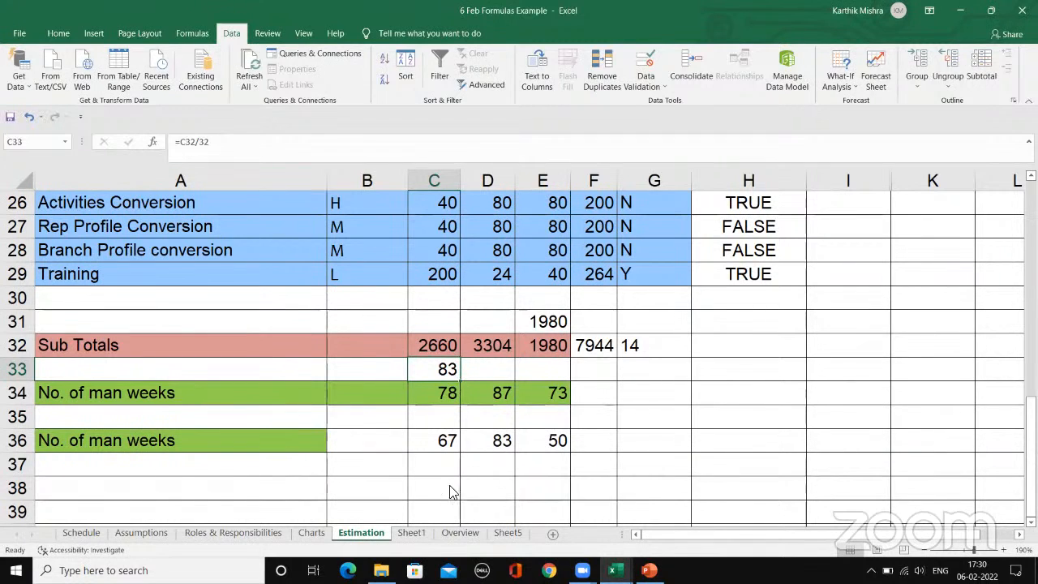
Step: Look over the Design, Coding and Testing hours per week in K3:M3 of the Overview sheet
{"action": "left_click", "coordinate": [475, 532]}
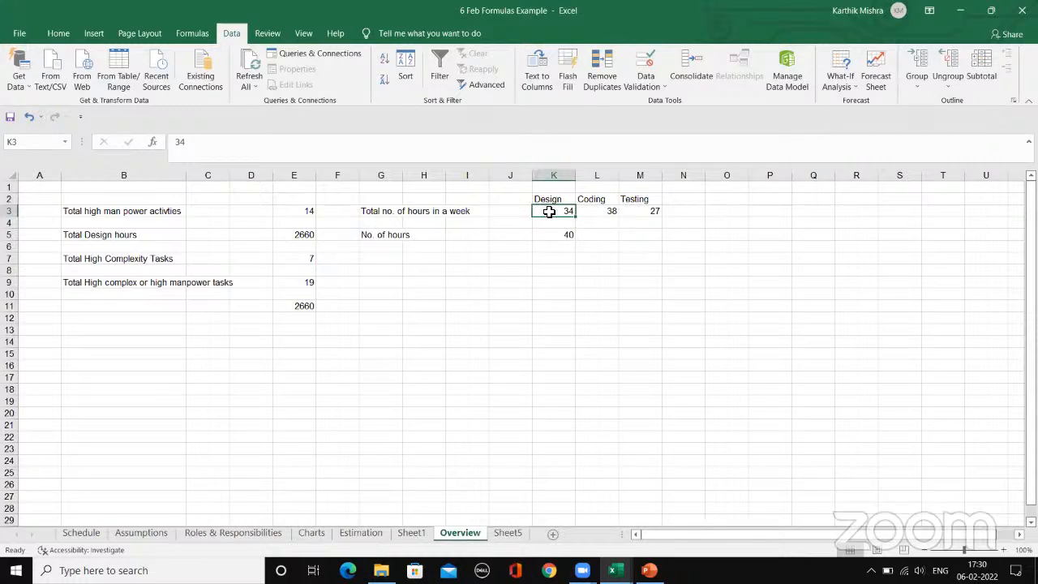
{"action": "left_click", "coordinate": [620, 224]}
{"action": "left_click", "coordinate": [558, 209]}
{"action": "left_click", "coordinate": [594, 210]}
{"action": "left_click", "coordinate": [637, 212]}
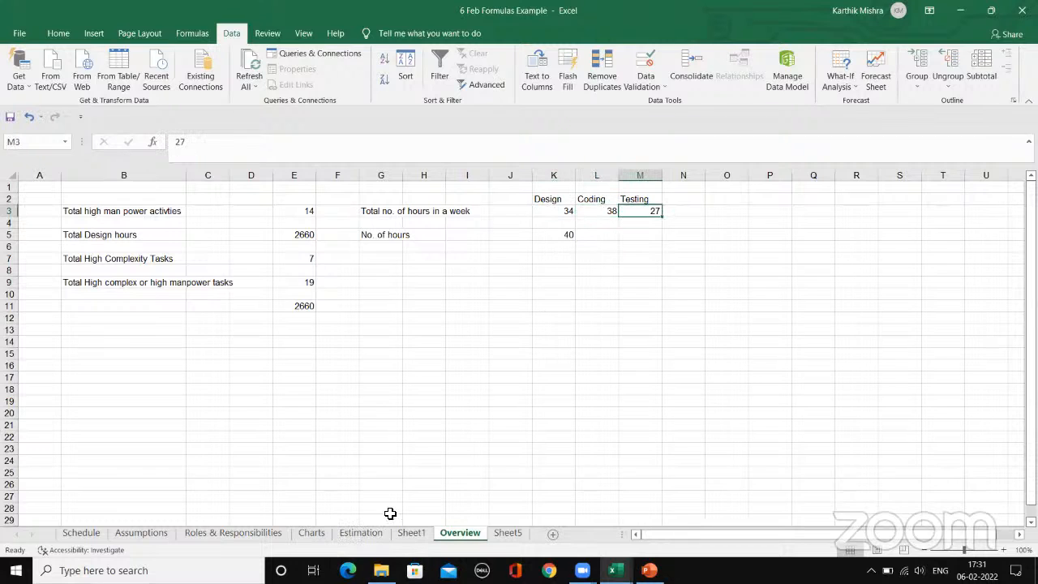
Step: Clear the fixed-hours formula from C33 on the Estimation sheet and check the Overview reference used in C34
{"action": "left_click", "coordinate": [367, 535]}
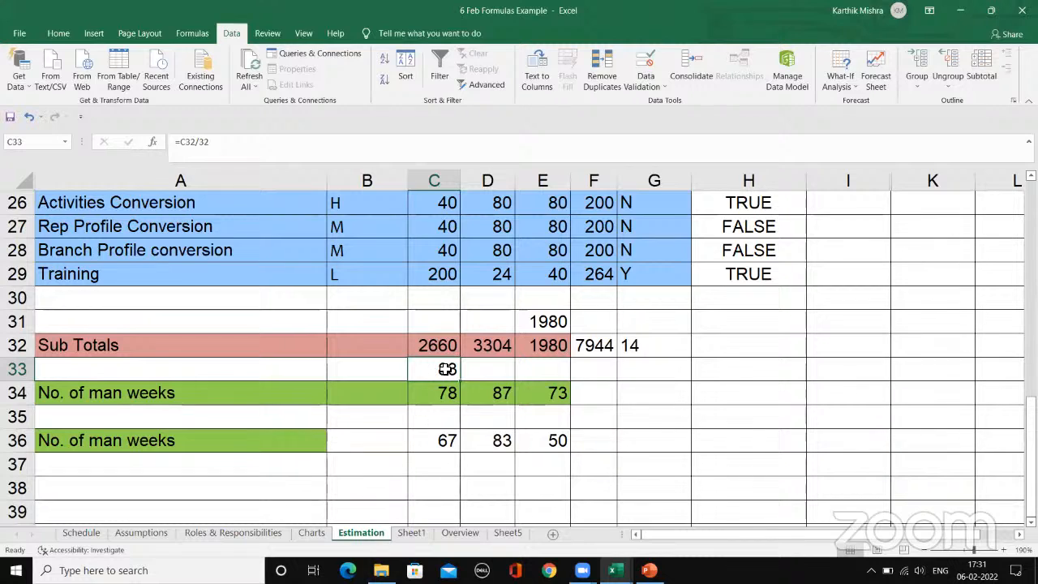
{"action": "key", "text": "Delete"}
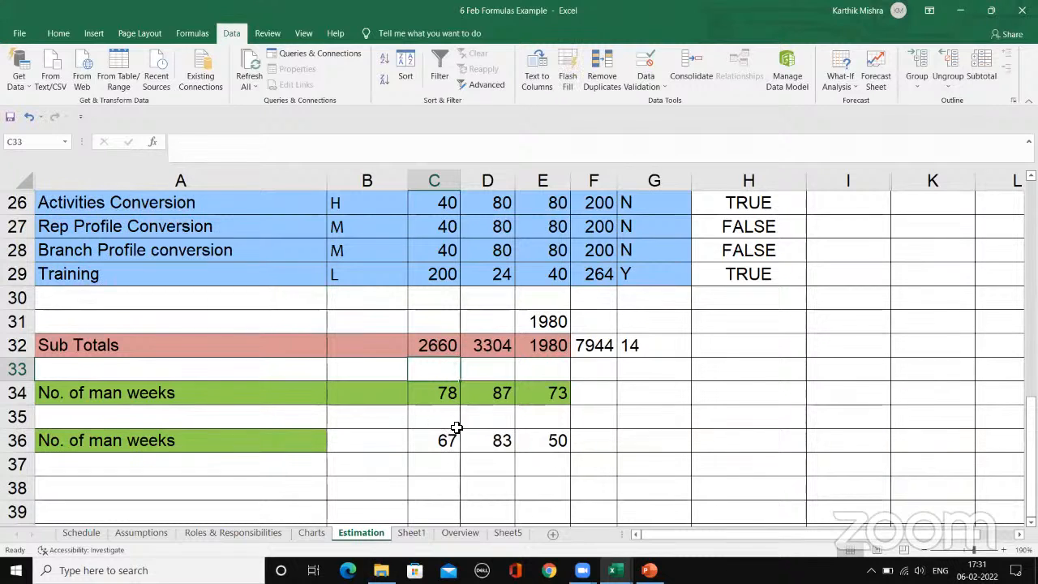
{"action": "left_click", "coordinate": [454, 394]}
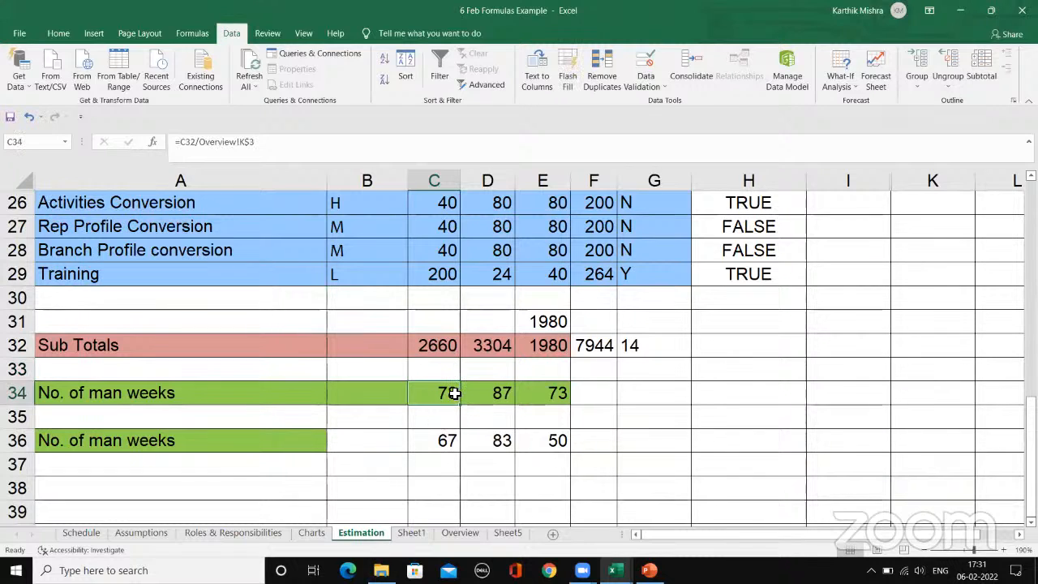
{"action": "left_click", "coordinate": [266, 141]}
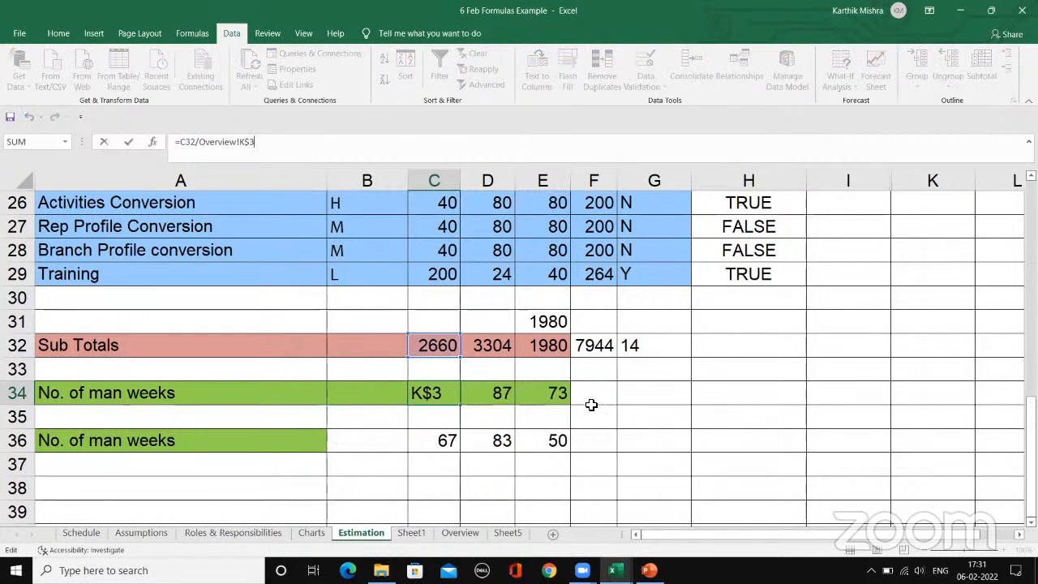
{"action": "key", "text": "Escape"}
Step: Enter the formula =C32/Overview!K3 in cell C33 and fill it across to E33
{"action": "left_click", "coordinate": [446, 367]}
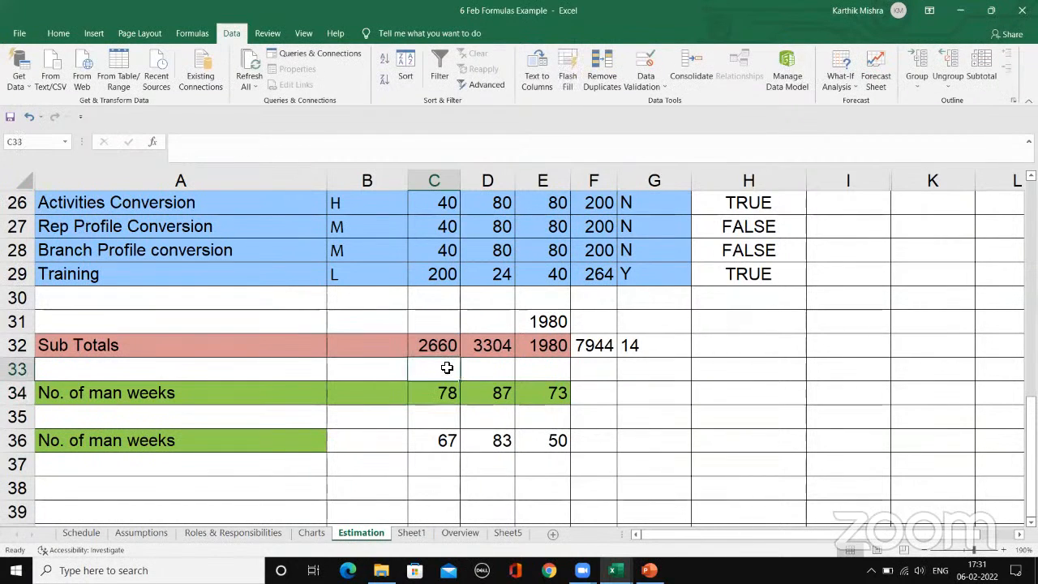
{"action": "type", "text": "="}
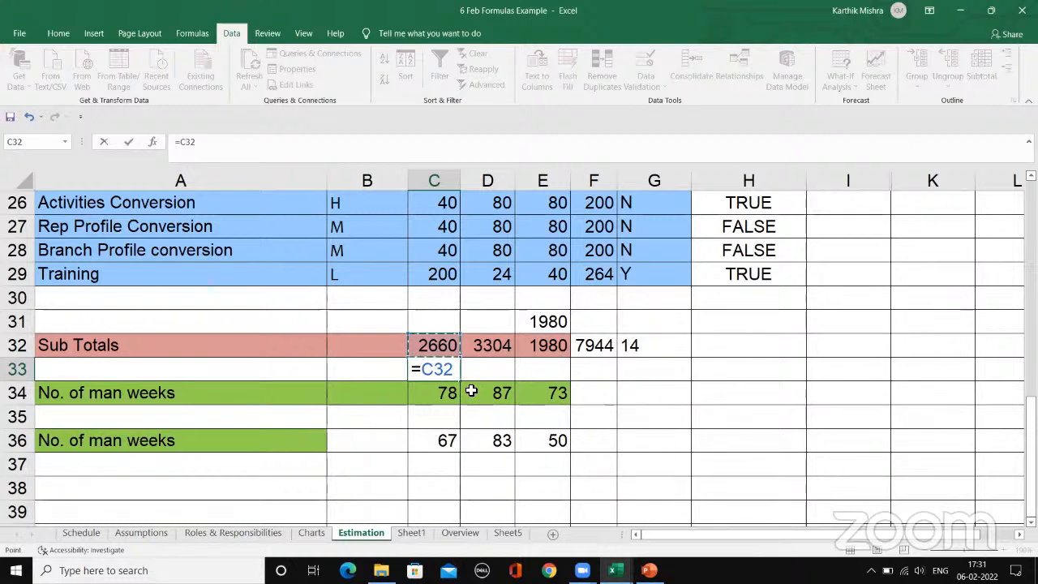
{"action": "type", "text": "/"}
{"action": "left_click", "coordinate": [459, 533]}
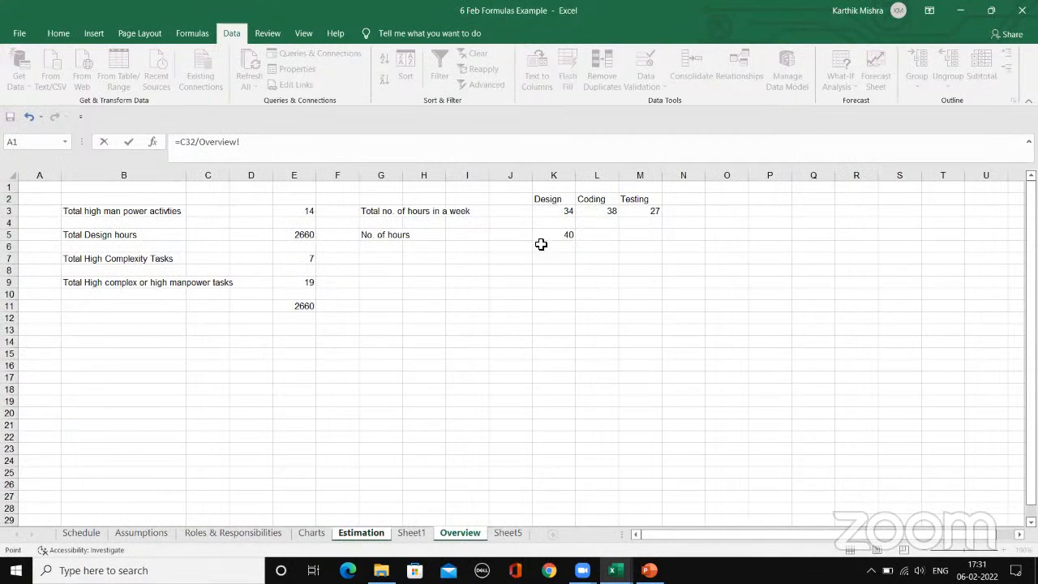
{"action": "left_click", "coordinate": [551, 213]}
{"action": "key", "text": "F4"}
{"action": "key", "text": "F4"}
{"action": "key", "text": "ctrl+Return"}
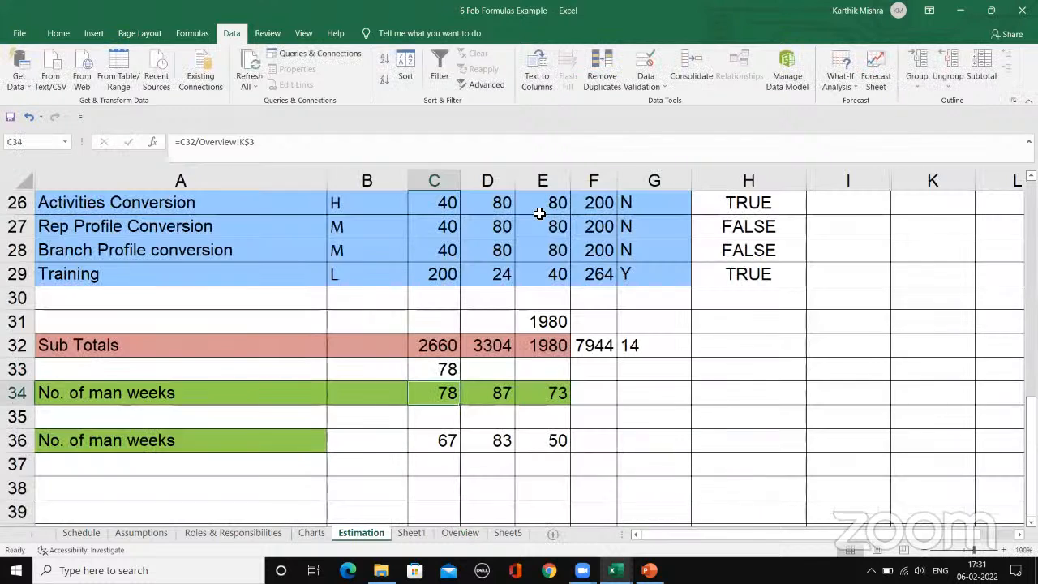
{"action": "left_click", "coordinate": [428, 371]}
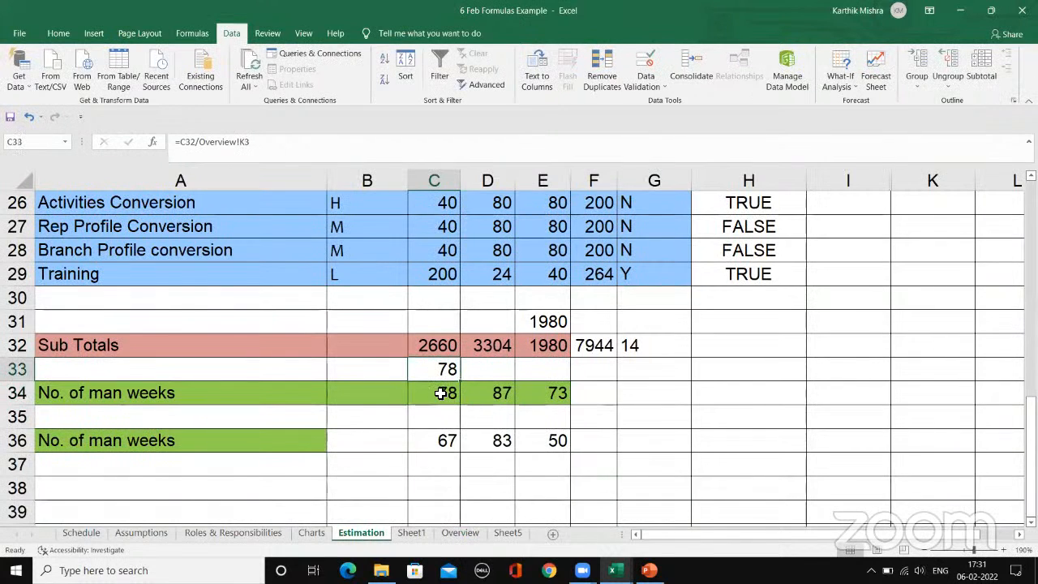
{"action": "left_click_drag", "start_coordinate": [461, 382], "coordinate": [570, 382]}
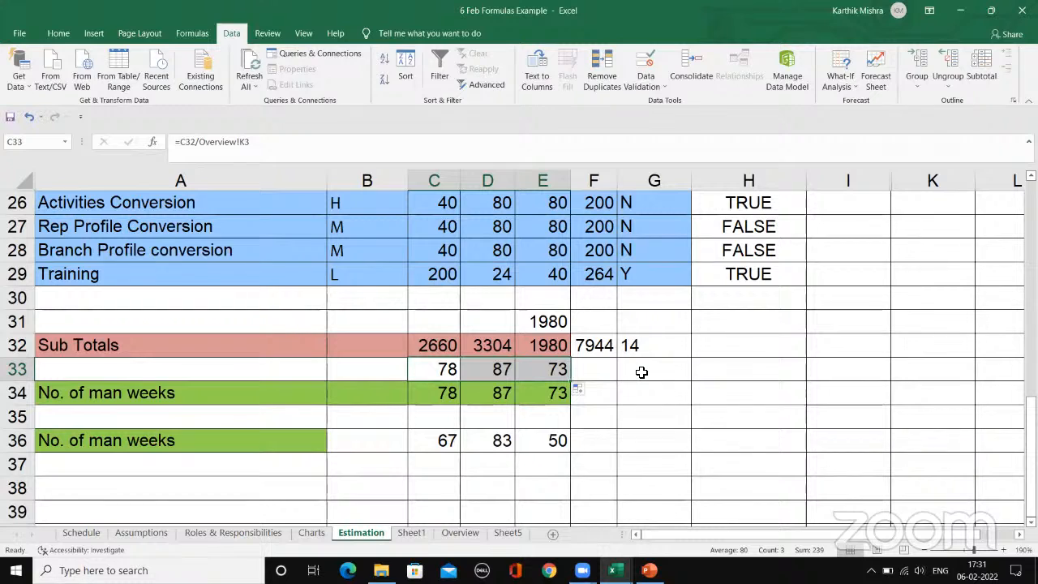
Step: Check the formulas in C33:E33 and the Design weekly hours in K3 of the Overview sheet they start from
{"action": "left_click", "coordinate": [641, 372]}
{"action": "left_click", "coordinate": [484, 372]}
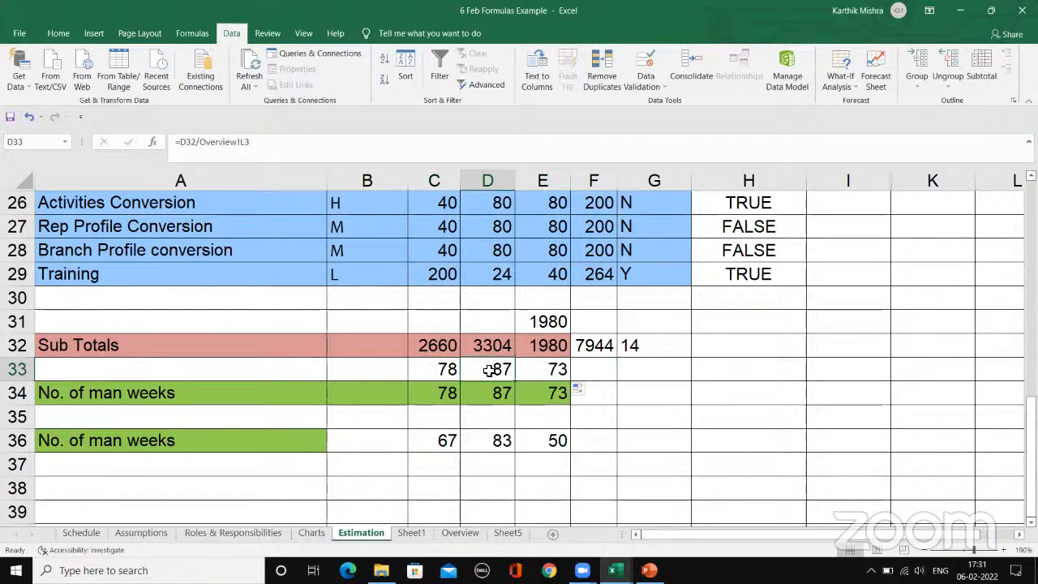
{"action": "left_click", "coordinate": [538, 370]}
{"action": "left_click", "coordinate": [493, 370]}
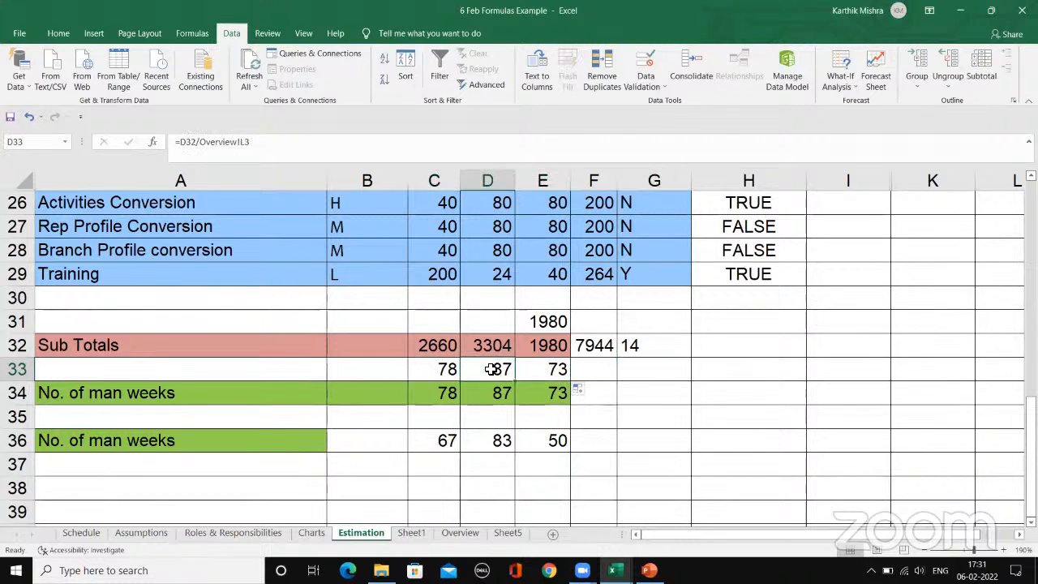
{"action": "left_click", "coordinate": [437, 366]}
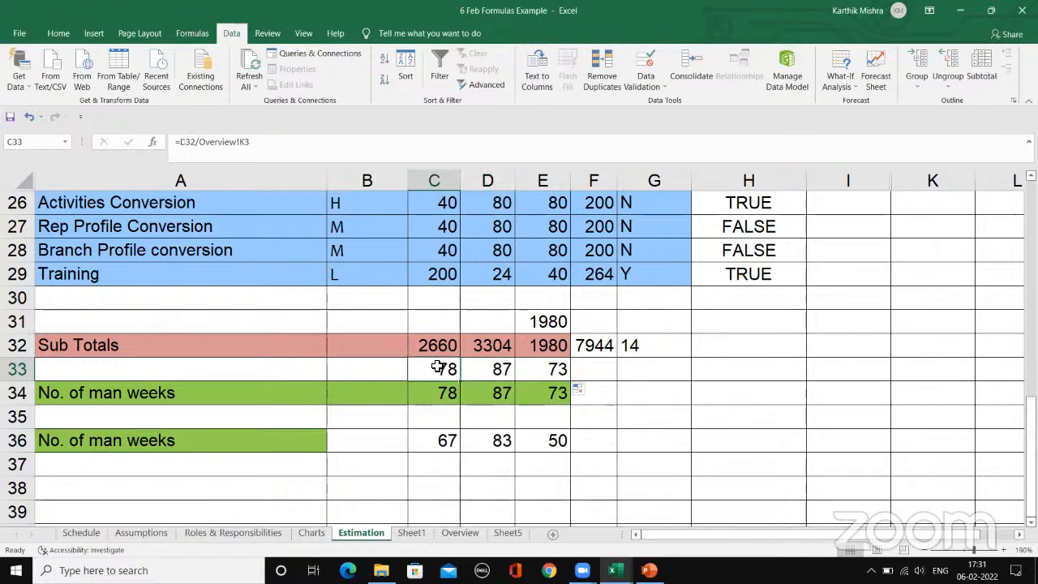
{"action": "left_click", "coordinate": [489, 371]}
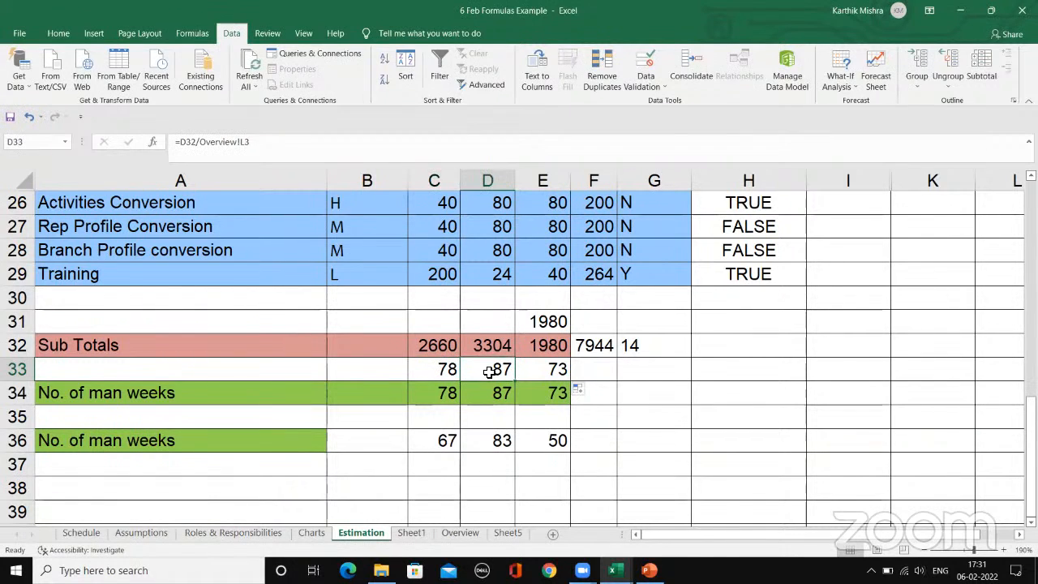
{"action": "left_click", "coordinate": [533, 369]}
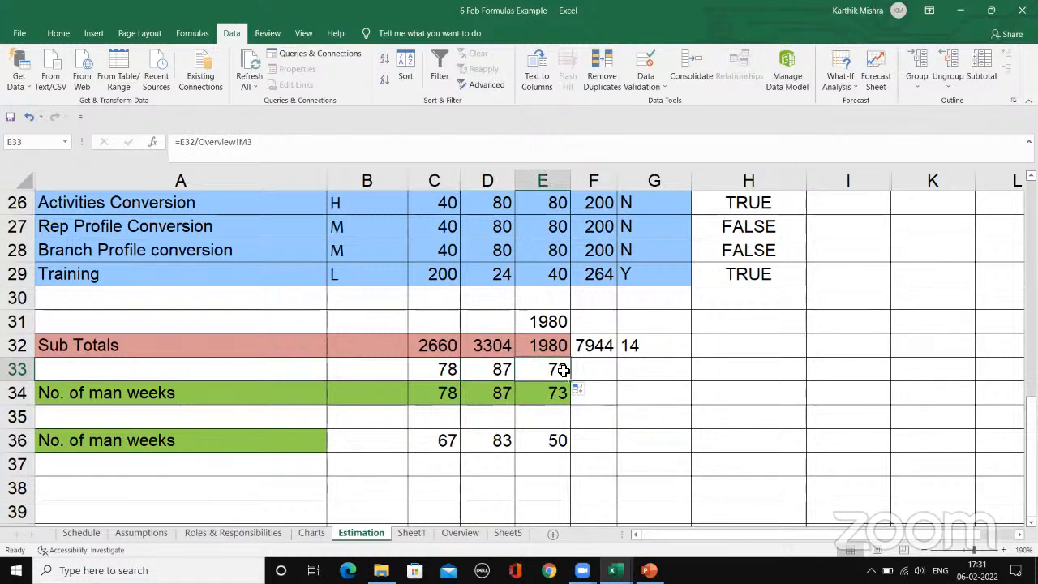
{"action": "left_click", "coordinate": [448, 537]}
{"action": "left_click", "coordinate": [554, 212]}
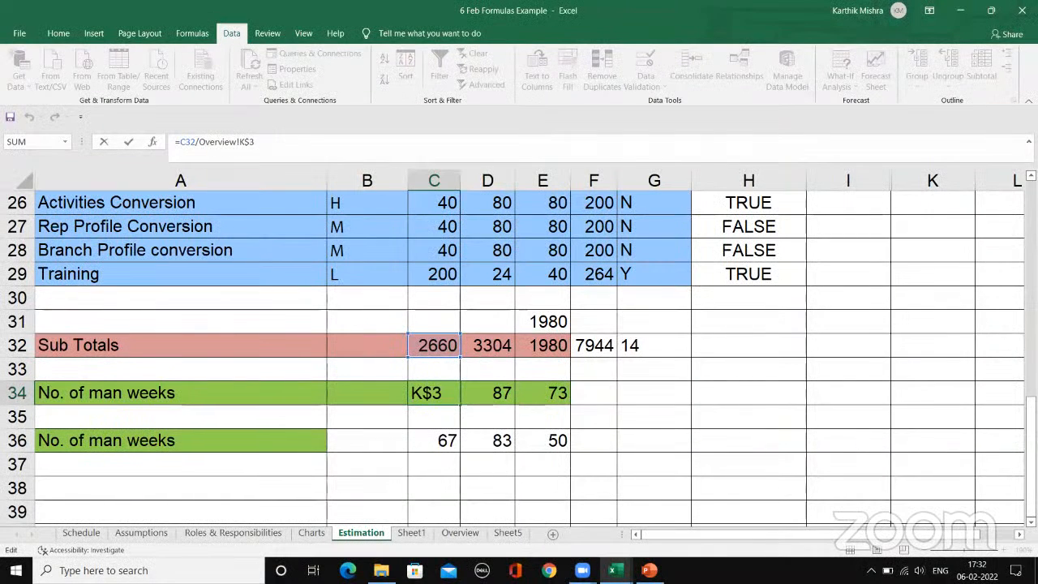
Step: Replace the divisor in C34 with a relative reference so the formula reads =C32/Overview!K3
{"action": "key", "text": "BackSpace"}
{"action": "key", "text": "BackSpace"}
{"action": "key", "text": "BackSpace"}
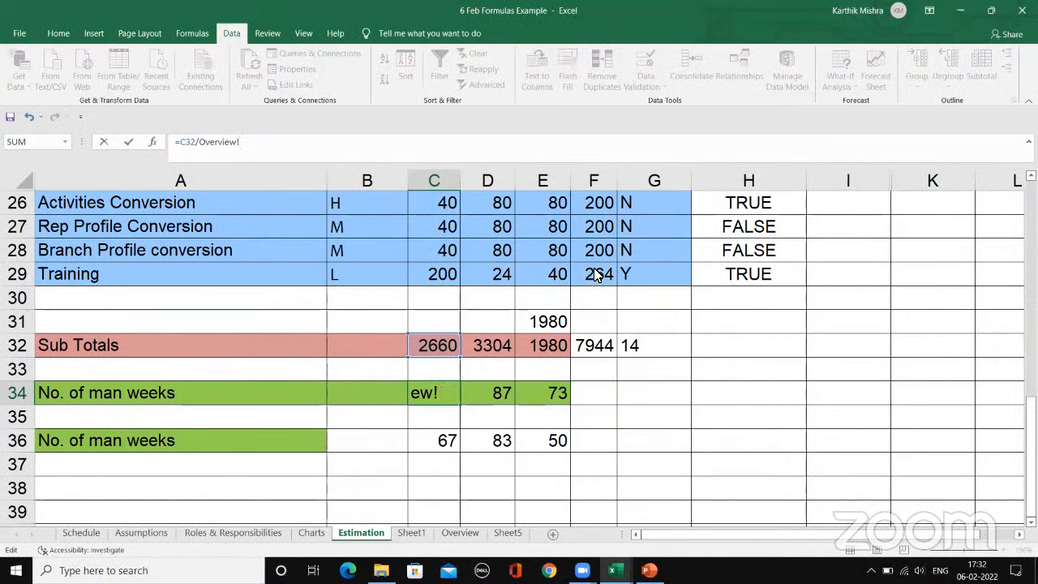
{"action": "key", "text": "BackSpace"}
{"action": "key", "text": "BackSpace"}
{"action": "key", "text": "BackSpace"}
{"action": "key", "text": "BackSpace"}
{"action": "key", "text": "BackSpace"}
{"action": "key", "text": "BackSpace"}
{"action": "key", "text": "BackSpace"}
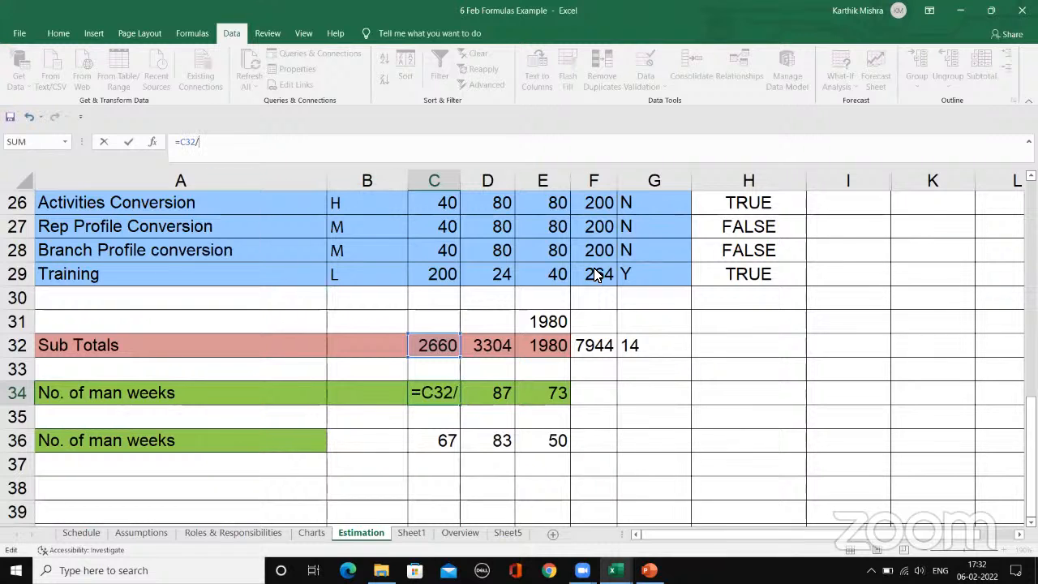
{"action": "left_click", "coordinate": [460, 532]}
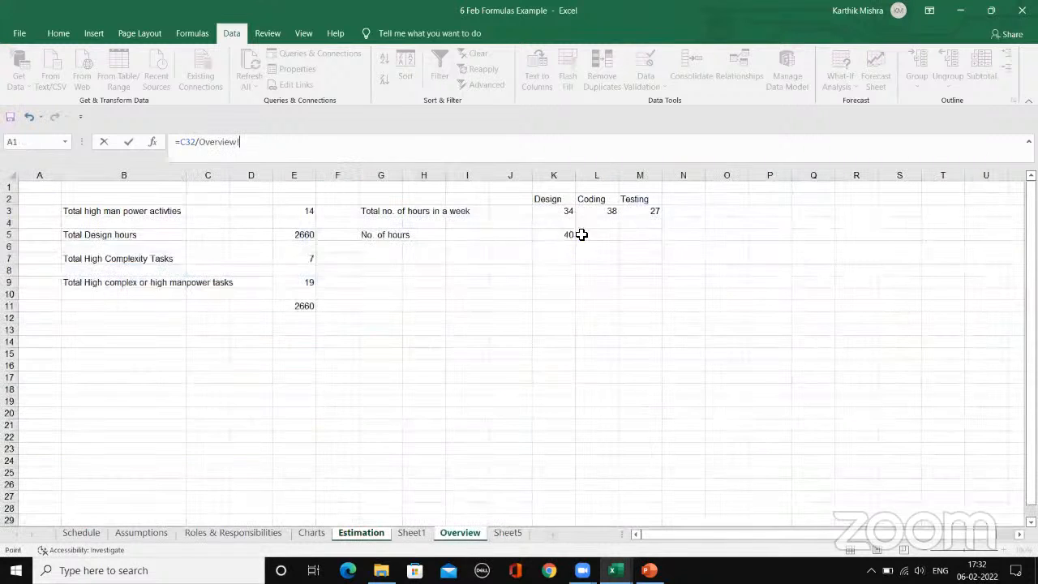
{"action": "left_click", "coordinate": [556, 213]}
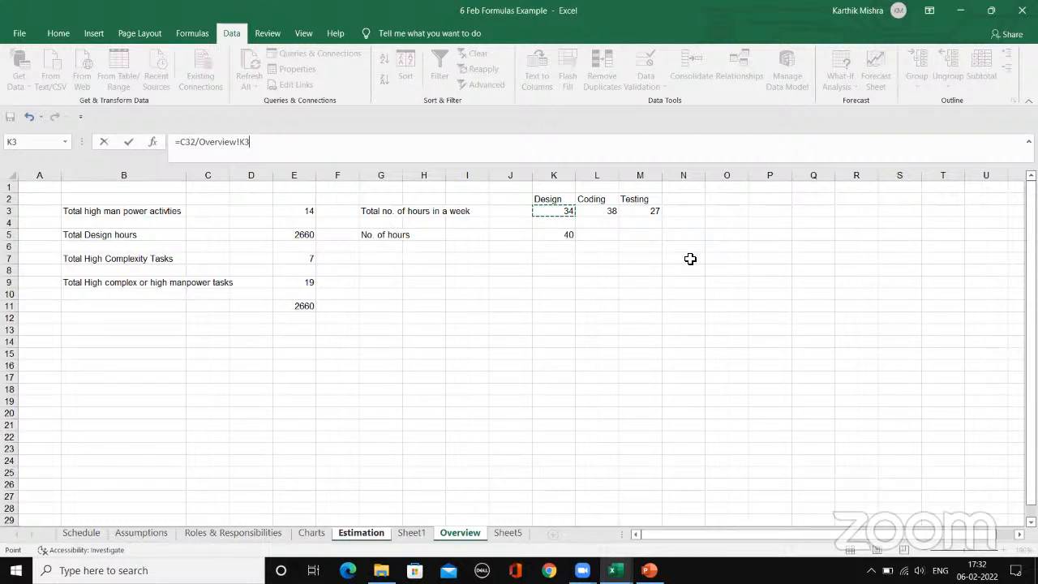
{"action": "key", "text": "Return"}
Step: Compare the relative Overview reference in C34 with the absolute reference used in the C36 formula
{"action": "left_click", "coordinate": [429, 395]}
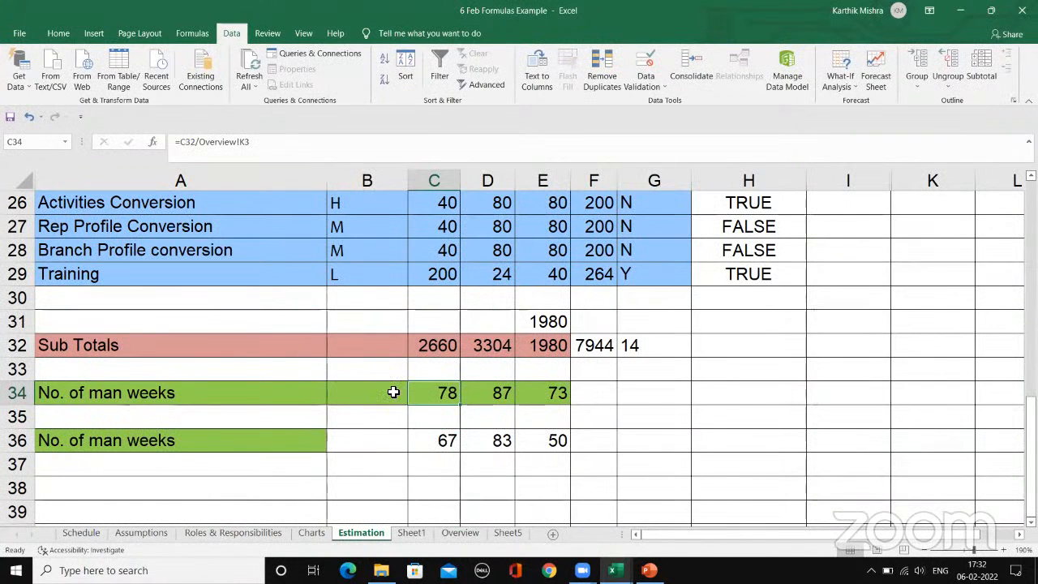
{"action": "left_click", "coordinate": [274, 143]}
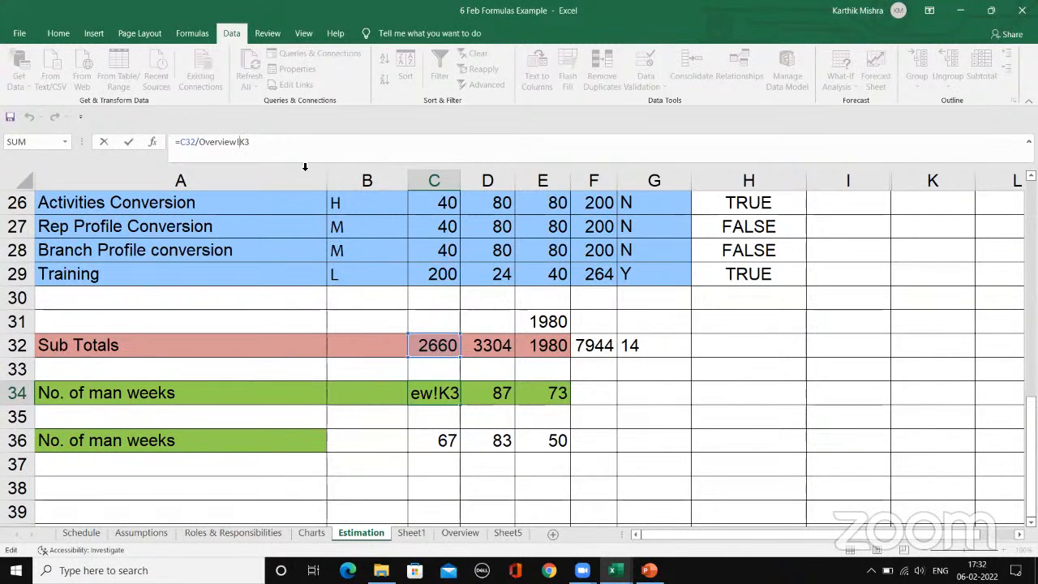
{"action": "key", "text": "Escape"}
{"action": "left_click", "coordinate": [444, 456]}
{"action": "left_click", "coordinate": [432, 440]}
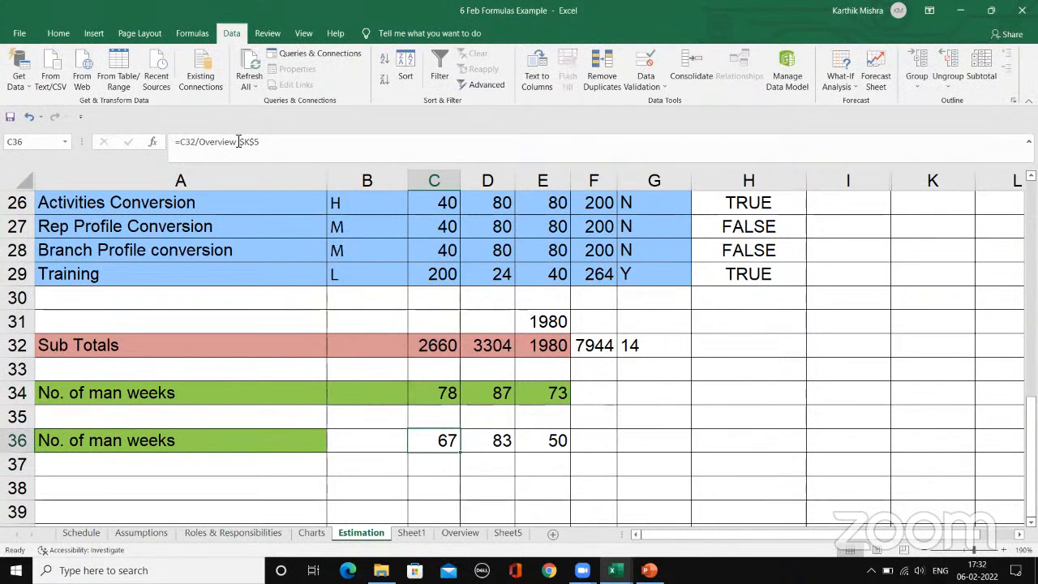
{"action": "left_click", "coordinate": [264, 142]}
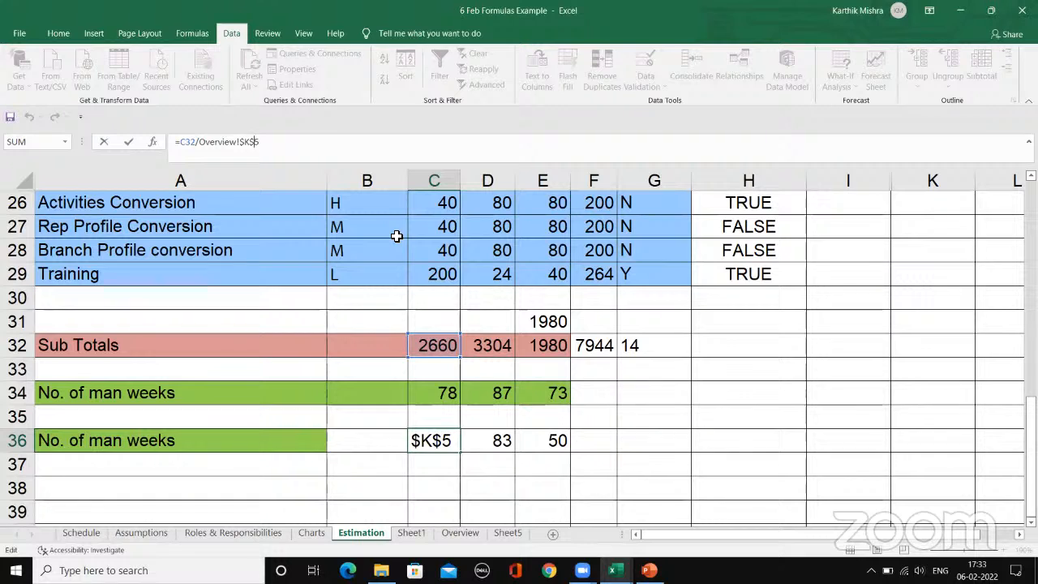
{"action": "key", "text": "Left"}
{"action": "key", "text": "Right"}
{"action": "key", "text": "Right"}
{"action": "key", "text": "Left"}
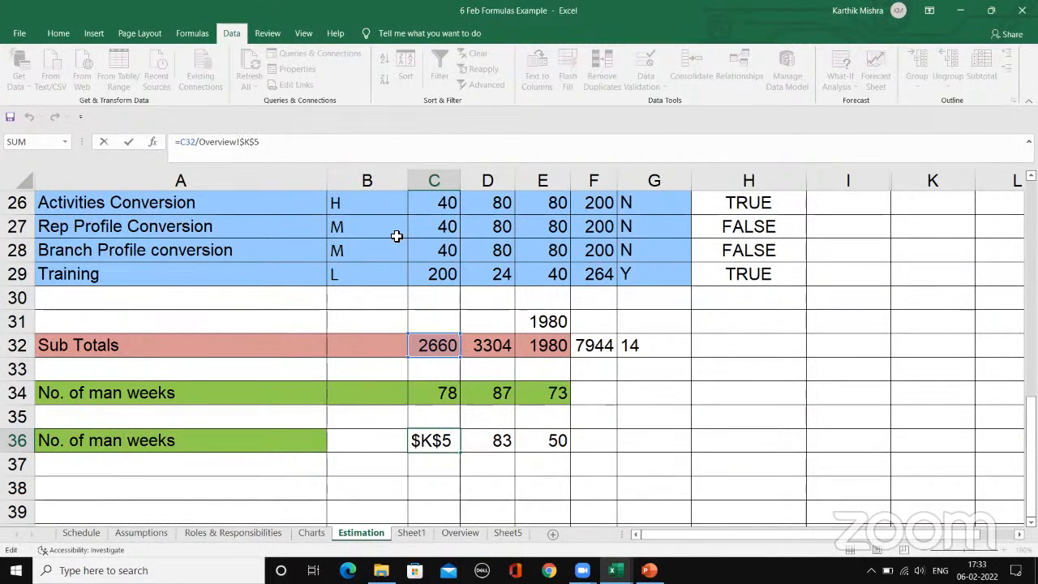
{"action": "key", "text": "ctrl+Return"}
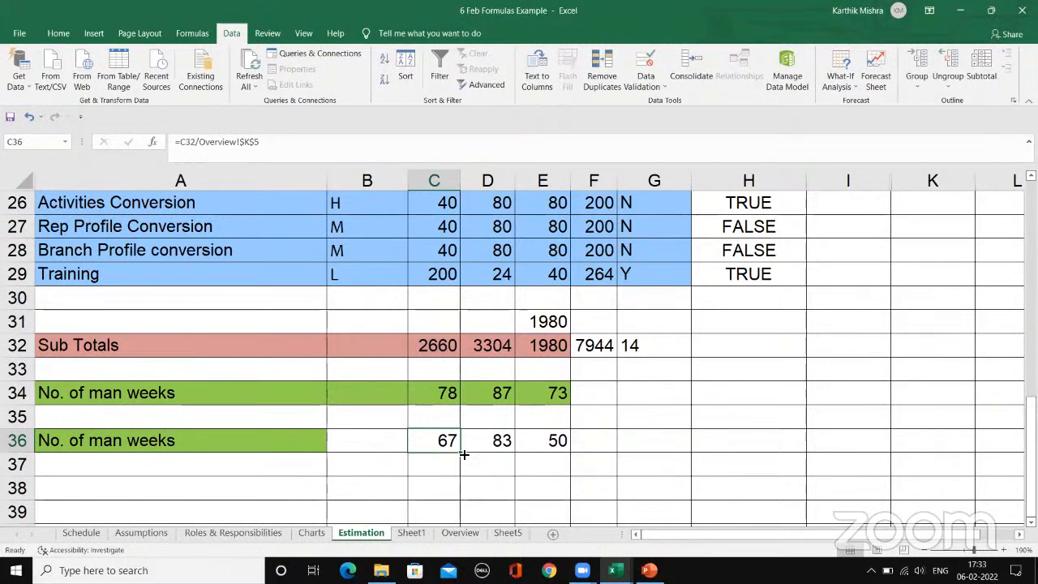
Step: Fill the C36 man-weeks formula across to F36 and clear the copies from D36:F36
{"action": "left_click_drag", "start_coordinate": [465, 454], "coordinate": [655, 450]}
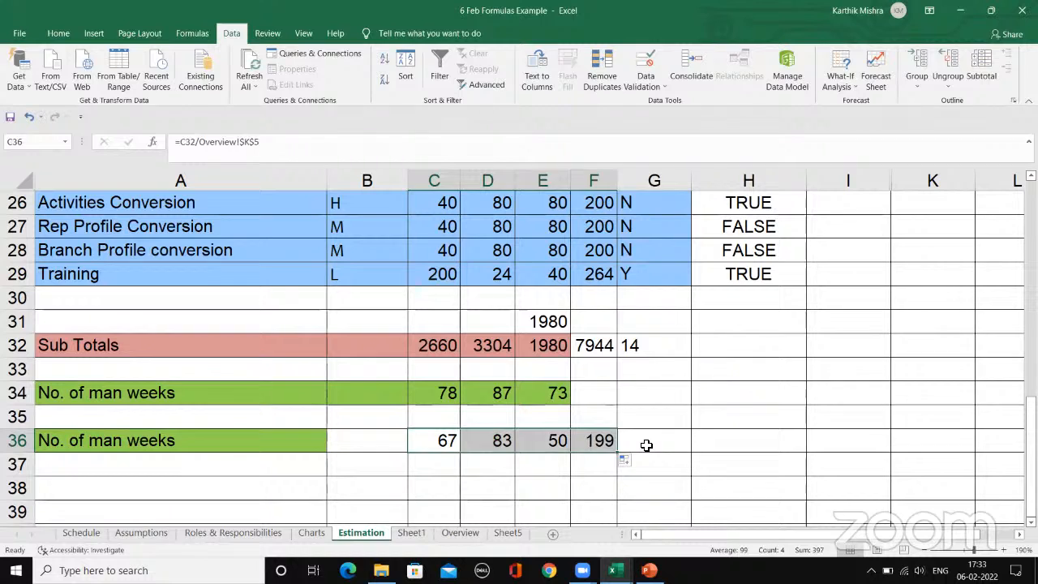
{"action": "left_click", "coordinate": [644, 447]}
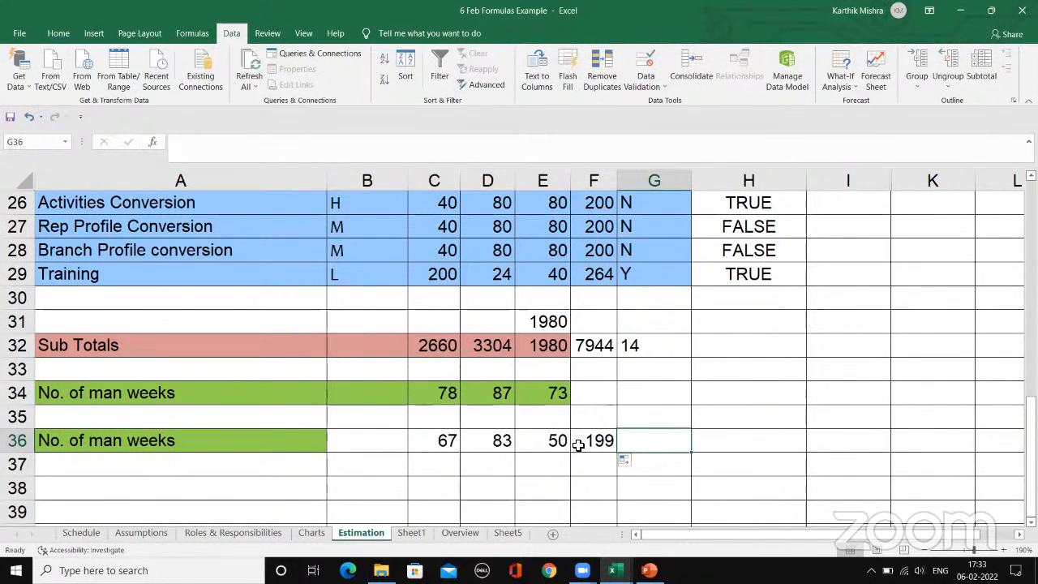
{"action": "left_click", "coordinate": [575, 442]}
{"action": "key", "text": "Delete"}
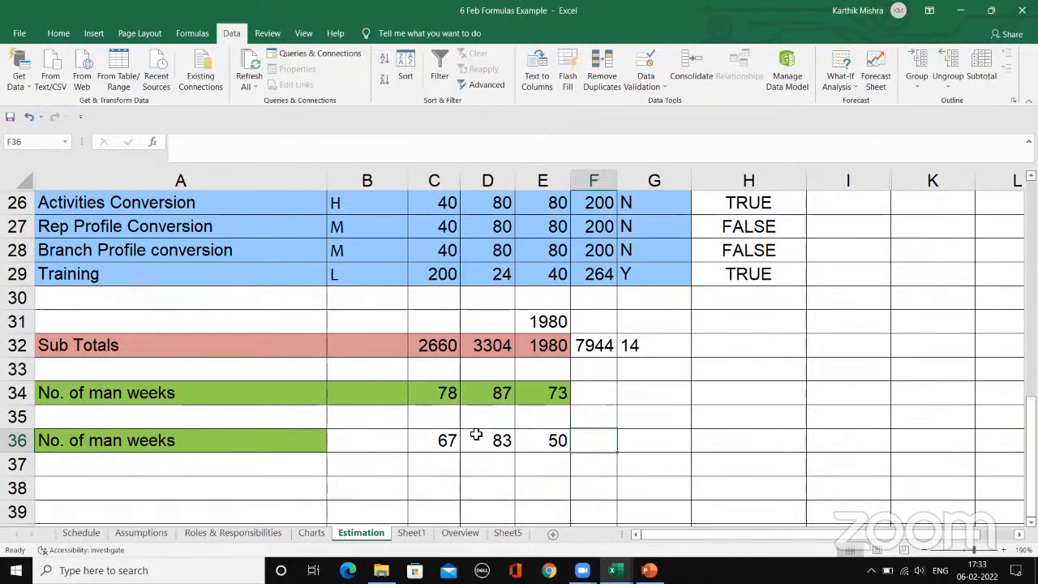
{"action": "left_click_drag", "start_coordinate": [476, 435], "coordinate": [523, 440]}
{"action": "key", "text": "Delete"}
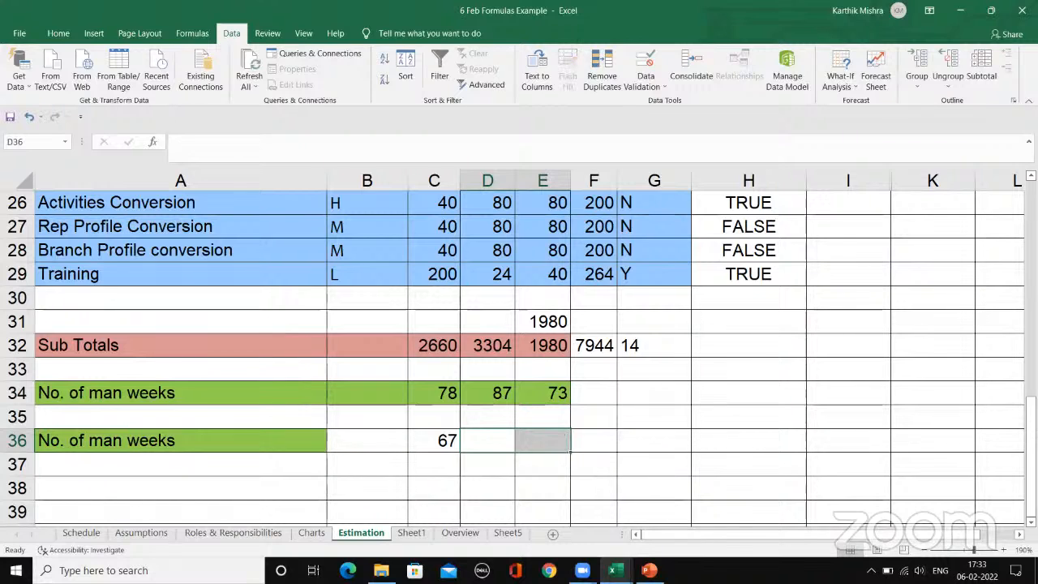
Step: Review the man-weeks formulas in C34:E34 and the Sub Totals formula in D32
{"action": "left_click", "coordinate": [446, 396]}
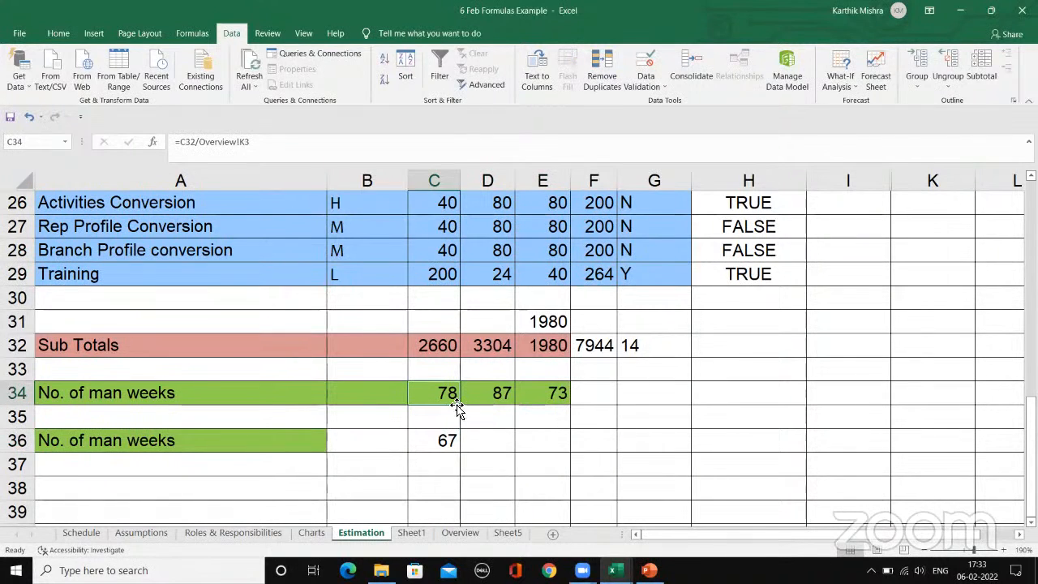
{"action": "left_click", "coordinate": [482, 393]}
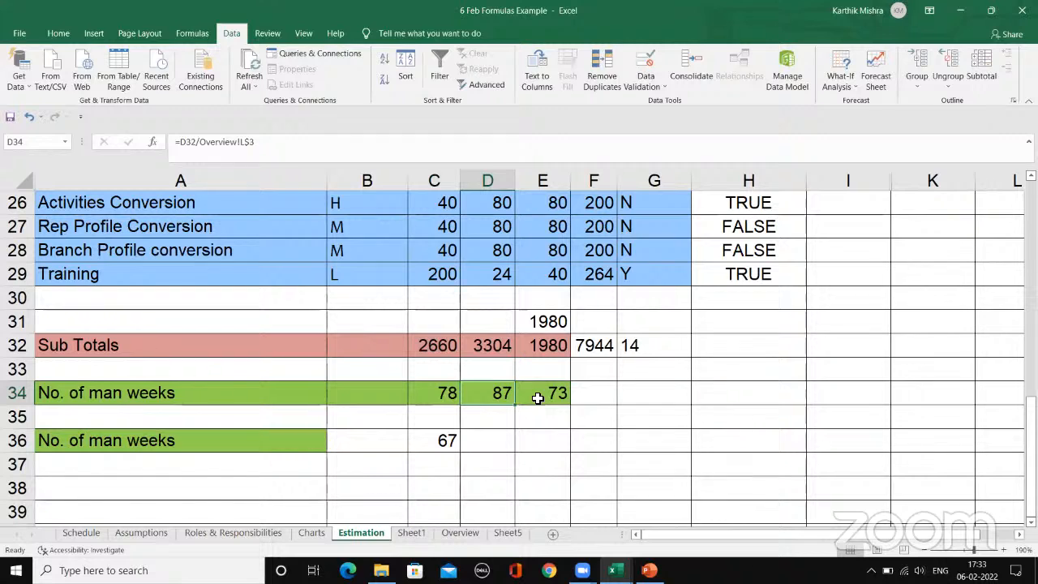
{"action": "left_click", "coordinate": [538, 397]}
{"action": "left_click", "coordinate": [478, 347]}
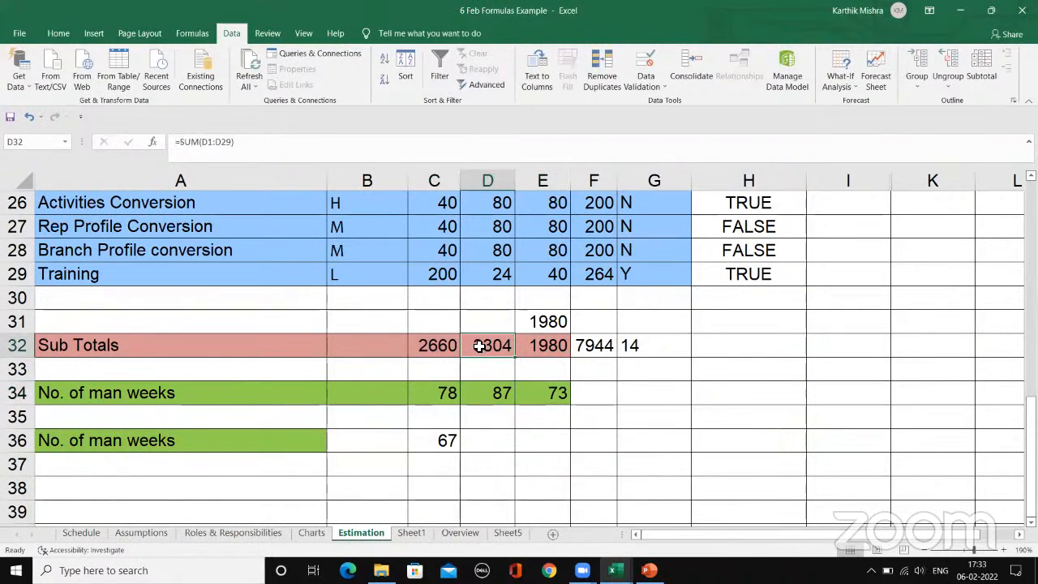
Step: Check how the Overview reference shifts across the man-weeks formulas in C34, D34 and E34
{"action": "left_click", "coordinate": [491, 391]}
{"action": "left_click", "coordinate": [459, 395]}
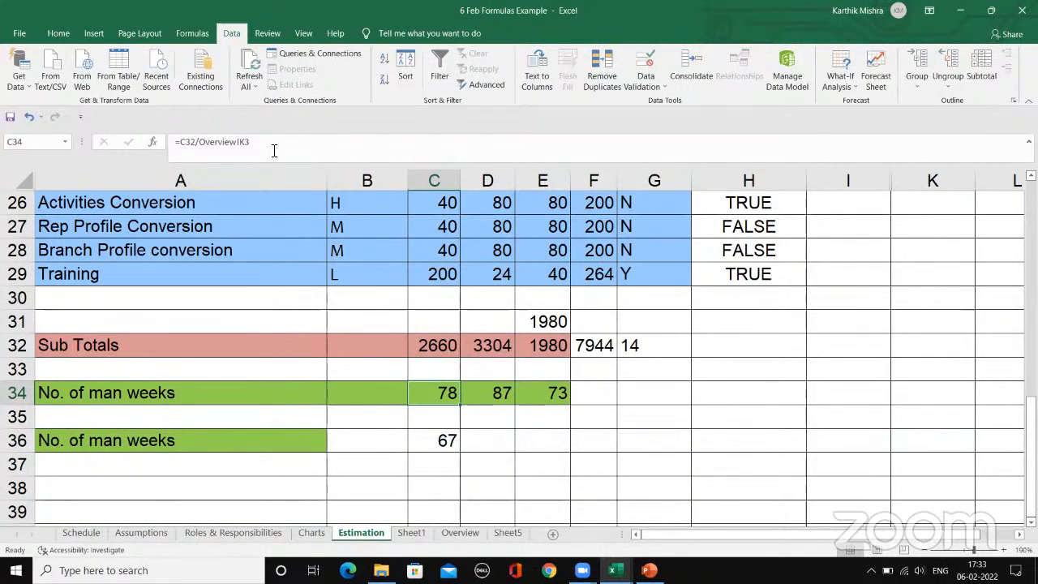
{"action": "left_click", "coordinate": [503, 397]}
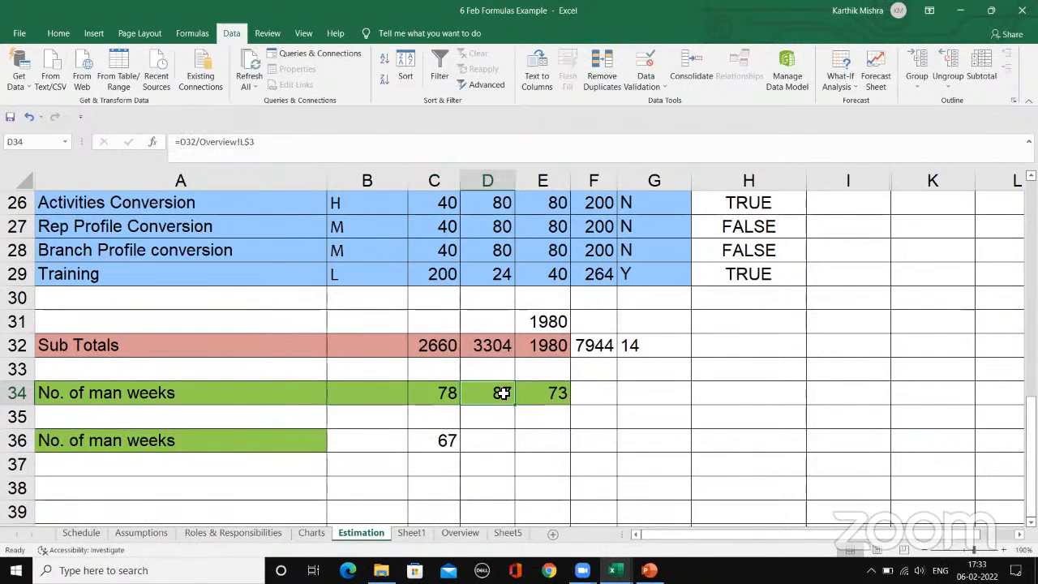
{"action": "left_click", "coordinate": [546, 396]}
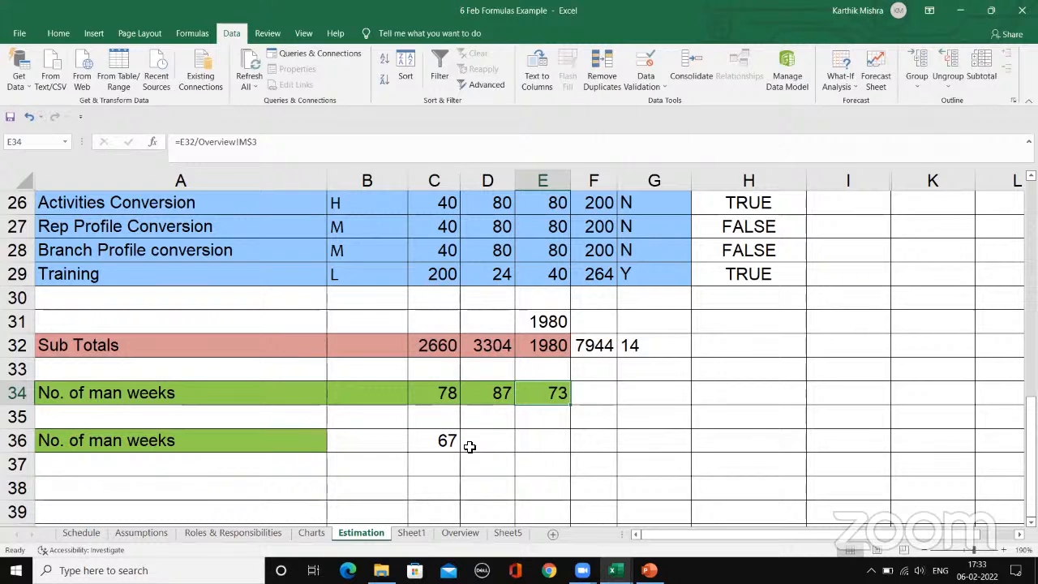
{"action": "left_click", "coordinate": [480, 395]}
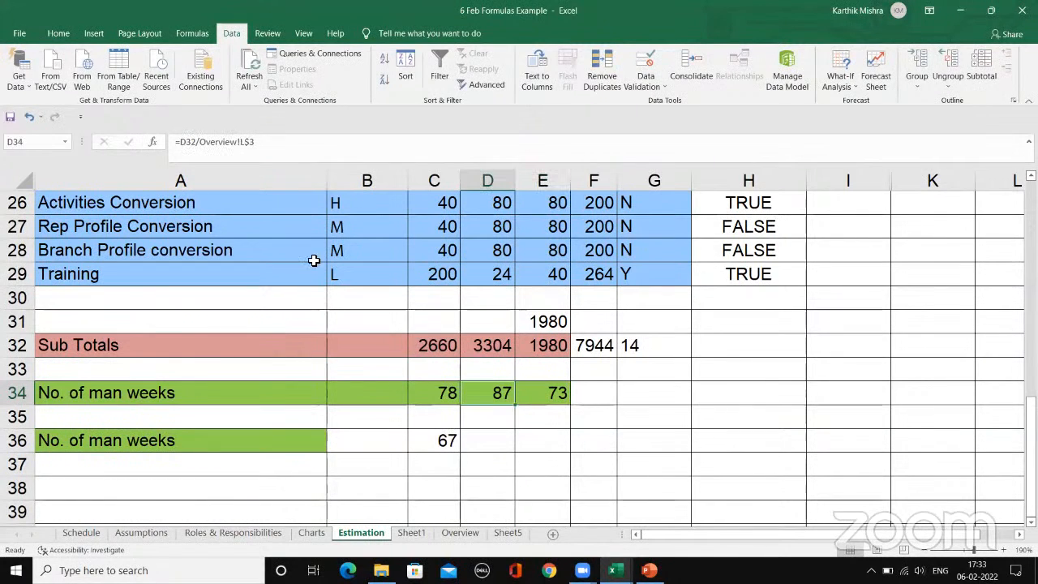
{"action": "left_click", "coordinate": [270, 147]}
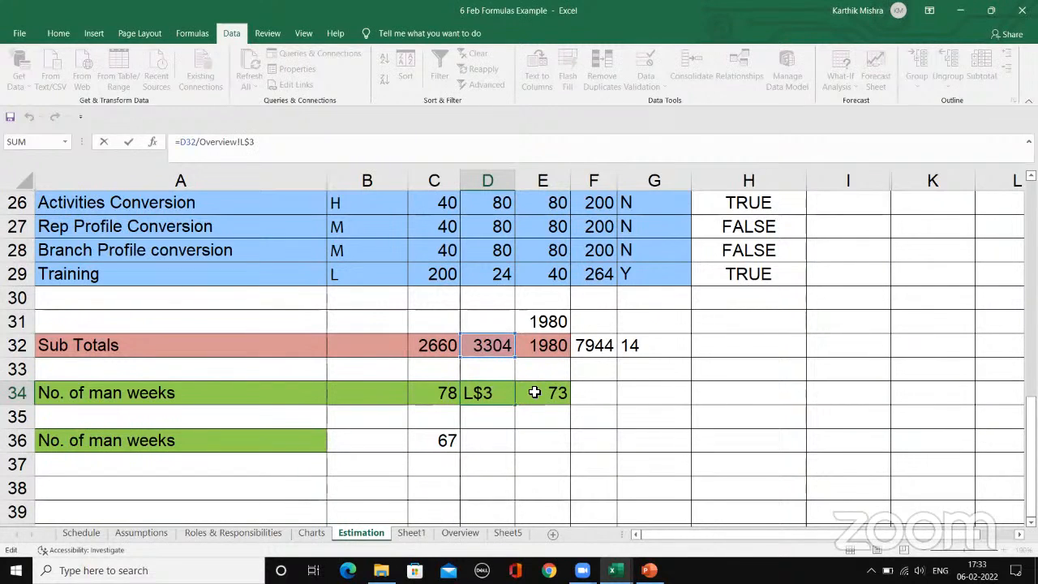
{"action": "key", "text": "Escape"}
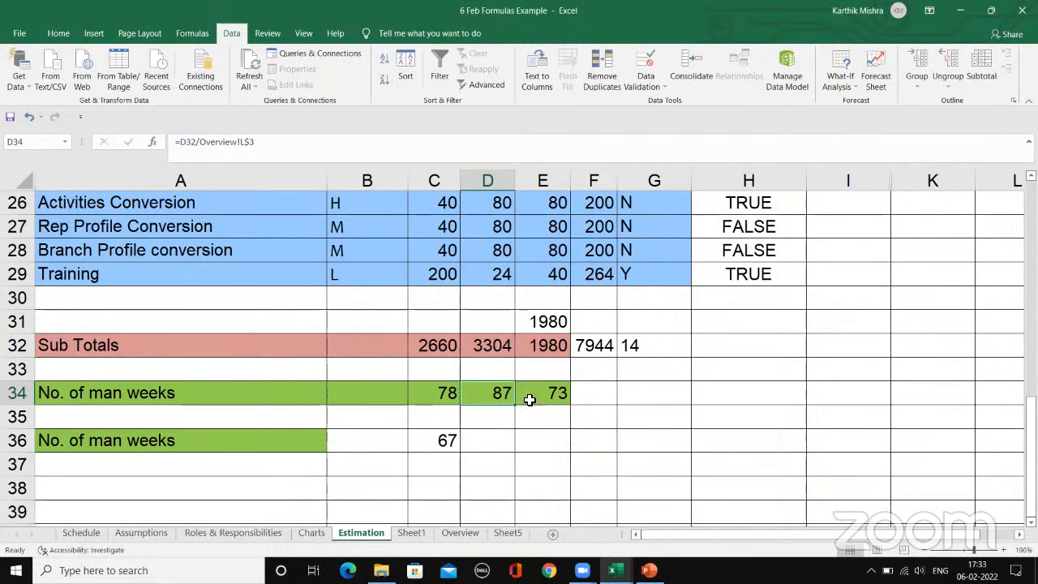
Step: Fill the C36 man-weeks formula with its absolute reference Overview!$K$5 across to E36
{"action": "left_click", "coordinate": [445, 442]}
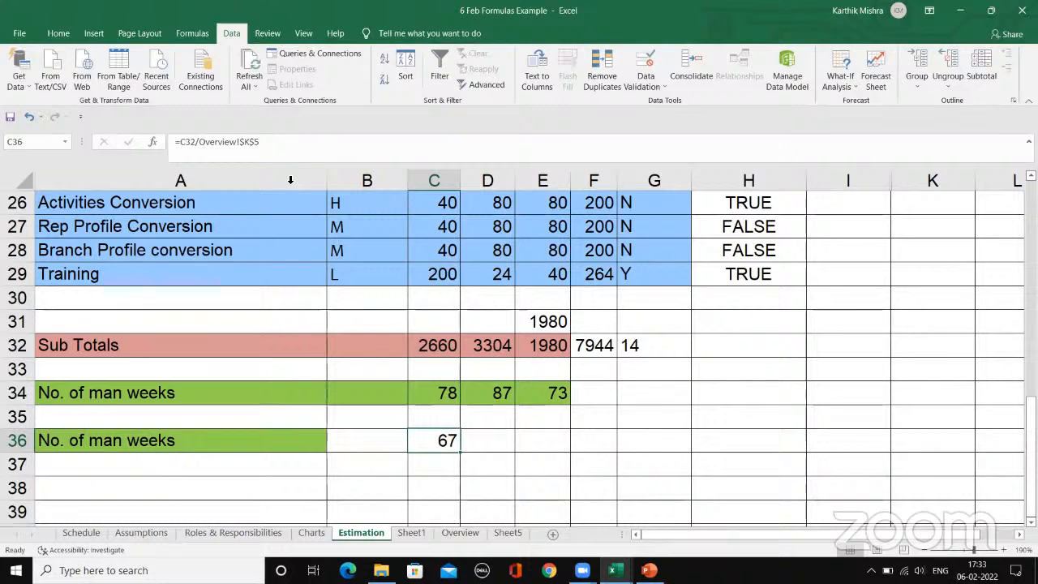
{"action": "left_click", "coordinate": [272, 141]}
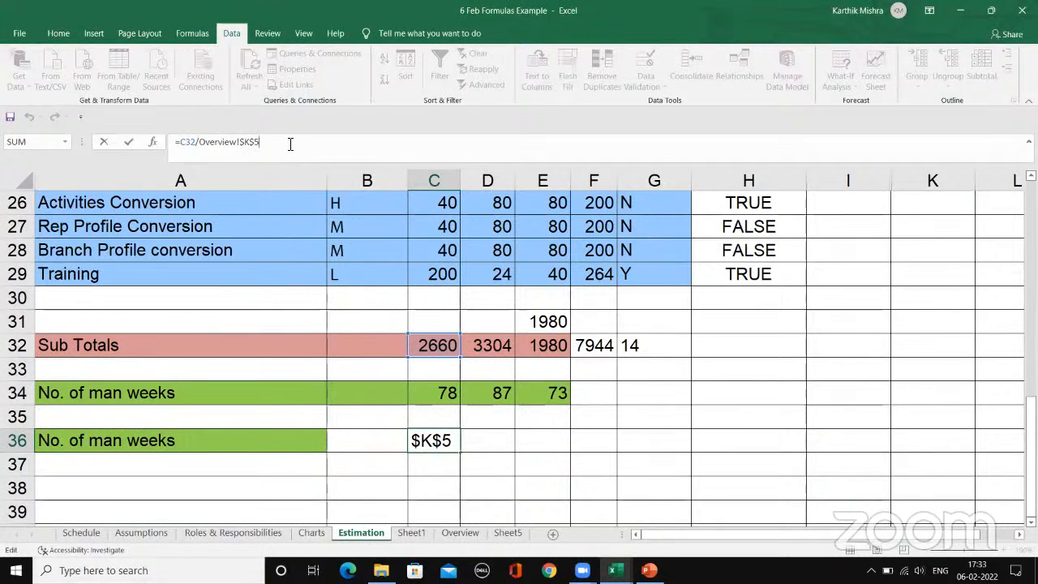
{"action": "key", "text": "Return"}
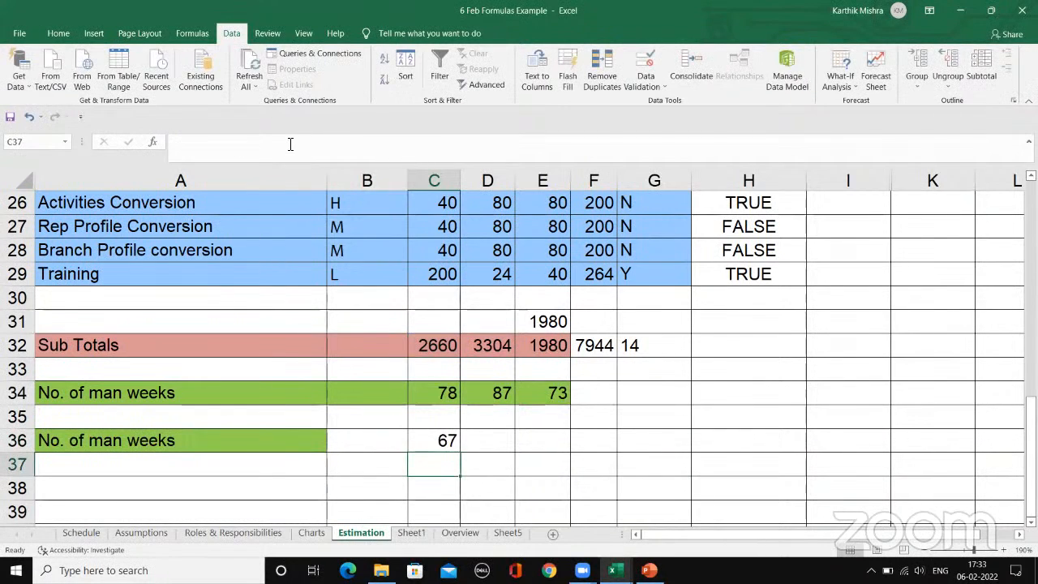
{"action": "left_click", "coordinate": [446, 439]}
{"action": "left_click_drag", "start_coordinate": [463, 456], "coordinate": [563, 445]}
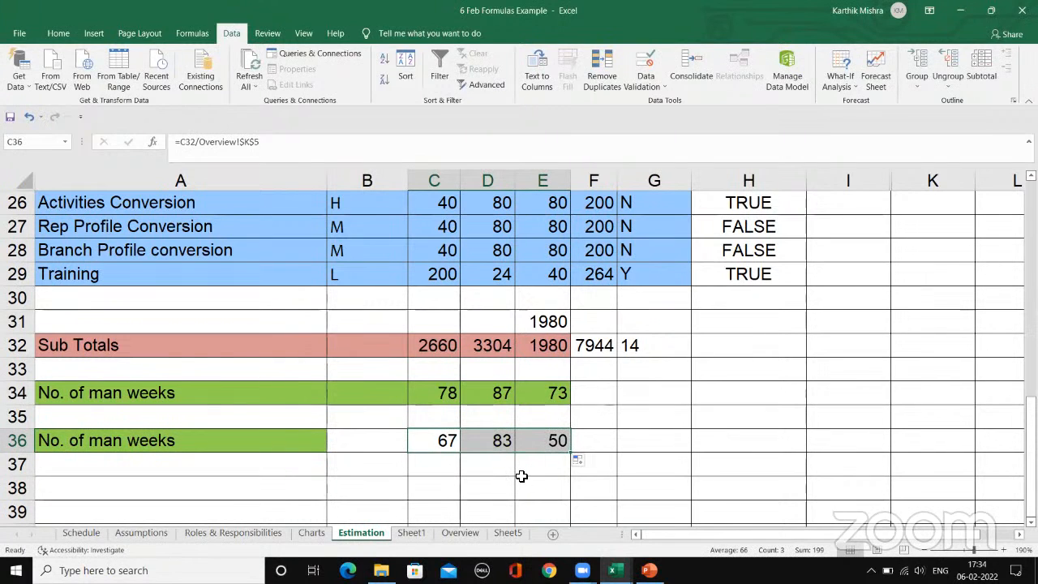
Step: Inspect the copied formulas in D36 and E36 to compare their subtotal and Overview references
{"action": "left_click", "coordinate": [491, 442]}
{"action": "left_click", "coordinate": [265, 143]}
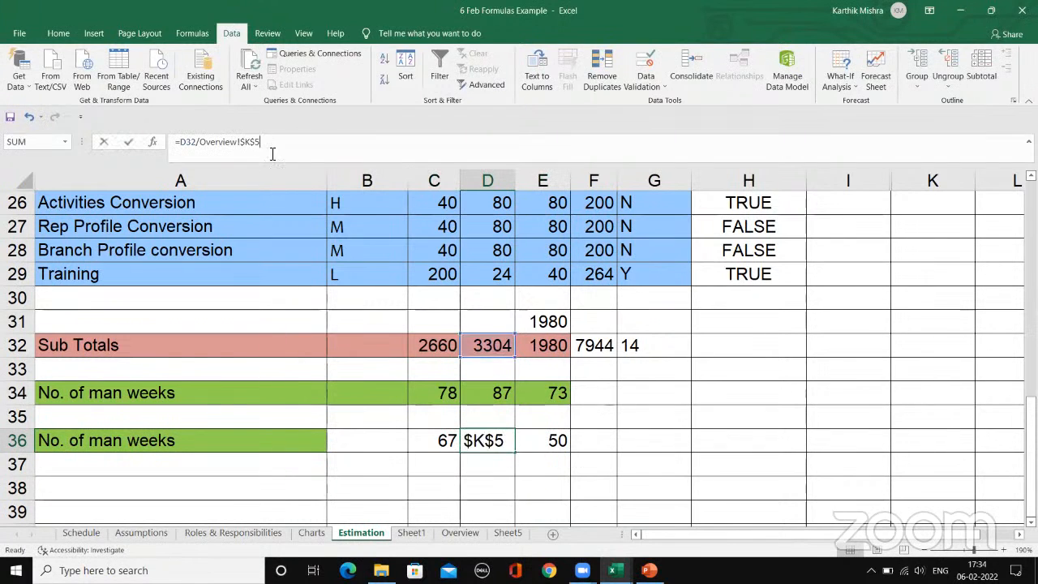
{"action": "left_click", "coordinate": [549, 442]}
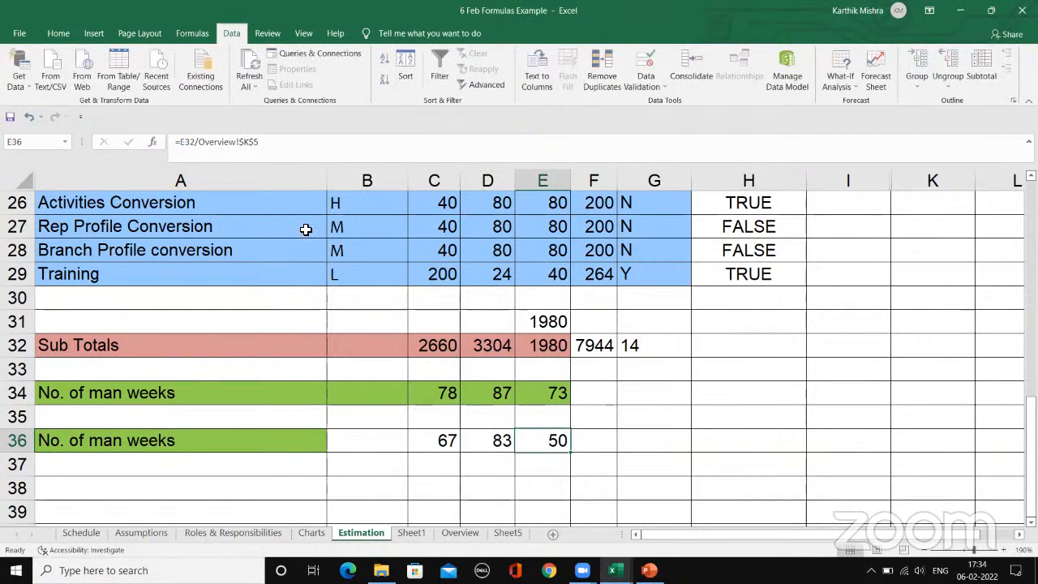
{"action": "left_click", "coordinate": [276, 143]}
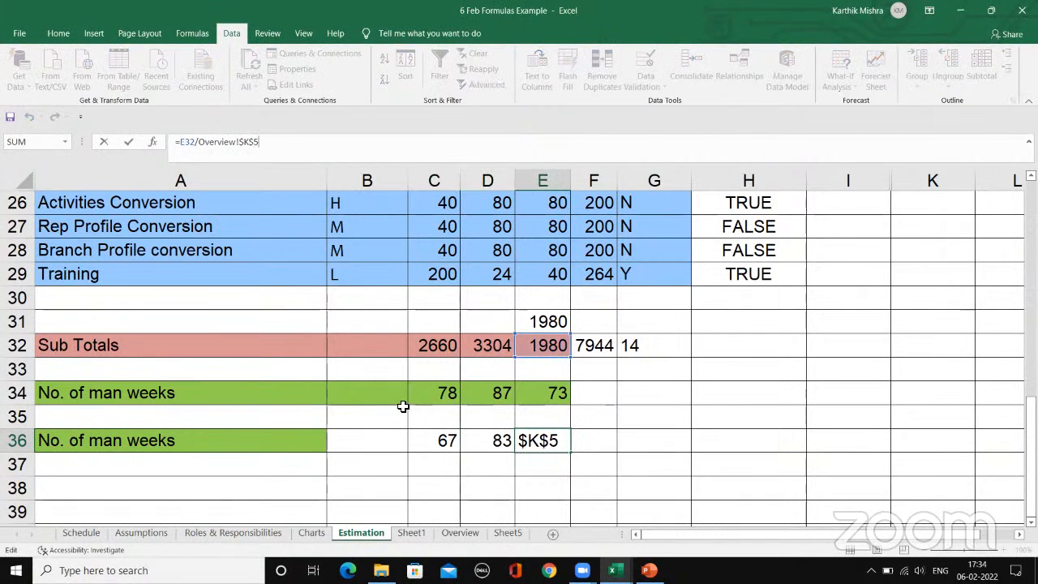
{"action": "left_click", "coordinate": [481, 459]}
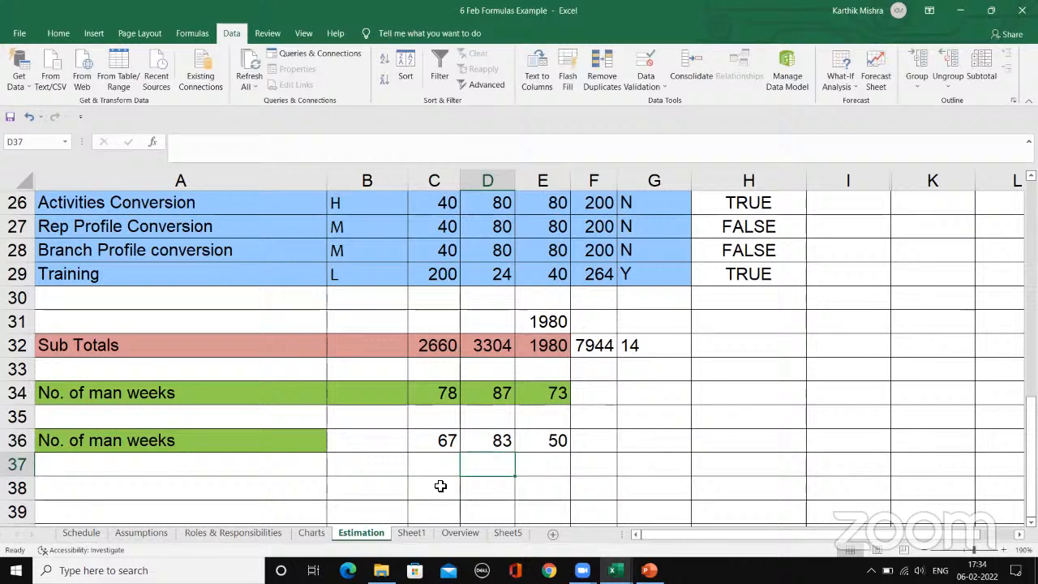
Step: Enter the formula =C32/Overview!K3 in C38, taking the divisor from the Design hours on the Overview sheet
{"action": "left_click", "coordinate": [440, 485]}
{"action": "type", "text": "="}
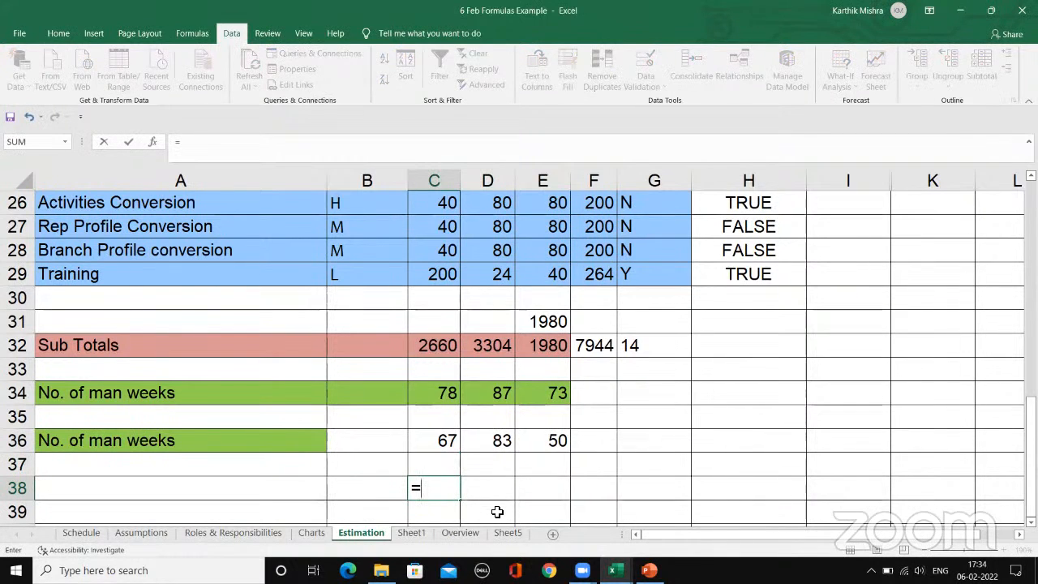
{"action": "left_click", "coordinate": [438, 344]}
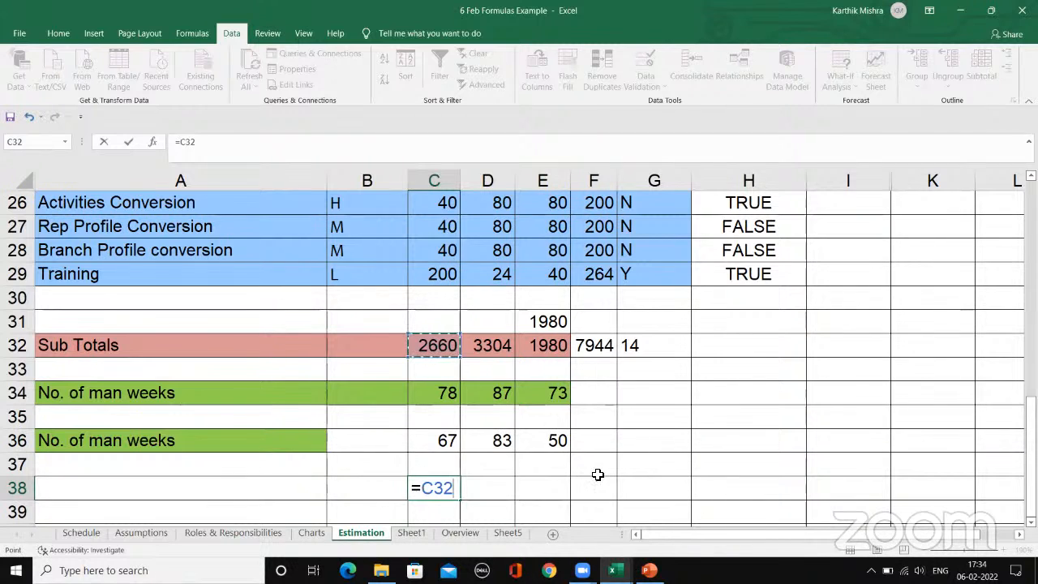
{"action": "type", "text": "/"}
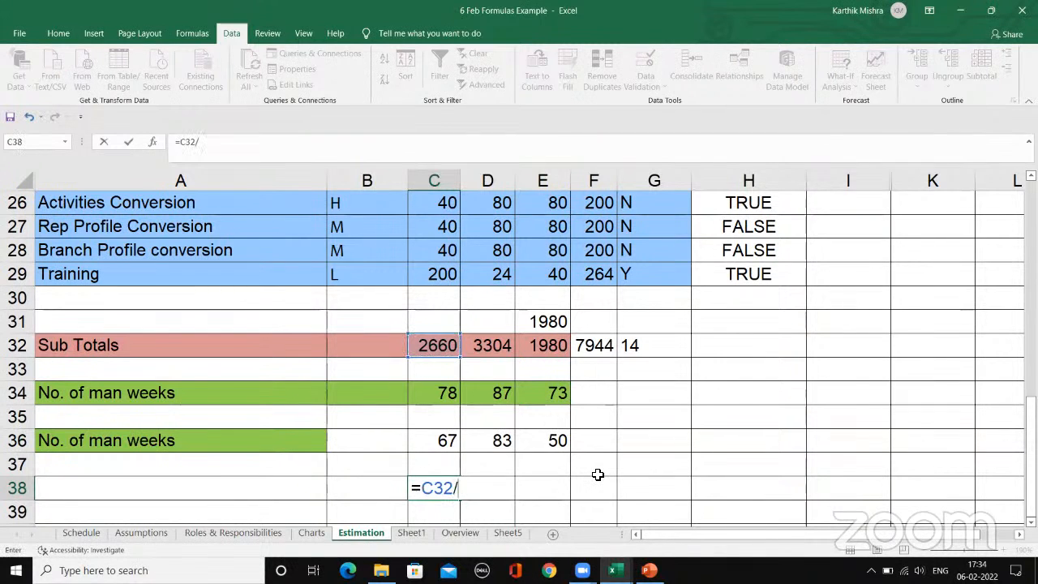
{"action": "left_click", "coordinate": [471, 533]}
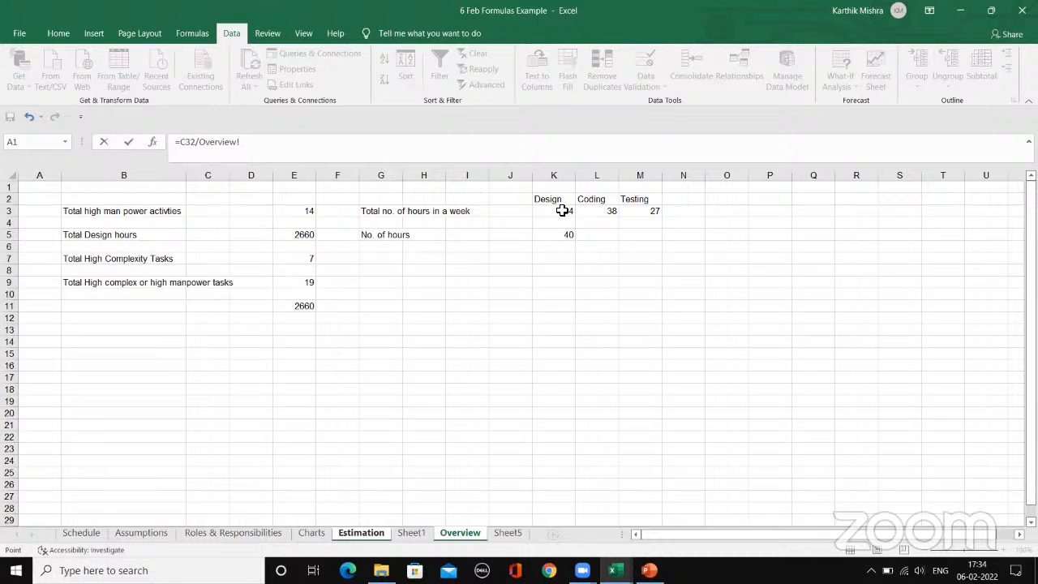
{"action": "left_click", "coordinate": [562, 211]}
{"action": "key", "text": "Return"}
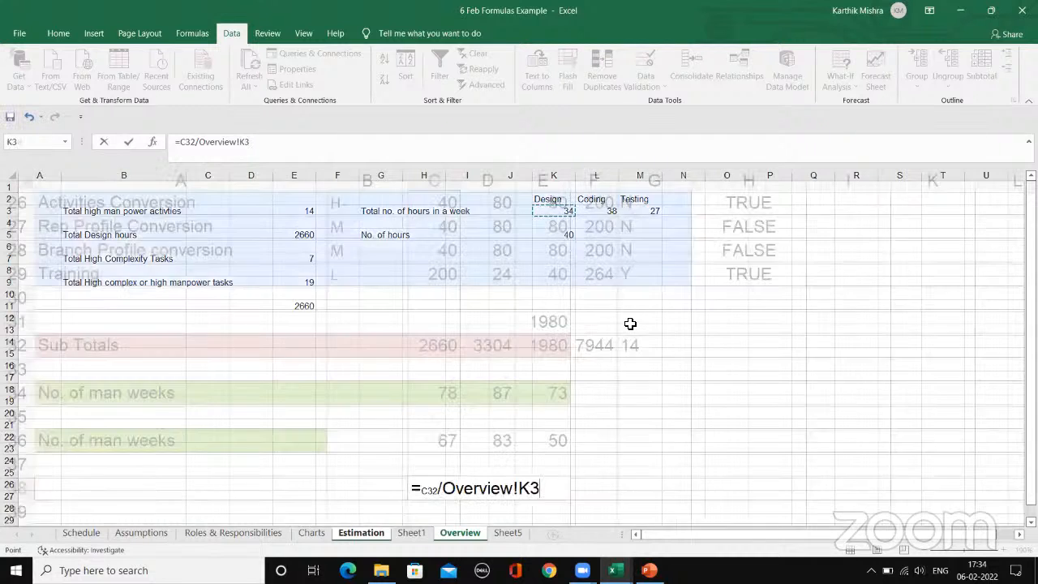
Step: Fill the C38 formula across to E38 and check the relative references in the copies
{"action": "left_click", "coordinate": [441, 486]}
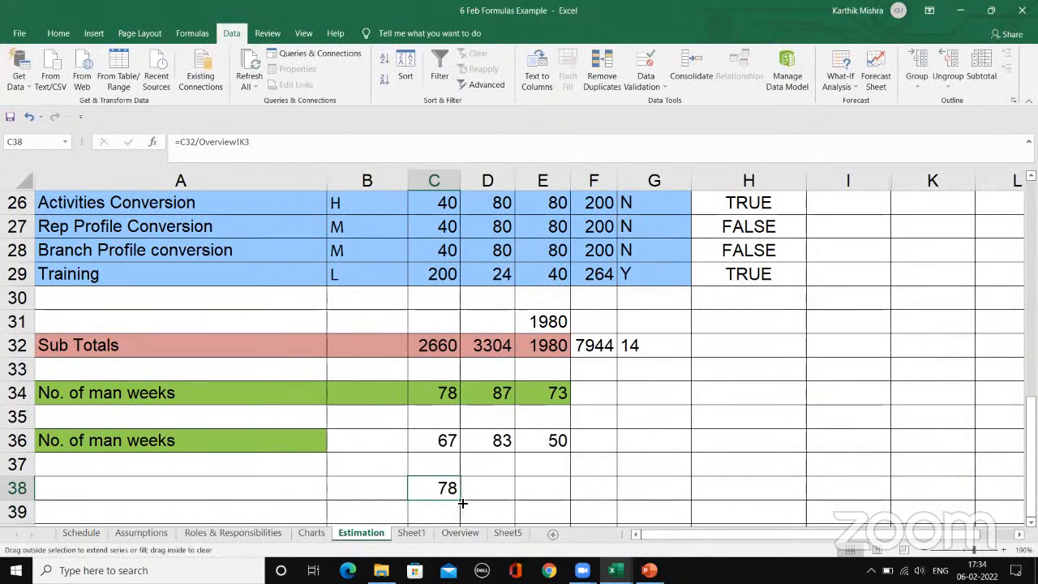
{"action": "left_click_drag", "start_coordinate": [460, 500], "coordinate": [569, 501]}
{"action": "left_click", "coordinate": [494, 489]}
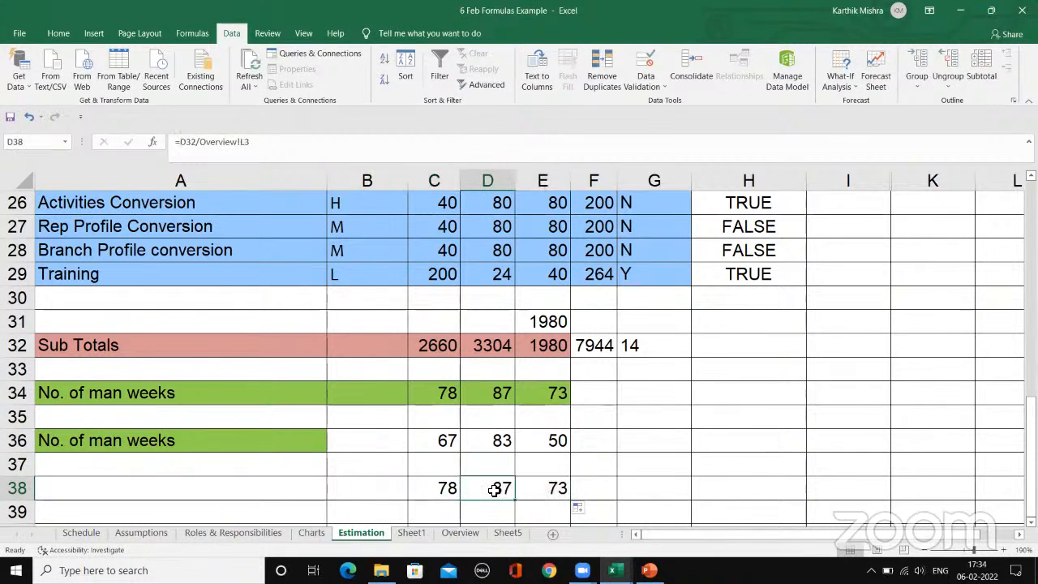
{"action": "left_click", "coordinate": [536, 489]}
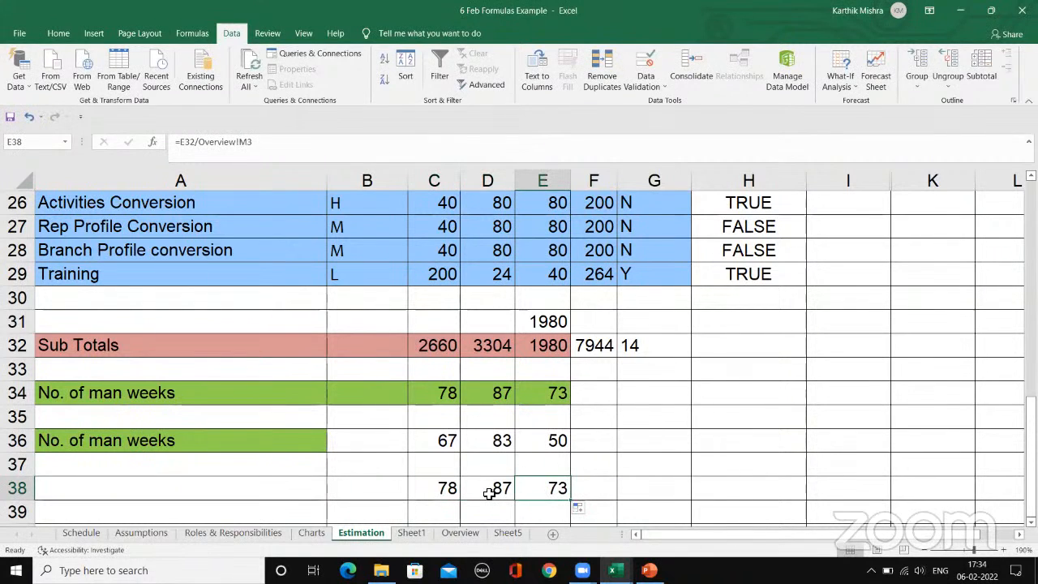
{"action": "left_click", "coordinate": [491, 490]}
{"action": "left_click", "coordinate": [447, 490]}
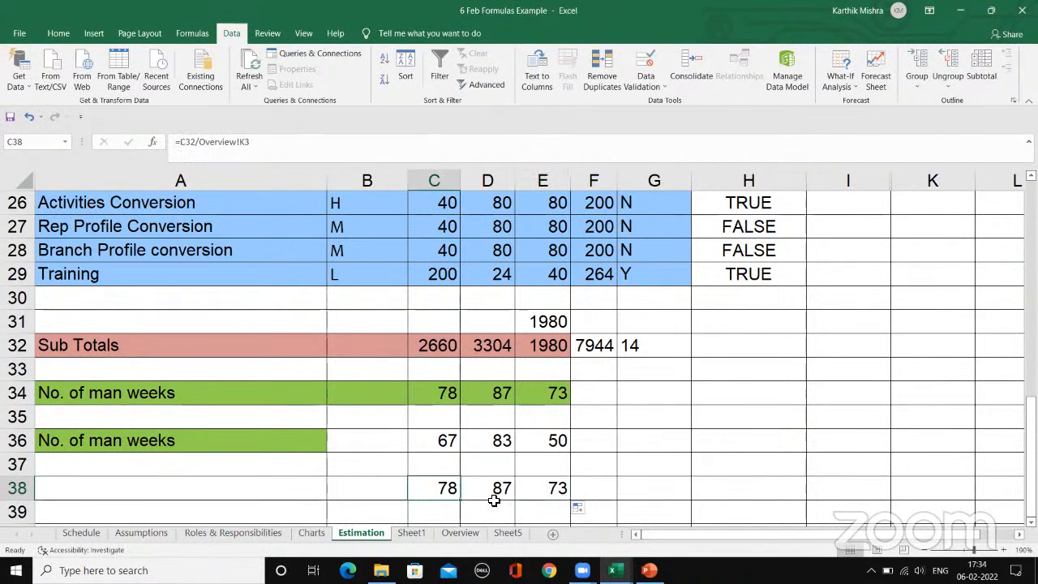
Step: On the Overview sheet, enter the weekly hours 34, 38 and 27 vertically in cells O3:O5
{"action": "left_click", "coordinate": [464, 531]}
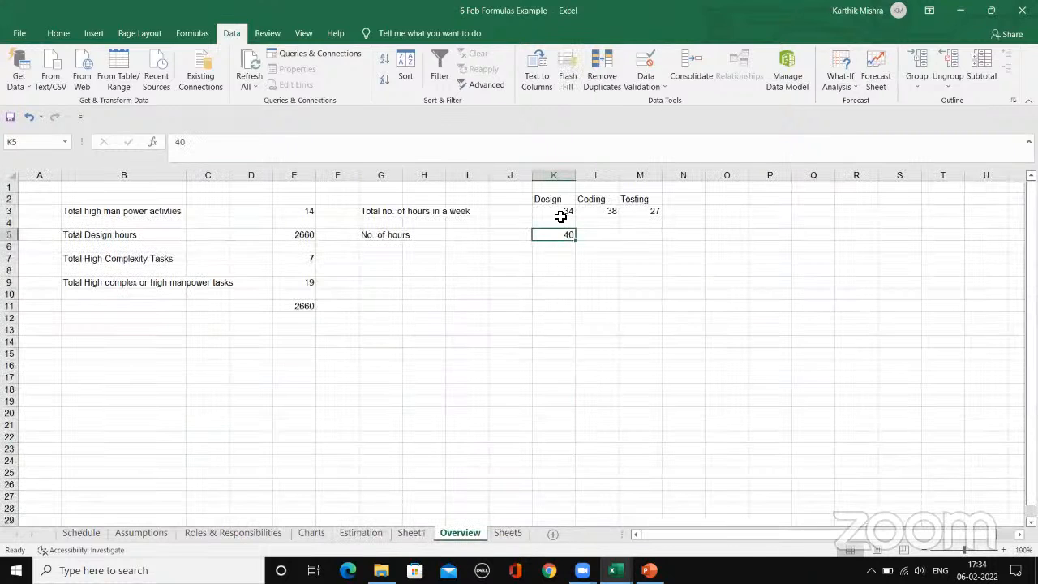
{"action": "left_click_drag", "start_coordinate": [561, 216], "coordinate": [654, 212]}
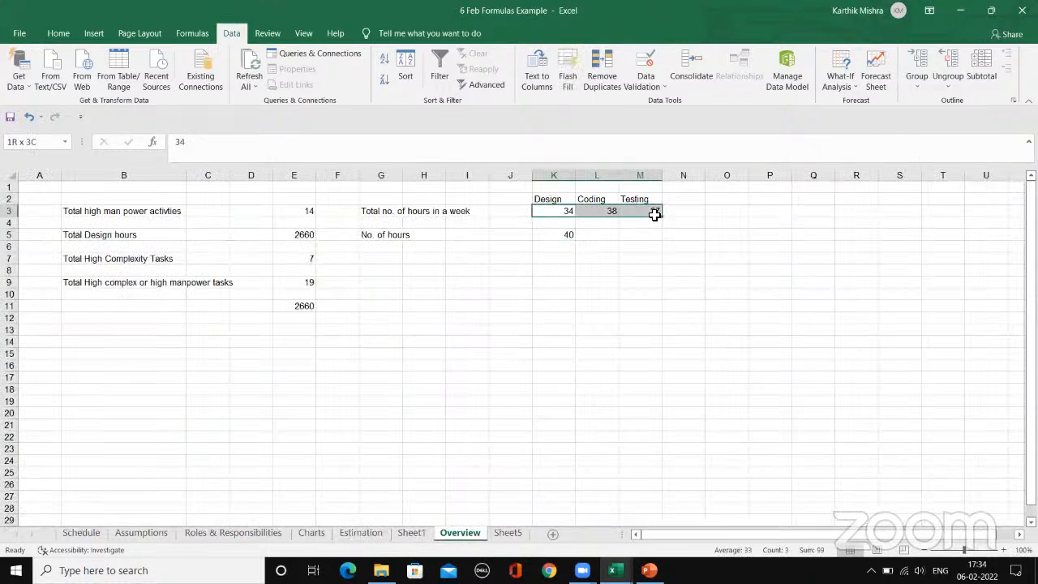
{"action": "left_click", "coordinate": [724, 212]}
{"action": "type", "text": "34"}
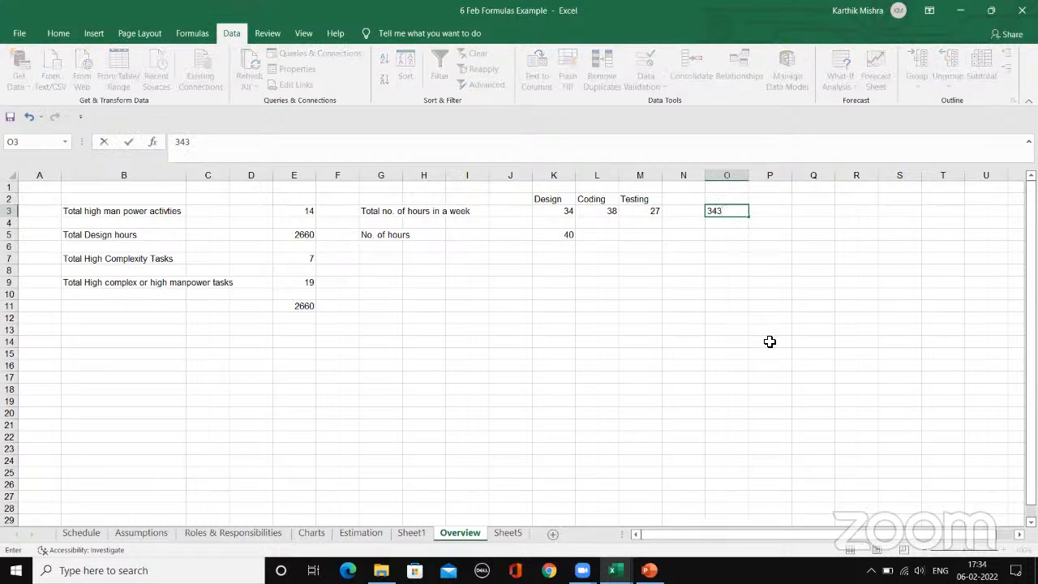
{"action": "key", "text": "Return"}
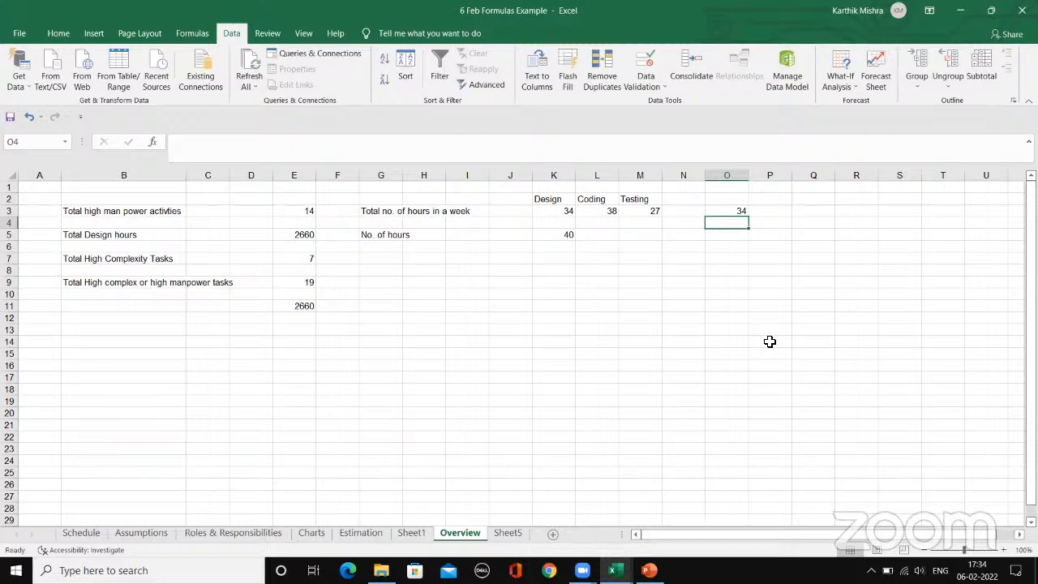
{"action": "type", "text": "38"}
{"action": "key", "text": "Return"}
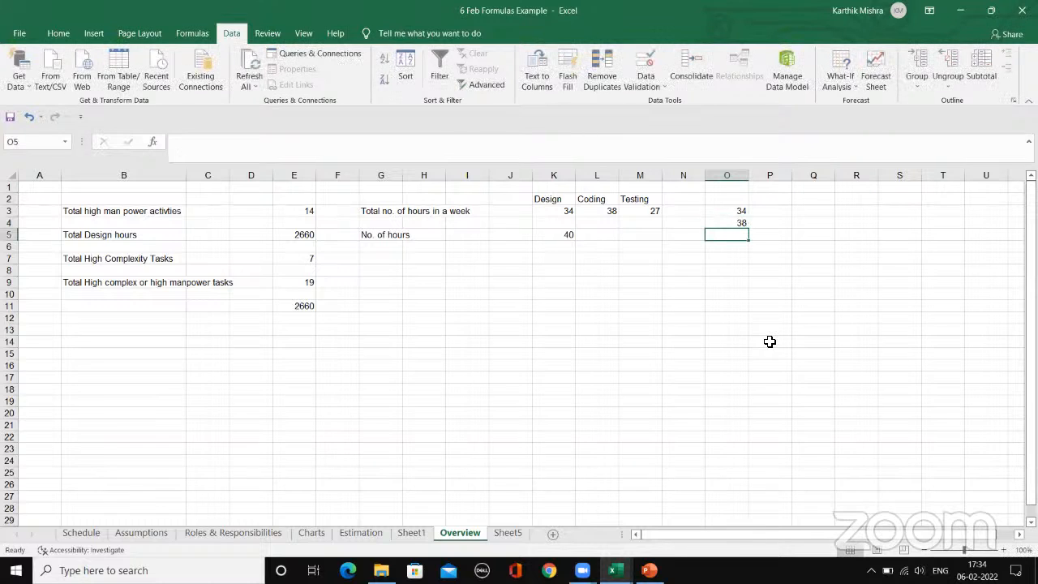
{"action": "type", "text": "27"}
{"action": "key", "text": "Return"}
{"action": "left_click", "coordinate": [722, 274]}
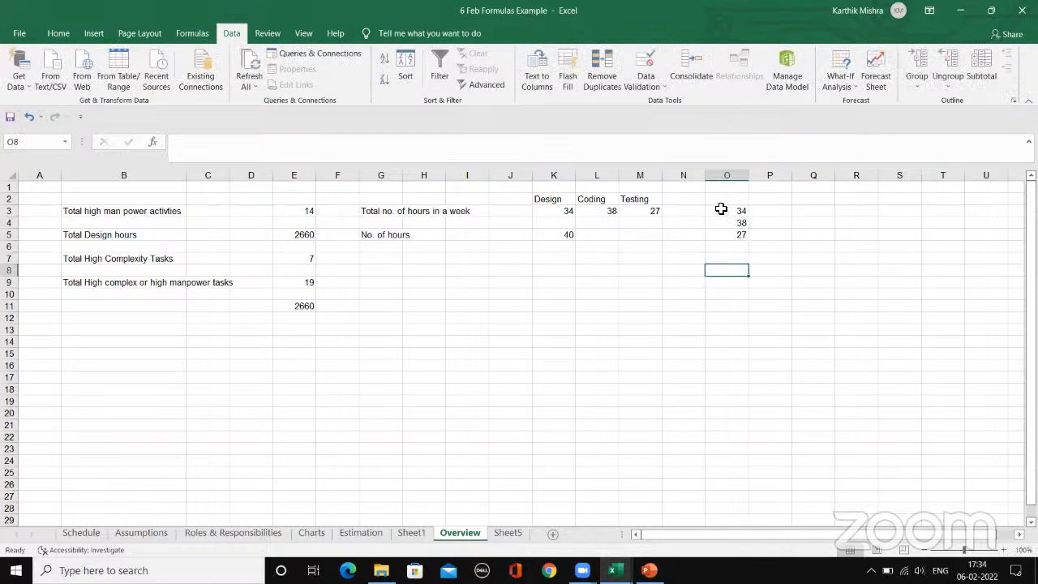
{"action": "left_click_drag", "start_coordinate": [721, 210], "coordinate": [731, 240]}
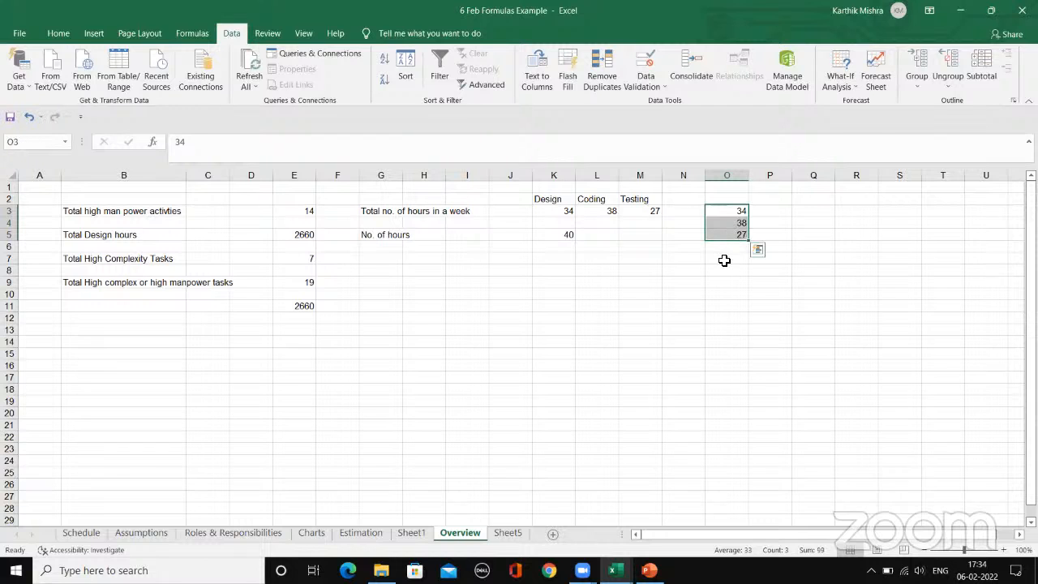
{"action": "left_click", "coordinate": [724, 259]}
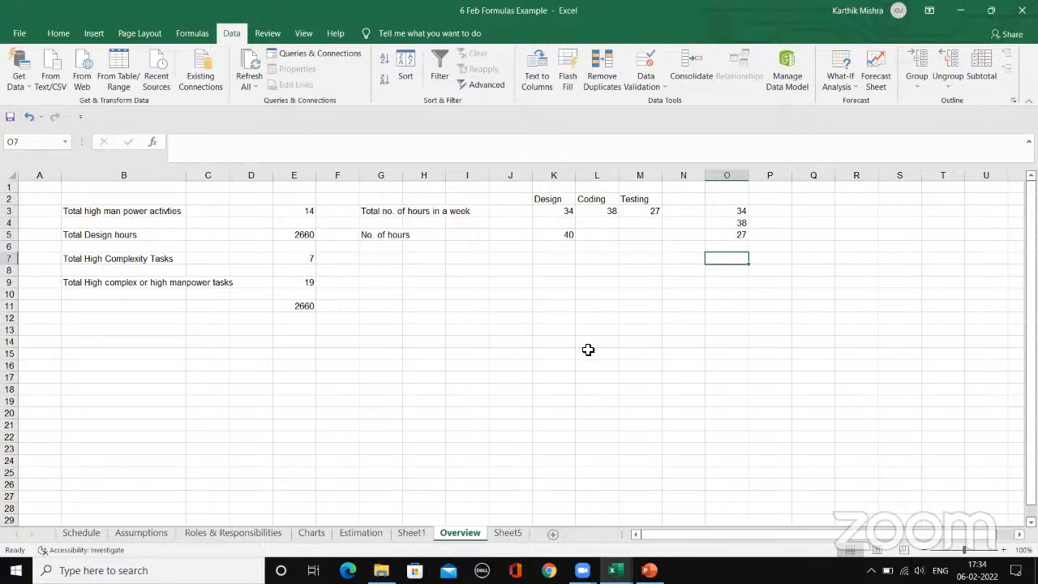
Step: Return to the Estimation sheet and clear the copied formulas from D38:E38, keeping the one in C38
{"action": "left_click", "coordinate": [361, 533]}
{"action": "left_click_drag", "start_coordinate": [446, 489], "coordinate": [559, 487]}
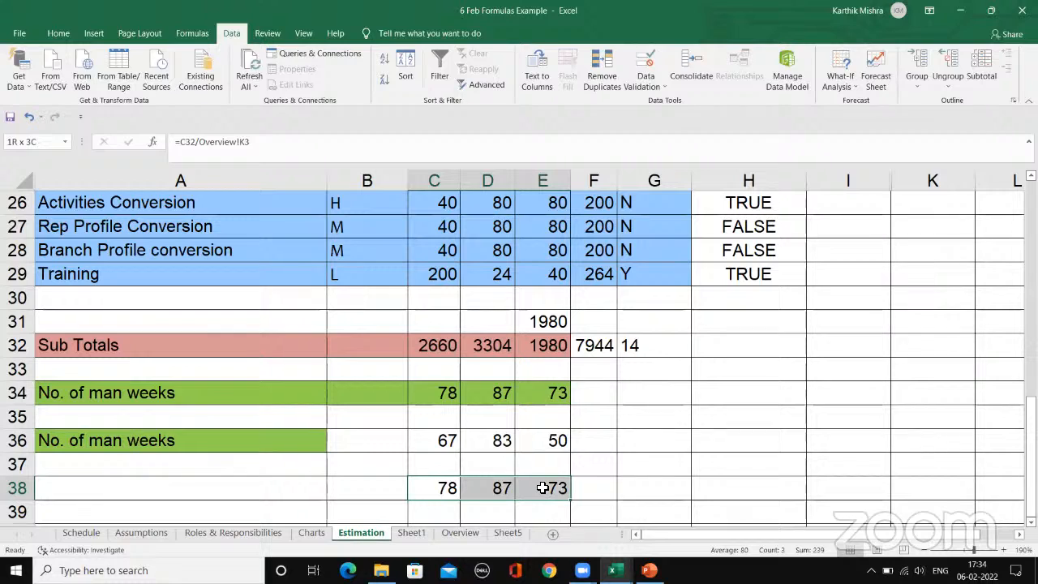
{"action": "left_click", "coordinate": [596, 464]}
{"action": "left_click", "coordinate": [507, 488]}
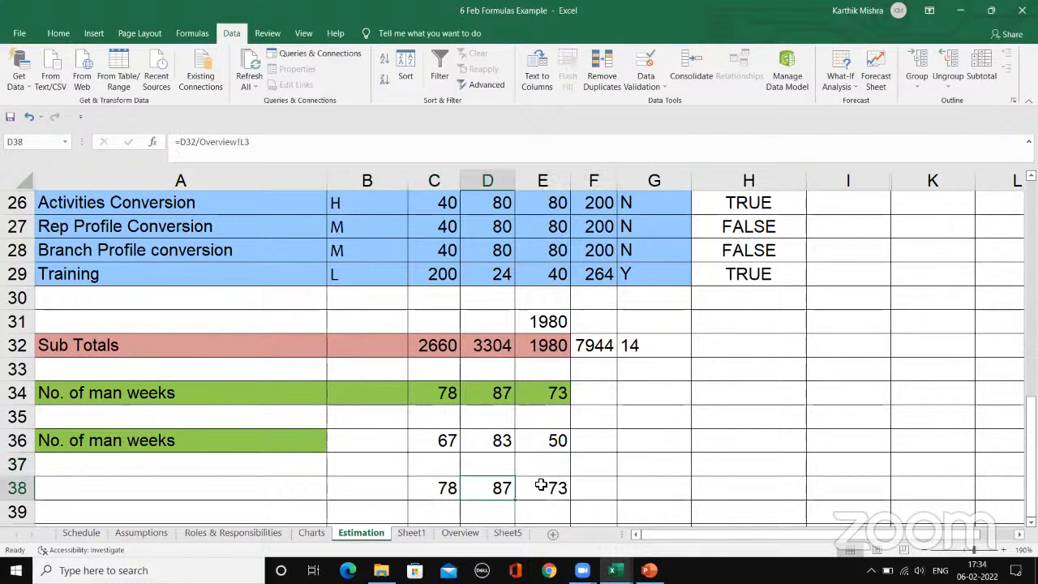
{"action": "left_click", "coordinate": [548, 489]}
{"action": "left_click", "coordinate": [501, 487]}
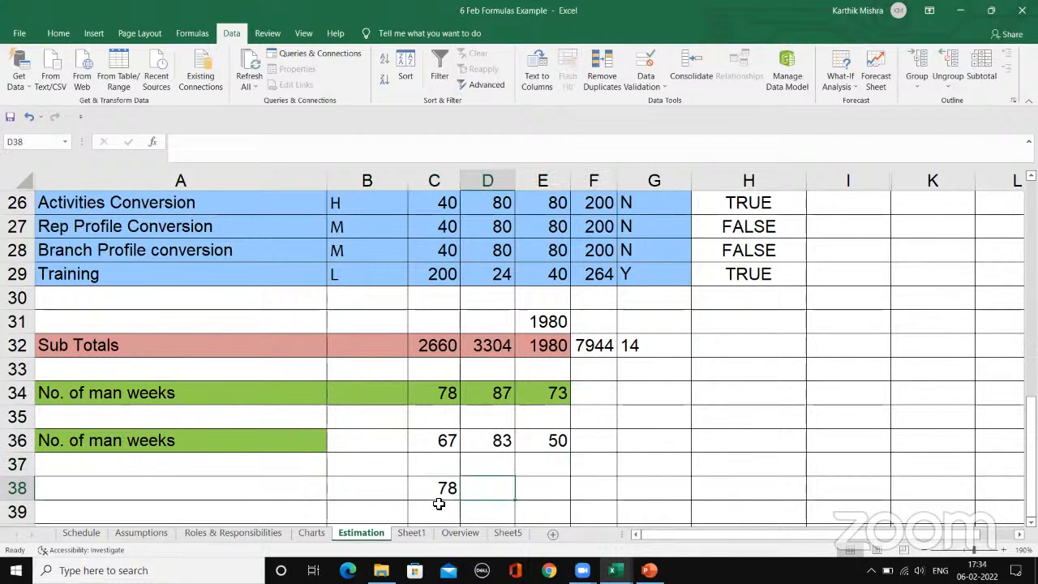
{"action": "left_click", "coordinate": [442, 488]}
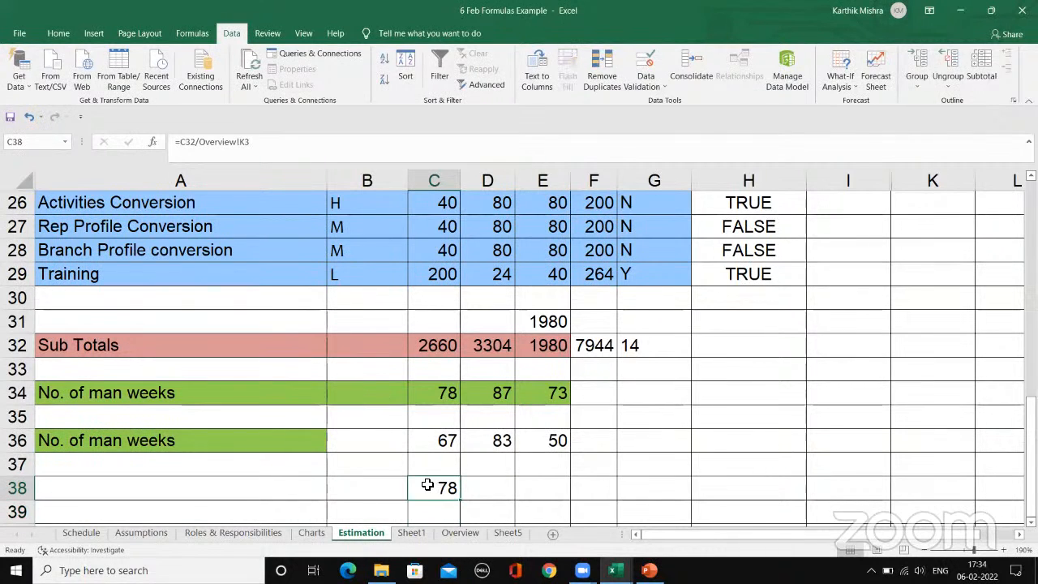
Step: Replace the C38 formula with =C32/Overview!O3, taking the divisor from the vertical hours list on the Overview sheet
{"action": "key", "text": "BackSpace"}
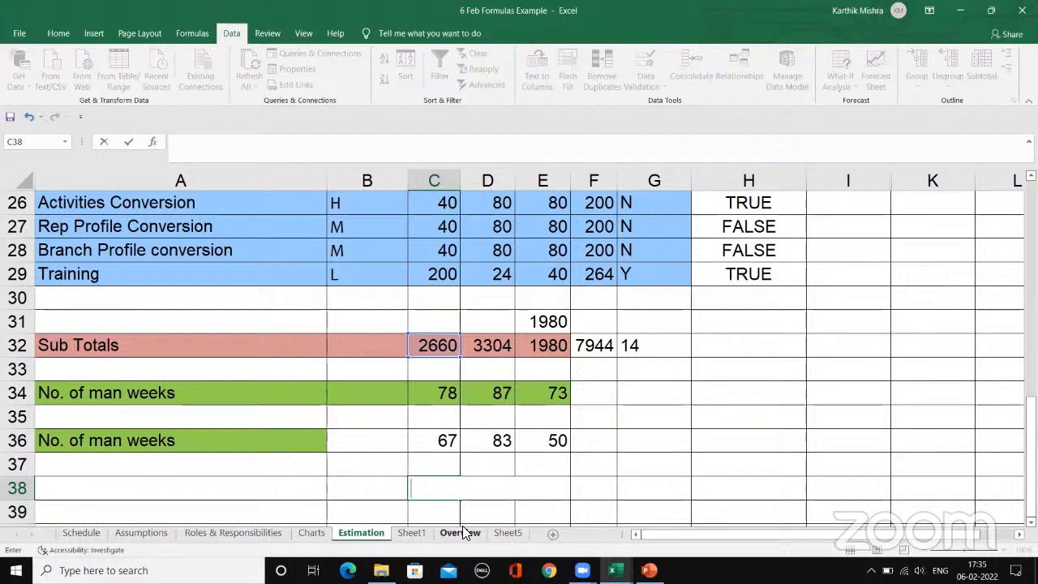
{"action": "type", "text": "="}
{"action": "left_click", "coordinate": [432, 346]}
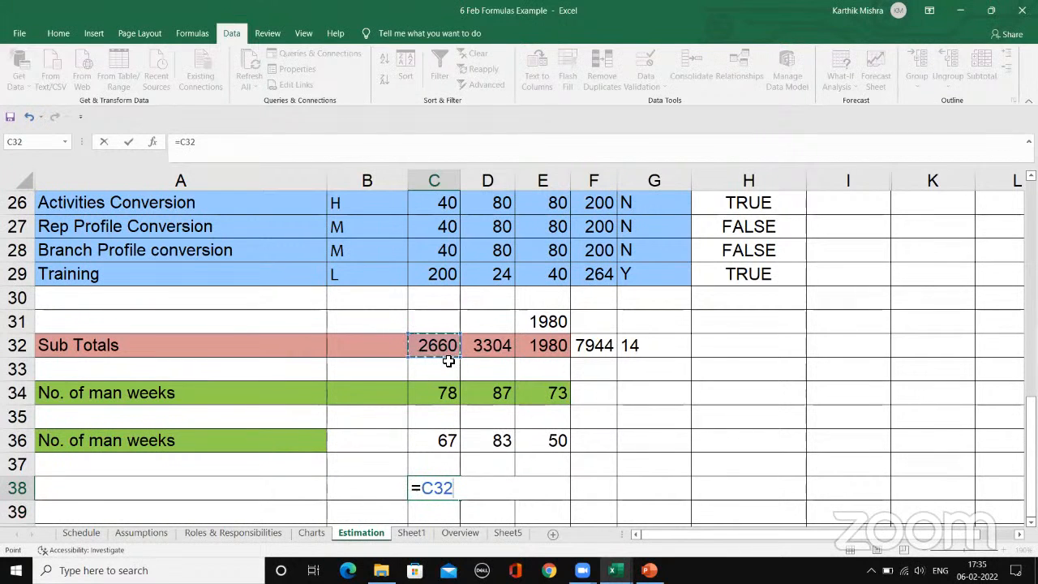
{"action": "type", "text": "/"}
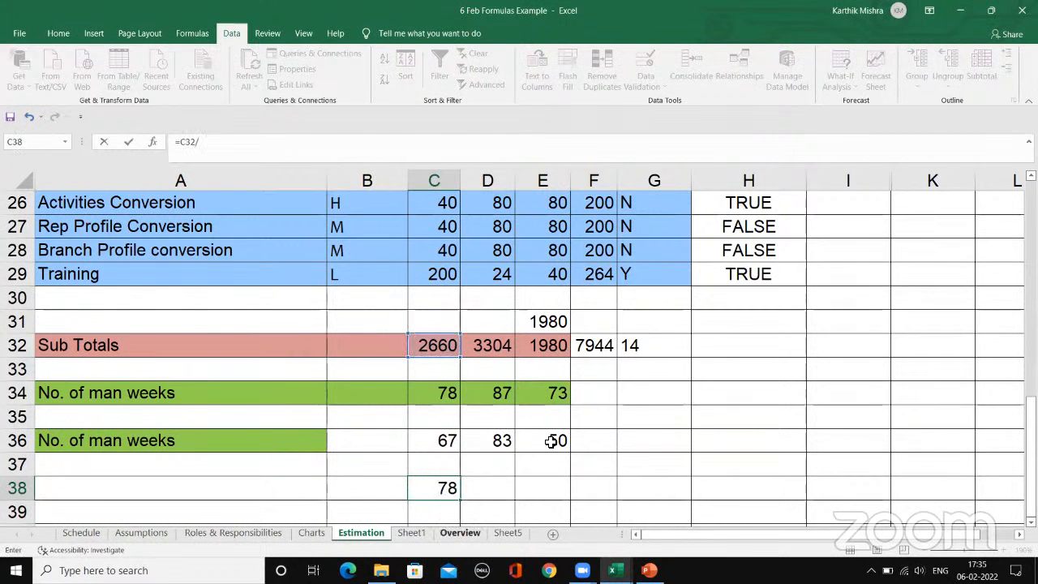
{"action": "left_click", "coordinate": [460, 533]}
{"action": "left_click", "coordinate": [721, 211]}
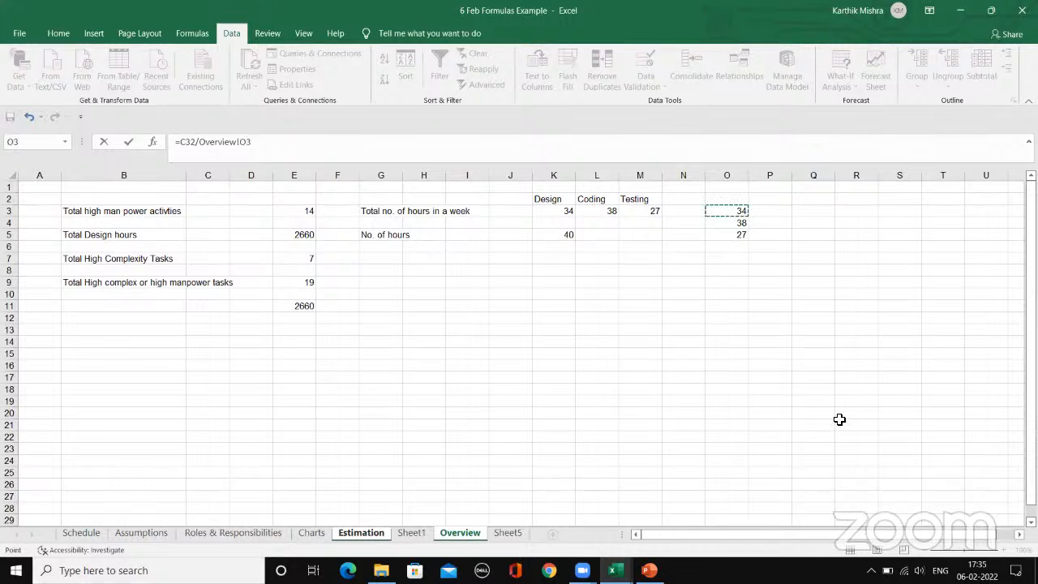
{"action": "key", "text": "Return"}
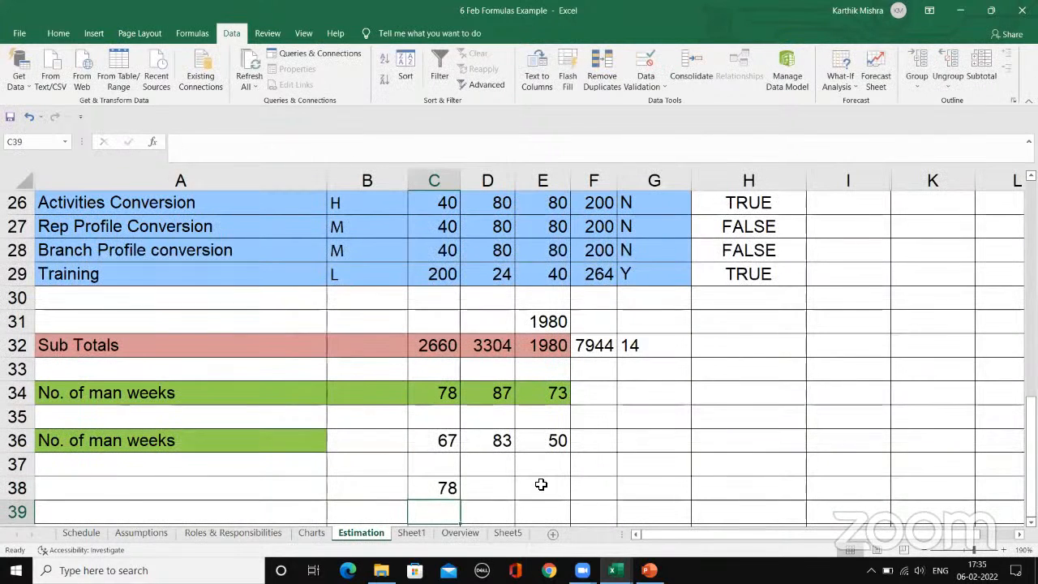
Step: Fill the C38 formula across to E38 and compare the copied references with the vertical hours in O3:O5 on the Overview sheet
{"action": "left_click", "coordinate": [448, 487]}
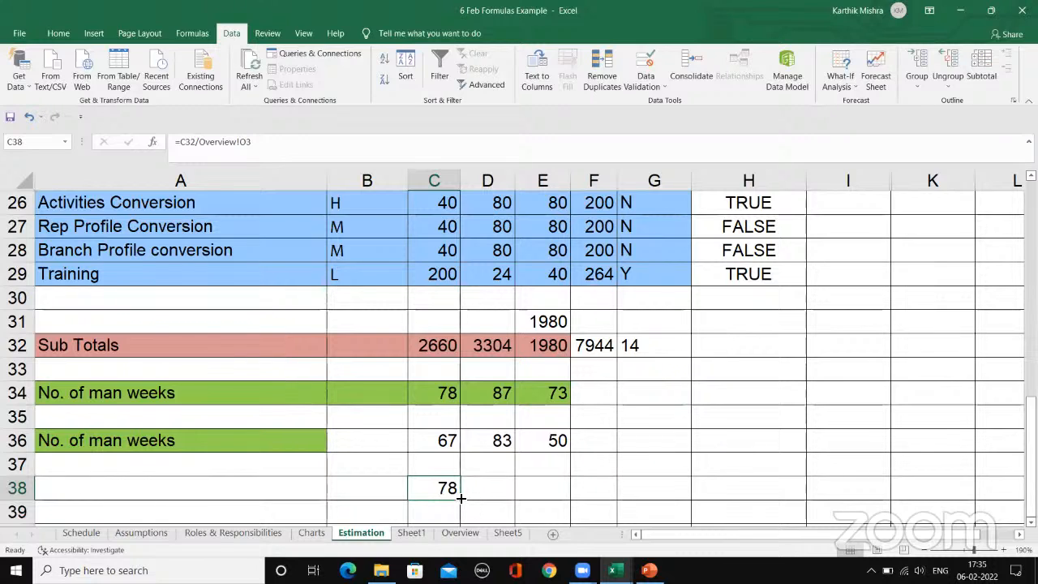
{"action": "left_click_drag", "start_coordinate": [461, 498], "coordinate": [567, 488]}
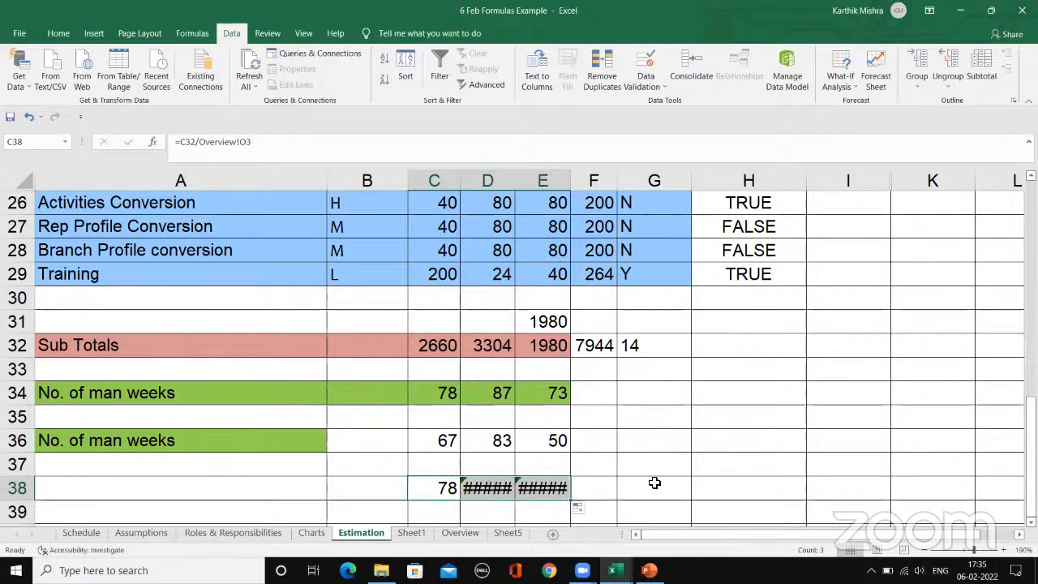
{"action": "left_click", "coordinate": [490, 495]}
{"action": "left_click", "coordinate": [543, 489]}
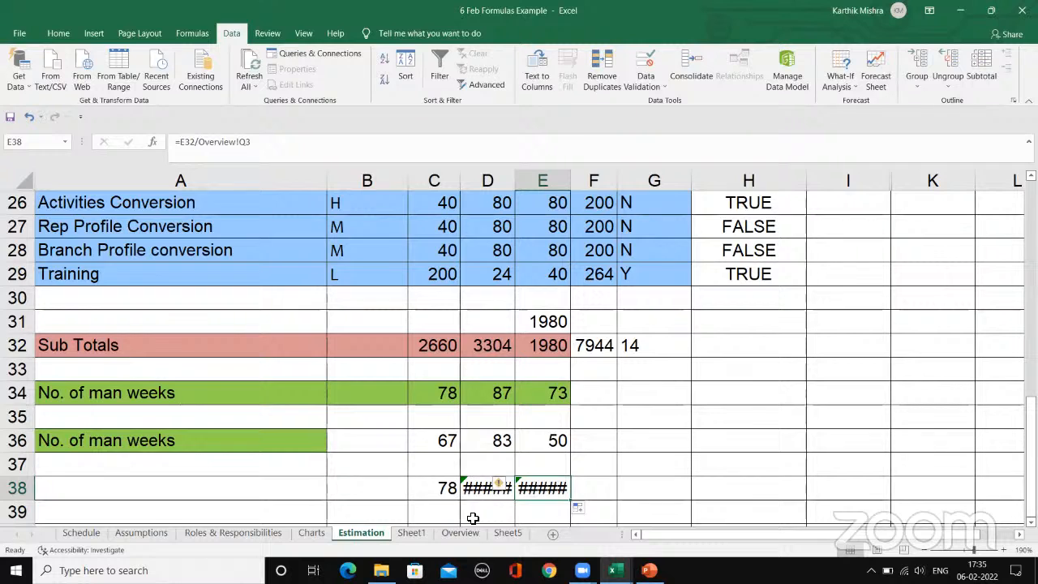
{"action": "left_click", "coordinate": [508, 532]}
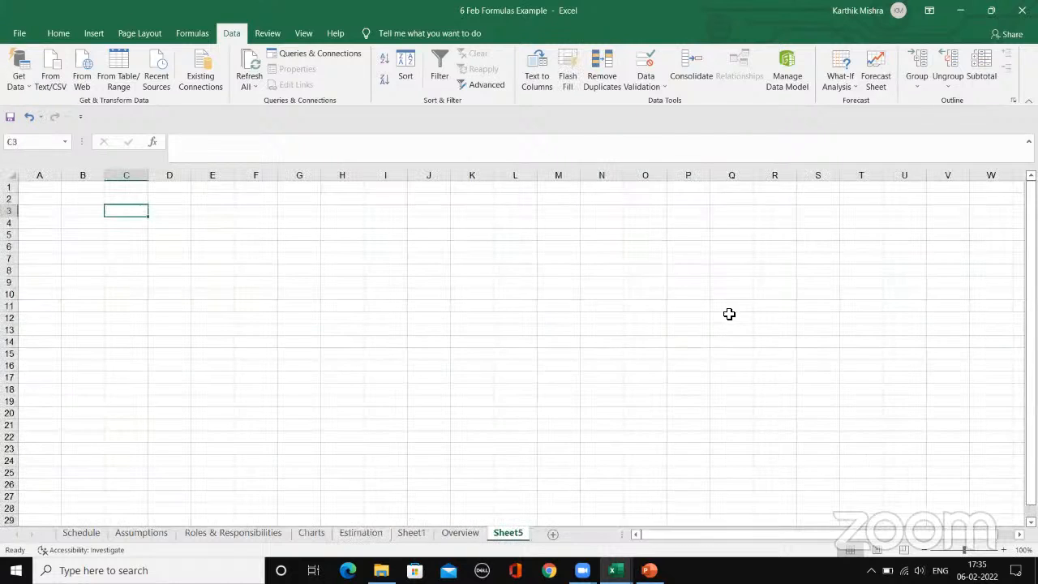
{"action": "left_click", "coordinate": [474, 533]}
{"action": "left_click", "coordinate": [727, 211]}
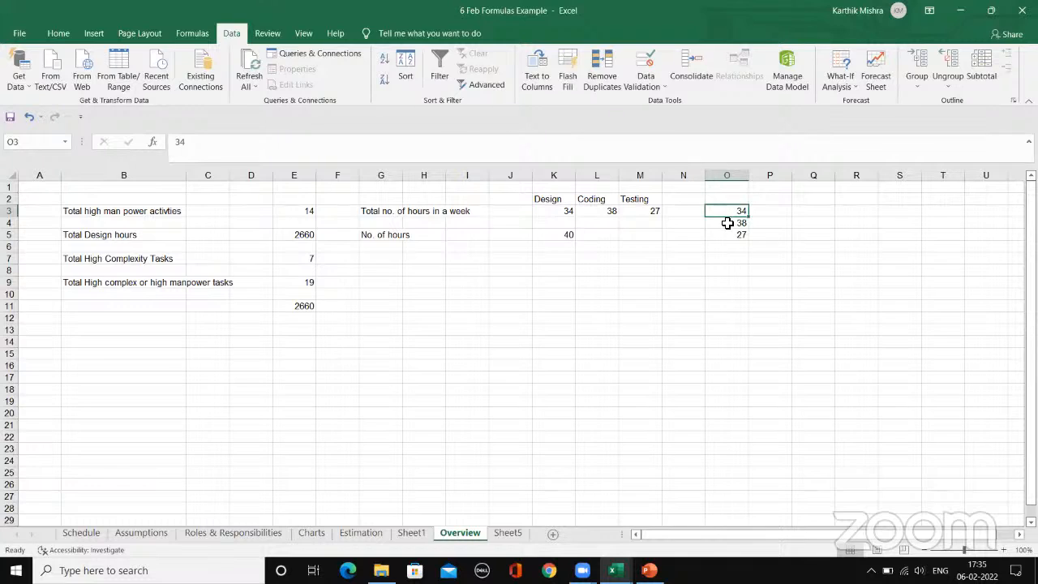
{"action": "left_click", "coordinate": [727, 223]}
{"action": "left_click", "coordinate": [728, 234]}
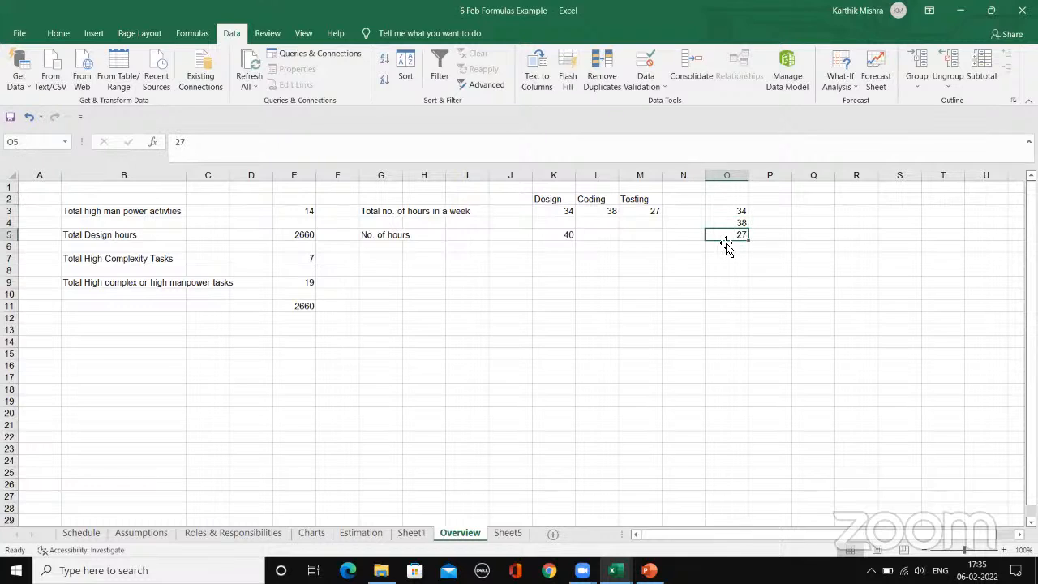
Step: On the Estimation sheet, lock the row of the divisor in C38 so the formula reads =C32/Overview!O$3
{"action": "left_click", "coordinate": [371, 532]}
{"action": "left_click", "coordinate": [442, 491]}
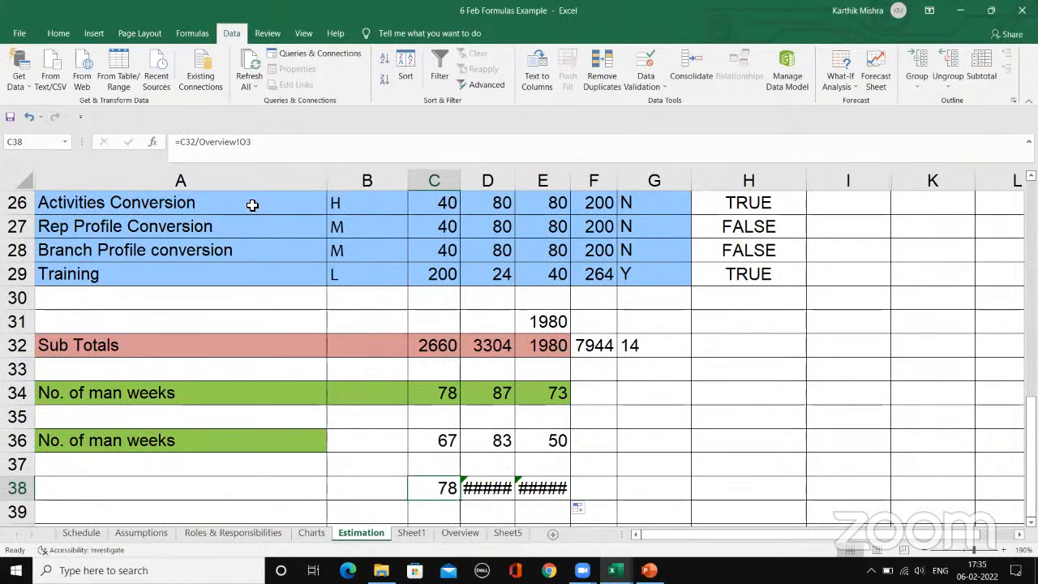
{"action": "left_click", "coordinate": [247, 142]}
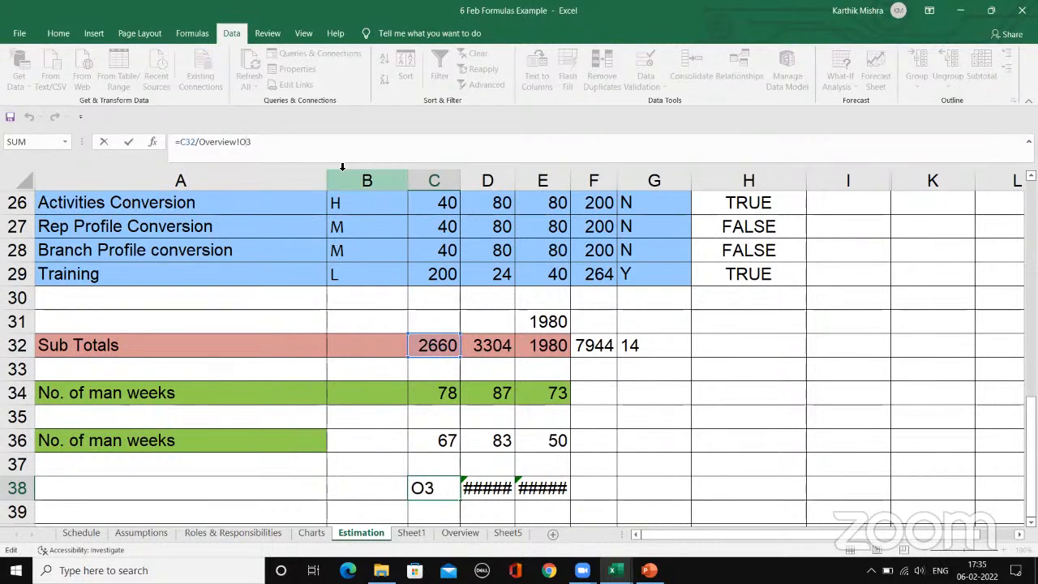
{"action": "type", "text": "$"}
{"action": "key", "text": "Return"}
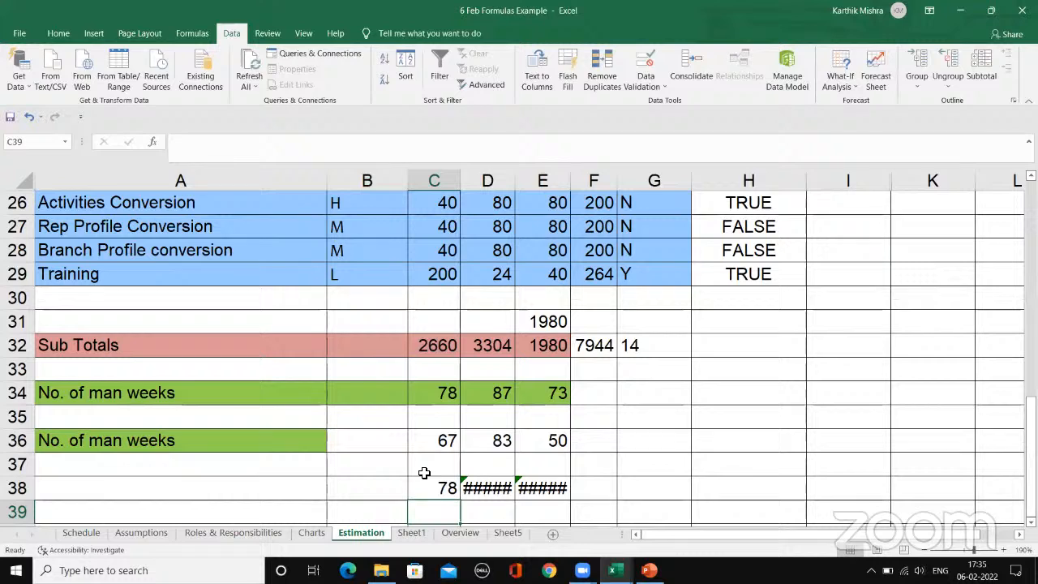
Step: Fill the row-locked formula from C38 across to E38 and widen columns D and E to fit the results
{"action": "left_click", "coordinate": [444, 486]}
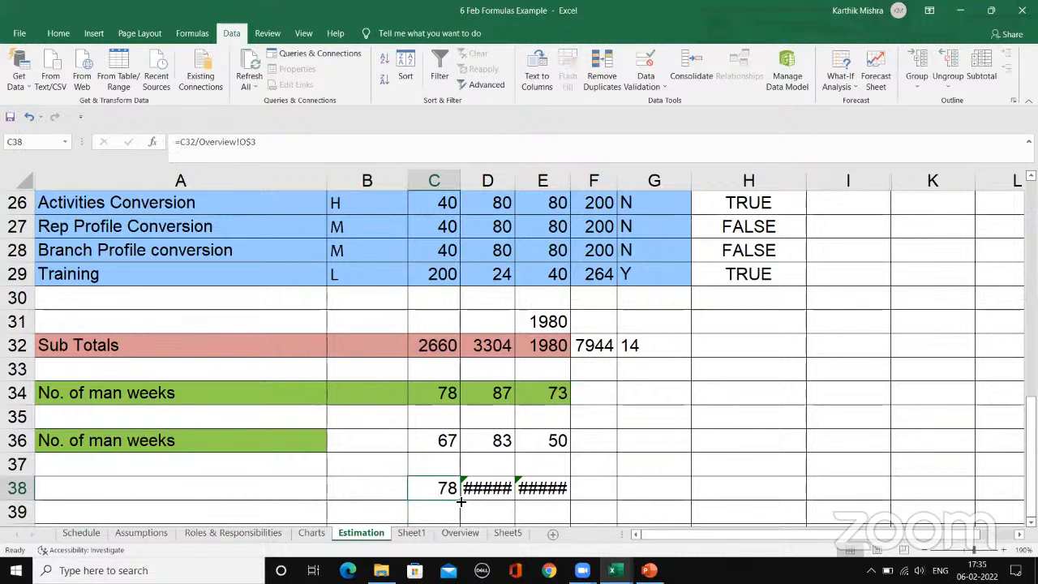
{"action": "left_click_drag", "start_coordinate": [461, 501], "coordinate": [560, 497]}
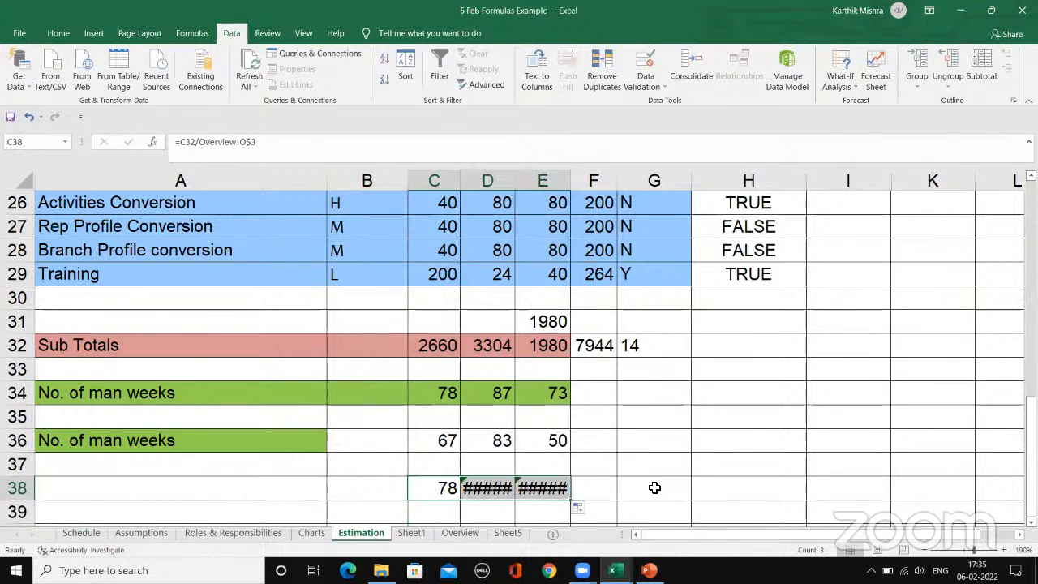
{"action": "left_click", "coordinate": [654, 488]}
{"action": "left_click_drag", "start_coordinate": [514, 180], "coordinate": [618, 180]}
Step: Check the D38 reference against the hours on the Overview sheet and clear the copied formulas from D38:E38 on the Estimation sheet
{"action": "left_click", "coordinate": [471, 495]}
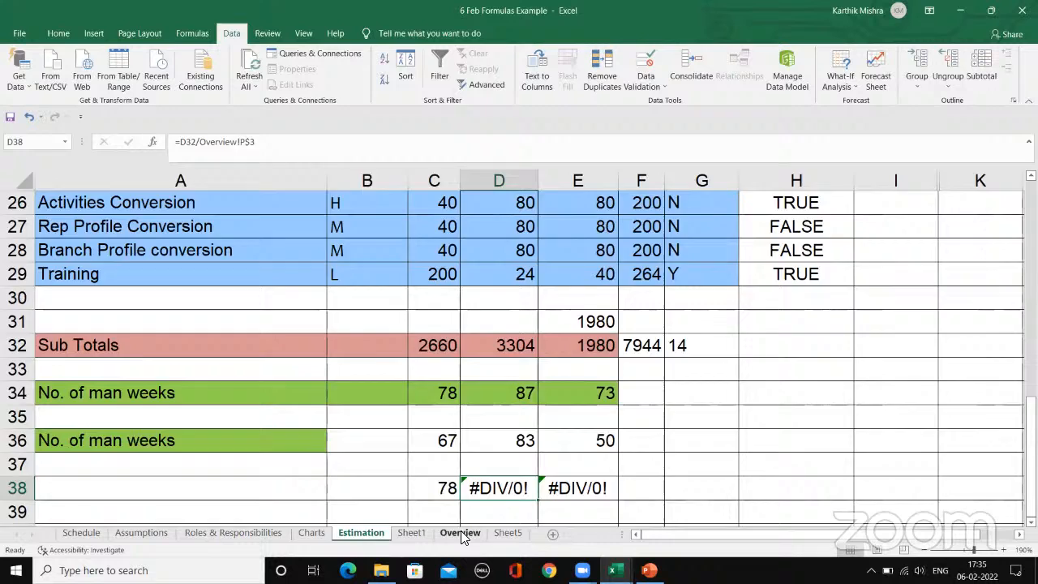
{"action": "left_click", "coordinate": [460, 532]}
{"action": "left_click", "coordinate": [733, 225]}
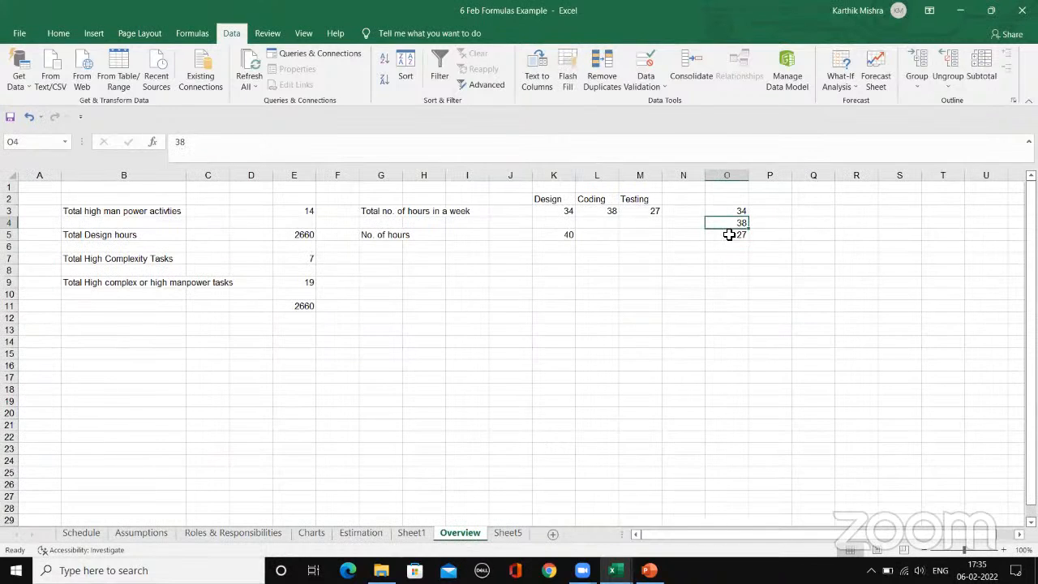
{"action": "left_click", "coordinate": [724, 213]}
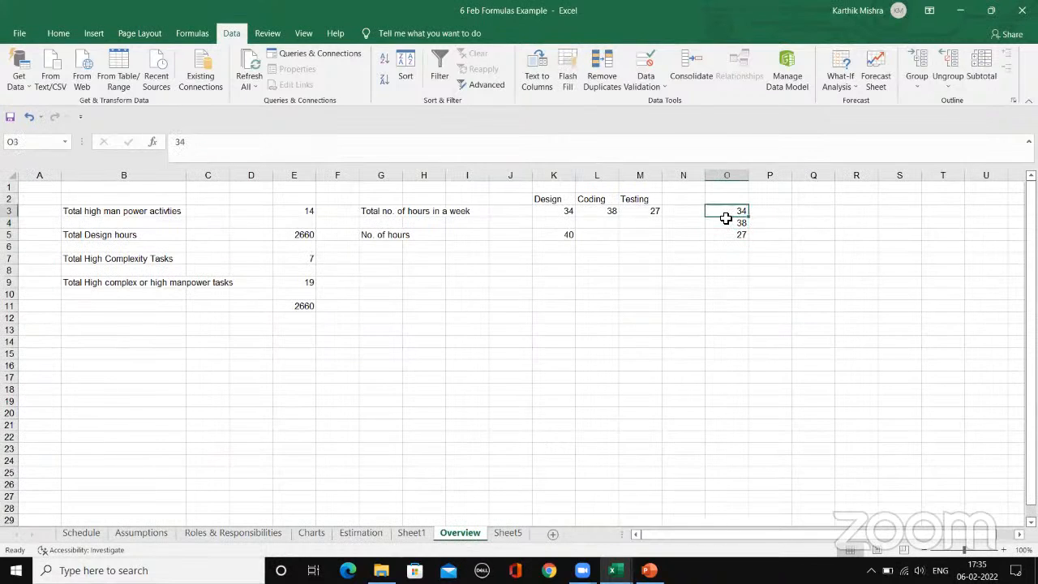
{"action": "left_click", "coordinate": [361, 533]}
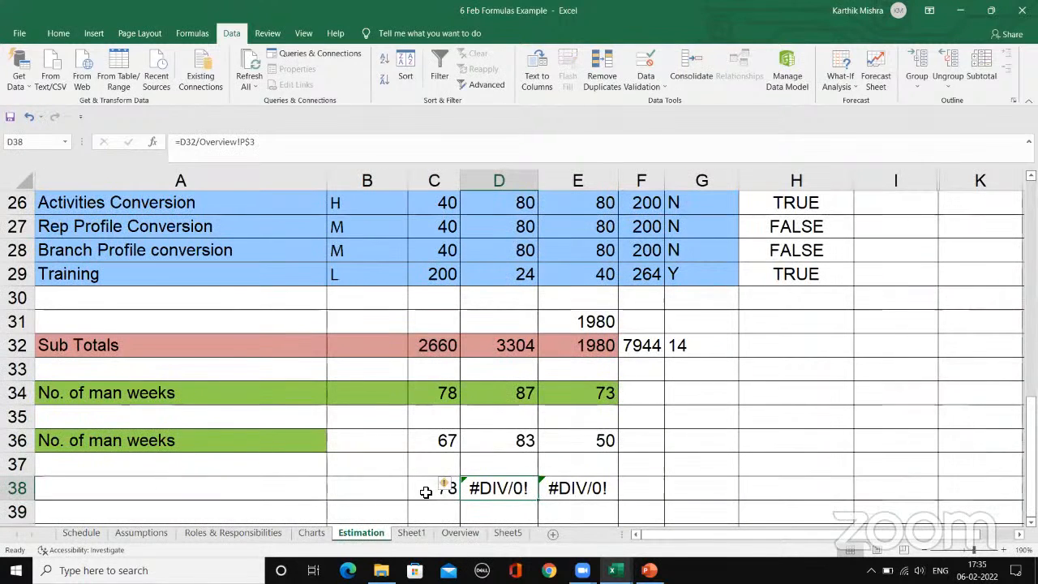
{"action": "key", "text": "Delete"}
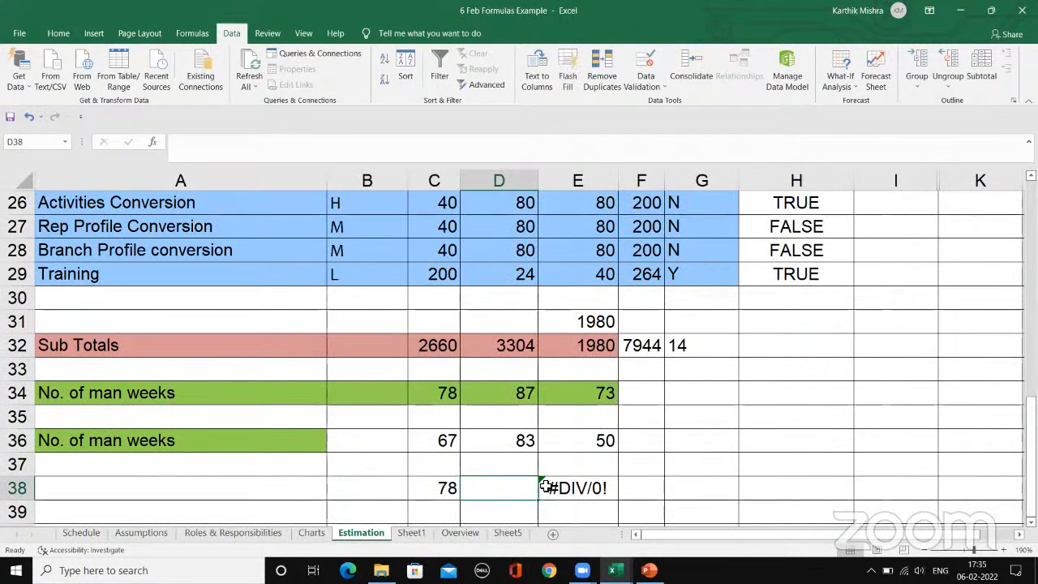
{"action": "left_click", "coordinate": [547, 487]}
{"action": "key", "text": "Delete"}
Step: Lock the column instead of the row in the C38 divisor, making the formula =C32/Overview!$O3
{"action": "left_click", "coordinate": [442, 487]}
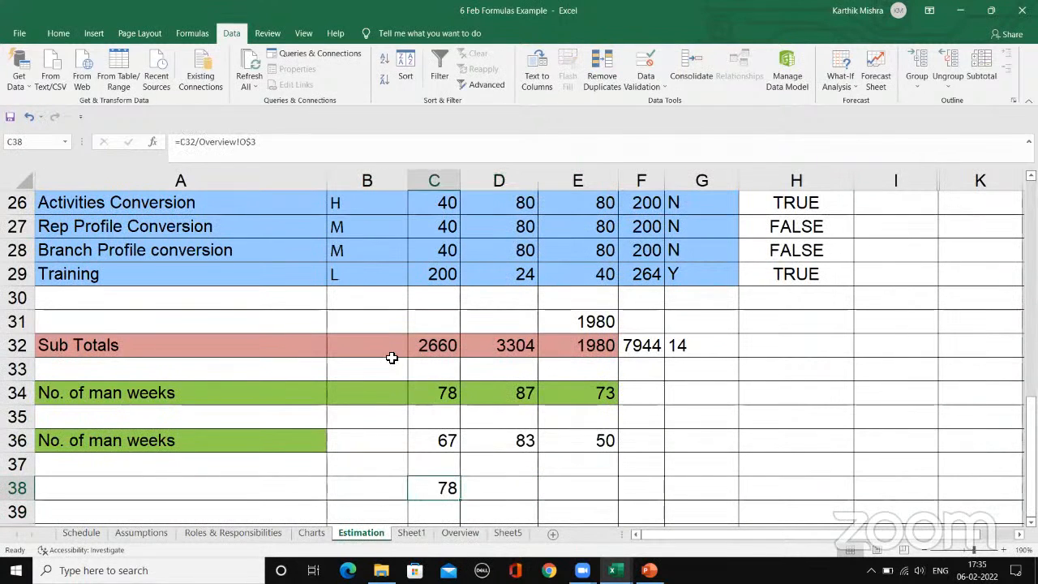
{"action": "left_click", "coordinate": [252, 142]}
{"action": "key", "text": "BackSpace"}
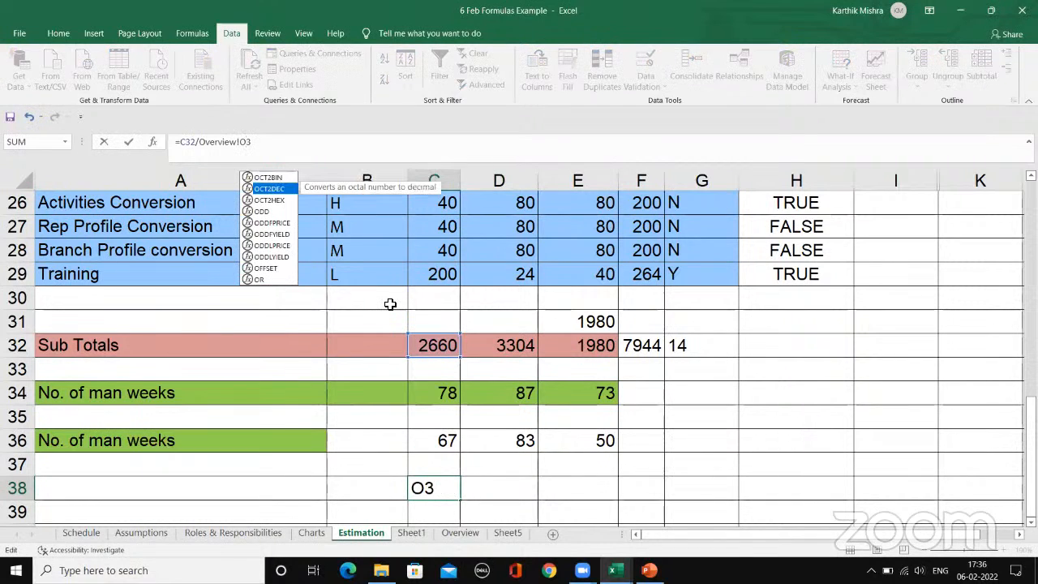
{"action": "left_click", "coordinate": [240, 142]}
{"action": "type", "text": "$"}
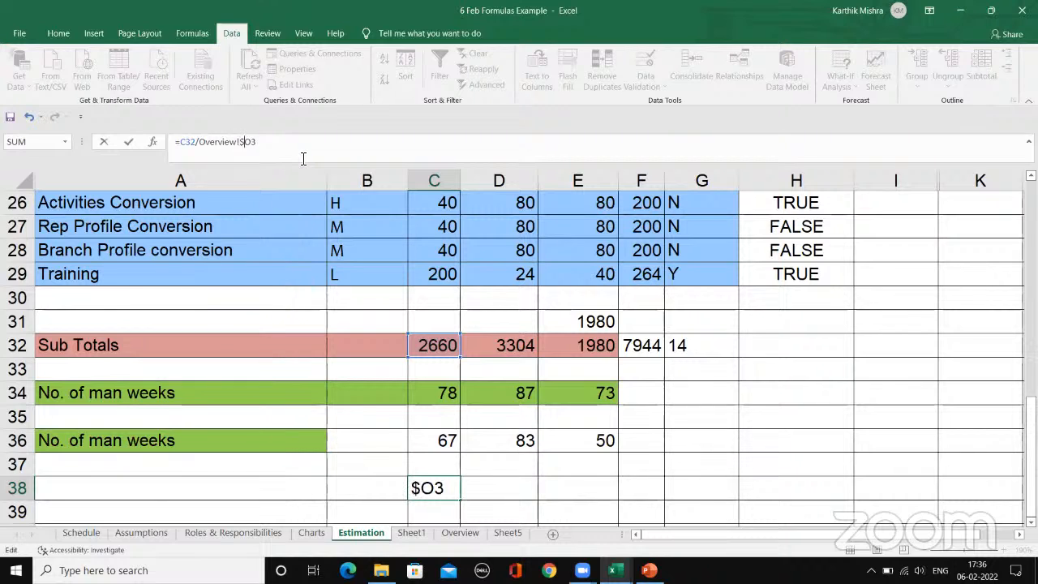
{"action": "key", "text": "Return"}
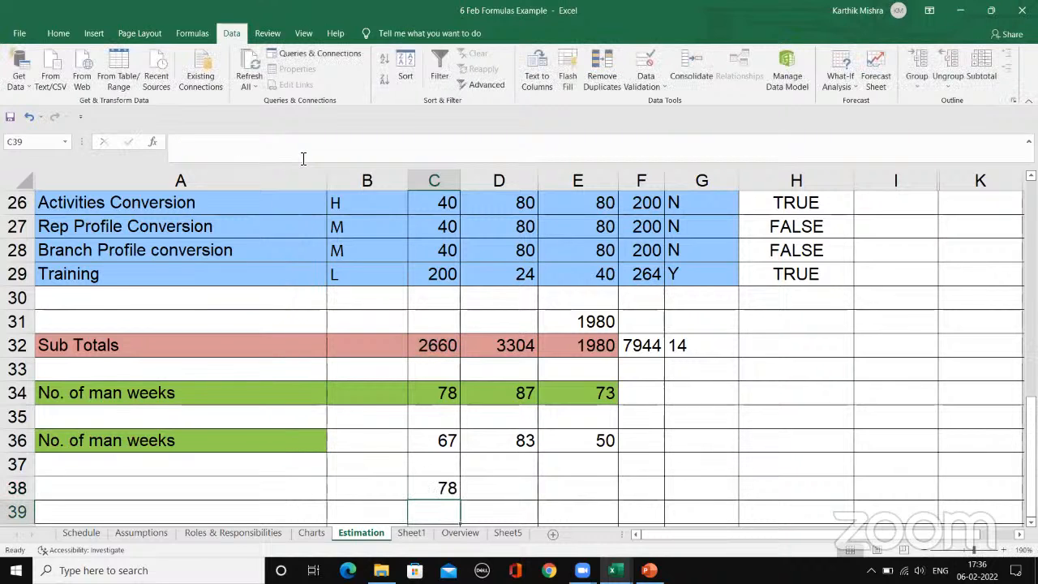
Step: Fill the column-locked formula from C38 across to E38 and check the references in each cell
{"action": "left_click", "coordinate": [448, 489]}
{"action": "left_click_drag", "start_coordinate": [462, 501], "coordinate": [651, 487]}
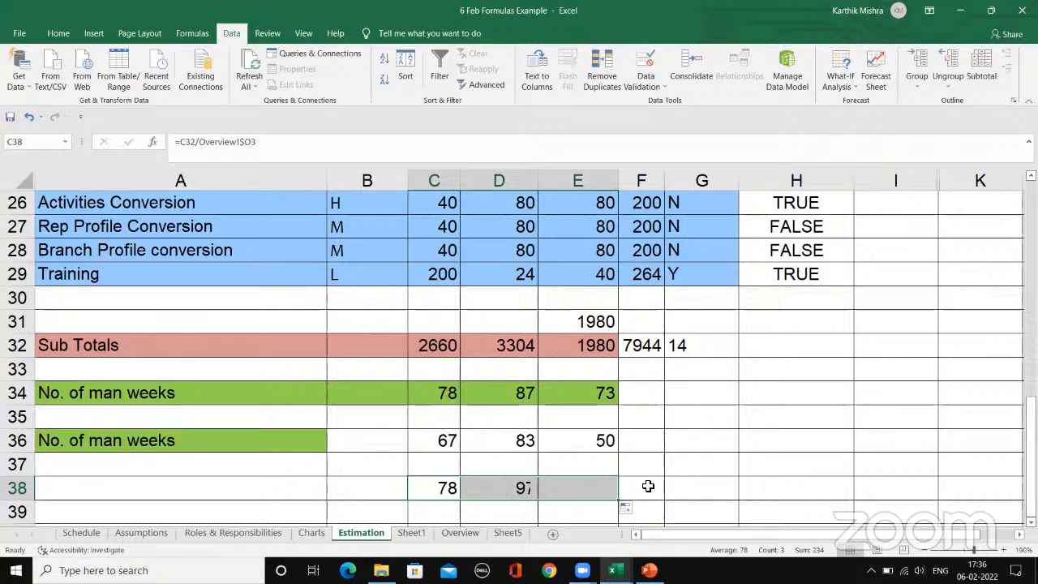
{"action": "left_click", "coordinate": [655, 463]}
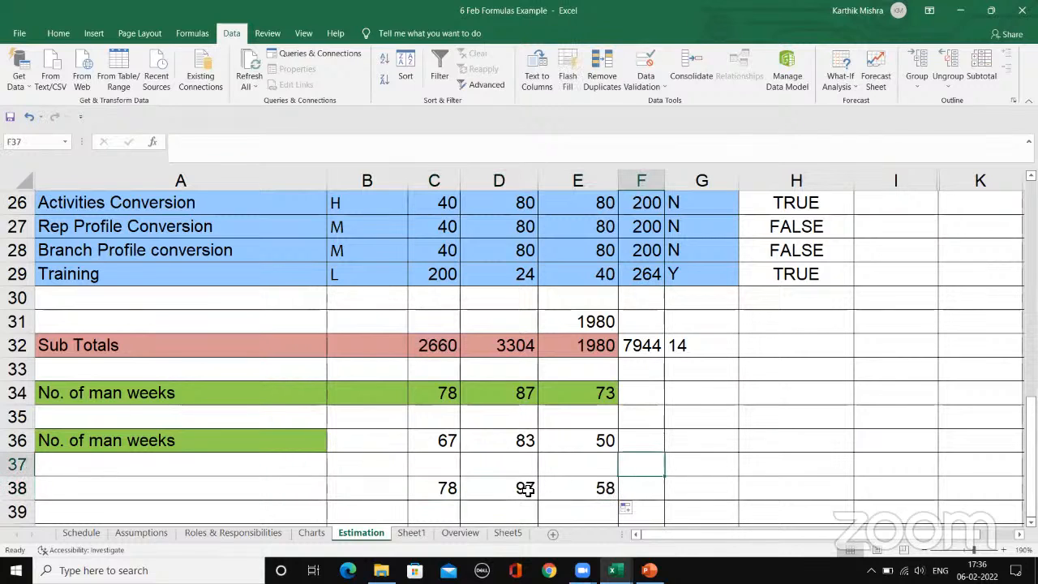
{"action": "left_click", "coordinate": [526, 488]}
{"action": "left_click", "coordinate": [444, 489]}
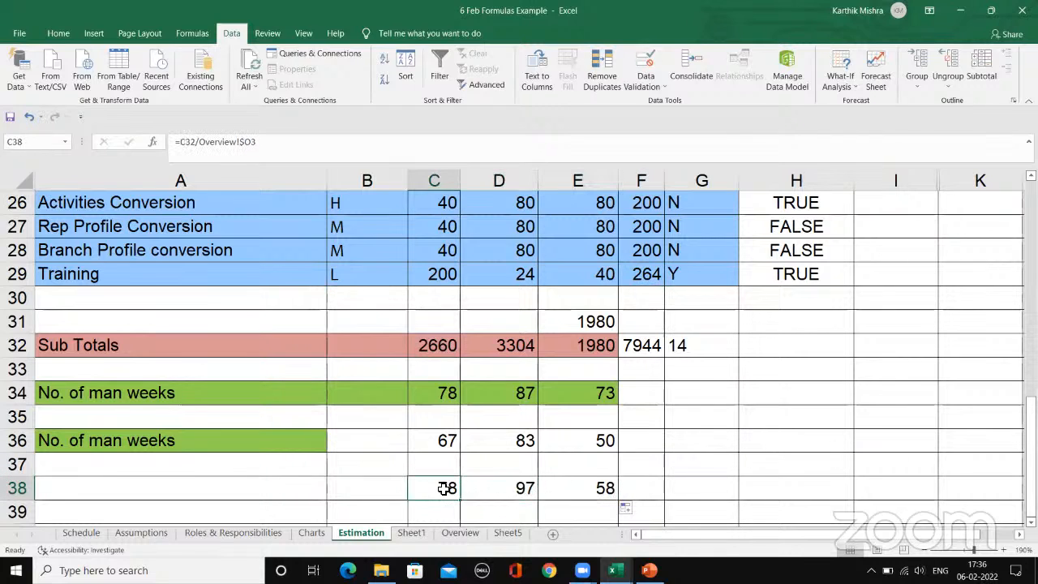
{"action": "left_click", "coordinate": [483, 490]}
{"action": "left_click", "coordinate": [601, 487]}
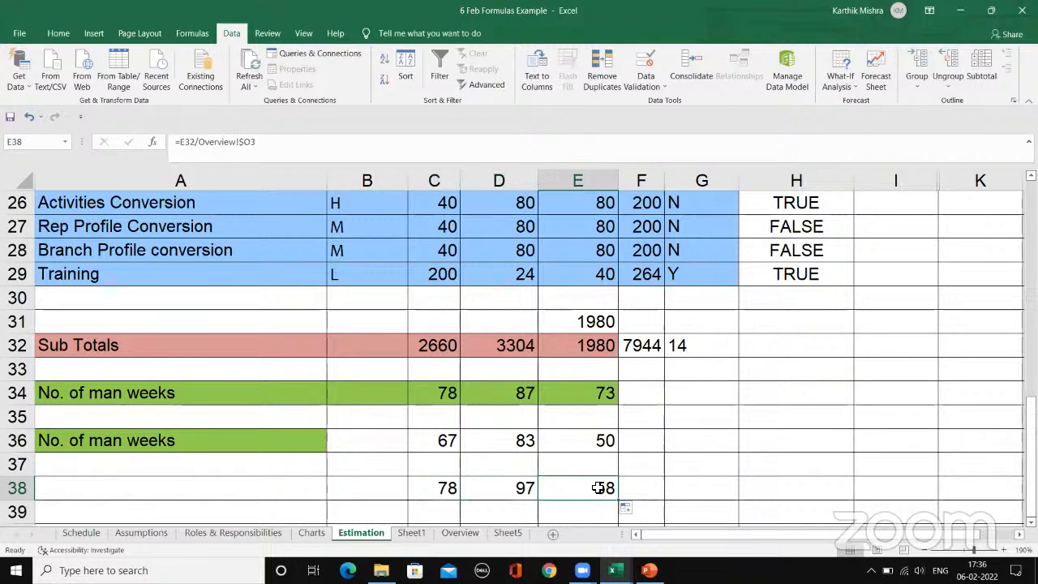
Step: Rewrite the C38 formula with a relative divisor taken from the Overview sheet, making it =C32/Overview!O3
{"action": "left_click", "coordinate": [452, 483]}
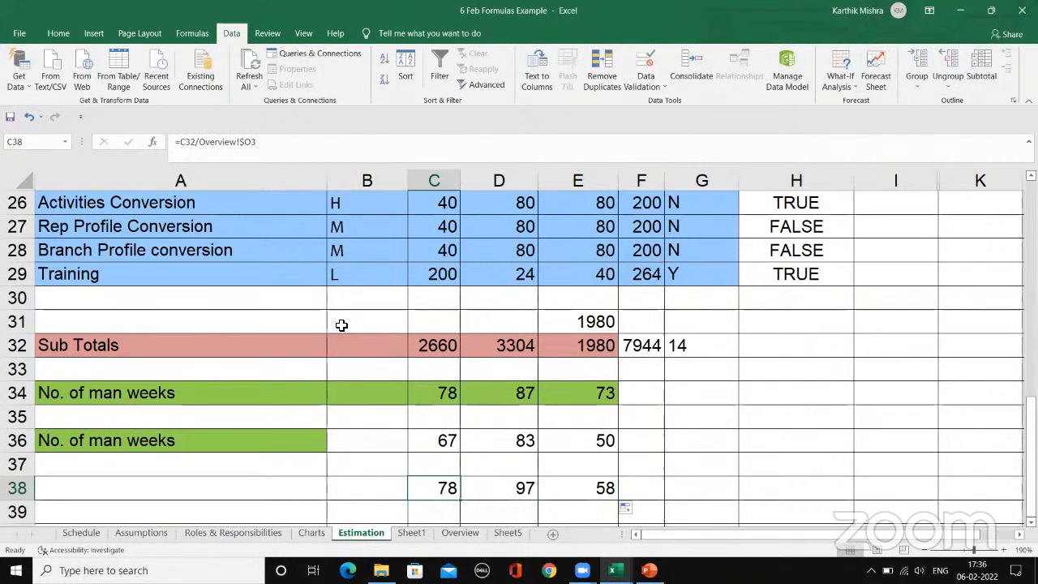
{"action": "left_click", "coordinate": [260, 141]}
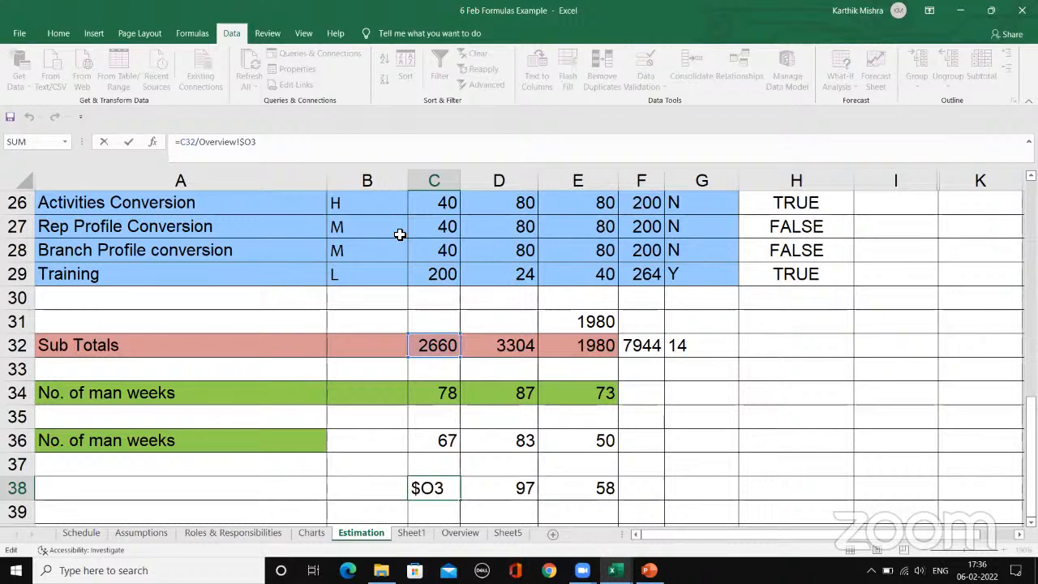
{"action": "key", "text": "BackSpace"}
{"action": "key", "text": "BackSpace"}
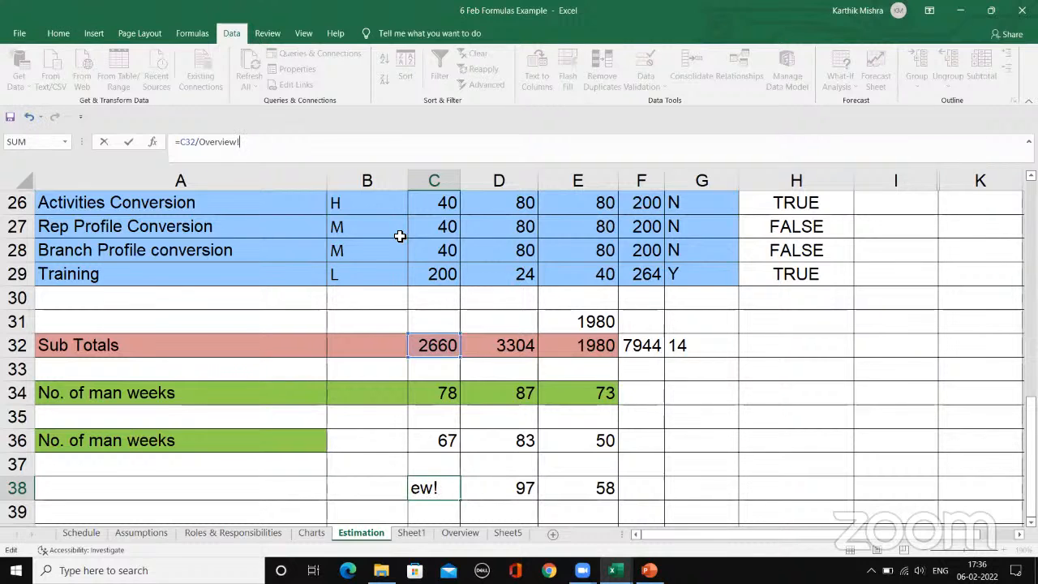
{"action": "key", "text": "BackSpace"}
{"action": "key", "text": "BackSpace"}
{"action": "key", "text": "BackSpace"}
{"action": "key", "text": "BackSpace"}
{"action": "key", "text": "BackSpace"}
{"action": "key", "text": "BackSpace"}
{"action": "key", "text": "BackSpace"}
{"action": "key", "text": "BackSpace"}
{"action": "key", "text": "BackSpace"}
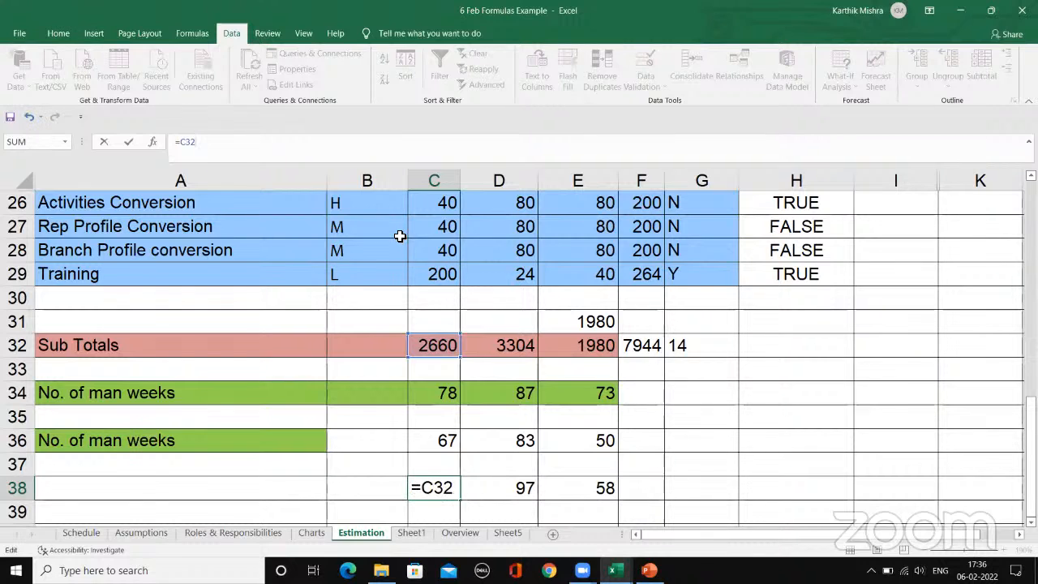
{"action": "left_click", "coordinate": [463, 533]}
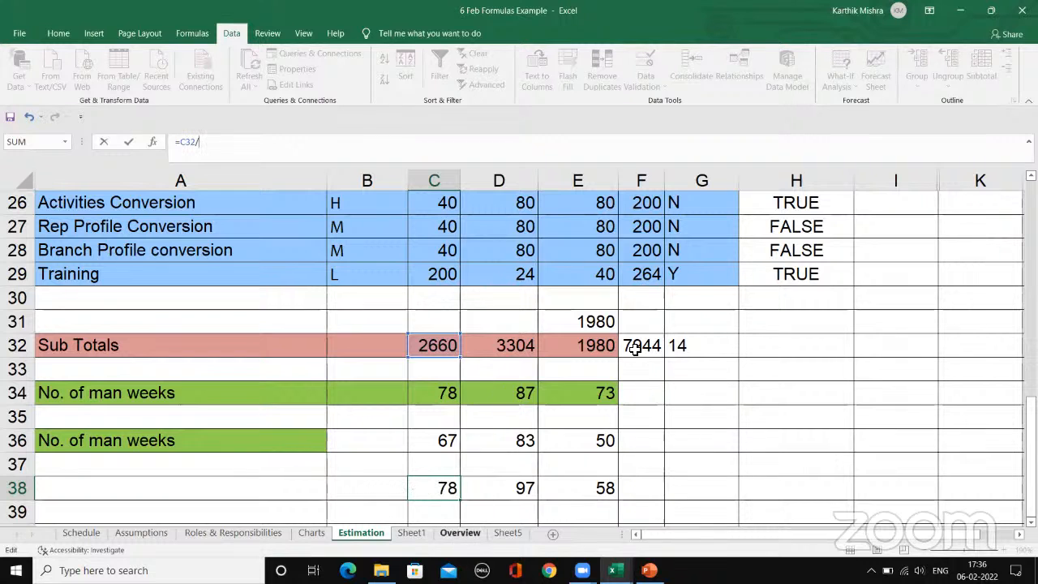
{"action": "left_click", "coordinate": [723, 210]}
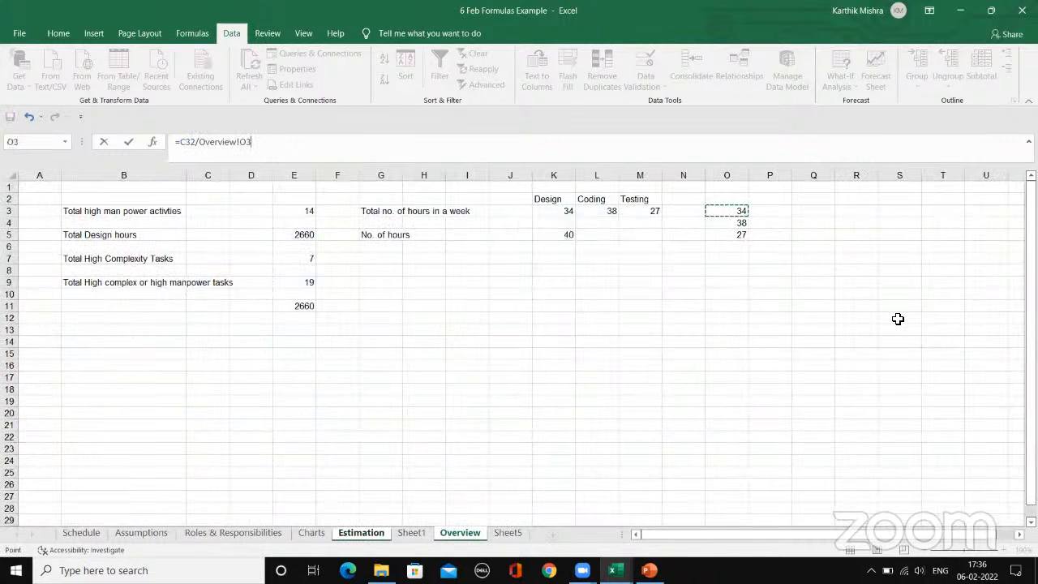
{"action": "key", "text": "Return"}
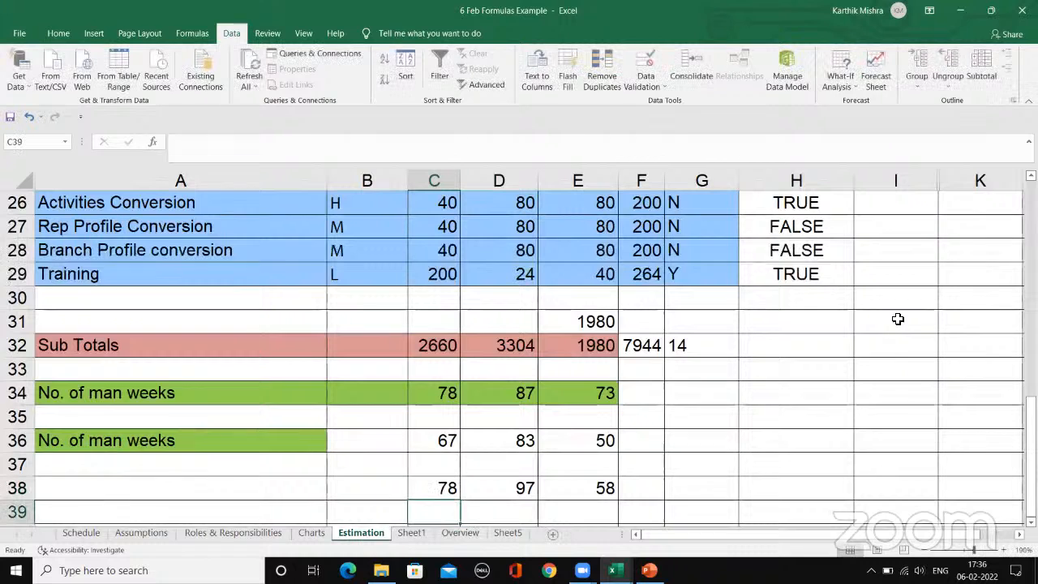
Step: Look at the weekly hours in cells O3 to O5 on the Overview sheet
{"action": "left_click", "coordinate": [465, 535]}
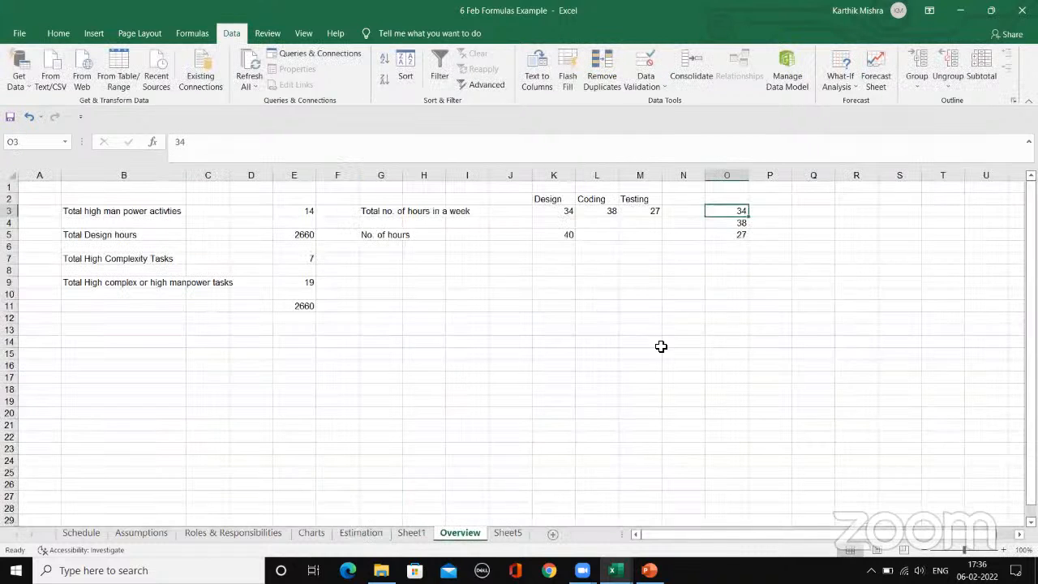
{"action": "left_click", "coordinate": [724, 223]}
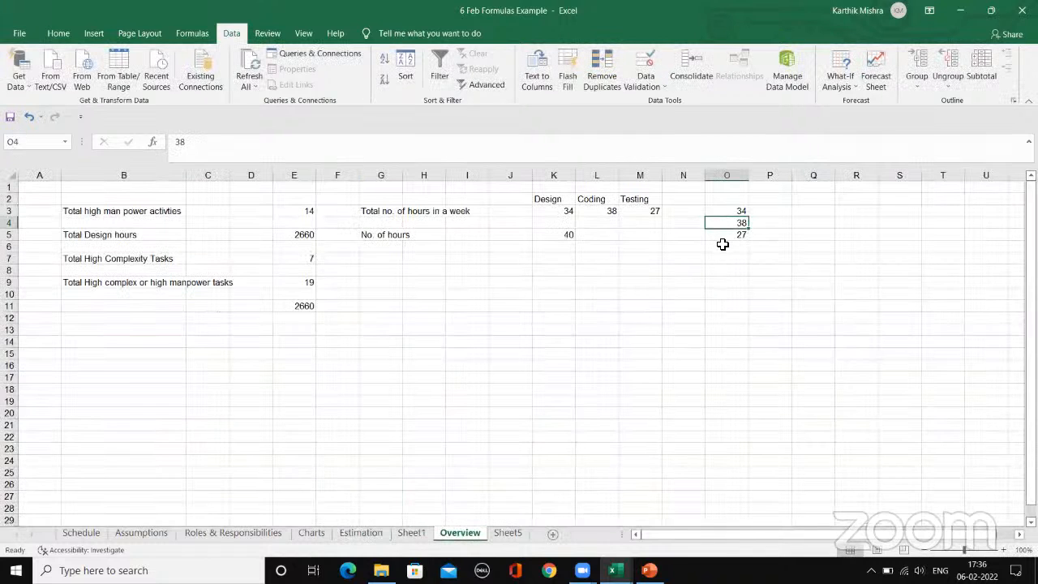
{"action": "left_click", "coordinate": [729, 236]}
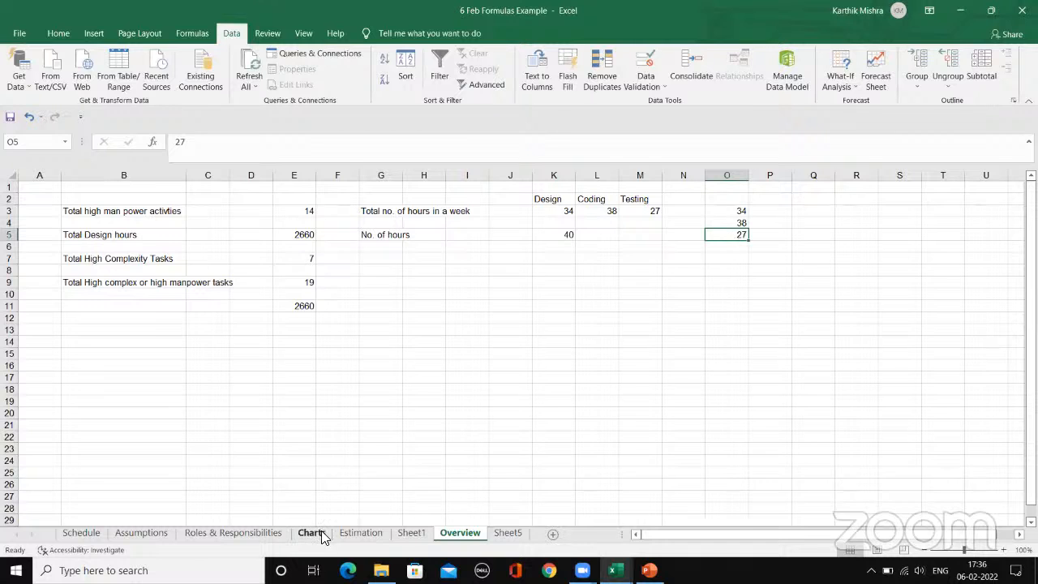
Step: Fill the relative formula from C38 across to E38 on the Estimation sheet and check the reference in D38
{"action": "left_click", "coordinate": [357, 531]}
{"action": "left_click", "coordinate": [442, 488]}
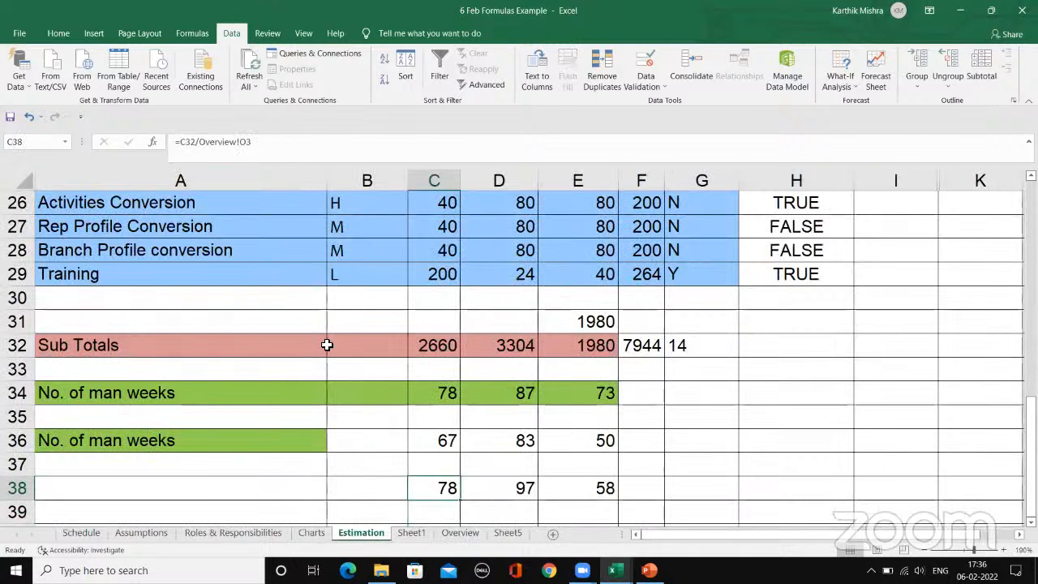
{"action": "left_click_drag", "start_coordinate": [459, 500], "coordinate": [593, 484]}
{"action": "left_click", "coordinate": [500, 484]}
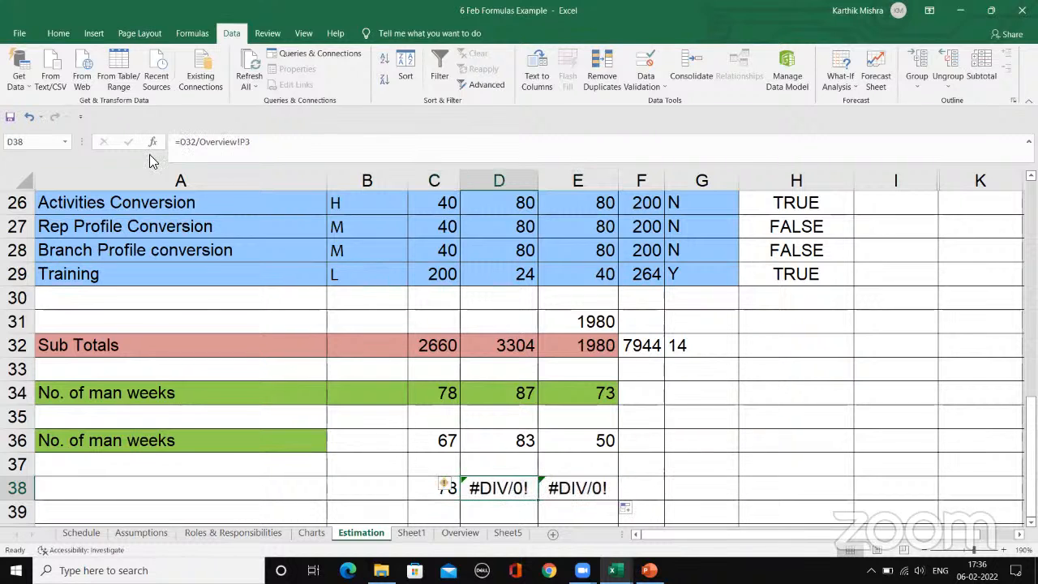
Step: Lock the row of the divisor in C38, making the formula =C32/Overview!O$3
{"action": "left_click", "coordinate": [438, 493]}
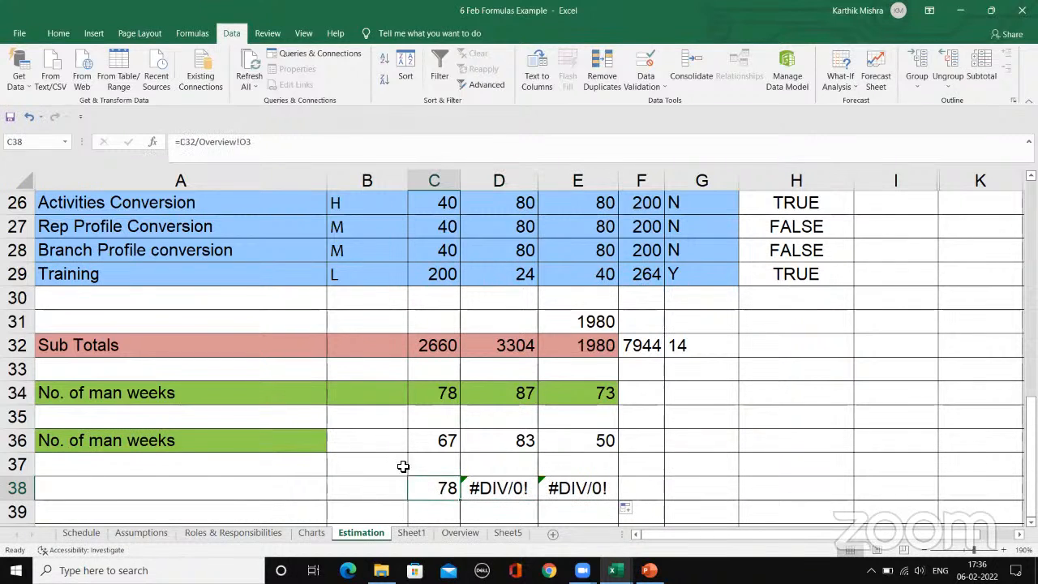
{"action": "left_click", "coordinate": [248, 142]}
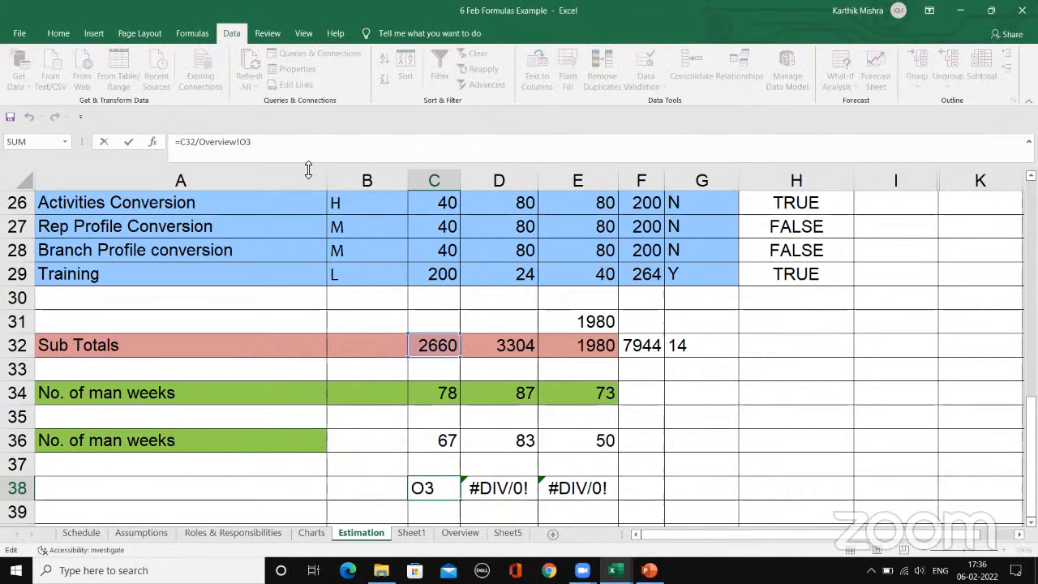
{"action": "type", "text": "$"}
{"action": "key", "text": "Return"}
{"action": "left_click", "coordinate": [430, 479]}
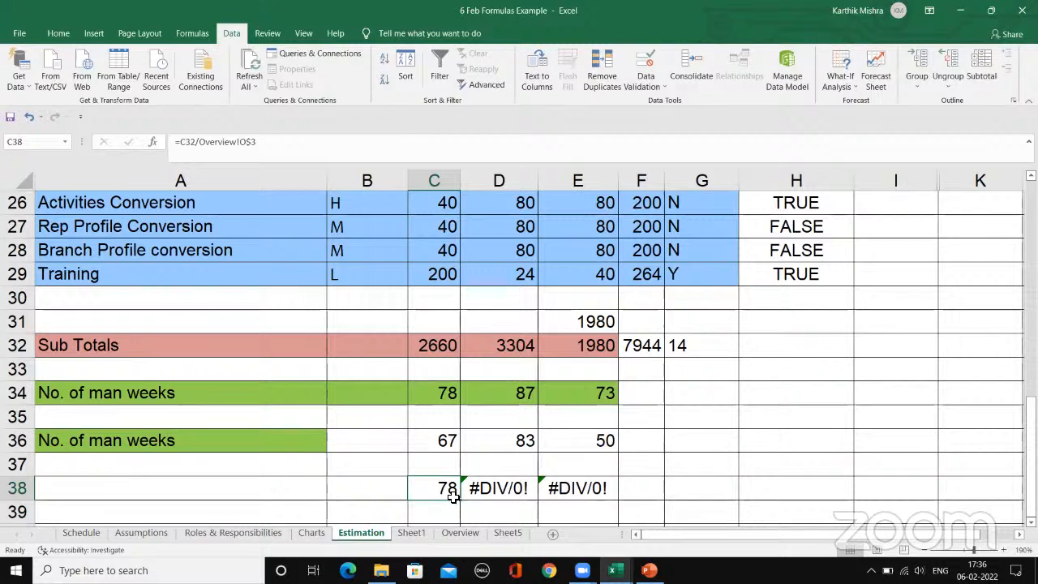
Step: Fill the row-locked O$3 formula from C38 into D38 and check the copied reference there
{"action": "left_click_drag", "start_coordinate": [460, 499], "coordinate": [527, 490]}
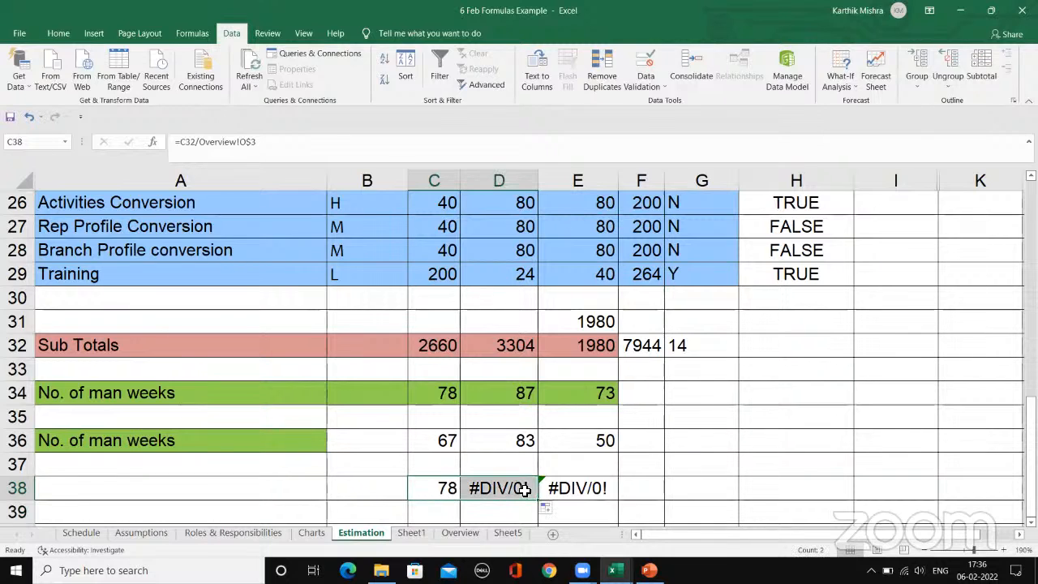
{"action": "left_click", "coordinate": [566, 491]}
{"action": "left_click", "coordinate": [501, 484]}
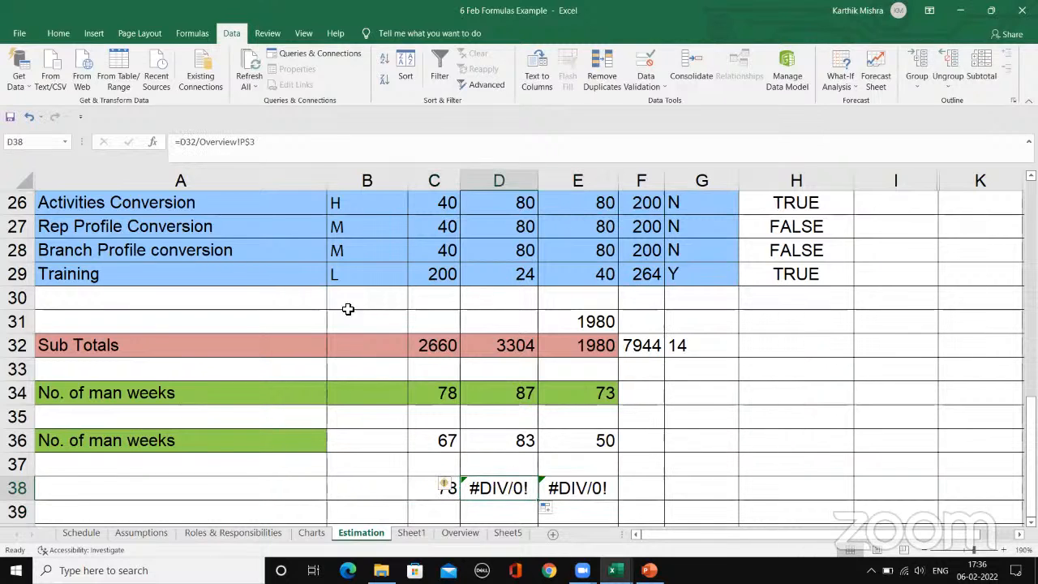
Step: Change the C38 divisor to row 4 with the row locked, making the formula =C32/Overview!O$4
{"action": "left_click", "coordinate": [425, 484]}
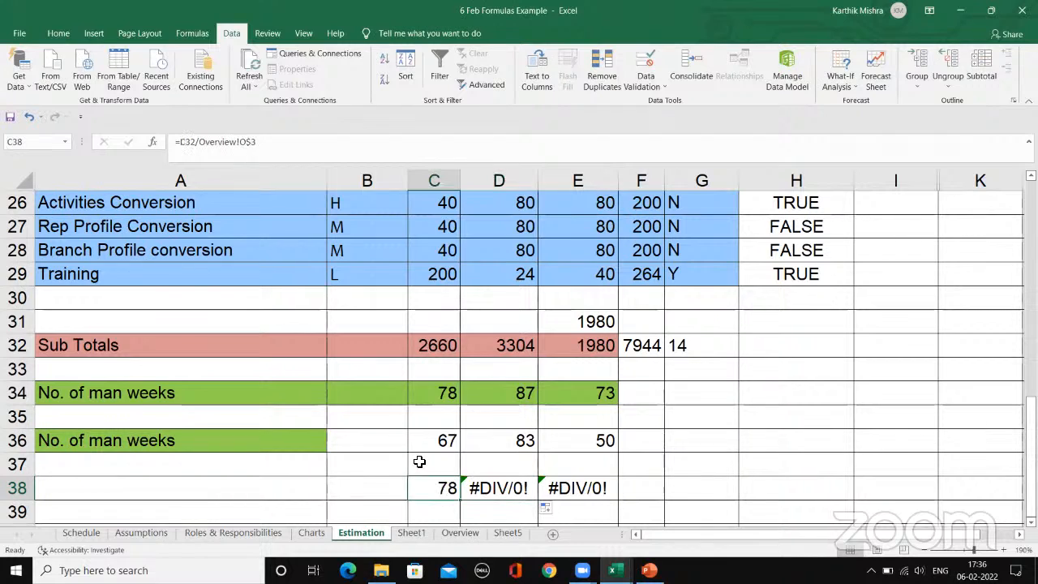
{"action": "left_click", "coordinate": [277, 144]}
{"action": "key", "text": "BackSpace"}
{"action": "key", "text": "BackSpace"}
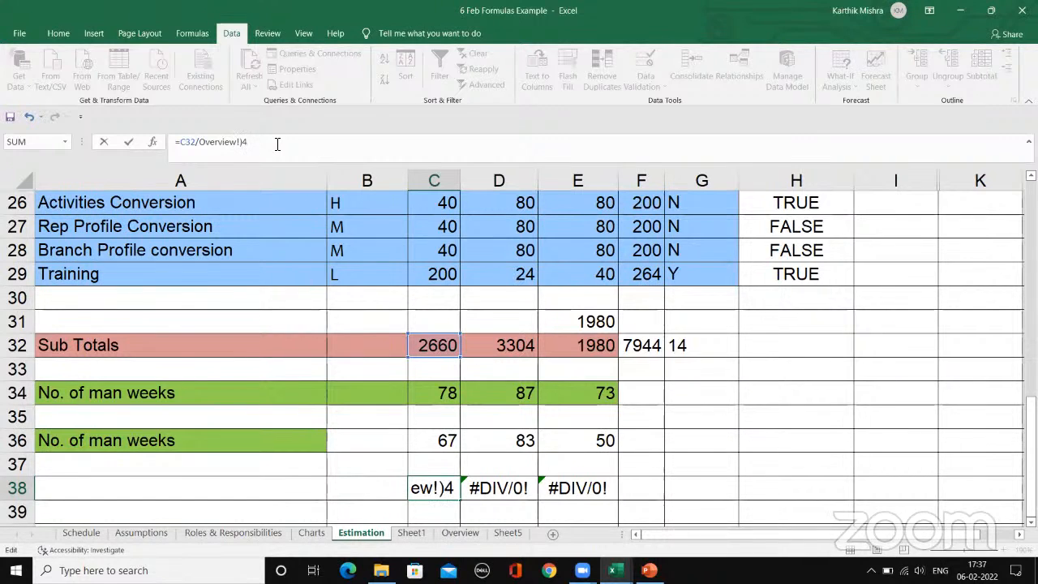
{"action": "type", "text": "o4"}
{"action": "type", "text": "4"}
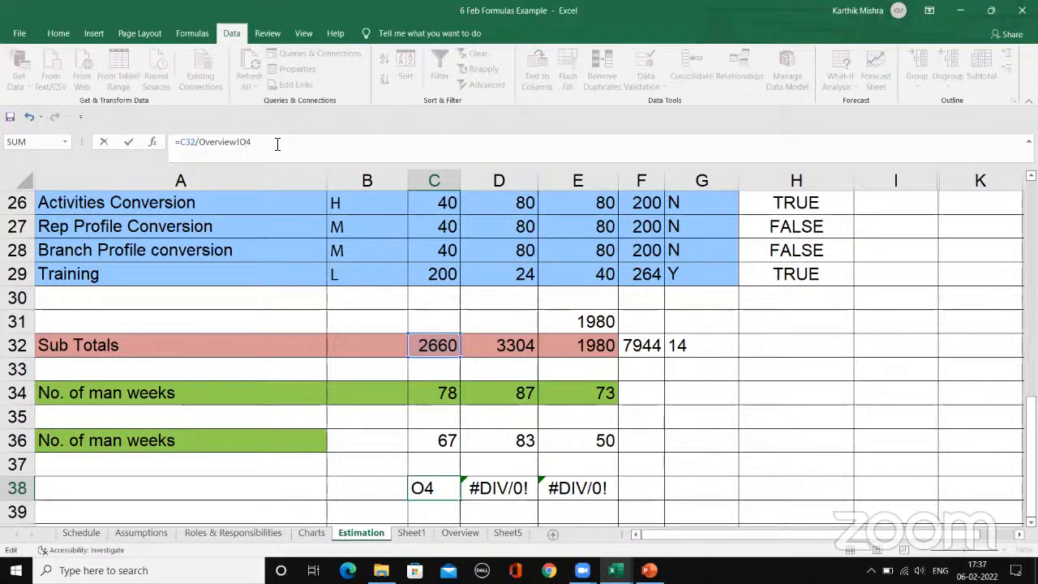
{"action": "key", "text": "F4"}
{"action": "key", "text": "F4"}
{"action": "key", "text": "Return"}
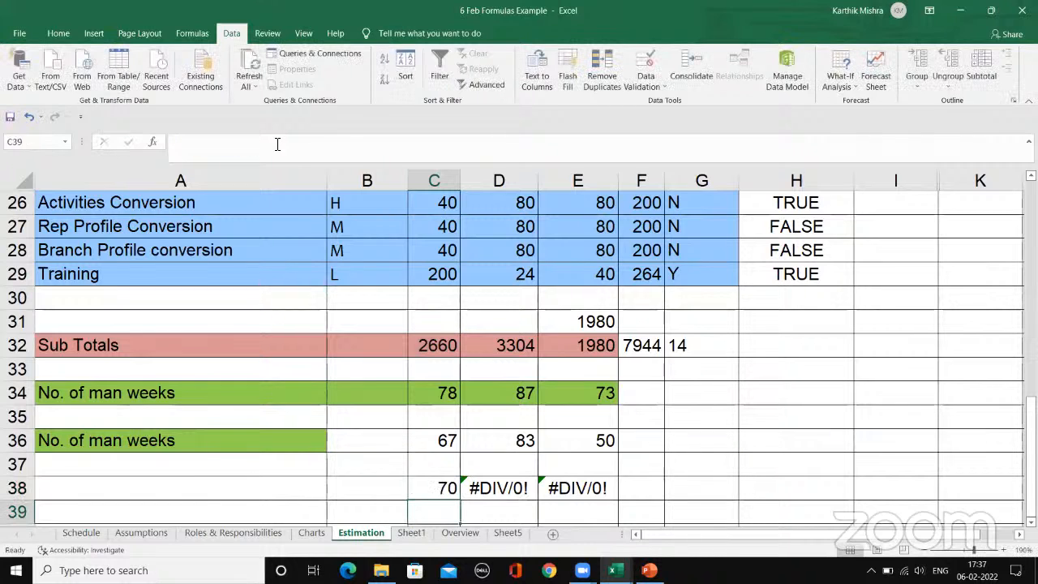
Step: Fill the O$4 formula from C38 across to E38 and check the references in D38 and E38
{"action": "left_click", "coordinate": [424, 488]}
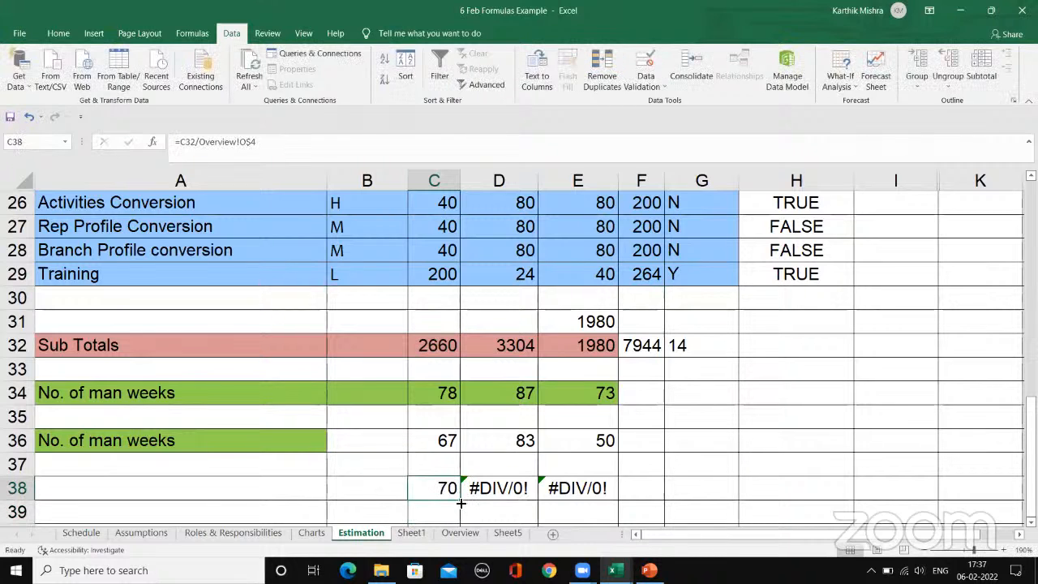
{"action": "left_click_drag", "start_coordinate": [460, 503], "coordinate": [660, 479]}
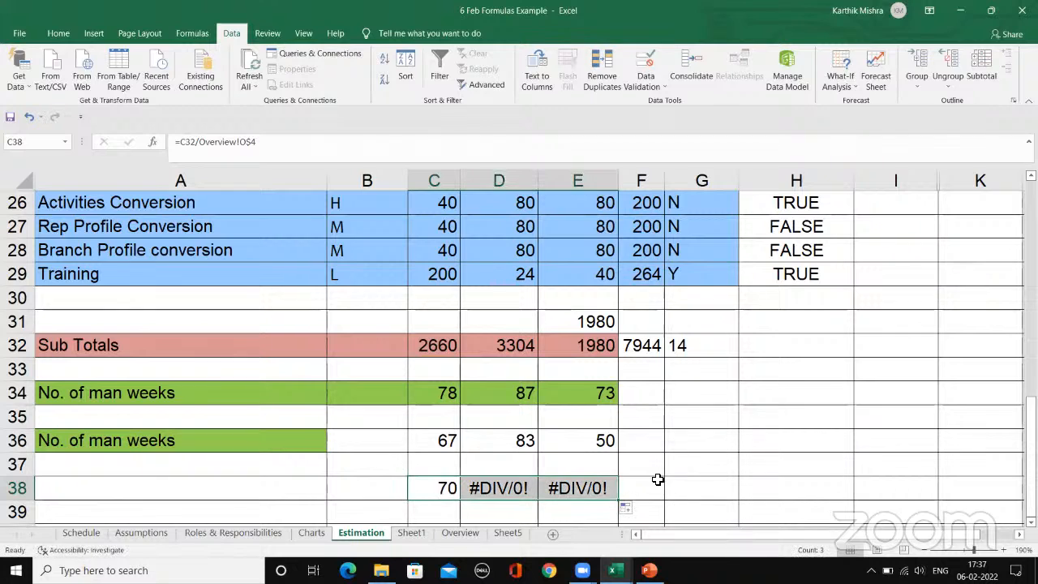
{"action": "left_click", "coordinate": [522, 489]}
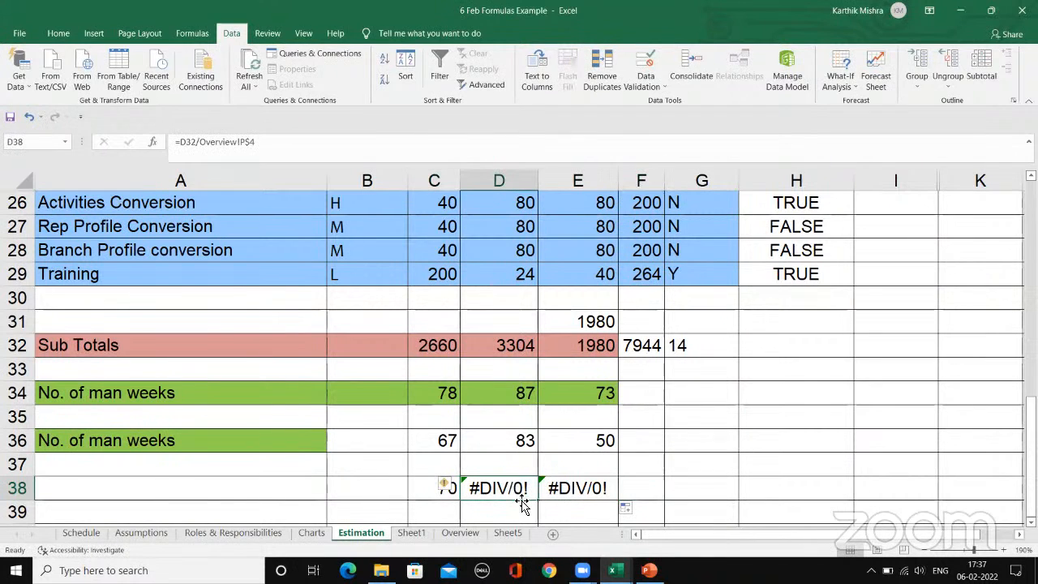
{"action": "left_click", "coordinate": [559, 489]}
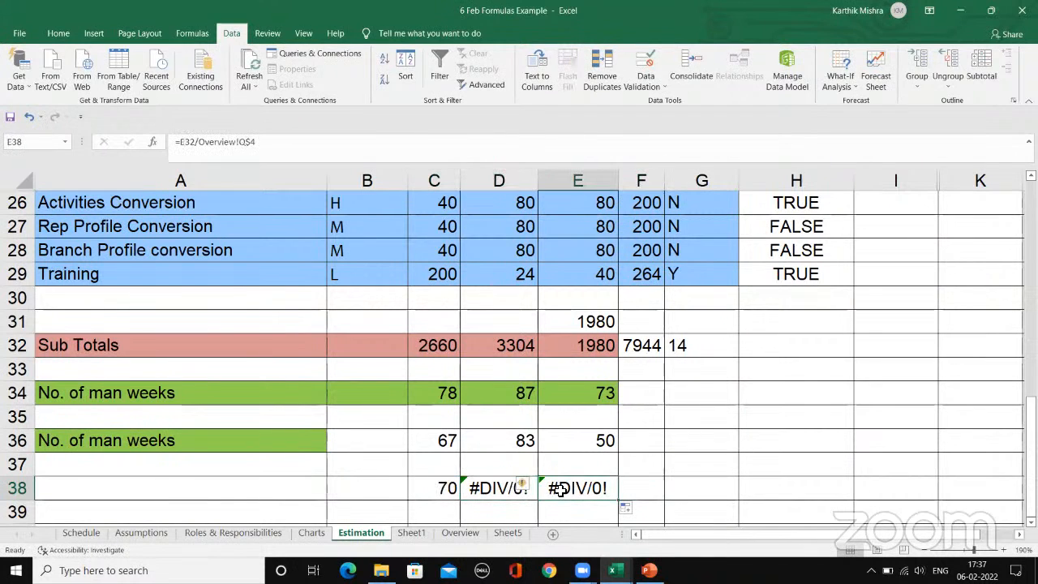
Step: Compare the weekly hours in cells O4 and O3 on the Overview sheet
{"action": "left_click", "coordinate": [459, 532]}
{"action": "left_click", "coordinate": [722, 222]}
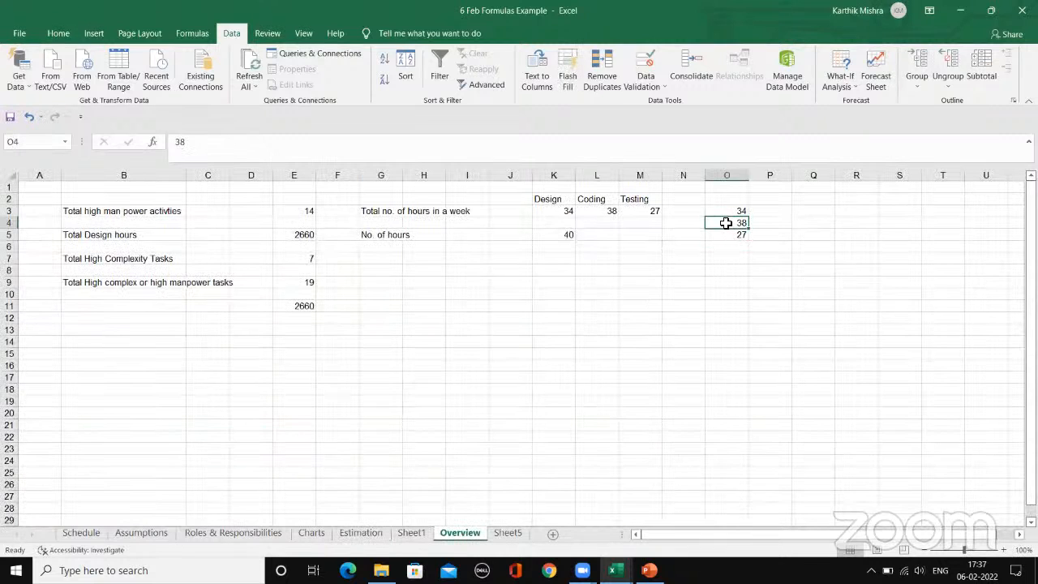
{"action": "left_click", "coordinate": [726, 213]}
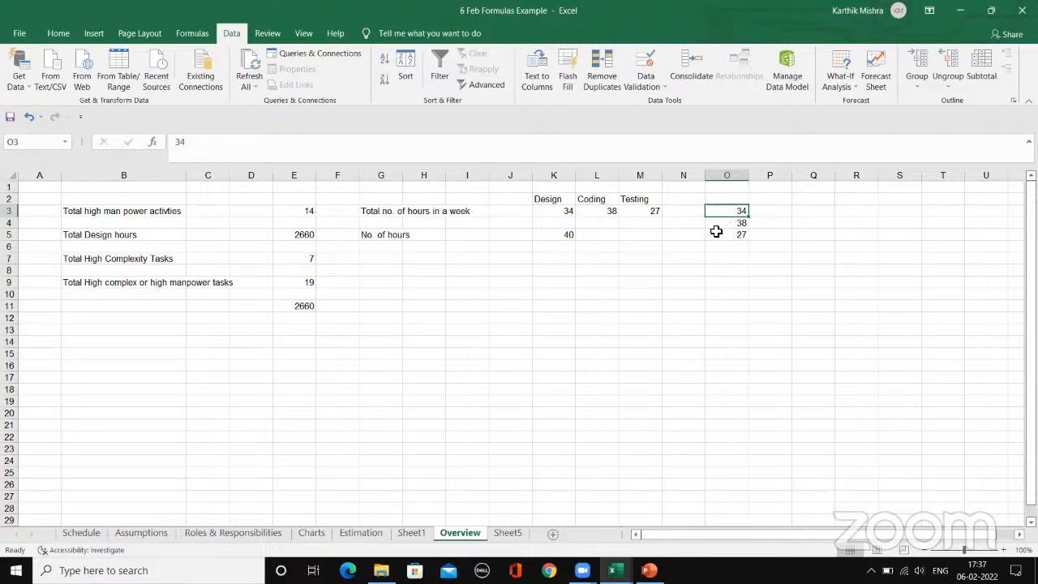
Step: Clear the copied formulas from D38 and E38 on the Estimation sheet
{"action": "left_click", "coordinate": [363, 533]}
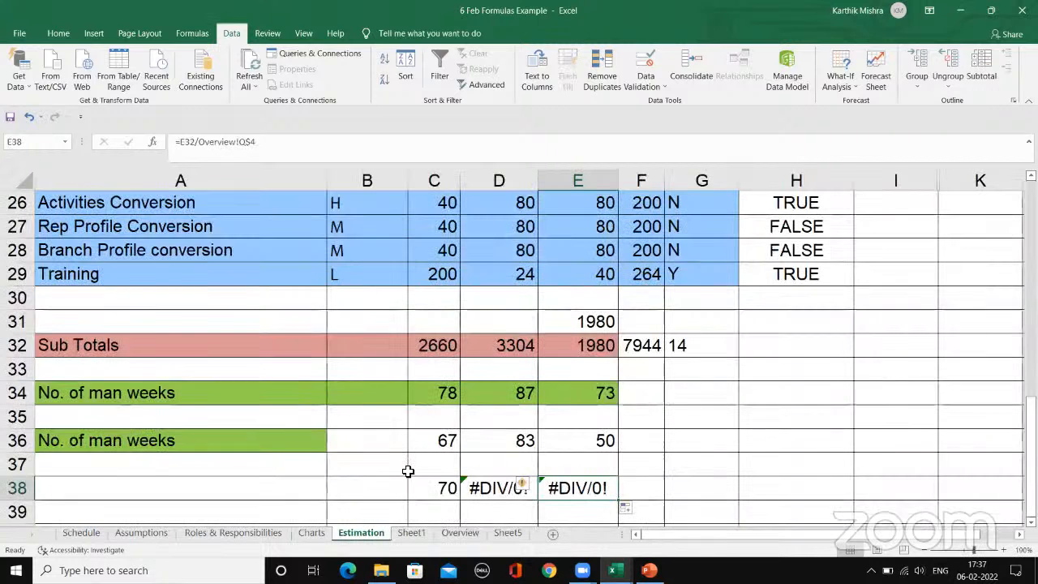
{"action": "left_click", "coordinate": [482, 486]}
{"action": "key", "text": "Delete"}
{"action": "left_click", "coordinate": [572, 489]}
{"action": "key", "text": "Delete"}
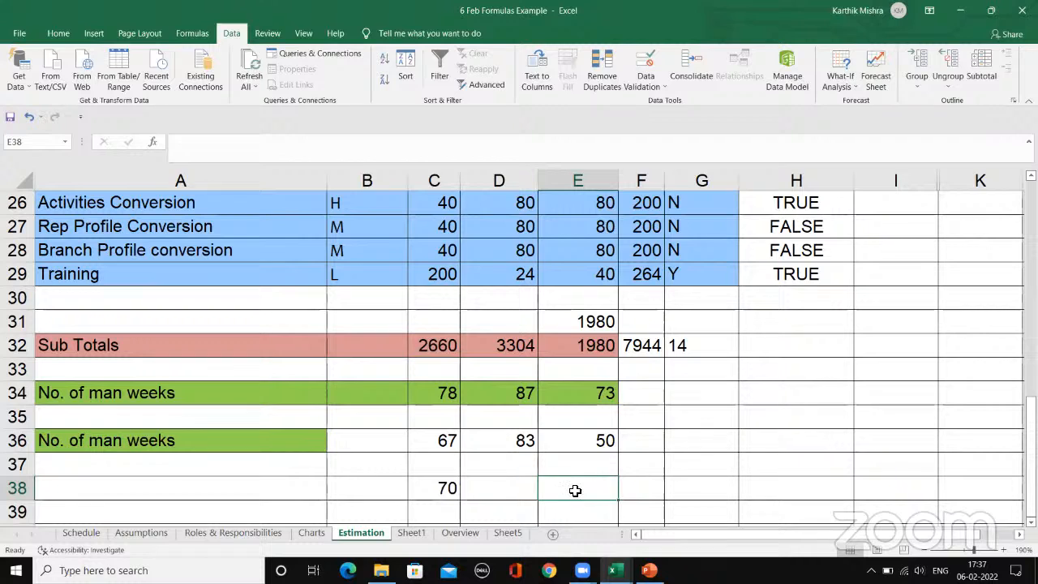
Step: Lock the column instead of the row in the C38 divisor, making the formula =C32/Overview!$O4
{"action": "left_click", "coordinate": [423, 488]}
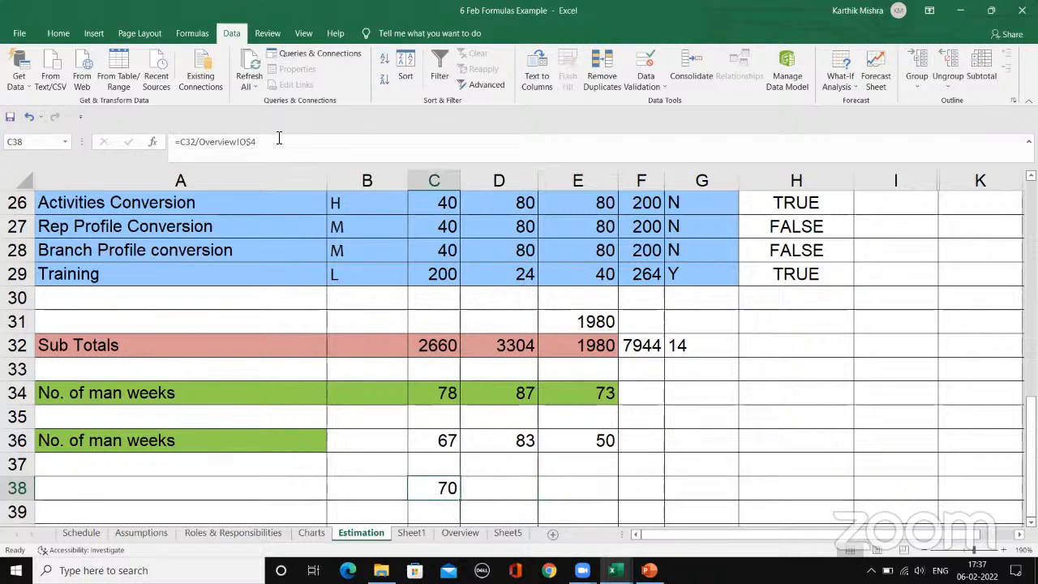
{"action": "left_click", "coordinate": [278, 141]}
{"action": "key", "text": "BackSpace"}
{"action": "key", "text": "BackSpace"}
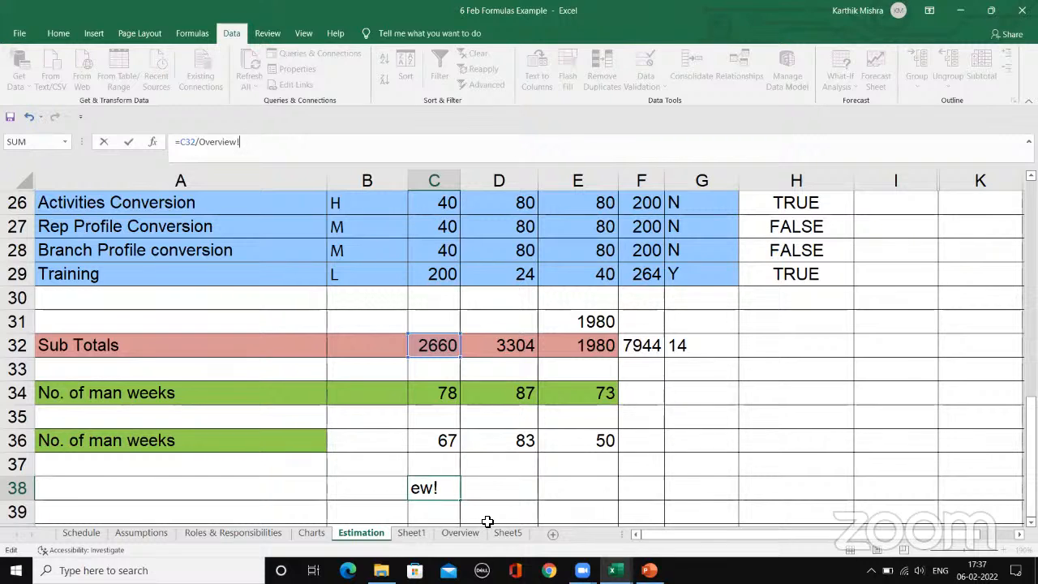
{"action": "type", "text": "O4"}
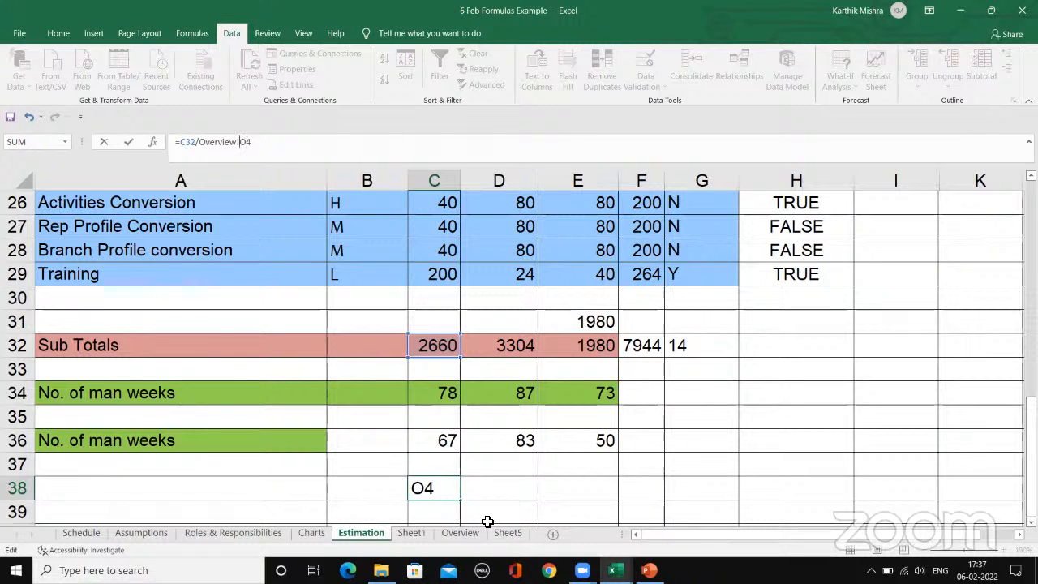
{"action": "type", "text": "$"}
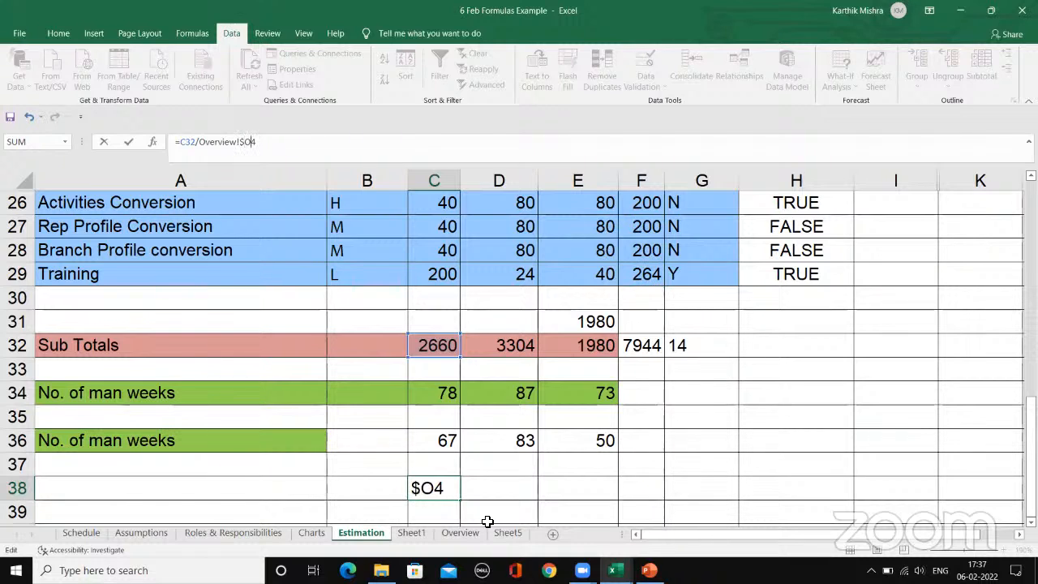
{"action": "key", "text": "Return"}
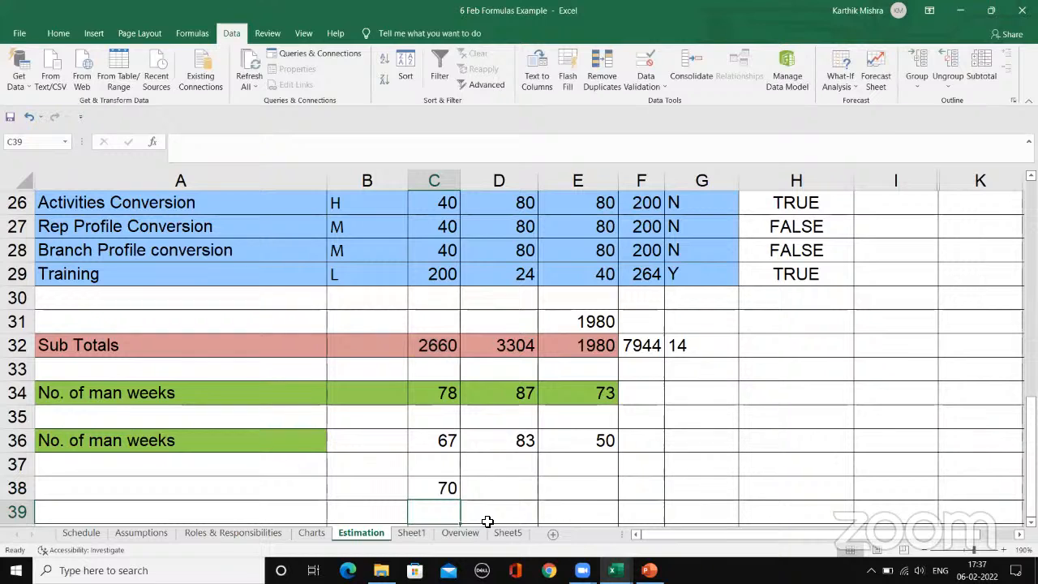
{"action": "left_click", "coordinate": [447, 488]}
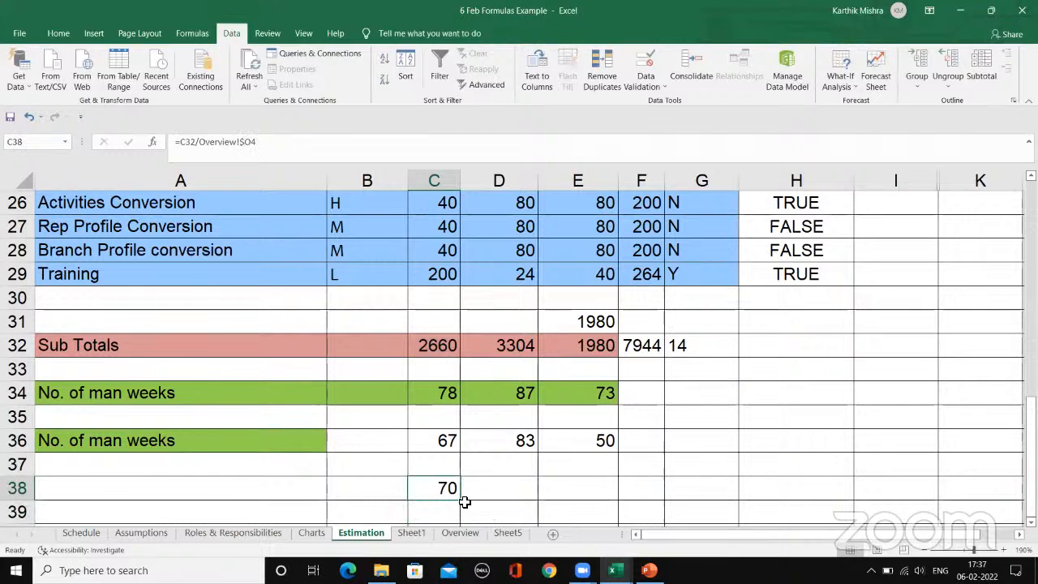
Step: Change the C38 formula to =C32/Overview!$O3 and fill it across to E38
{"action": "left_click", "coordinate": [371, 145]}
{"action": "key", "text": "BackSpace"}
{"action": "type", "text": "3"}
{"action": "key", "text": "Return"}
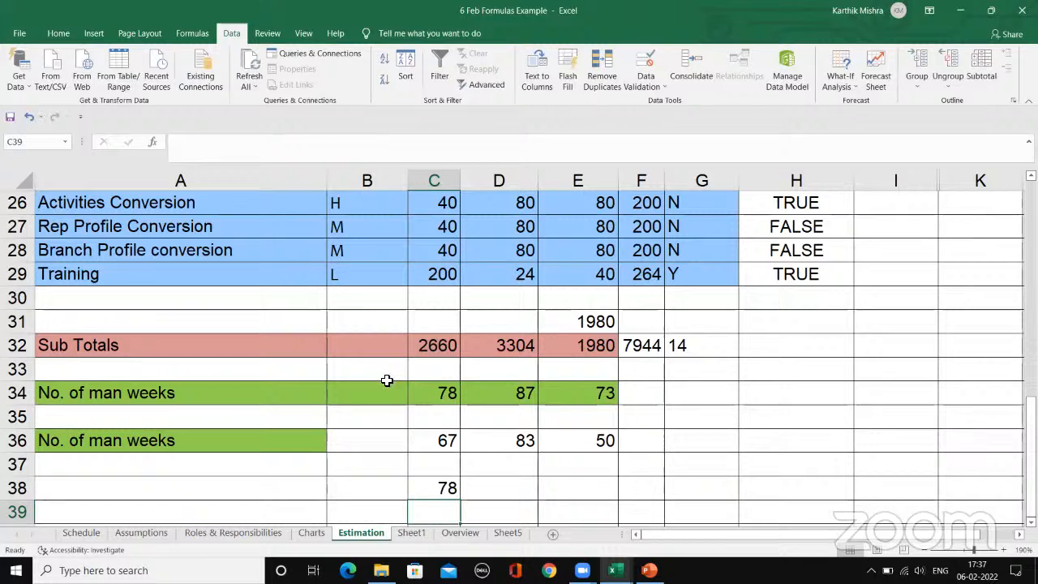
{"action": "left_click", "coordinate": [444, 490]}
{"action": "left_click_drag", "start_coordinate": [562, 495], "coordinate": [613, 498]}
{"action": "left_click", "coordinate": [667, 483]}
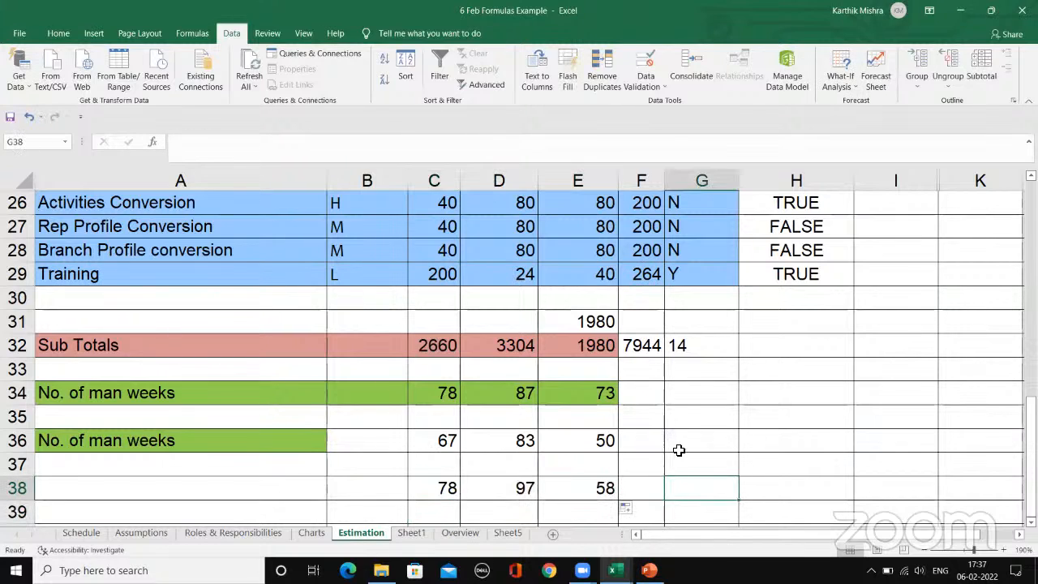
Step: Compare the column-locked references in the formulas of C38, D38 and E38
{"action": "left_click", "coordinate": [471, 491]}
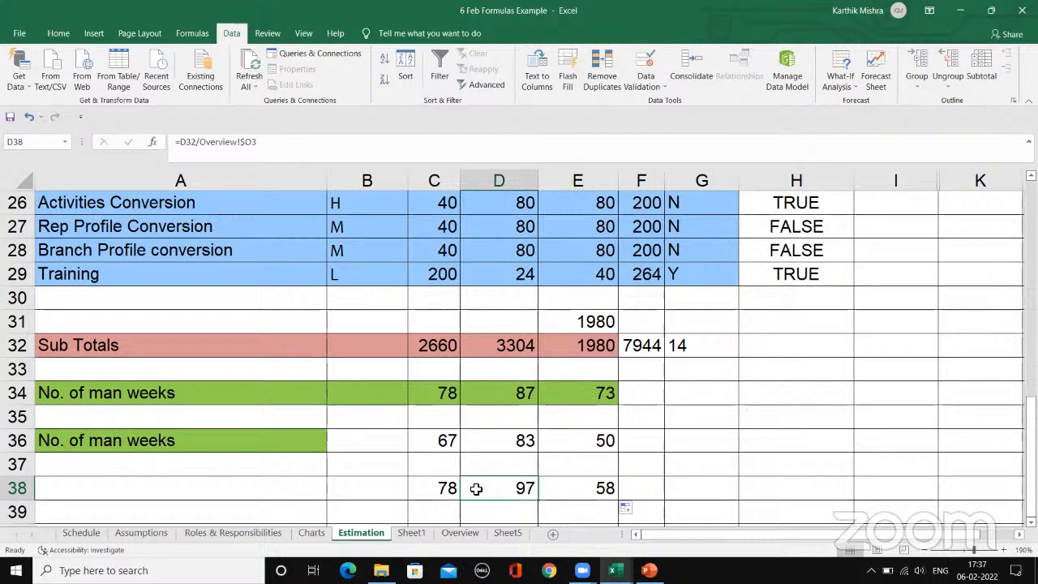
{"action": "left_click", "coordinate": [627, 483]}
{"action": "left_click", "coordinate": [597, 487]}
{"action": "left_click", "coordinate": [442, 487]}
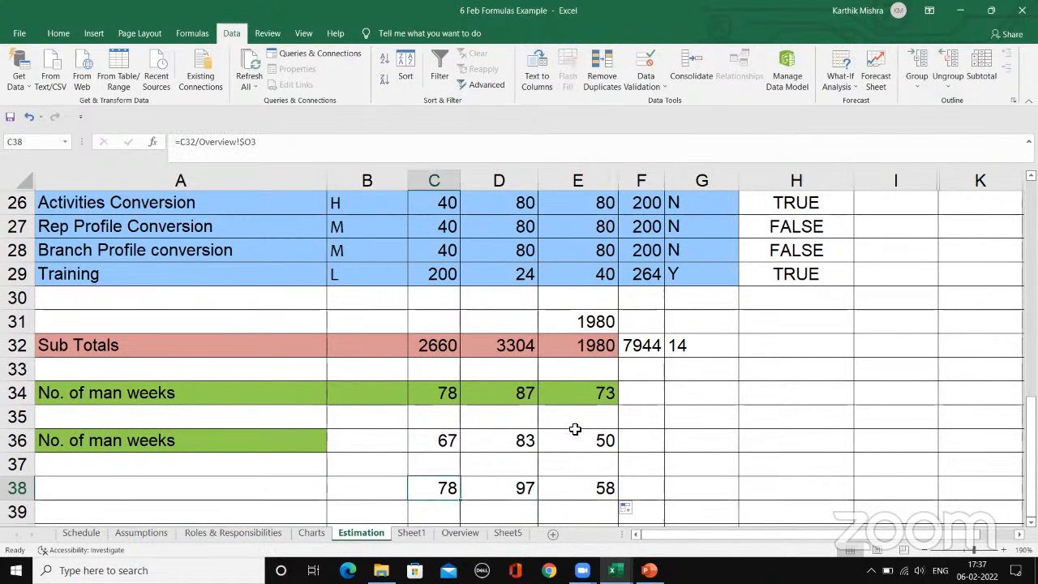
{"action": "left_click", "coordinate": [713, 415]}
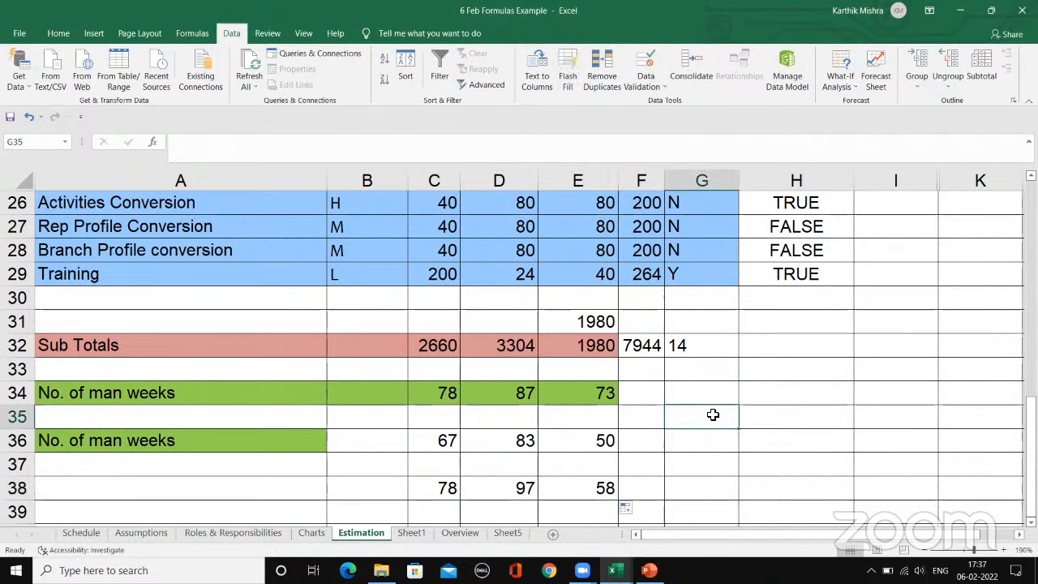
{"action": "left_click", "coordinate": [492, 489]}
{"action": "left_click", "coordinate": [593, 484]}
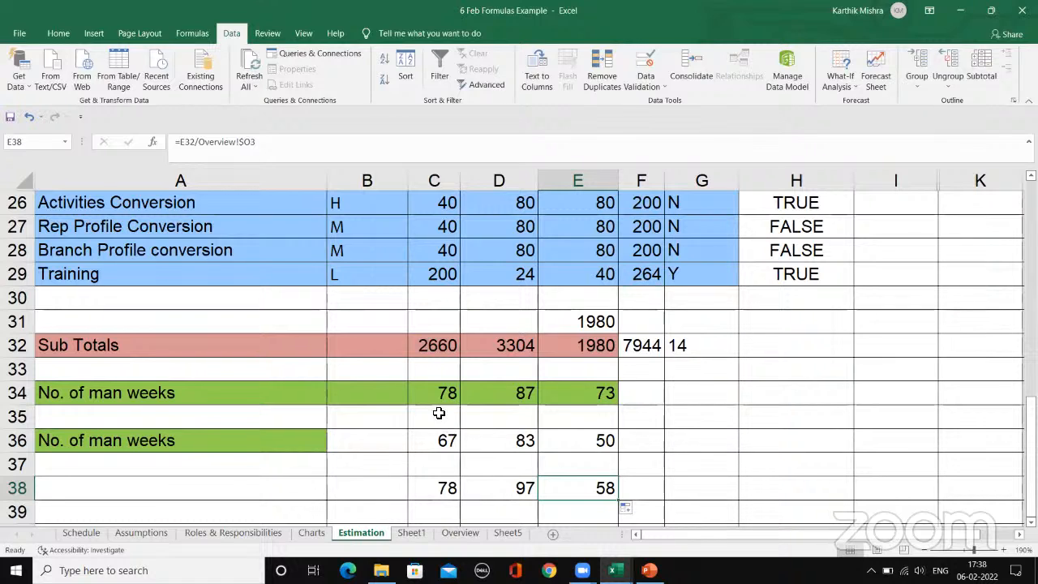
{"action": "left_click", "coordinate": [278, 142]}
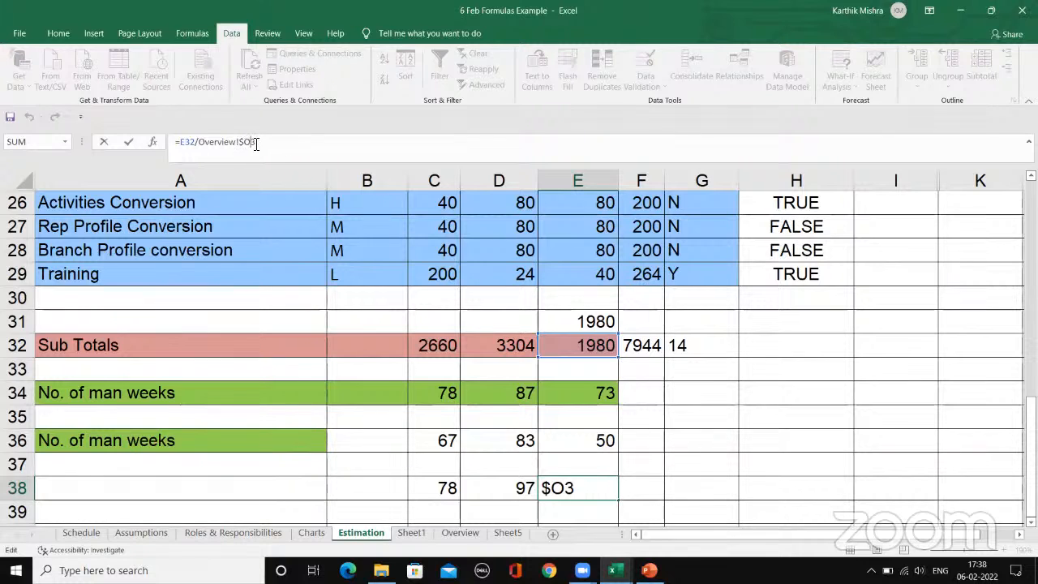
Step: Examine the fully locked $K$5 reference in C36 to E36 against cell K5 on the Overview sheet
{"action": "left_click", "coordinate": [442, 442]}
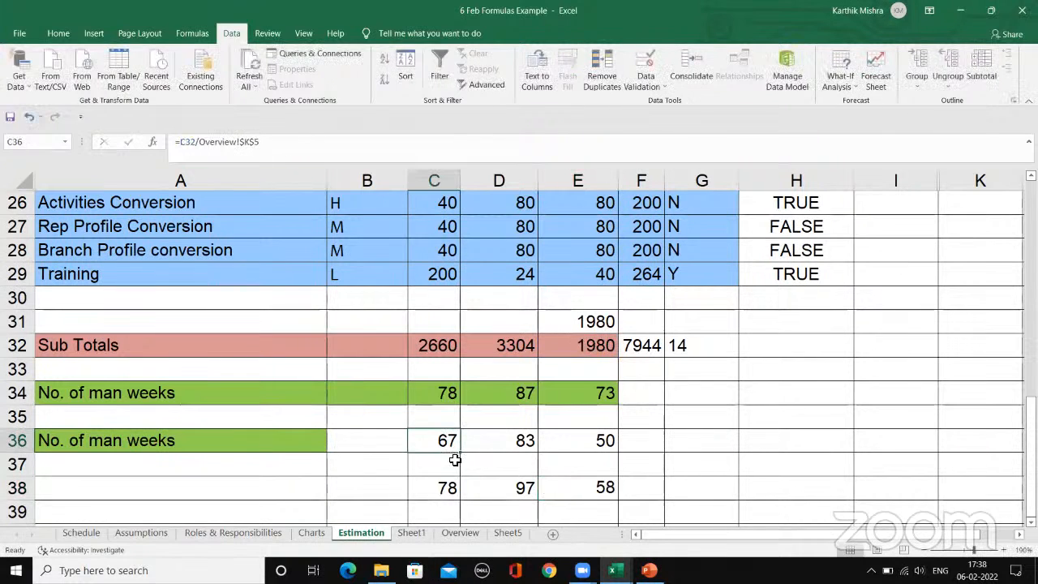
{"action": "left_click", "coordinate": [293, 142]}
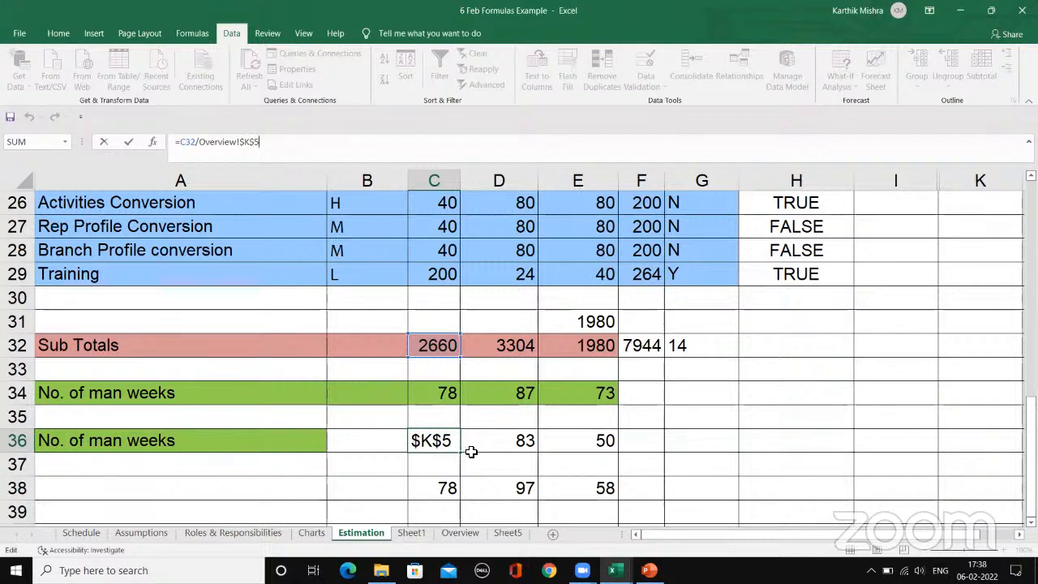
{"action": "key", "text": "ctrl+Return"}
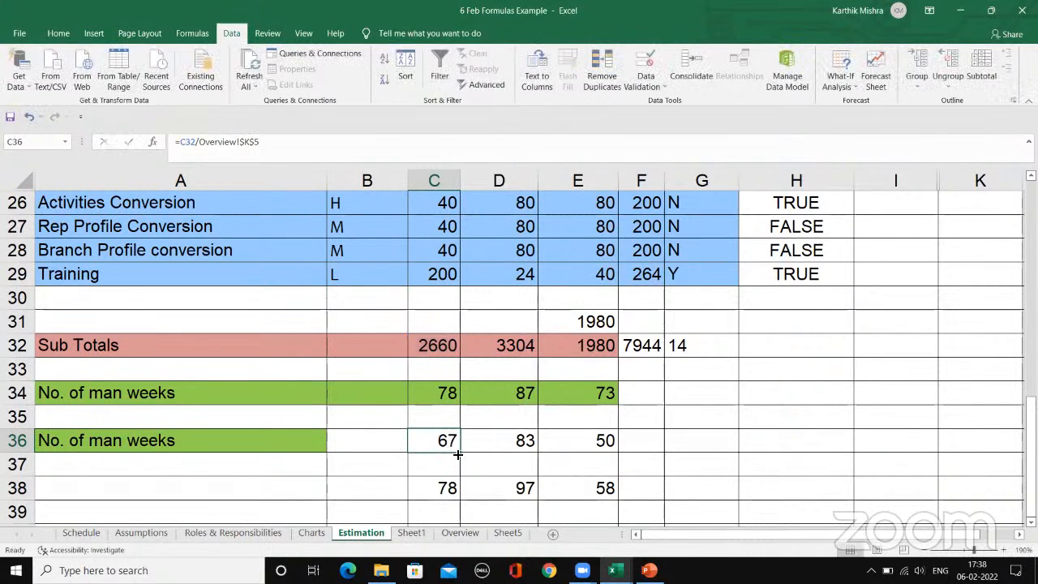
{"action": "left_click", "coordinate": [462, 450]}
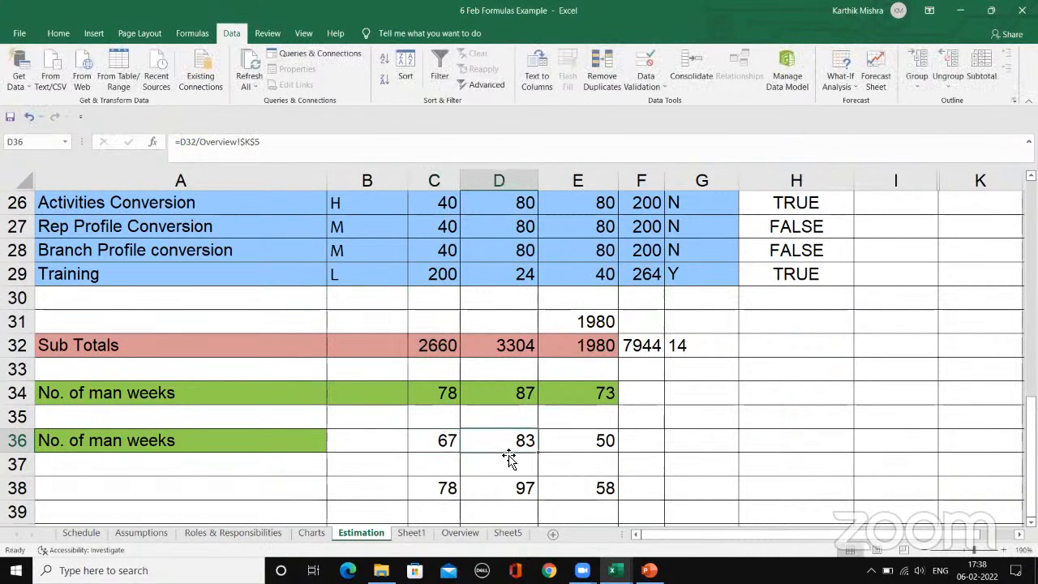
{"action": "left_click", "coordinate": [578, 440]}
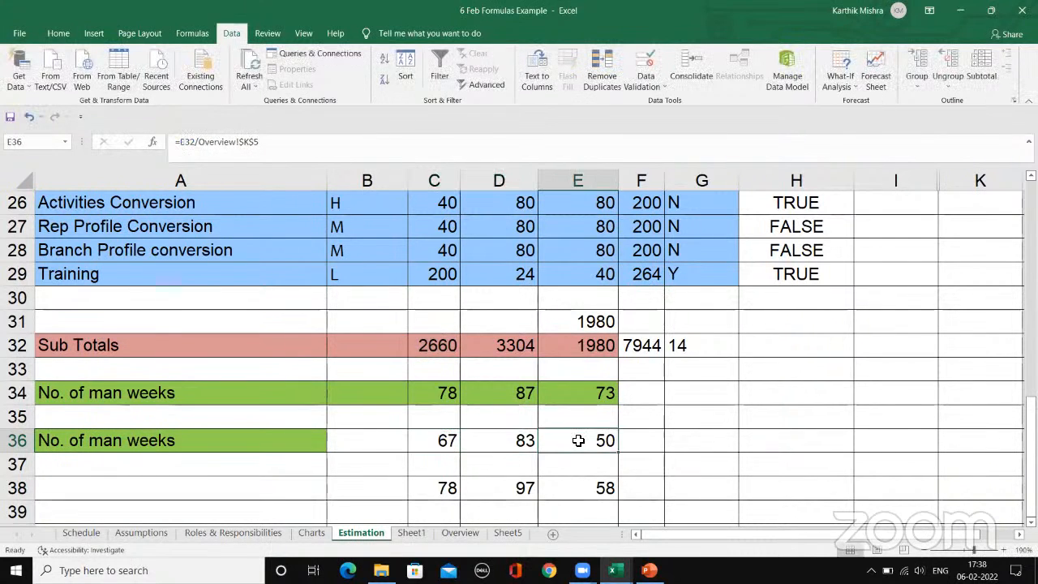
{"action": "left_click", "coordinate": [460, 533]}
{"action": "left_click", "coordinate": [562, 237]}
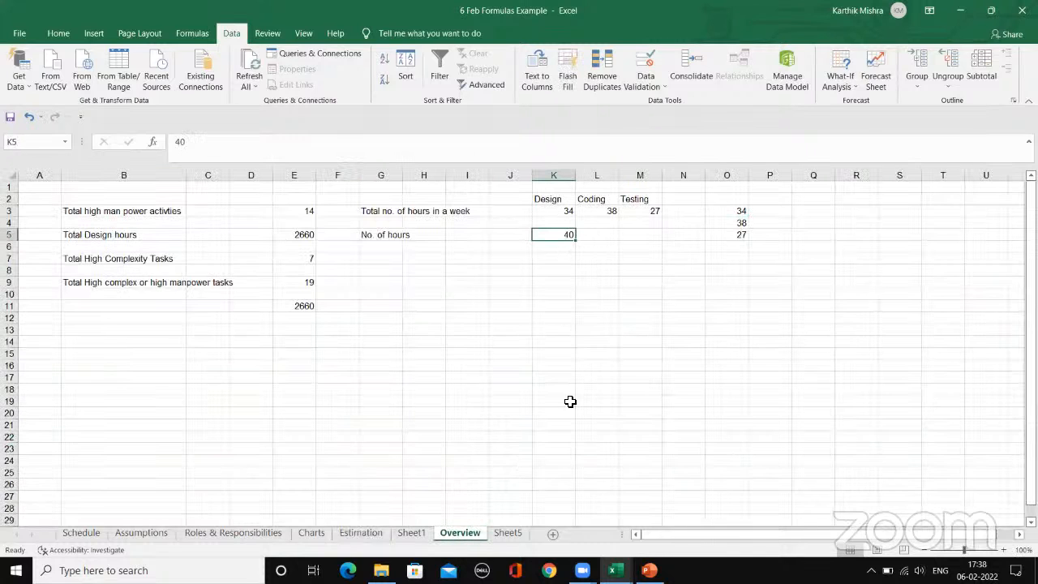
{"action": "left_click", "coordinate": [370, 537]}
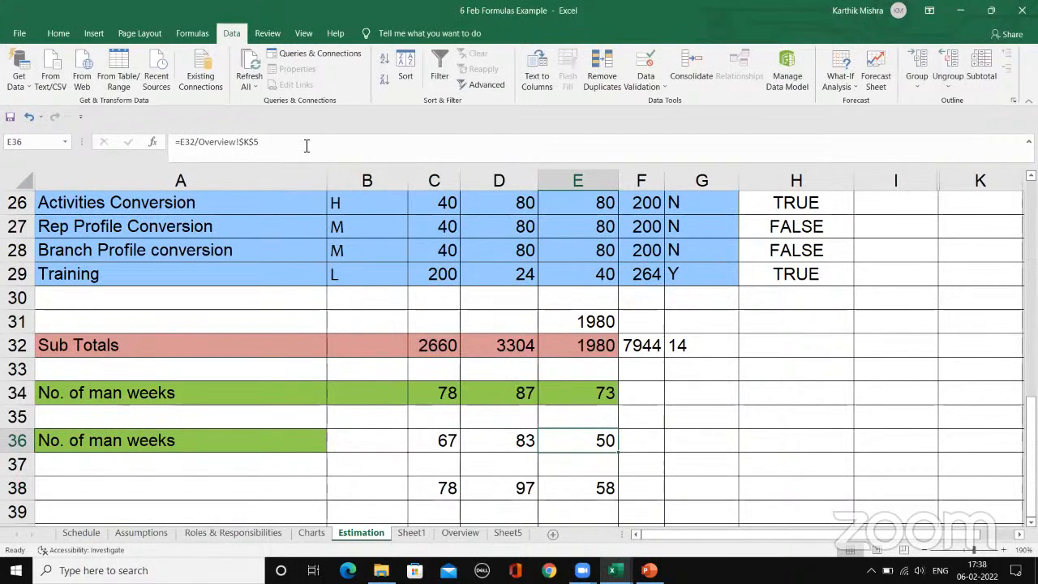
{"action": "left_click", "coordinate": [238, 144]}
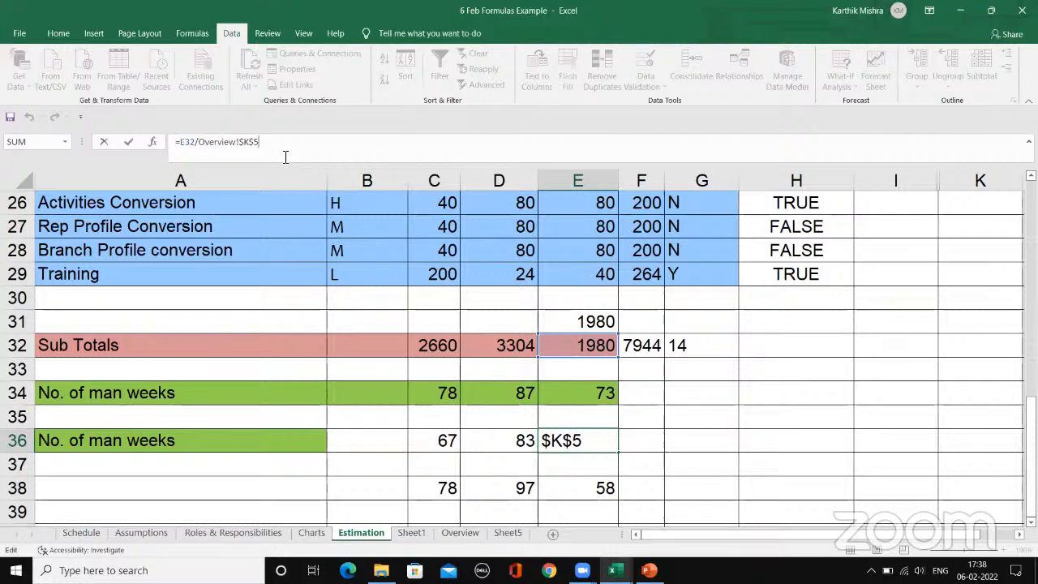
{"action": "left_click", "coordinate": [687, 399]}
Step: Inspect the IF formulas in G2 and G3 of the High man power activities column, viewing G3's function arguments
{"action": "scroll", "coordinate": [753, 375], "scroll_direction": "up", "scroll_amount": 1}
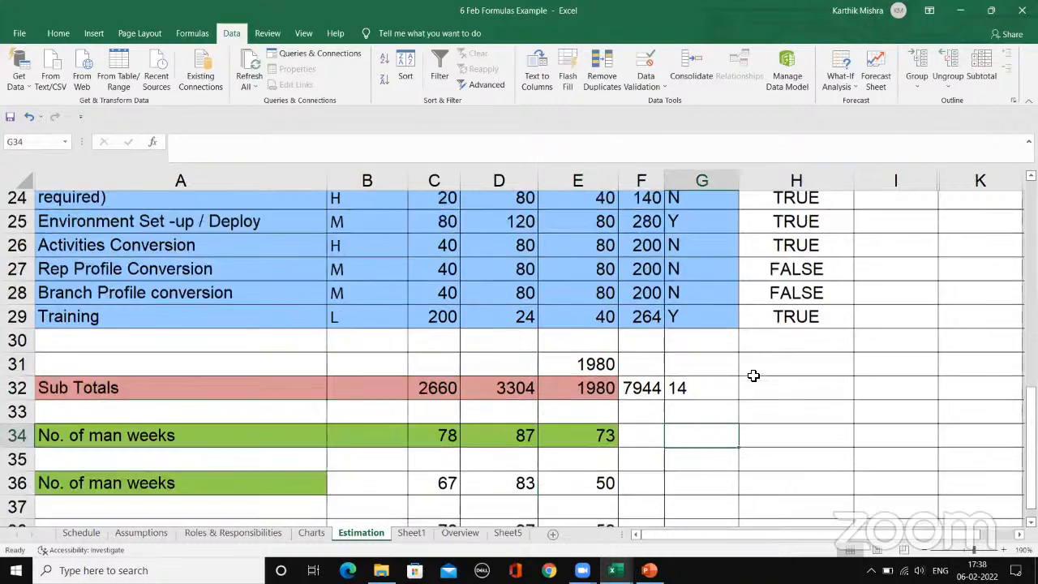
{"action": "scroll", "coordinate": [753, 375], "scroll_direction": "up", "scroll_amount": 8}
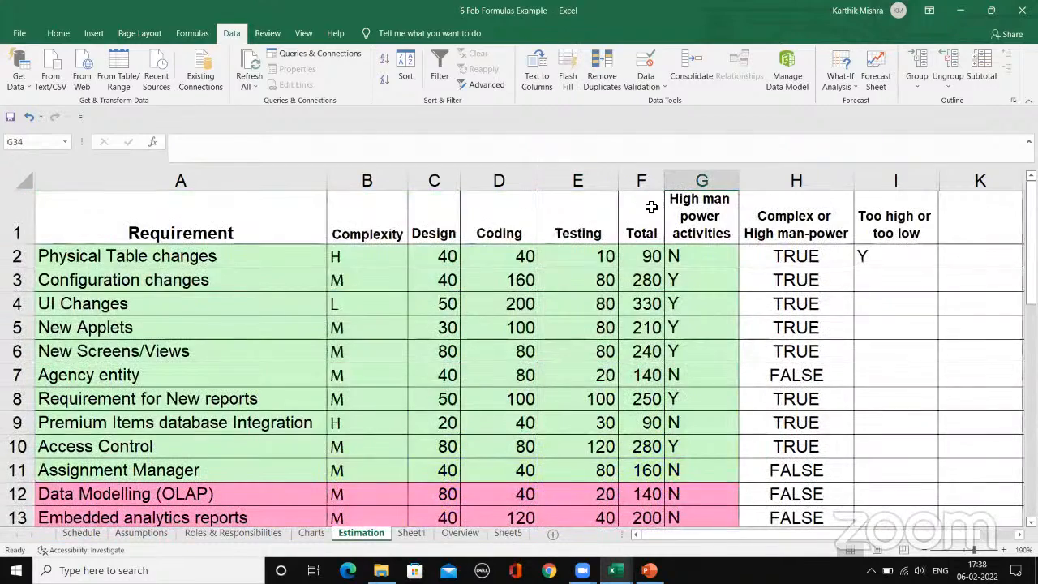
{"action": "left_click", "coordinate": [721, 255]}
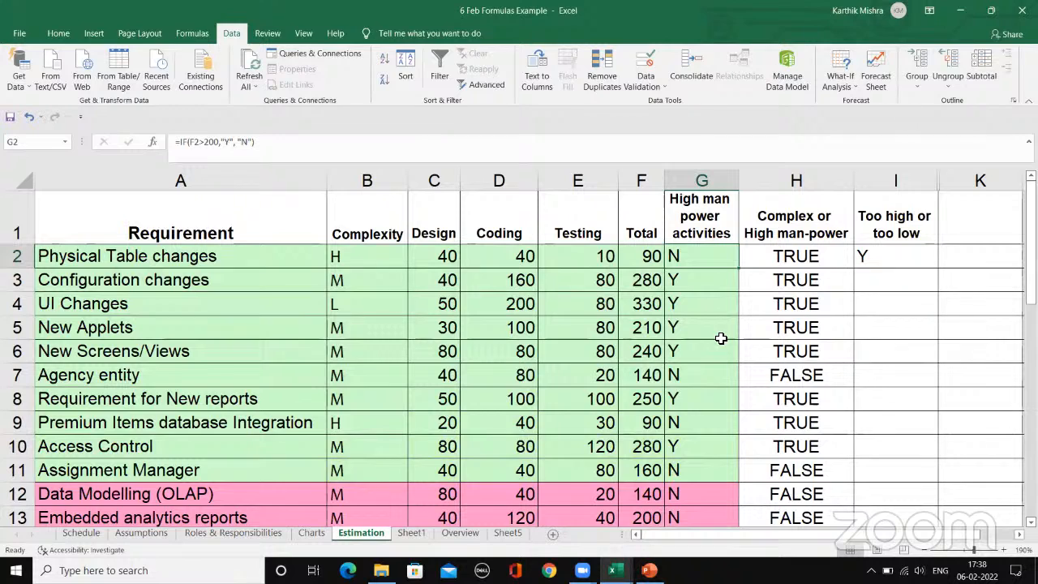
{"action": "double_click", "coordinate": [727, 281]}
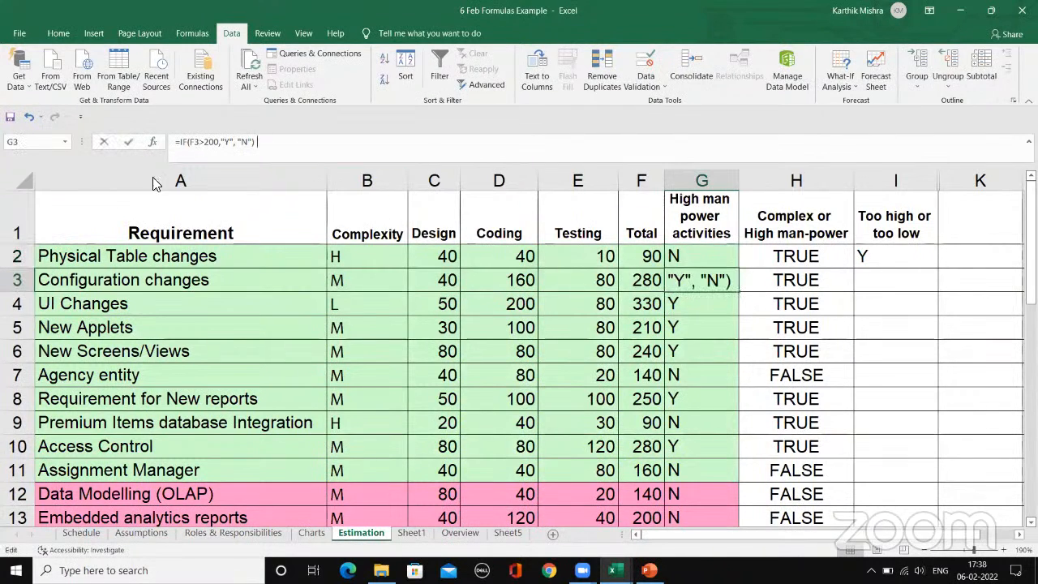
{"action": "left_click", "coordinate": [152, 142]}
{"action": "left_click", "coordinate": [514, 438]}
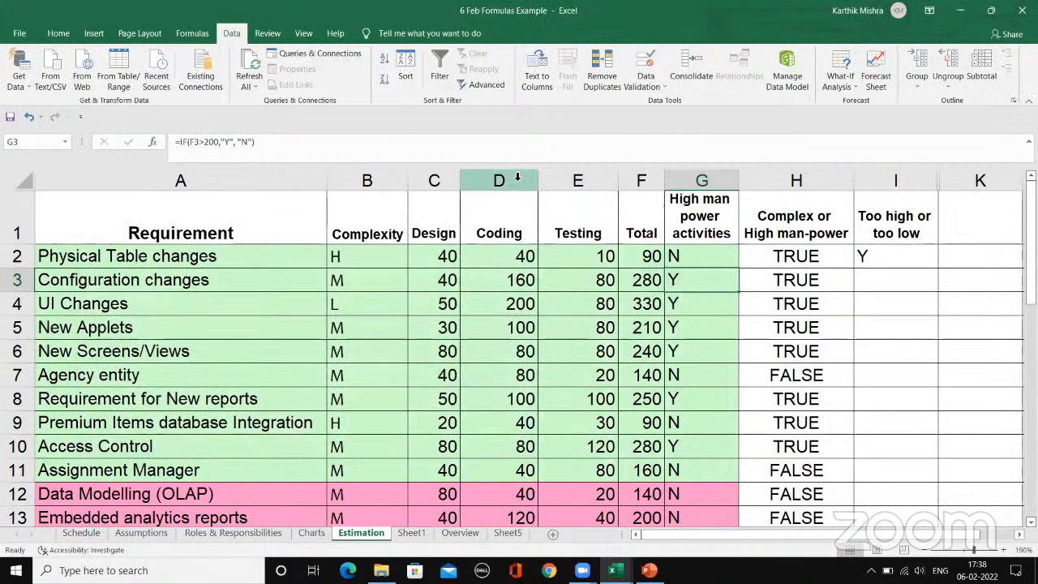
Step: Browse the Text and Logical function categories in the function library
{"action": "left_click", "coordinate": [192, 36]}
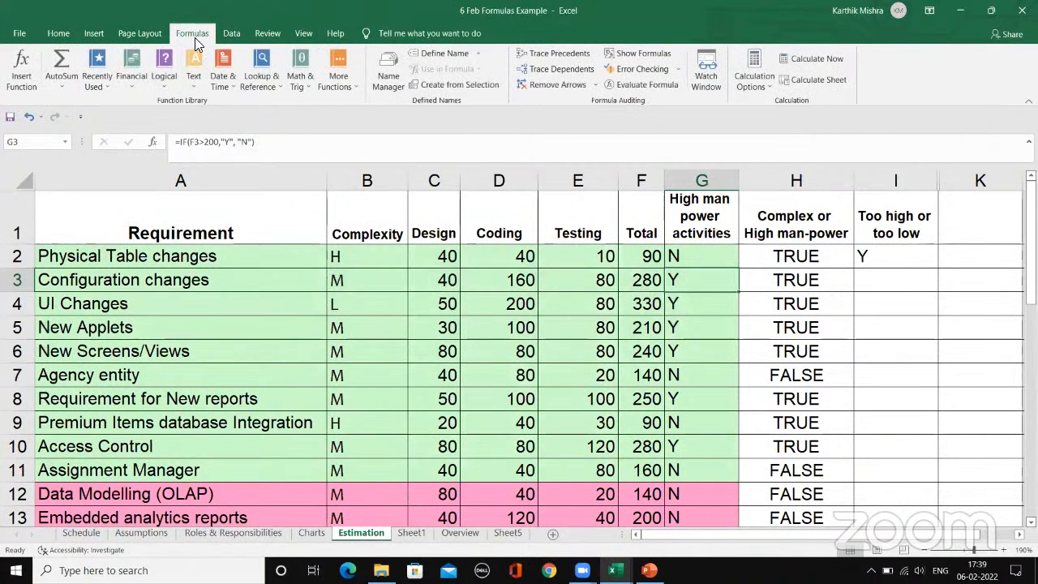
{"action": "left_click", "coordinate": [194, 88]}
{"action": "left_click_drag", "start_coordinate": [277, 115], "coordinate": [278, 156]}
{"action": "left_click", "coordinate": [163, 86]}
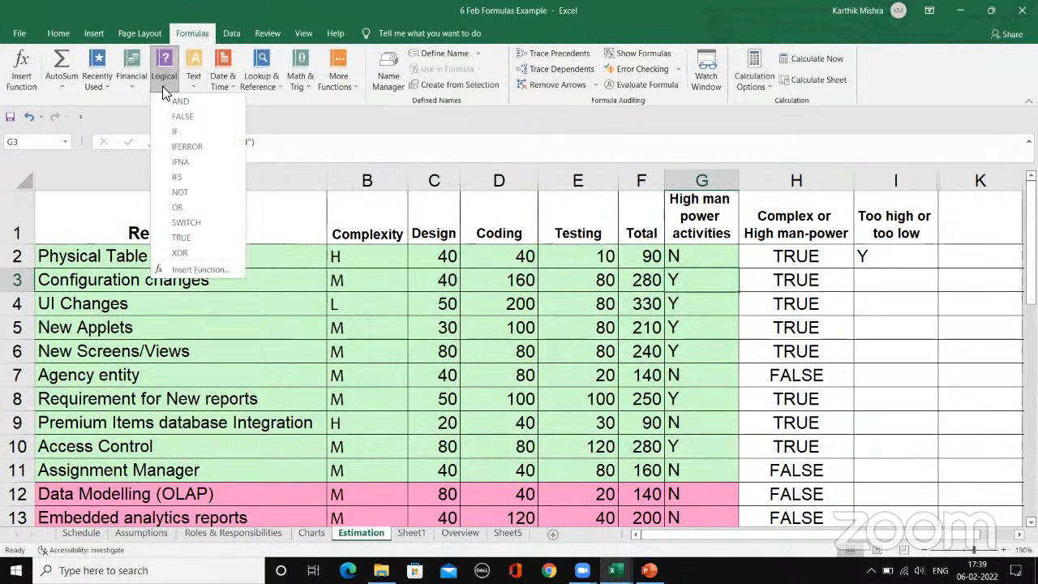
{"action": "left_click", "coordinate": [306, 120]}
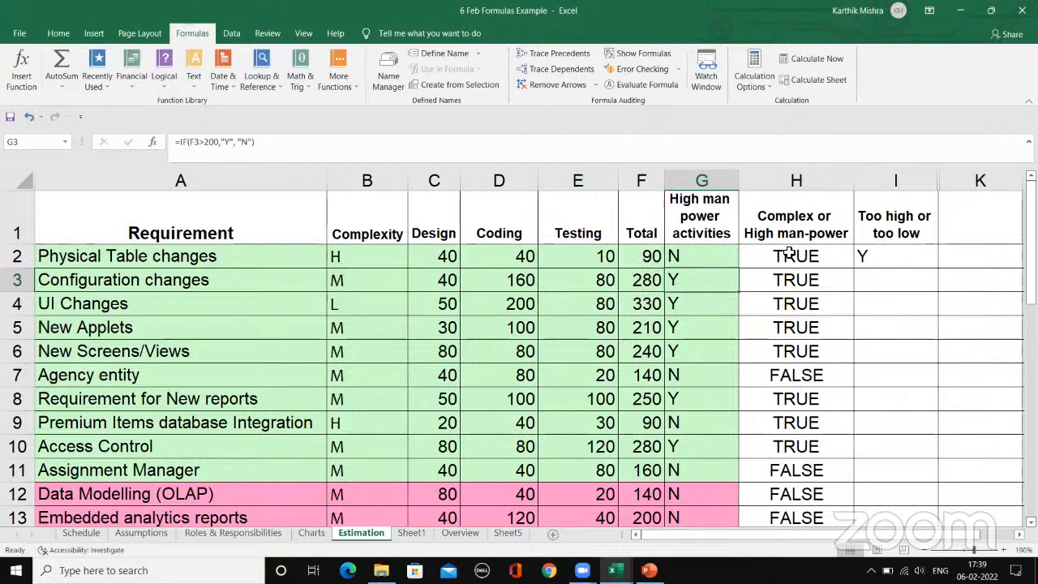
Step: Examine the logical test, true value and false value inside the IF formula in G2
{"action": "left_click", "coordinate": [711, 257]}
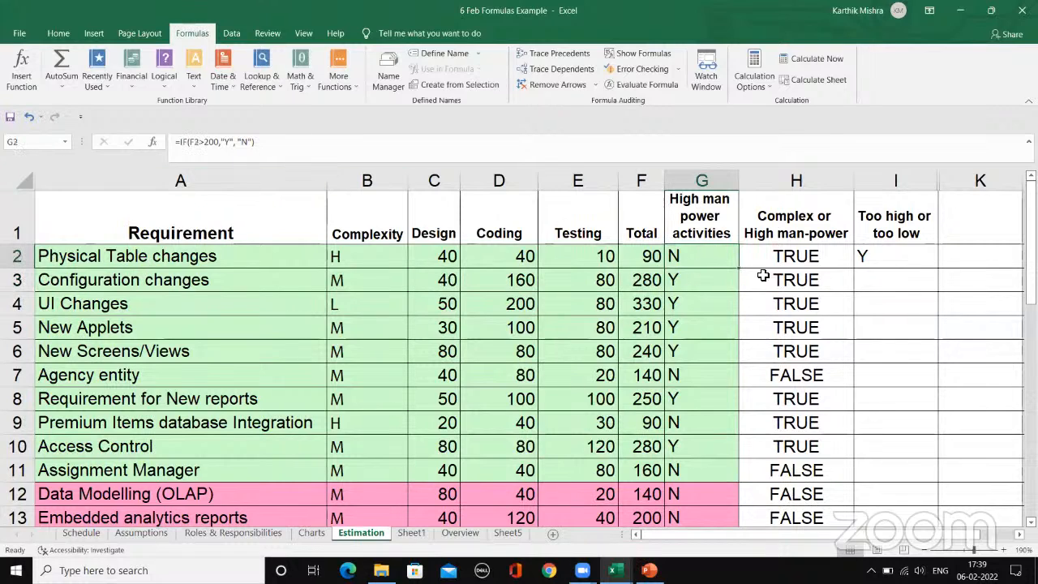
{"action": "left_click", "coordinate": [293, 150]}
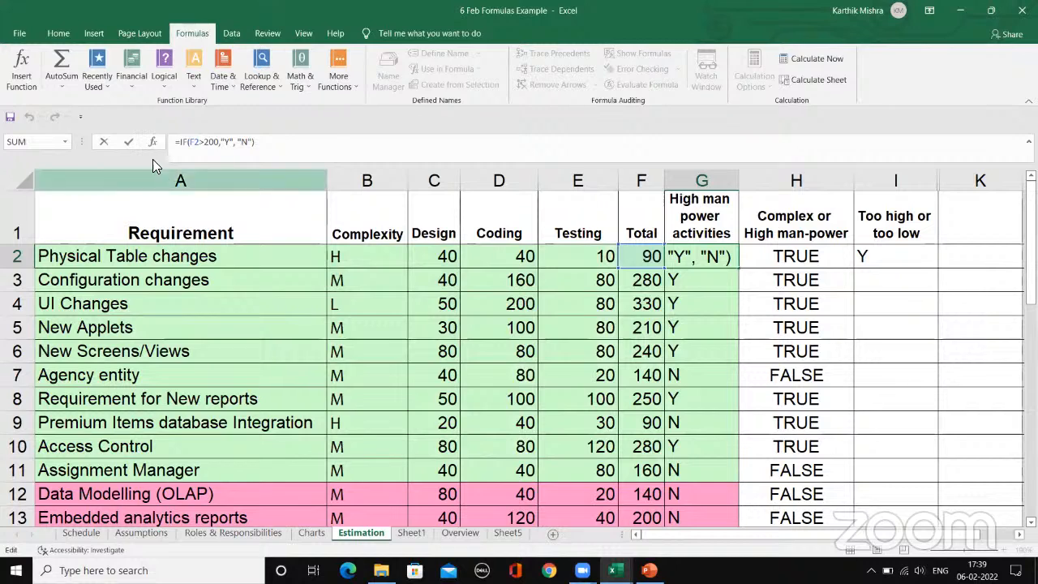
{"action": "left_click", "coordinate": [207, 142]}
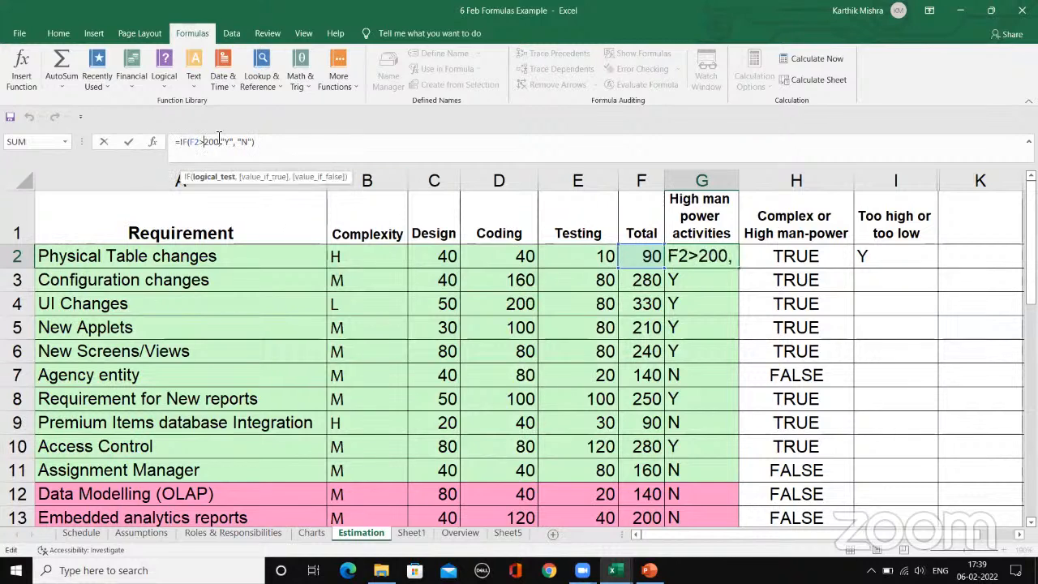
{"action": "left_click", "coordinate": [240, 142]}
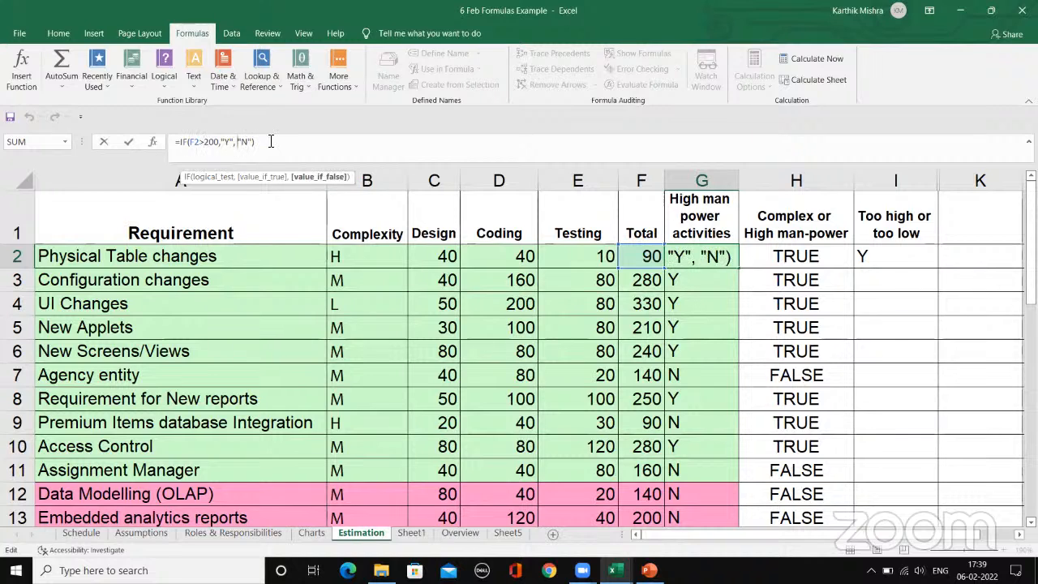
{"action": "left_click", "coordinate": [279, 147]}
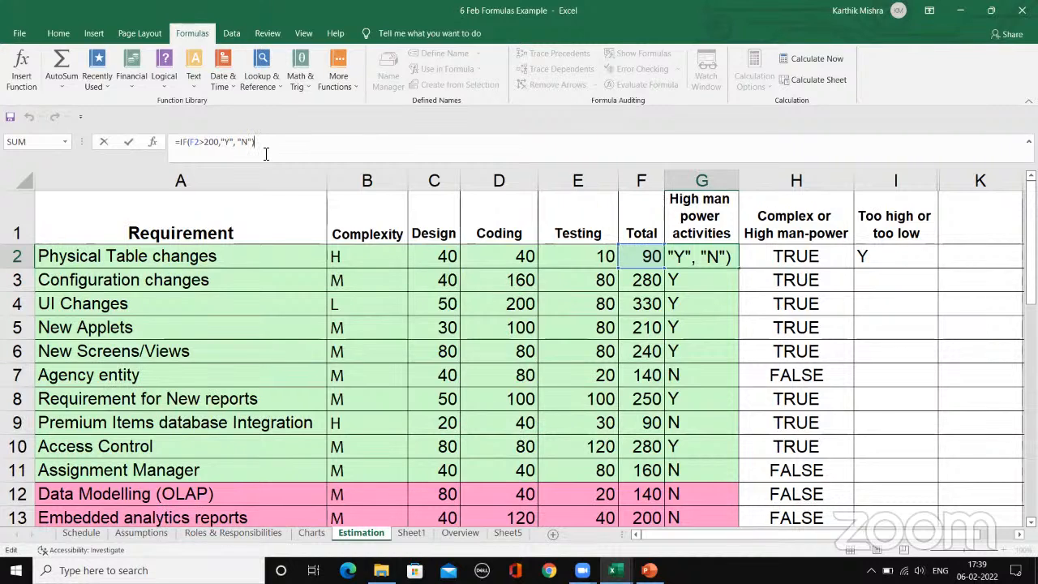
{"action": "key", "text": "Return"}
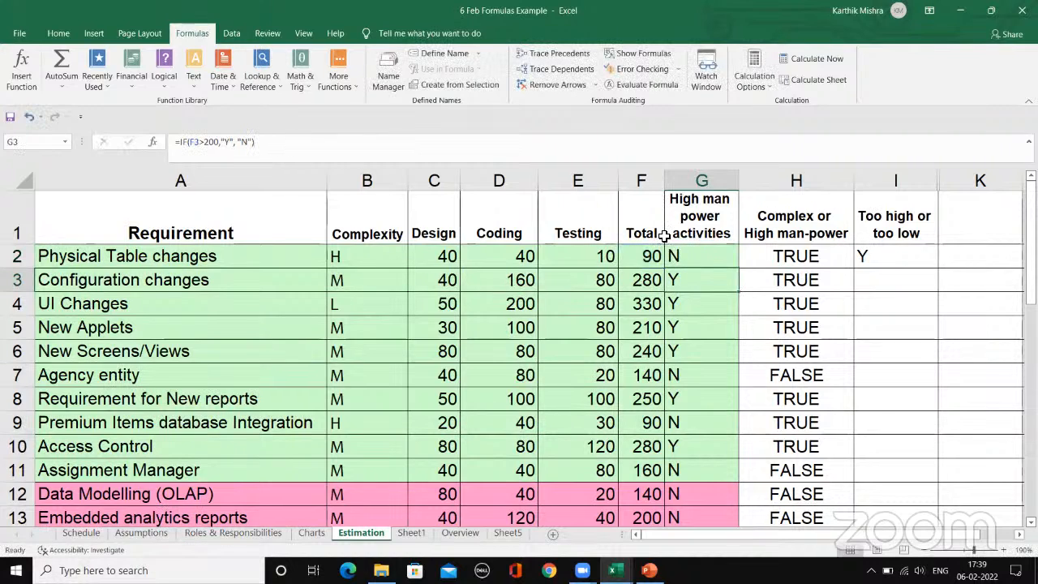
Step: Examine the logical test, value if true and value if false arguments of the IF function in G3
{"action": "left_click", "coordinate": [152, 144]}
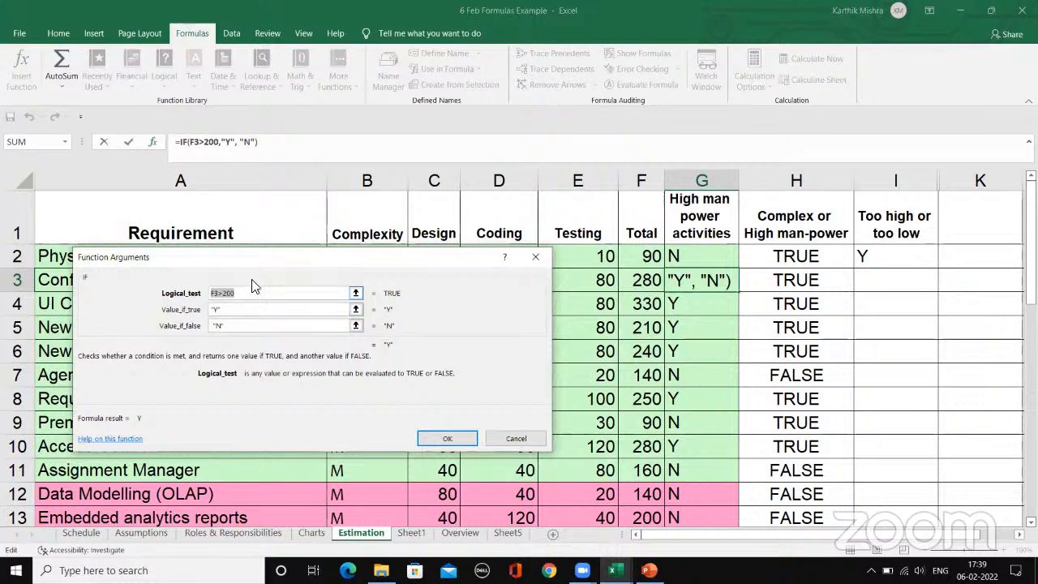
{"action": "left_click", "coordinate": [262, 293]}
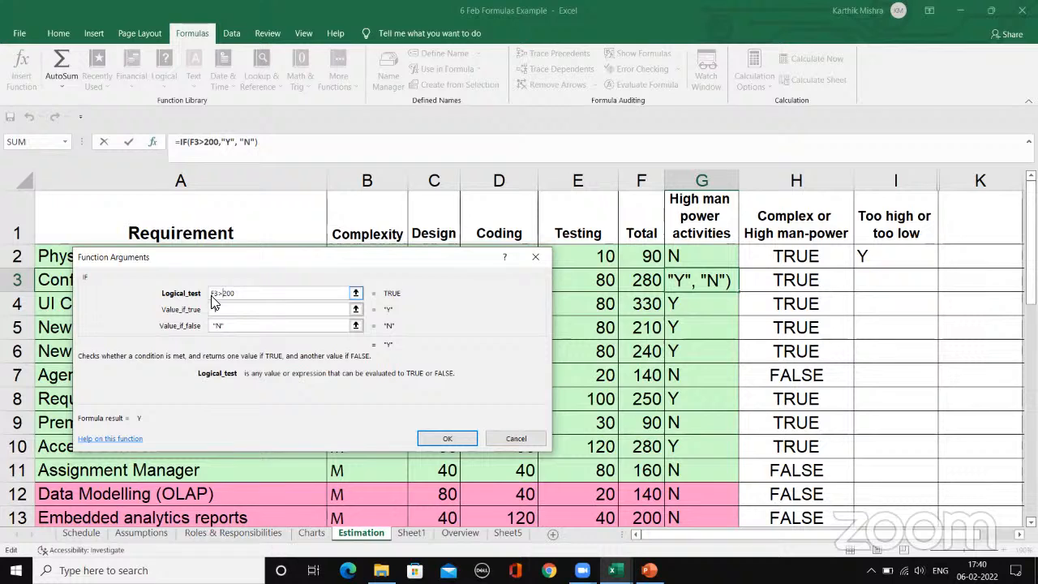
{"action": "left_click", "coordinate": [249, 311]}
{"action": "left_click", "coordinate": [241, 295]}
{"action": "double_click", "coordinate": [211, 294]}
{"action": "left_click", "coordinate": [219, 295]}
{"action": "left_click", "coordinate": [234, 311]}
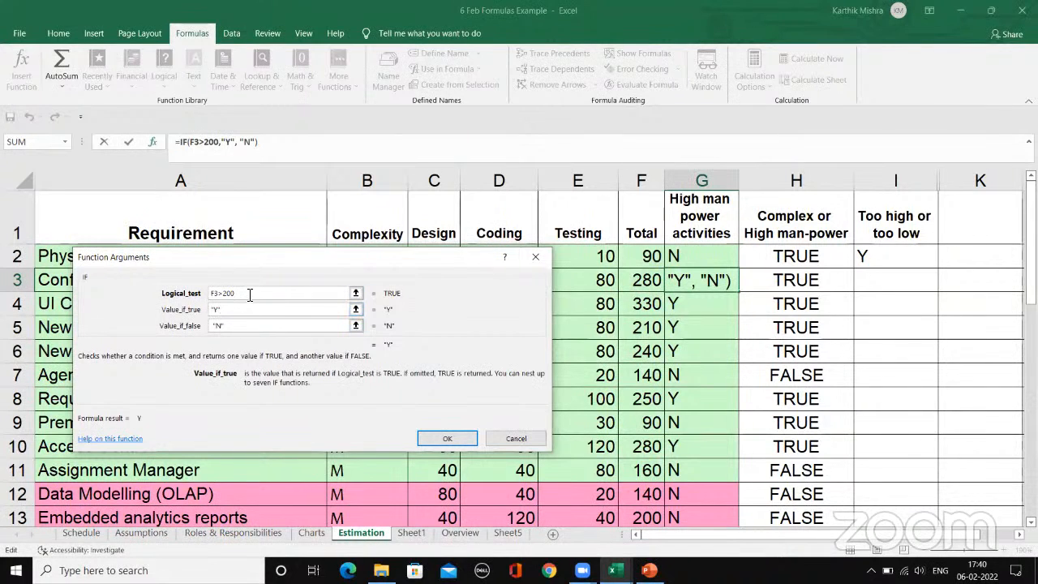
{"action": "left_click", "coordinate": [251, 326]}
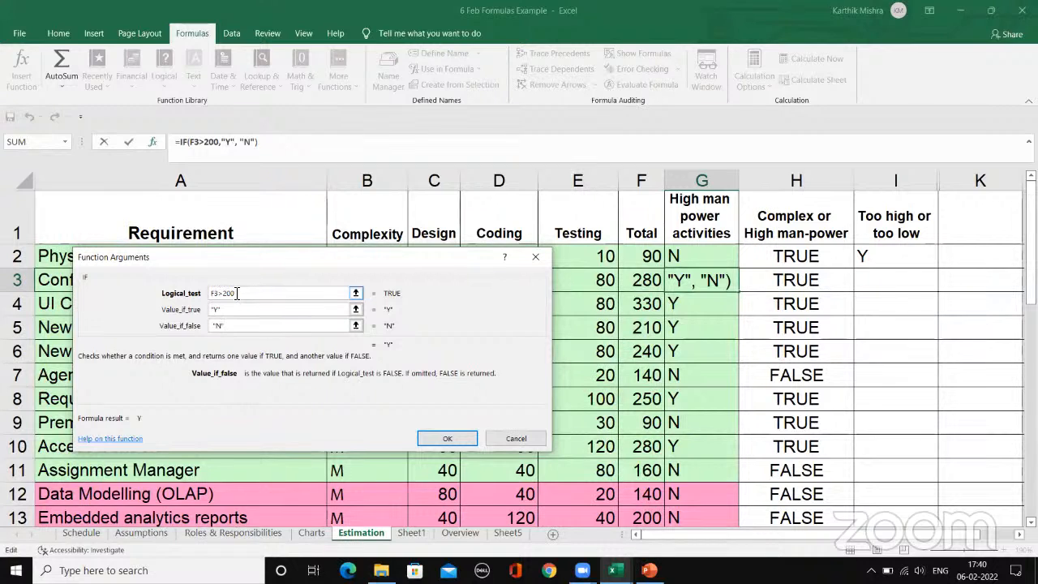
{"action": "left_click", "coordinate": [235, 309]}
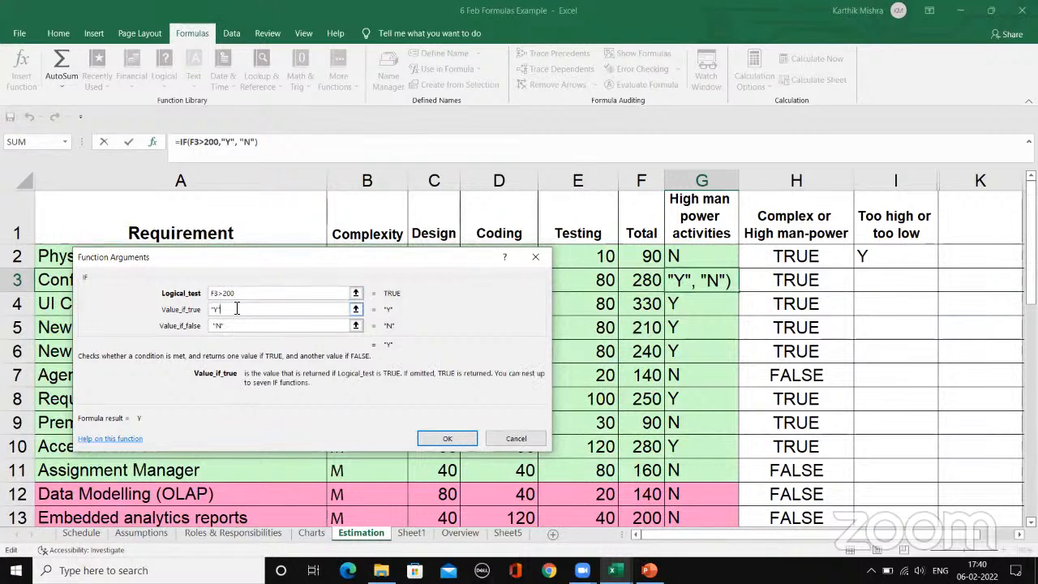
{"action": "left_click", "coordinate": [288, 325]}
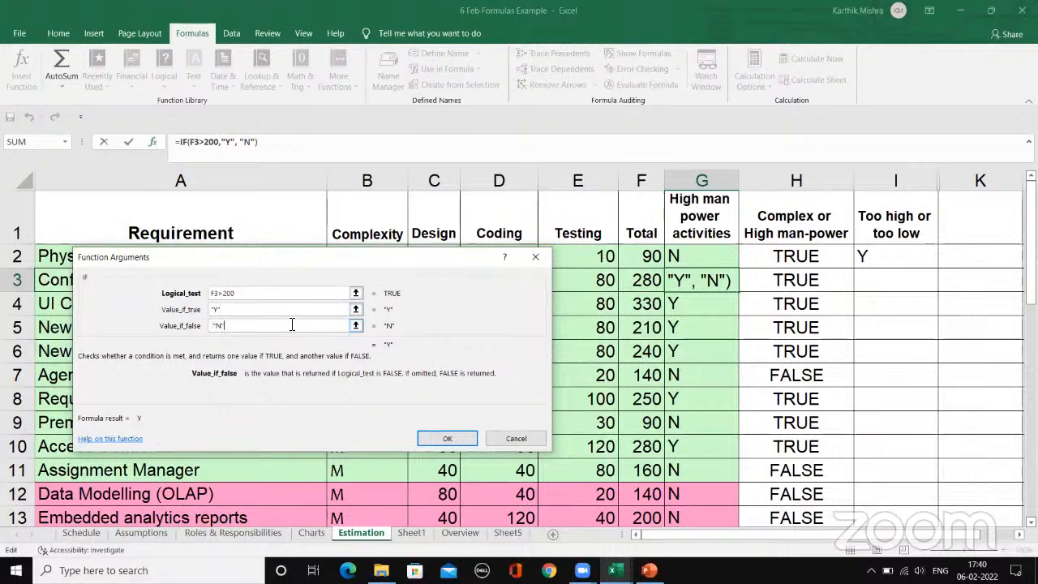
{"action": "left_click", "coordinate": [503, 449]}
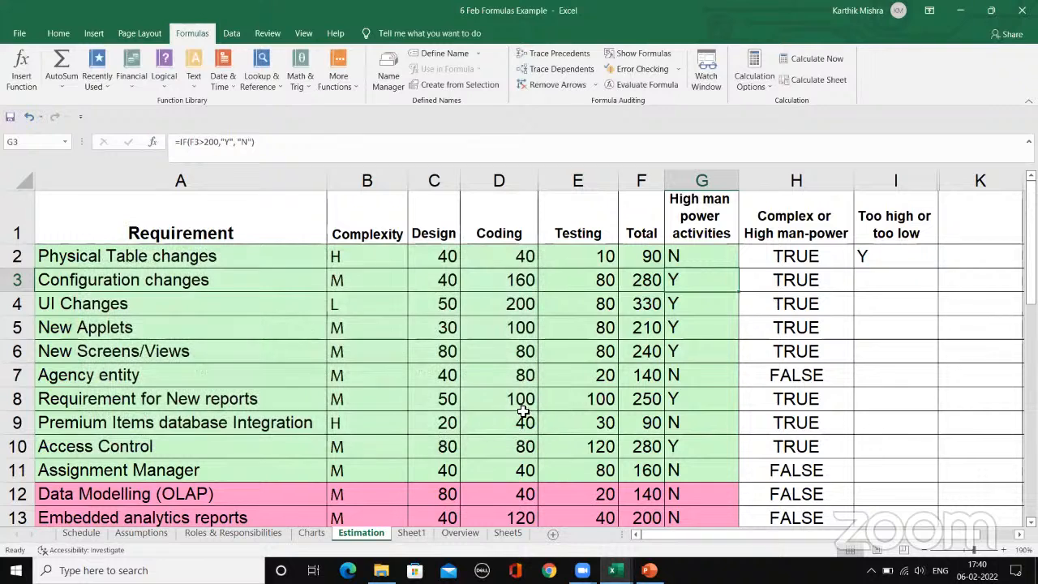
Step: Open the IF formula in G2 for editing, then restore it by filling the formula from G3 up into G2
{"action": "left_click", "coordinate": [723, 253]}
{"action": "left_click", "coordinate": [368, 145]}
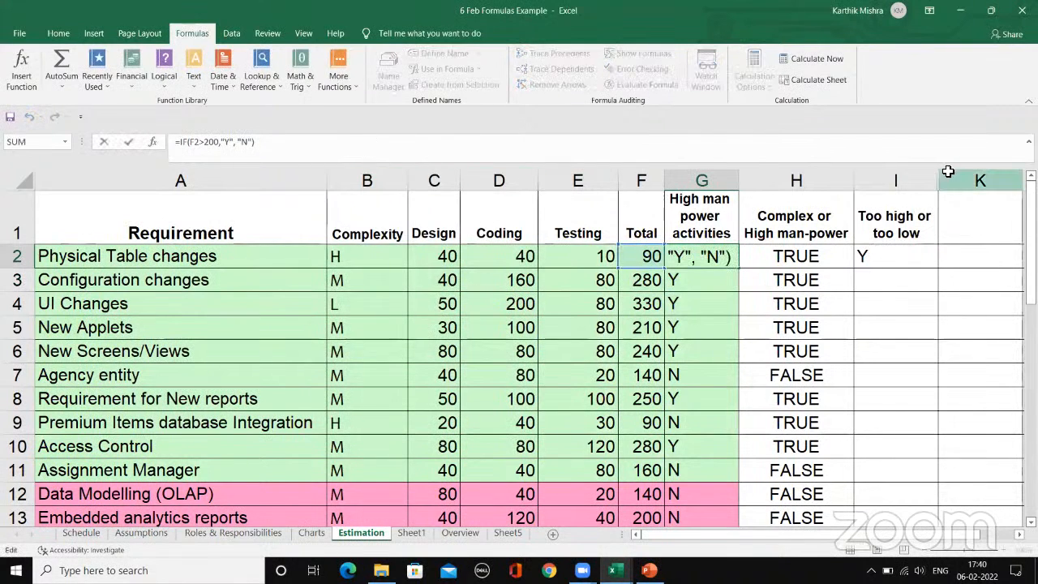
{"action": "left_click", "coordinate": [948, 261]}
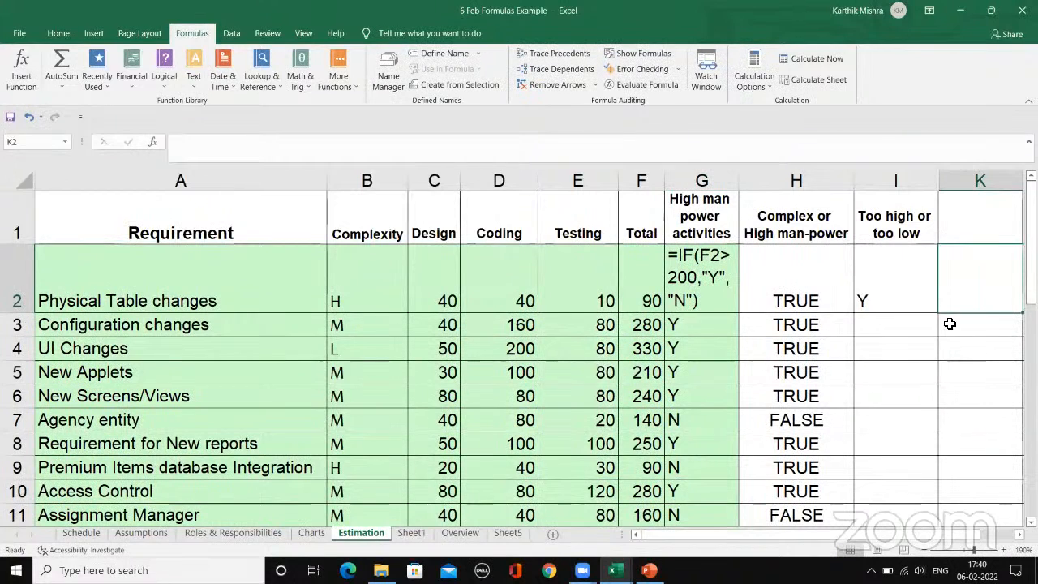
{"action": "left_click", "coordinate": [722, 285]}
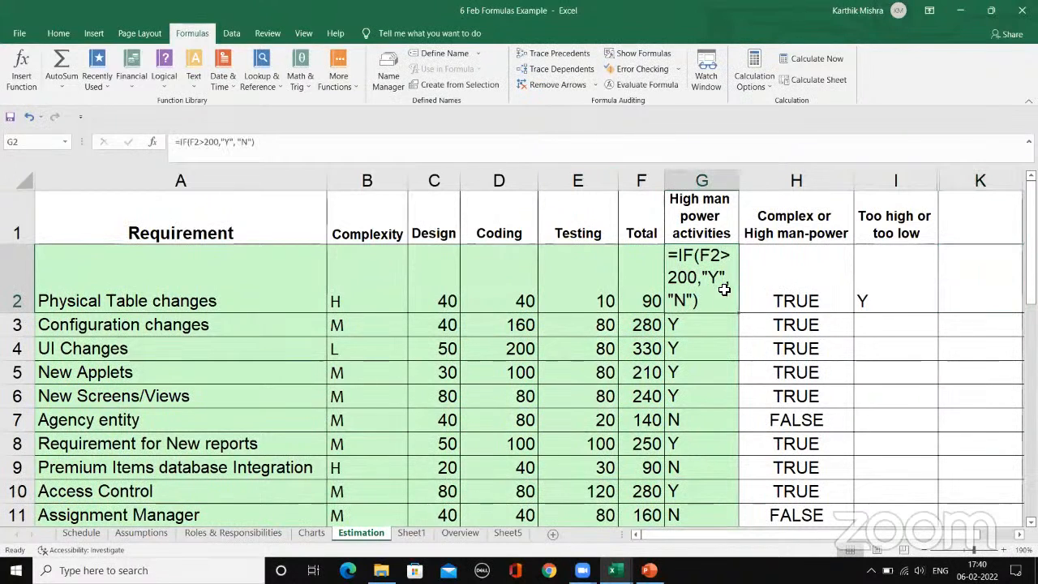
{"action": "left_click", "coordinate": [718, 327]}
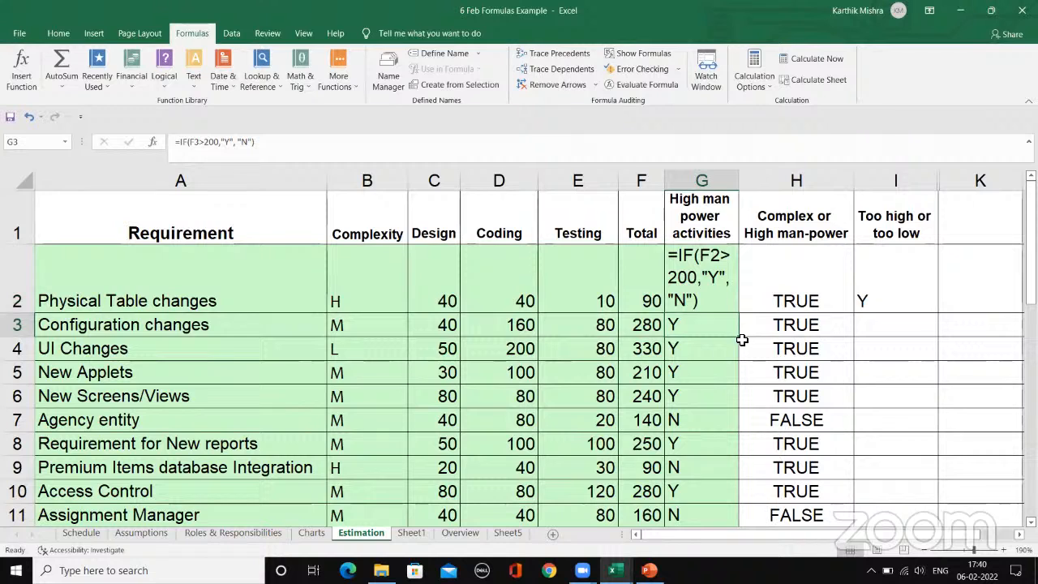
{"action": "left_click_drag", "start_coordinate": [739, 308], "coordinate": [729, 268]}
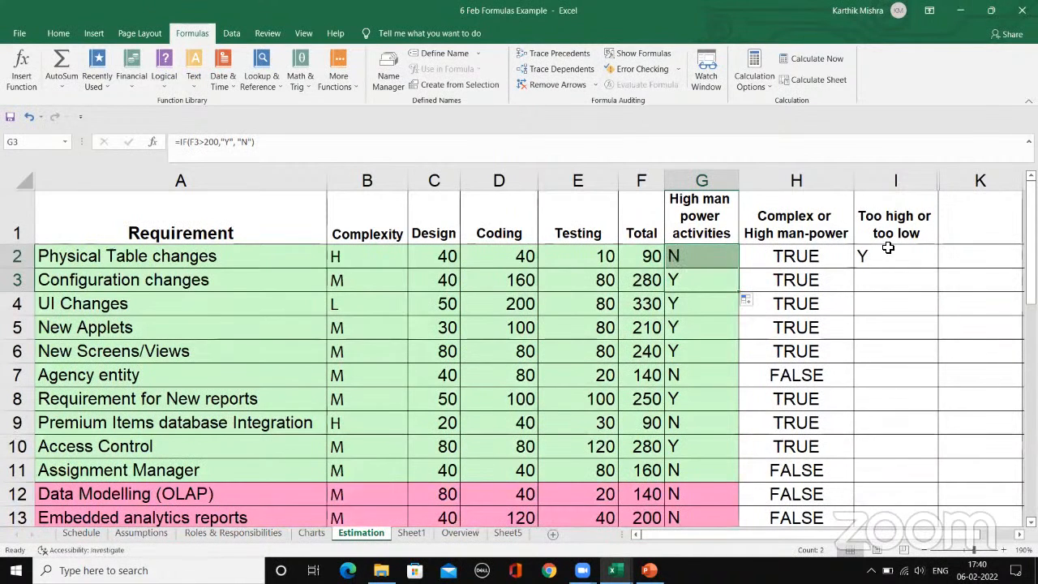
{"action": "left_click", "coordinate": [947, 258]}
{"action": "type", "text": "="}
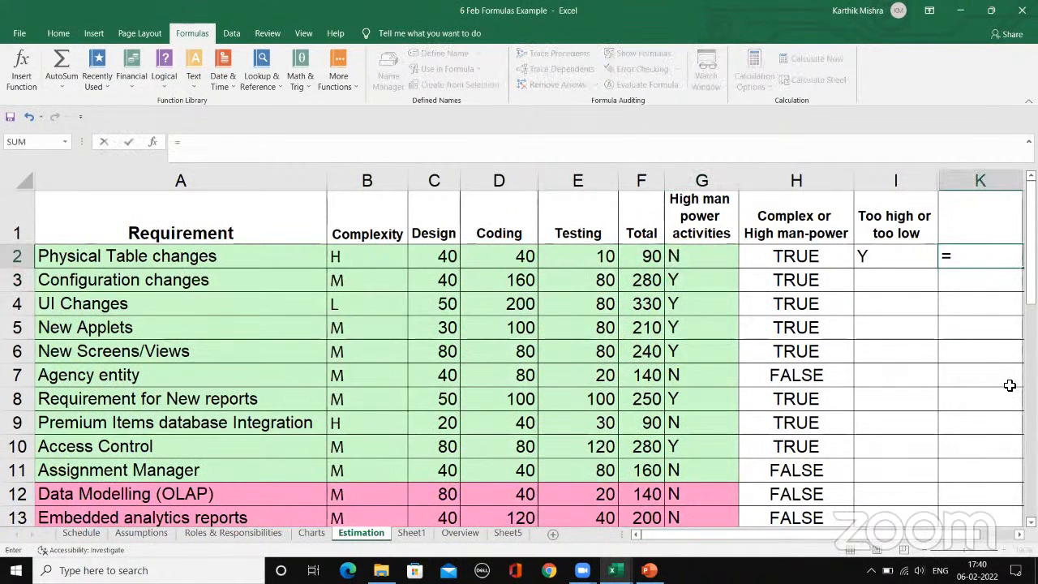
{"action": "type", "text": "if("}
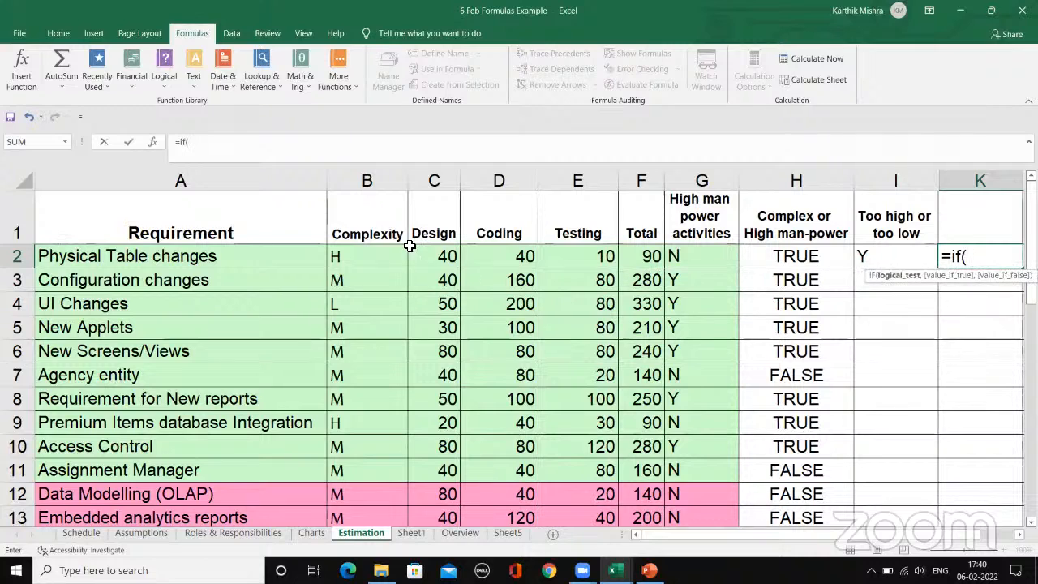
{"action": "left_click", "coordinate": [442, 258]}
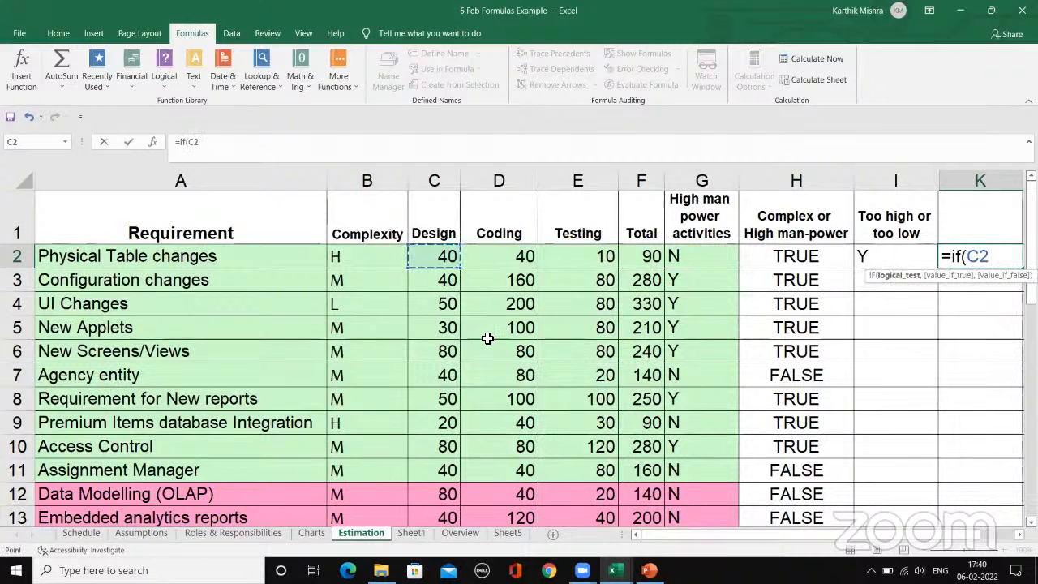
{"action": "type", "text": "<50,"}
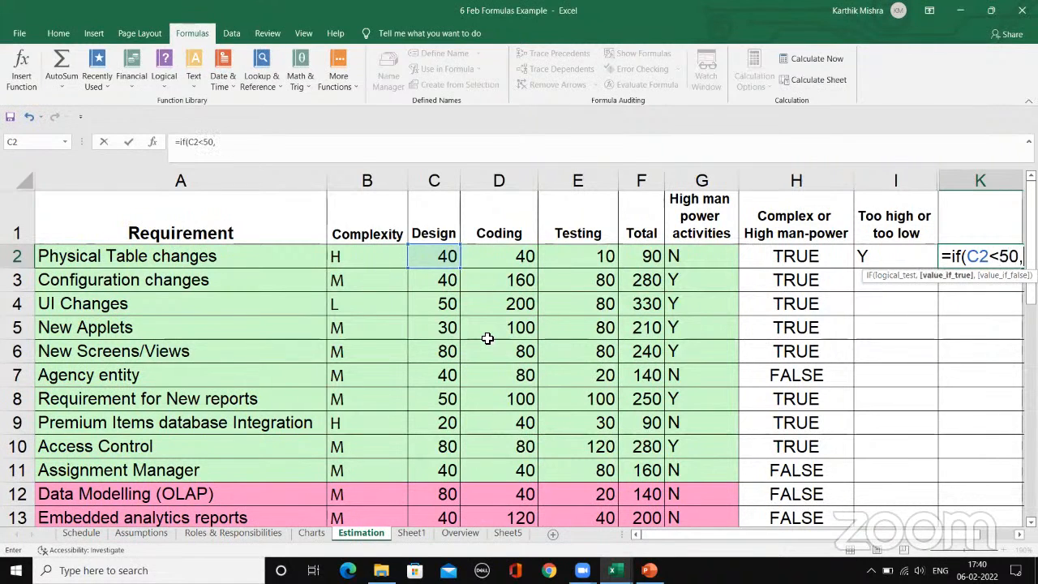
{"action": "key", "text": "BackSpace"}
{"action": "key", "text": "BackSpace"}
{"action": "key", "text": "BackSpace"}
{"action": "key", "text": "BackSpace"}
{"action": "key", "text": "BackSpace"}
{"action": "key", "text": "BackSpace"}
{"action": "key", "text": "BackSpace"}
{"action": "key", "text": "BackSpace"}
{"action": "key", "text": "BackSpace"}
{"action": "key", "text": "BackSpace"}
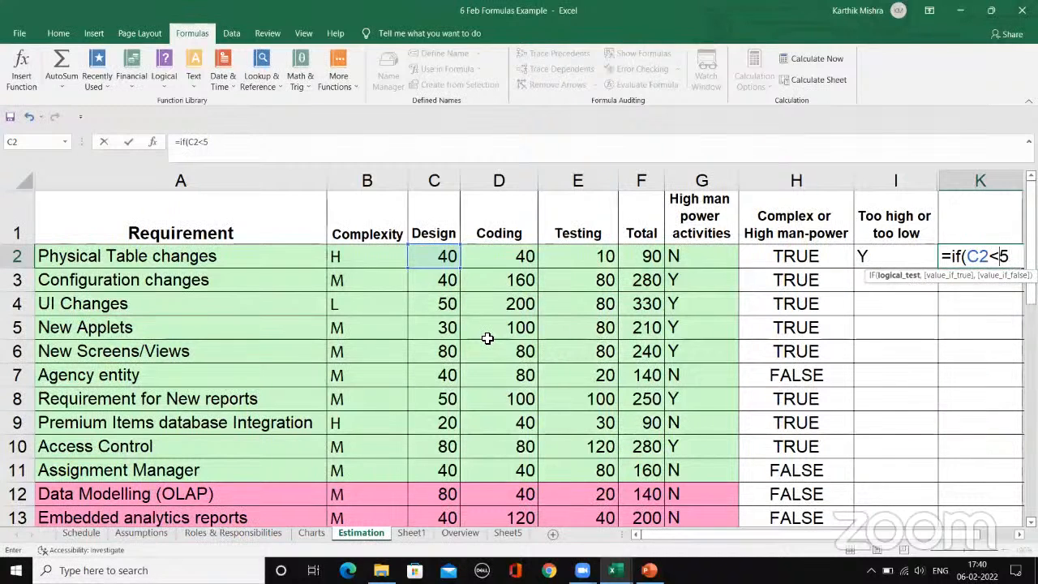
{"action": "type", "text": "IF("}
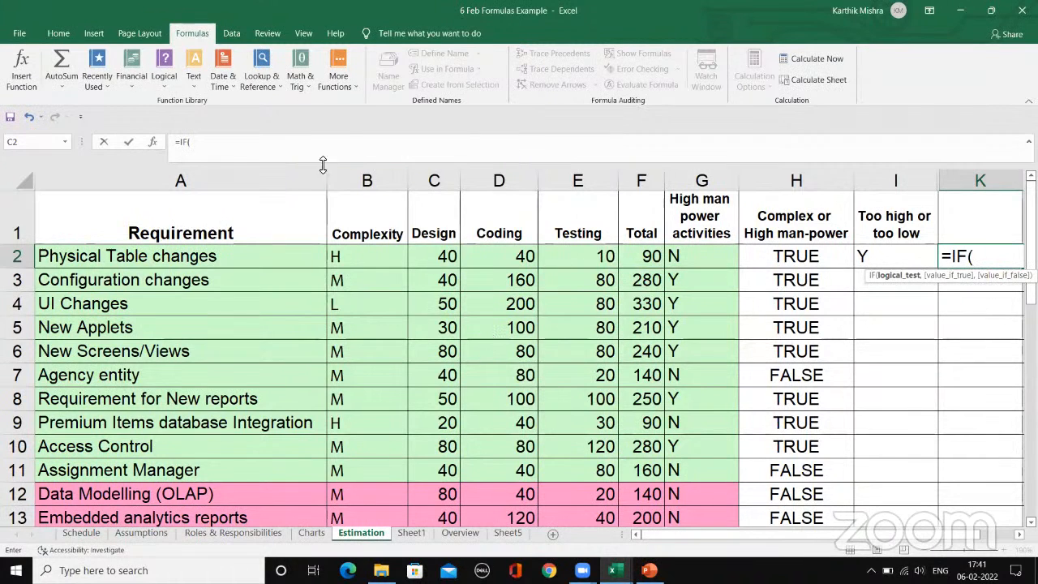
{"action": "key", "text": "Escape"}
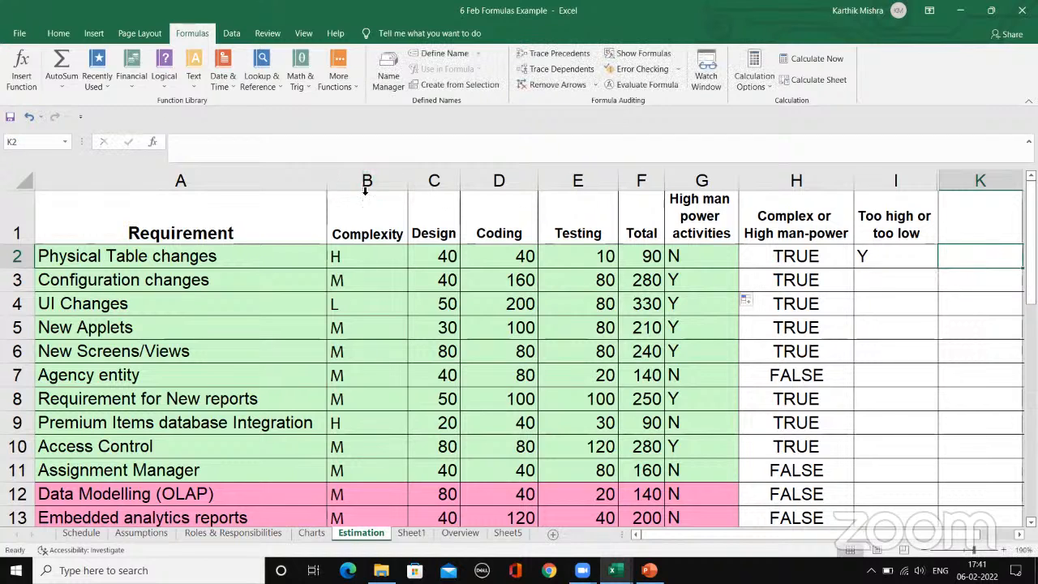
Step: Hide the Coding and Testing columns, D and E, on the Estimation sheet
{"action": "left_click_drag", "start_coordinate": [352, 186], "coordinate": [459, 195]}
{"action": "left_click", "coordinate": [381, 276]}
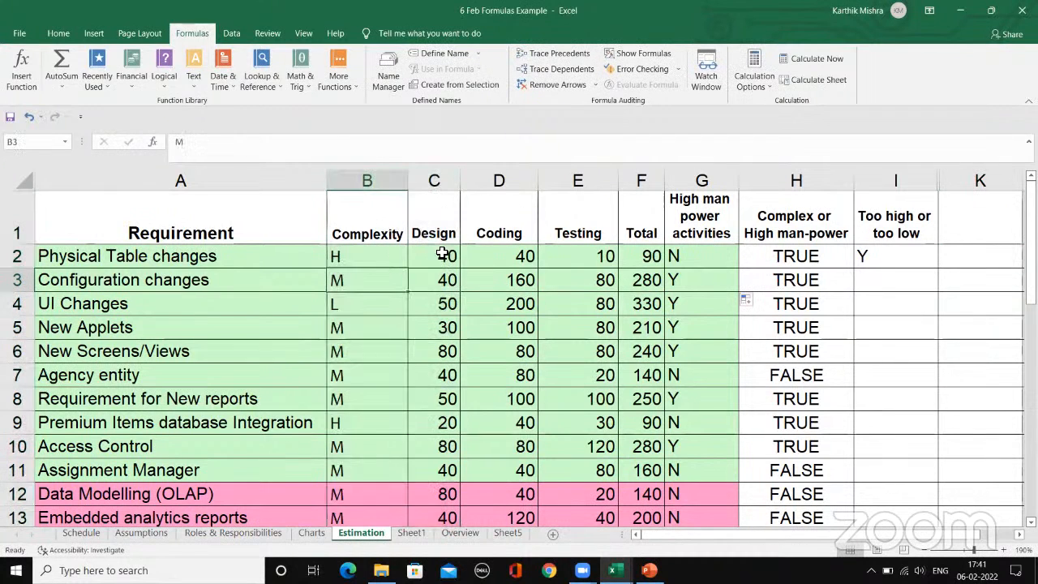
{"action": "left_click_drag", "start_coordinate": [519, 180], "coordinate": [579, 178]}
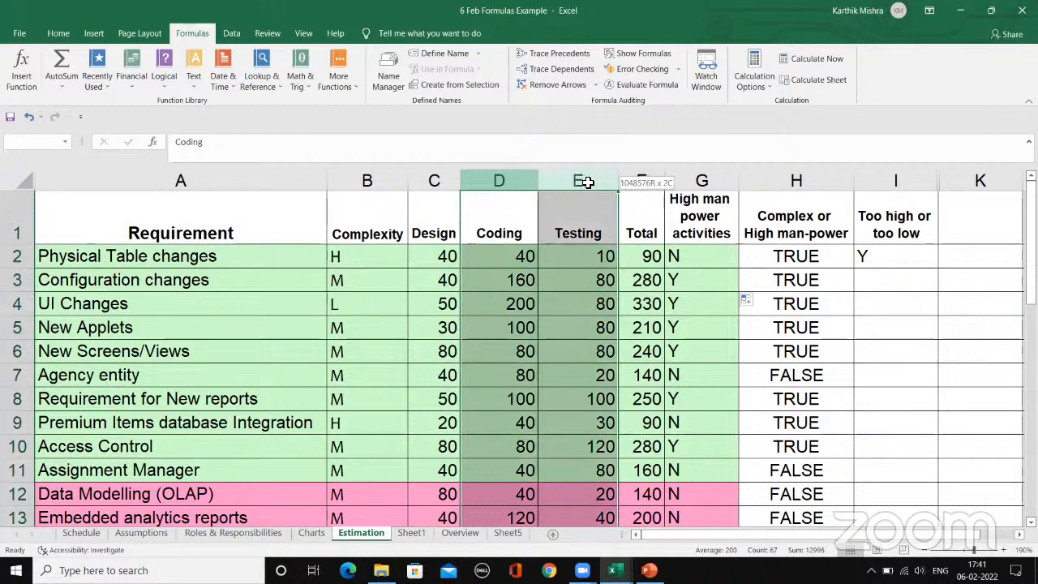
{"action": "right_click", "coordinate": [568, 217]}
{"action": "left_click", "coordinate": [605, 405]}
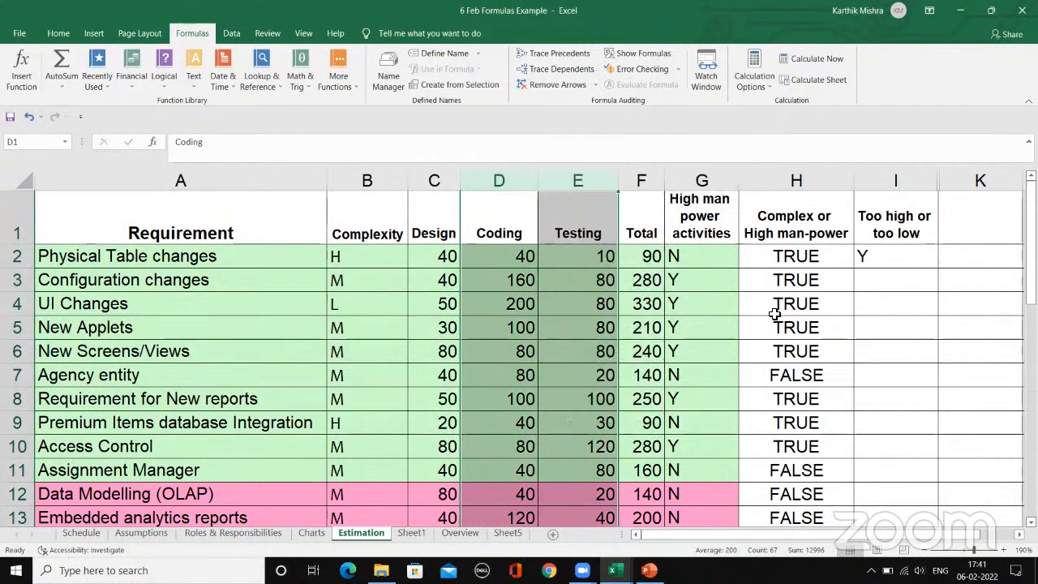
Step: Enter the formula =IF(C2>50,"High","Low") in K2 to classify the Design value
{"action": "left_click", "coordinate": [801, 256]}
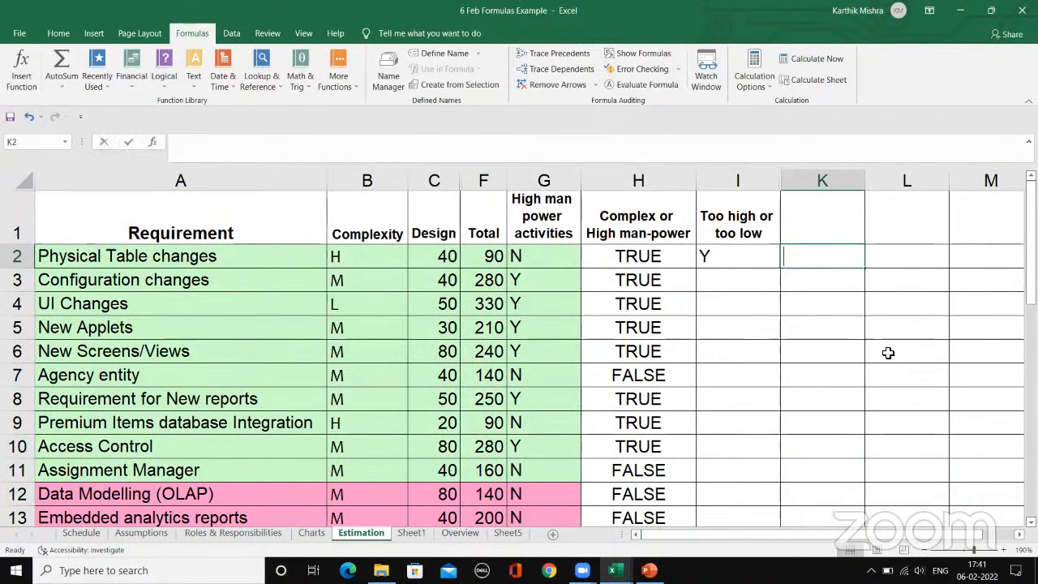
{"action": "type", "text": "=if"}
{"action": "key", "text": "Tab"}
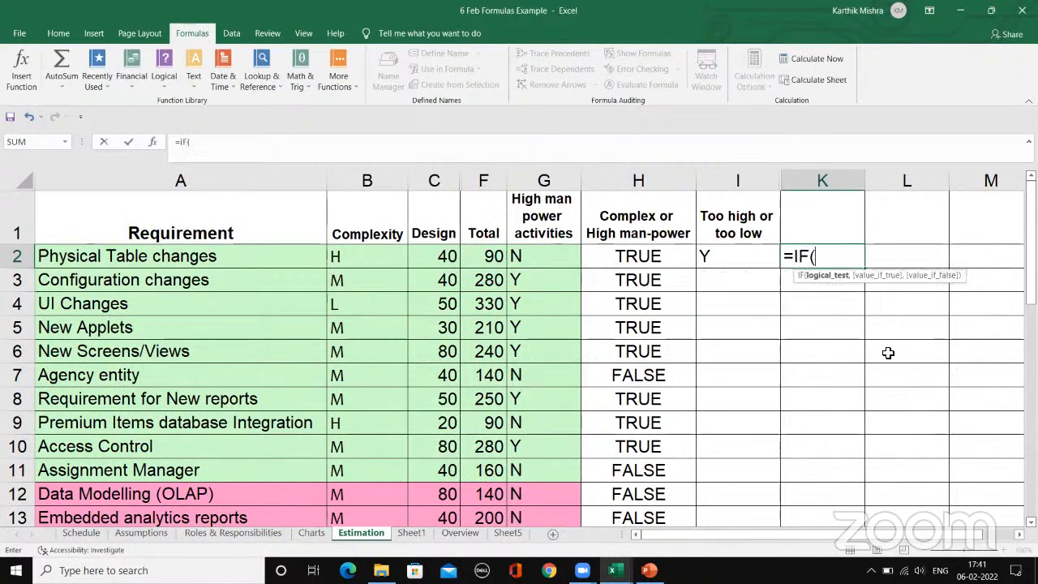
{"action": "left_click", "coordinate": [444, 258]}
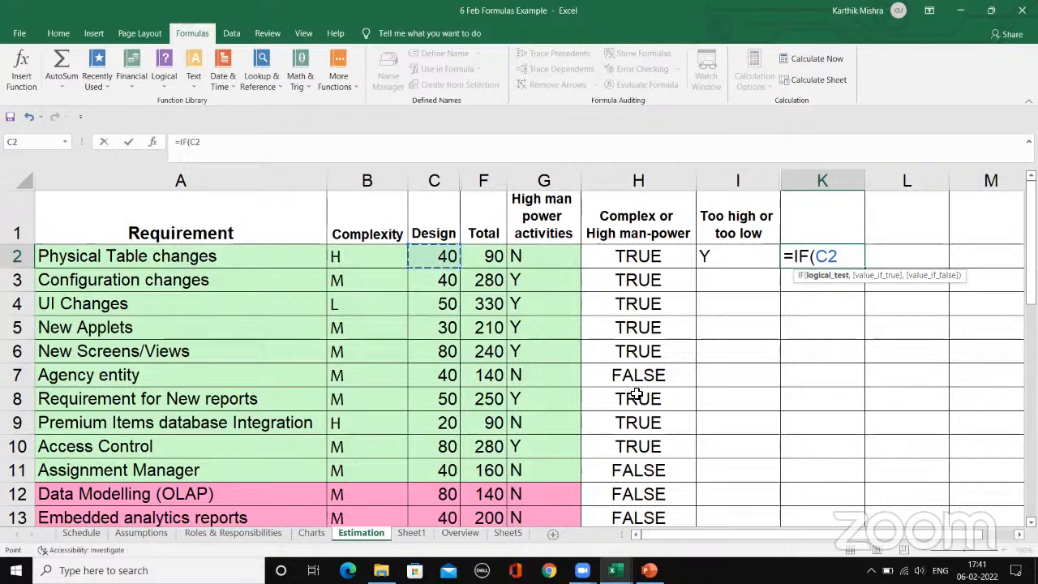
{"action": "type", "text": ">50,"}
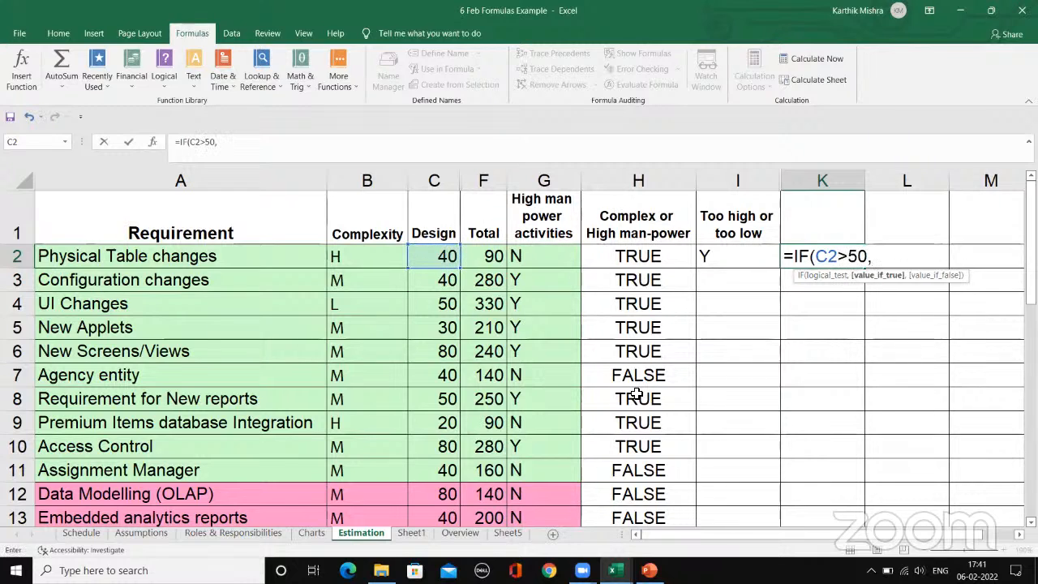
{"action": "type", "text": "\"Y"}
{"action": "type", "text": "High"}
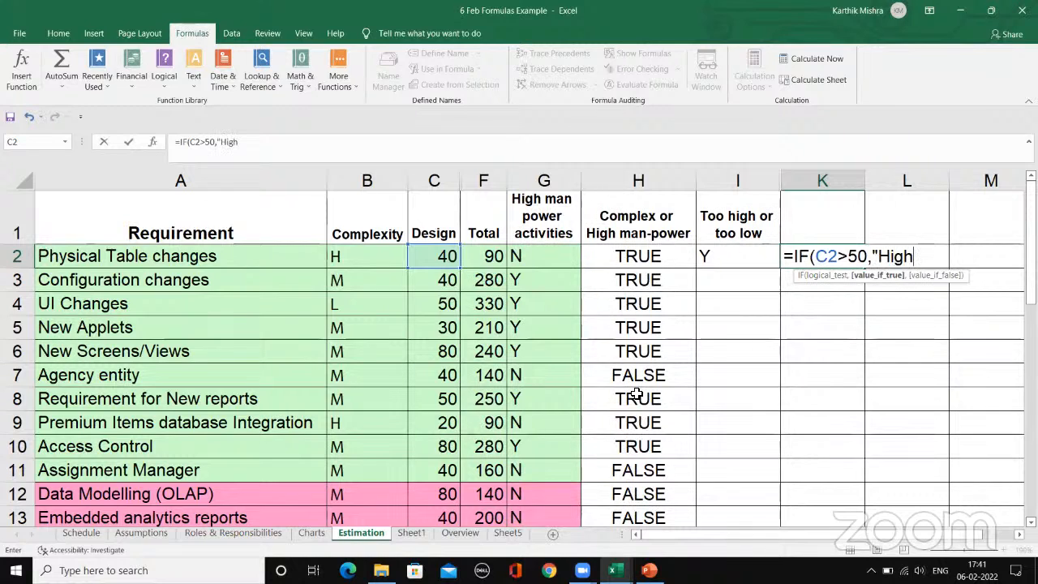
{"action": "type", "text": "\",\"Lo"}
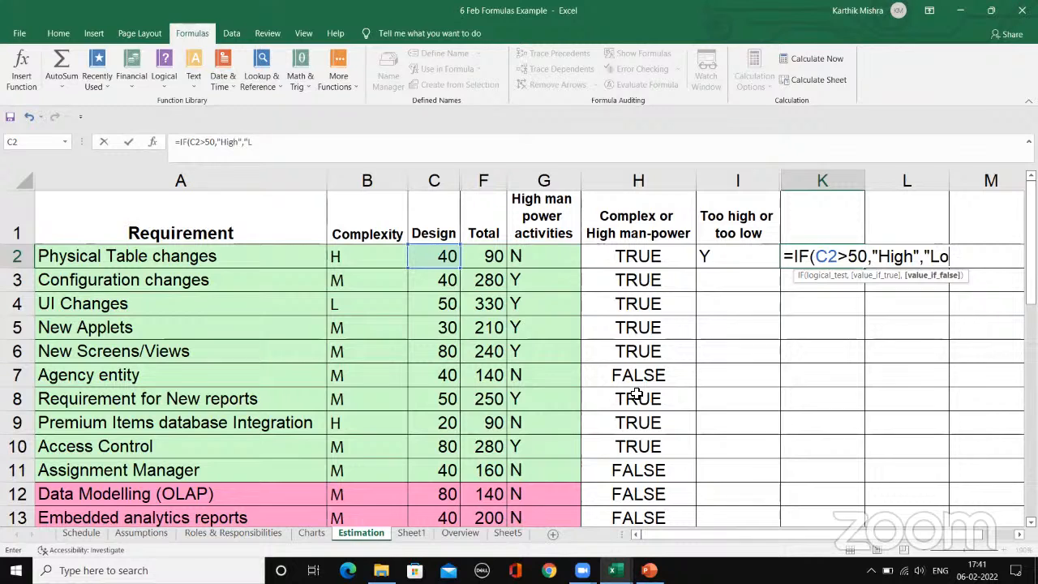
{"action": "type", "text": "w\")"}
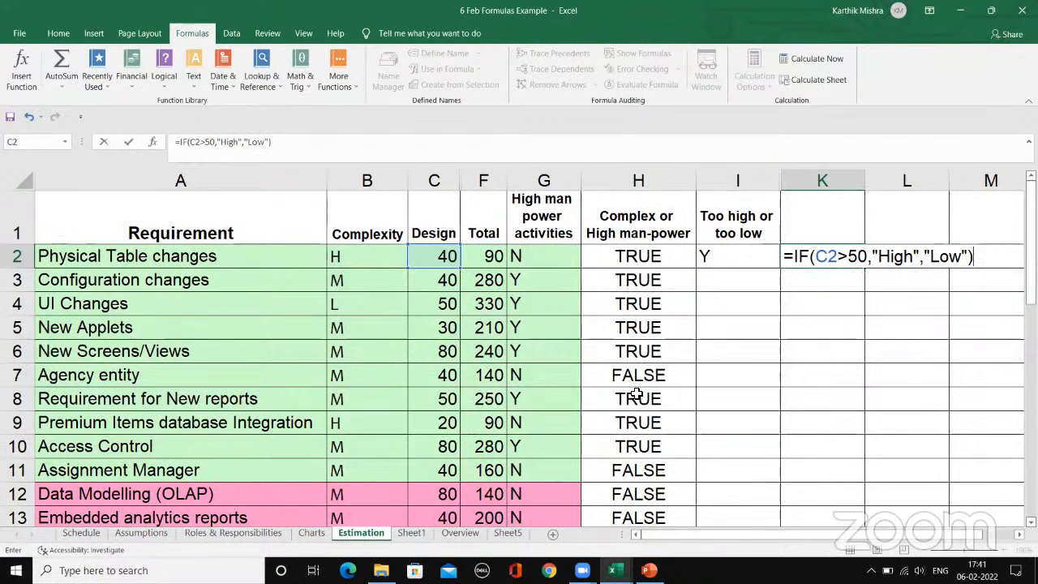
{"action": "key", "text": "Return"}
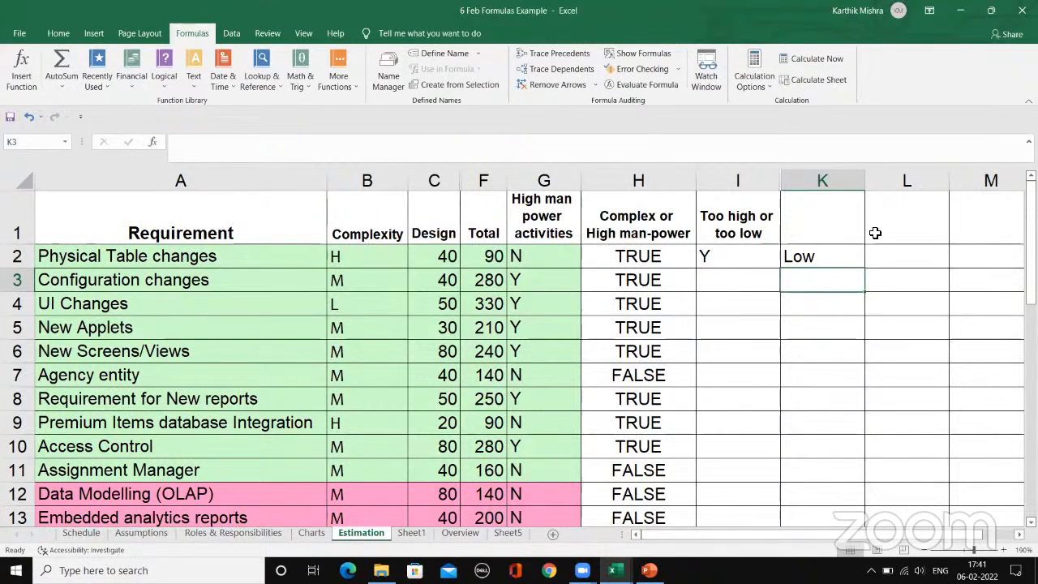
Step: Fill the IF formula from K2 down column K for the requirement rows through row 25
{"action": "left_click", "coordinate": [858, 264]}
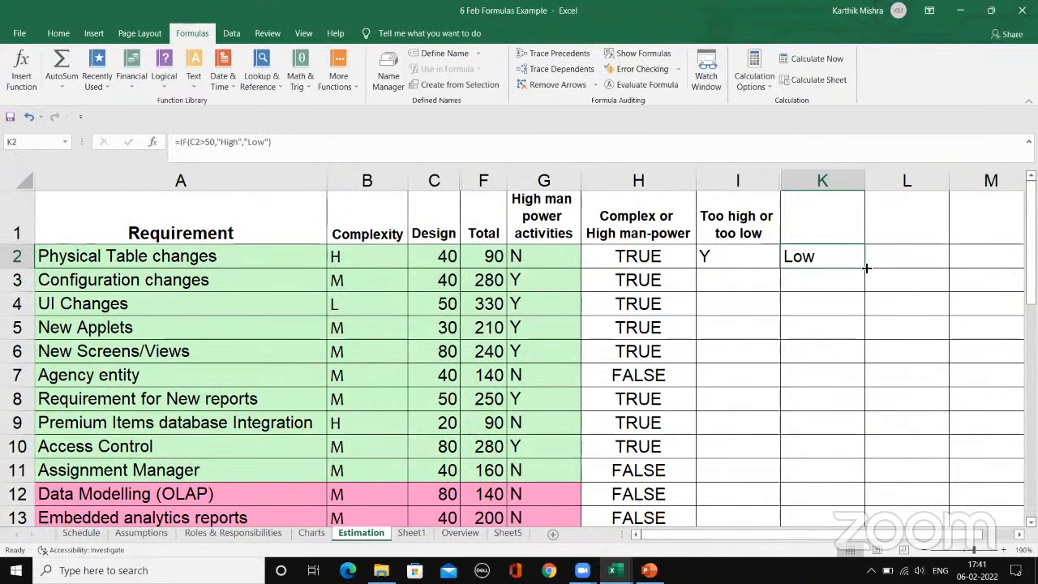
{"action": "left_click_drag", "start_coordinate": [866, 268], "coordinate": [843, 458]}
{"action": "scroll", "coordinate": [840, 341], "scroll_direction": "up", "scroll_amount": 5}
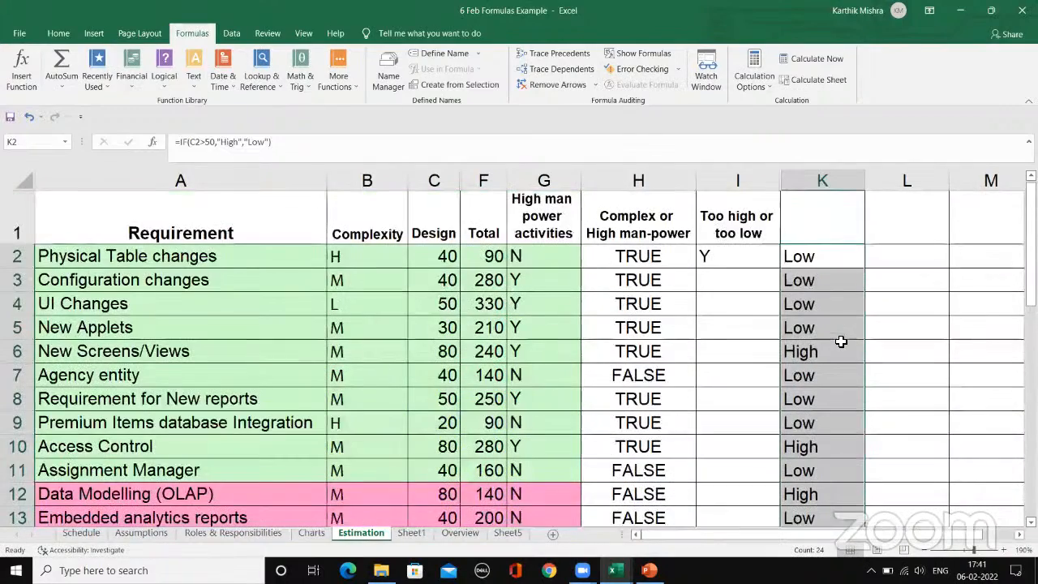
Step: Check how the row reference changes in the copied IF formulas from K2 down to K9
{"action": "left_click", "coordinate": [830, 259]}
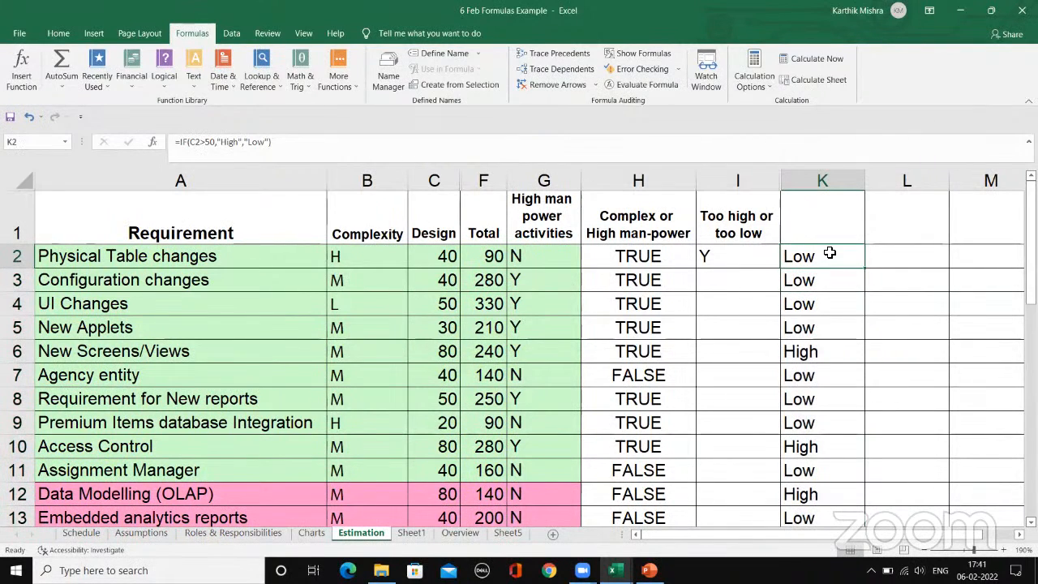
{"action": "left_click", "coordinate": [833, 283]}
{"action": "left_click", "coordinate": [837, 305]}
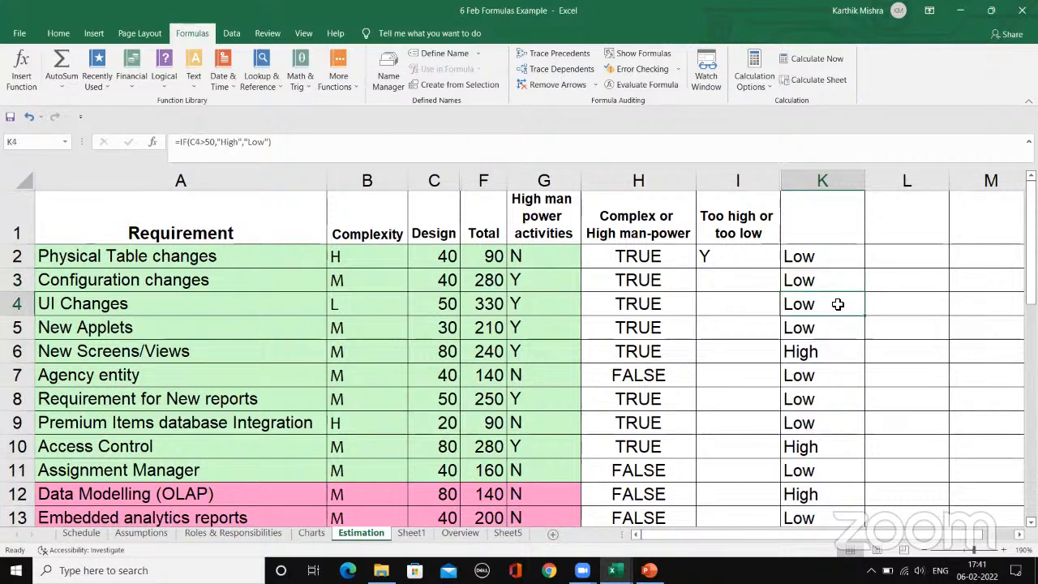
{"action": "left_click", "coordinate": [832, 329]}
{"action": "left_click", "coordinate": [829, 354]}
{"action": "left_click", "coordinate": [830, 378]}
{"action": "left_click", "coordinate": [835, 427]}
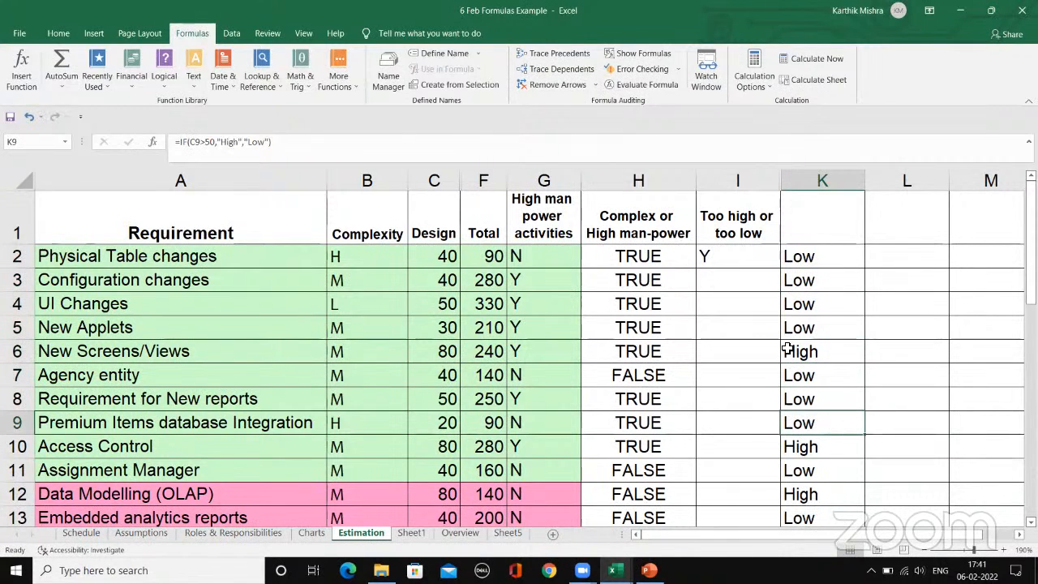
{"action": "left_click", "coordinate": [806, 256]}
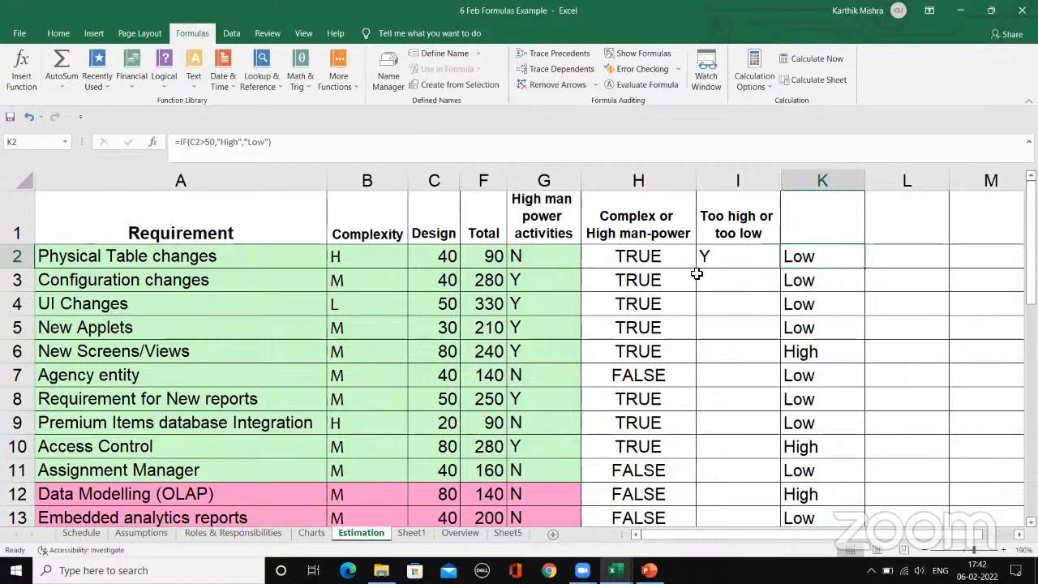
{"action": "left_click", "coordinate": [745, 279]}
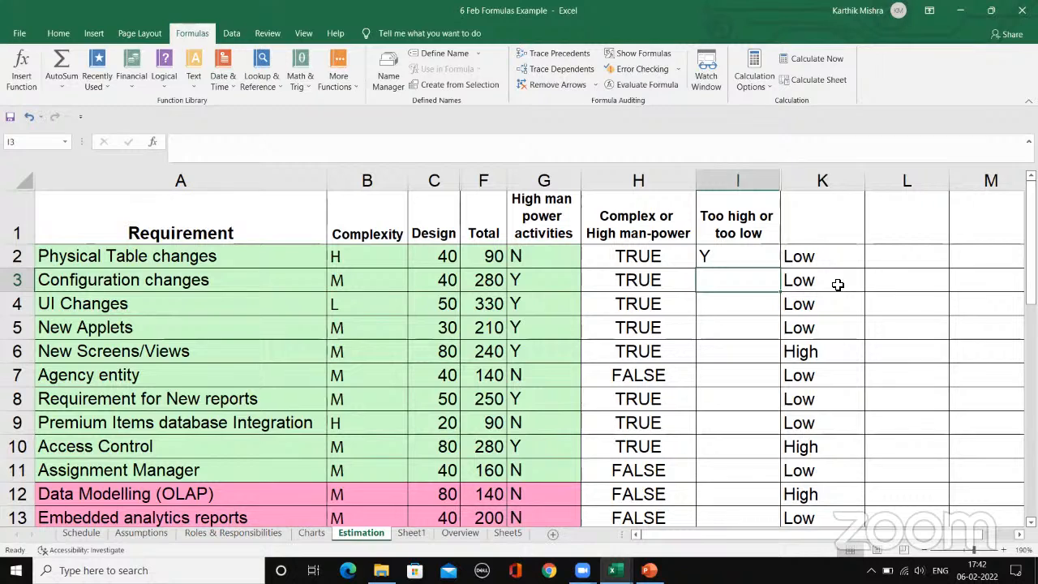
{"action": "left_click", "coordinate": [835, 286]}
{"action": "left_click", "coordinate": [641, 259]}
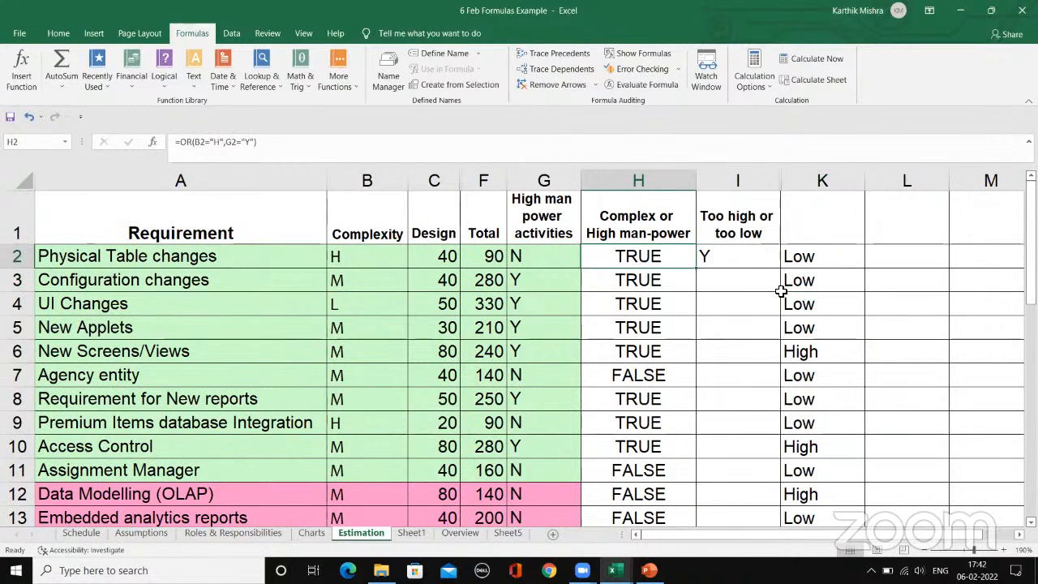
{"action": "left_click", "coordinate": [894, 273]}
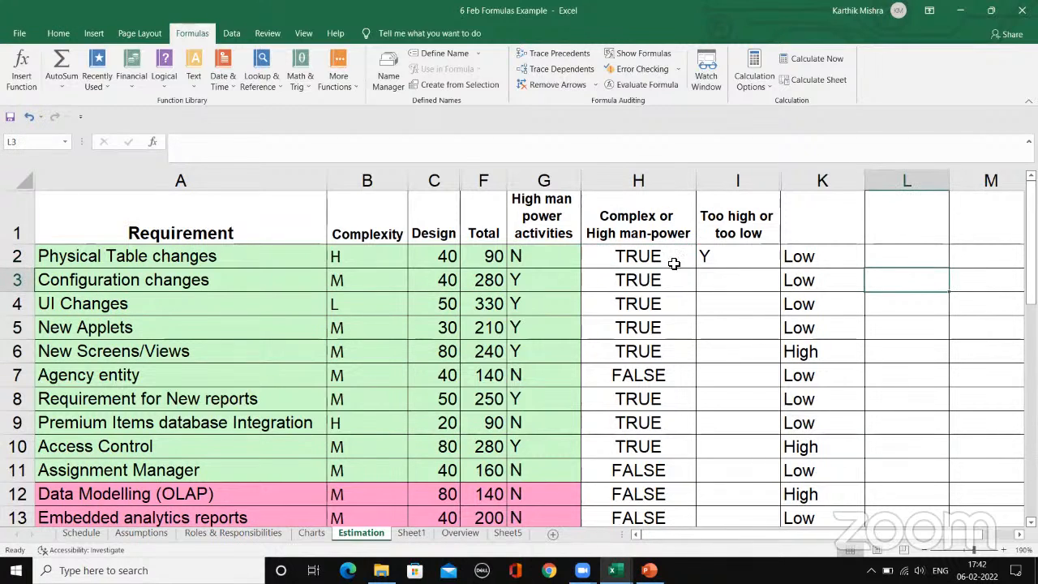
{"action": "left_click", "coordinate": [648, 253]}
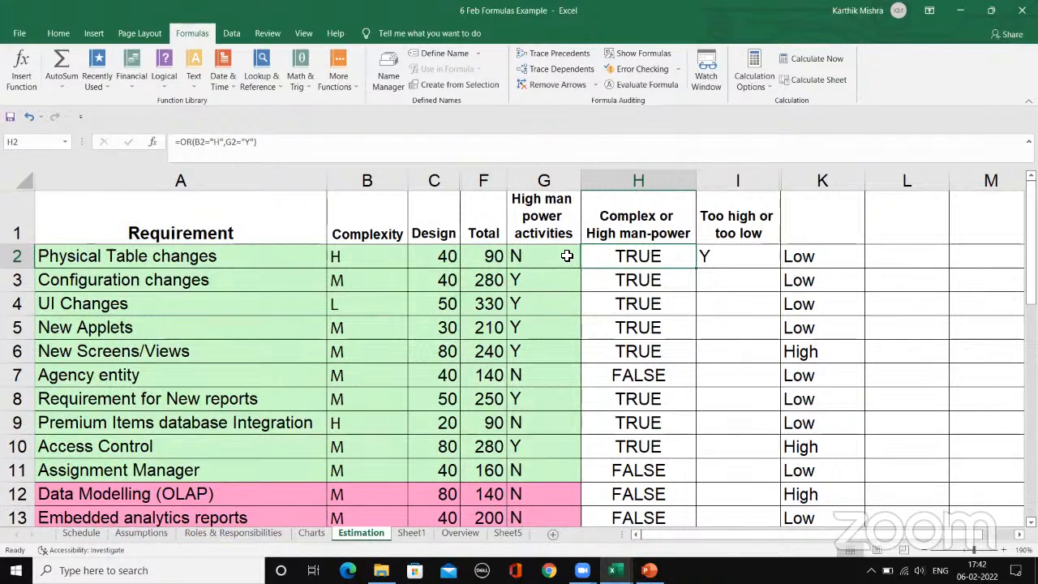
Step: Unhide the Coding and Testing columns between Design and Total on the Estimation sheet
{"action": "left_click_drag", "start_coordinate": [479, 179], "coordinate": [451, 183]}
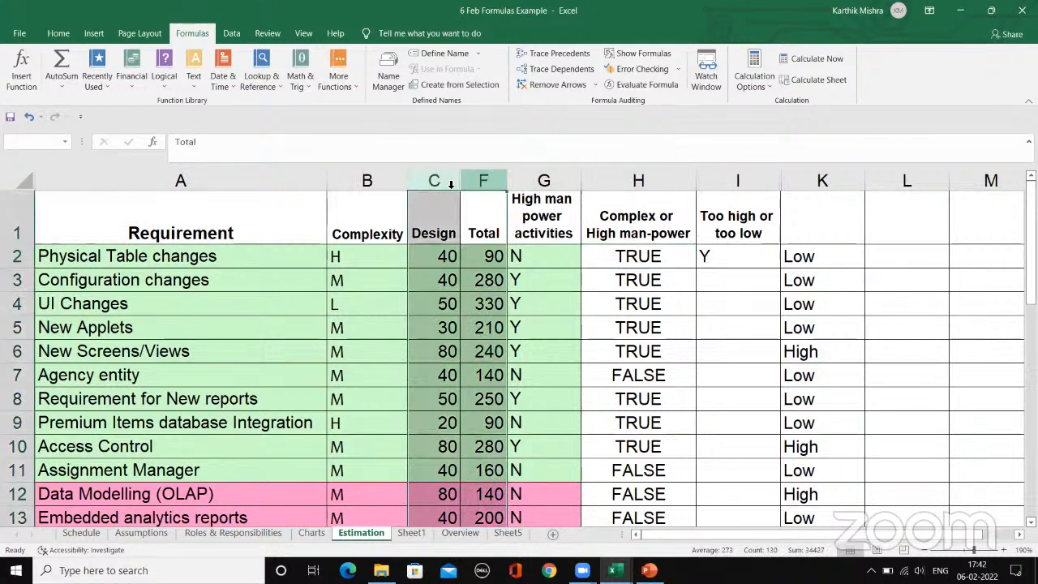
{"action": "right_click", "coordinate": [451, 183]}
{"action": "left_click", "coordinate": [480, 379]}
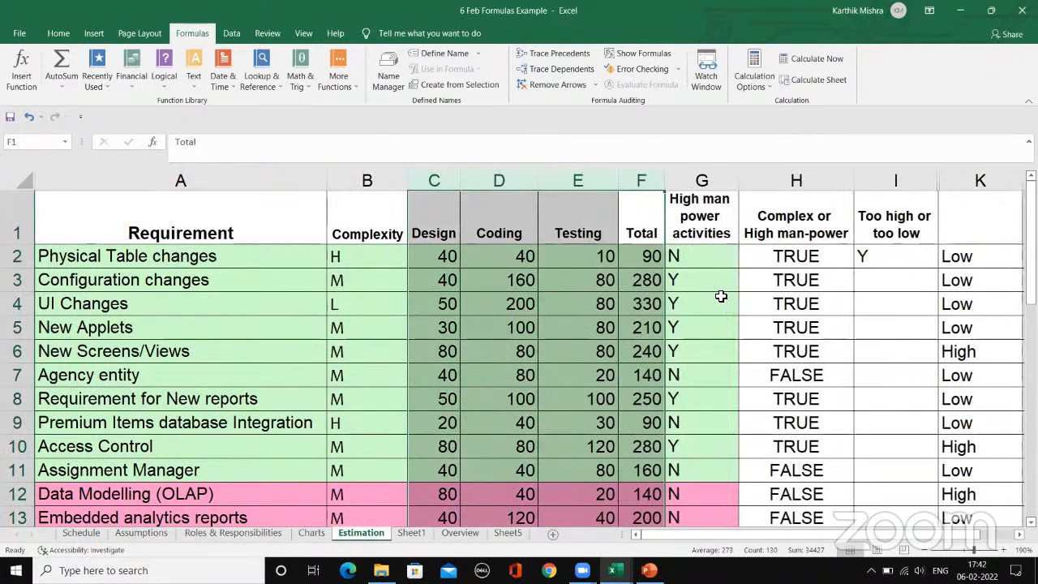
Step: Examine the IF formula with its nested OR test in I2 of the Too high or too low column
{"action": "left_click", "coordinate": [874, 282]}
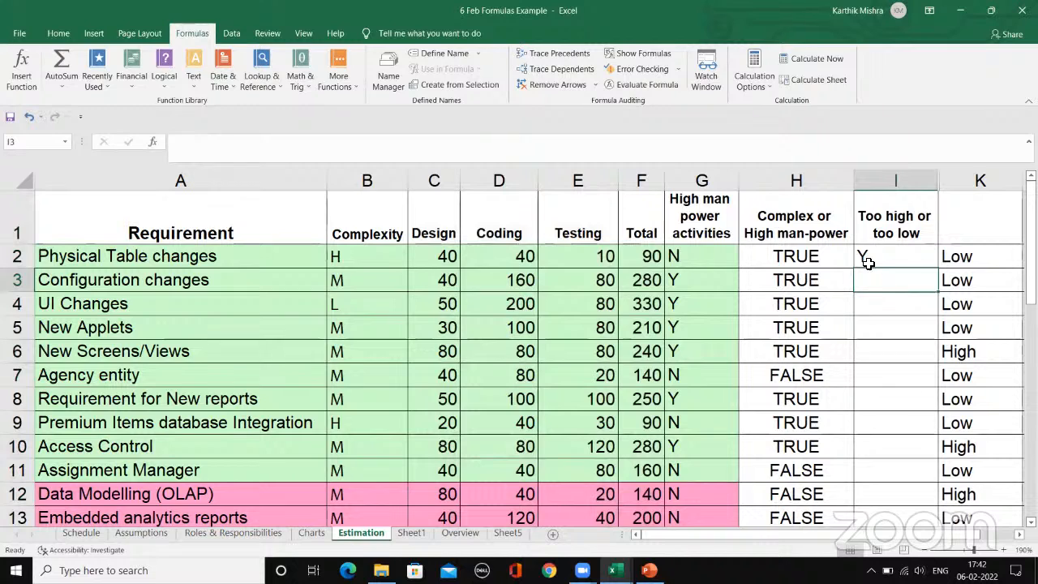
{"action": "left_click", "coordinate": [867, 261]}
{"action": "left_click", "coordinate": [352, 142]}
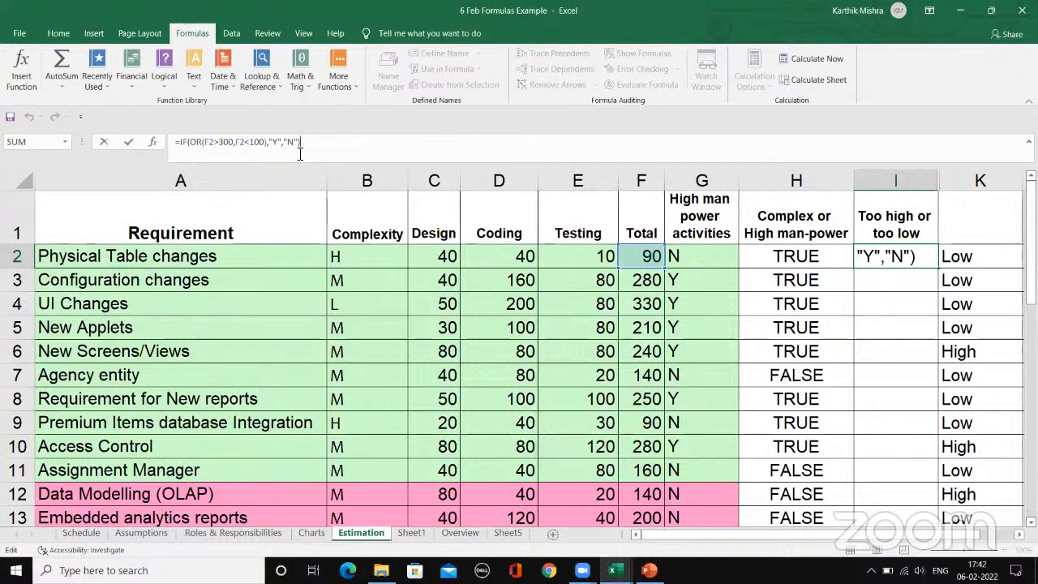
{"action": "key", "text": "ctrl+Return"}
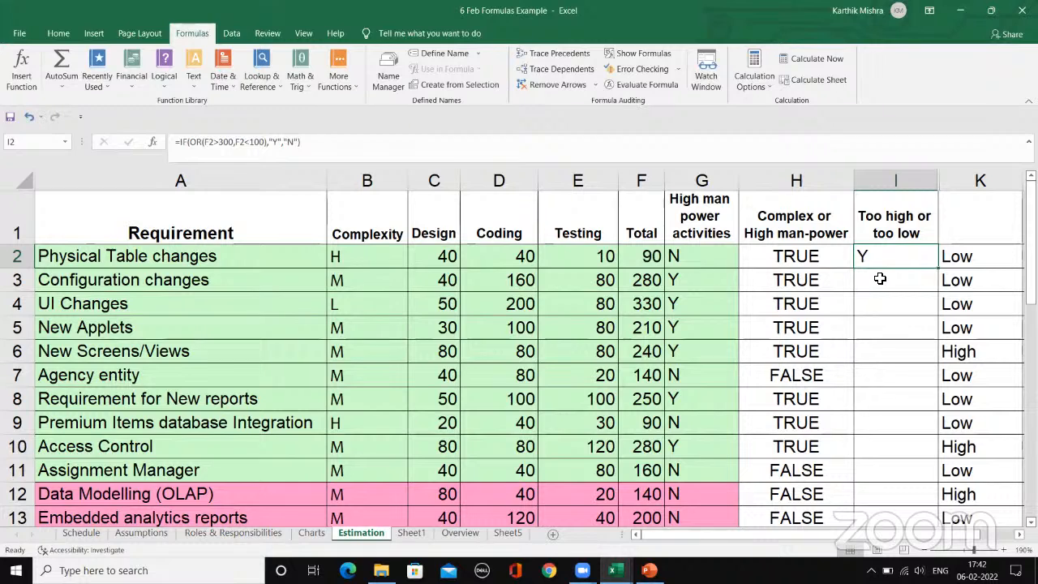
{"action": "left_click", "coordinate": [880, 278]}
{"action": "left_click", "coordinate": [880, 250]}
{"action": "left_click", "coordinate": [906, 288]}
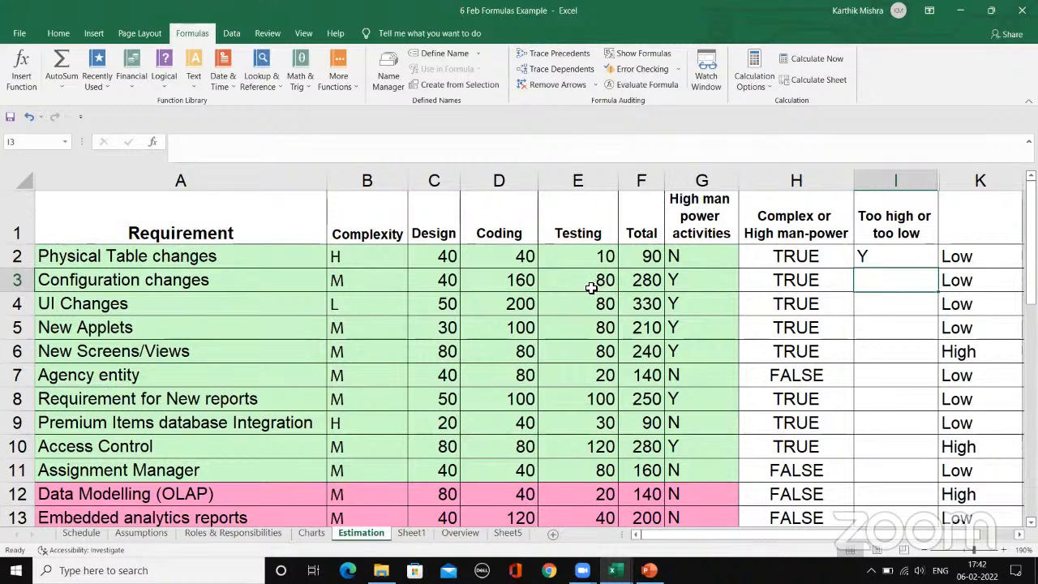
Step: Review the Design, Coding and Testing values of the Configuration changes requirement in row 3
{"action": "left_click", "coordinate": [517, 281]}
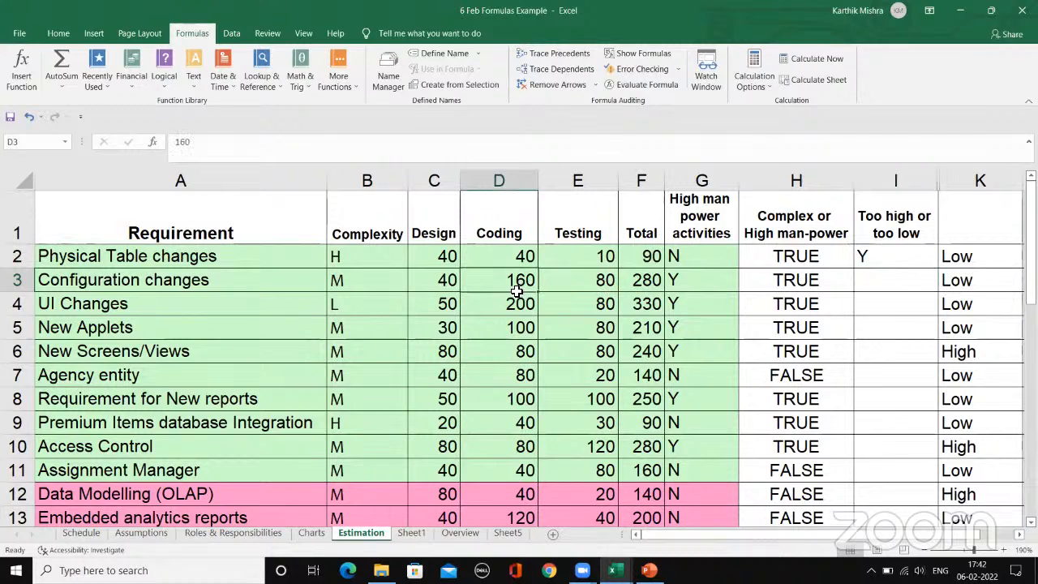
{"action": "left_click", "coordinate": [435, 284]}
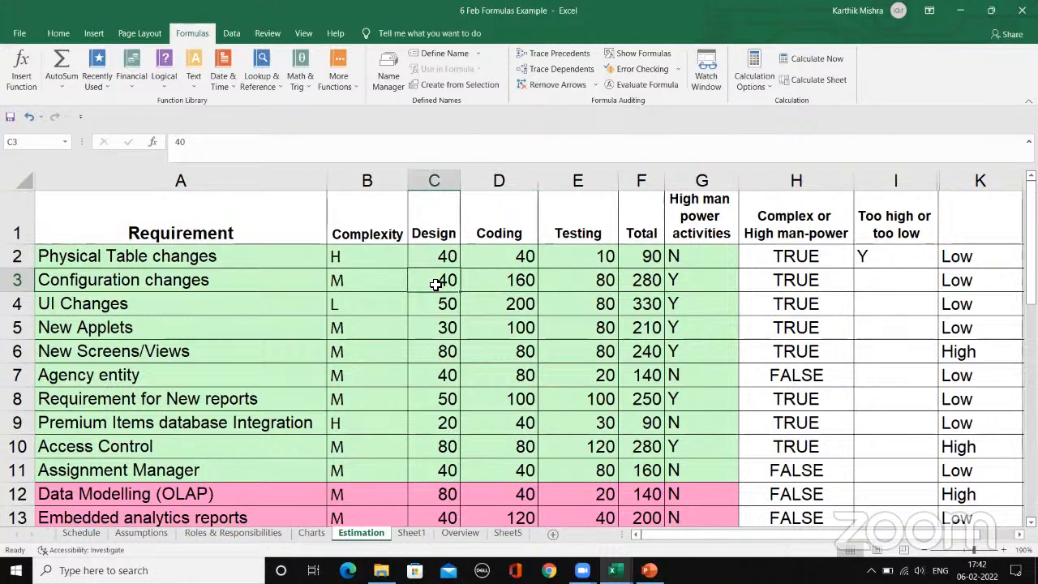
{"action": "left_click", "coordinate": [578, 283]}
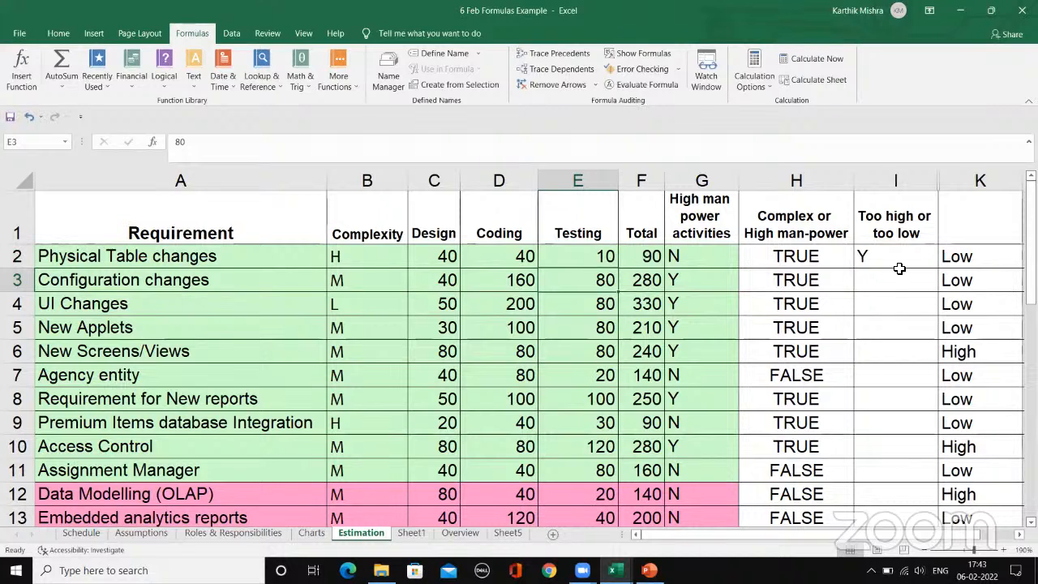
{"action": "left_click", "coordinate": [526, 284]}
{"action": "left_click", "coordinate": [573, 280]}
{"action": "left_click", "coordinate": [506, 280]}
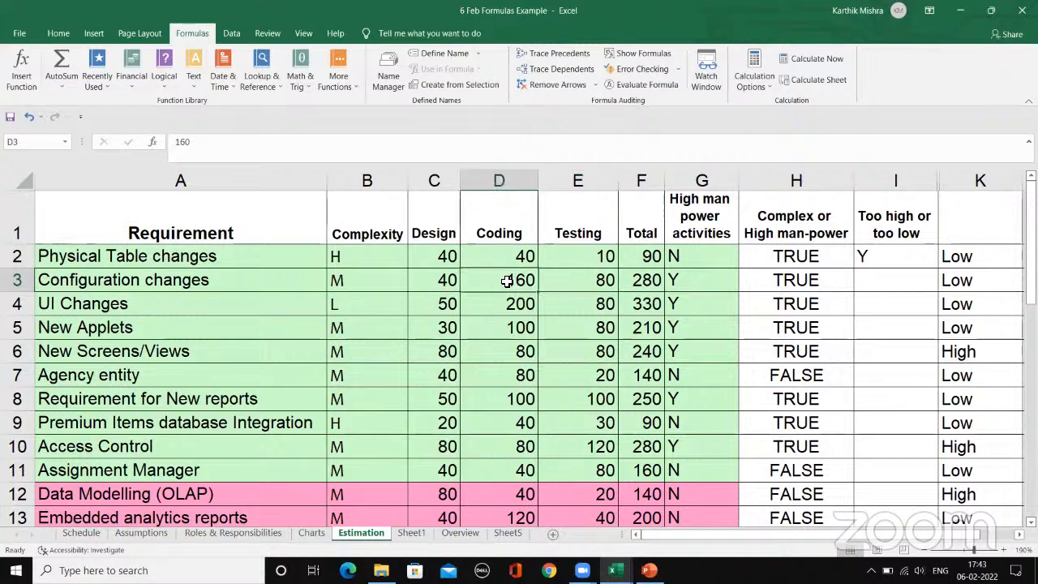
{"action": "left_click", "coordinate": [442, 290]}
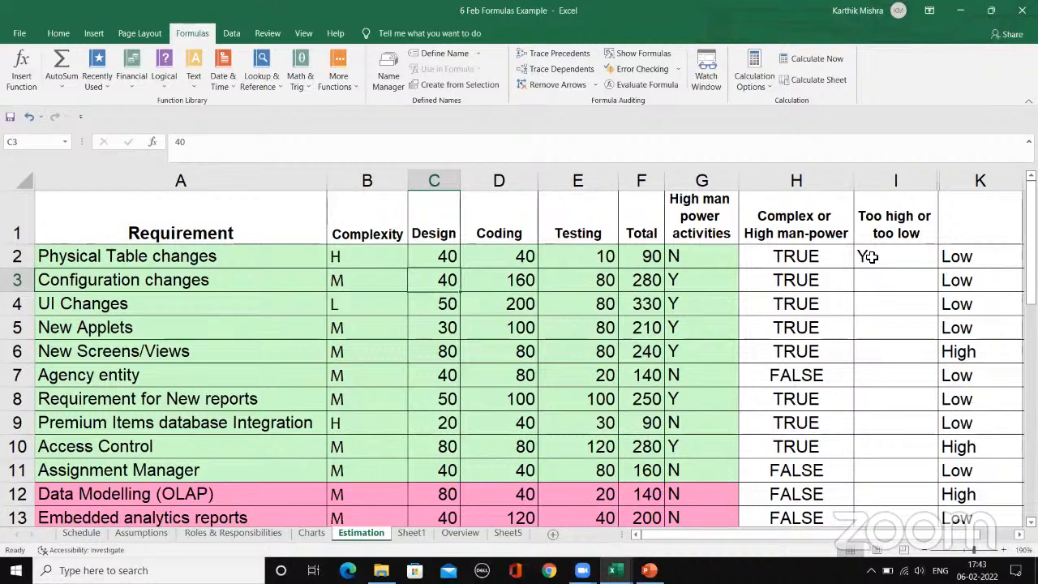
Step: Compare the formulas in H2 and I2, examining the two conditions inside the OR formula in H2
{"action": "left_click", "coordinate": [766, 260]}
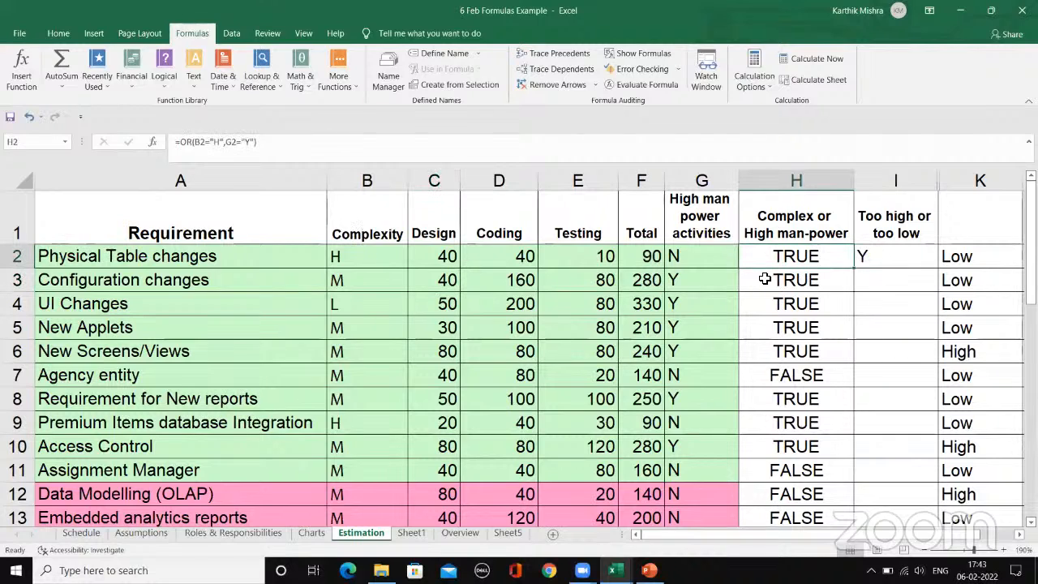
{"action": "left_click", "coordinate": [880, 255]}
{"action": "left_click", "coordinate": [317, 145]}
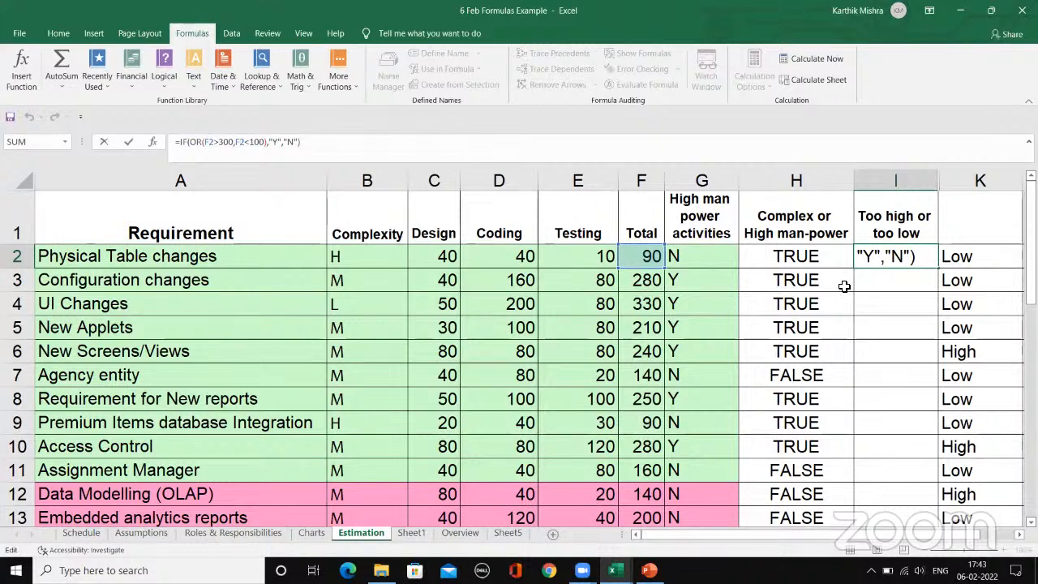
{"action": "key", "text": "Return"}
{"action": "left_click", "coordinate": [811, 256]}
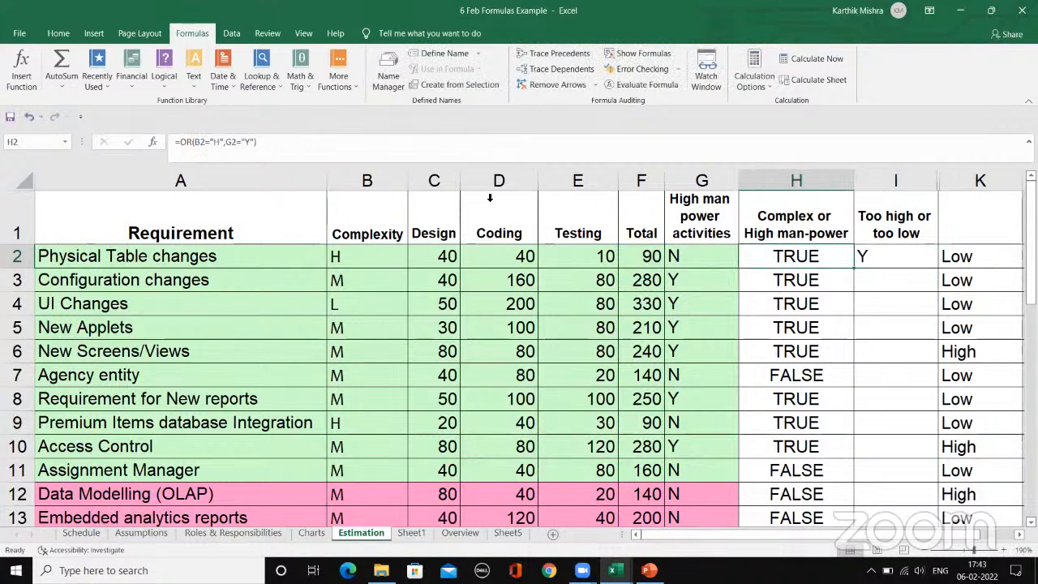
{"action": "left_click", "coordinate": [241, 147]}
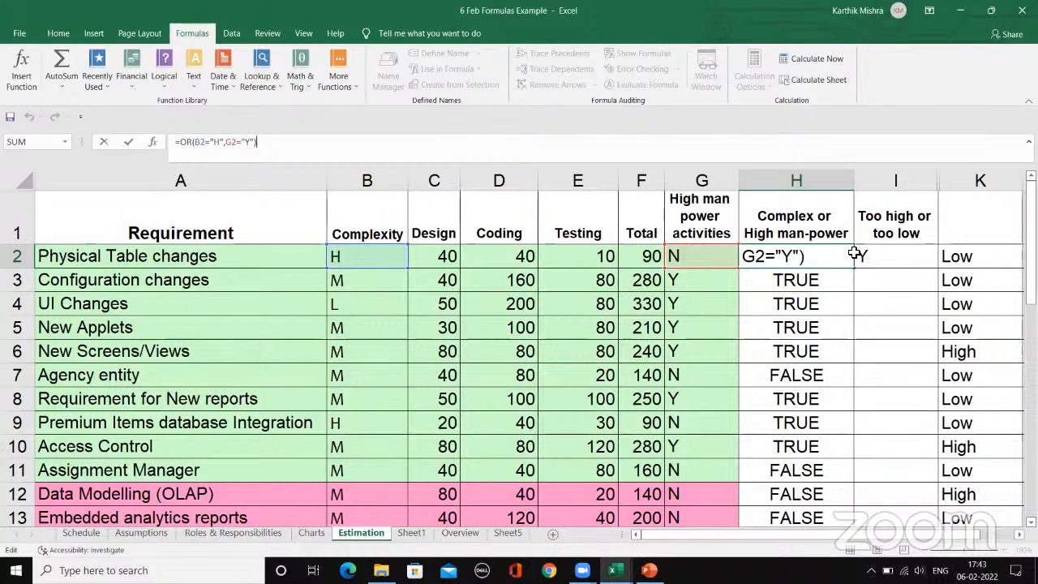
{"action": "key", "text": "ctrl+Return"}
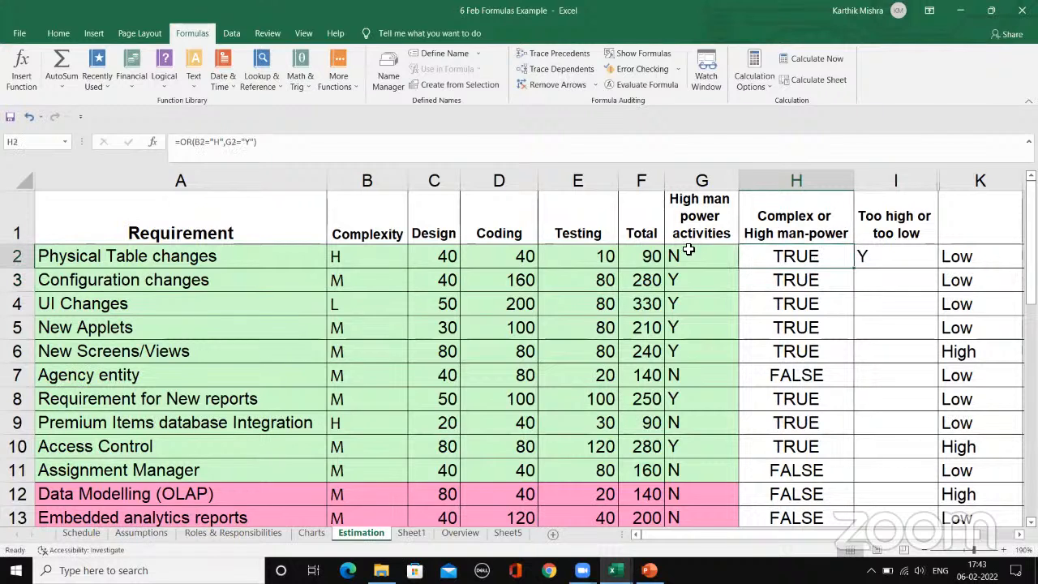
{"action": "left_click", "coordinate": [188, 144]}
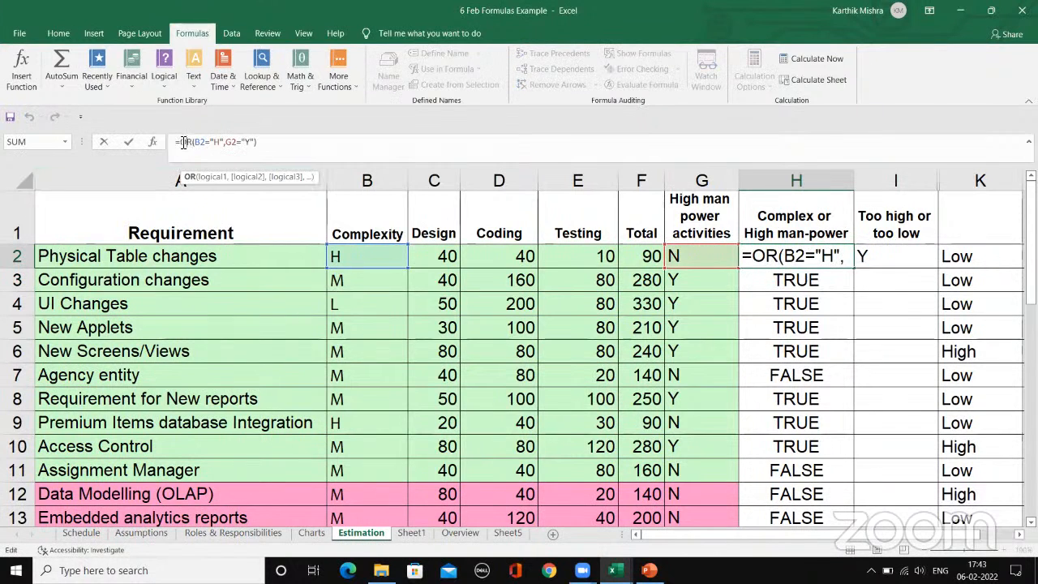
{"action": "left_click", "coordinate": [278, 140]}
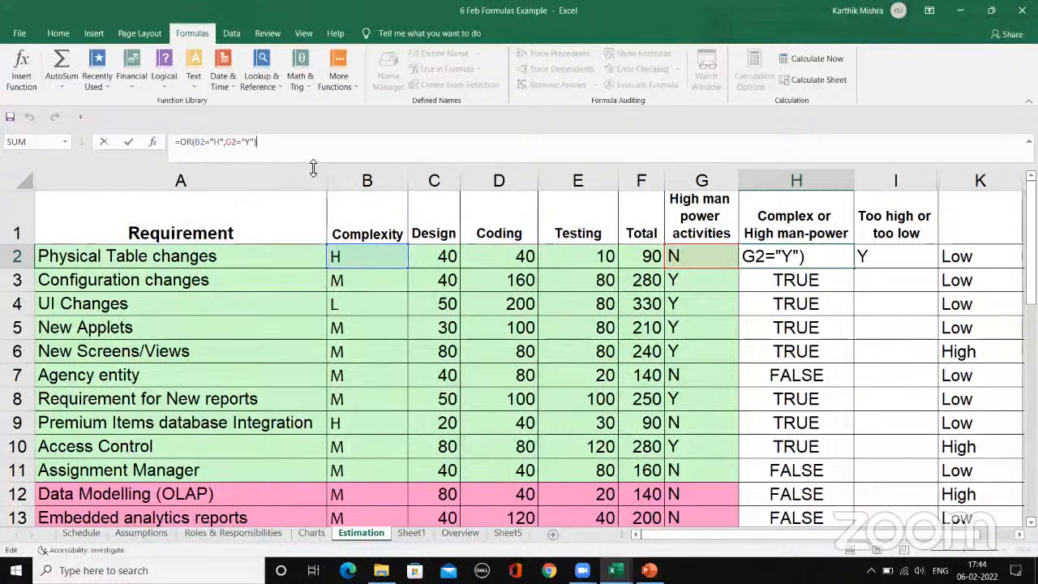
{"action": "key", "text": "ctrl+Return"}
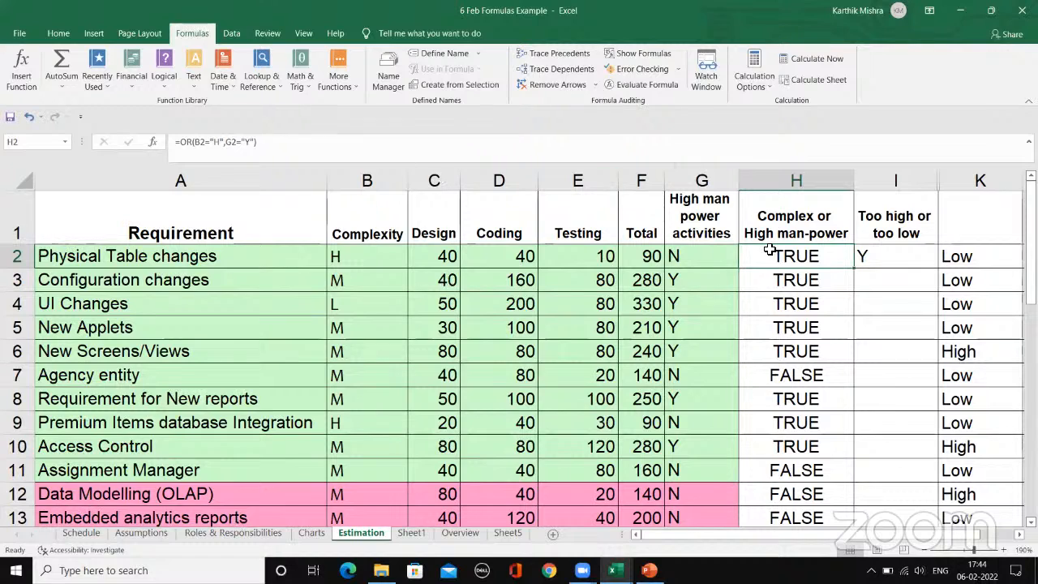
Step: Review the Design, Coding and Testing values of the first requirement rows, mainly rows 2 and 3
{"action": "left_click", "coordinate": [478, 258]}
{"action": "left_click", "coordinate": [581, 255]}
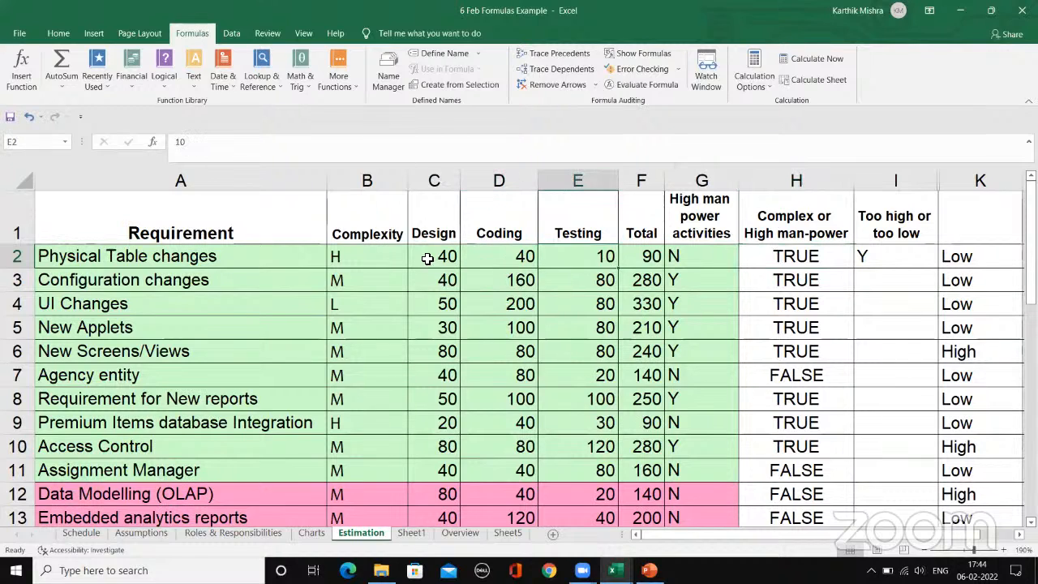
{"action": "left_click", "coordinate": [429, 260]}
{"action": "left_click", "coordinate": [448, 282]}
{"action": "left_click", "coordinate": [511, 280]}
{"action": "left_click", "coordinate": [571, 282]}
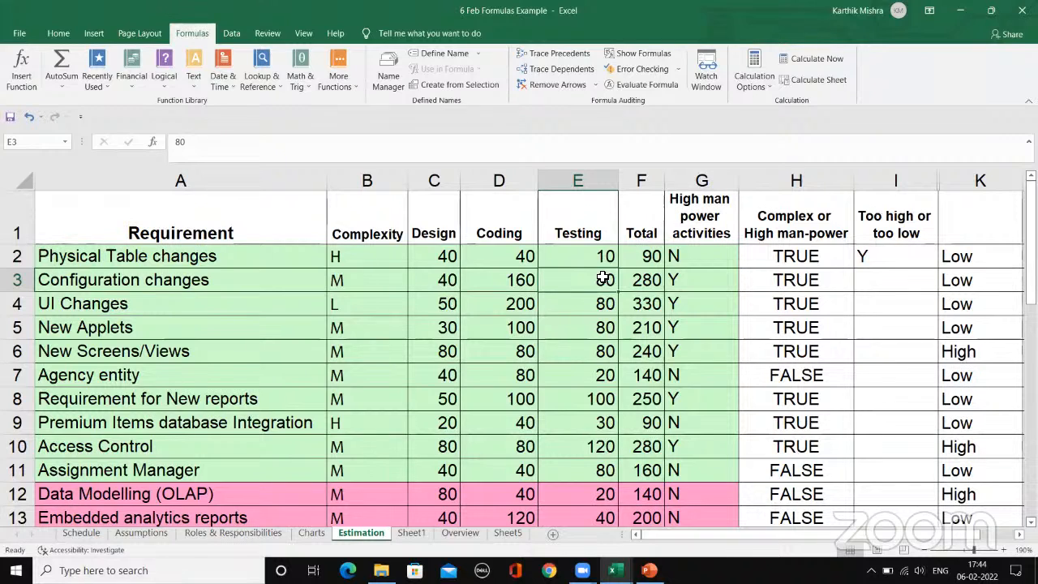
{"action": "left_click", "coordinate": [510, 257]}
{"action": "left_click", "coordinate": [494, 298]}
{"action": "left_click", "coordinate": [577, 285]}
{"action": "left_click", "coordinate": [523, 259]}
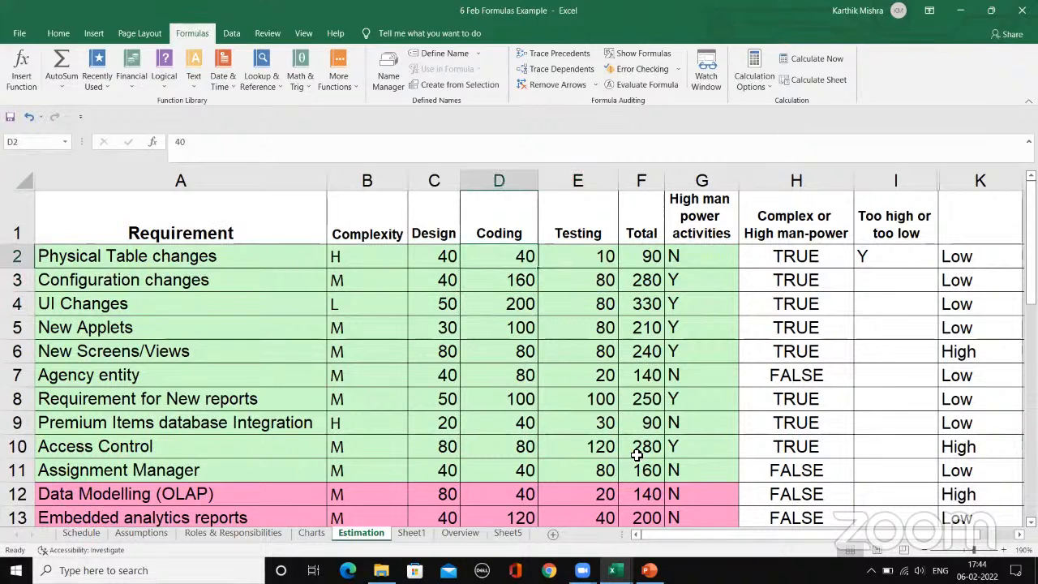
{"action": "left_click", "coordinate": [579, 255]}
{"action": "left_click", "coordinate": [429, 260]}
Step: Examine how I2 uses OR as the logical test of its IF formula, compared with the plain OR formula in H2
{"action": "left_click", "coordinate": [760, 255]}
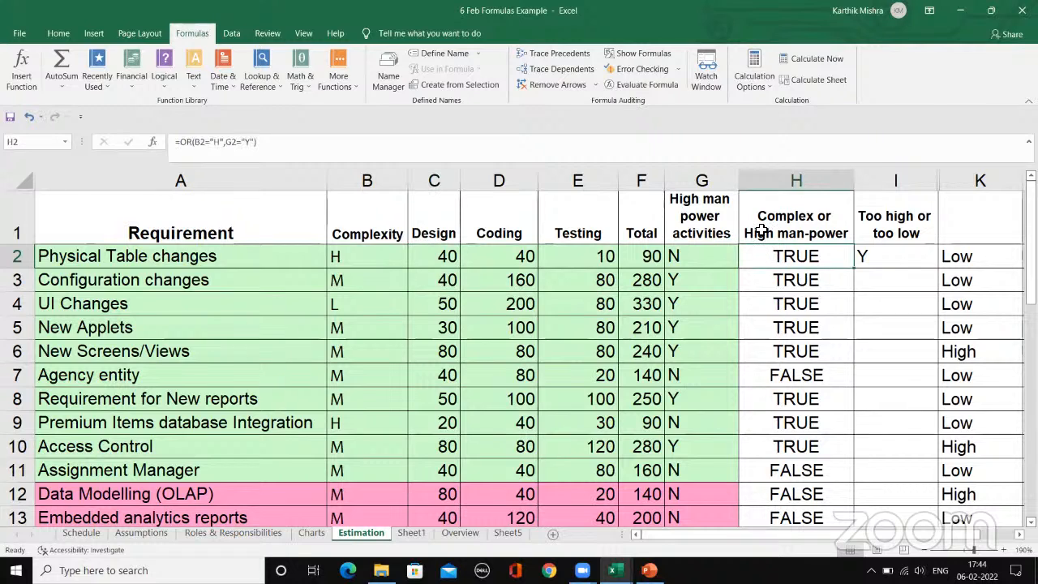
{"action": "left_click", "coordinate": [882, 261]}
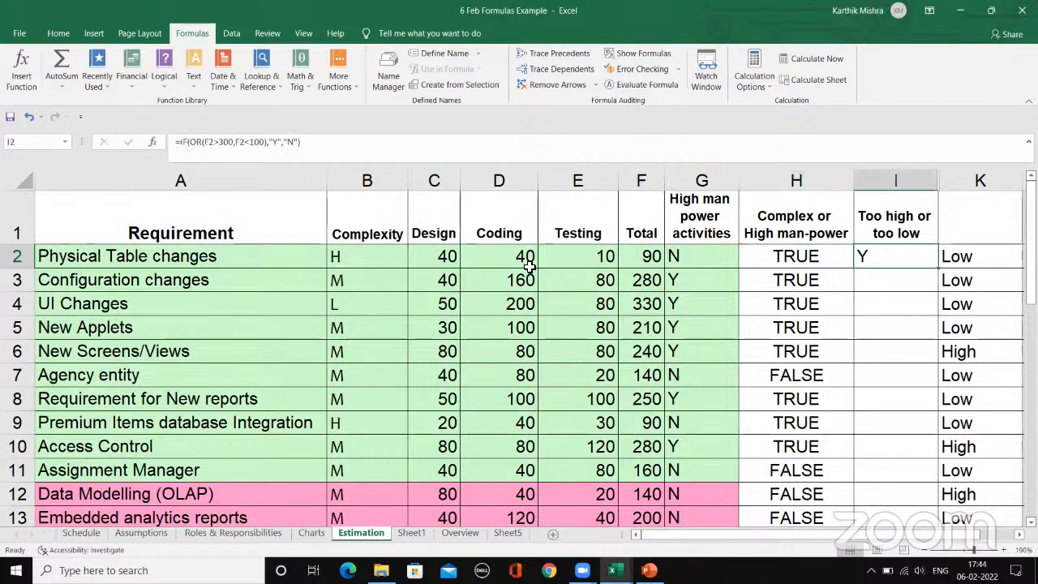
{"action": "left_click", "coordinate": [749, 256]}
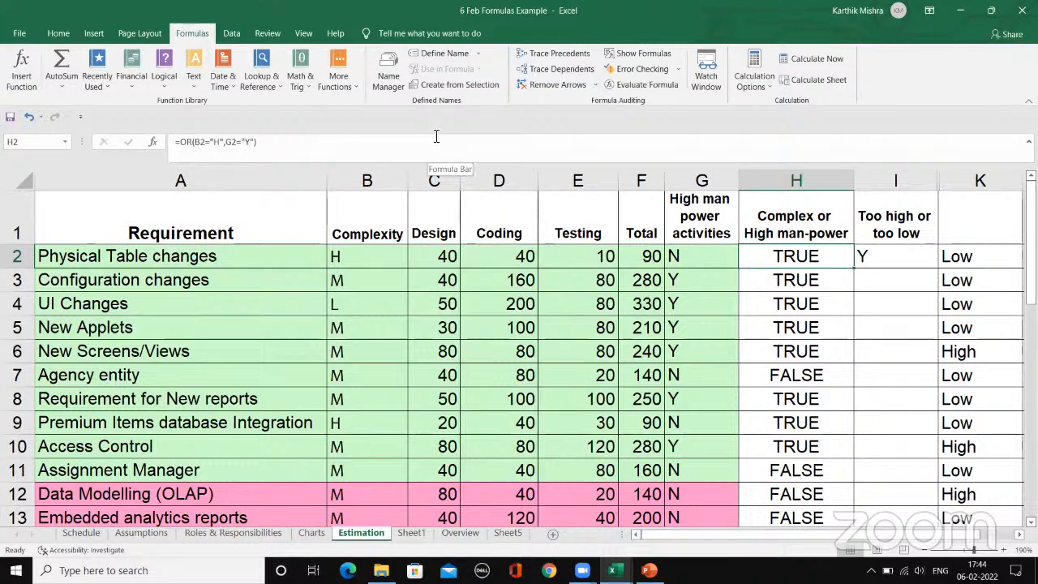
{"action": "left_click", "coordinate": [886, 254]}
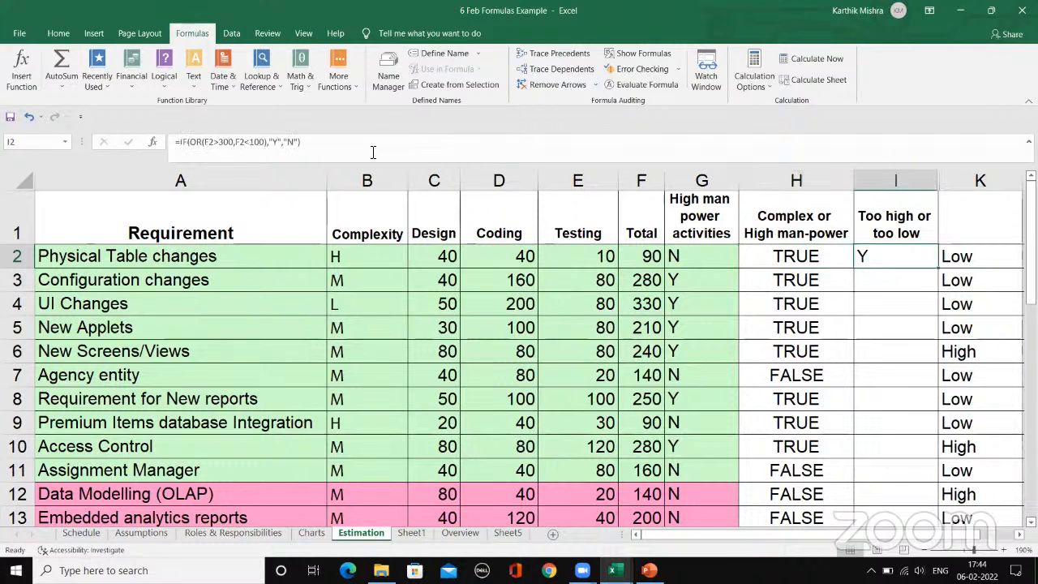
{"action": "left_click", "coordinate": [329, 151]}
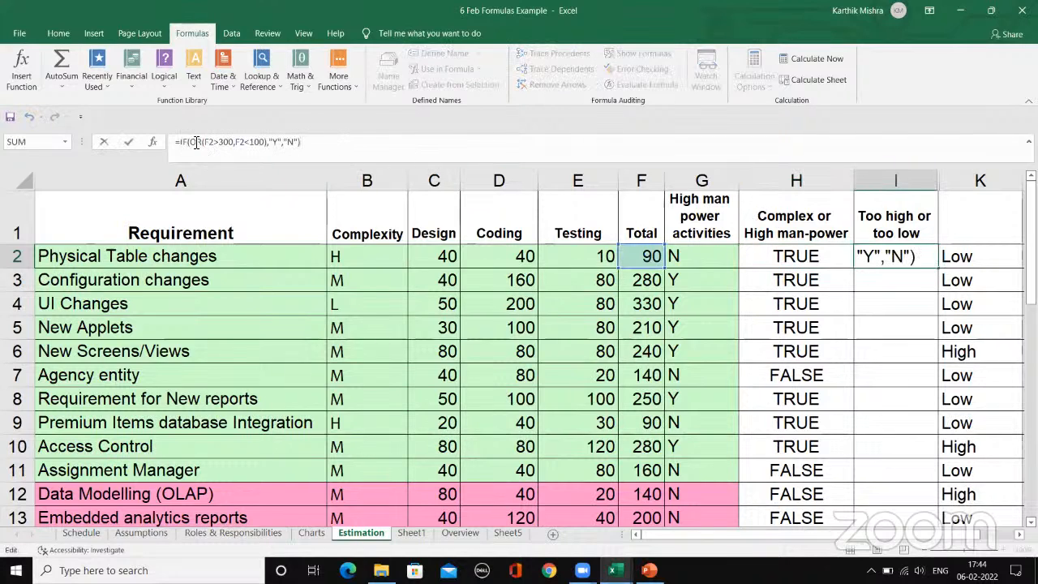
{"action": "left_click_drag", "start_coordinate": [191, 143], "coordinate": [269, 142]}
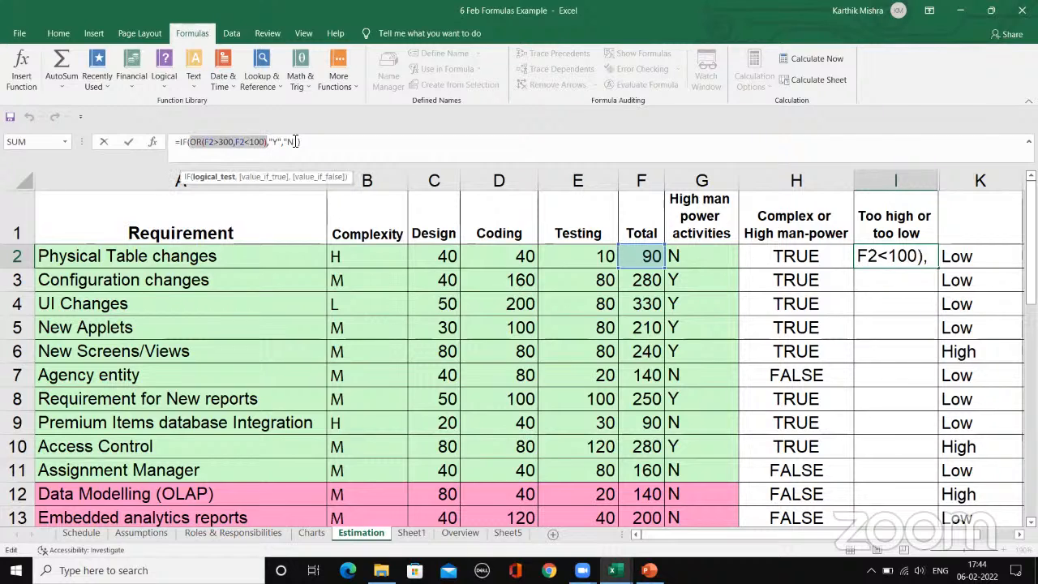
{"action": "left_click", "coordinate": [283, 141]}
{"action": "left_click", "coordinate": [310, 141]}
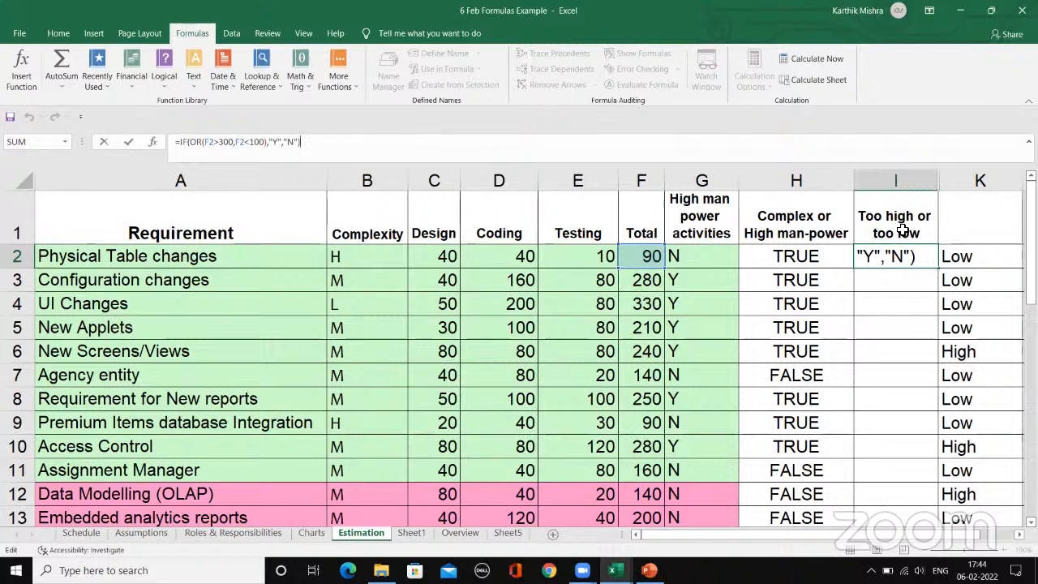
{"action": "key", "text": "ctrl+Return"}
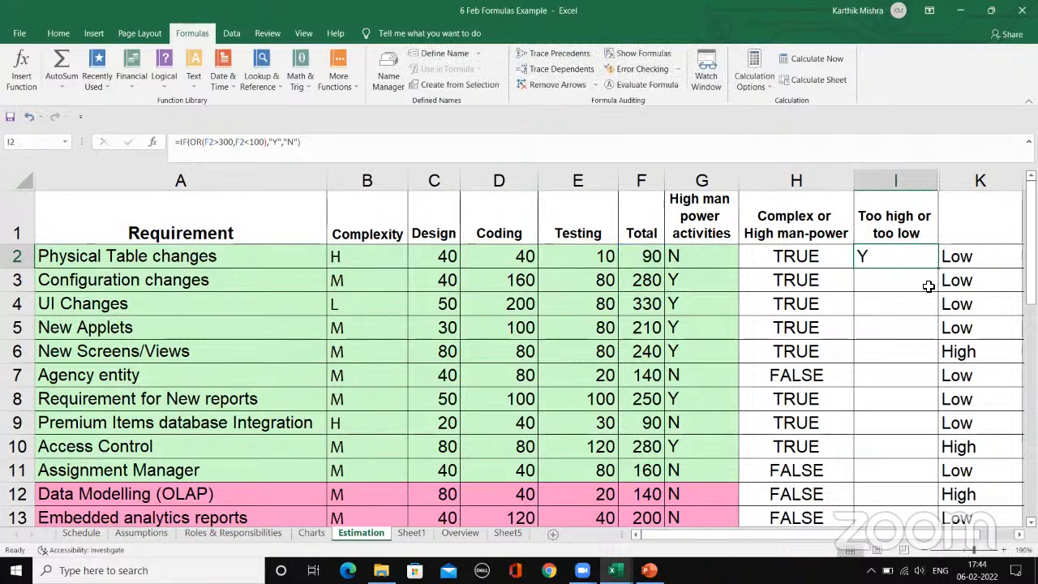
Step: Fill the Too high or too low formula from I2 down through I10
{"action": "left_click", "coordinate": [900, 259]}
{"action": "left_click_drag", "start_coordinate": [939, 270], "coordinate": [921, 452]}
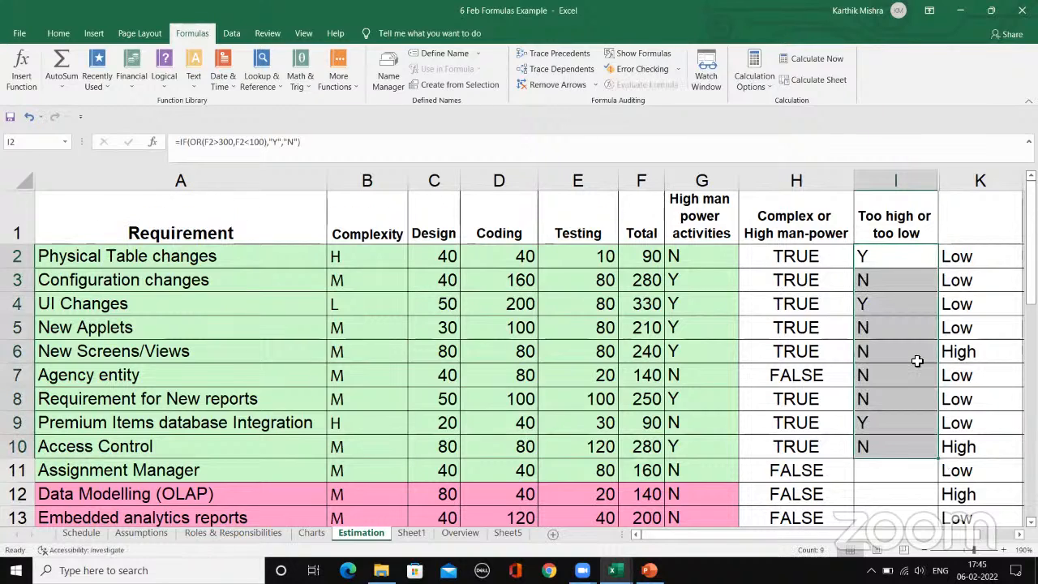
Step: Review the filled Too high or too low formulas cell by cell from I2 down to I7
{"action": "scroll", "coordinate": [916, 361], "scroll_direction": "down", "scroll_amount": 2}
{"action": "scroll", "coordinate": [890, 370], "scroll_direction": "up", "scroll_amount": 2}
{"action": "left_click", "coordinate": [887, 258]}
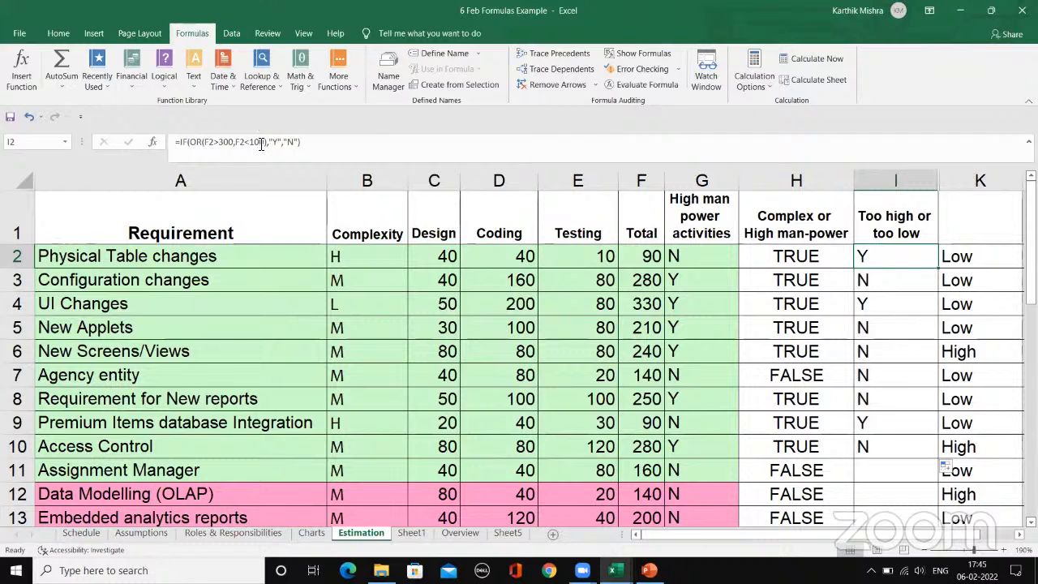
{"action": "left_click", "coordinate": [897, 282]}
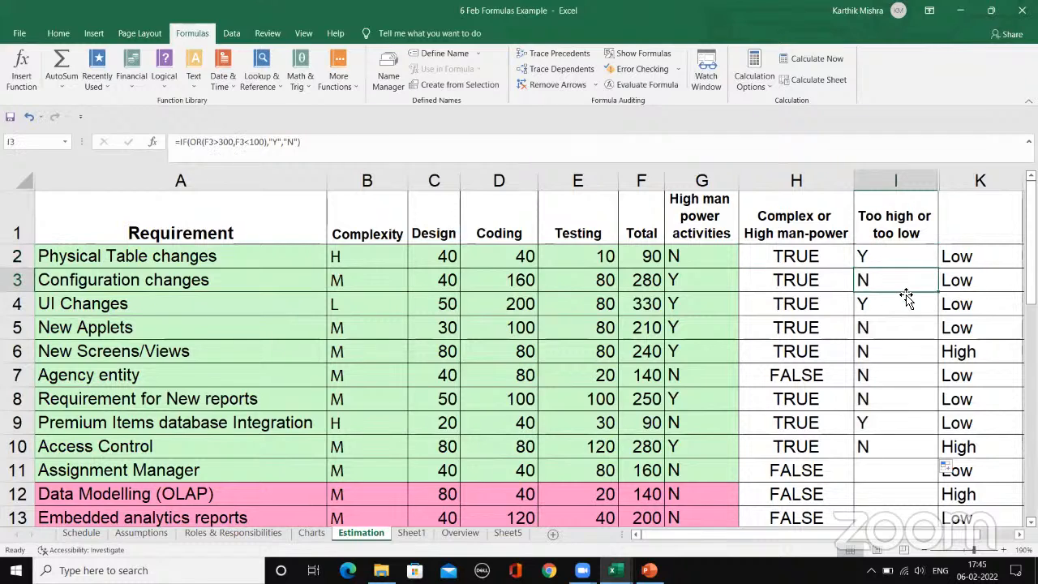
{"action": "left_click", "coordinate": [900, 302]}
{"action": "left_click", "coordinate": [895, 326]}
{"action": "left_click", "coordinate": [893, 355]}
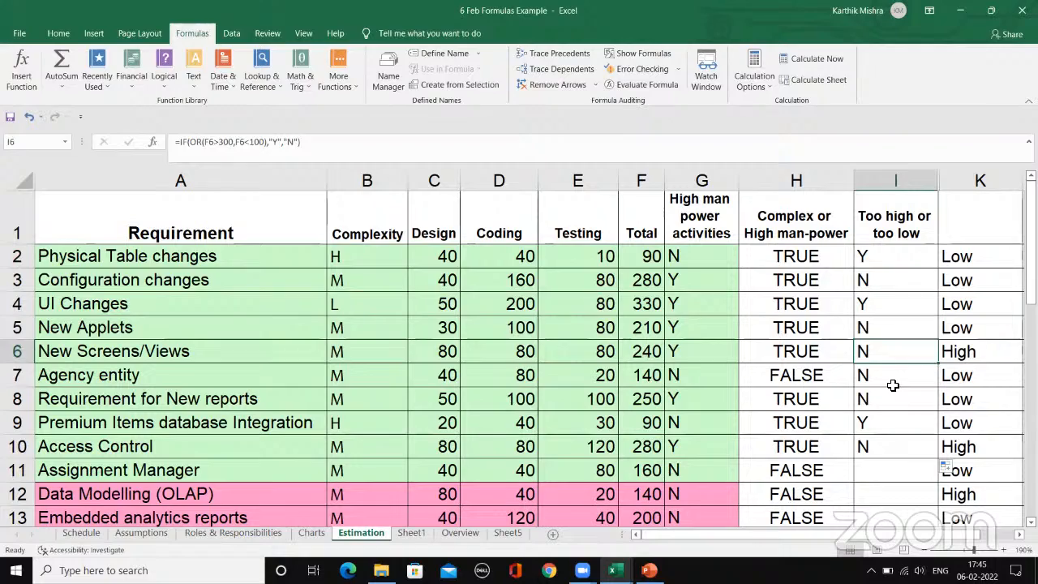
{"action": "left_click", "coordinate": [892, 385]}
{"action": "scroll", "coordinate": [902, 415], "scroll_direction": "down", "scroll_amount": 2}
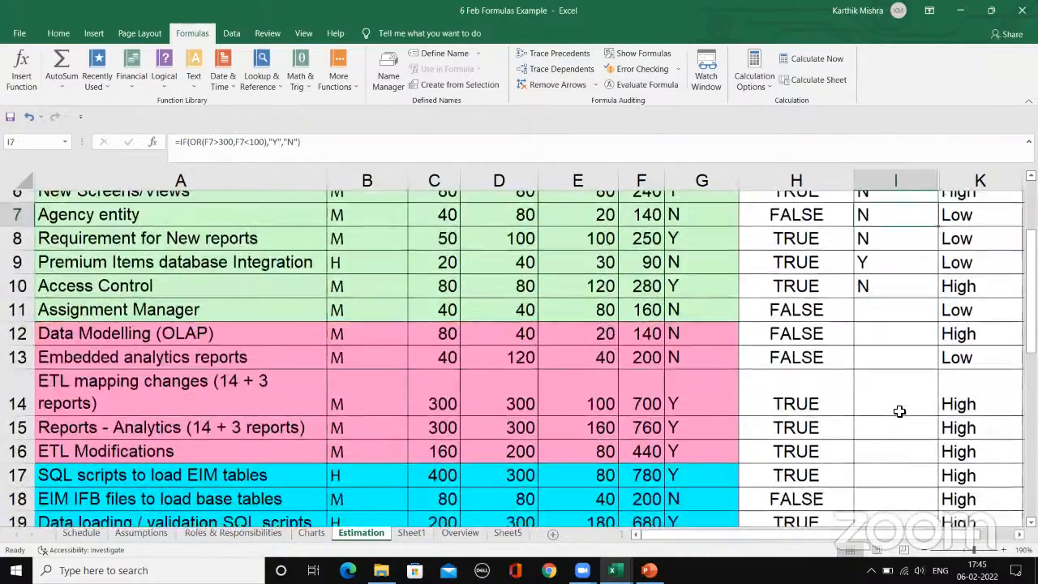
{"action": "scroll", "coordinate": [899, 411], "scroll_direction": "down", "scroll_amount": 1}
{"action": "scroll", "coordinate": [899, 411], "scroll_direction": "up", "scroll_amount": 3}
Step: Examine the nested IF(OR) formula in I2, including its Y and N results, against the Too high or too low heading
{"action": "left_click", "coordinate": [882, 260]}
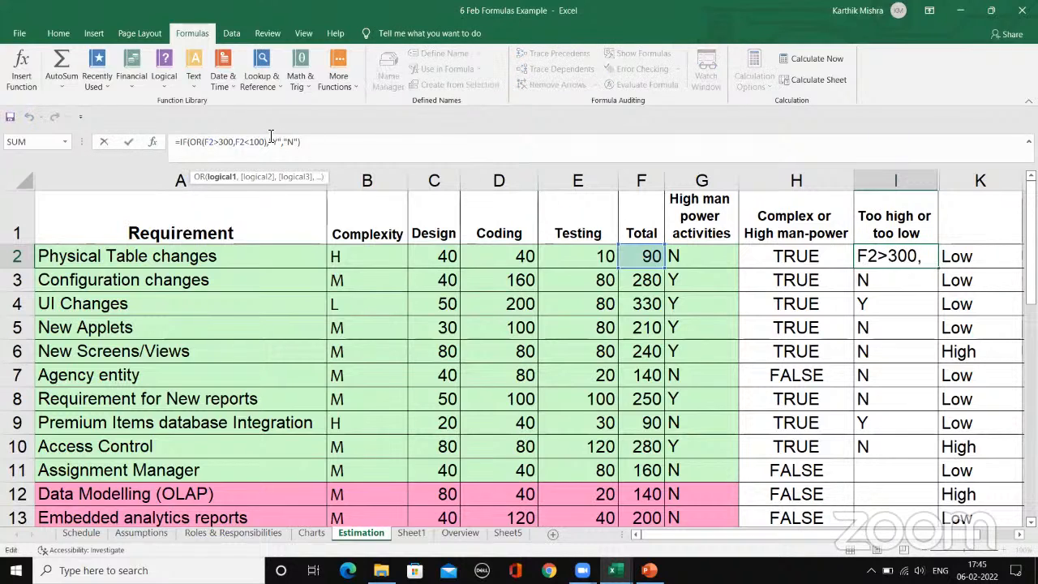
{"action": "left_click", "coordinate": [318, 148]}
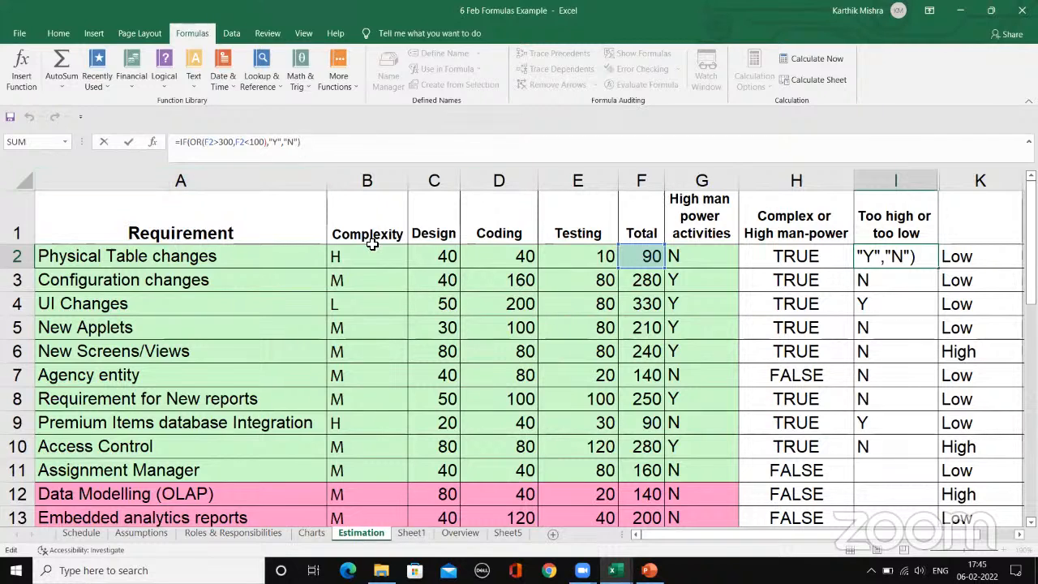
{"action": "left_click", "coordinate": [429, 259]}
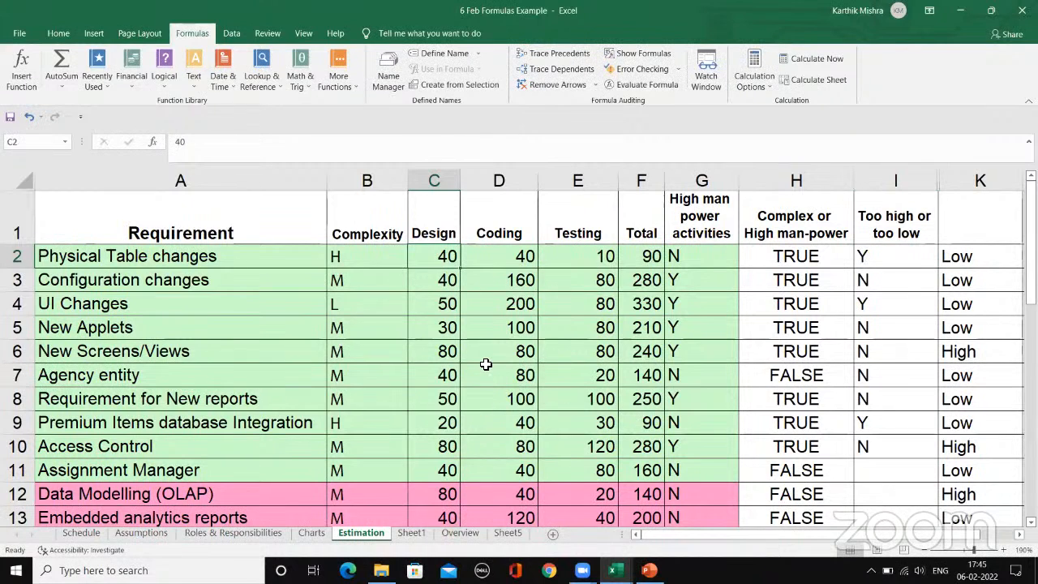
{"action": "left_click", "coordinate": [908, 255]}
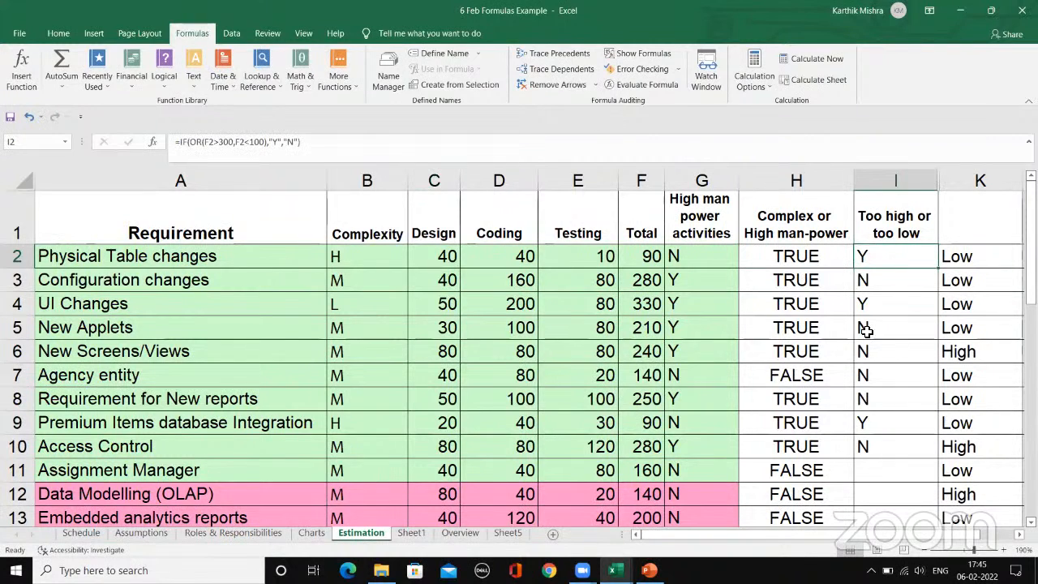
{"action": "left_click", "coordinate": [868, 281]}
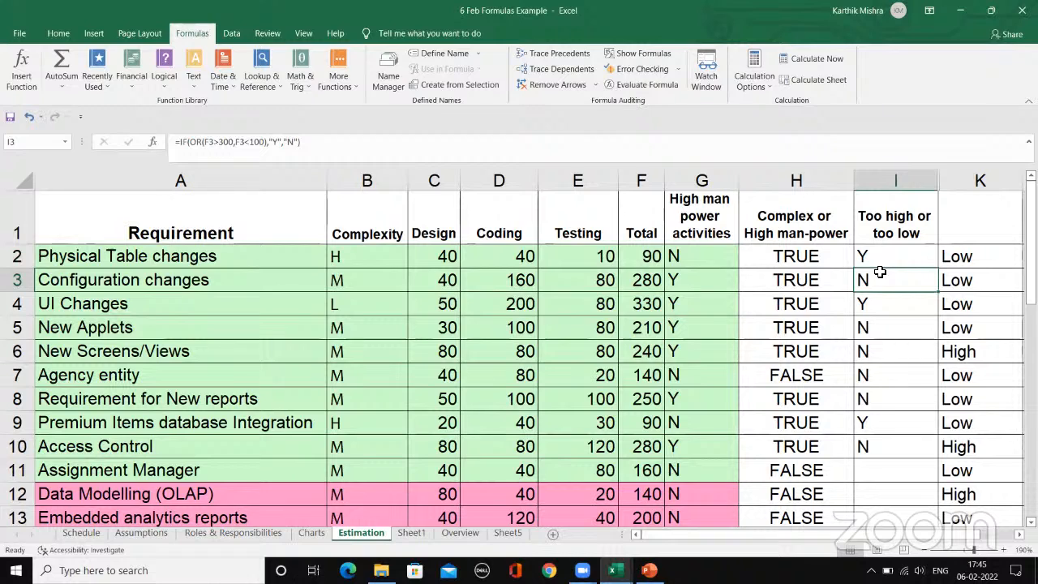
{"action": "left_click", "coordinate": [879, 231]}
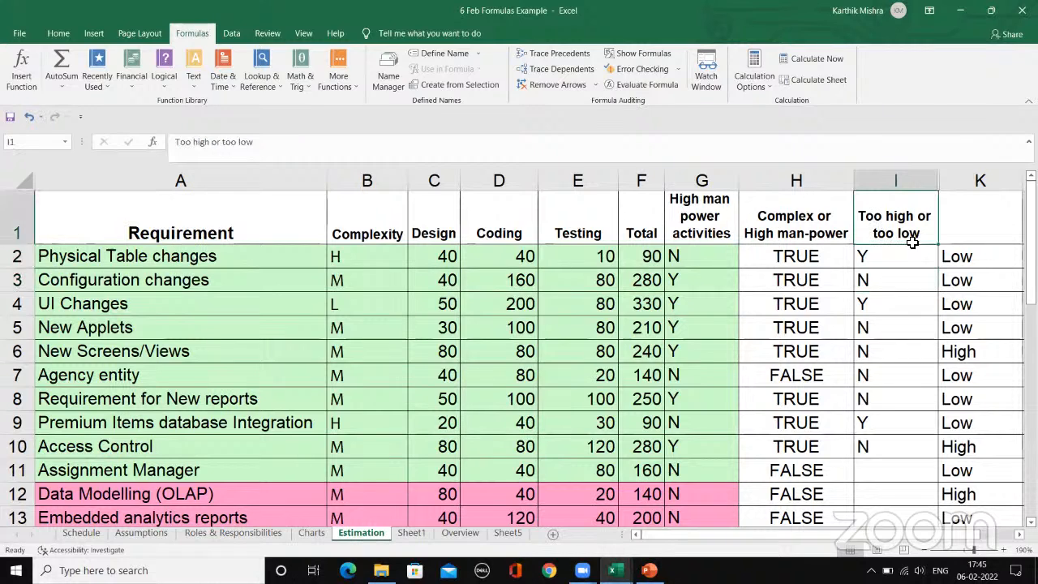
{"action": "left_click", "coordinate": [912, 251]}
Step: Compare the formulas in H2, I2 and K2 of the Physical Table changes row
{"action": "left_click", "coordinate": [973, 253]}
{"action": "scroll", "coordinate": [896, 541], "scroll_direction": "right", "scroll_amount": 1}
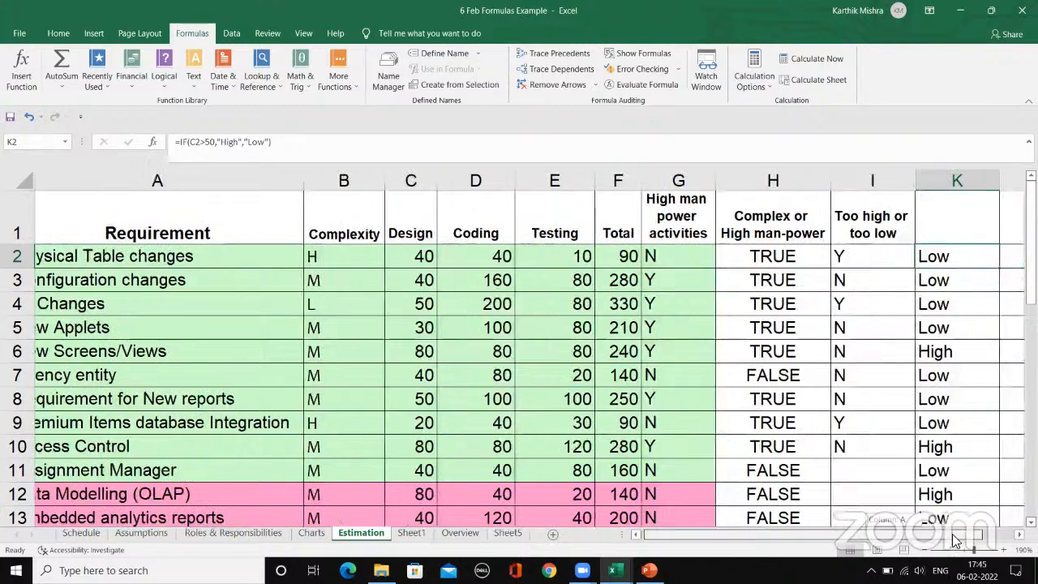
{"action": "left_click", "coordinate": [772, 256]}
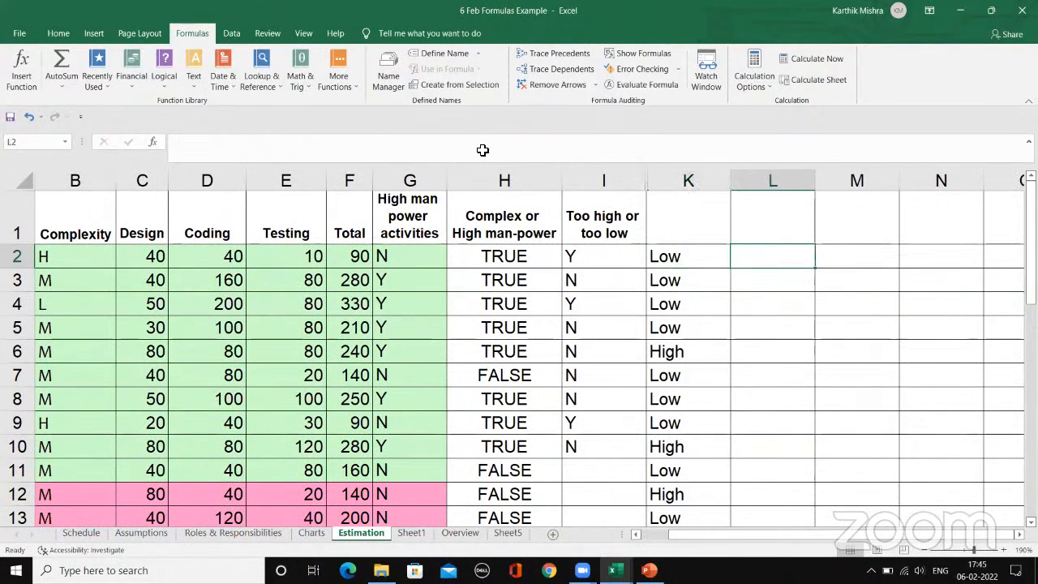
{"action": "left_click", "coordinate": [519, 254]}
{"action": "left_click", "coordinate": [600, 256]}
{"action": "left_click", "coordinate": [671, 261]}
Step: Browse the Logical functions and the available function categories in Insert Function for cell L2, leaving the cell empty
{"action": "left_click", "coordinate": [774, 253]}
{"action": "double_click", "coordinate": [754, 255]}
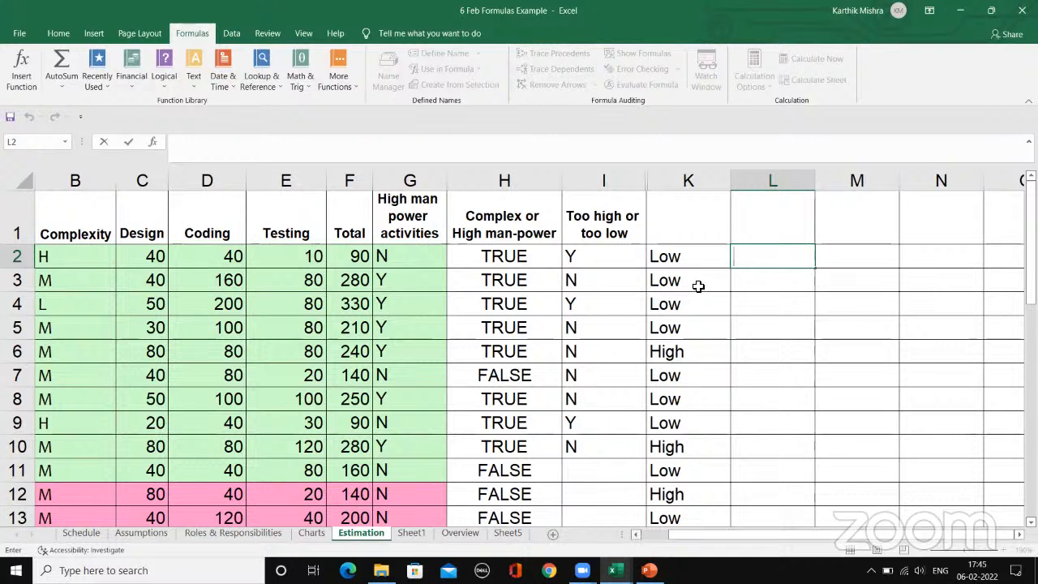
{"action": "type", "text": "="}
{"action": "left_click", "coordinate": [152, 142]}
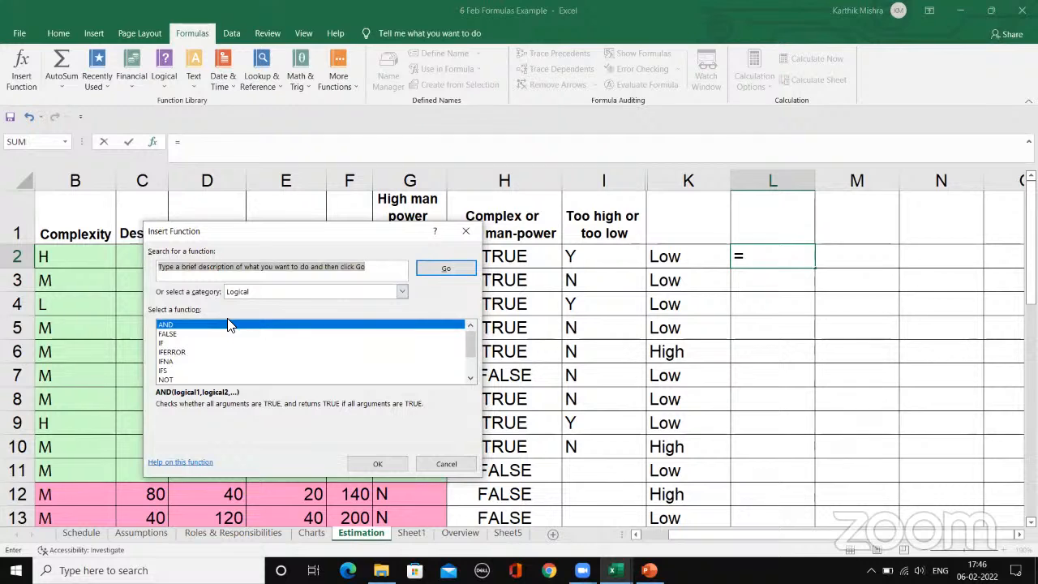
{"action": "left_click", "coordinate": [473, 363]}
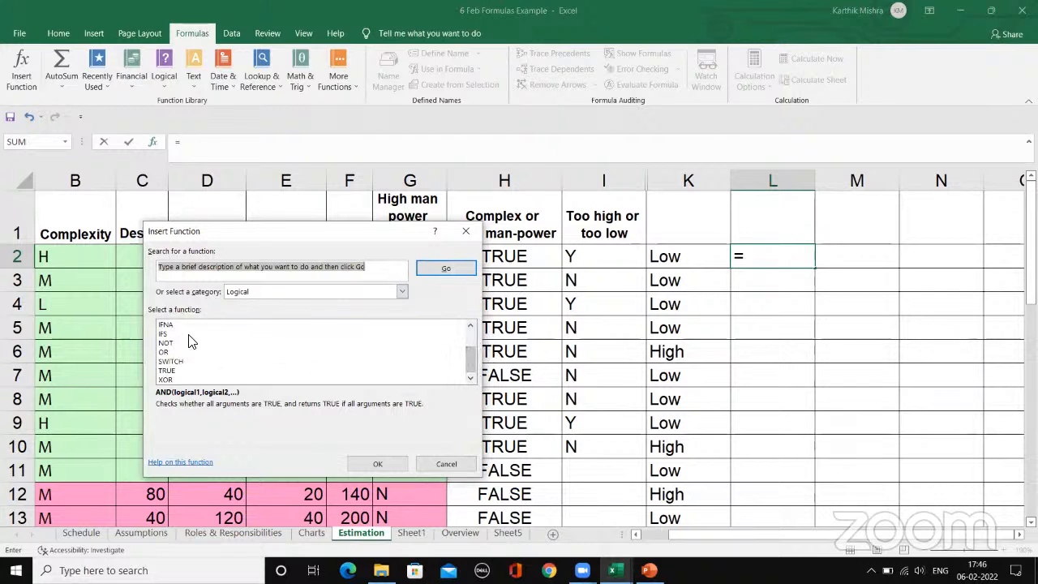
{"action": "left_click", "coordinate": [474, 334]}
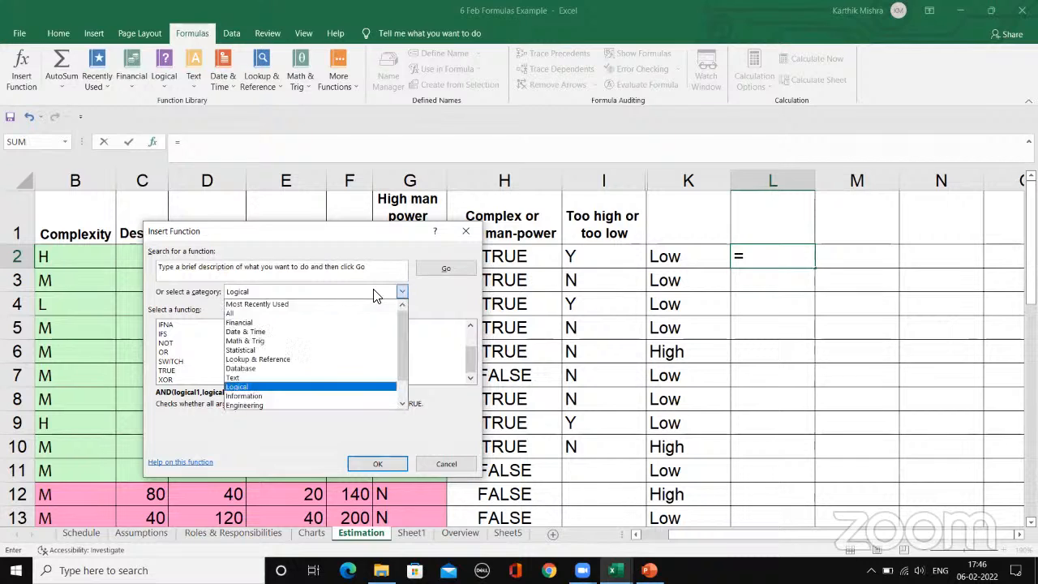
{"action": "left_click", "coordinate": [402, 291]}
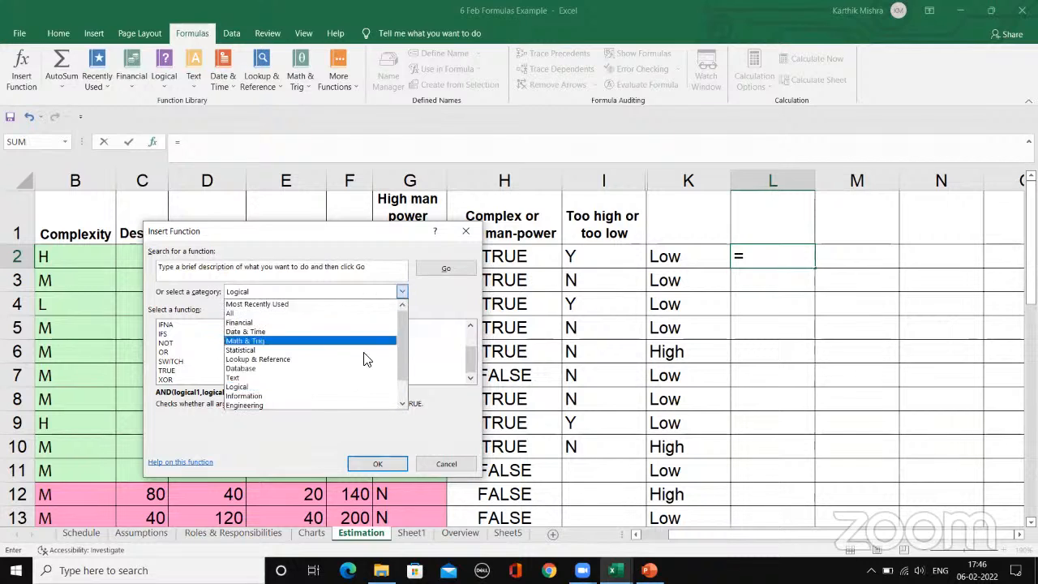
{"action": "left_click", "coordinate": [263, 288]}
{"action": "left_click", "coordinate": [389, 293]}
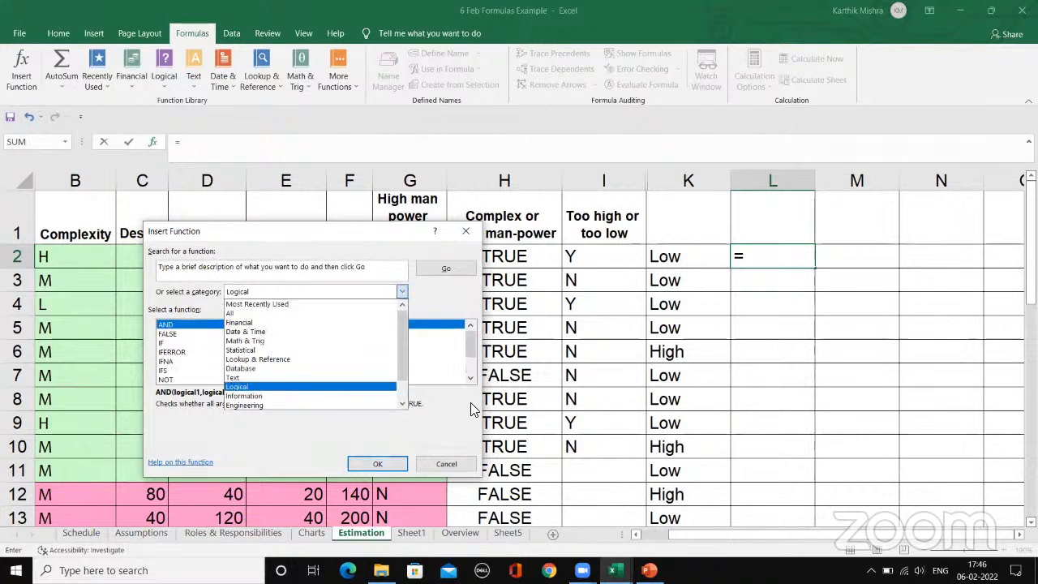
{"action": "left_click", "coordinate": [451, 463]}
{"action": "left_click", "coordinate": [451, 463]}
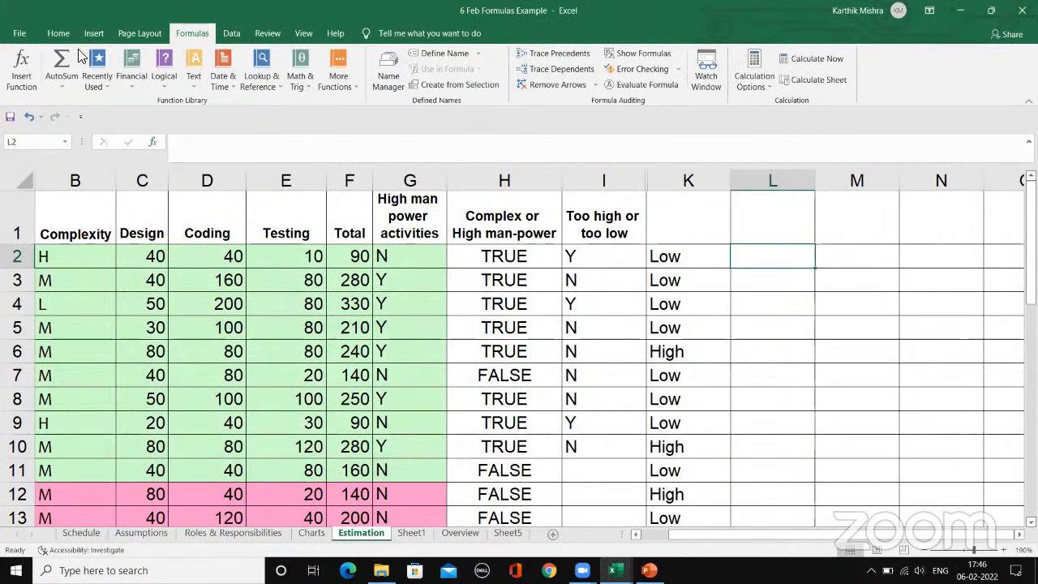
Step: Browse the Text functions in the function library and in Insert Function without adding any to L2
{"action": "left_click", "coordinate": [187, 79]}
{"action": "left_click", "coordinate": [349, 99]}
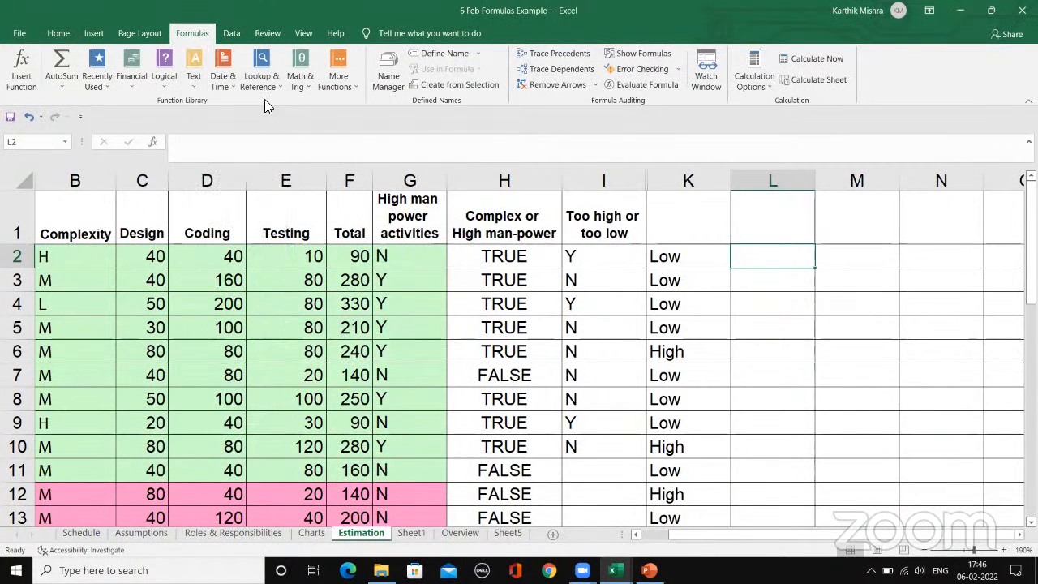
{"action": "left_click", "coordinate": [154, 143]}
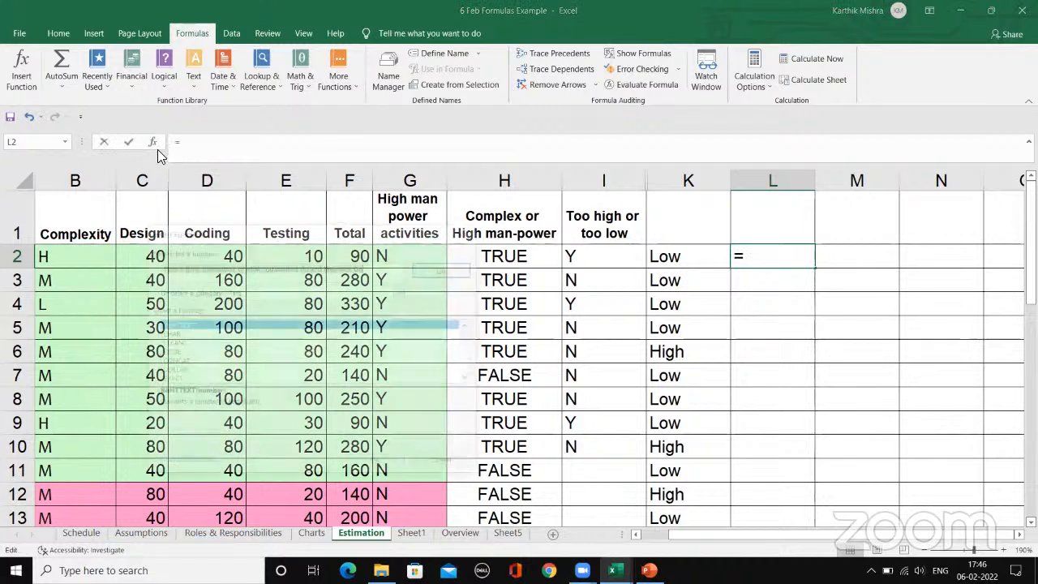
{"action": "mouse_move", "coordinate": [467, 342]}
{"action": "left_mouse_down"}
{"action": "mouse_move", "coordinate": [468, 370]}
{"action": "mouse_move", "coordinate": [469, 326]}
{"action": "left_mouse_up"}
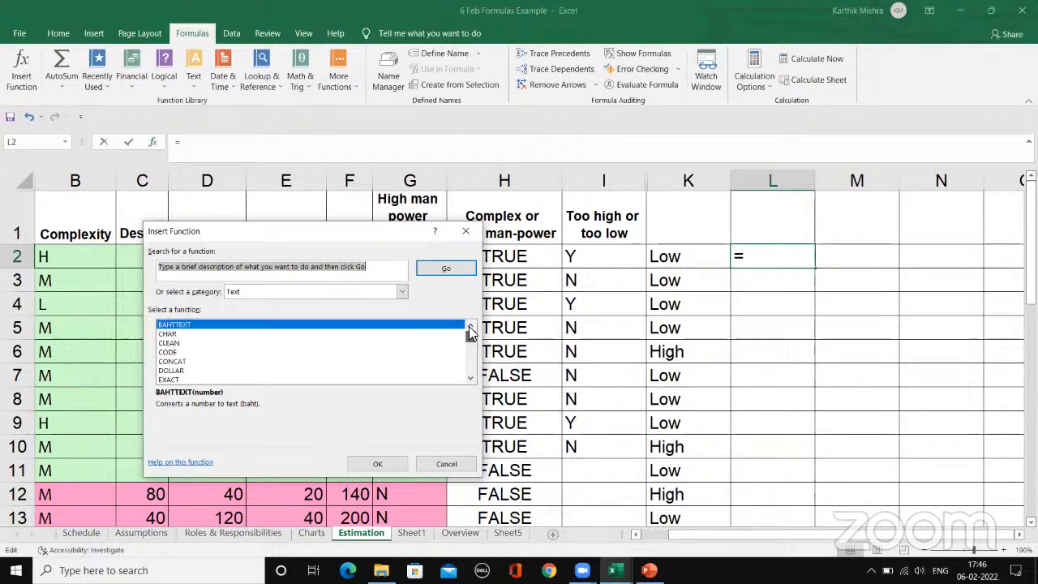
{"action": "left_click", "coordinate": [444, 464]}
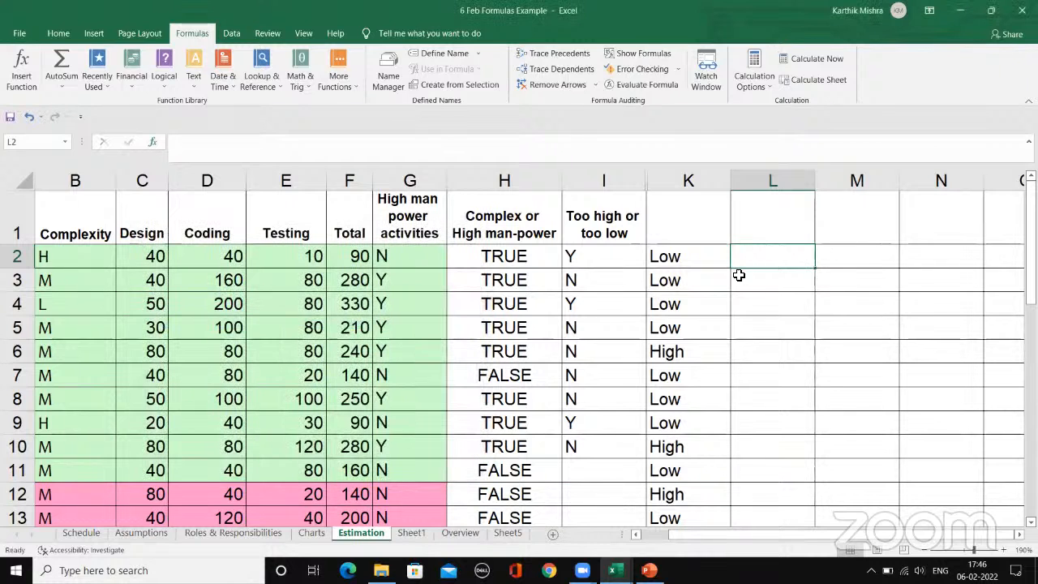
Step: Review the Estimation sheet down to the Sub Totals and No. of man weeks rows
{"action": "left_click", "coordinate": [782, 285]}
{"action": "left_click", "coordinate": [766, 323]}
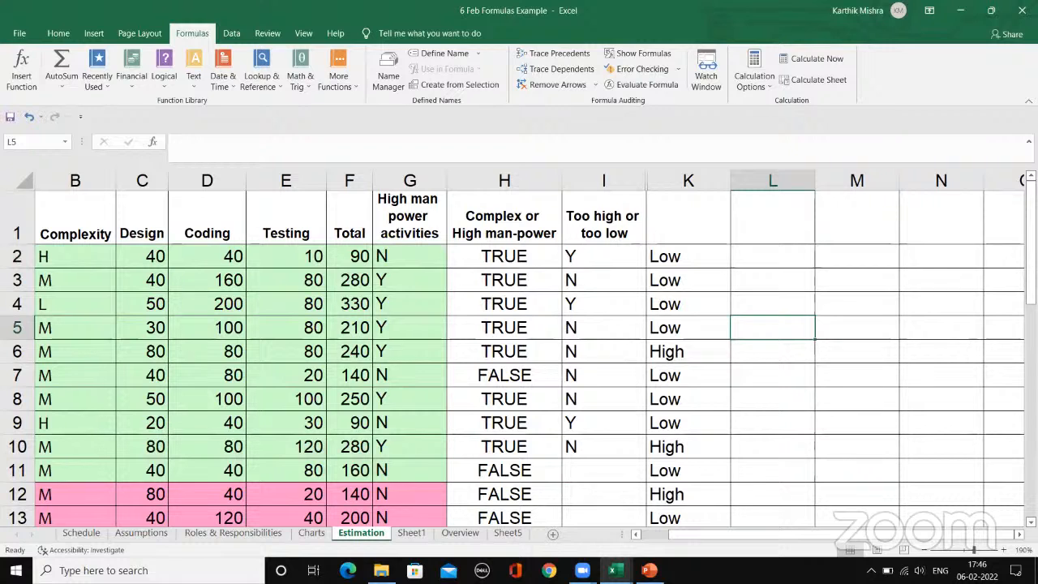
{"action": "left_click", "coordinate": [653, 534]}
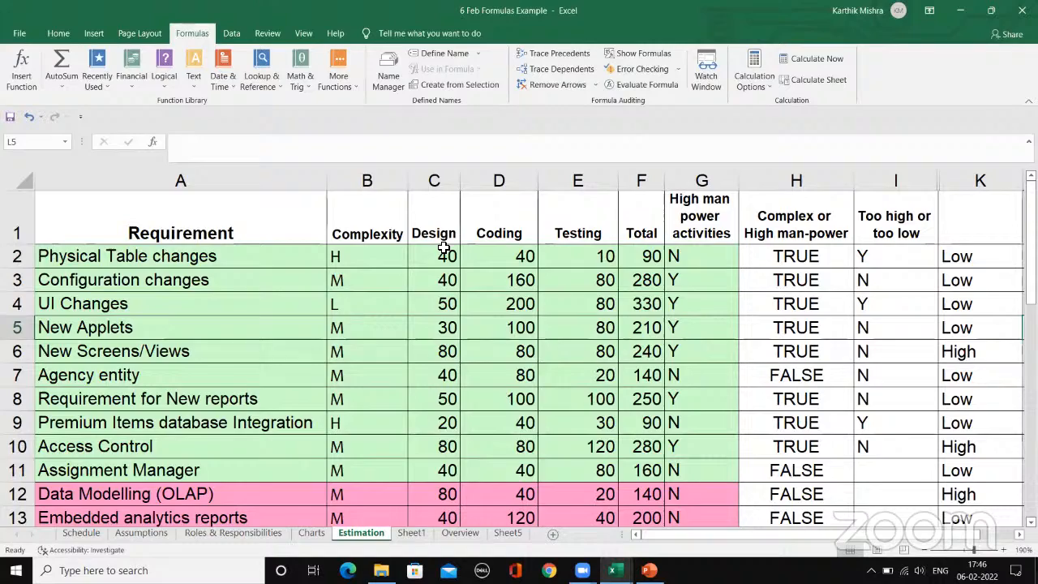
{"action": "scroll", "coordinate": [443, 248], "scroll_direction": "down", "scroll_amount": 9}
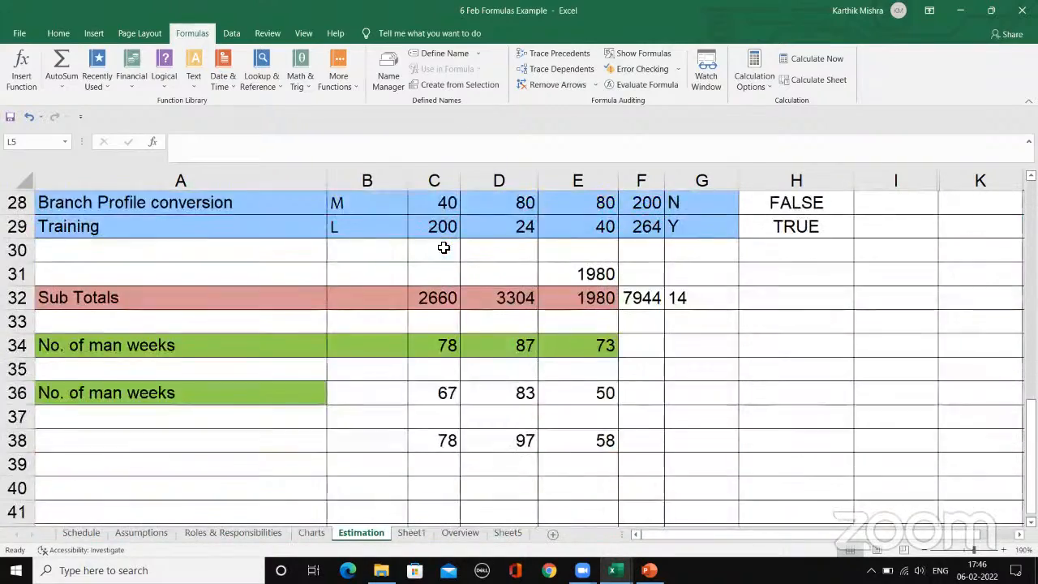
{"action": "scroll", "coordinate": [444, 247], "scroll_direction": "down", "scroll_amount": 1}
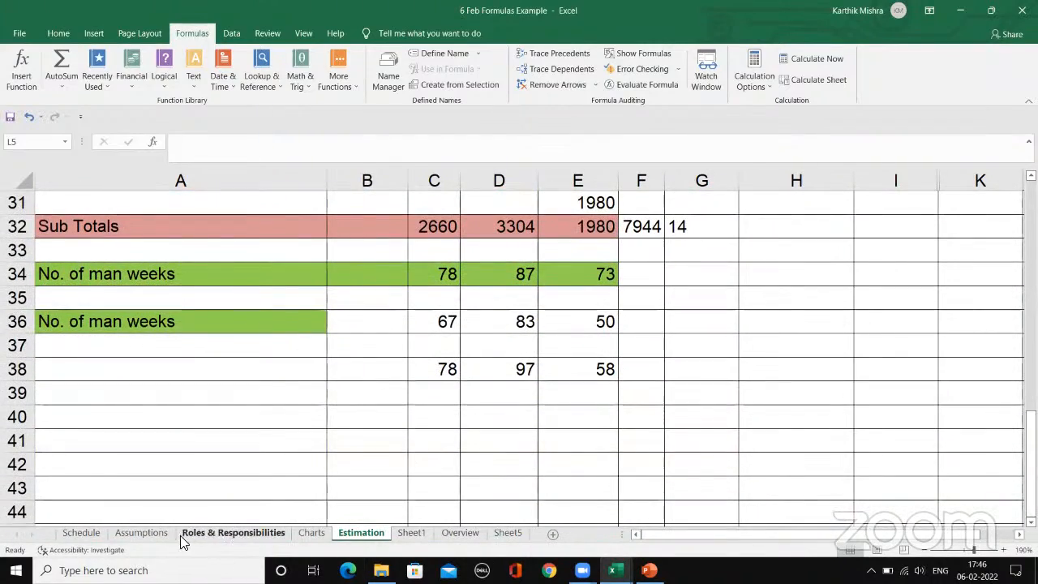
Step: Look over Sheet1 and the Overview sheet, checking the formulas for Total Design hours and Total High Complexity Tasks
{"action": "left_click", "coordinate": [411, 533]}
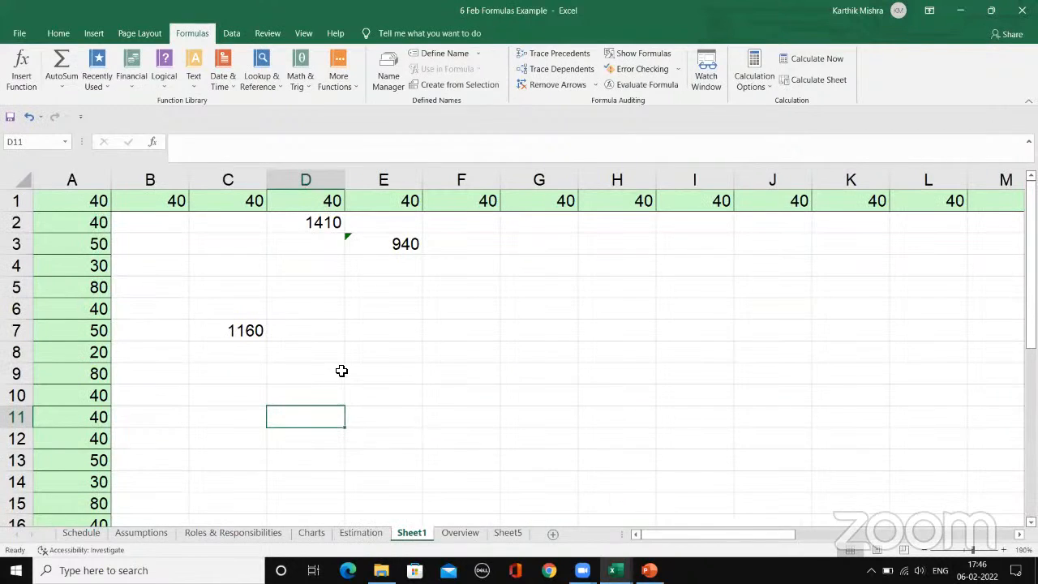
{"action": "left_click", "coordinate": [462, 534]}
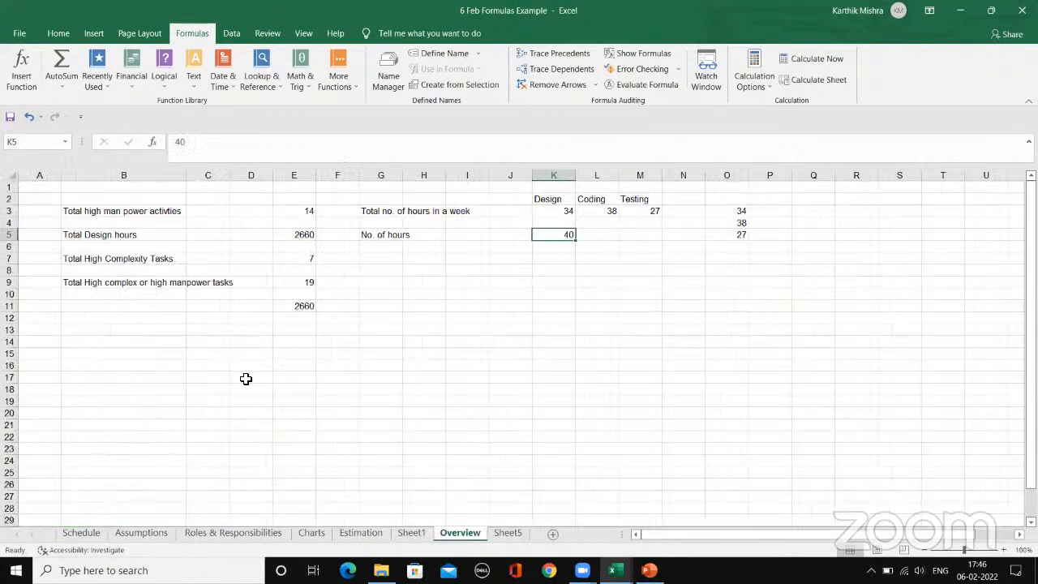
{"action": "left_click", "coordinate": [284, 233]}
{"action": "left_click", "coordinate": [286, 246]}
{"action": "left_click", "coordinate": [289, 259]}
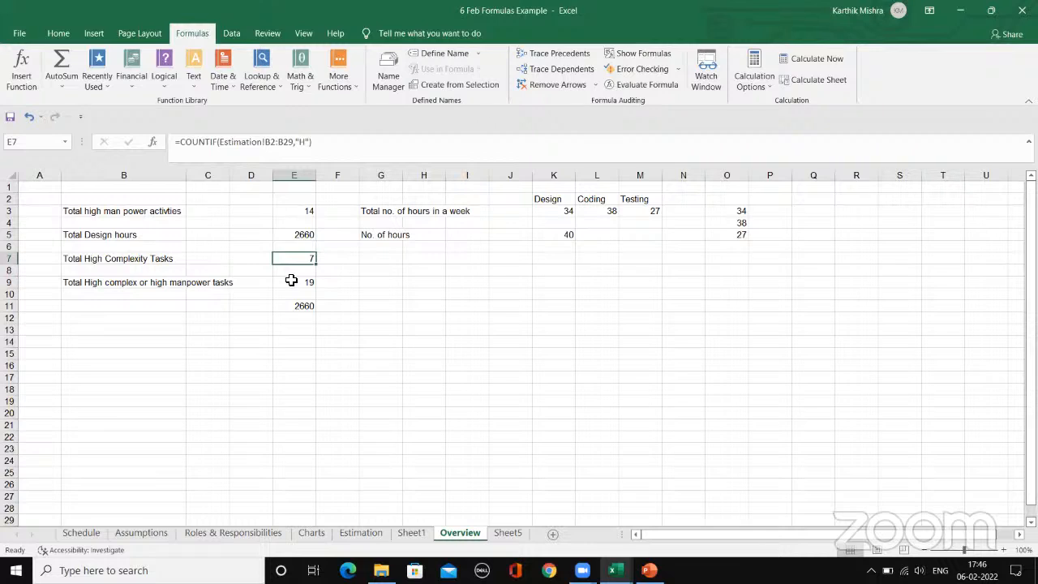
{"action": "left_click", "coordinate": [357, 262]}
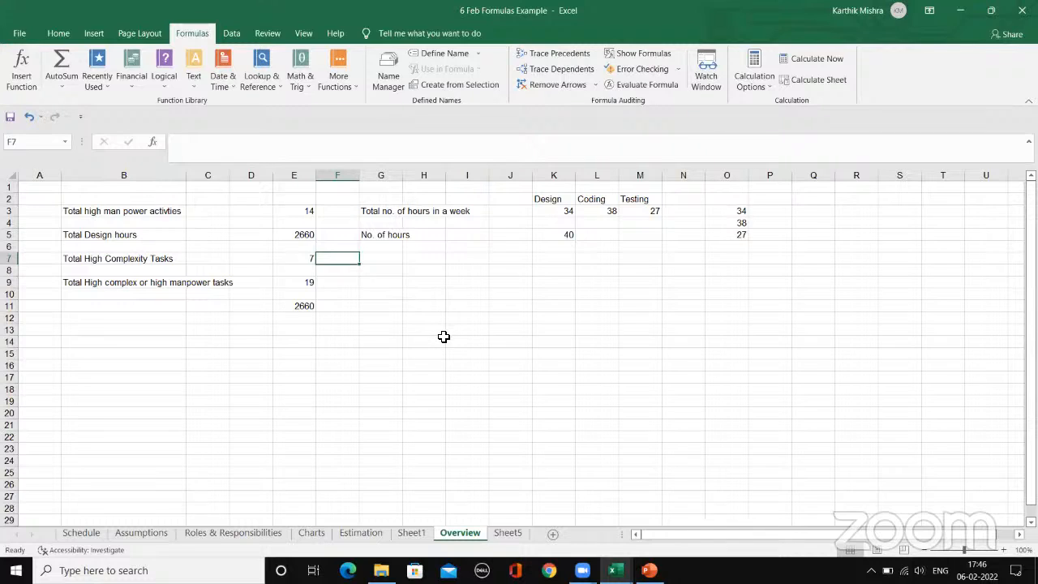
Step: Switch to the 6 Feb Charts Example workbook and select an empty cell below the Covid Data table
{"action": "mouse_move", "coordinate": [615, 570]}
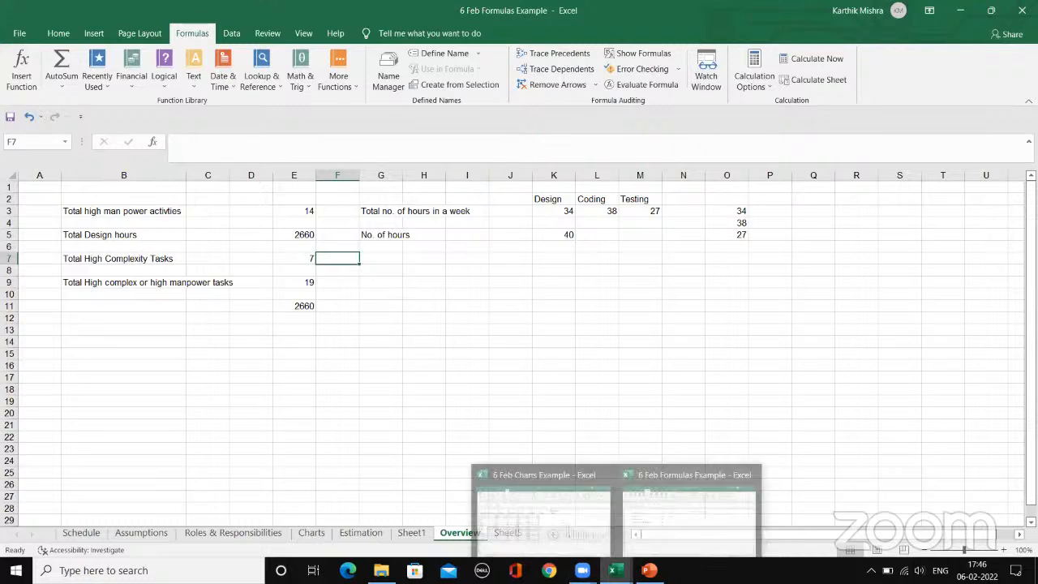
{"action": "left_click", "coordinate": [555, 529]}
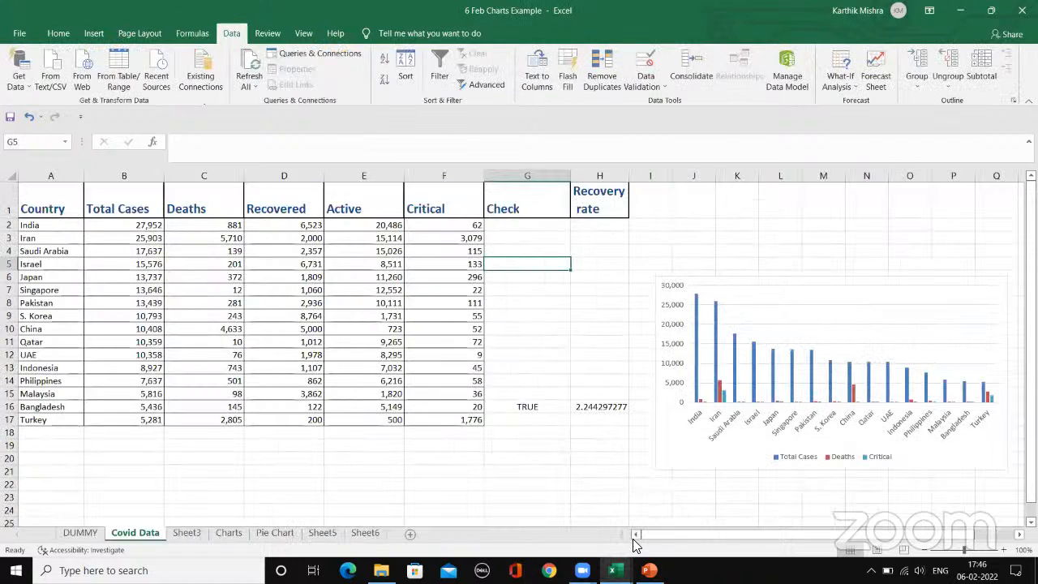
{"action": "left_click", "coordinate": [308, 482]}
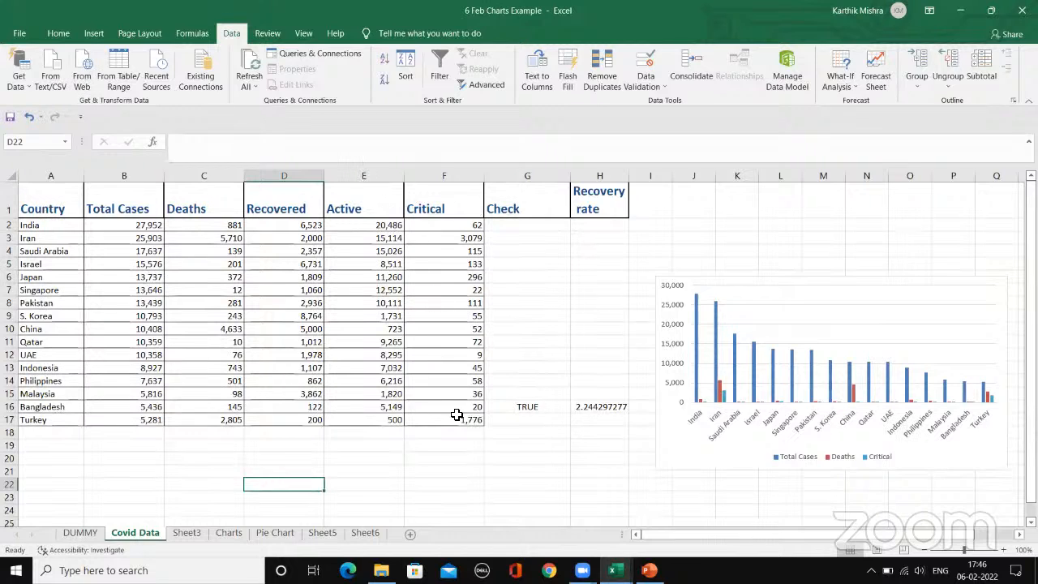
{"action": "left_click", "coordinate": [422, 459]}
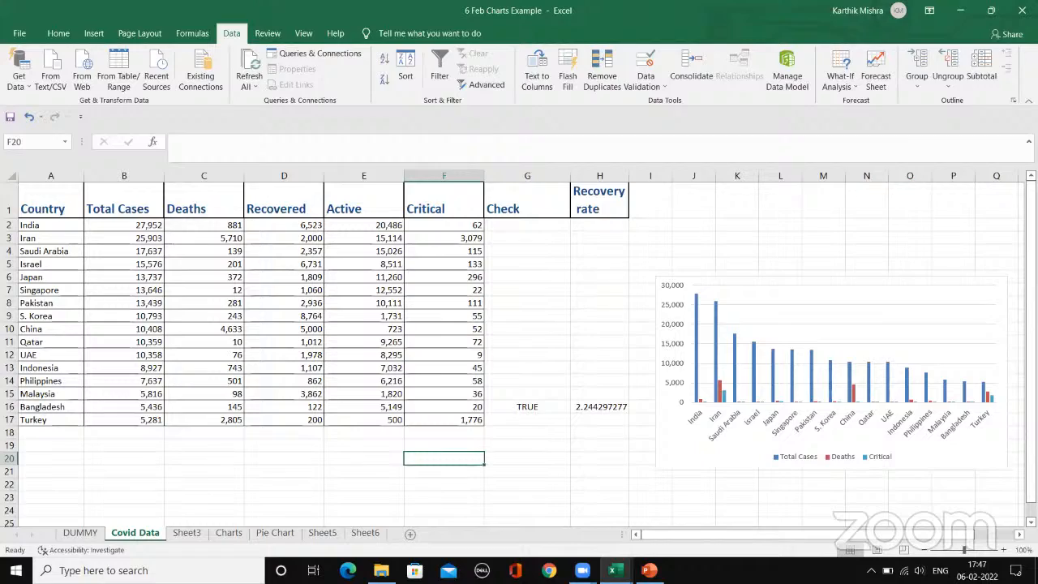
Step: Examine the Covid Data table's column headings from Country to Critical and its country rows down to Turkey
{"action": "left_click", "coordinate": [1003, 550]}
{"action": "left_click", "coordinate": [1003, 549]}
{"action": "left_click", "coordinate": [1003, 549]}
{"action": "left_click", "coordinate": [1003, 550]}
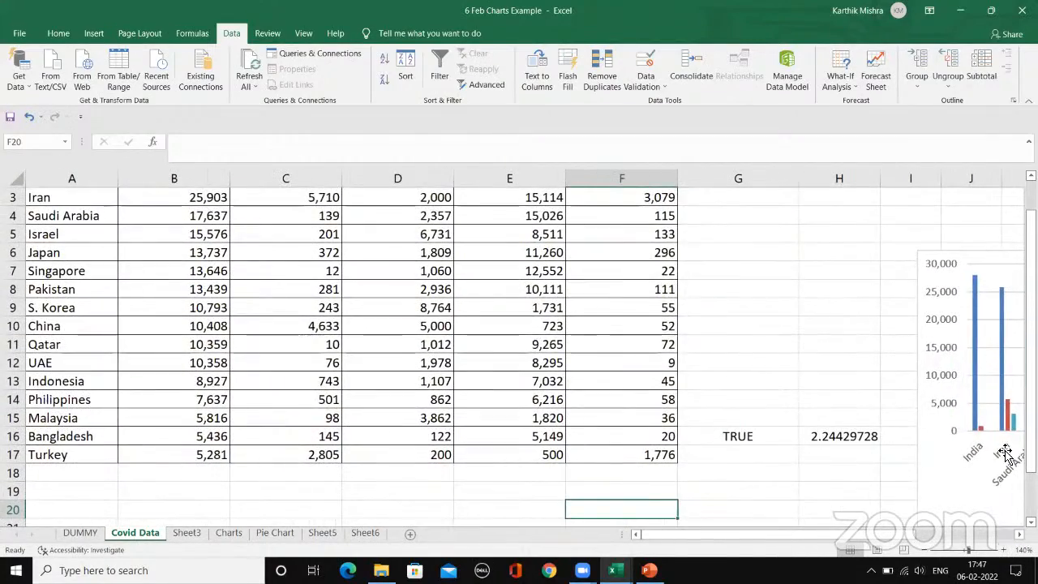
{"action": "scroll", "coordinate": [892, 495], "scroll_direction": "up", "scroll_amount": 1}
{"action": "left_click", "coordinate": [73, 246]}
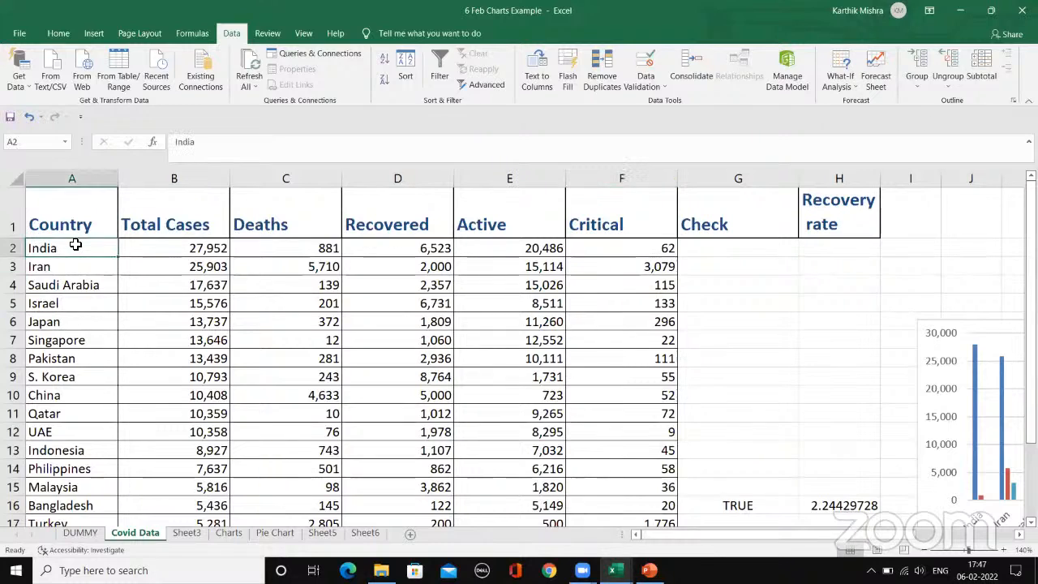
{"action": "left_click", "coordinate": [174, 226]}
{"action": "left_click", "coordinate": [309, 231]}
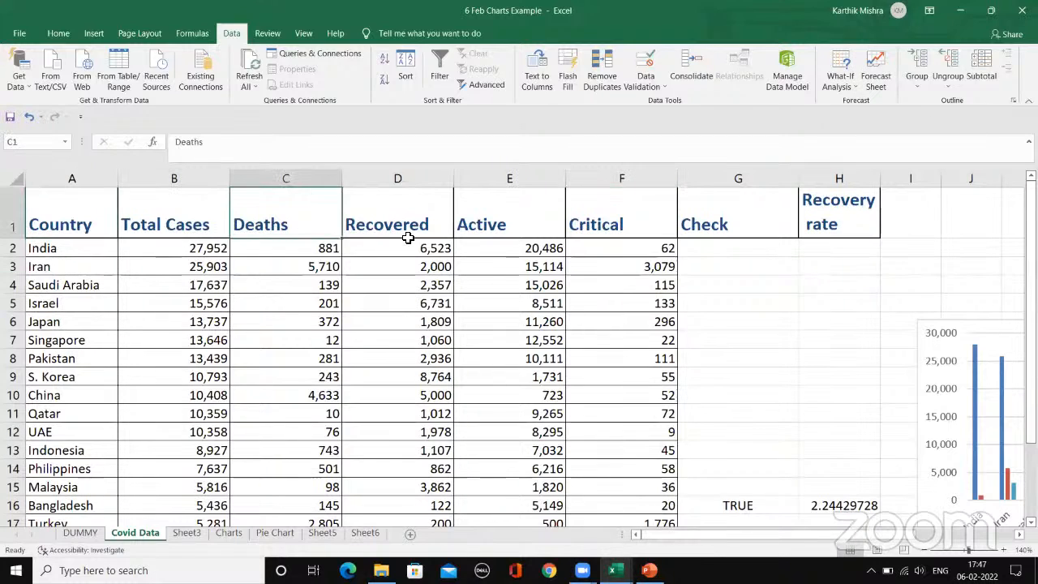
{"action": "left_click", "coordinate": [381, 233]}
{"action": "left_click", "coordinate": [535, 222]}
{"action": "left_click", "coordinate": [643, 221]}
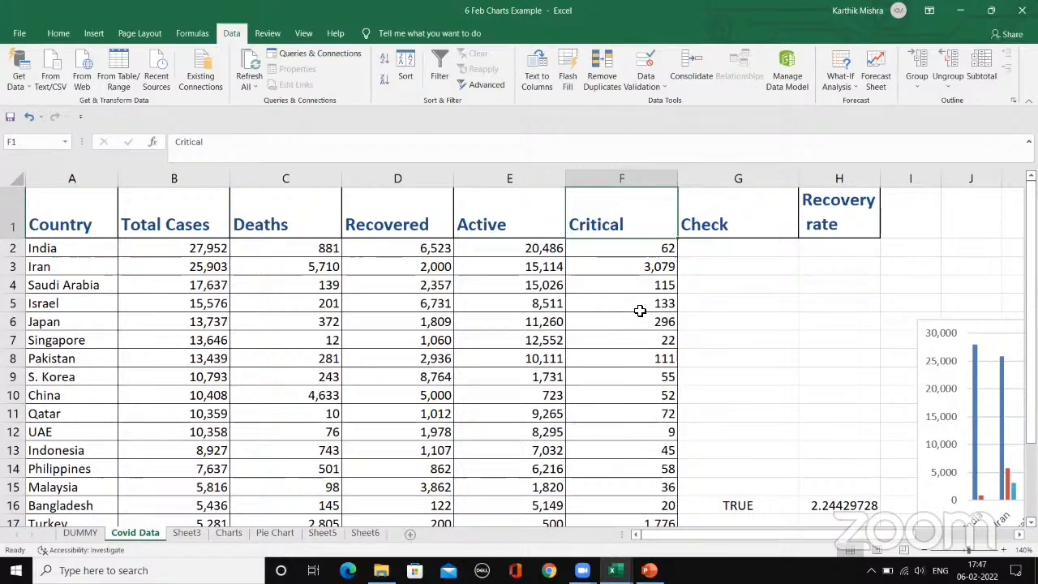
{"action": "scroll", "coordinate": [640, 310], "scroll_direction": "down", "scroll_amount": 1}
{"action": "scroll", "coordinate": [639, 310], "scroll_direction": "up", "scroll_amount": 1}
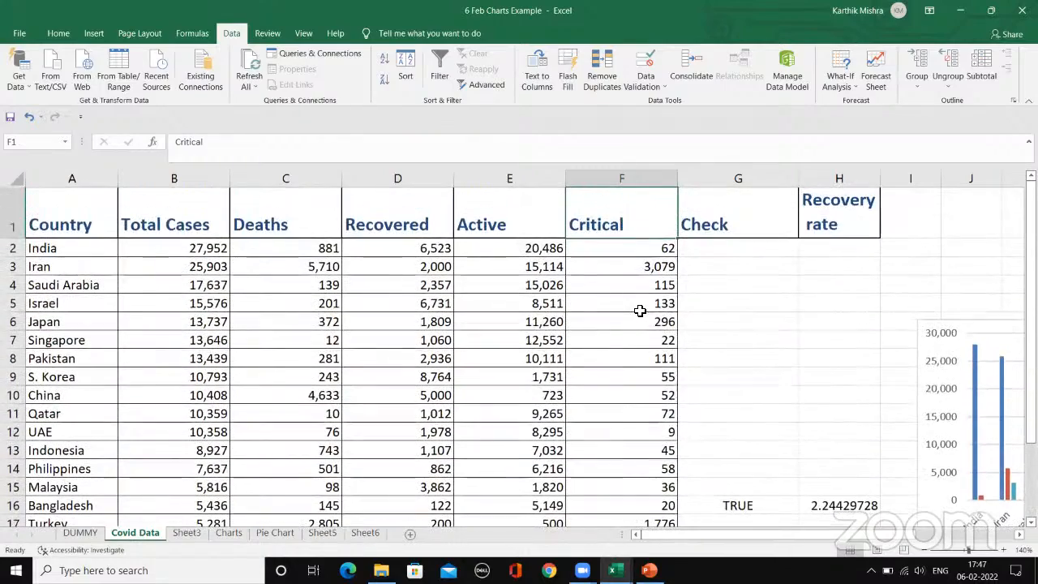
{"action": "scroll", "coordinate": [639, 311], "scroll_direction": "down", "scroll_amount": 1}
{"action": "scroll", "coordinate": [637, 306], "scroll_direction": "up", "scroll_amount": 1}
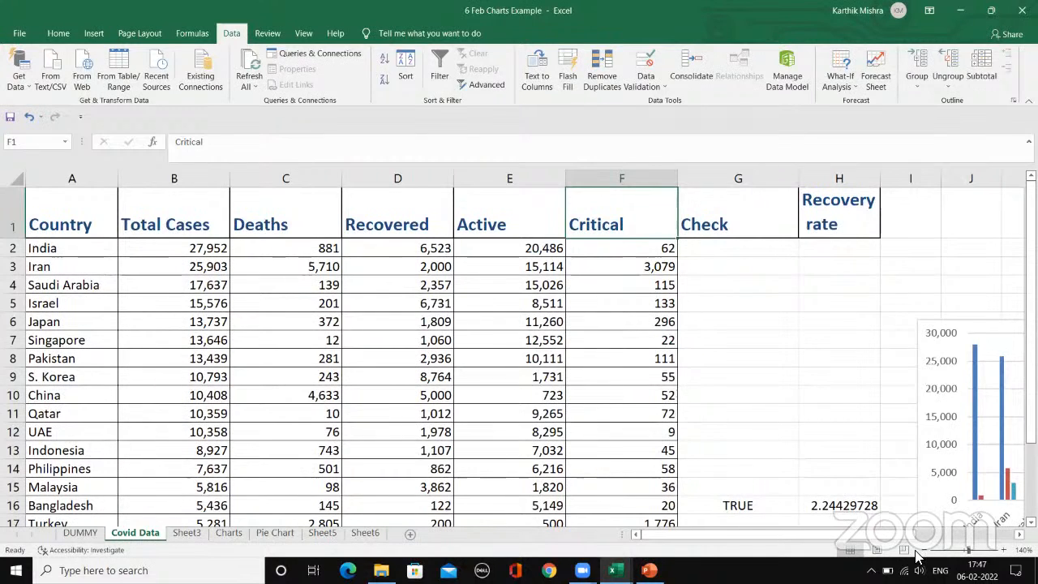
{"action": "left_click", "coordinate": [922, 552]}
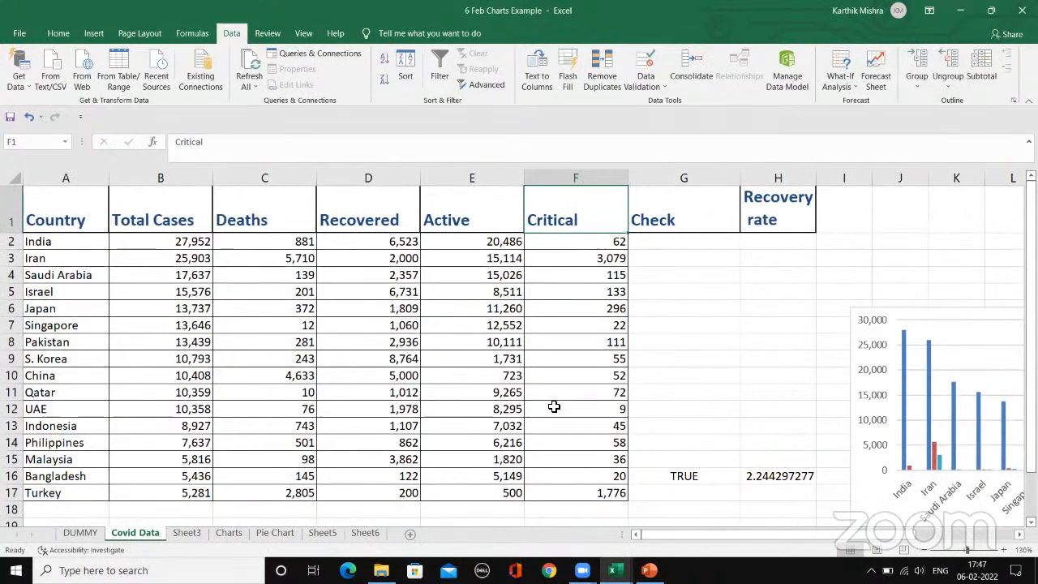
{"action": "scroll", "coordinate": [560, 380], "scroll_direction": "down", "scroll_amount": 1}
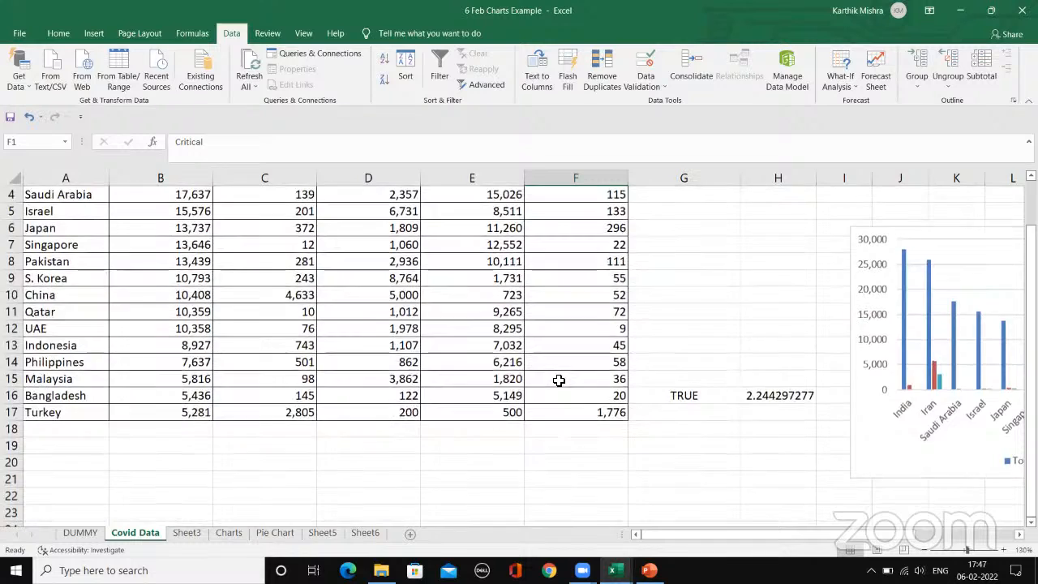
{"action": "scroll", "coordinate": [561, 380], "scroll_direction": "up", "scroll_amount": 1}
Step: Select the Covid table A1:F17 and look over the available chart types without inserting one
{"action": "left_click_drag", "start_coordinate": [78, 208], "coordinate": [577, 495]}
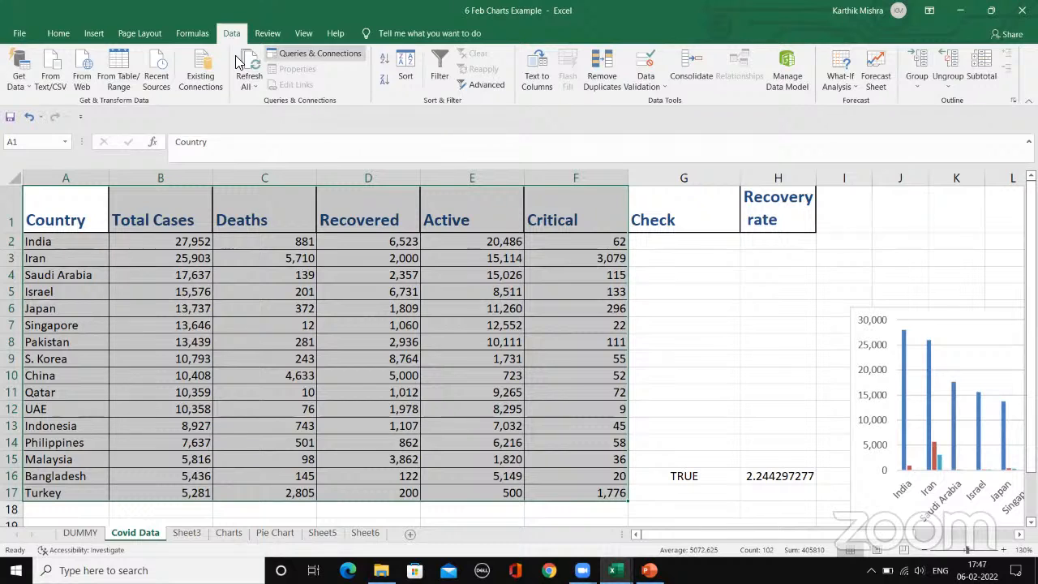
{"action": "left_click", "coordinate": [268, 33]}
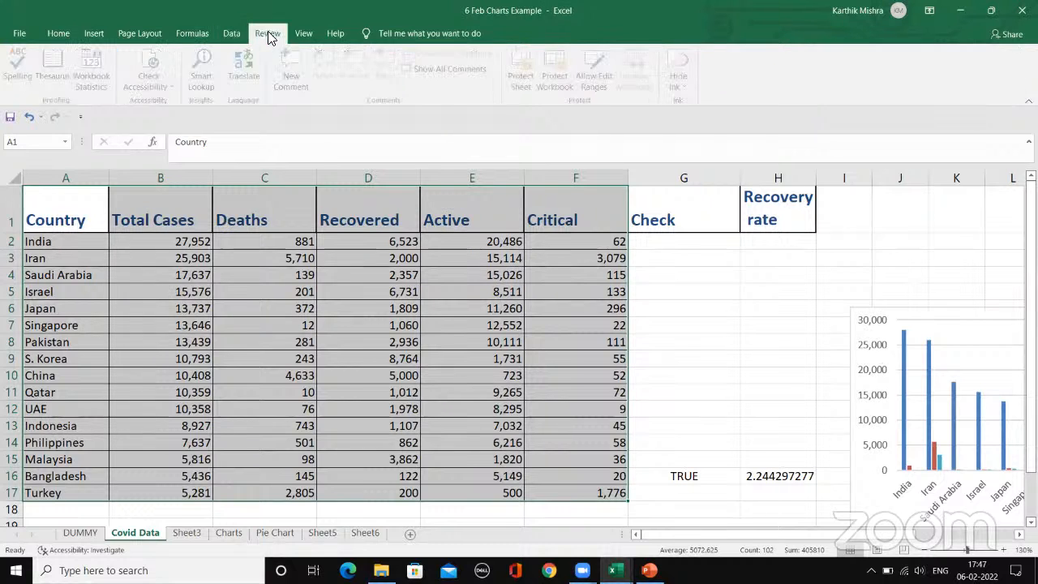
{"action": "left_click", "coordinate": [192, 35]}
{"action": "left_click", "coordinate": [94, 33]}
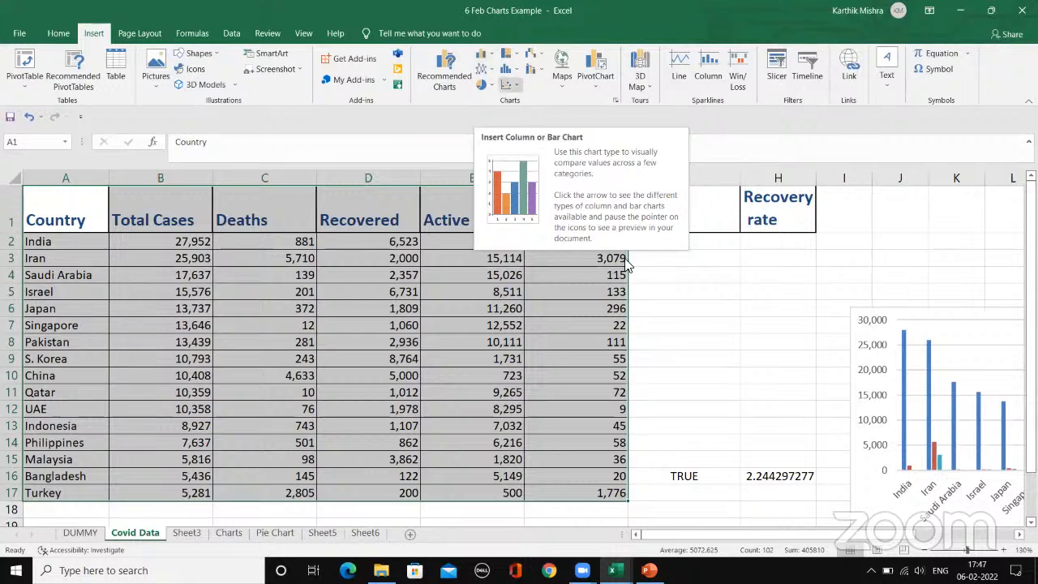
{"action": "left_click_drag", "start_coordinate": [767, 539], "coordinate": [605, 535]}
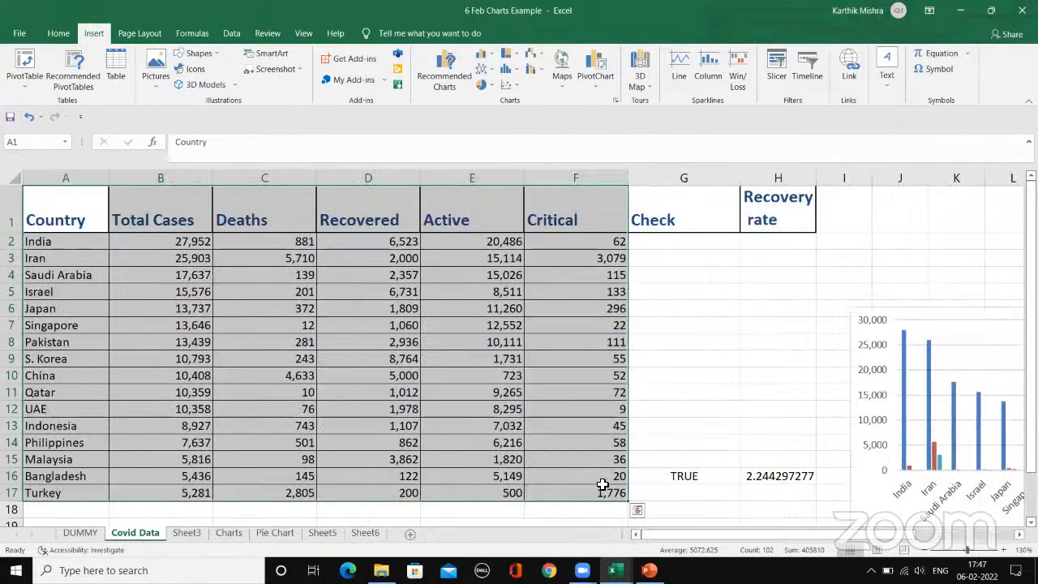
{"action": "left_click", "coordinate": [681, 308]}
{"action": "mouse_move", "coordinate": [95, 204]}
{"action": "left_mouse_down"}
{"action": "mouse_move", "coordinate": [397, 227]}
{"action": "mouse_move", "coordinate": [620, 447]}
{"action": "mouse_move", "coordinate": [619, 493]}
{"action": "left_mouse_up"}
{"action": "left_click", "coordinate": [724, 311]}
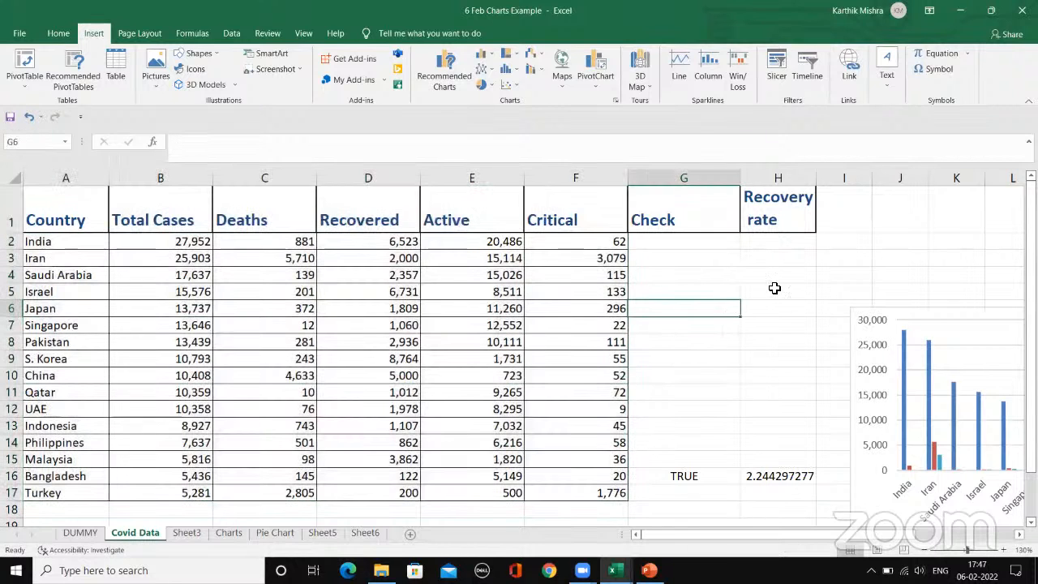
Step: Add a new blank worksheet after Sheet6 and select its cell B2
{"action": "left_click", "coordinate": [366, 532]}
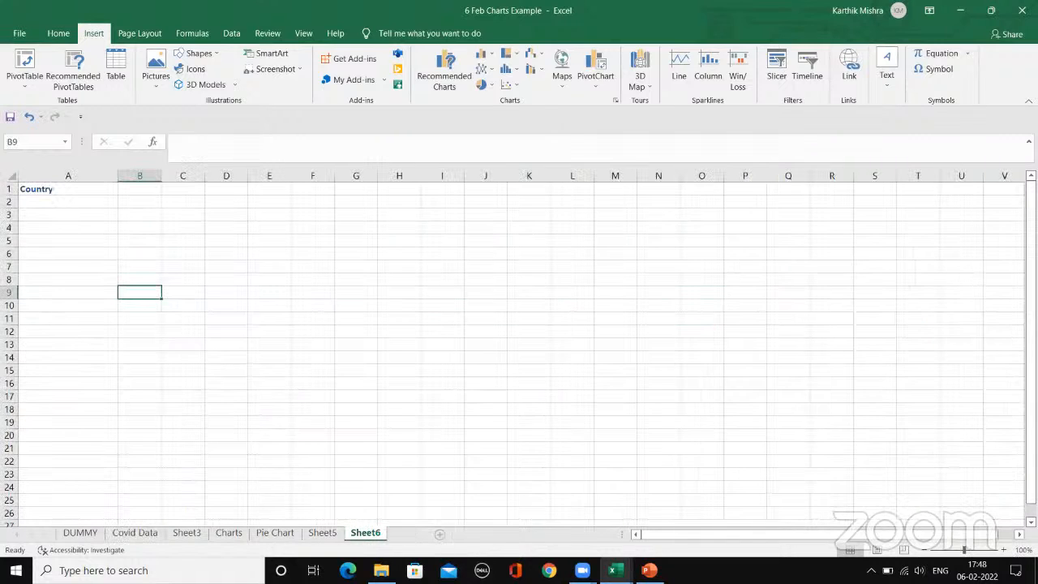
{"action": "left_click", "coordinate": [410, 533]}
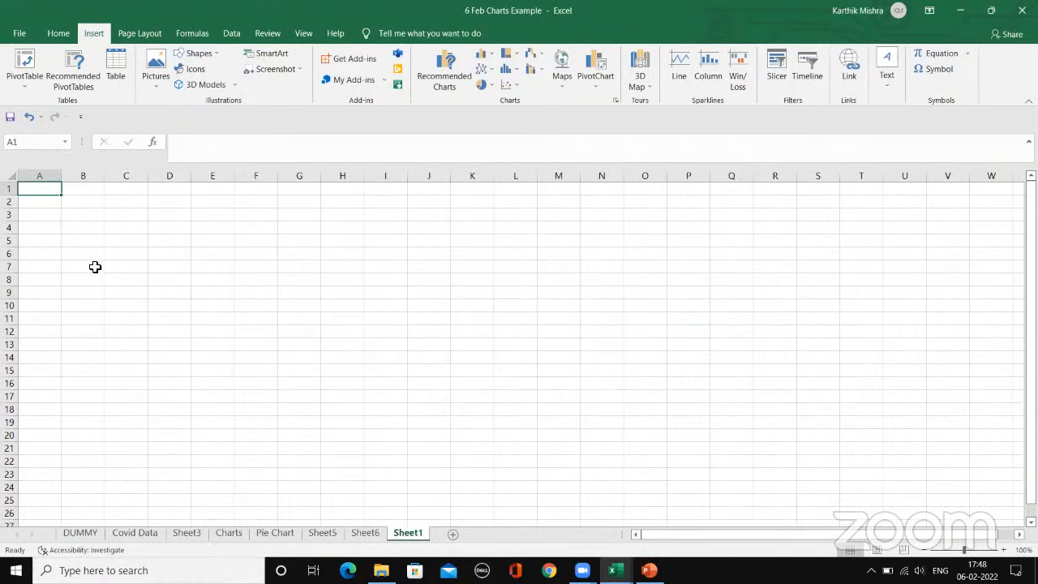
{"action": "left_click", "coordinate": [89, 203]}
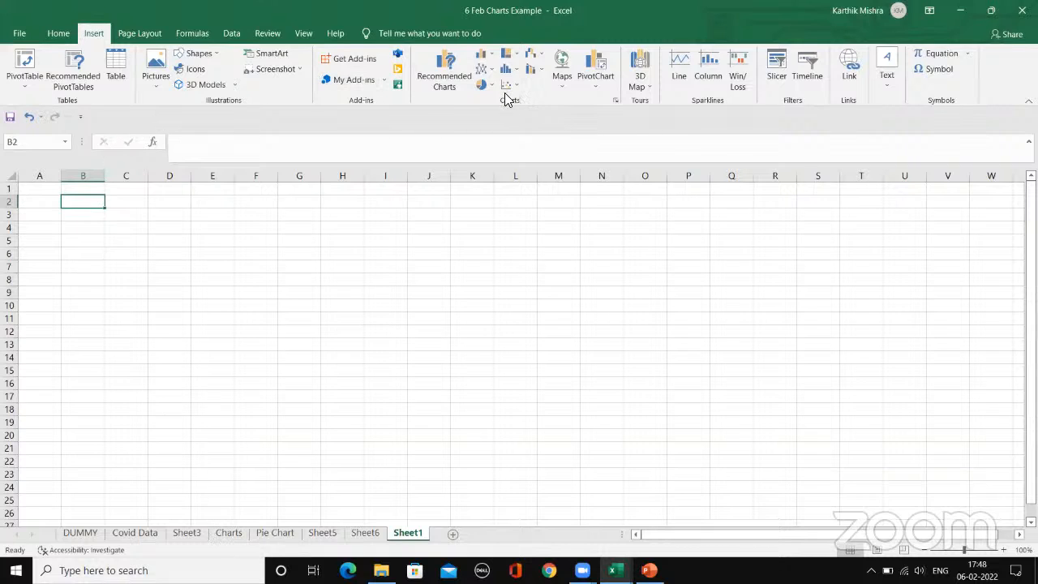
Step: Insert an empty 2-D clustered column chart on the blank sheet and delete it again
{"action": "left_click", "coordinate": [481, 54]}
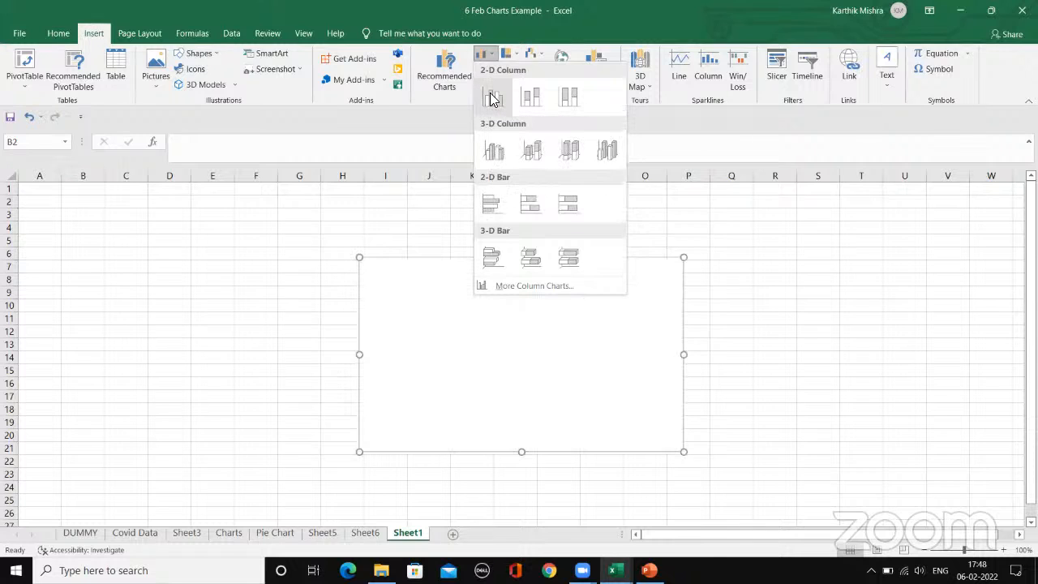
{"action": "left_click", "coordinate": [491, 98]}
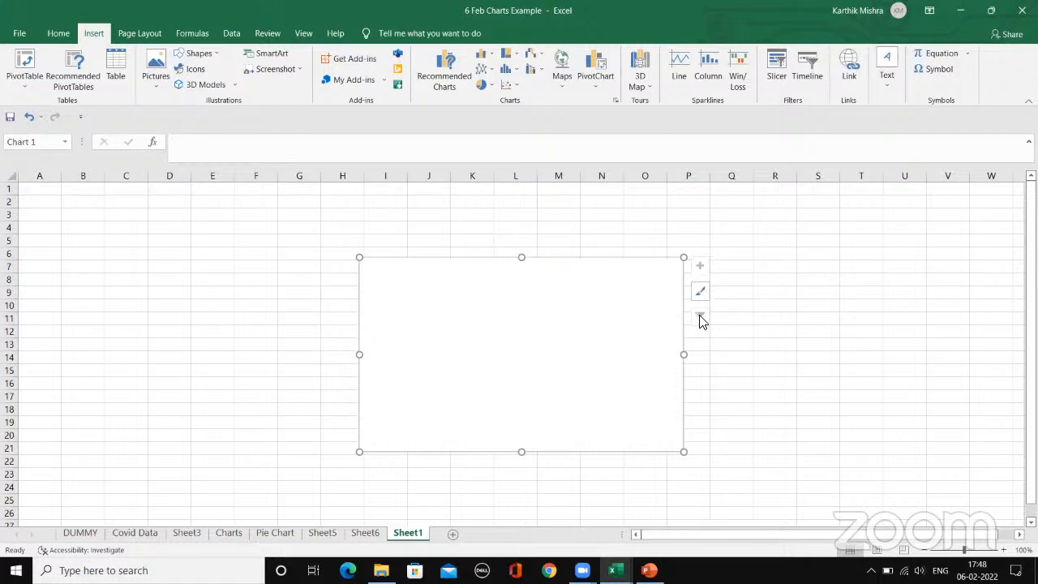
{"action": "left_click", "coordinate": [600, 292]}
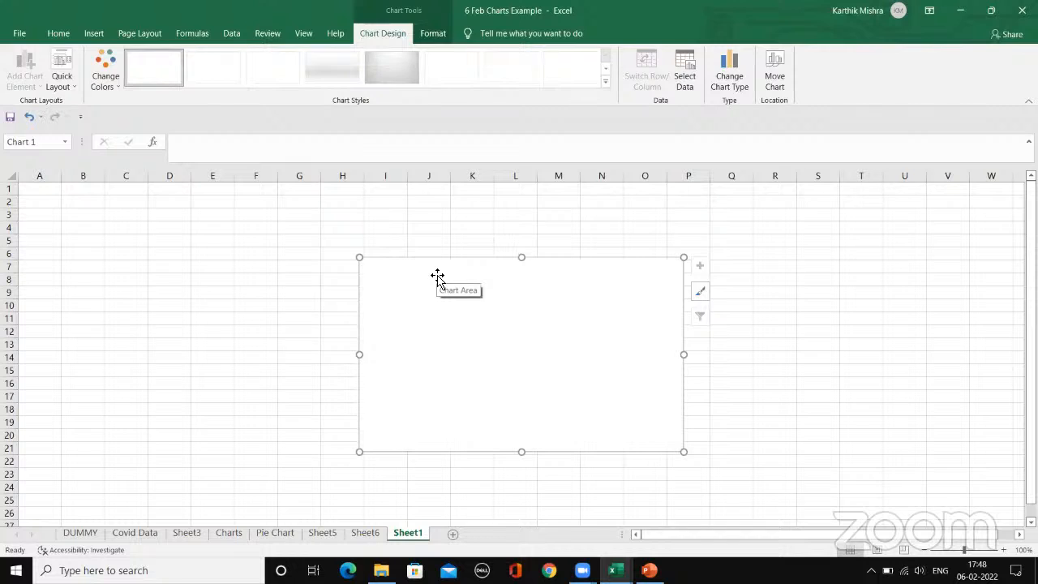
{"action": "key", "text": "Delete"}
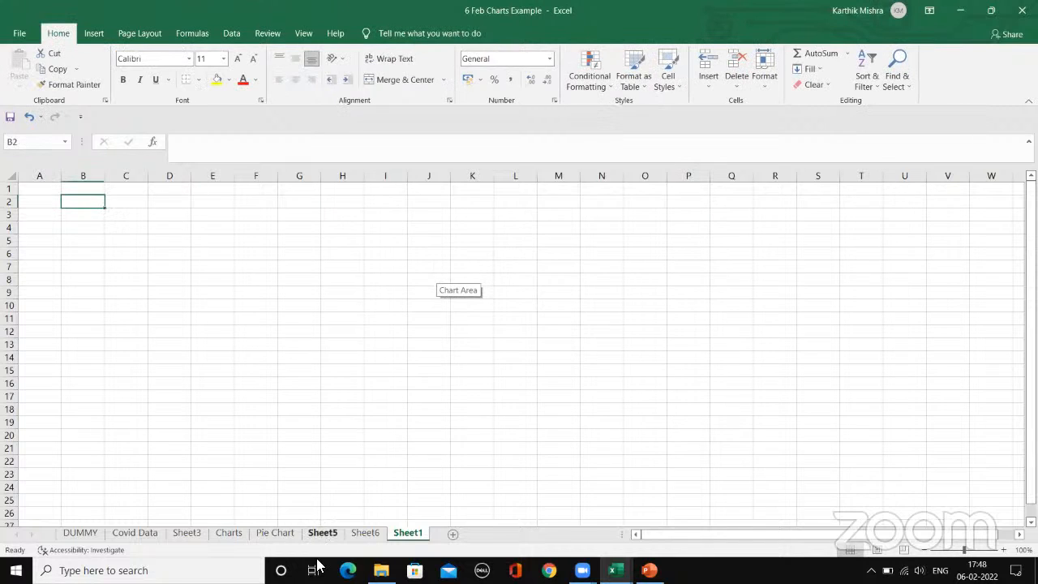
Step: Insert a 2-D clustered column chart on the Covid Data sheet from the table range A1:F17
{"action": "left_click", "coordinate": [222, 532]}
{"action": "left_click", "coordinate": [280, 532]}
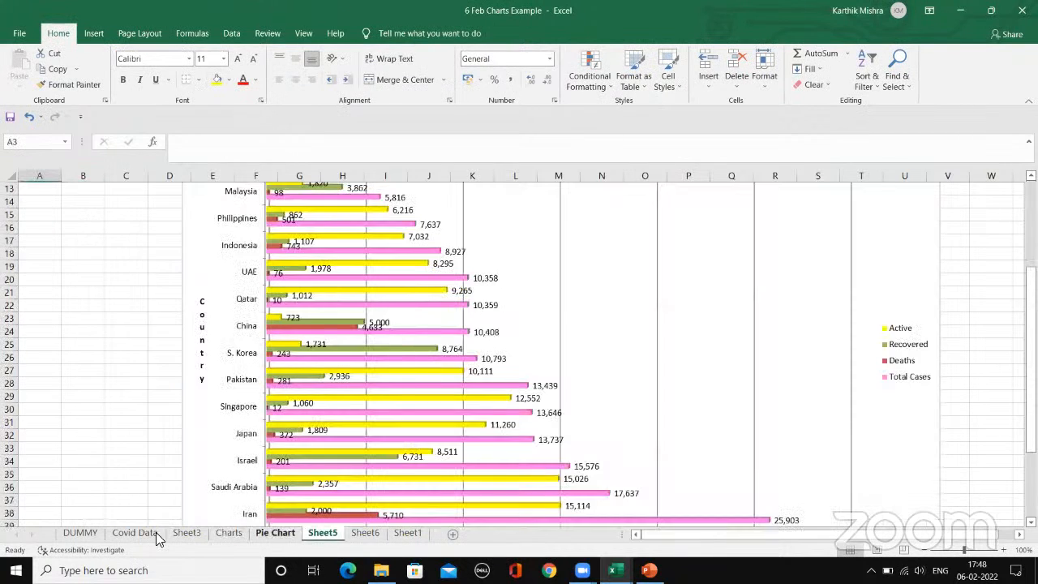
{"action": "left_click", "coordinate": [186, 534]}
{"action": "left_click", "coordinate": [142, 535]}
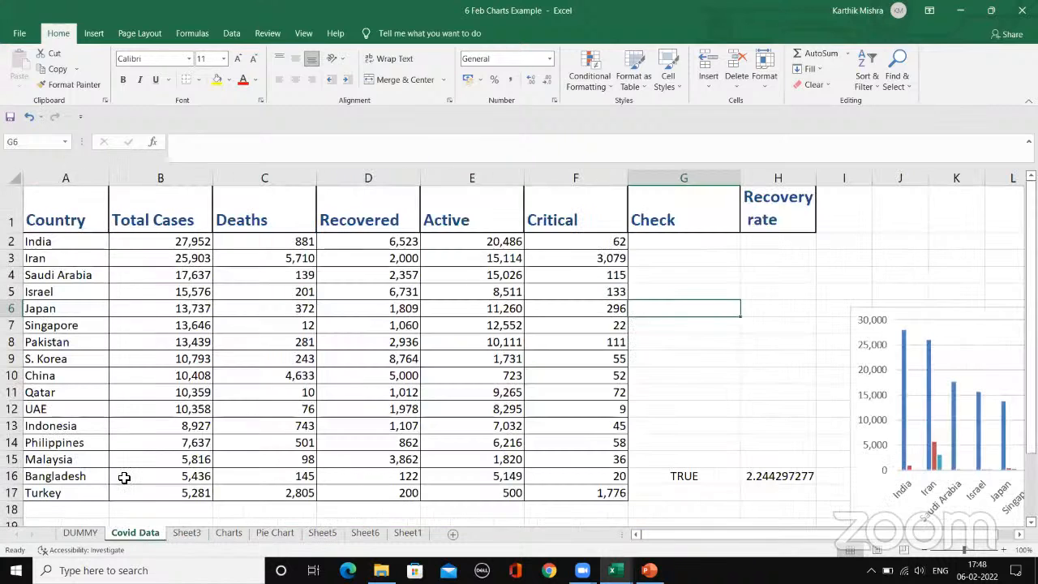
{"action": "left_click_drag", "start_coordinate": [77, 203], "coordinate": [574, 493]}
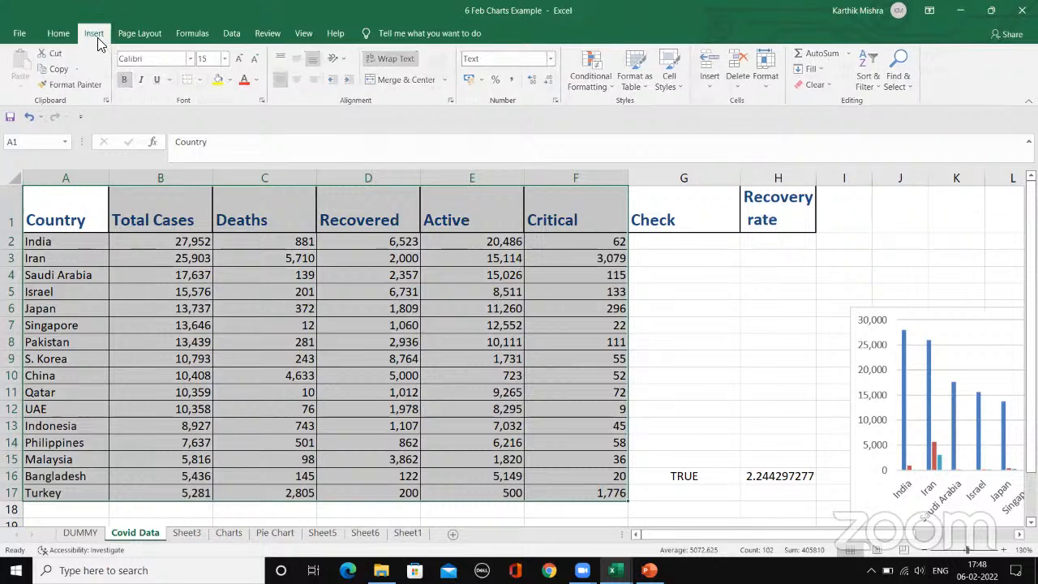
{"action": "left_click", "coordinate": [94, 33]}
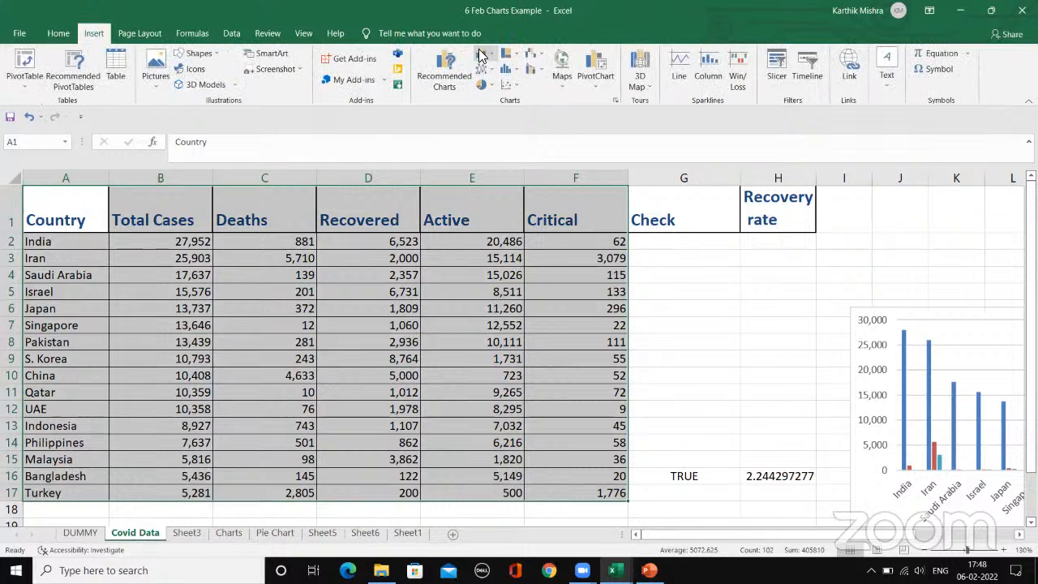
{"action": "left_click", "coordinate": [480, 55]}
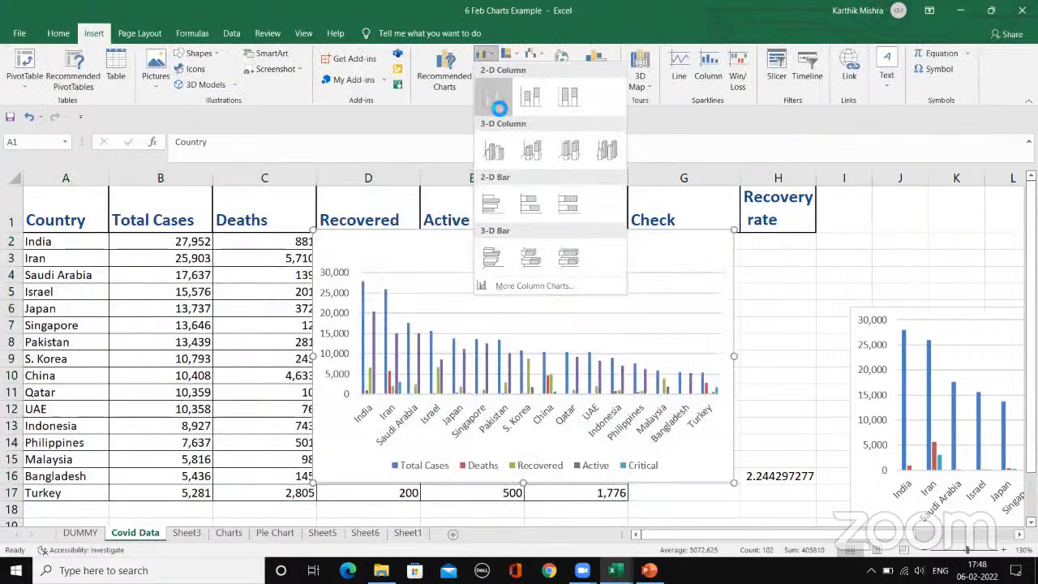
{"action": "left_click", "coordinate": [497, 107]}
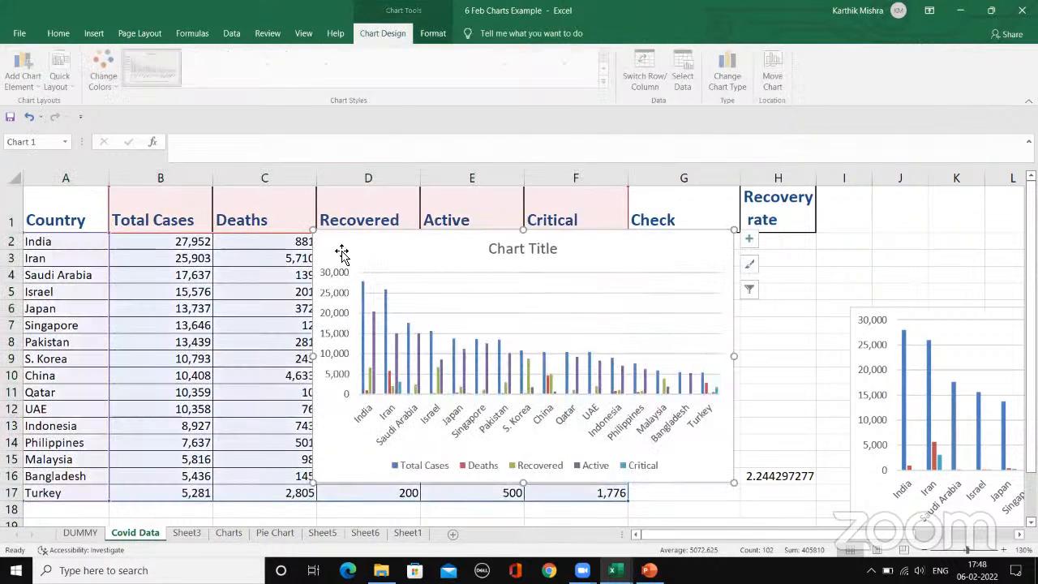
Step: Delete the older chart beside the Covid table and move the new column chart clear of the data, under the Recovery rate heading
{"action": "left_click", "coordinate": [879, 312]}
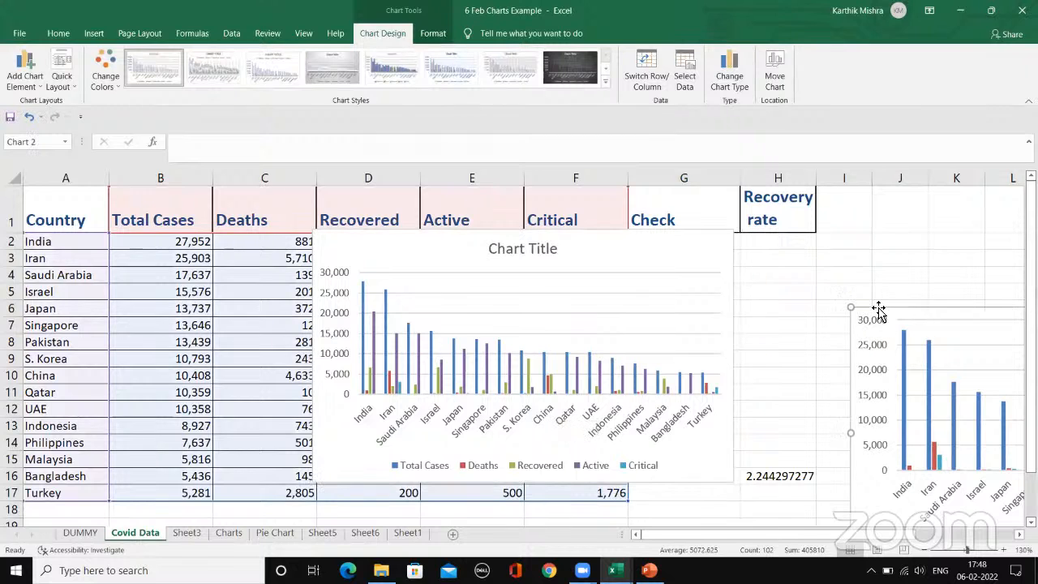
{"action": "key", "text": "Delete"}
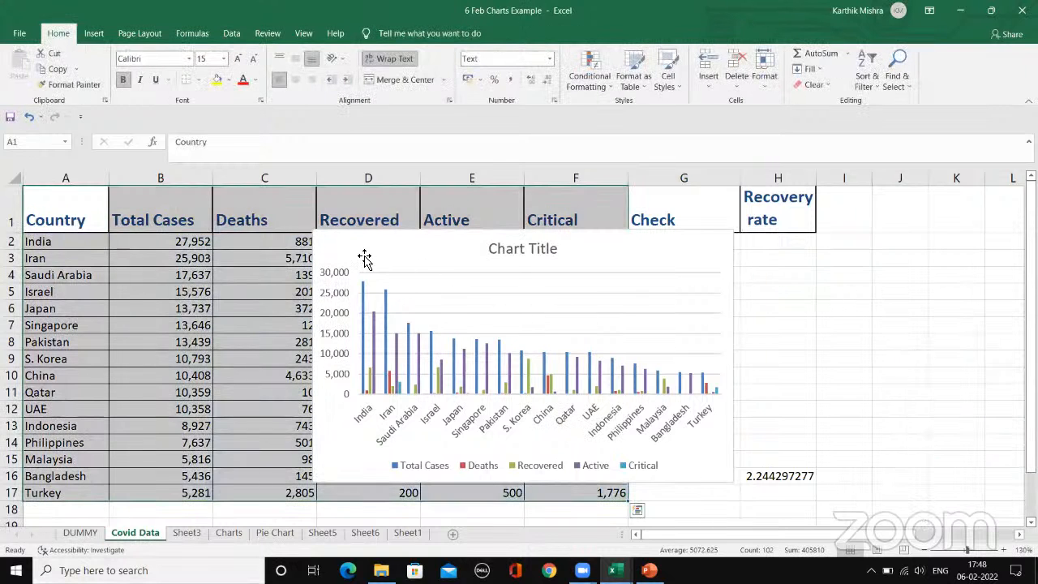
{"action": "left_click_drag", "start_coordinate": [364, 258], "coordinate": [684, 269]}
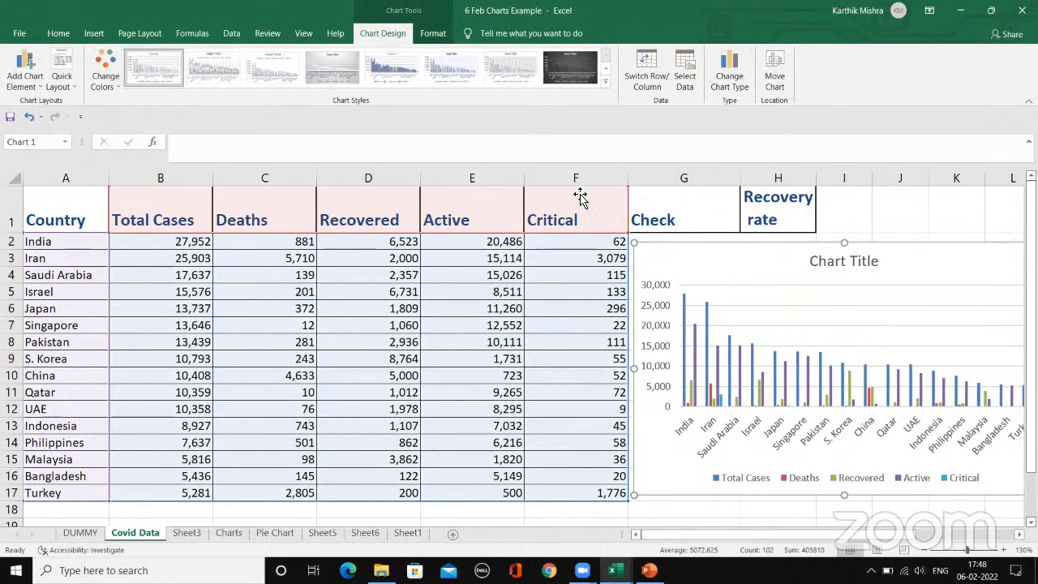
{"action": "left_click", "coordinate": [106, 78]}
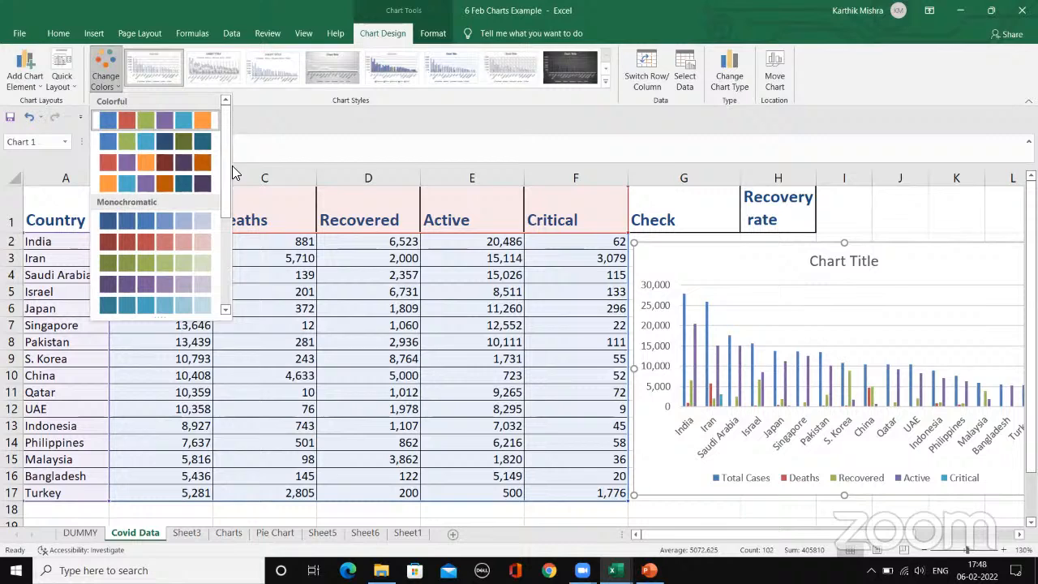
{"action": "left_click", "coordinate": [263, 115]}
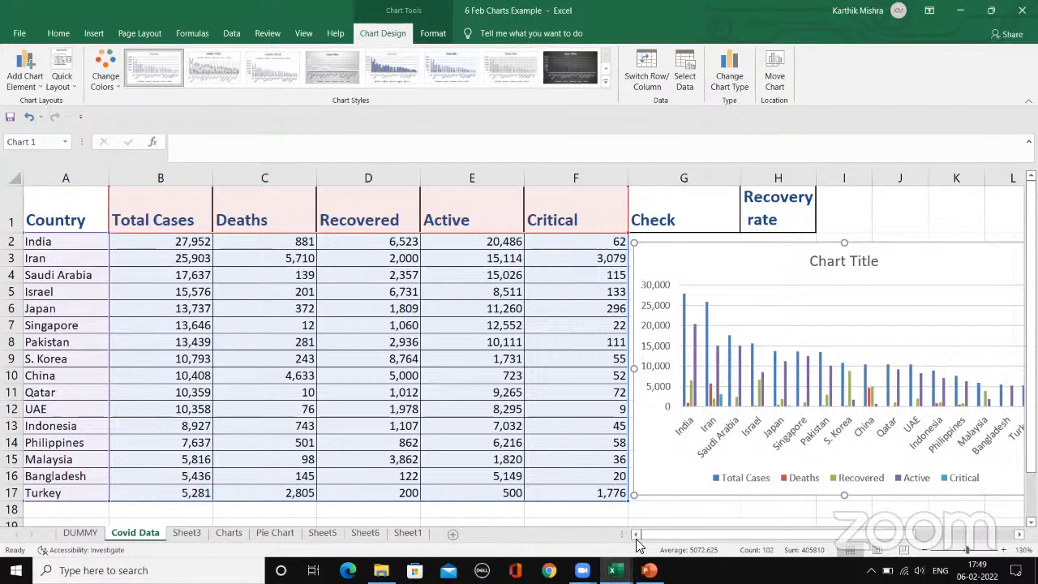
{"action": "left_click_drag", "start_coordinate": [684, 535], "coordinate": [724, 536]}
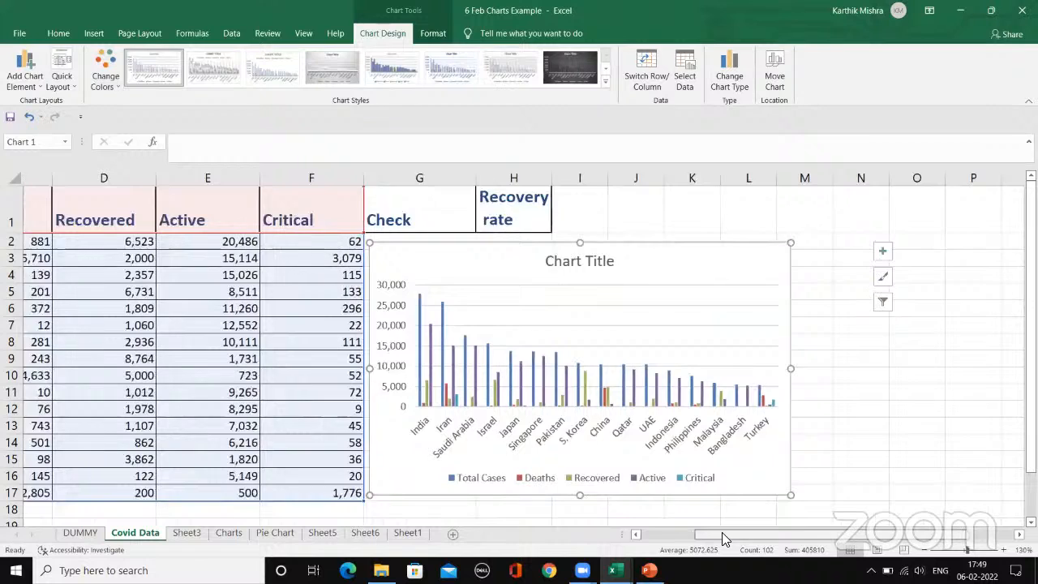
{"action": "mouse_move", "coordinate": [644, 262]}
{"action": "left_mouse_down"}
{"action": "mouse_move", "coordinate": [686, 262]}
{"action": "mouse_move", "coordinate": [665, 260]}
{"action": "mouse_move", "coordinate": [682, 252]}
{"action": "left_mouse_up"}
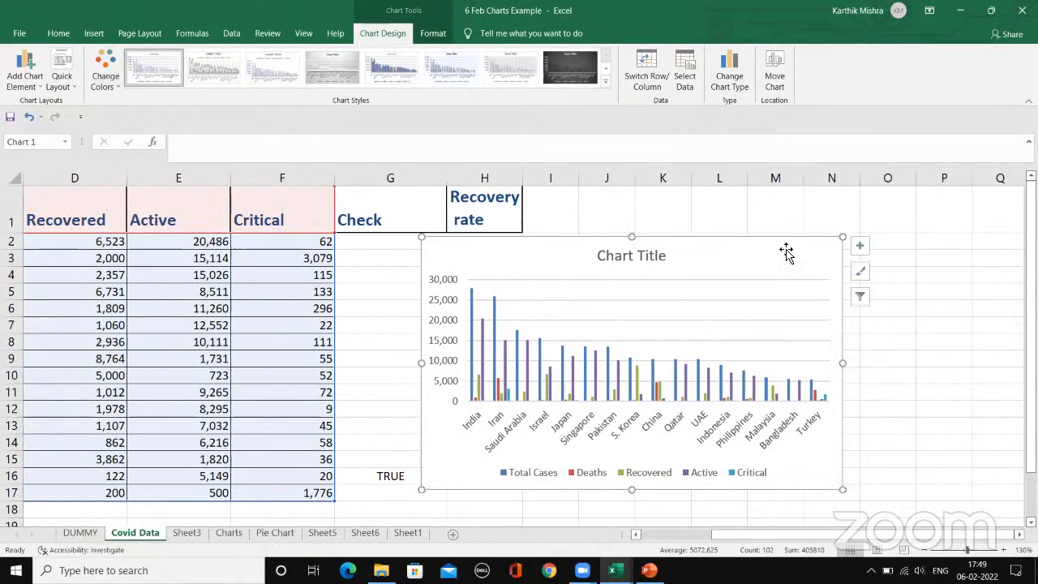
Step: Filter the chart's series to exclude Deaths and Critical, keeping Total Cases, Recovered and Active
{"action": "left_click", "coordinate": [860, 297]}
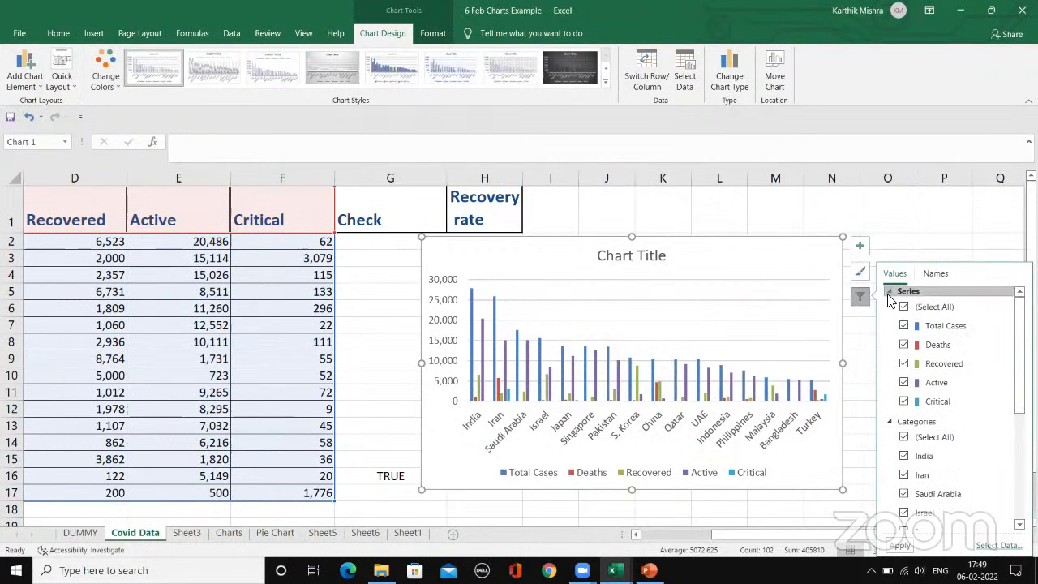
{"action": "scroll", "coordinate": [982, 303], "scroll_direction": "down", "scroll_amount": 5}
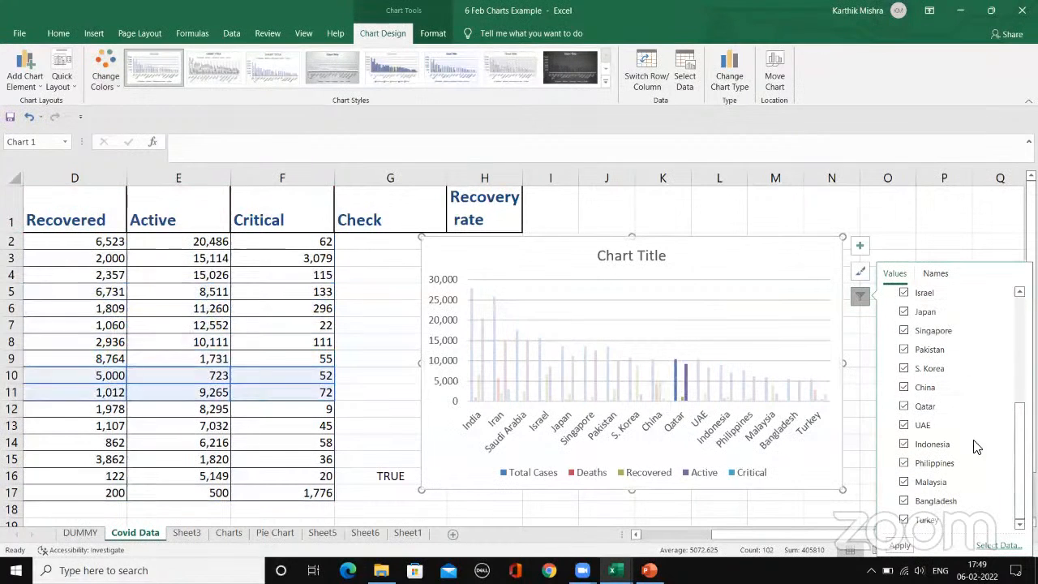
{"action": "left_click_drag", "start_coordinate": [1014, 407], "coordinate": [1013, 333]}
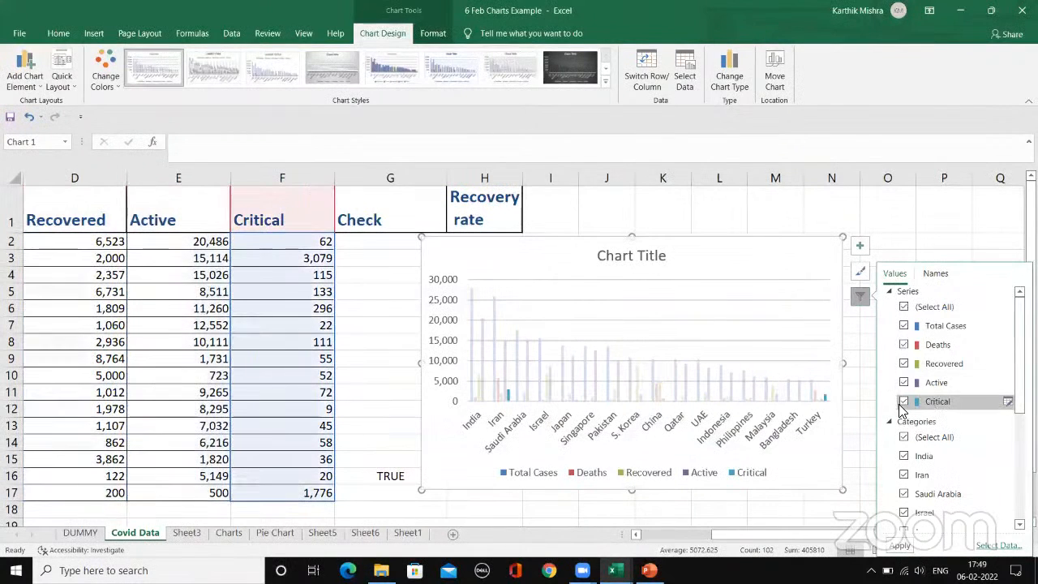
{"action": "left_click", "coordinate": [904, 344]}
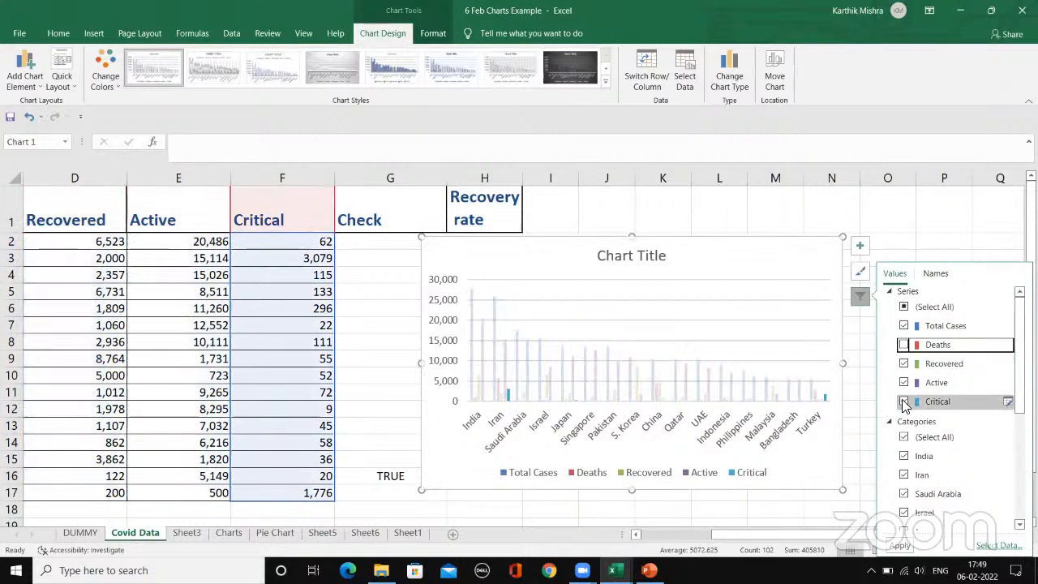
{"action": "left_click", "coordinate": [904, 401]}
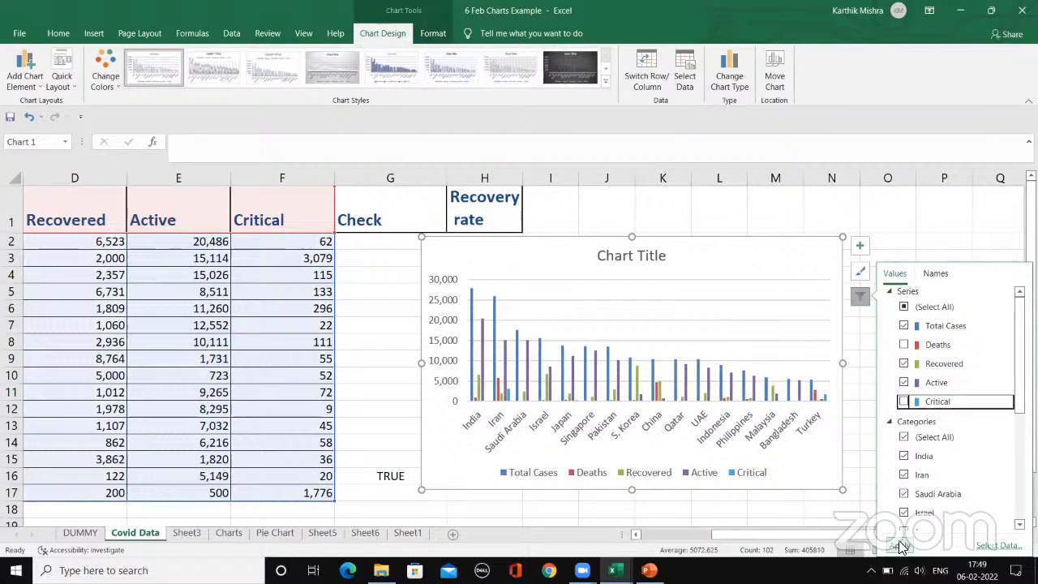
{"action": "left_click", "coordinate": [900, 546]}
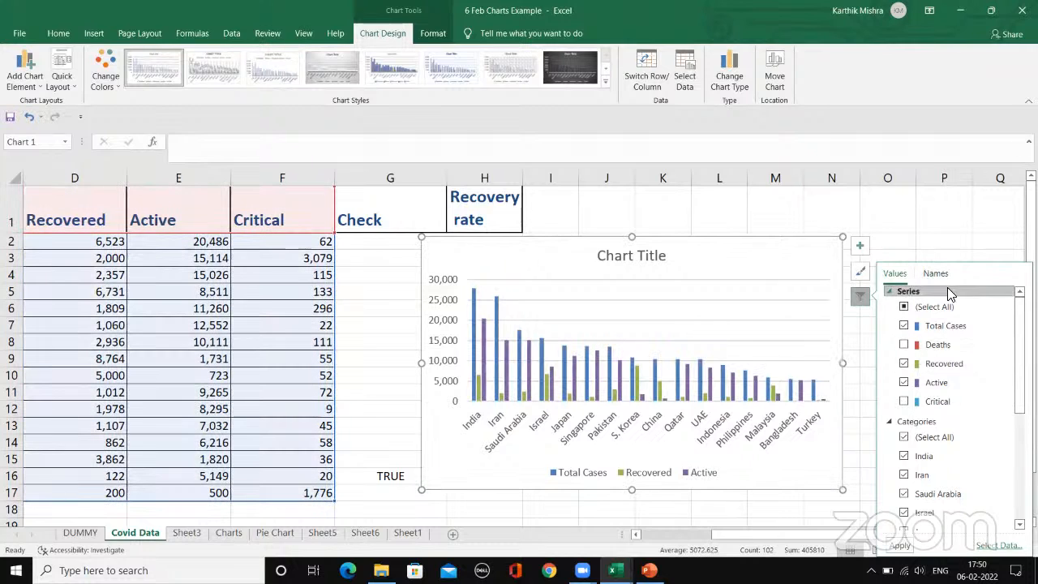
Step: Add axis titles to the column chart and title the horizontal axis "Country"
{"action": "left_click", "coordinate": [860, 245]}
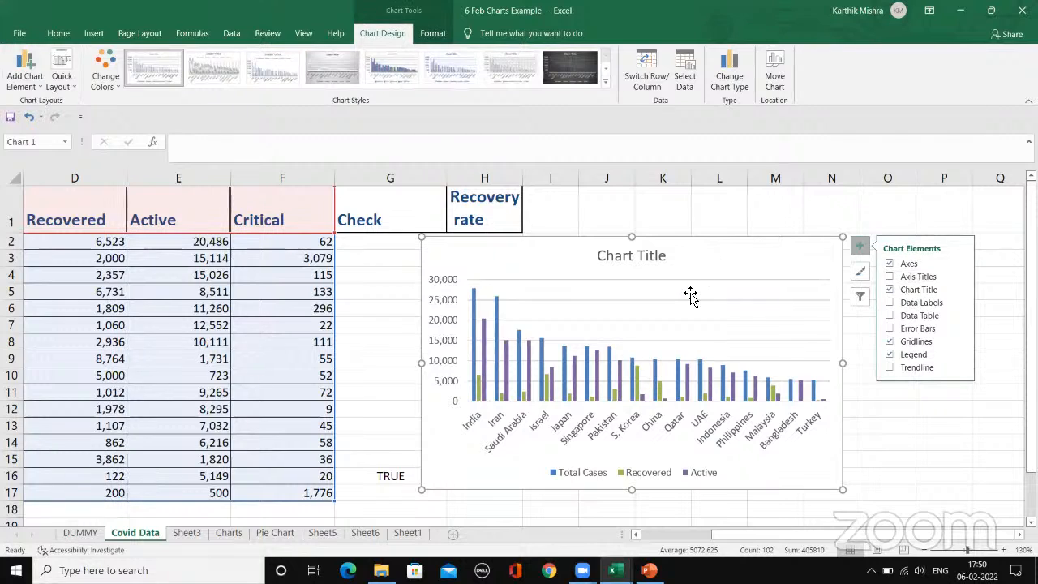
{"action": "left_click", "coordinate": [889, 277]}
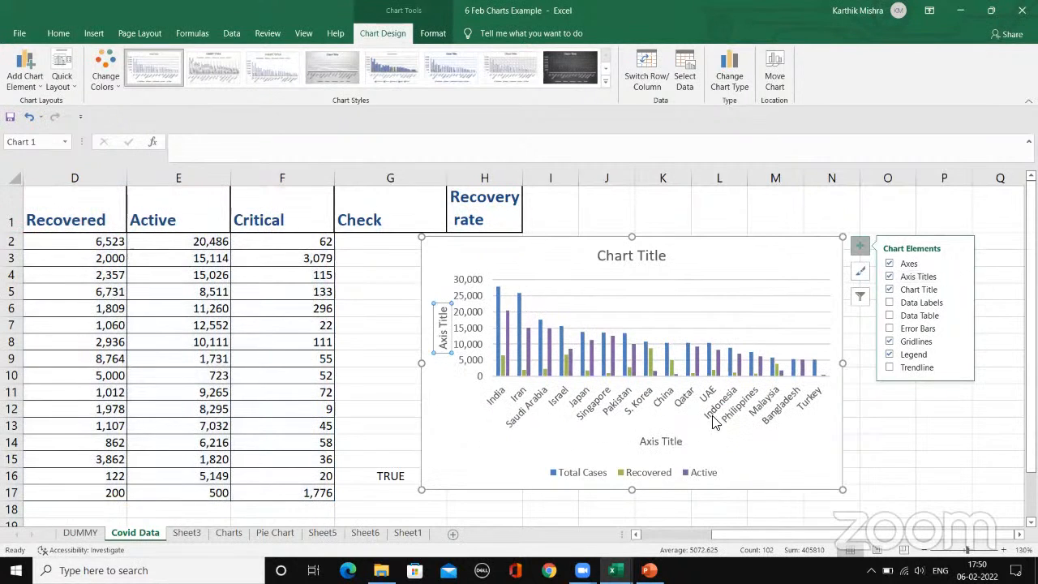
{"action": "left_click", "coordinate": [665, 444]}
{"action": "triple_click", "coordinate": [665, 444]}
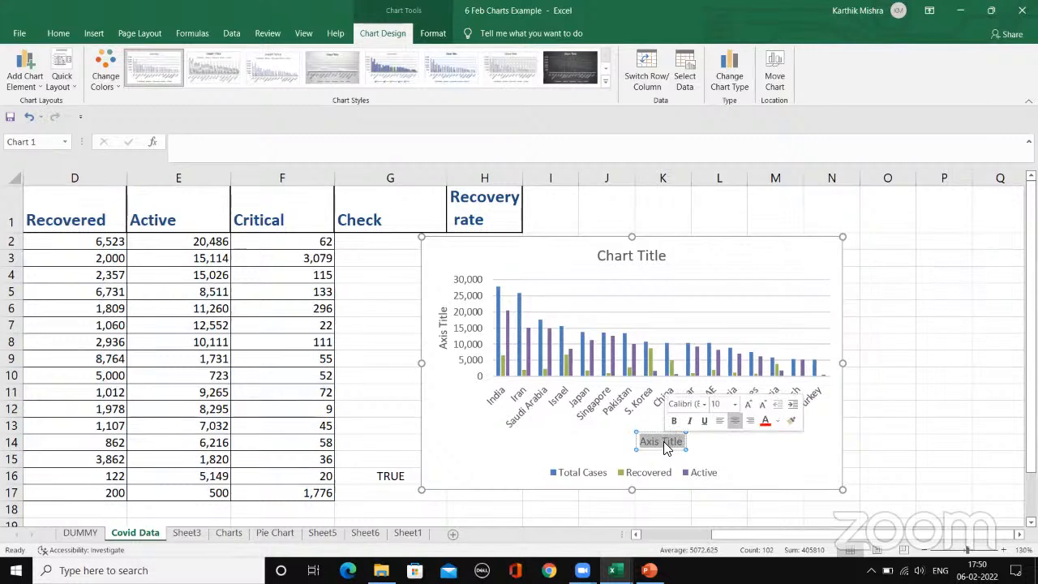
{"action": "type", "text": "COuntru"}
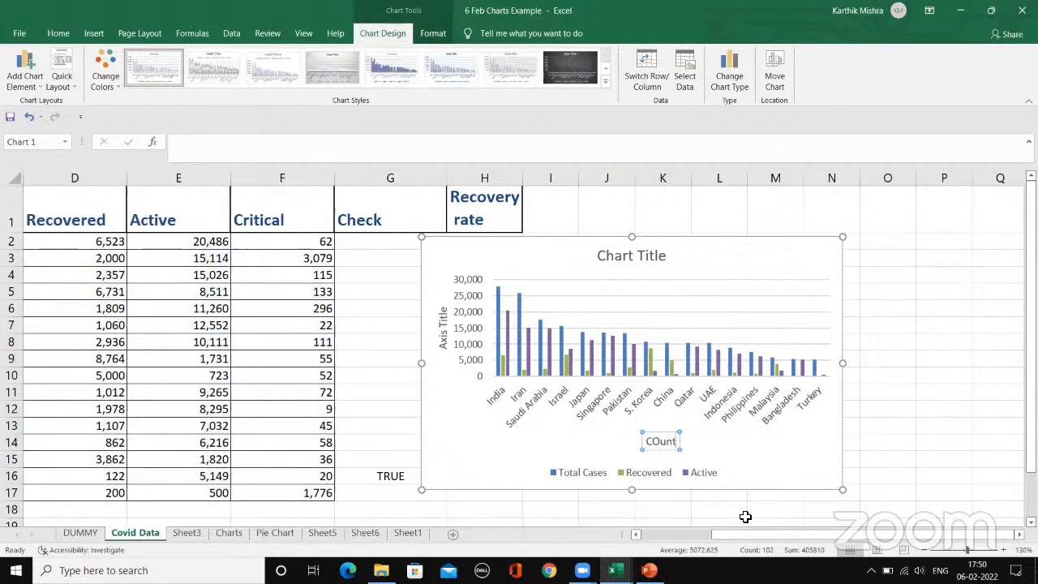
{"action": "key", "text": "BackSpace"}
{"action": "key", "text": "BackSpace"}
{"action": "key", "text": "BackSpace"}
{"action": "key", "text": "BackSpace"}
{"action": "key", "text": "BackSpace"}
{"action": "key", "text": "BackSpace"}
{"action": "key", "text": "BackSpace"}
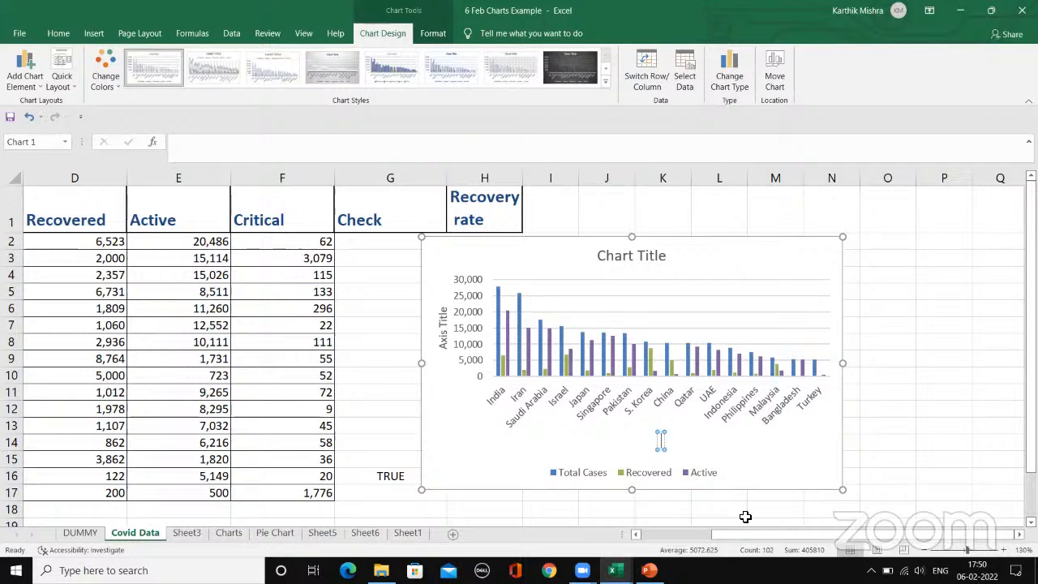
{"action": "type", "text": "o"}
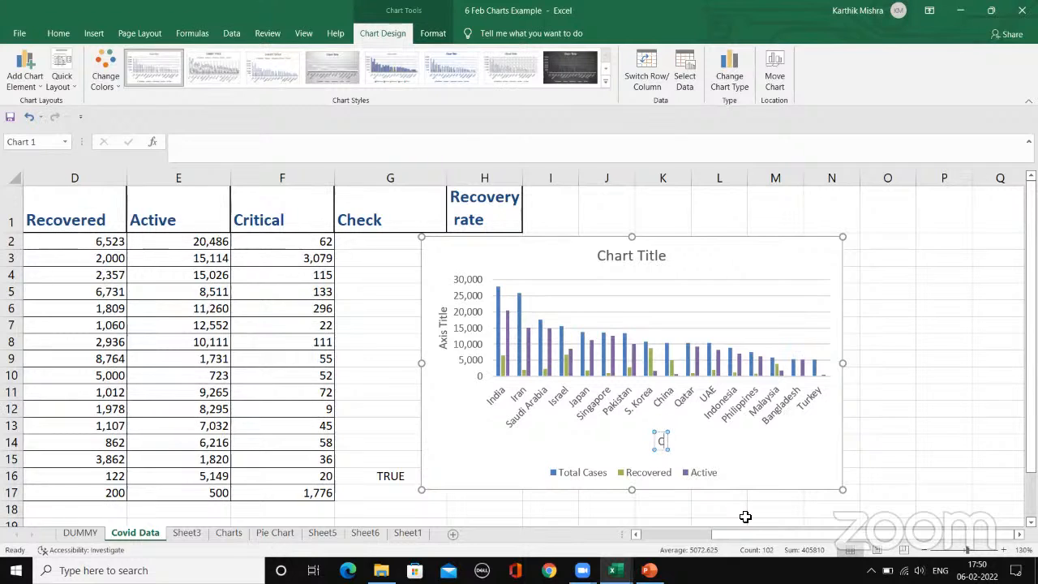
{"action": "type", "text": "ountry"}
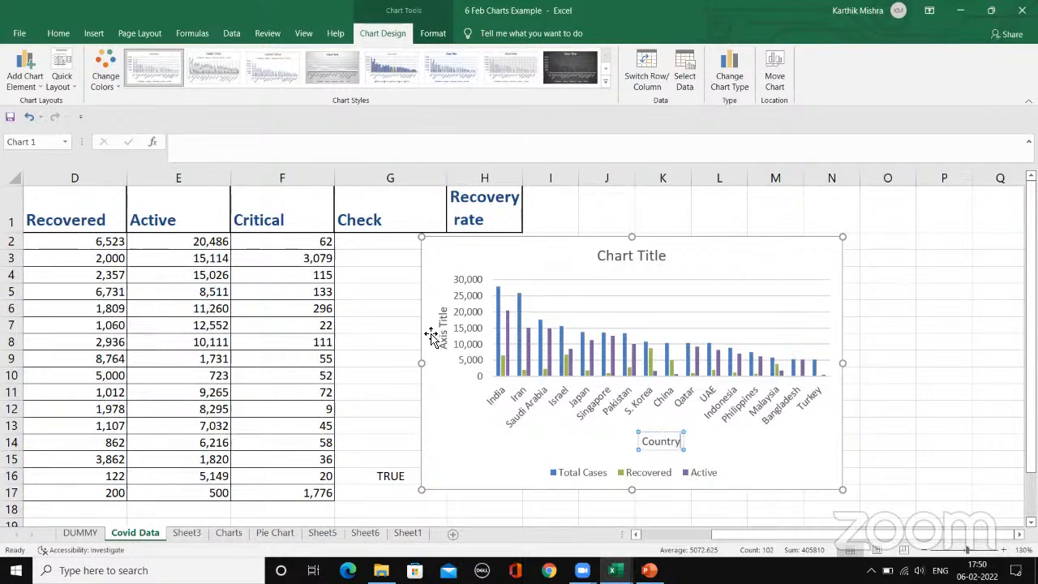
Step: Title the chart's vertical axis "No. of people"
{"action": "left_click", "coordinate": [444, 331]}
{"action": "double_click", "coordinate": [443, 331]}
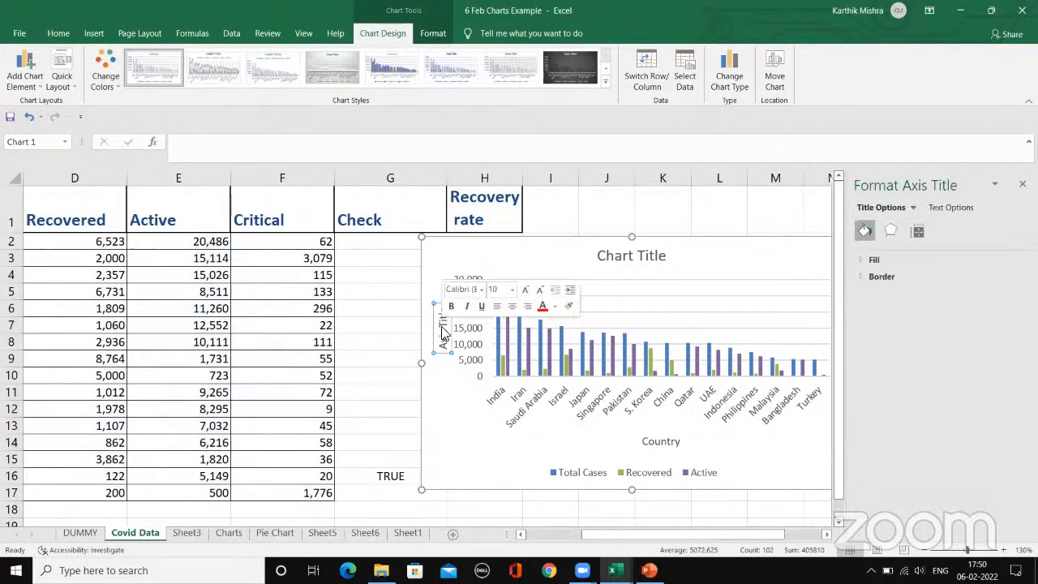
{"action": "type", "text": "No. of peo"}
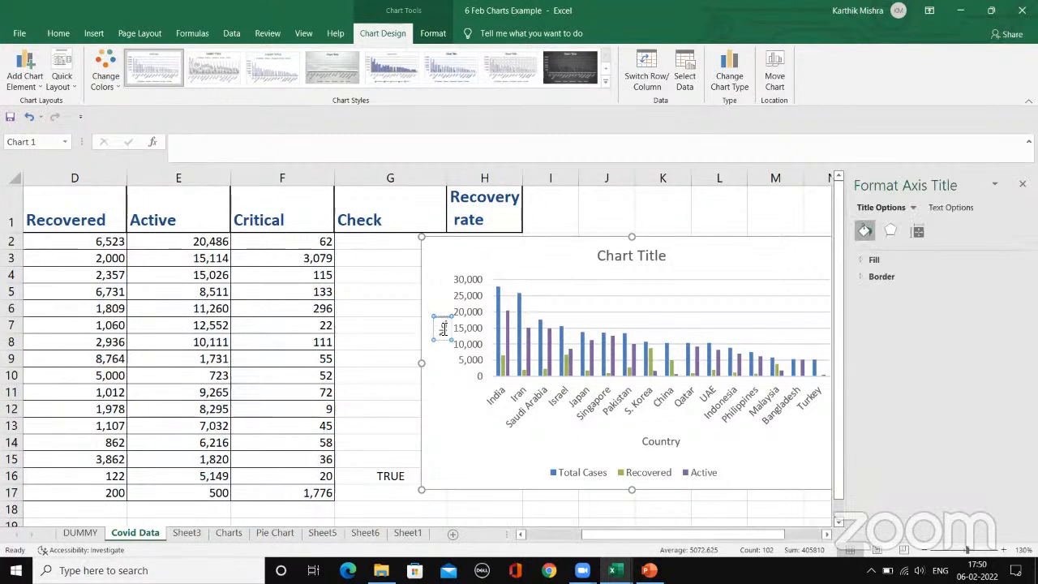
{"action": "type", "text": "ple"}
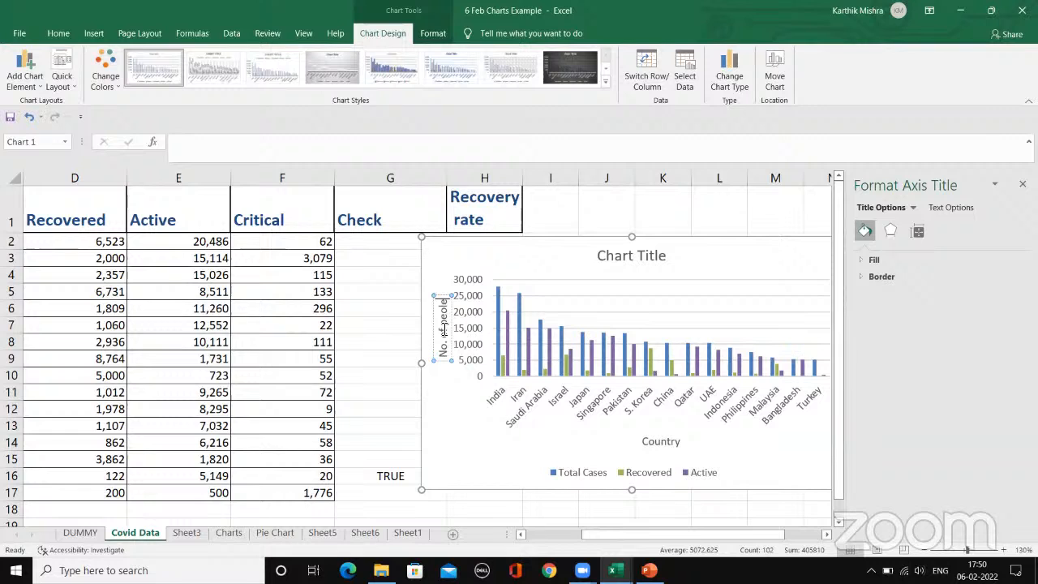
{"action": "left_click", "coordinate": [447, 368]}
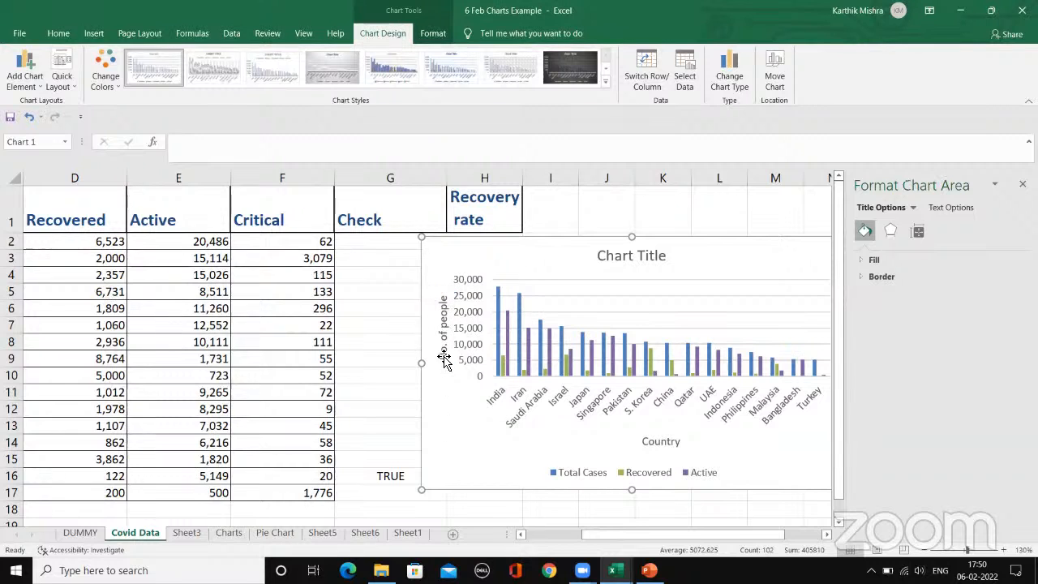
Step: Move the "No. of people" title slightly down along its axis and the "Country" title slightly left
{"action": "left_click", "coordinate": [439, 313]}
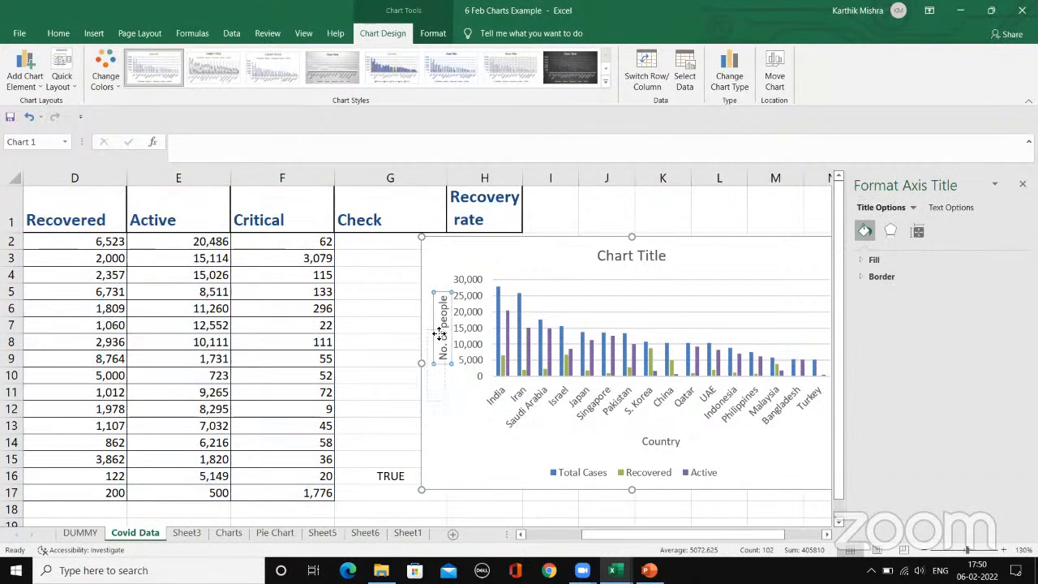
{"action": "left_click", "coordinate": [670, 449]}
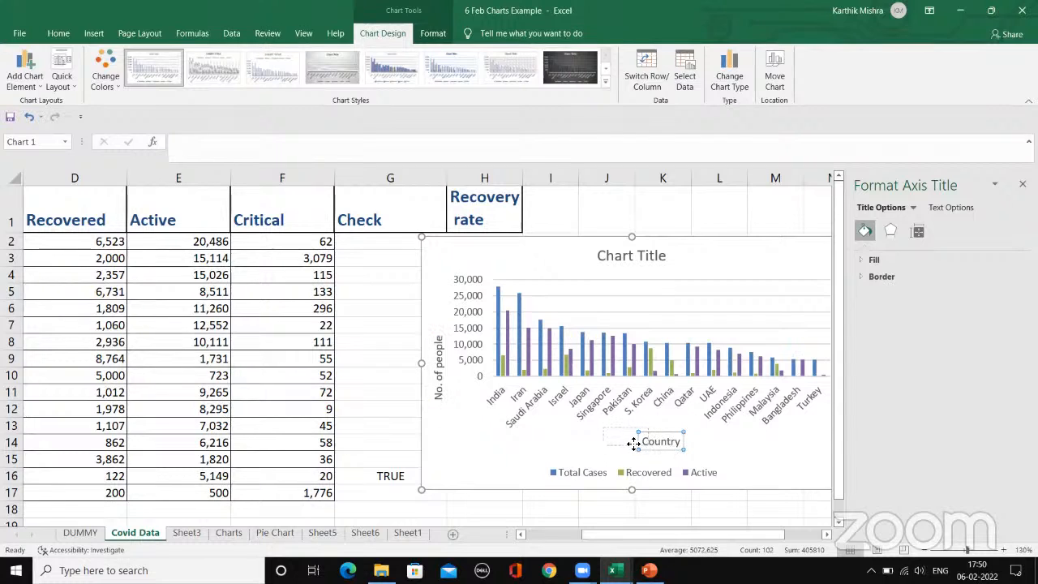
{"action": "left_click_drag", "start_coordinate": [637, 452], "coordinate": [637, 452]}
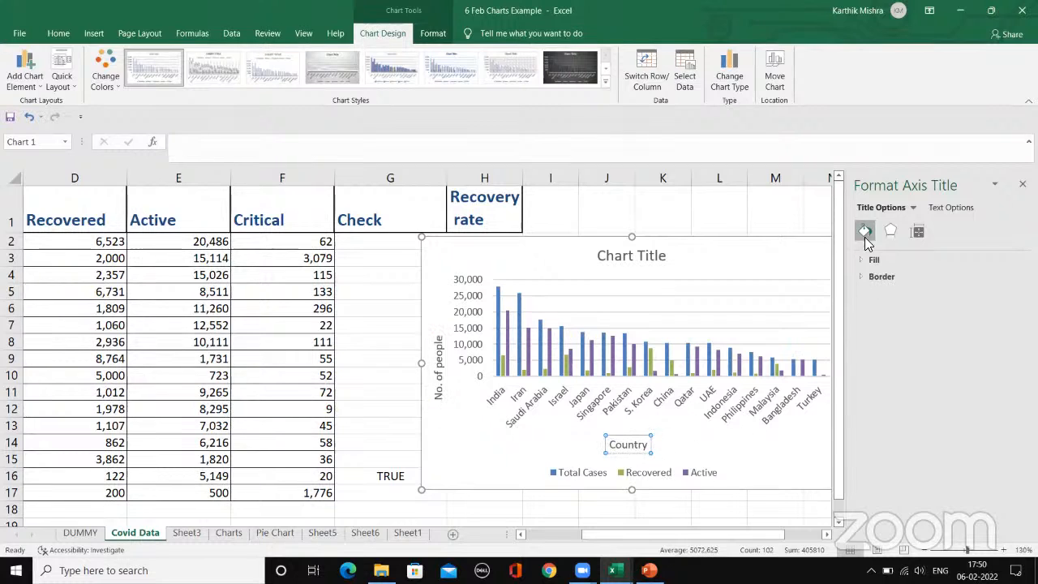
Step: Change the chart title to "Covid Data" and close the title formatting options
{"action": "left_click", "coordinate": [640, 256]}
{"action": "triple_click", "coordinate": [643, 256]}
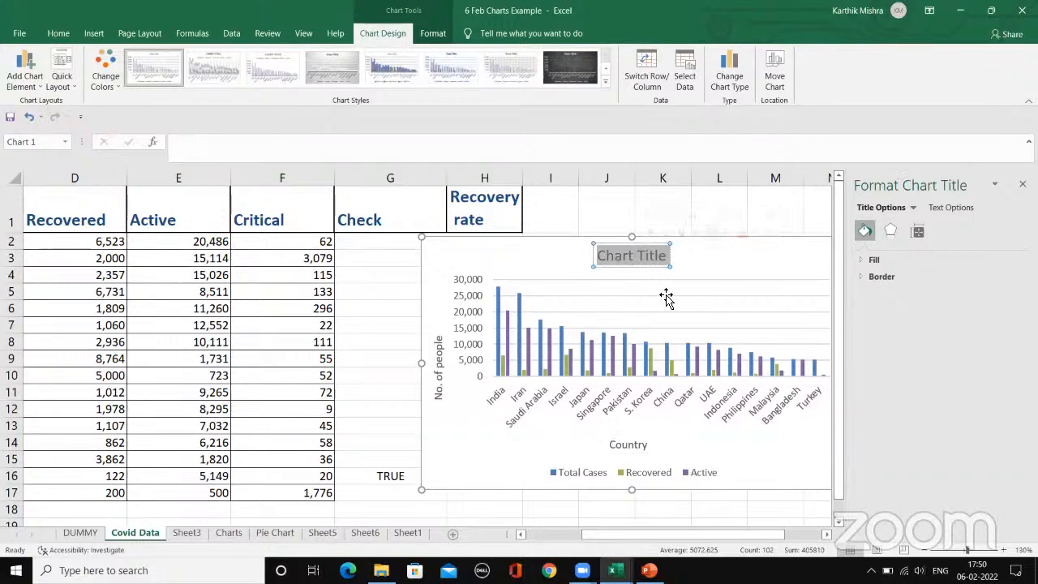
{"action": "type", "text": "Covid Dae"}
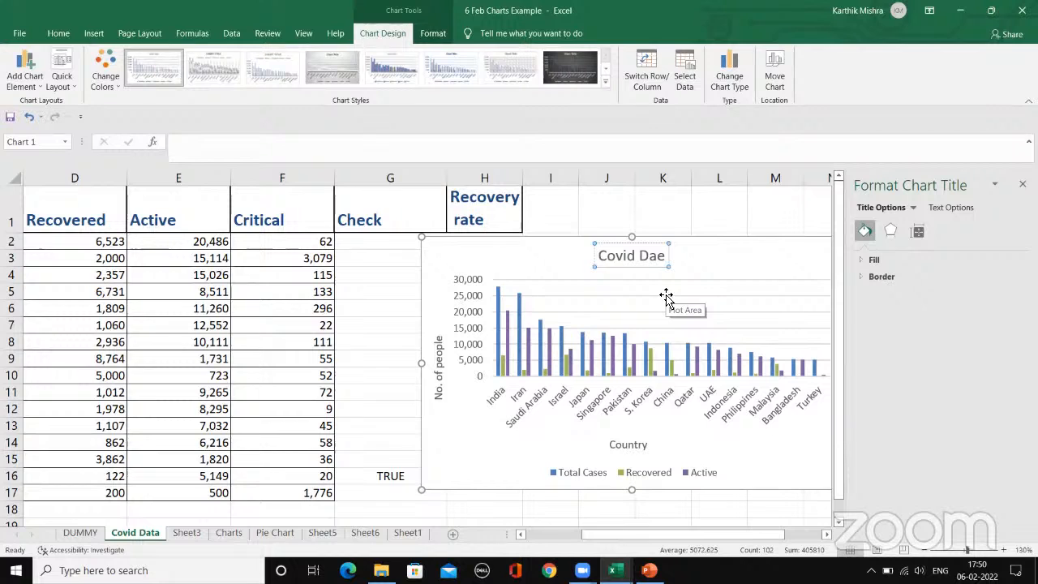
{"action": "key", "text": "BackSpace"}
{"action": "type", "text": "ta"}
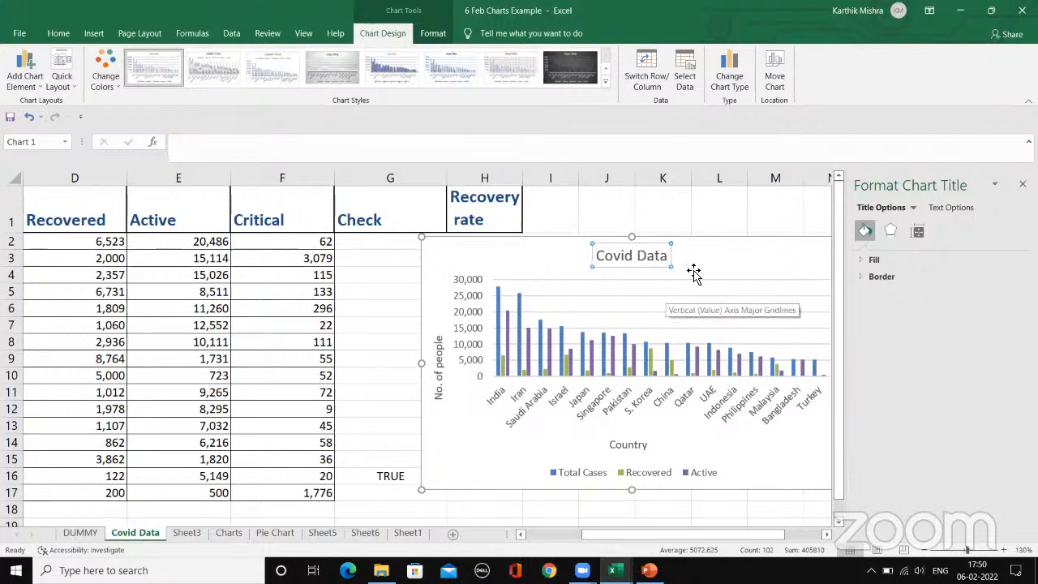
{"action": "left_click", "coordinate": [1023, 184]}
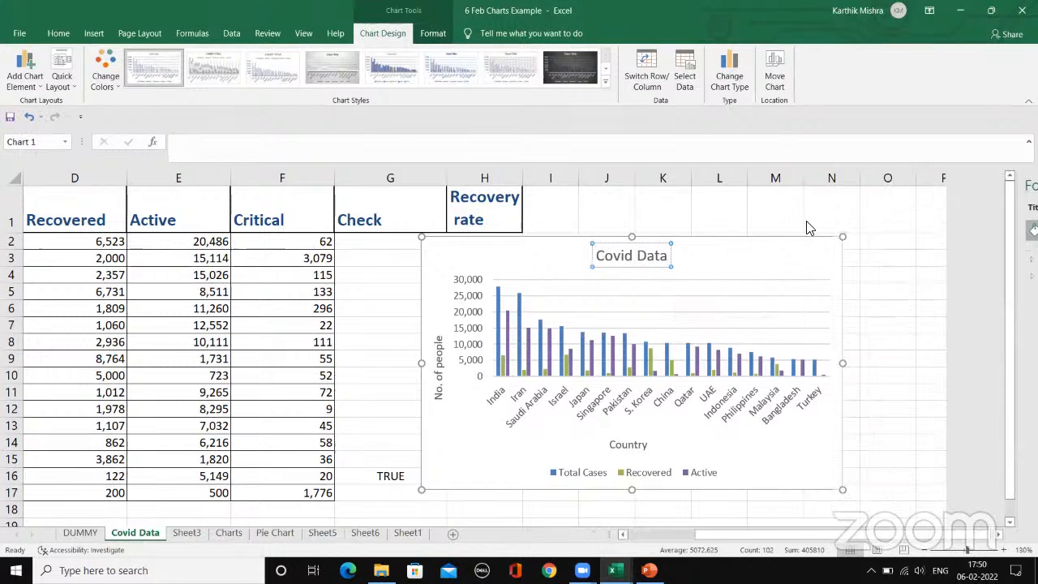
{"action": "left_click", "coordinate": [727, 258]}
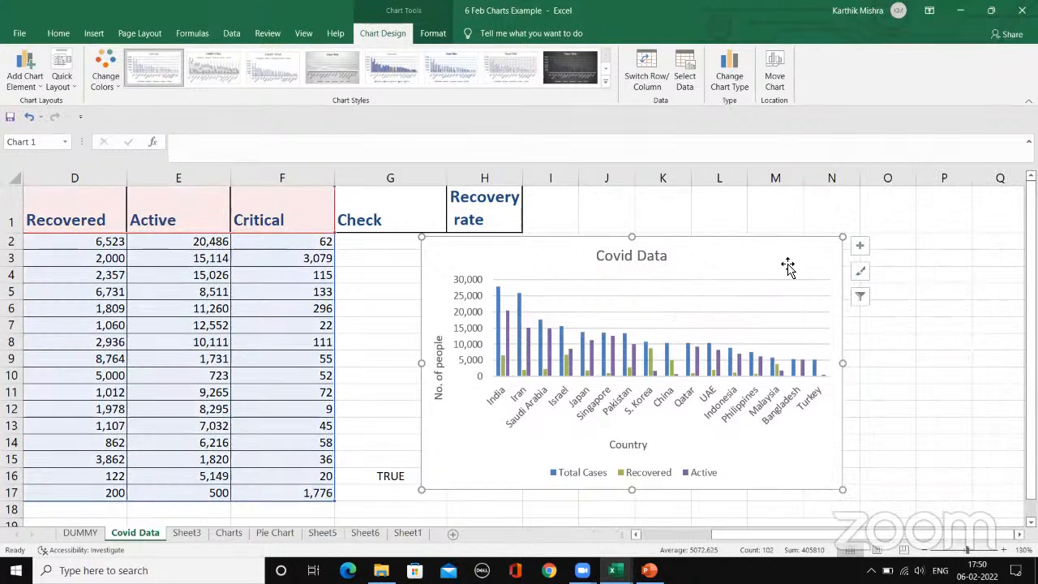
Step: Hide the chart's gridlines, show them again and deselect the chart
{"action": "left_click", "coordinate": [861, 247]}
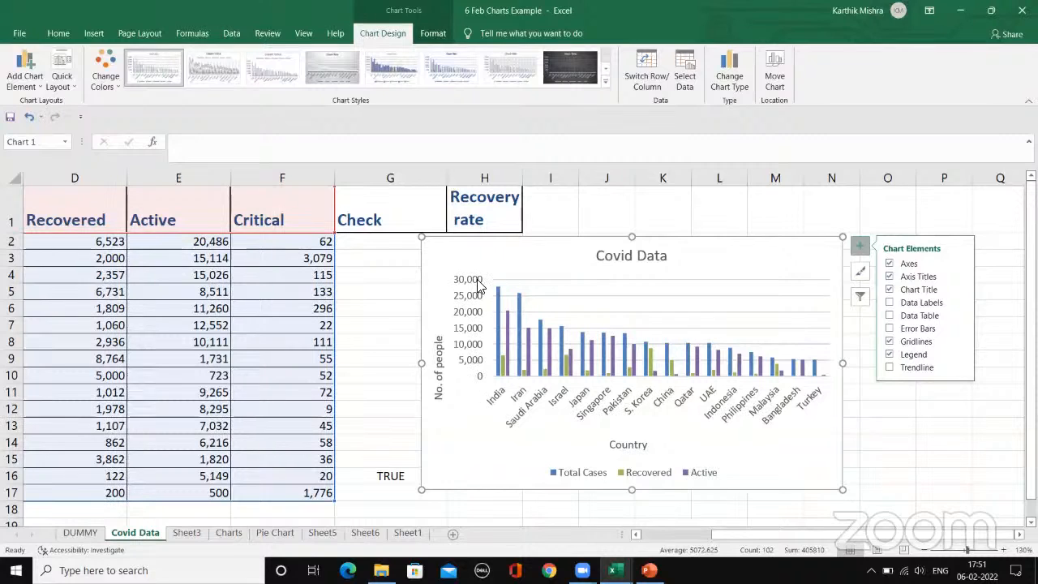
{"action": "left_click", "coordinate": [890, 344]}
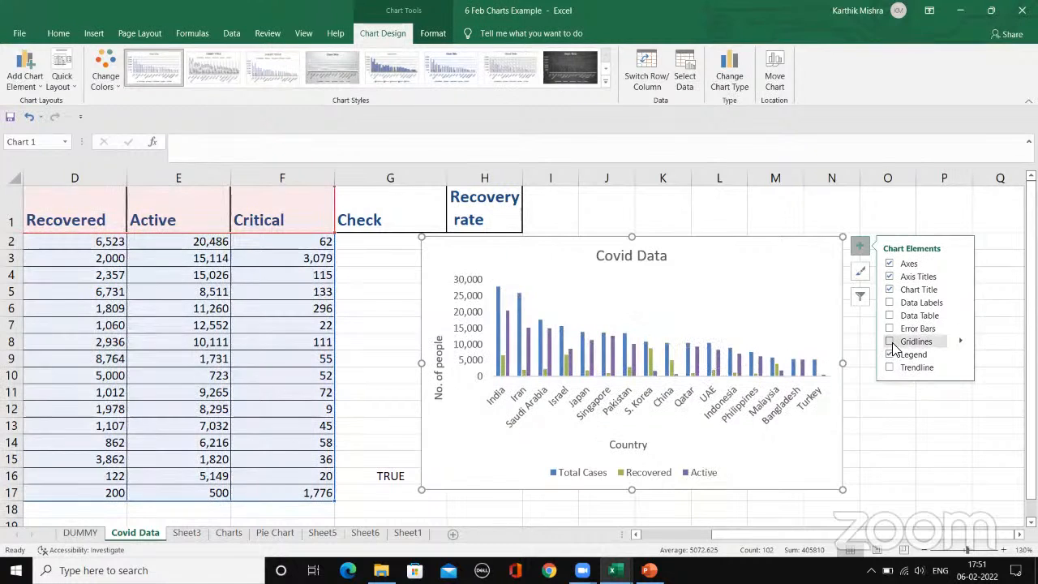
{"action": "left_click", "coordinate": [890, 344]}
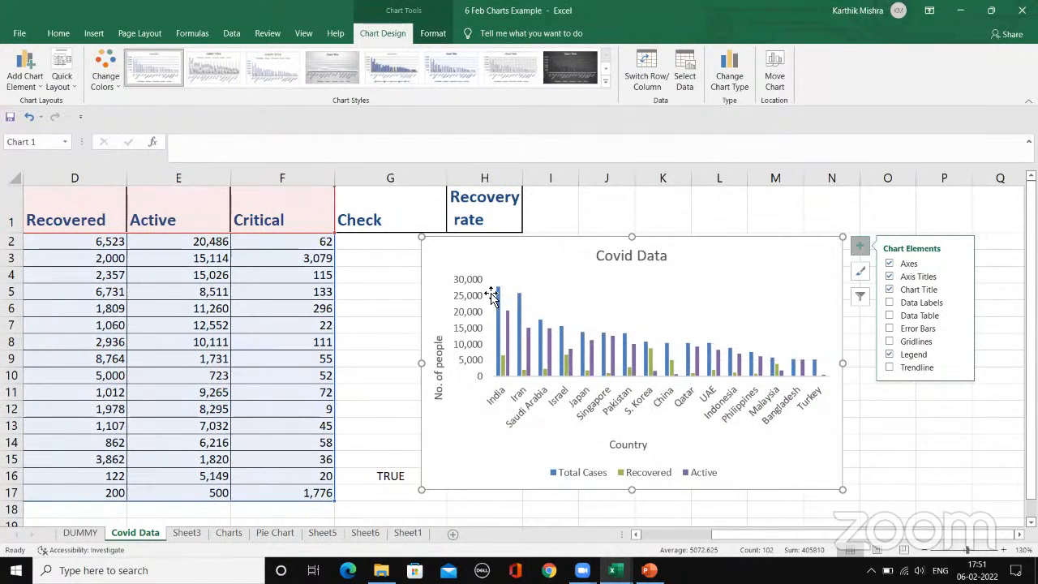
{"action": "left_click", "coordinate": [889, 341]}
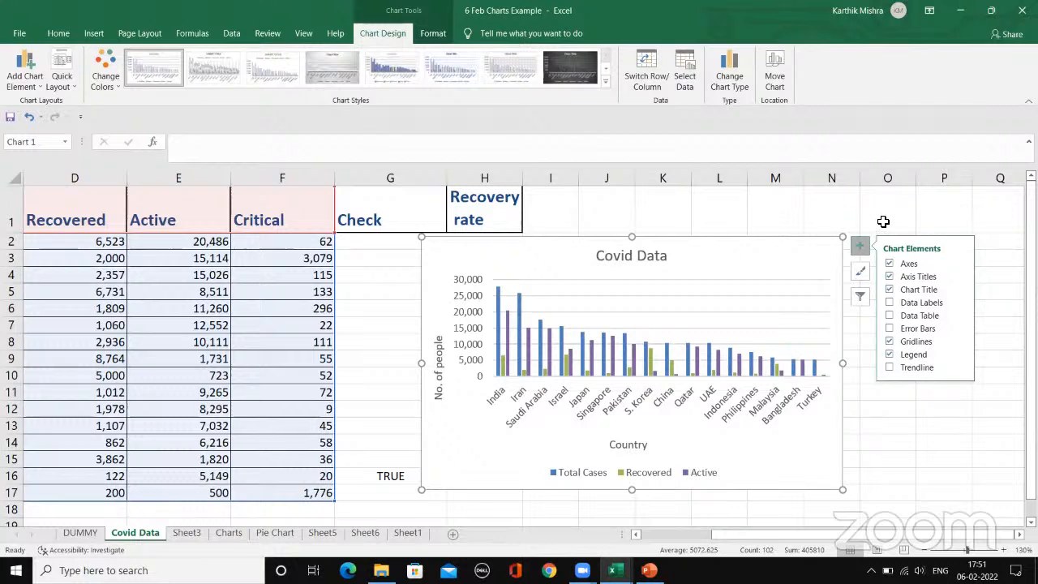
{"action": "left_click", "coordinate": [883, 221]}
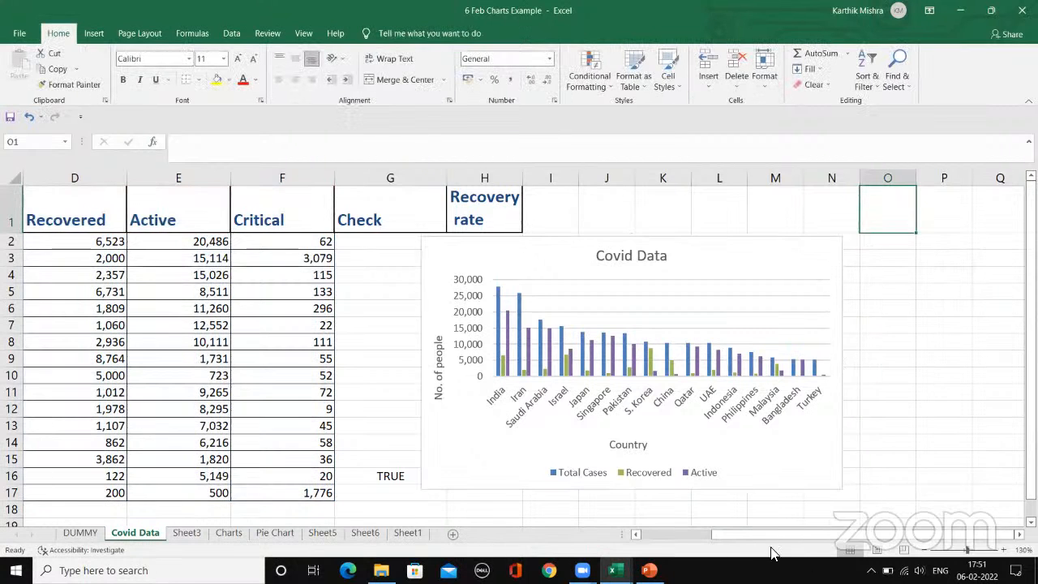
Step: Try a dark style with outlined columns on the Covid Data chart and replace it with the white style with bold dark-blue titles
{"action": "left_click_drag", "start_coordinate": [746, 535], "coordinate": [688, 535]}
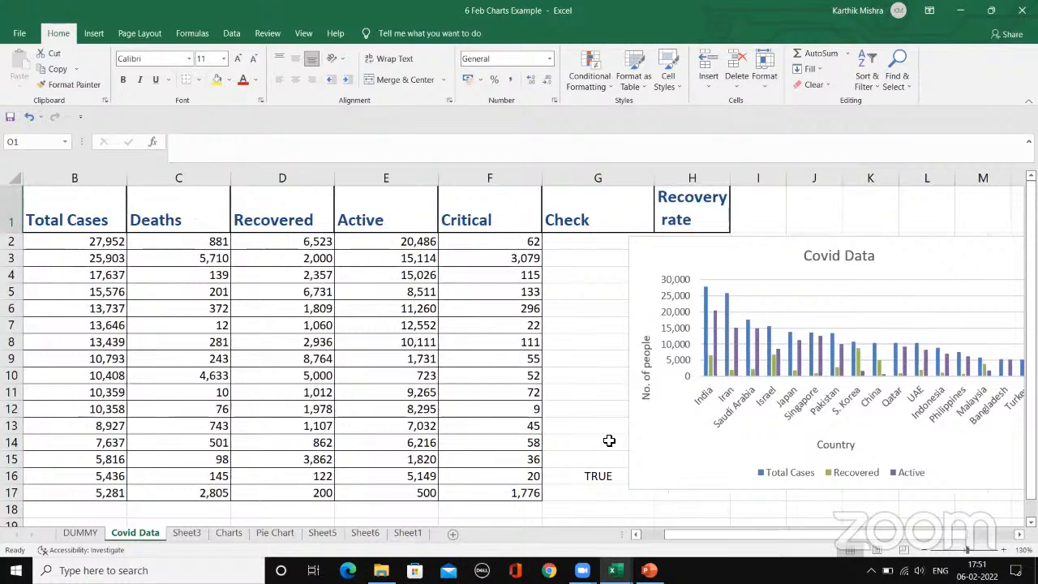
{"action": "left_click", "coordinate": [691, 260]}
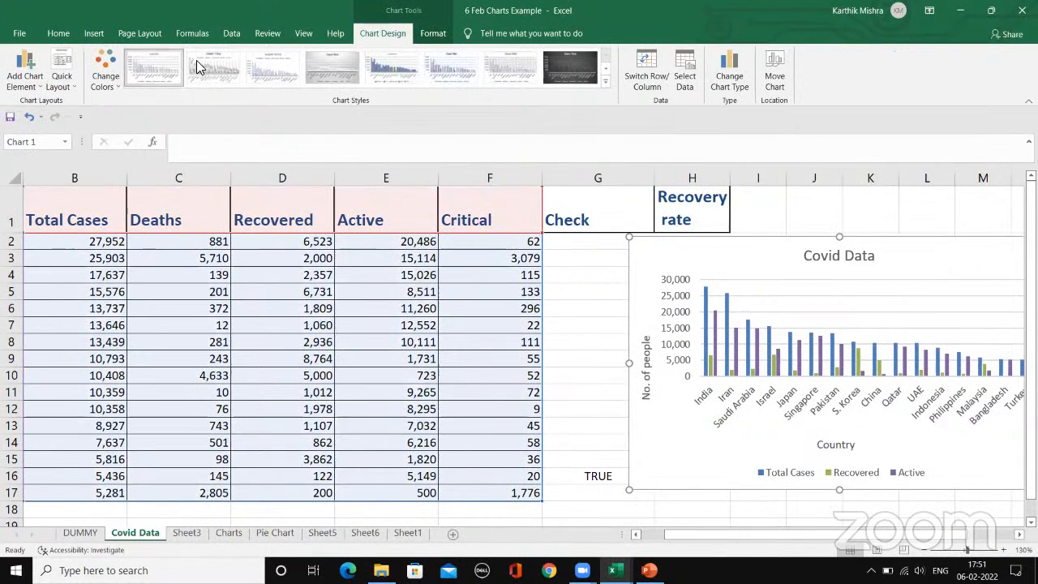
{"action": "left_click", "coordinate": [604, 81]}
{"action": "left_click", "coordinate": [335, 106]}
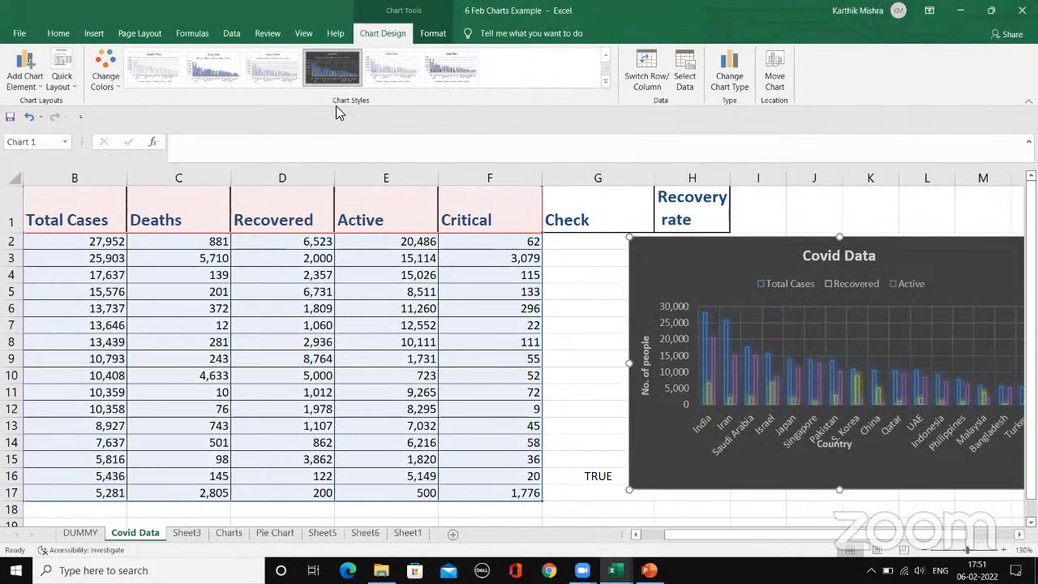
{"action": "left_click", "coordinate": [605, 56]}
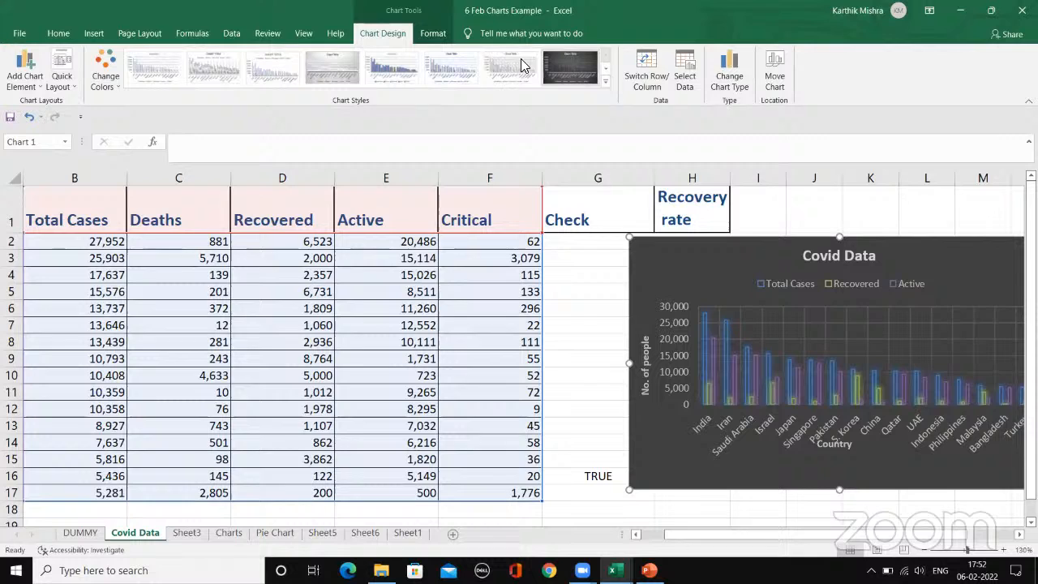
{"action": "left_click", "coordinate": [398, 76]}
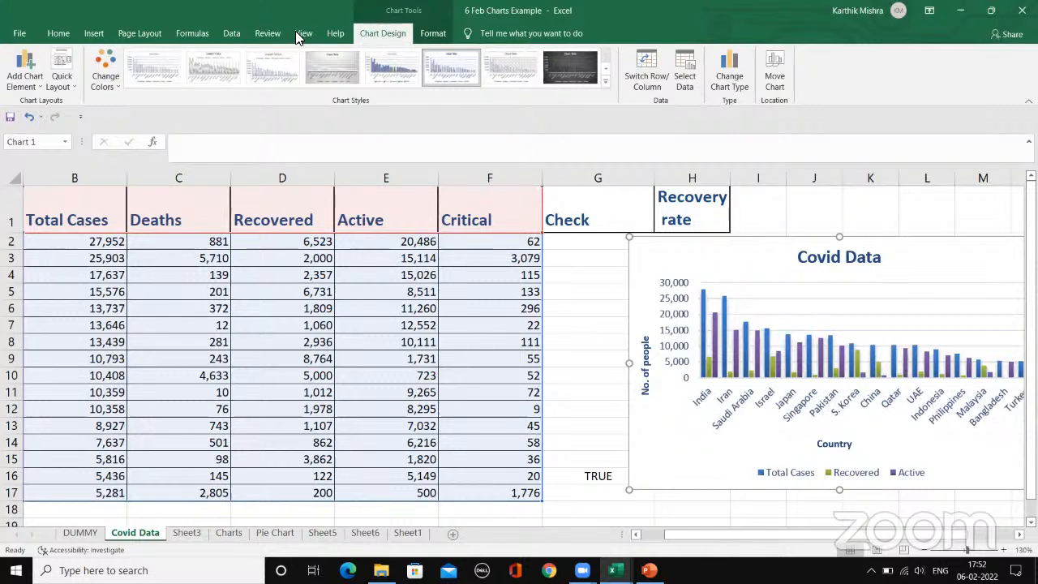
Step: Select the Total Cases to Critical data with headers (B1:F17) and look through the pie, column and statistical chart types
{"action": "left_click", "coordinate": [95, 35]}
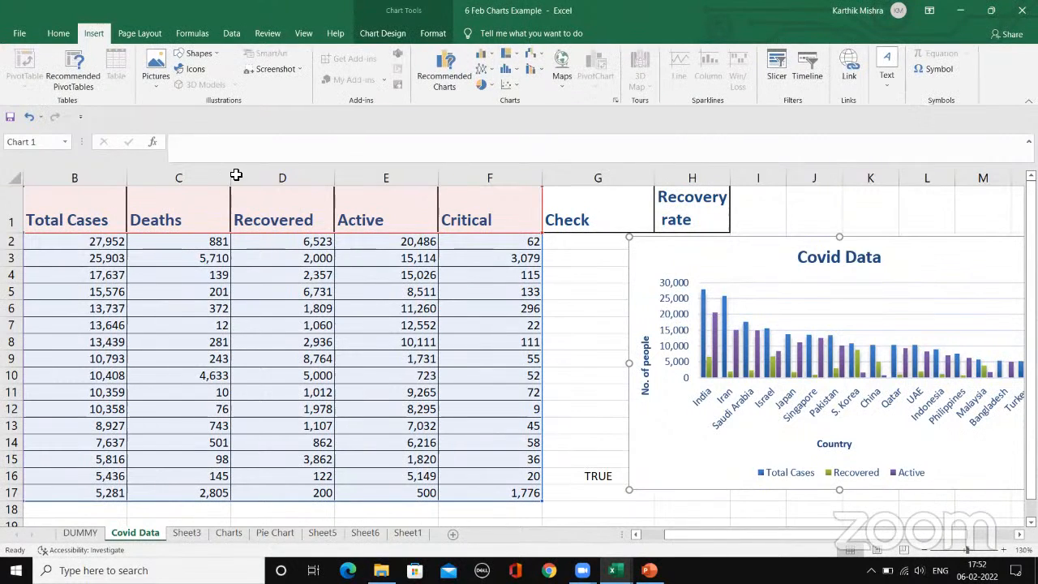
{"action": "left_click", "coordinate": [71, 198]}
{"action": "left_click_drag", "start_coordinate": [71, 198], "coordinate": [509, 485]}
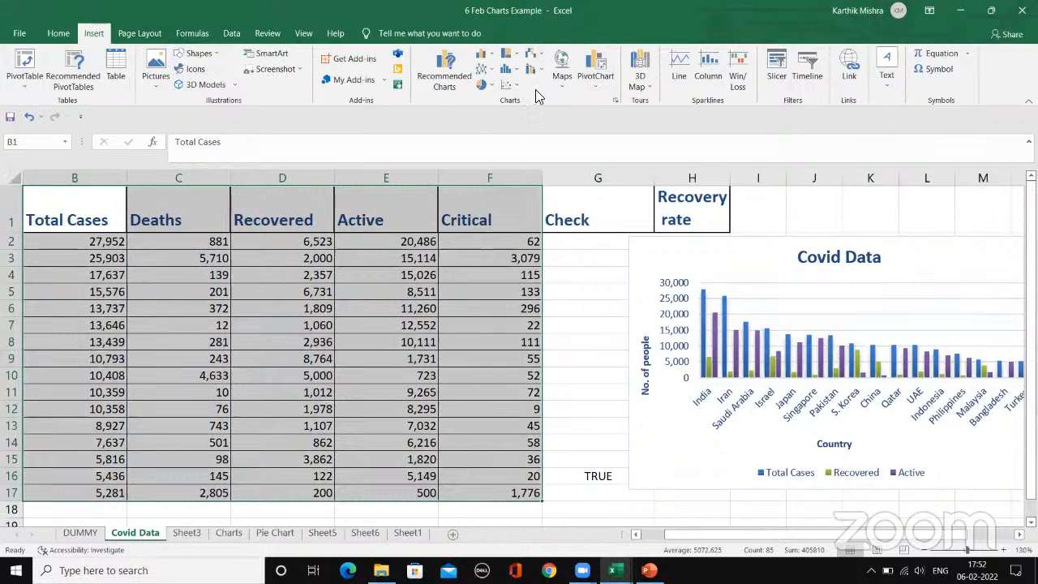
{"action": "left_click", "coordinate": [484, 86]}
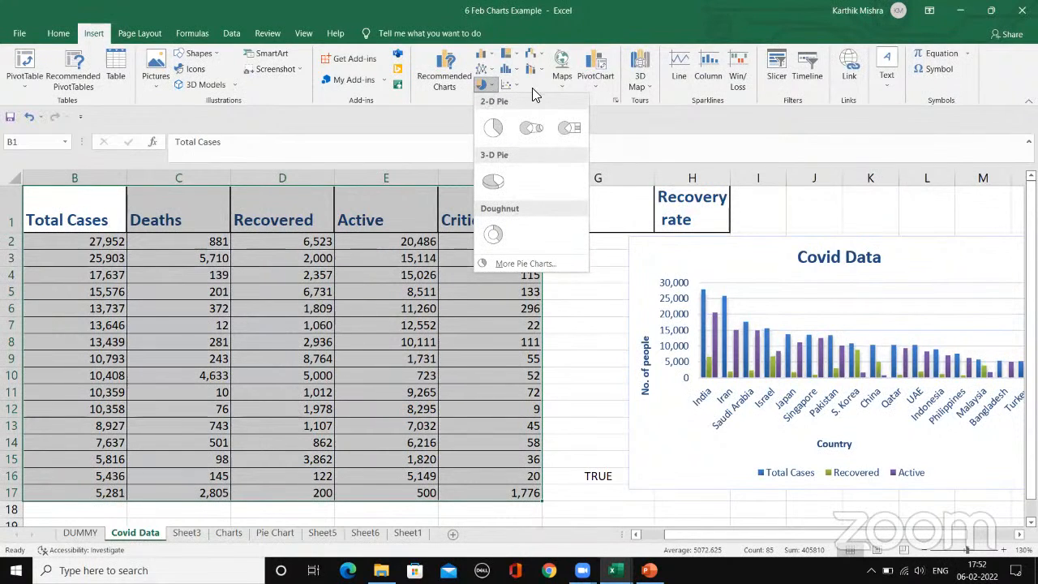
{"action": "left_click", "coordinate": [531, 89]}
{"action": "left_click", "coordinate": [485, 57]}
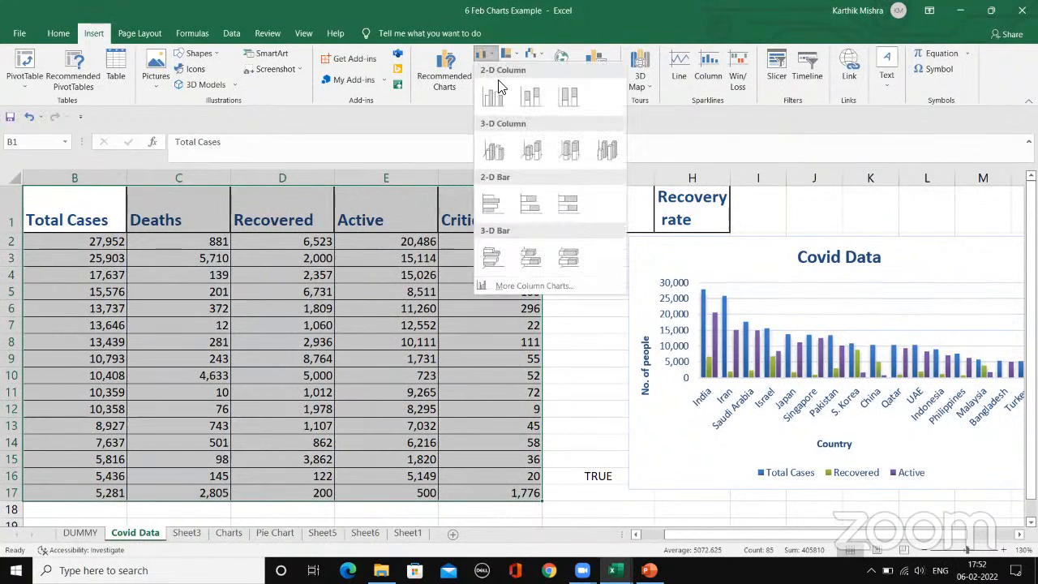
{"action": "left_click", "coordinate": [452, 93]}
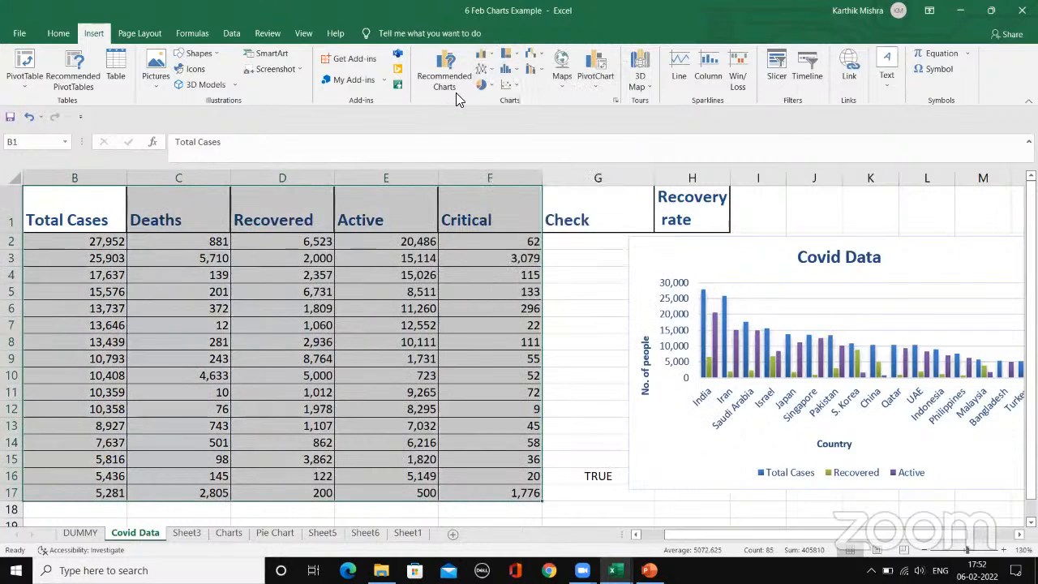
{"action": "left_click", "coordinate": [507, 70]}
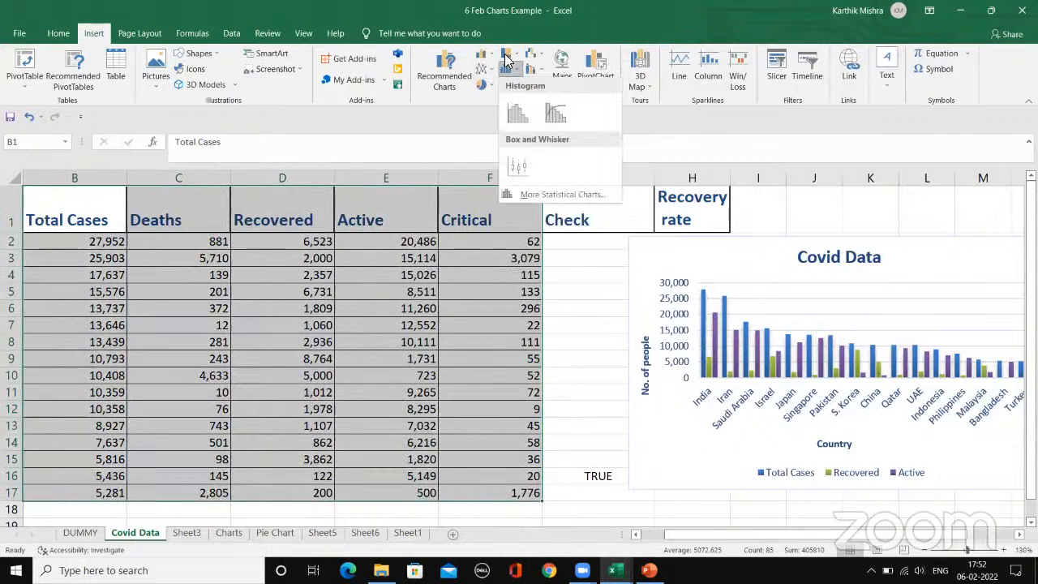
{"action": "left_click", "coordinate": [498, 58]}
{"action": "left_click", "coordinate": [527, 42]}
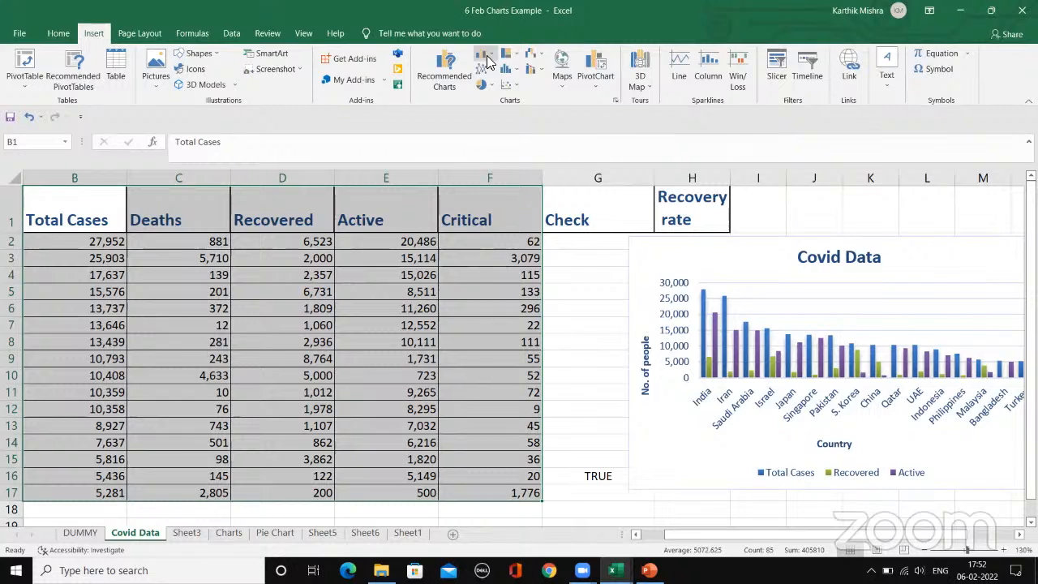
Step: Preview a 3-D stacked column chart and a 2-D pie chart of the selected data without inserting either
{"action": "left_click", "coordinate": [488, 57]}
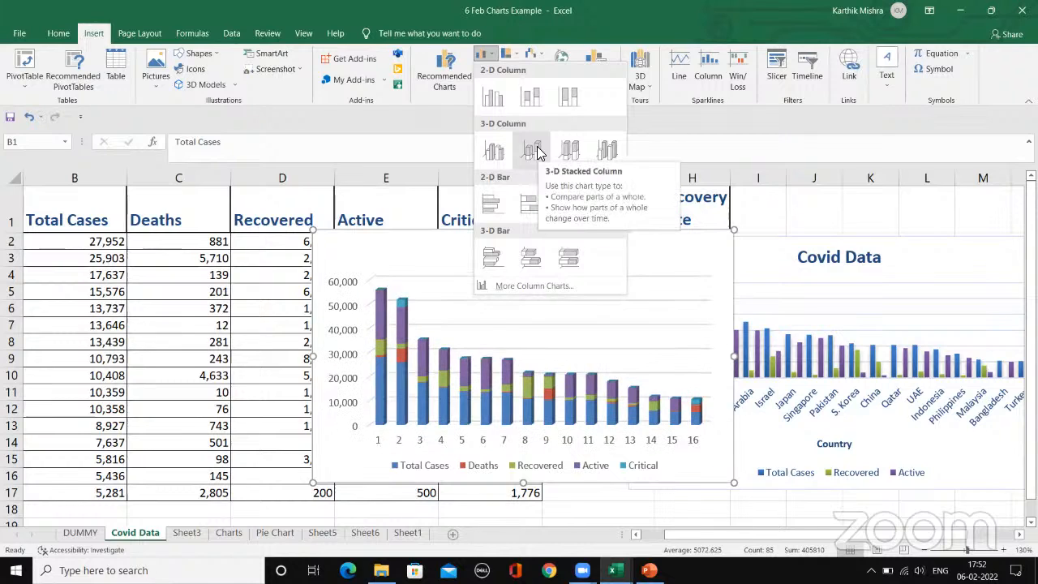
{"action": "left_click", "coordinate": [455, 141]}
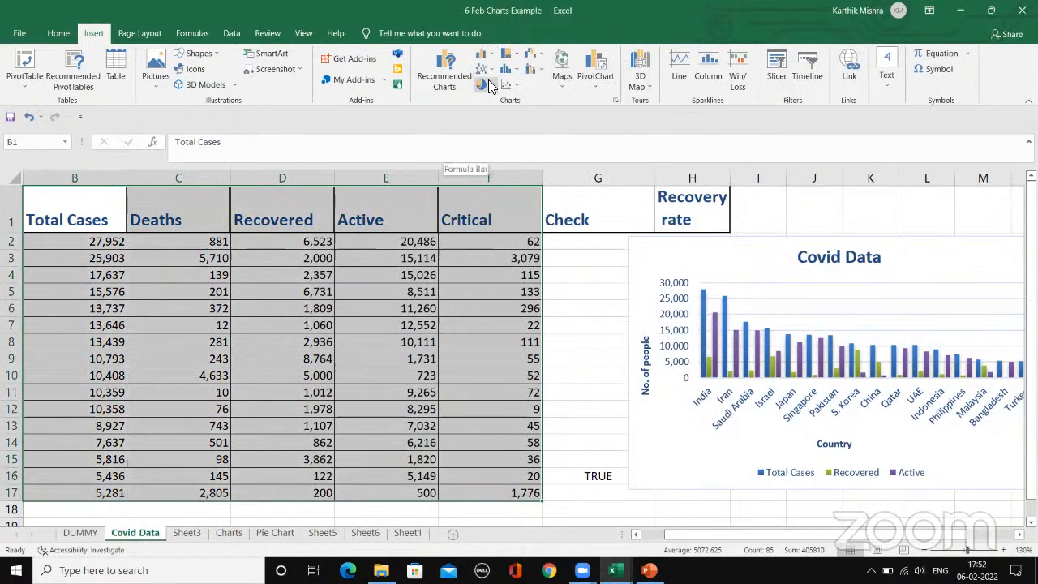
{"action": "left_click", "coordinate": [486, 83]}
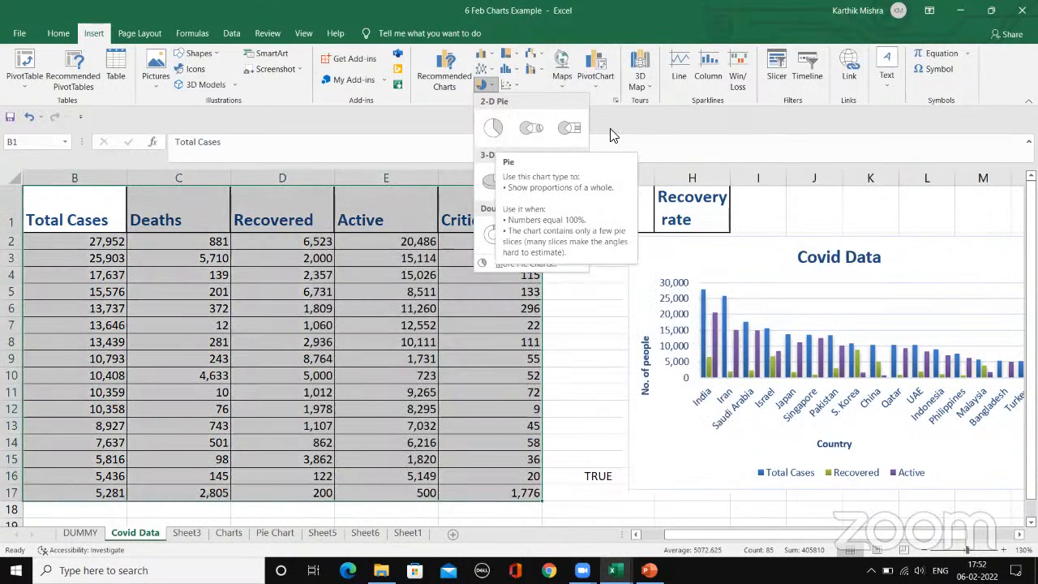
{"action": "left_click", "coordinate": [613, 134]}
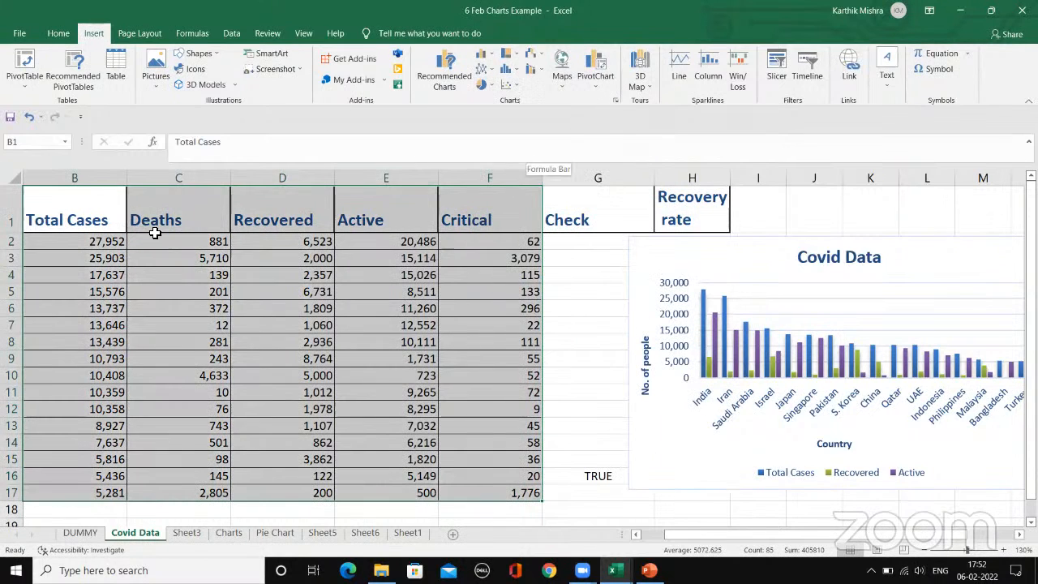
{"action": "left_click", "coordinate": [176, 376]}
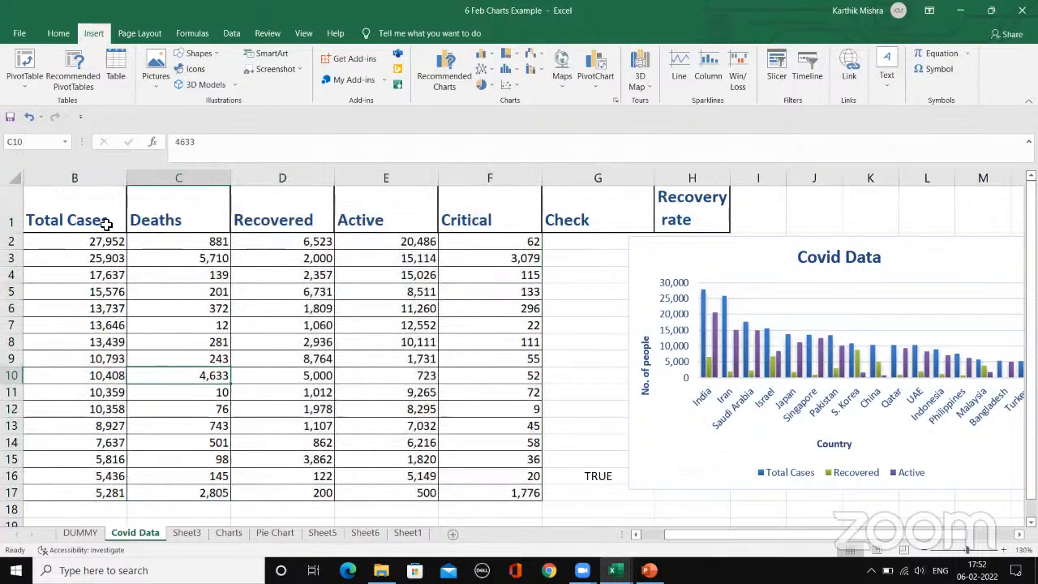
{"action": "left_click", "coordinate": [67, 198]}
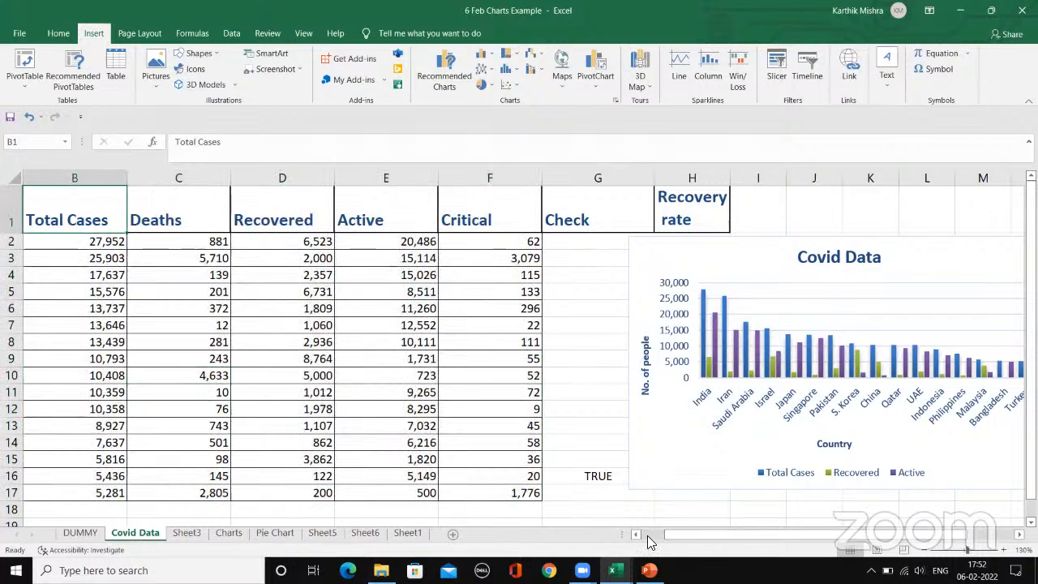
{"action": "scroll", "coordinate": [67, 198], "scroll_direction": "left", "scroll_amount": 2}
{"action": "left_click_drag", "start_coordinate": [44, 204], "coordinate": [144, 496]}
{"action": "left_click", "coordinate": [281, 332]}
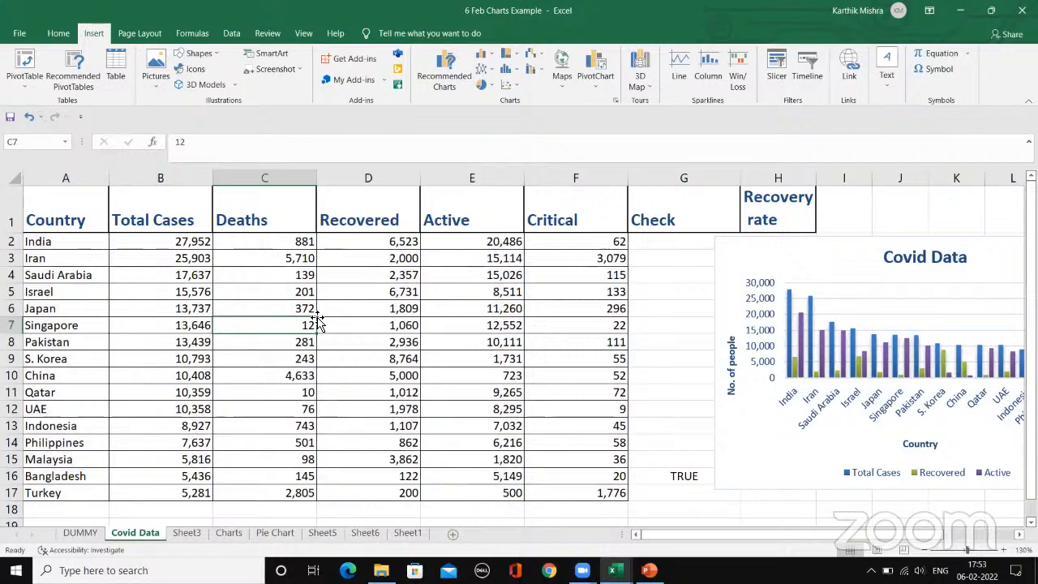
{"action": "left_click", "coordinate": [92, 256]}
{"action": "left_click_drag", "start_coordinate": [81, 240], "coordinate": [58, 491]}
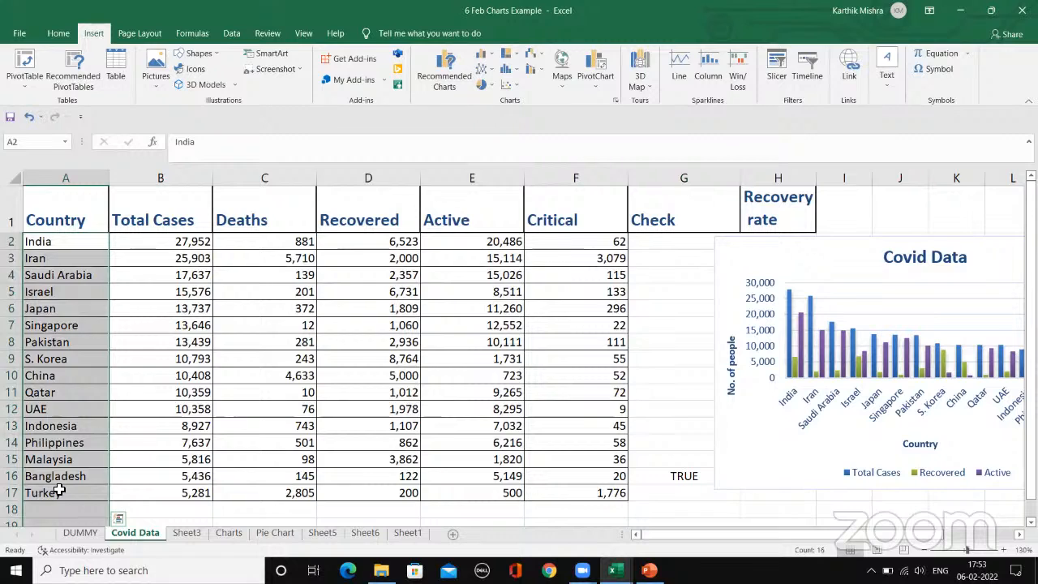
{"action": "left_click", "coordinate": [58, 491]}
Step: Insert a 2-D pie chart of the Country and Total Cases columns (A1:B17) and move the column and pie charts further right
{"action": "left_click_drag", "start_coordinate": [78, 213], "coordinate": [140, 492]}
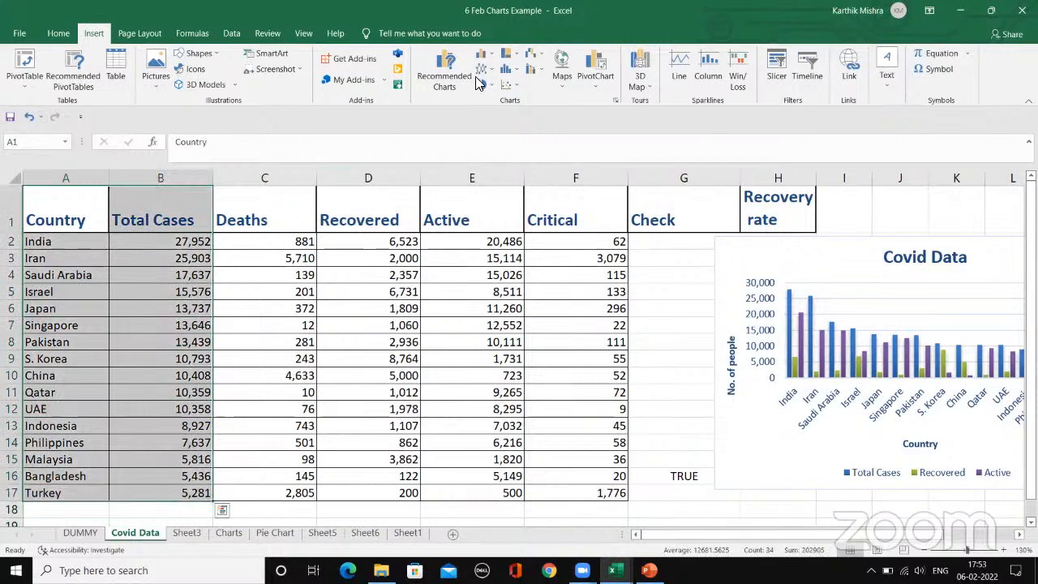
{"action": "left_click", "coordinate": [489, 88]}
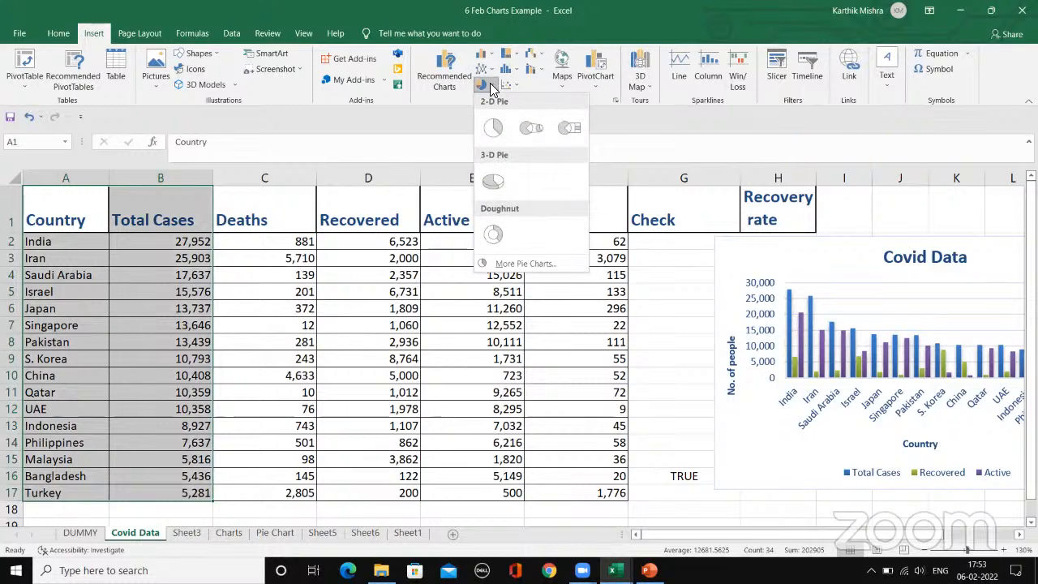
{"action": "left_click", "coordinate": [493, 129]}
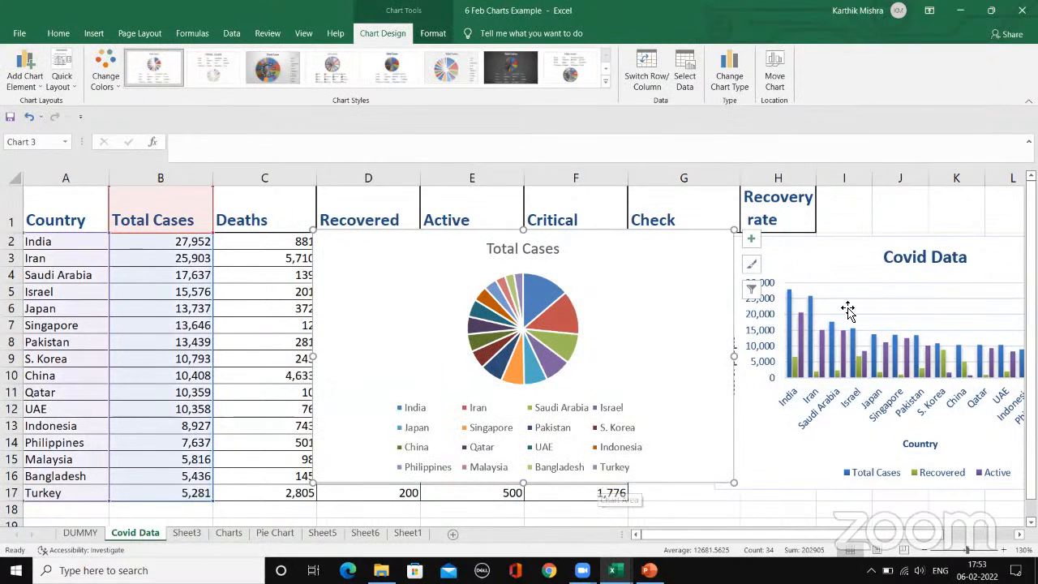
{"action": "left_click_drag", "start_coordinate": [809, 254], "coordinate": [1000, 314]}
{"action": "left_click_drag", "start_coordinate": [440, 248], "coordinate": [572, 254]}
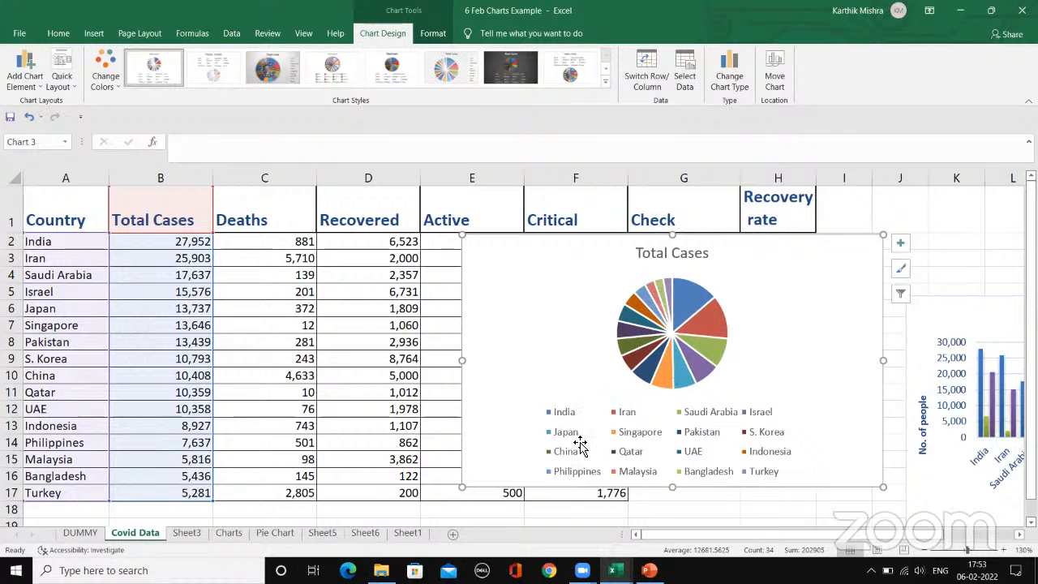
Step: Filter Saudi Arabia, Israel and Japan out of the Total Cases pie chart and close the chart filter
{"action": "left_click", "coordinate": [900, 293]}
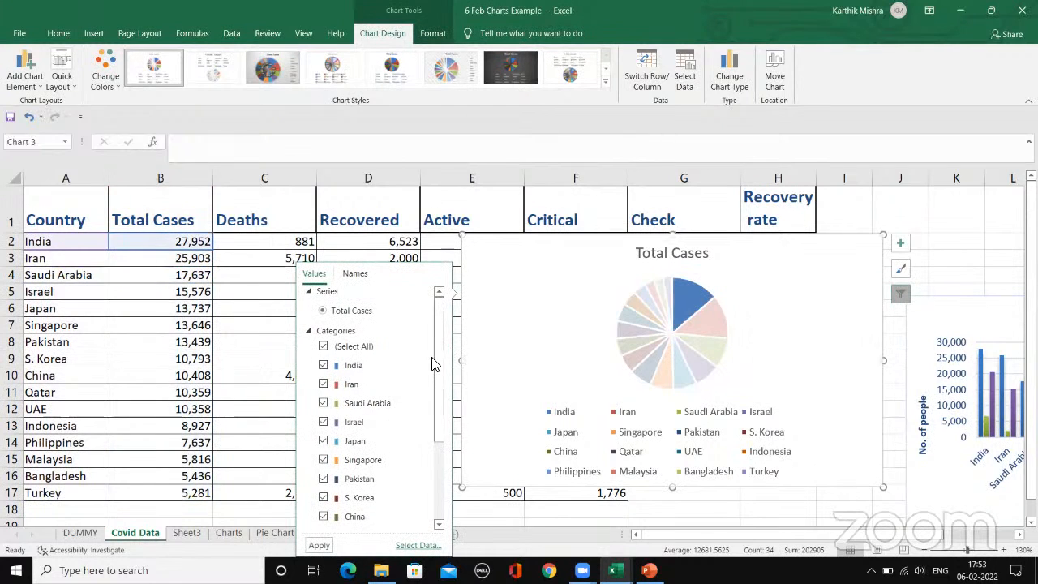
{"action": "left_click_drag", "start_coordinate": [435, 424], "coordinate": [442, 488]}
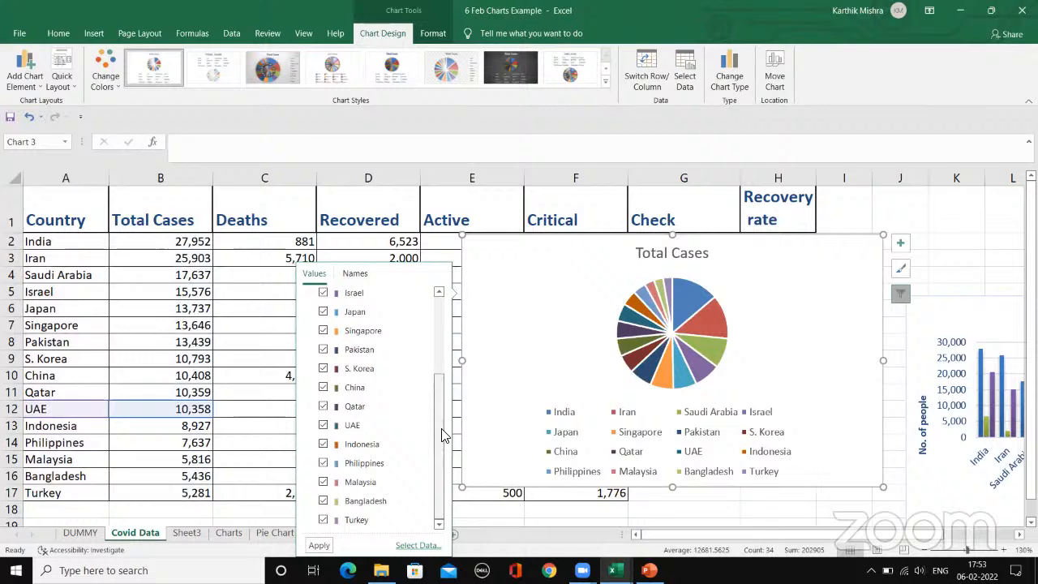
{"action": "left_click_drag", "start_coordinate": [442, 434], "coordinate": [443, 386]}
{"action": "left_click", "coordinate": [323, 356]}
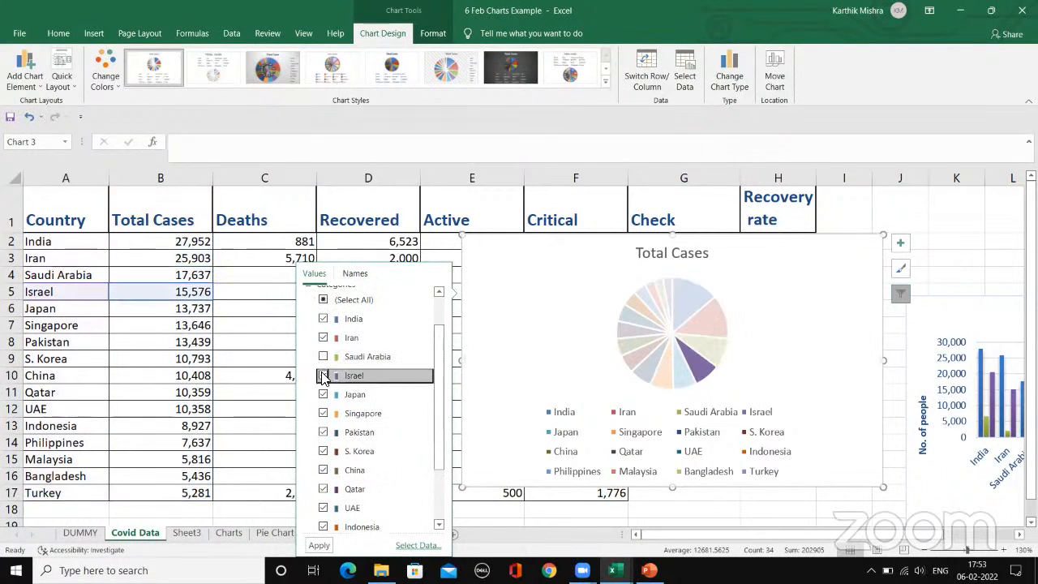
{"action": "left_click", "coordinate": [322, 376]}
{"action": "left_click", "coordinate": [323, 394]}
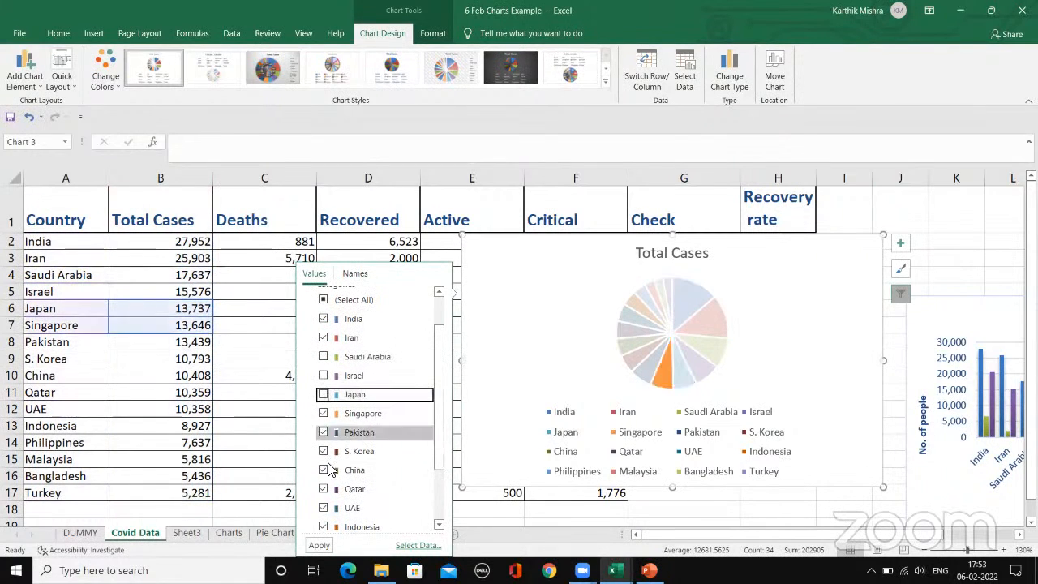
{"action": "left_click", "coordinate": [319, 547]}
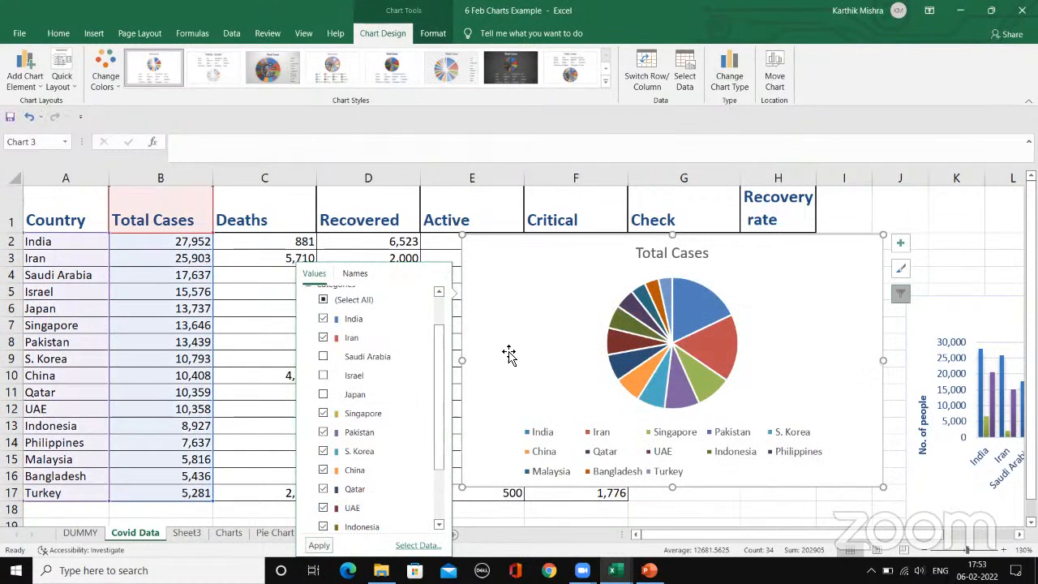
{"action": "left_click", "coordinate": [445, 253]}
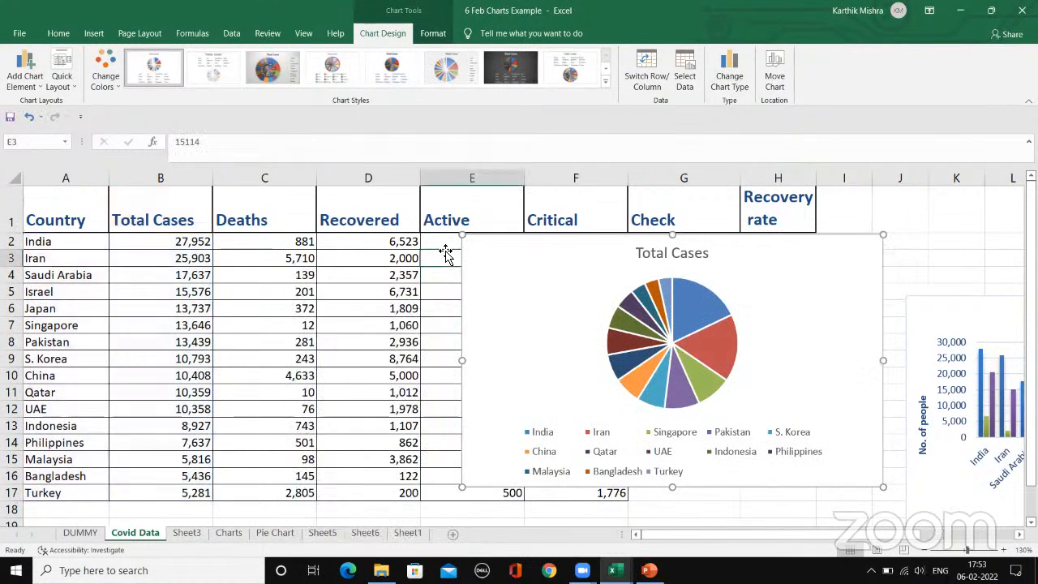
Step: Add data labels to the pie chart's slices, remove them and add them again
{"action": "left_click", "coordinate": [651, 320]}
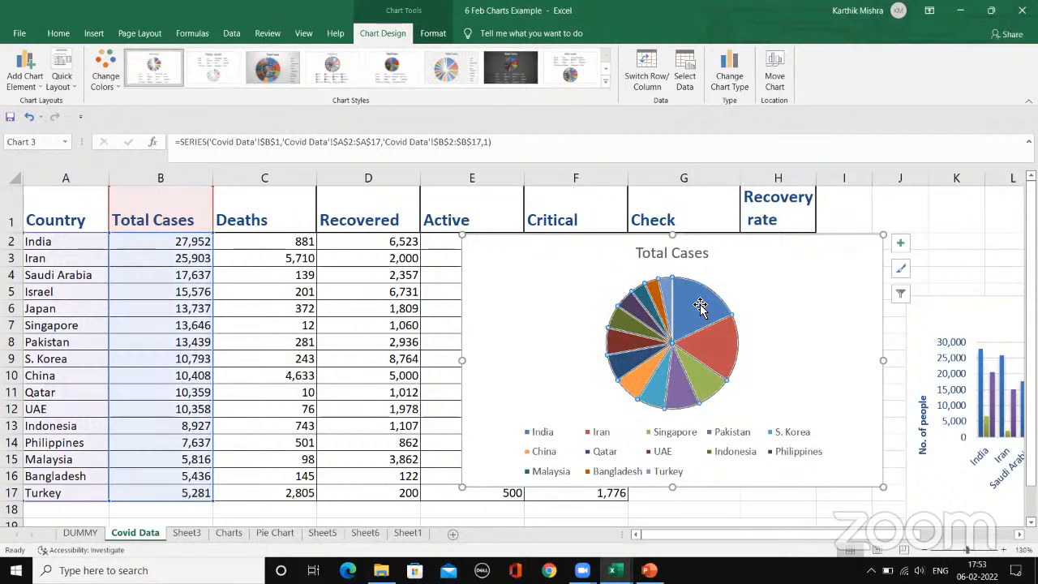
{"action": "left_click", "coordinate": [900, 242]}
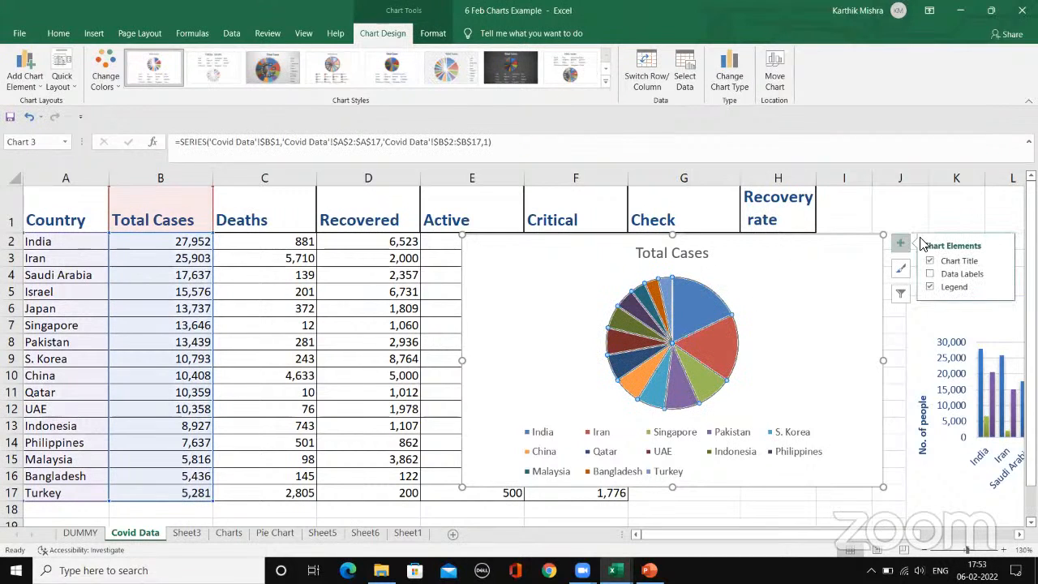
{"action": "left_click", "coordinate": [930, 275]}
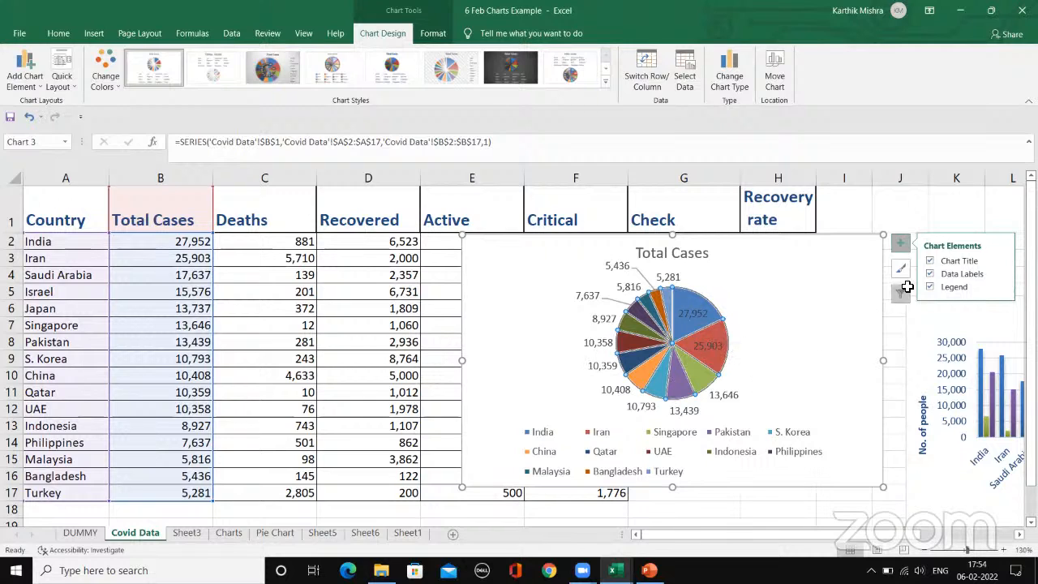
{"action": "left_click", "coordinate": [929, 273]}
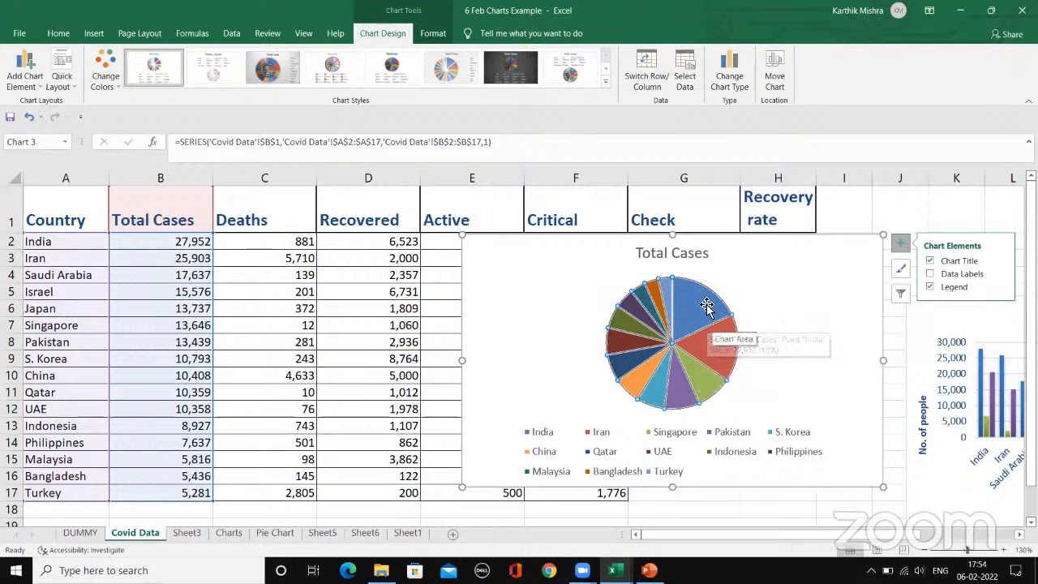
{"action": "left_click", "coordinate": [929, 274]}
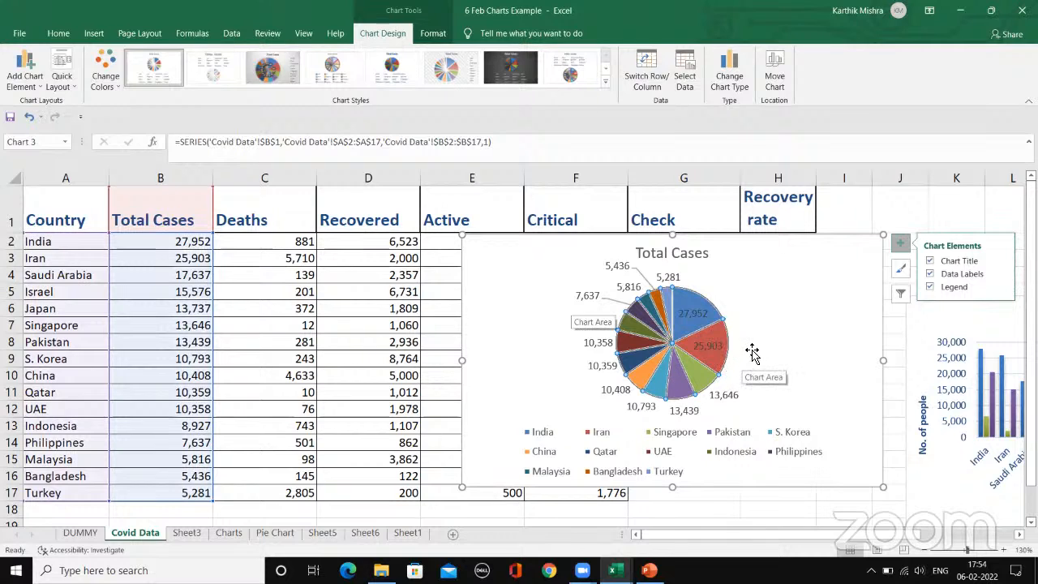
Step: Rename the pie chart's title to "Total Cases worldwide"
{"action": "left_click", "coordinate": [676, 255]}
{"action": "triple_click", "coordinate": [675, 255]}
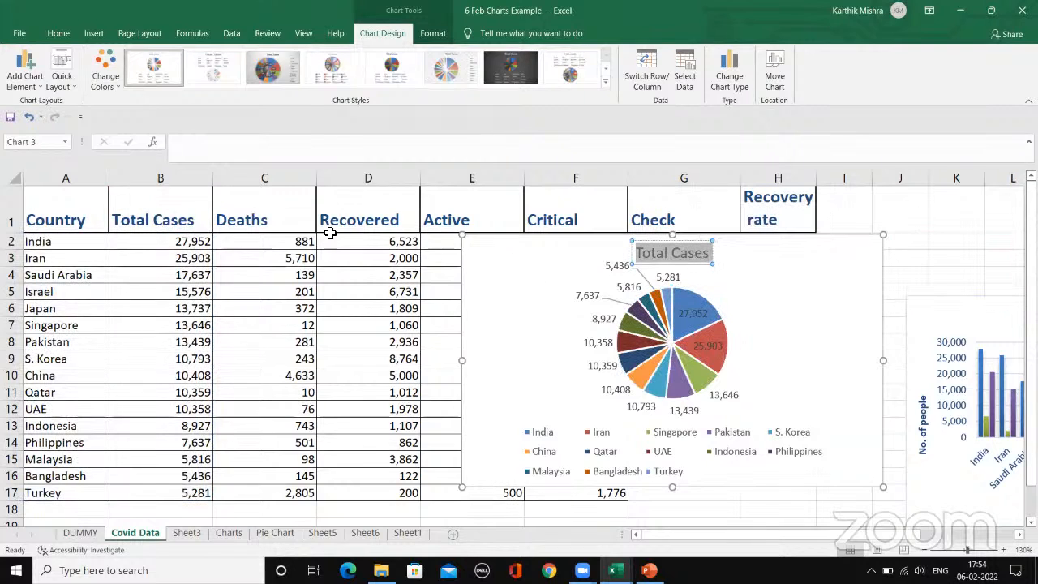
{"action": "left_click", "coordinate": [143, 220]}
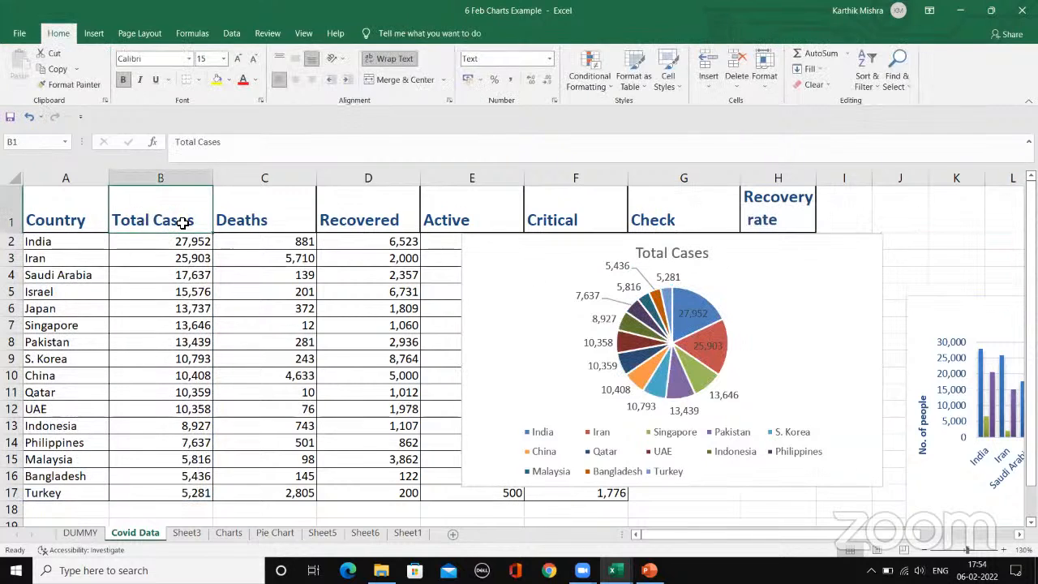
{"action": "left_click", "coordinate": [664, 253]}
{"action": "double_click", "coordinate": [688, 253]}
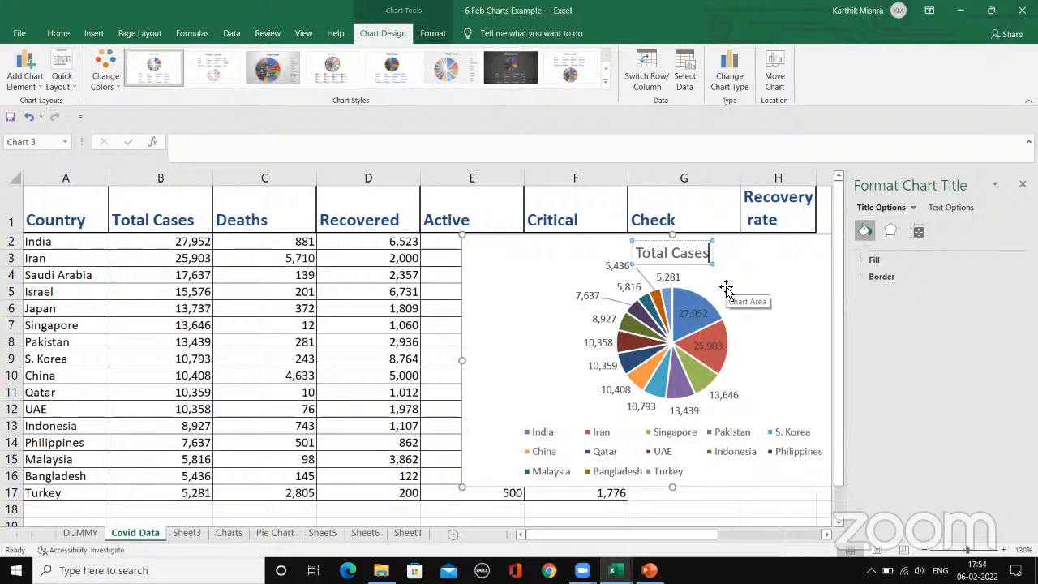
{"action": "type", "text": "worldw"}
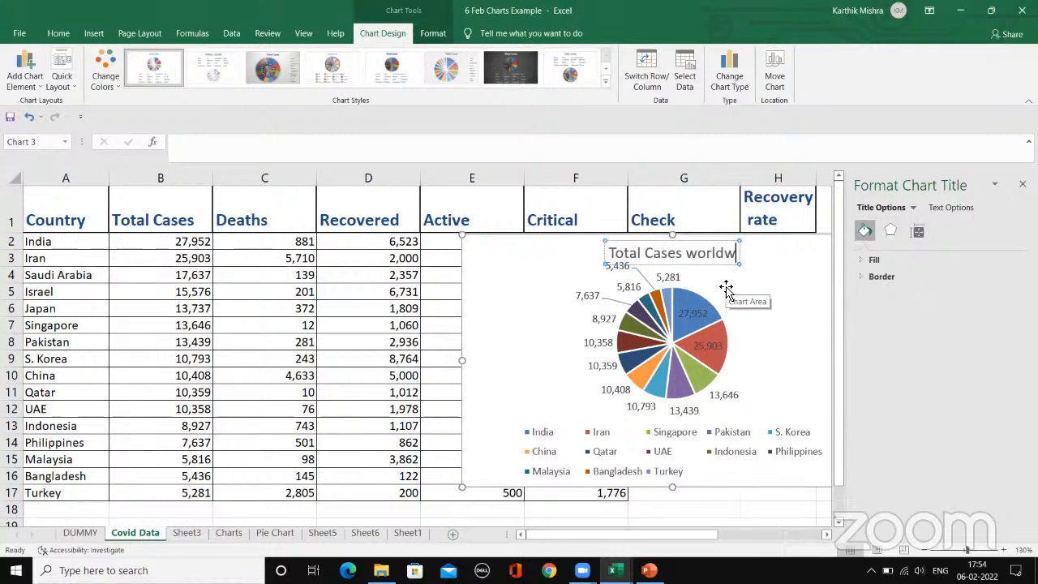
{"action": "type", "text": "idw"}
{"action": "key", "text": "BackSpace"}
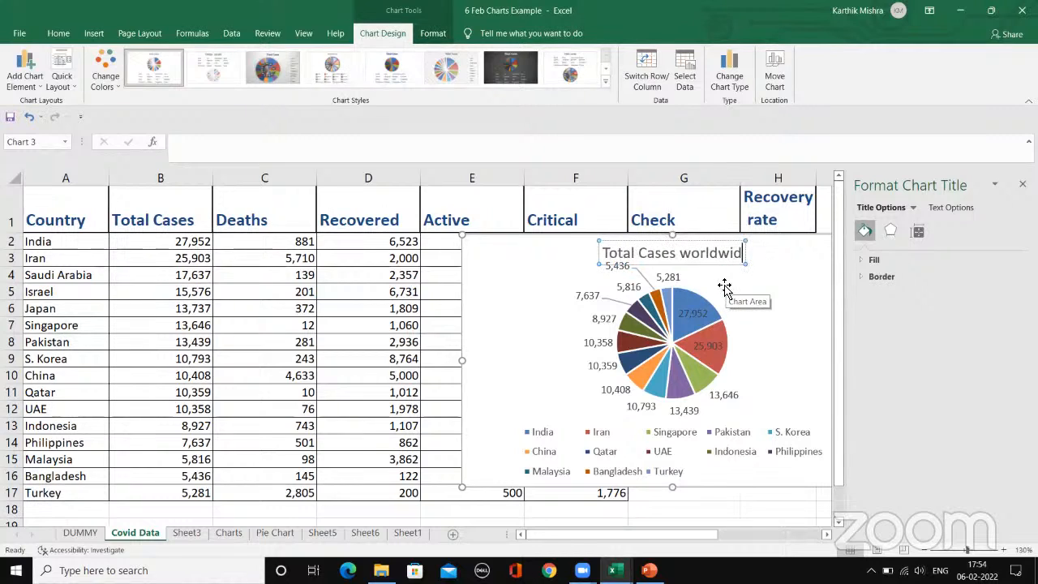
{"action": "type", "text": "e"}
{"action": "key", "text": "Return"}
{"action": "key", "text": "BackSpace"}
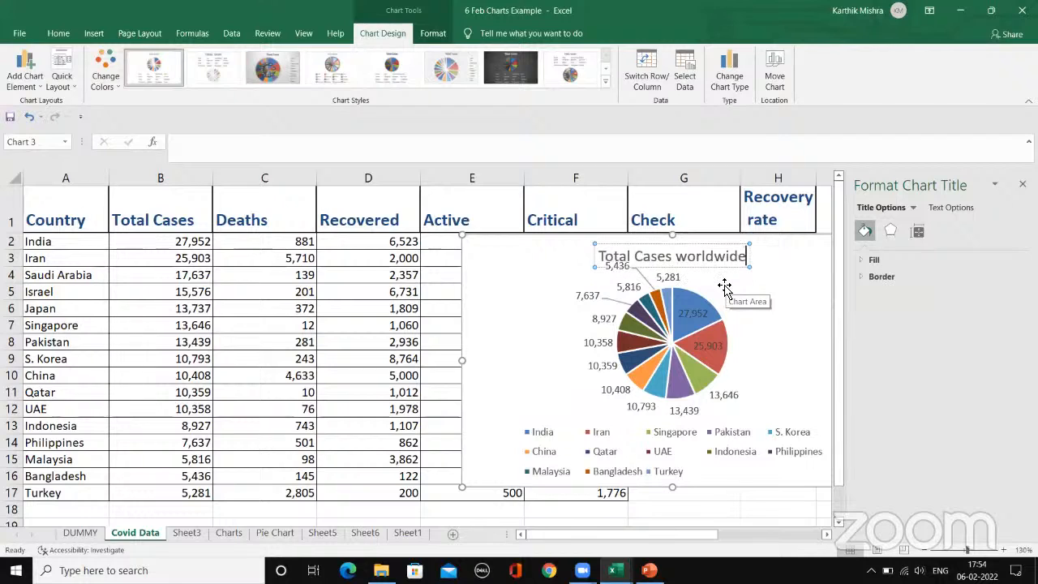
{"action": "left_click", "coordinate": [783, 273]}
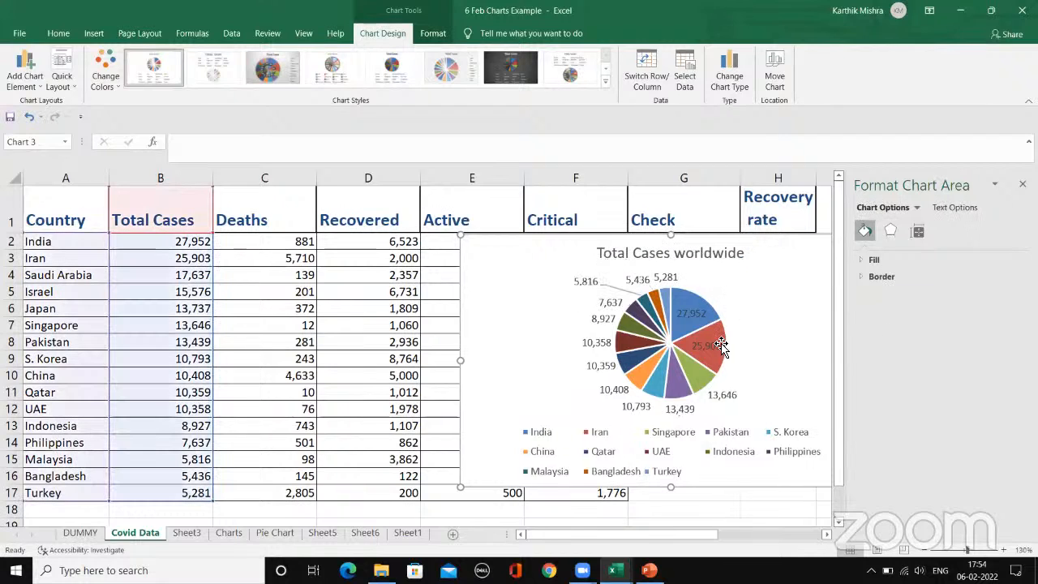
Step: Close the chart formatting pane, reposition the pie chart and apply the fourth chart style, with pale outlined slices
{"action": "left_click_drag", "start_coordinate": [758, 338], "coordinate": [712, 334]}
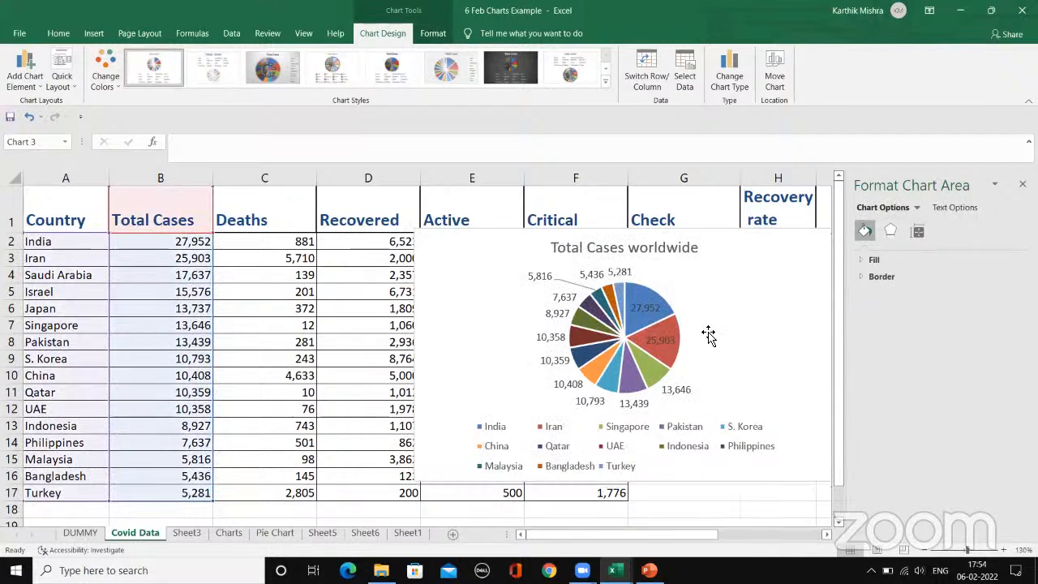
{"action": "left_click", "coordinate": [1022, 184]}
{"action": "mouse_move", "coordinate": [732, 297]}
{"action": "left_mouse_down"}
{"action": "mouse_move", "coordinate": [779, 311]}
{"action": "mouse_move", "coordinate": [772, 298]}
{"action": "left_mouse_up"}
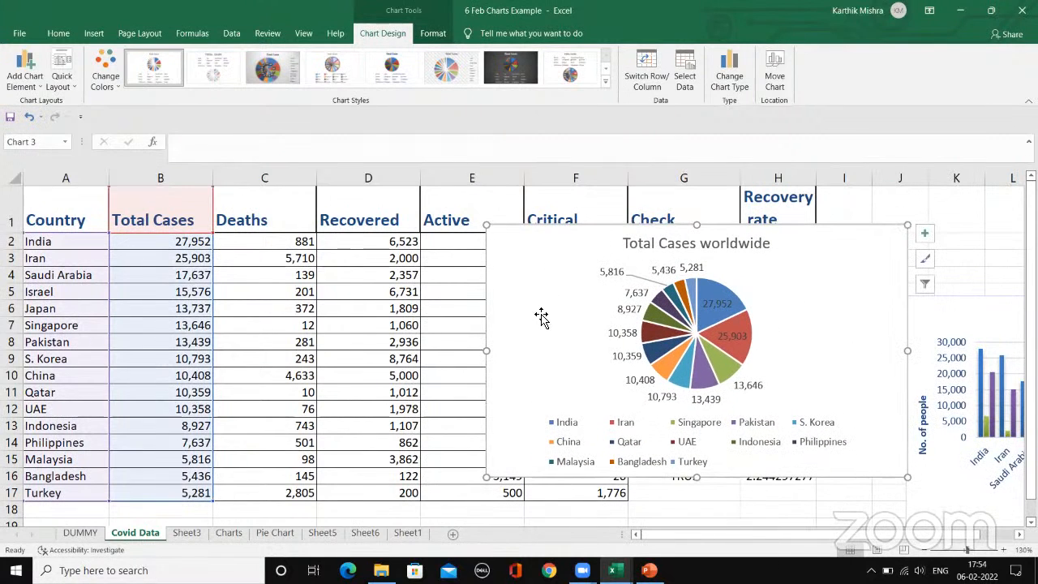
{"action": "left_click", "coordinate": [608, 86]}
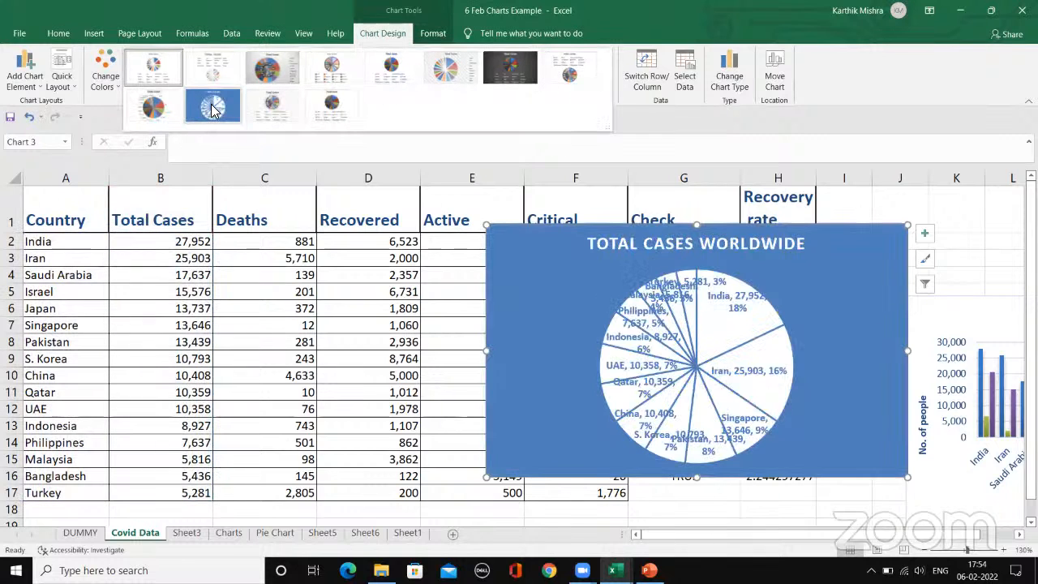
{"action": "left_click", "coordinate": [327, 75]}
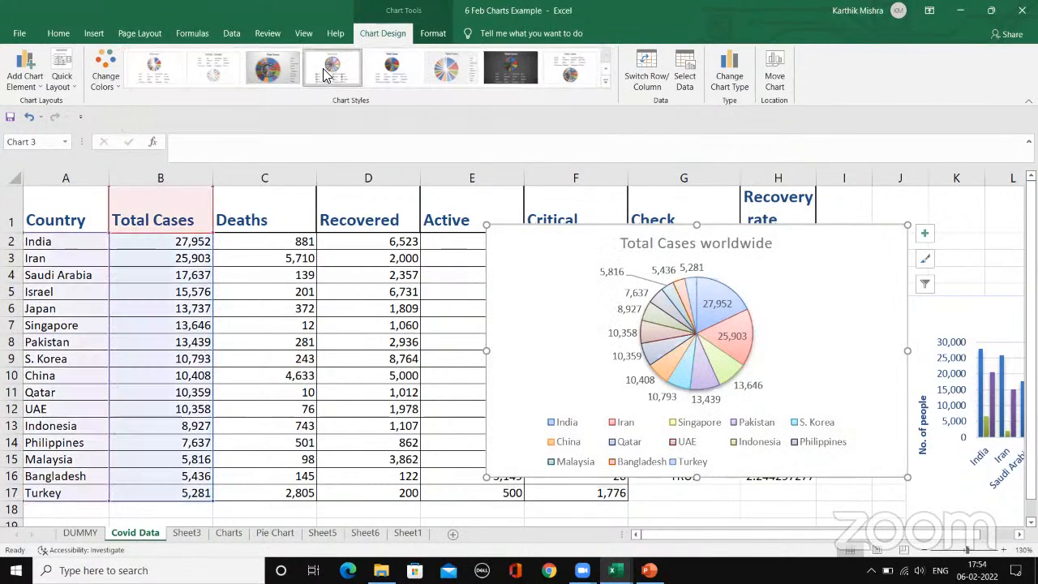
Step: Preview monochromatic color palettes on the pie chart without applying one
{"action": "left_click", "coordinate": [104, 88]}
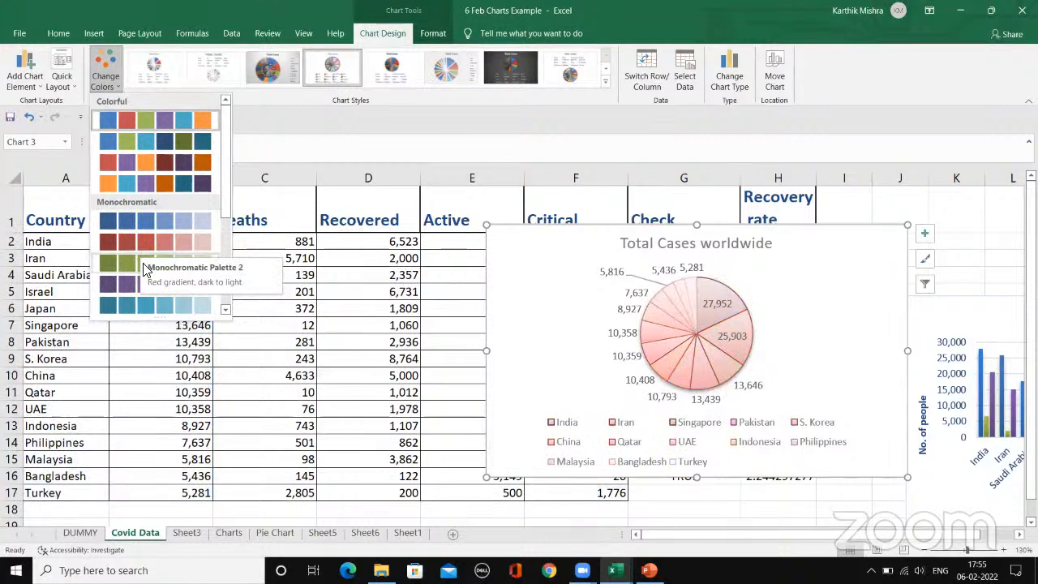
{"action": "left_click", "coordinate": [225, 297]}
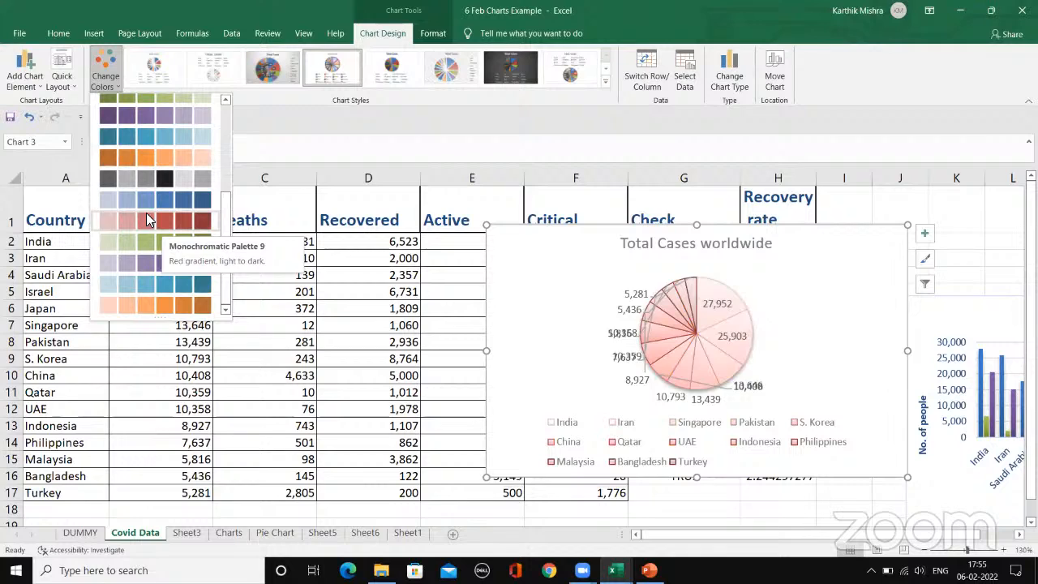
{"action": "left_click", "coordinate": [365, 151]}
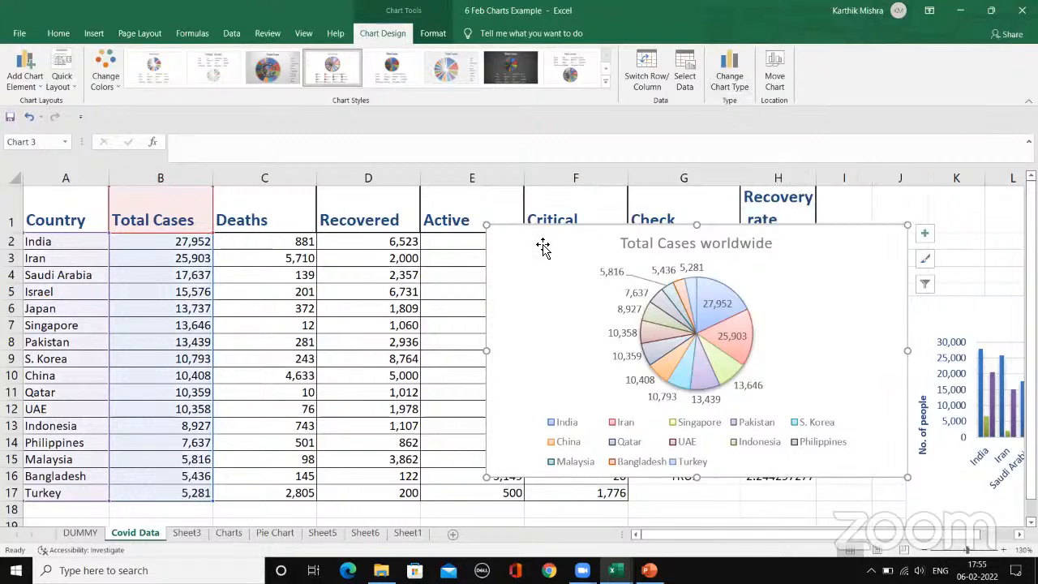
Step: Change the Total Cases worldwide pie chart to a Clustered Bar chart and shift it slightly over the data
{"action": "left_click", "coordinate": [730, 69]}
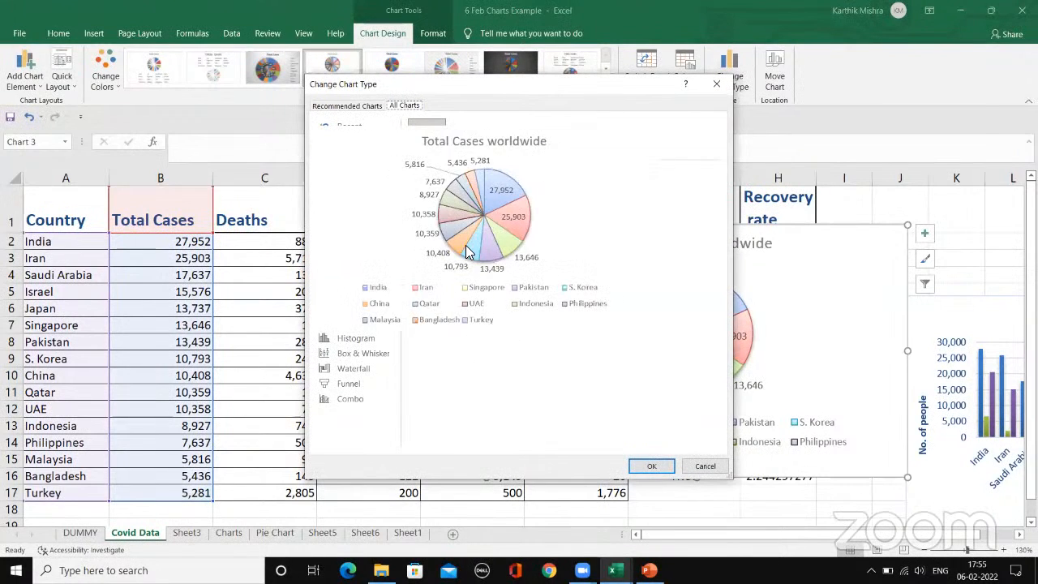
{"action": "left_click", "coordinate": [347, 171]}
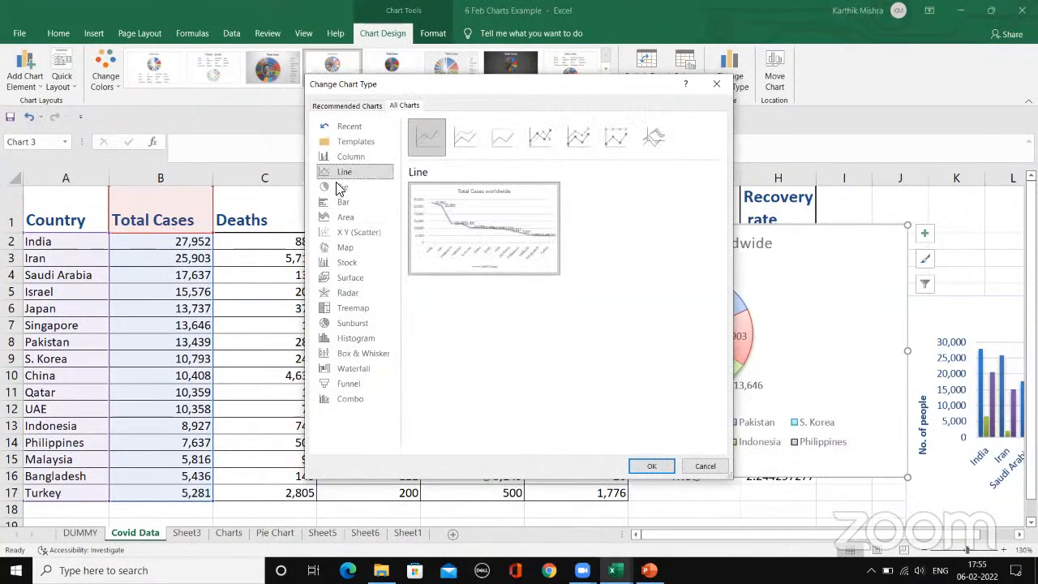
{"action": "left_click", "coordinate": [361, 229]}
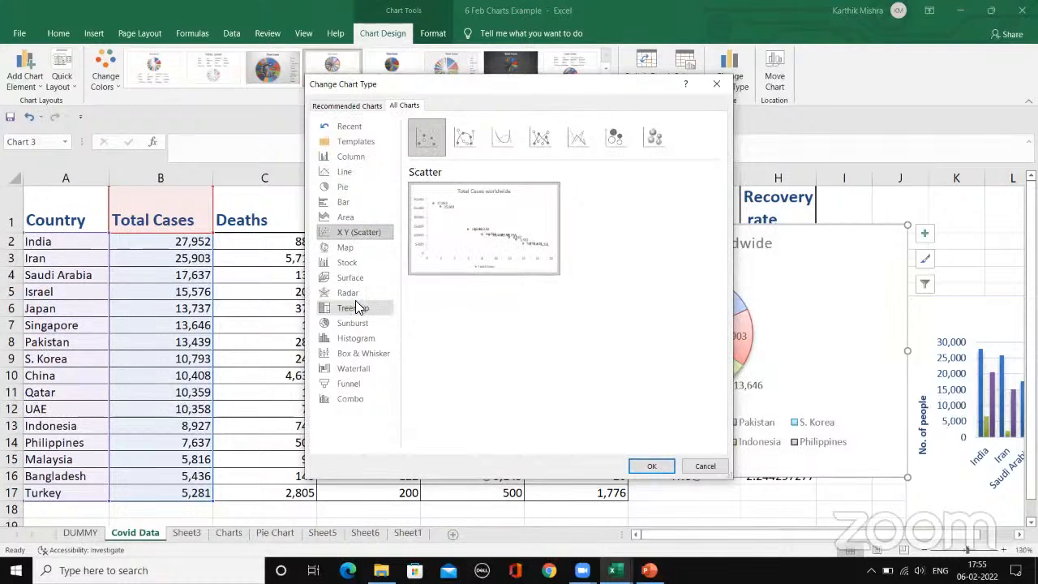
{"action": "left_click", "coordinate": [352, 202]}
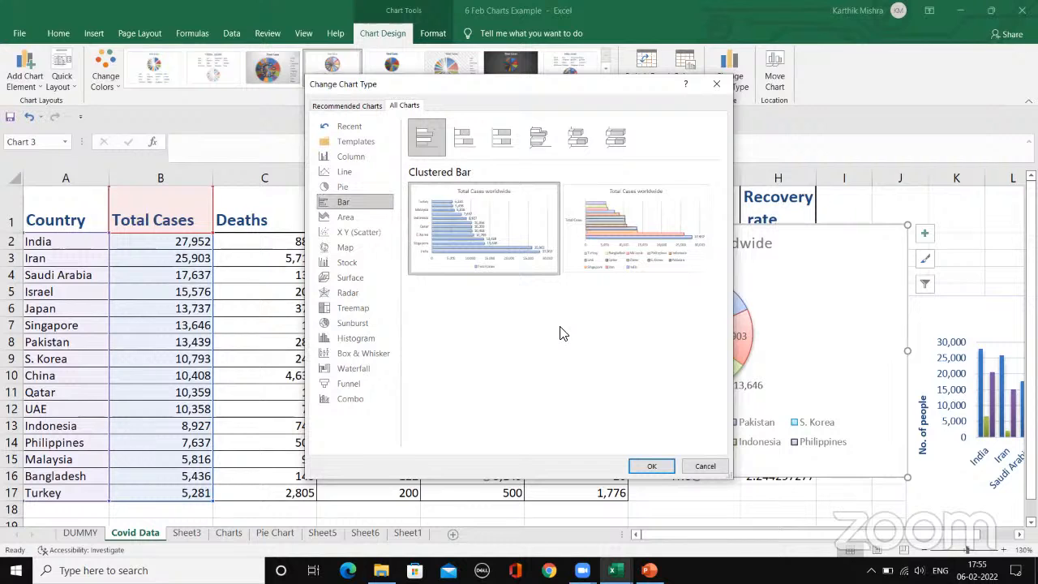
{"action": "mouse_move", "coordinate": [477, 255]}
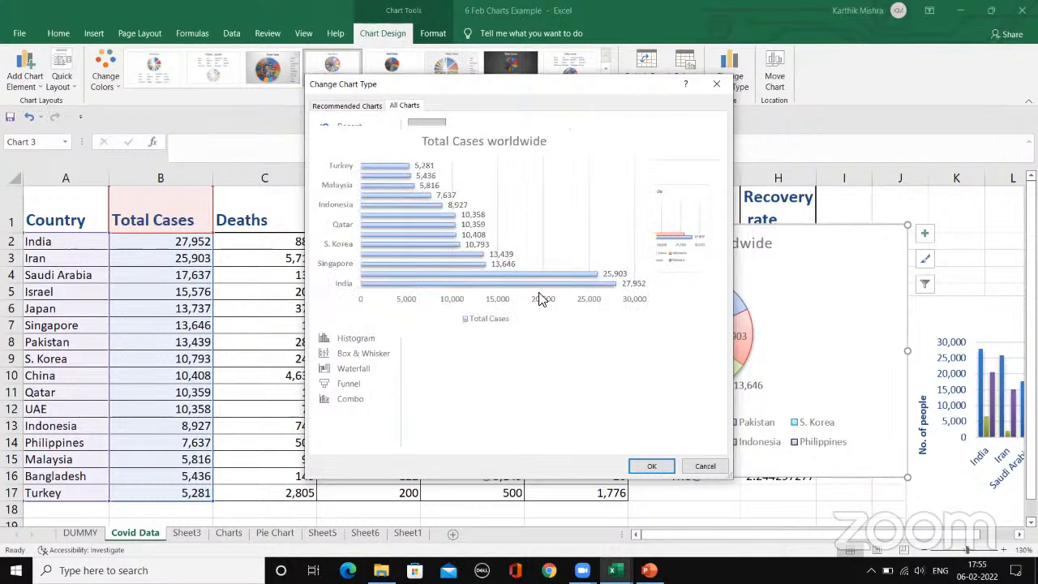
{"action": "left_click", "coordinate": [655, 467]}
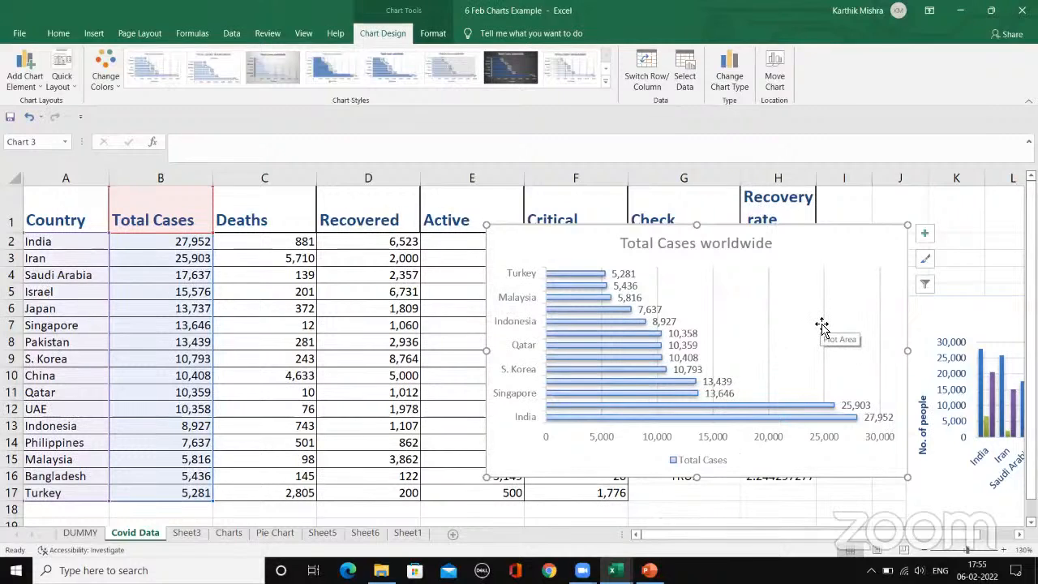
{"action": "left_click_drag", "start_coordinate": [827, 269], "coordinate": [802, 267]}
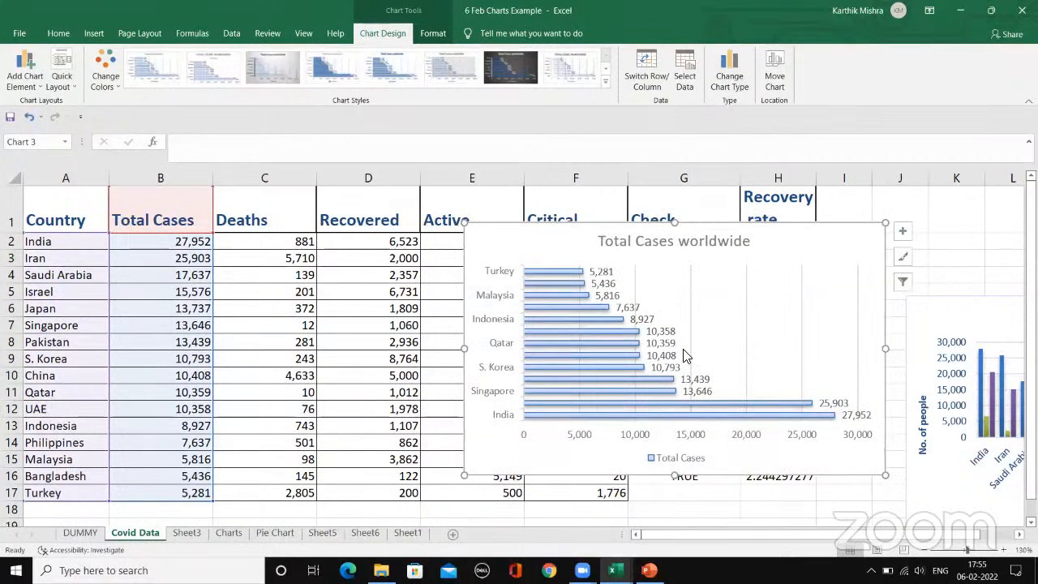
{"action": "left_click", "coordinate": [605, 81]}
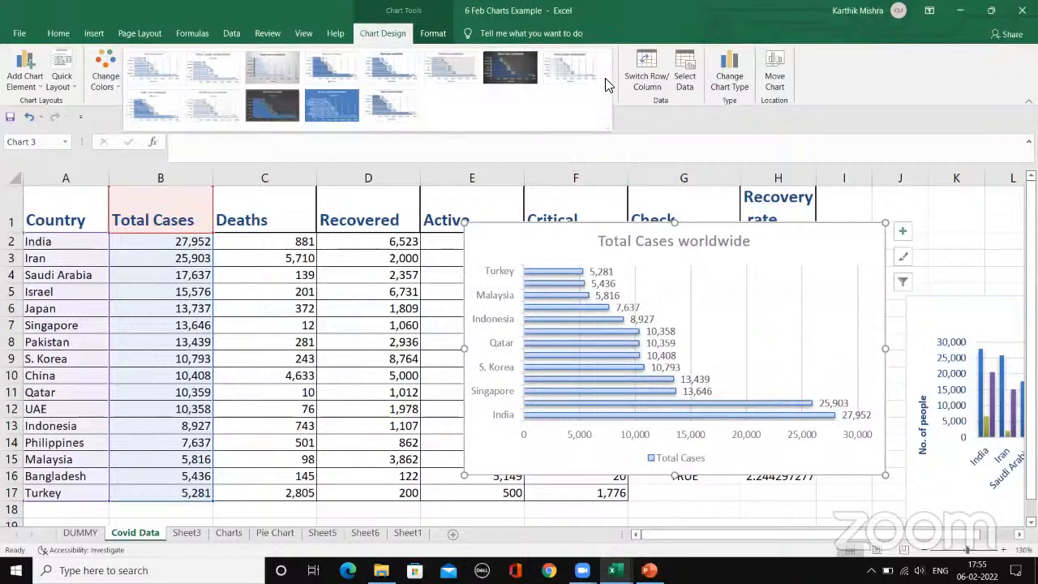
{"action": "left_click", "coordinate": [639, 115]}
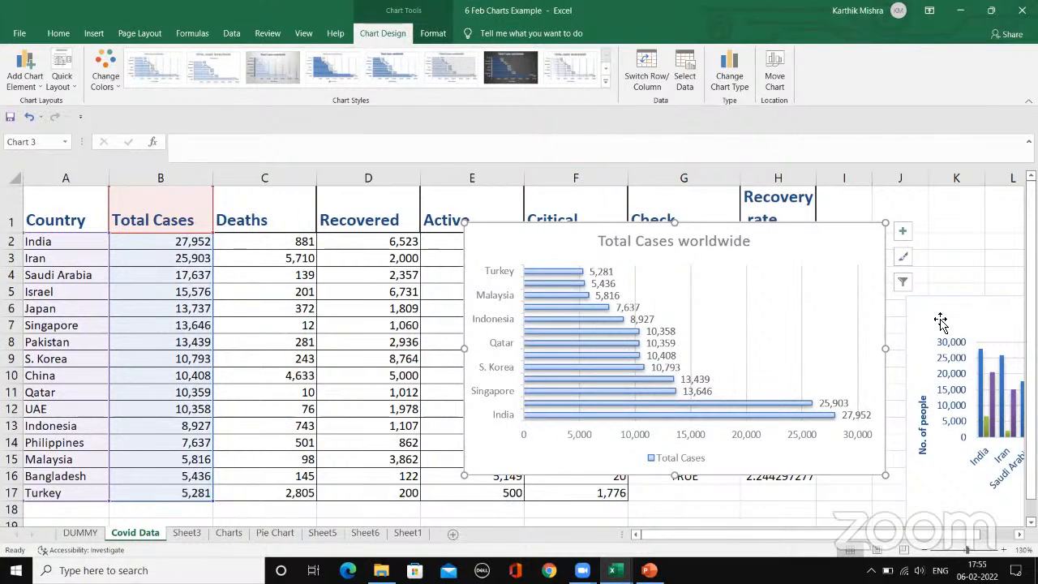
Step: Lower the bar chart's plot area and arrange the bar chart and the Covid Data column chart next to each other
{"action": "left_click_drag", "start_coordinate": [799, 535], "coordinate": [904, 533]}
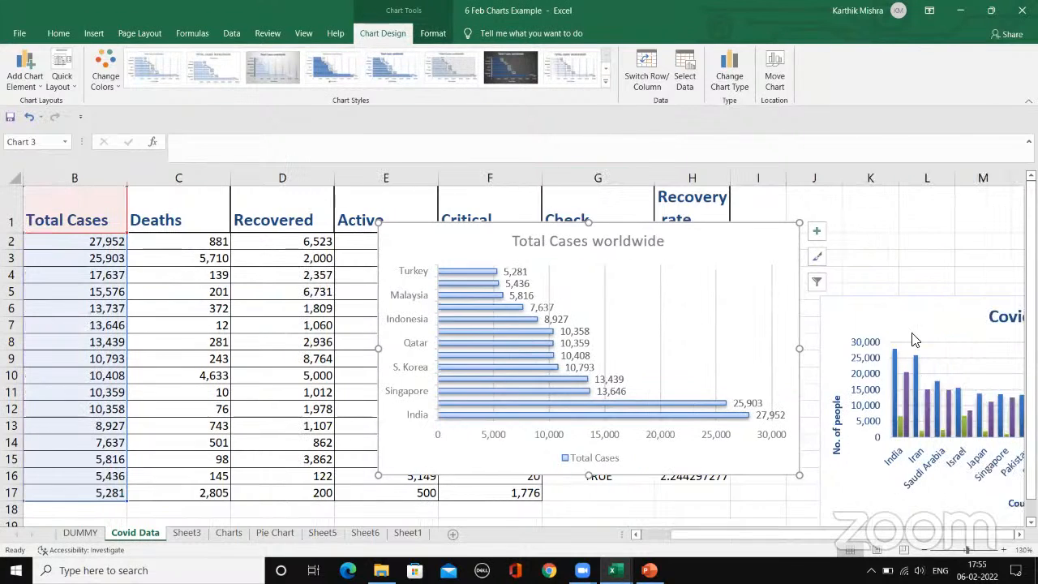
{"action": "left_click", "coordinate": [866, 309]}
{"action": "left_click_drag", "start_coordinate": [621, 298], "coordinate": [505, 319]}
{"action": "left_click_drag", "start_coordinate": [496, 248], "coordinate": [317, 252]}
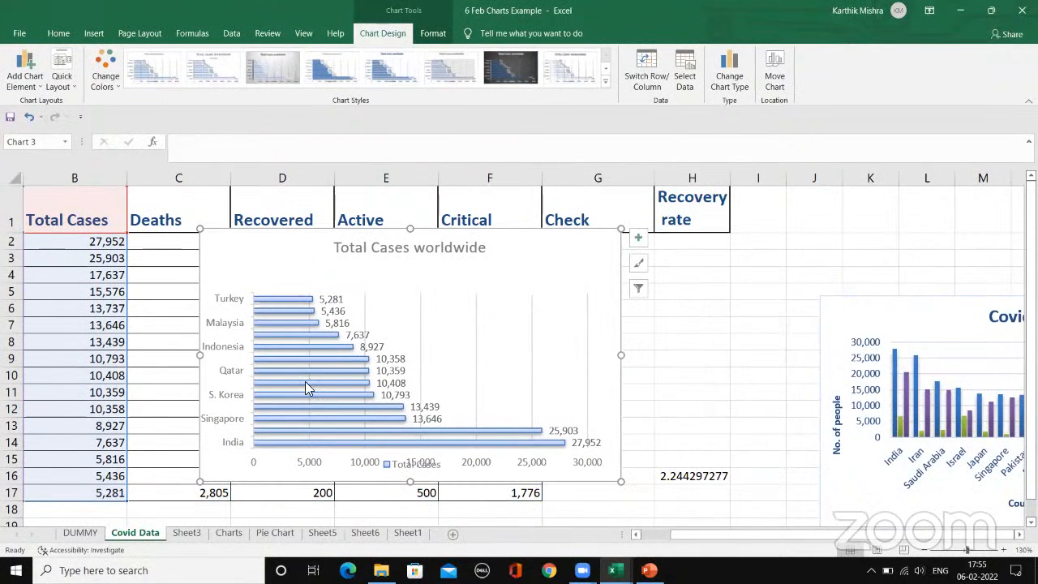
{"action": "left_click", "coordinate": [308, 308]}
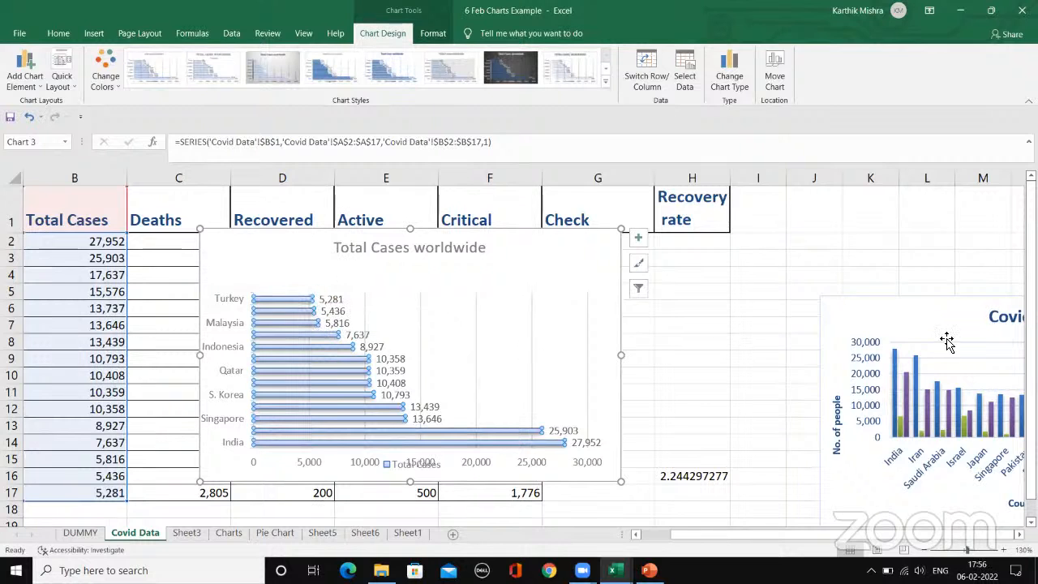
{"action": "left_click_drag", "start_coordinate": [945, 343], "coordinate": [771, 268]}
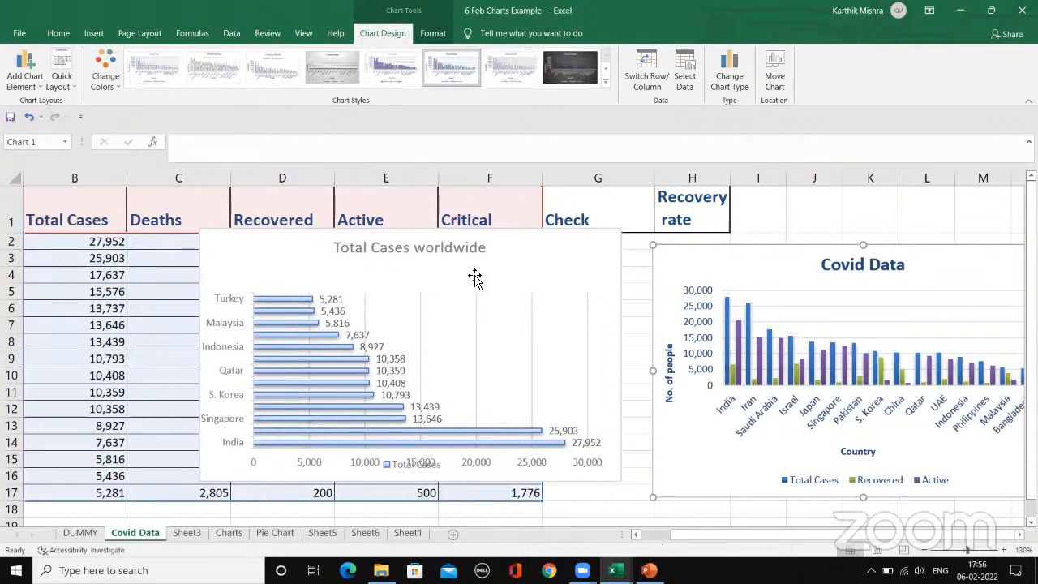
{"action": "left_click", "coordinate": [511, 255]}
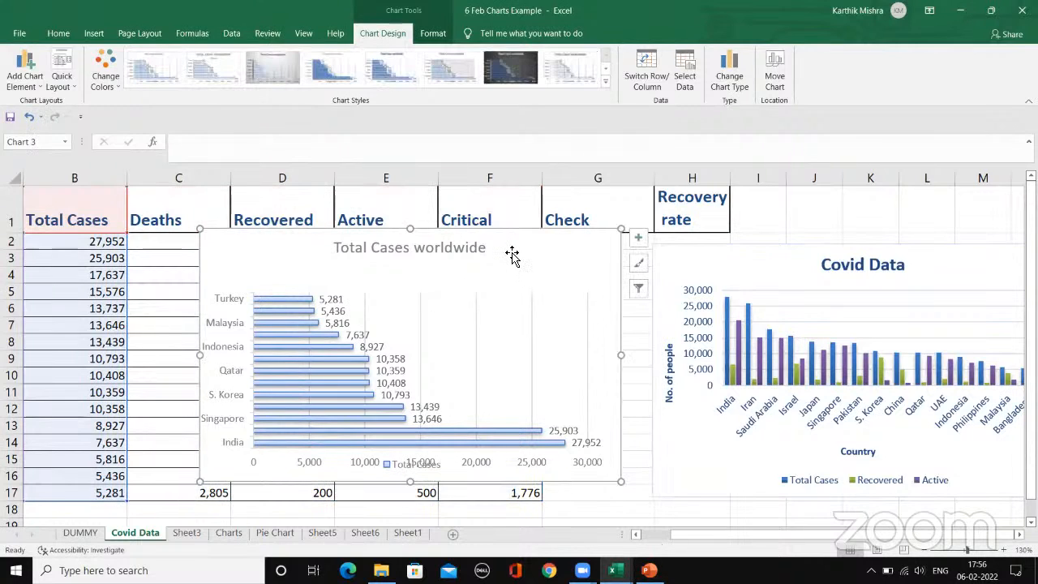
{"action": "left_click_drag", "start_coordinate": [515, 253], "coordinate": [577, 261]}
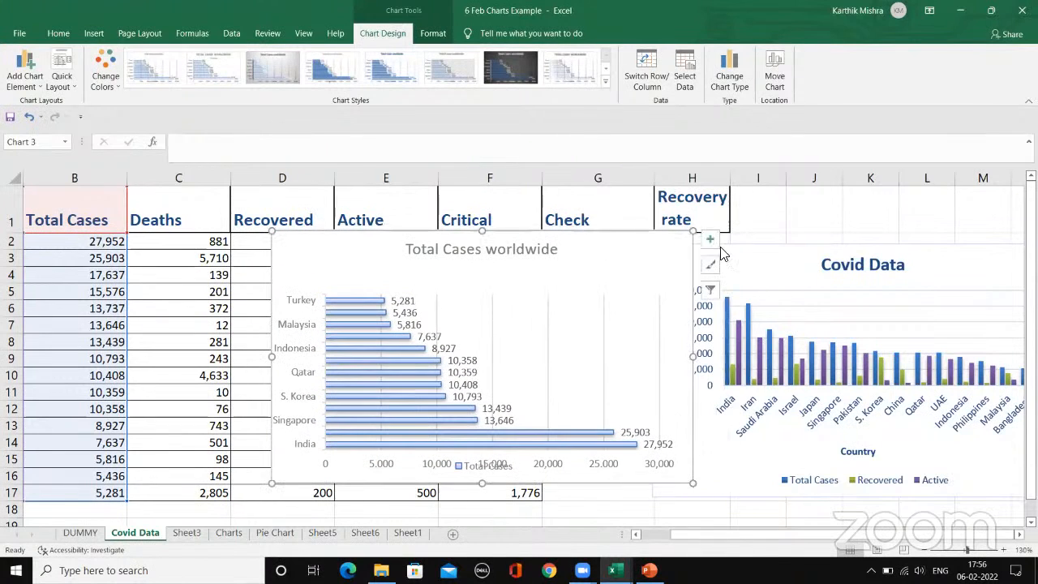
Step: Delete the Covid Data column chart and the Total Cases worldwide bar chart from the sheet
{"action": "left_click", "coordinate": [801, 309]}
{"action": "key", "text": "Delete"}
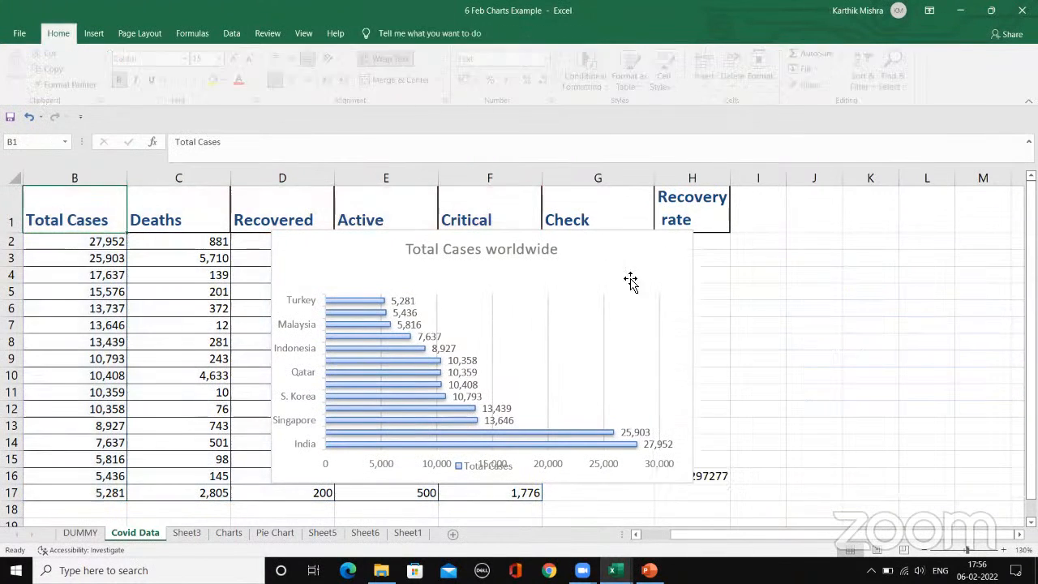
{"action": "left_click", "coordinate": [606, 273]}
{"action": "key", "text": "Delete"}
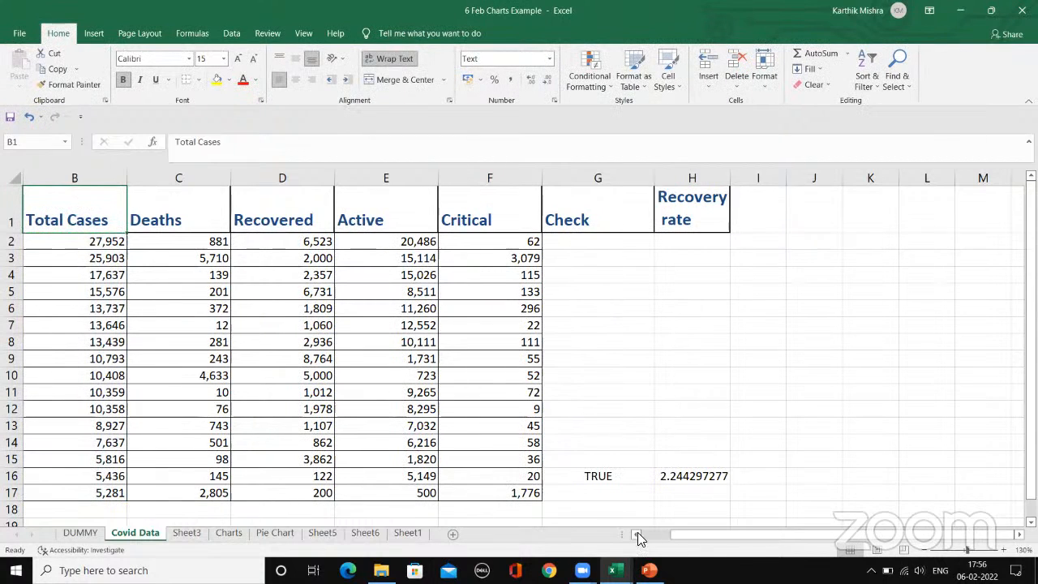
{"action": "left_click", "coordinate": [663, 536]}
{"action": "left_click_drag", "start_coordinate": [65, 204], "coordinate": [70, 493]}
{"action": "left_click", "coordinate": [128, 409]}
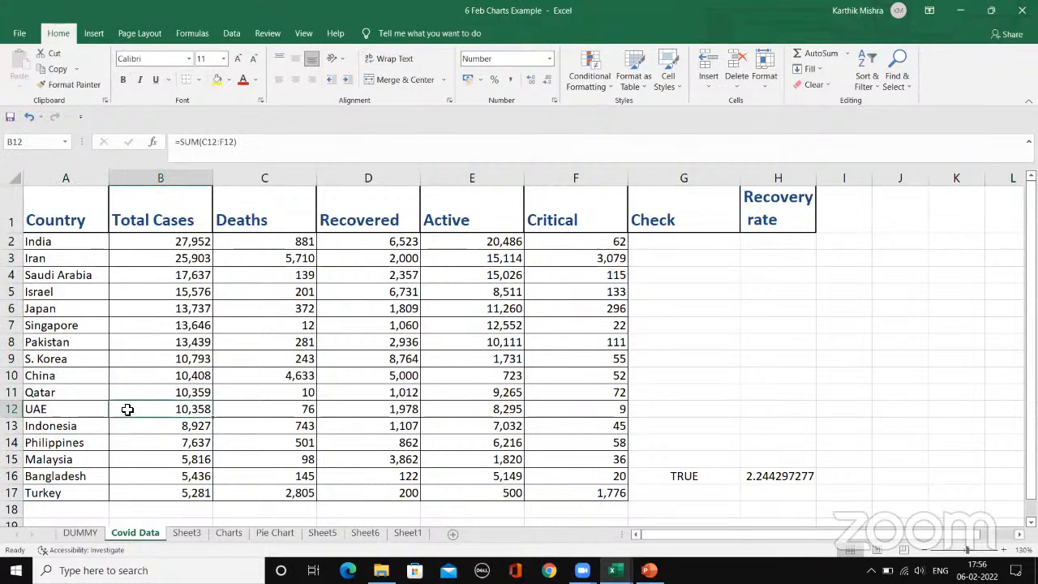
{"action": "scroll", "coordinate": [114, 381], "scroll_direction": "down", "scroll_amount": 1}
{"action": "scroll", "coordinate": [76, 305], "scroll_direction": "up", "scroll_amount": 1}
{"action": "left_click_drag", "start_coordinate": [41, 241], "coordinate": [292, 375]}
{"action": "left_click_drag", "start_coordinate": [448, 394], "coordinate": [452, 458]}
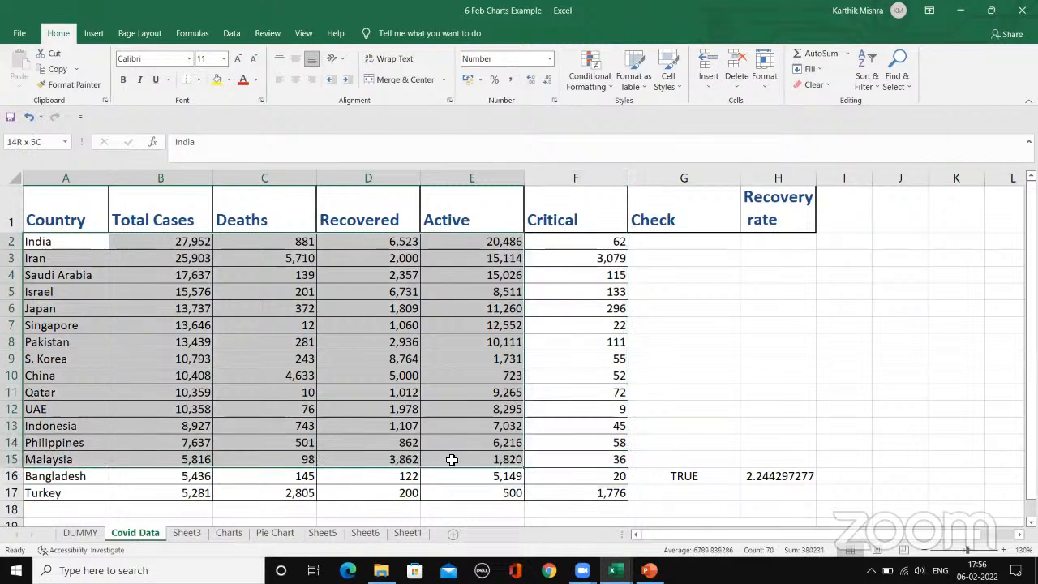
{"action": "left_click", "coordinate": [494, 426]}
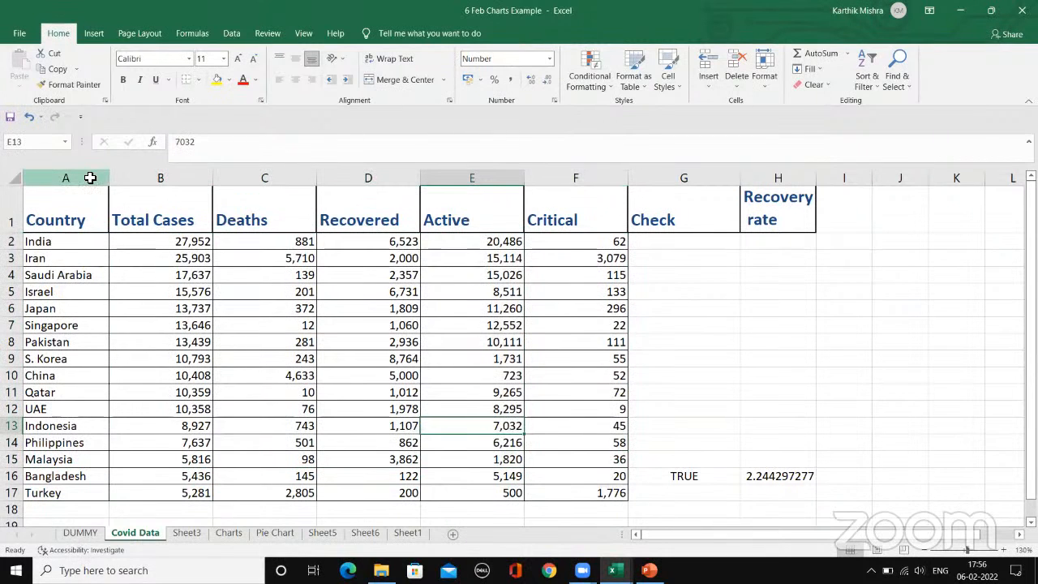
Step: Insert a 2-D Stacked Bar chart of the Country, Total Cases and Deaths columns and move it clear of those columns
{"action": "left_click_drag", "start_coordinate": [90, 178], "coordinate": [269, 191]}
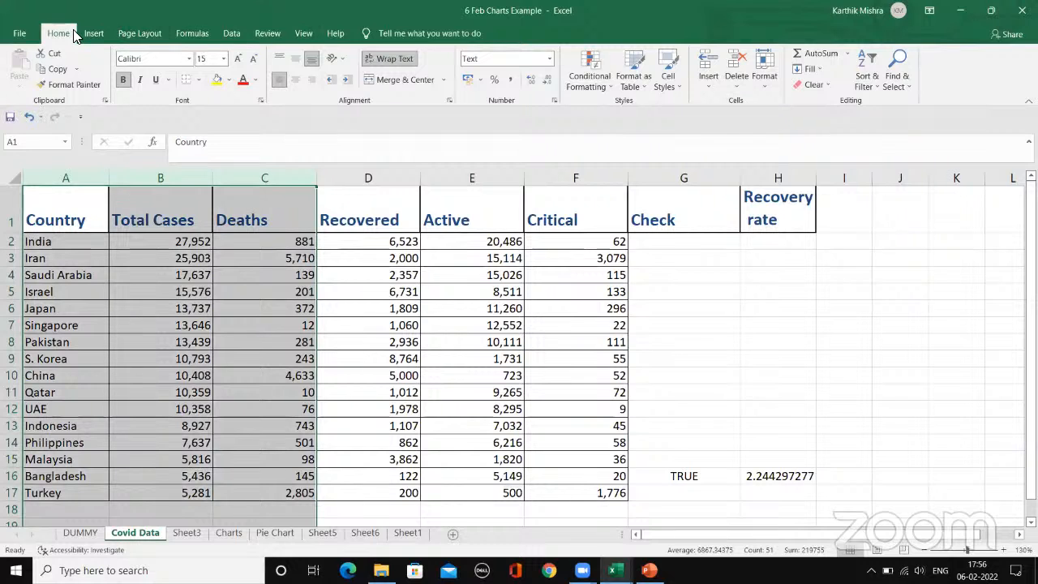
{"action": "left_click", "coordinate": [96, 33]}
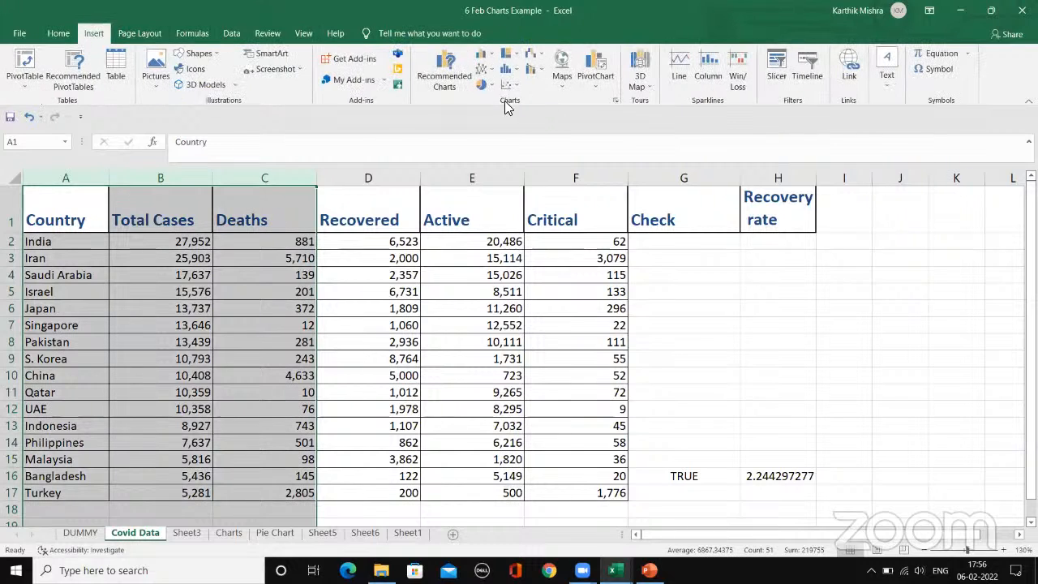
{"action": "left_click", "coordinate": [483, 56]}
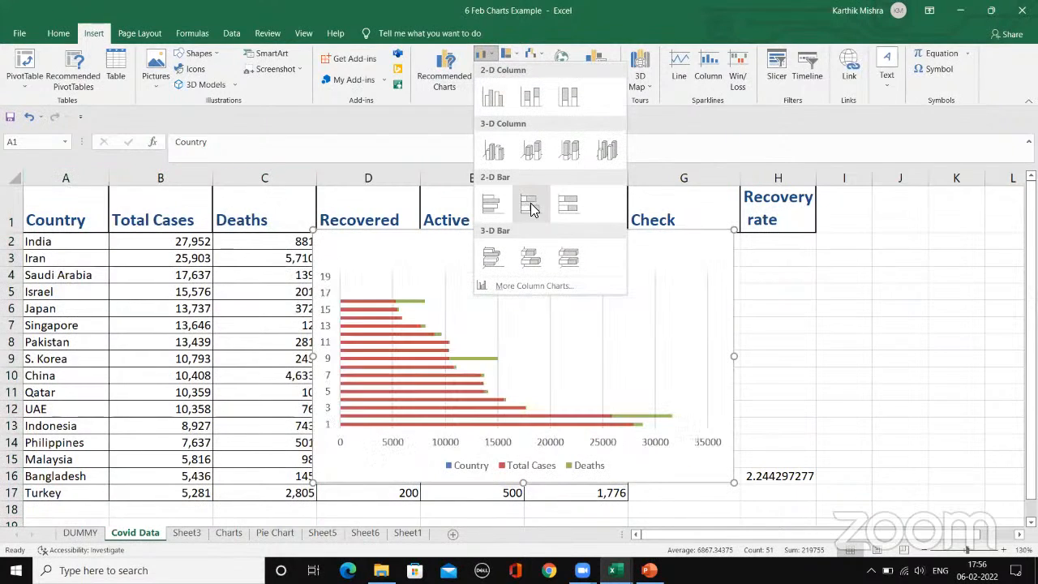
{"action": "left_click", "coordinate": [530, 206]}
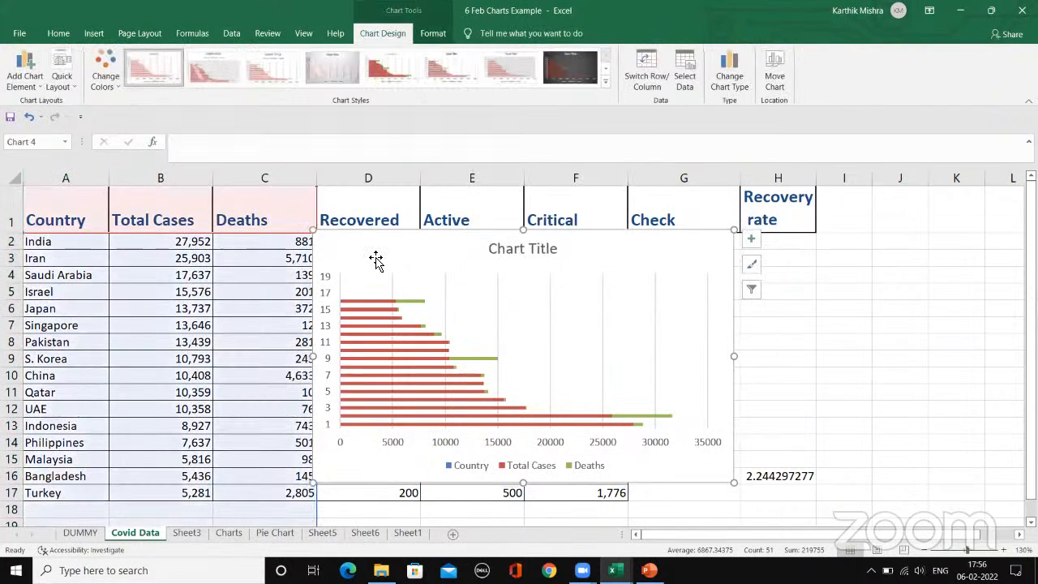
{"action": "left_click_drag", "start_coordinate": [379, 250], "coordinate": [594, 206]}
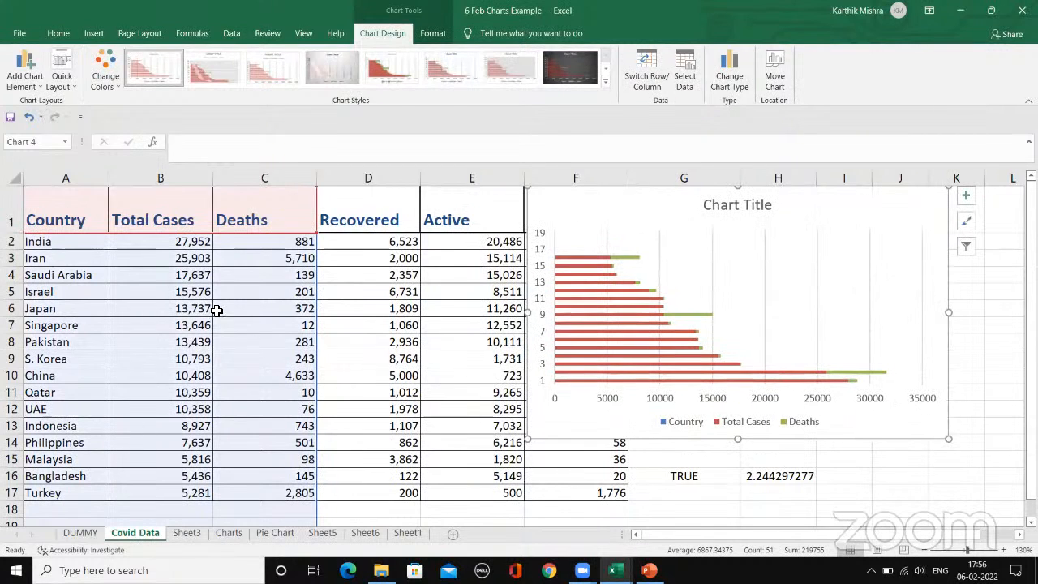
Step: Try a Deaths value of 0 for Saudi Arabia in C4 and undo the change
{"action": "left_click", "coordinate": [186, 334]}
{"action": "left_click", "coordinate": [269, 291]}
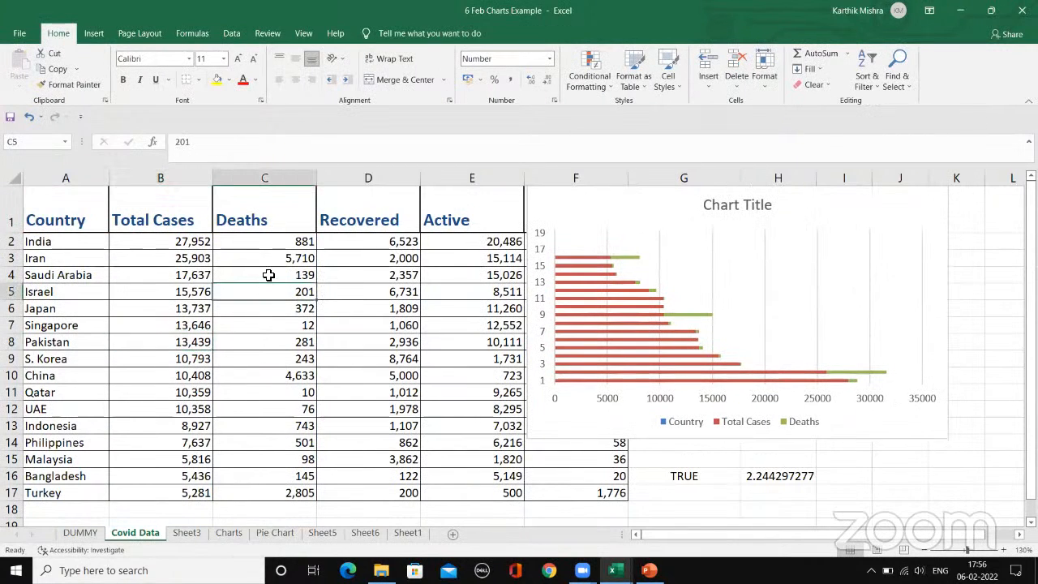
{"action": "left_click", "coordinate": [268, 274]}
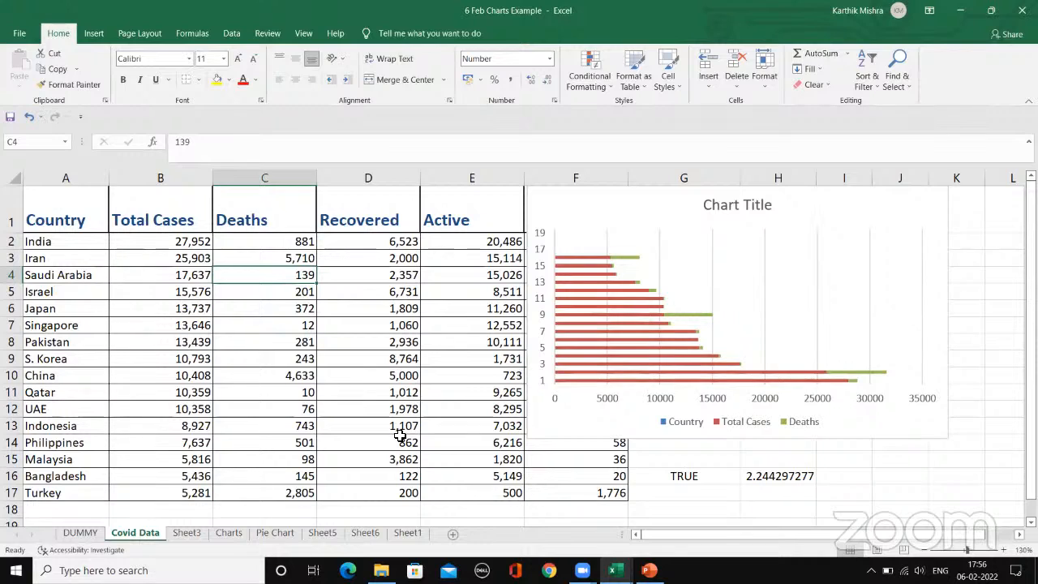
{"action": "type", "text": "0"}
{"action": "key", "text": "Return"}
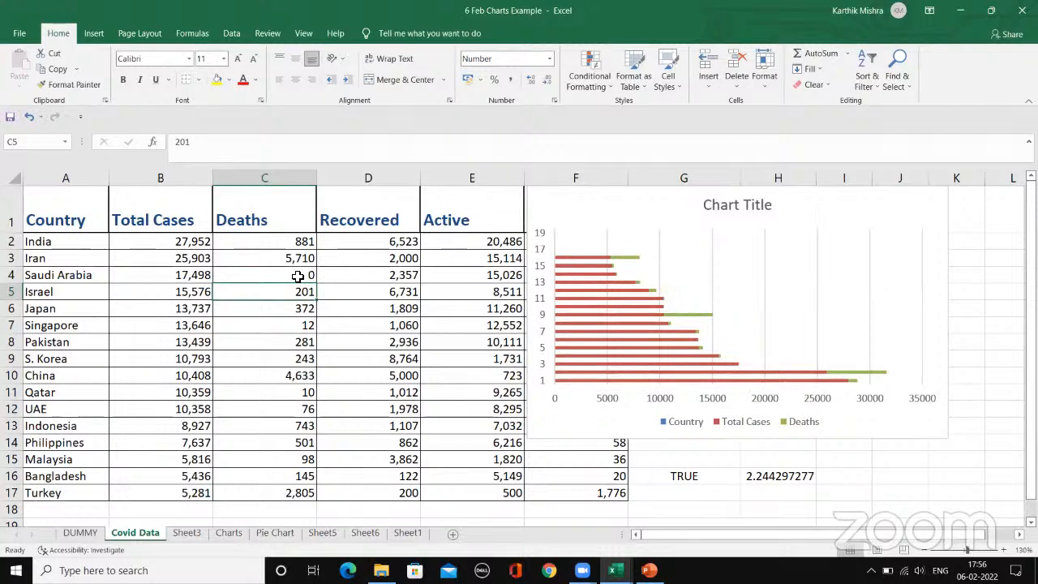
{"action": "key", "text": "ctrl+z"}
Step: Move the stacked bar chart down to just below the header row
{"action": "left_click", "coordinate": [264, 377]}
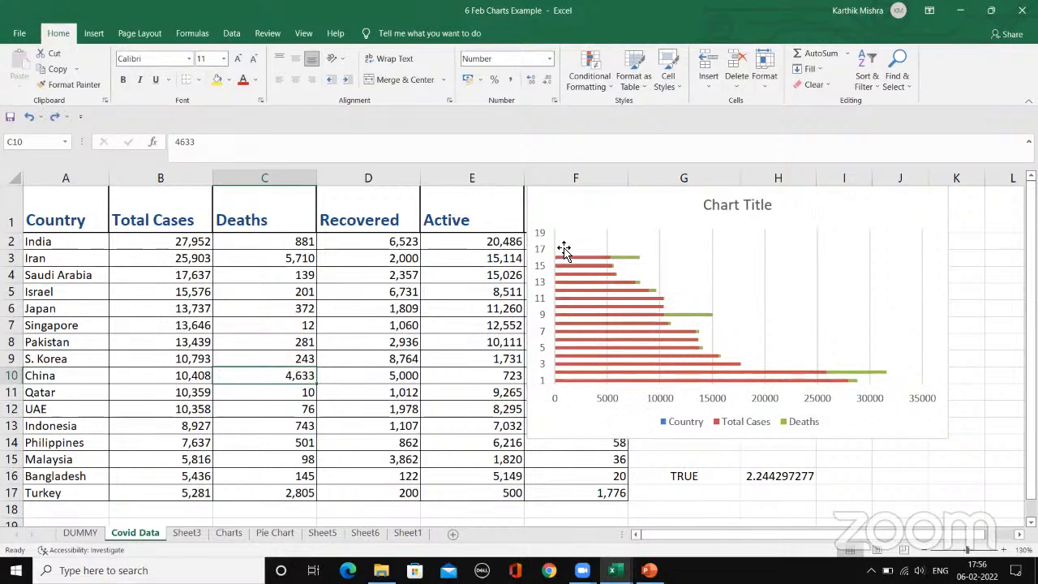
{"action": "left_click", "coordinate": [565, 216]}
{"action": "left_click_drag", "start_coordinate": [612, 216], "coordinate": [618, 260]}
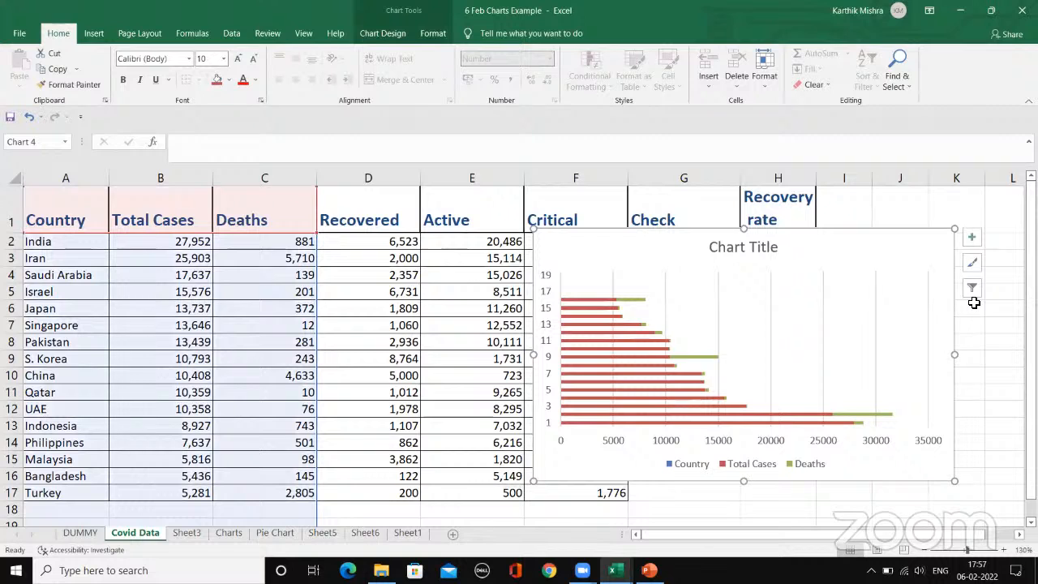
Step: Try to filter the Deaths series out of the chart and look through its categories without applying the change
{"action": "left_click", "coordinate": [971, 289]}
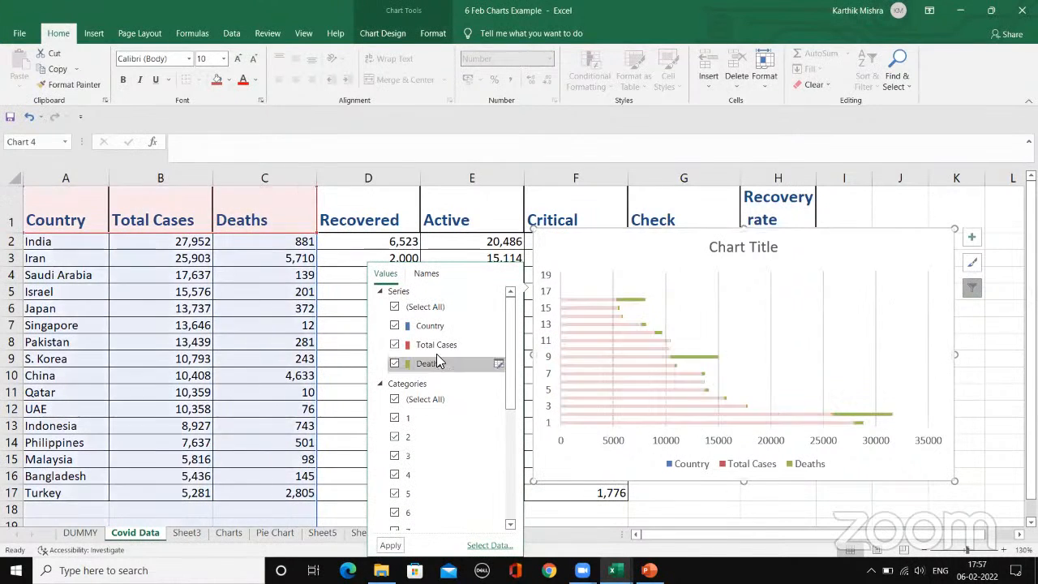
{"action": "left_click", "coordinate": [405, 364]}
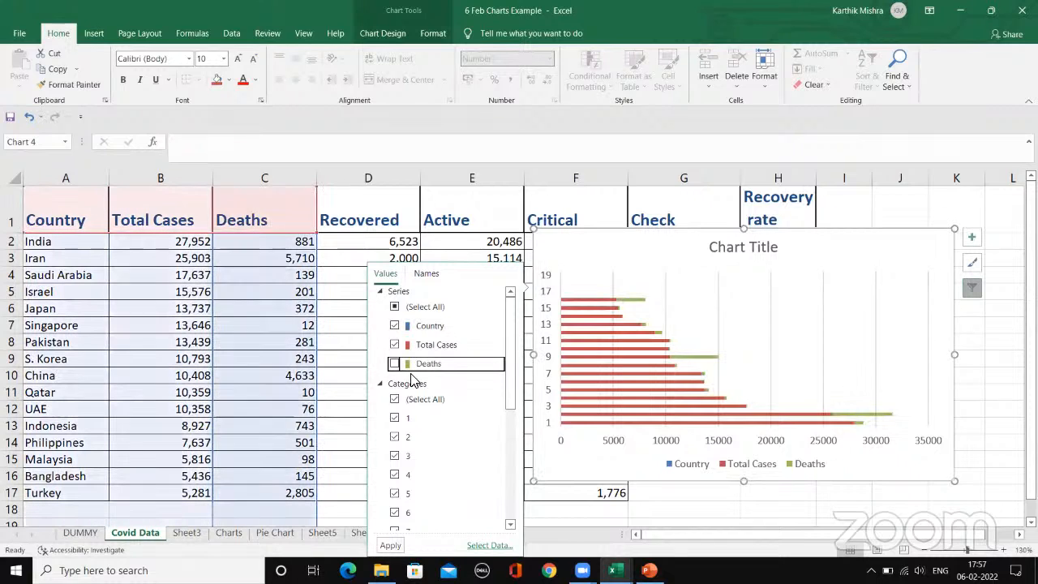
{"action": "left_click", "coordinate": [392, 385]}
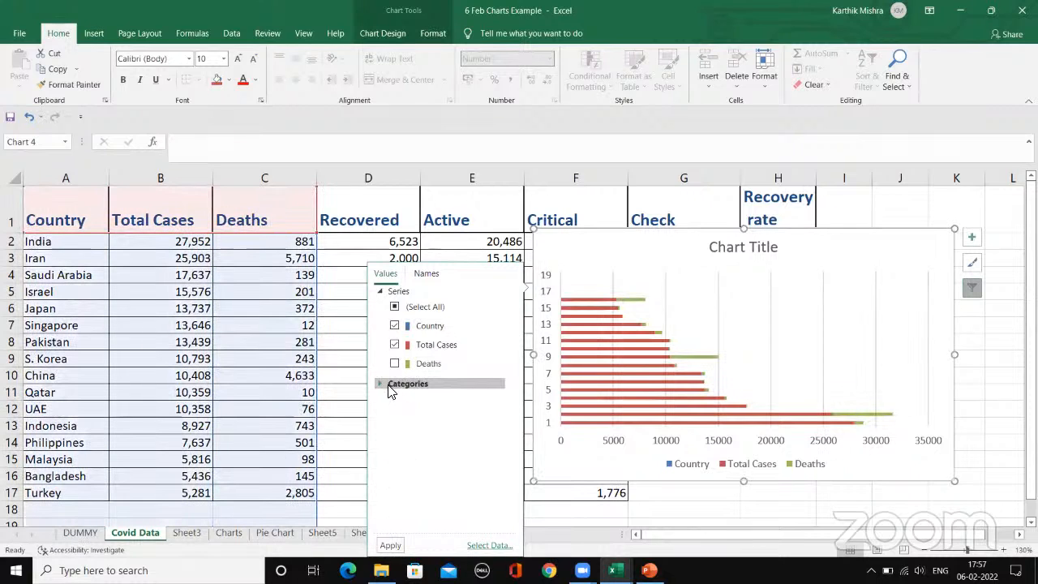
{"action": "left_click", "coordinate": [385, 389]}
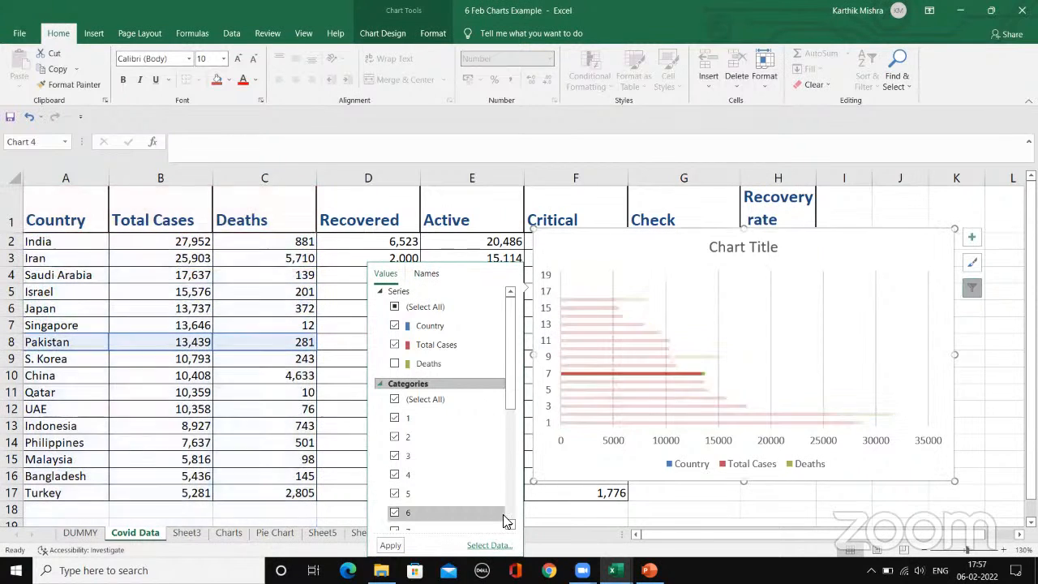
{"action": "left_click", "coordinate": [512, 514]}
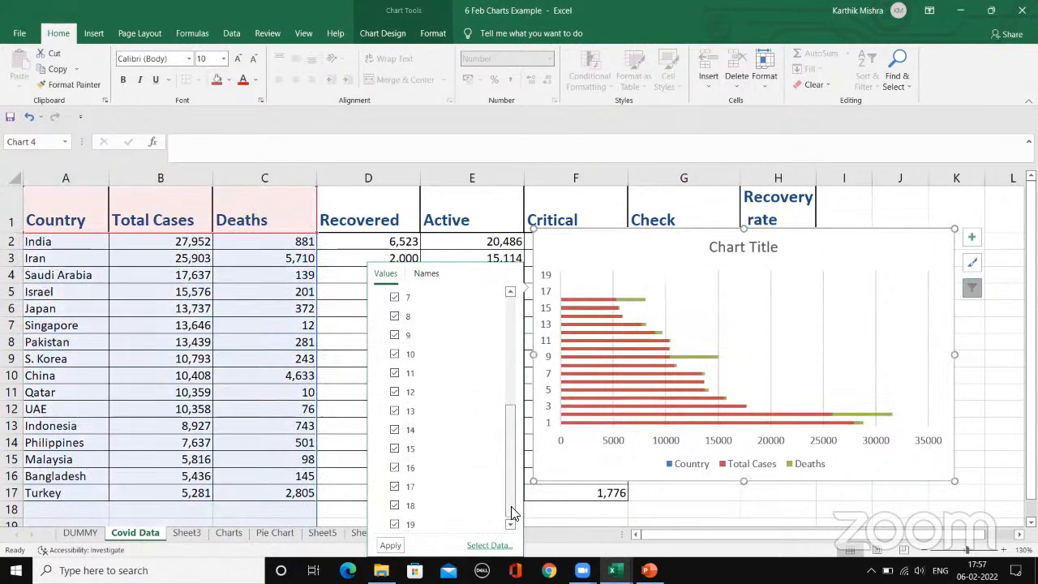
{"action": "left_click_drag", "start_coordinate": [511, 470], "coordinate": [511, 357]}
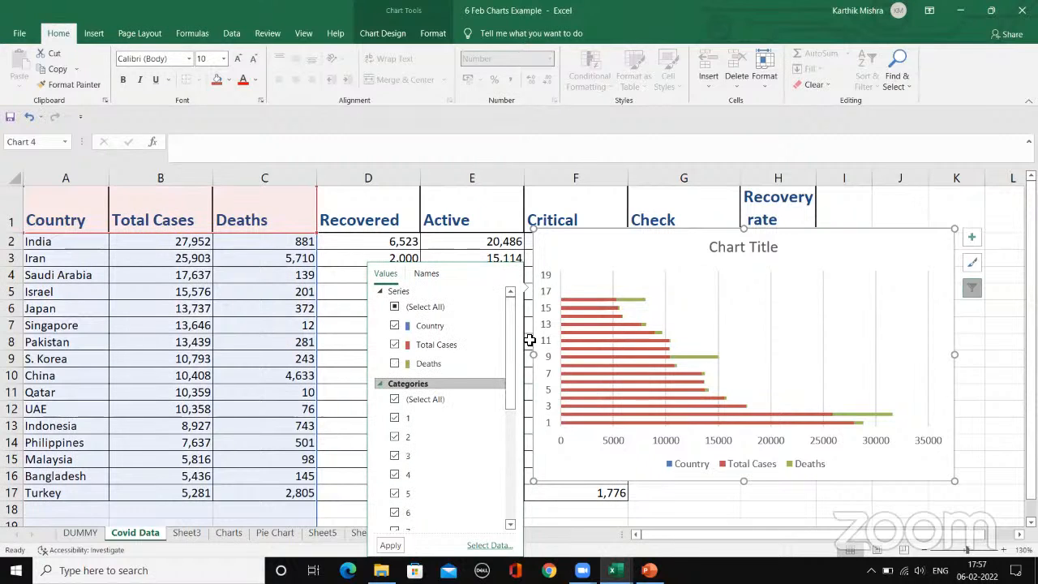
{"action": "left_click", "coordinate": [481, 546]}
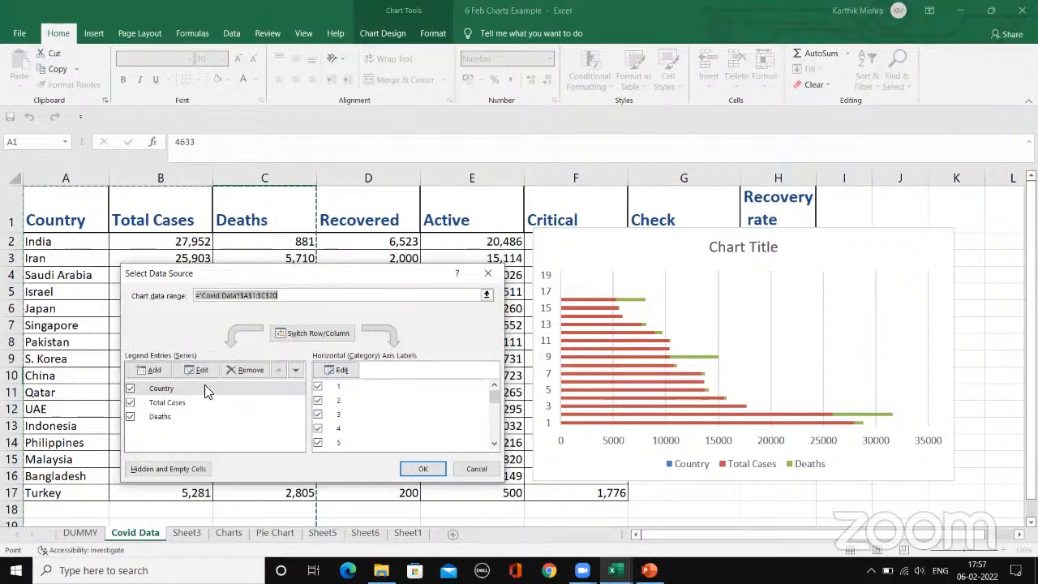
{"action": "left_click", "coordinate": [476, 469]}
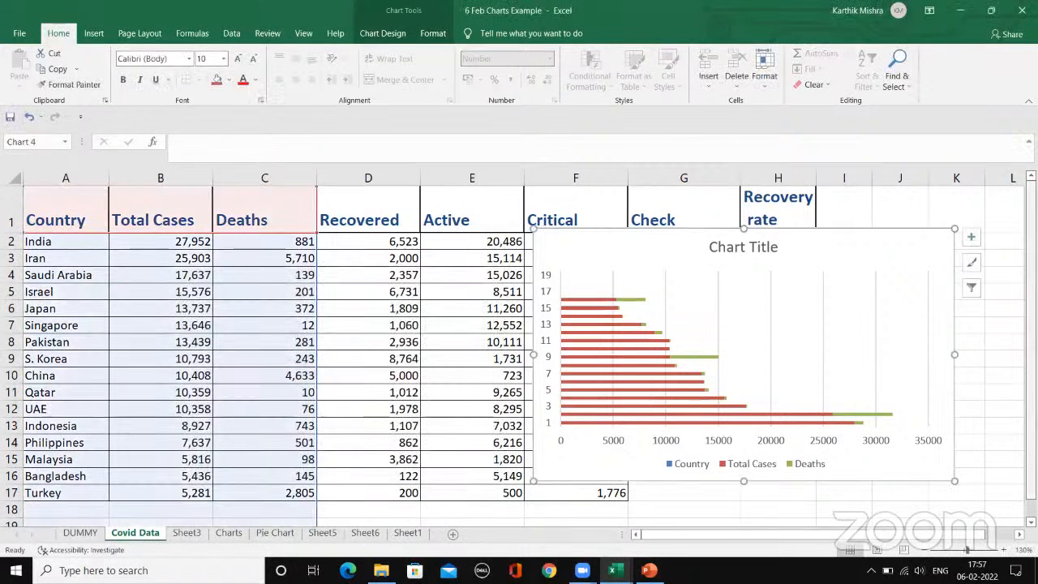
Step: Remove the Country, Total Cases and Deaths series from the chart's data source
{"action": "left_click", "coordinate": [971, 287]}
{"action": "left_click", "coordinate": [485, 548]}
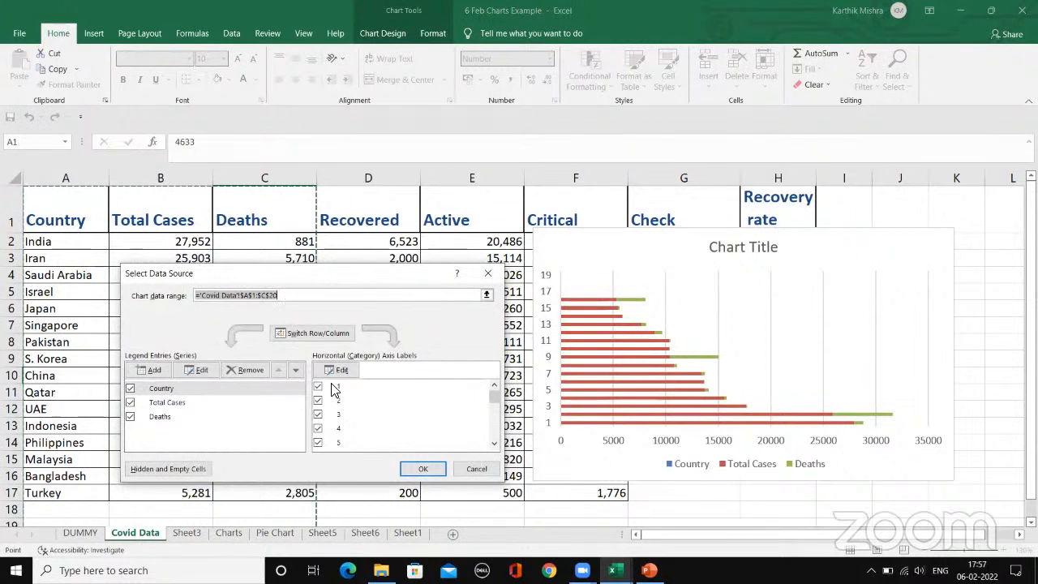
{"action": "left_click", "coordinate": [242, 370]}
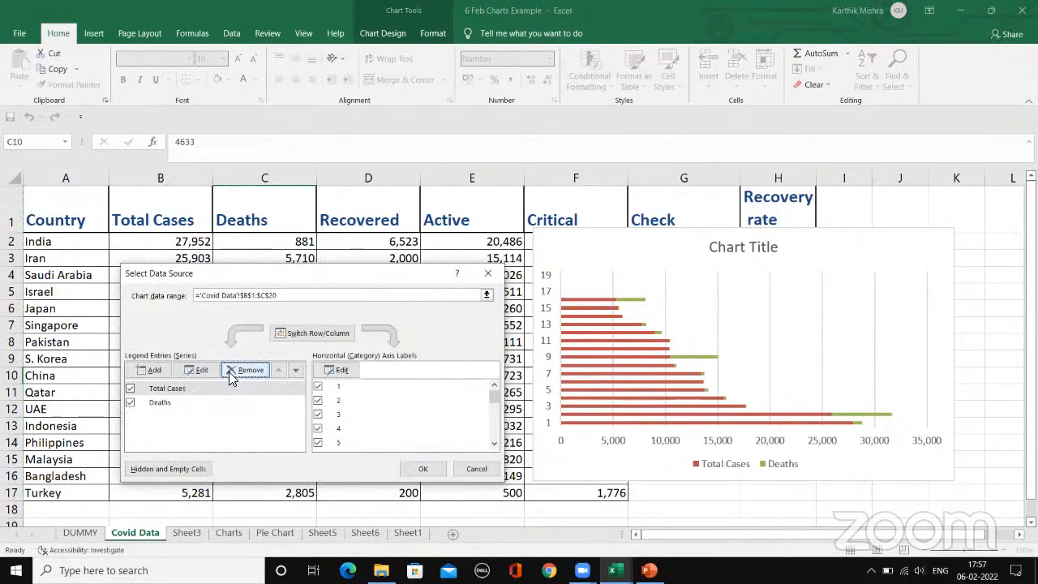
{"action": "left_click", "coordinate": [240, 373]}
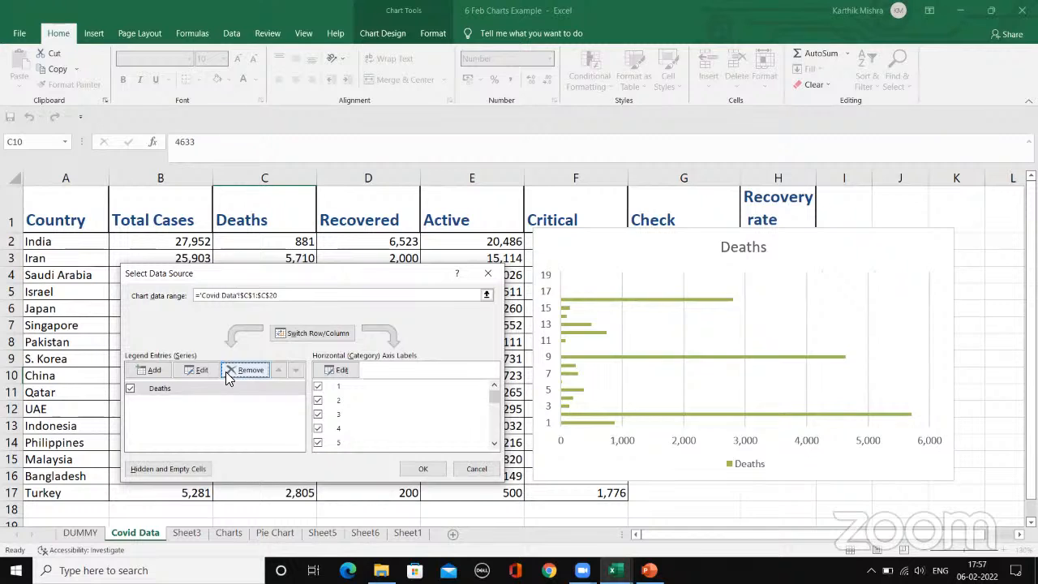
{"action": "left_click", "coordinate": [227, 371]}
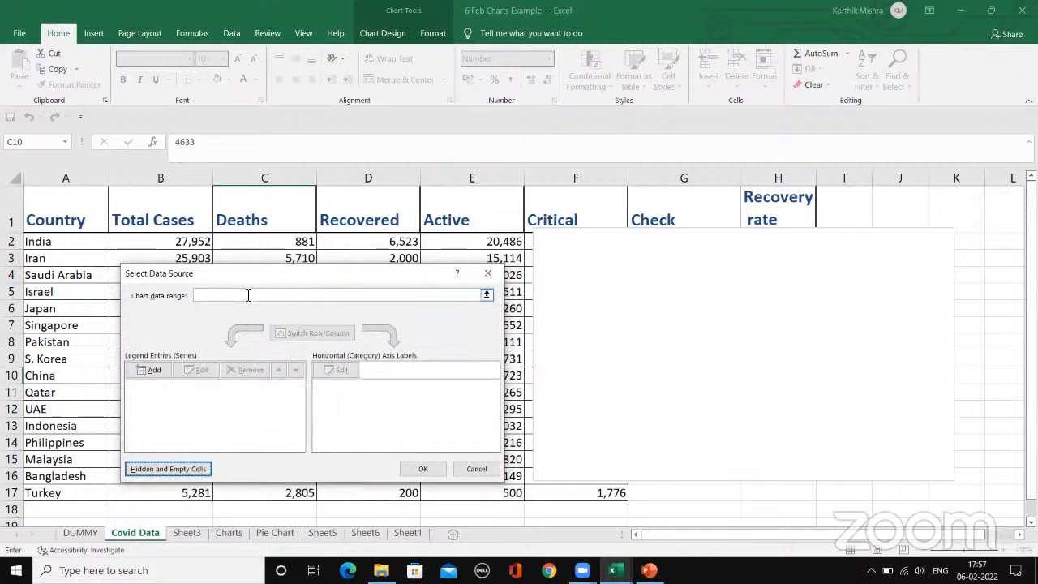
Step: Set the chart data range to A1:B17 on the Covid Data sheet and check the category labels
{"action": "left_click_drag", "start_coordinate": [245, 274], "coordinate": [617, 246]}
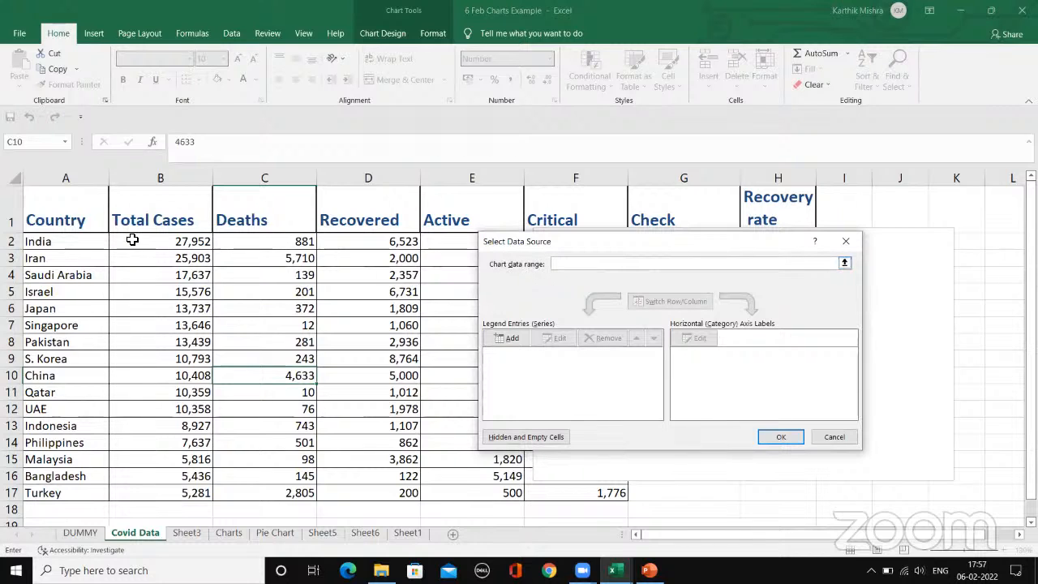
{"action": "left_click_drag", "start_coordinate": [91, 219], "coordinate": [158, 492]}
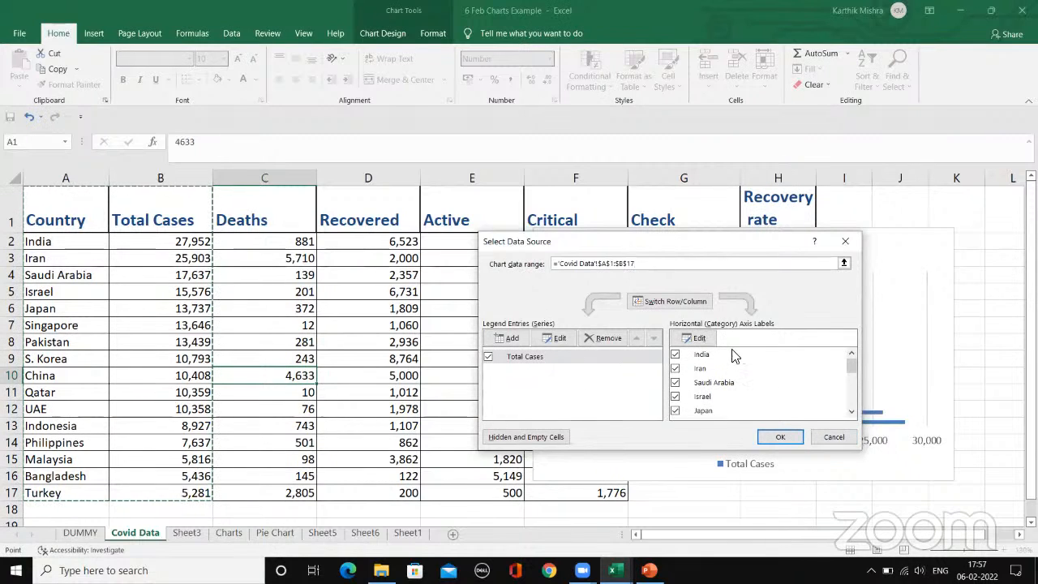
{"action": "left_click_drag", "start_coordinate": [850, 375], "coordinate": [851, 401]}
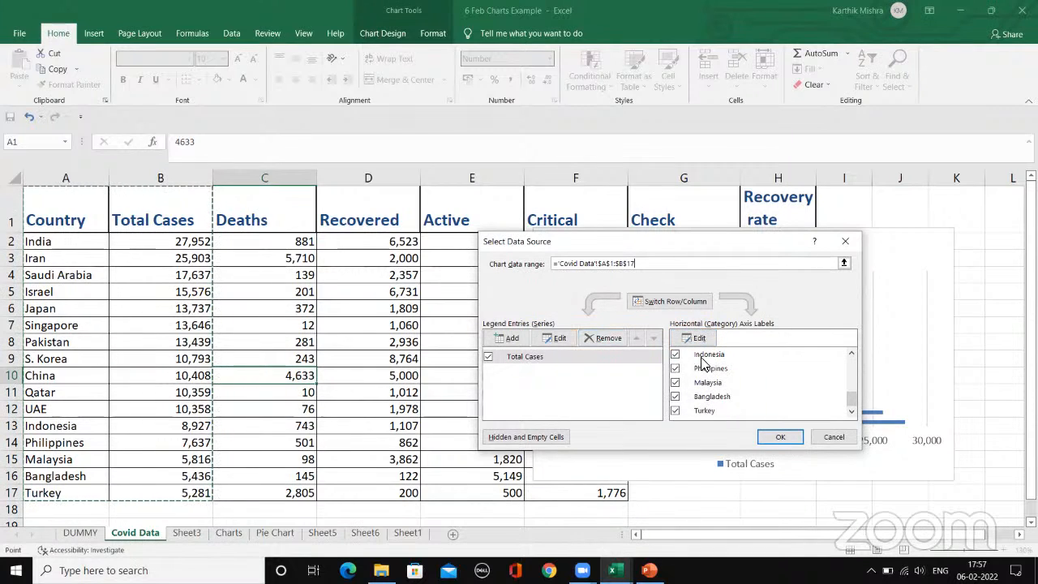
Step: Switch the chart's rows and columns so each country is a series, and apply the new data source
{"action": "left_click", "coordinate": [680, 304]}
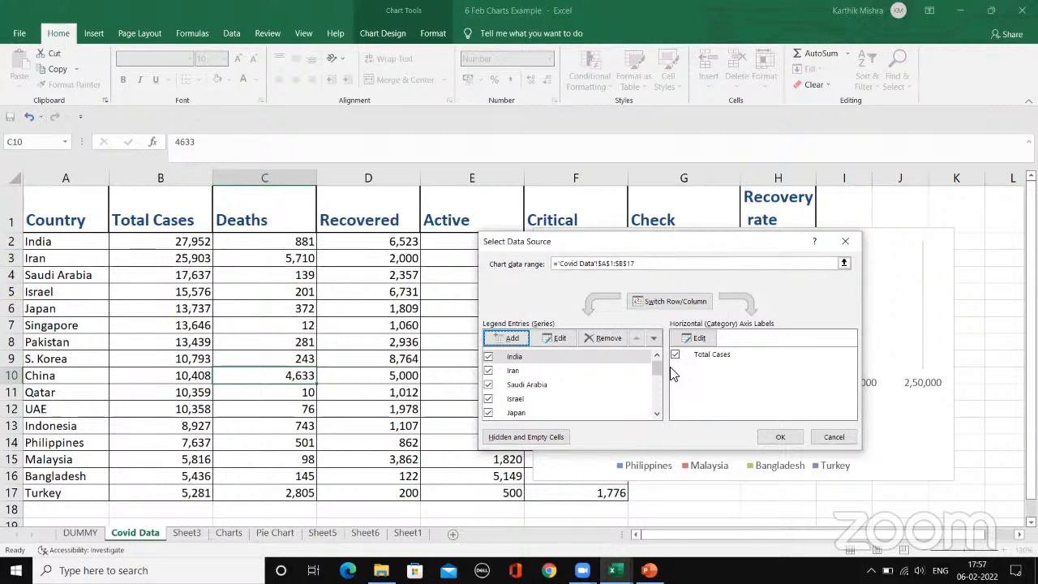
{"action": "left_click", "coordinate": [657, 304]}
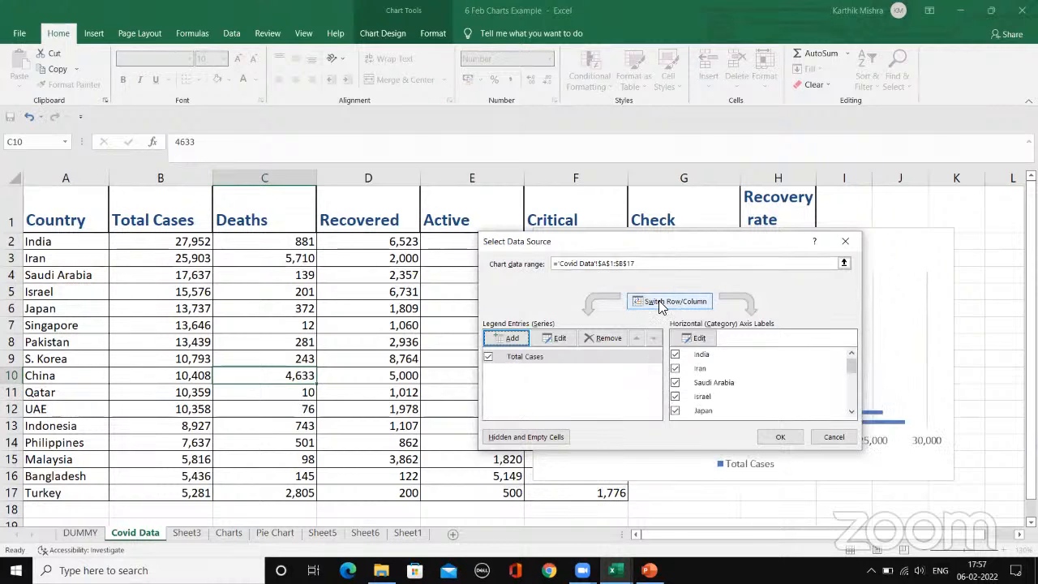
{"action": "left_click", "coordinate": [657, 305]}
{"action": "left_click", "coordinate": [783, 436]}
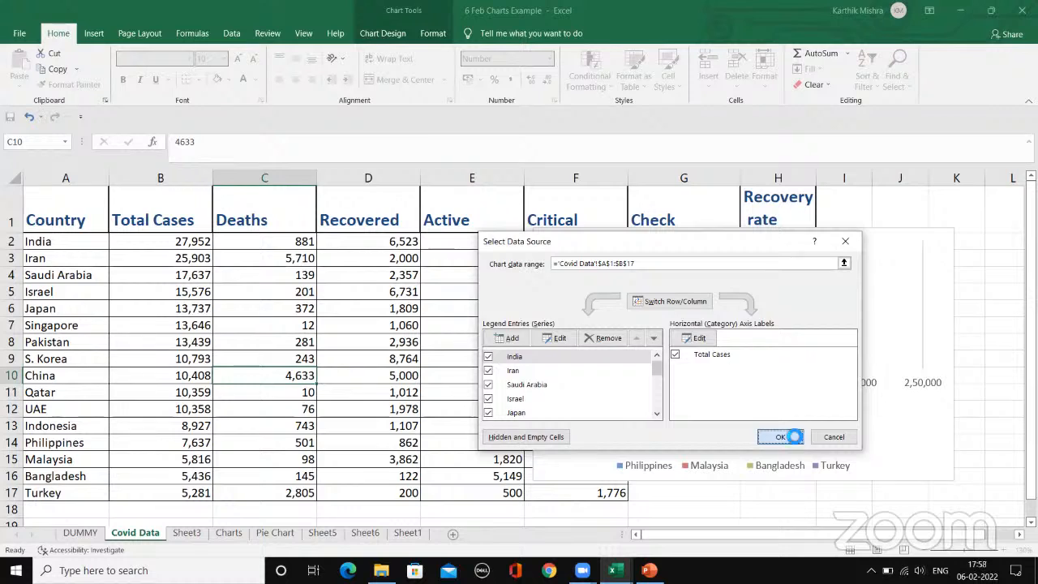
{"action": "mouse_move", "coordinate": [678, 266]}
{"action": "left_mouse_down"}
{"action": "mouse_move", "coordinate": [684, 187]}
{"action": "mouse_move", "coordinate": [688, 274]}
{"action": "left_mouse_up"}
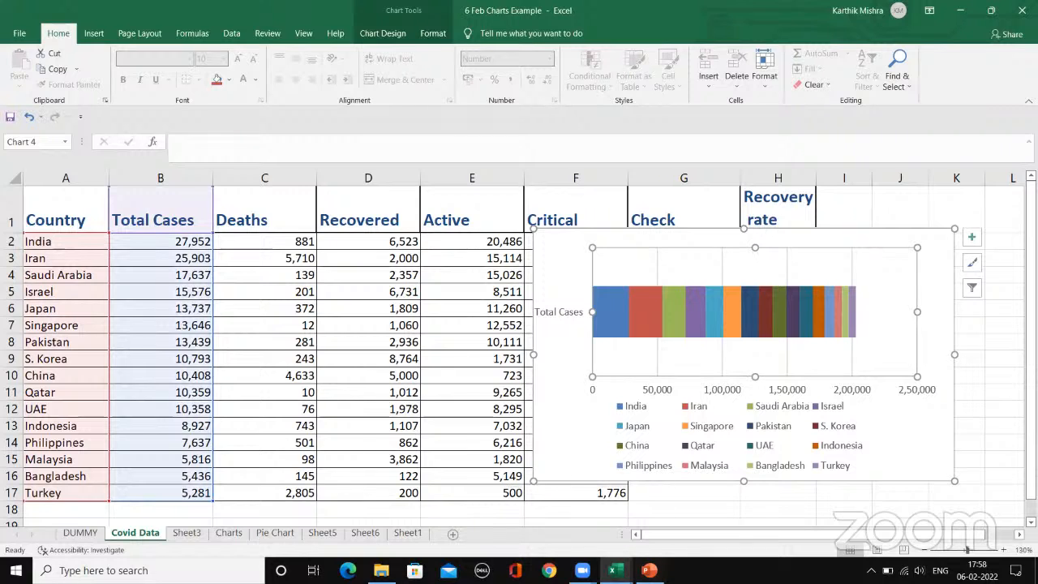
Step: Switch to the 6 Feb Formulas Example workbook and examine the row 2 formulas in columns I, K and H of the Estimation sheet
{"action": "mouse_move", "coordinate": [613, 570]}
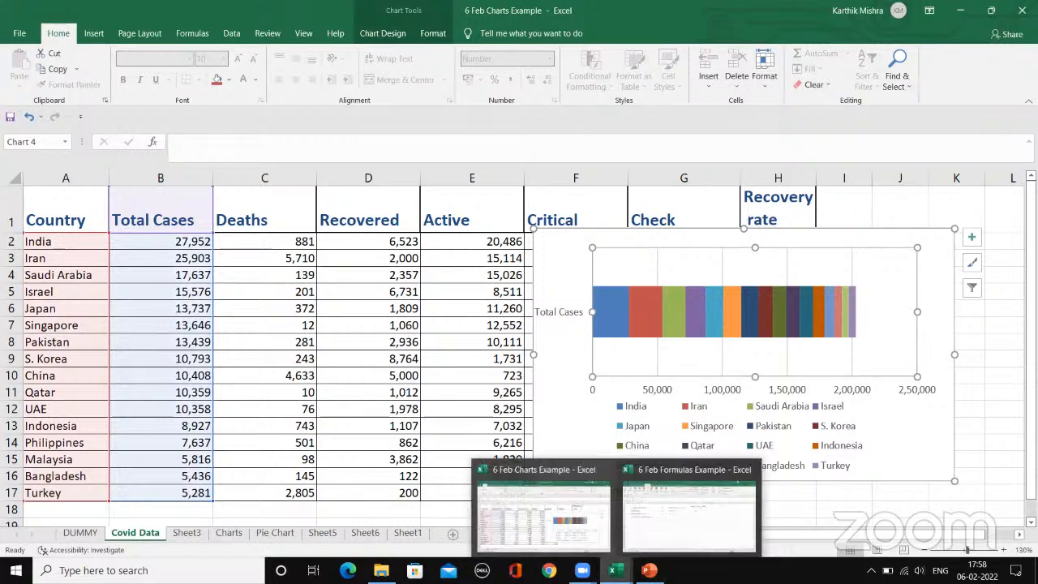
{"action": "left_click", "coordinate": [640, 501]}
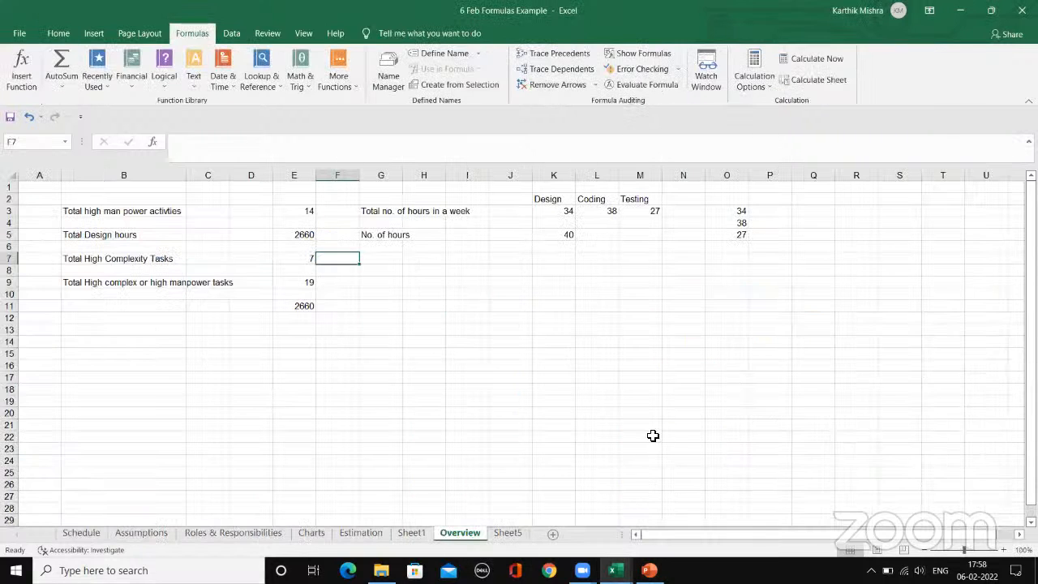
{"action": "left_click", "coordinate": [361, 533]}
{"action": "scroll", "coordinate": [790, 365], "scroll_direction": "up", "scroll_amount": 10}
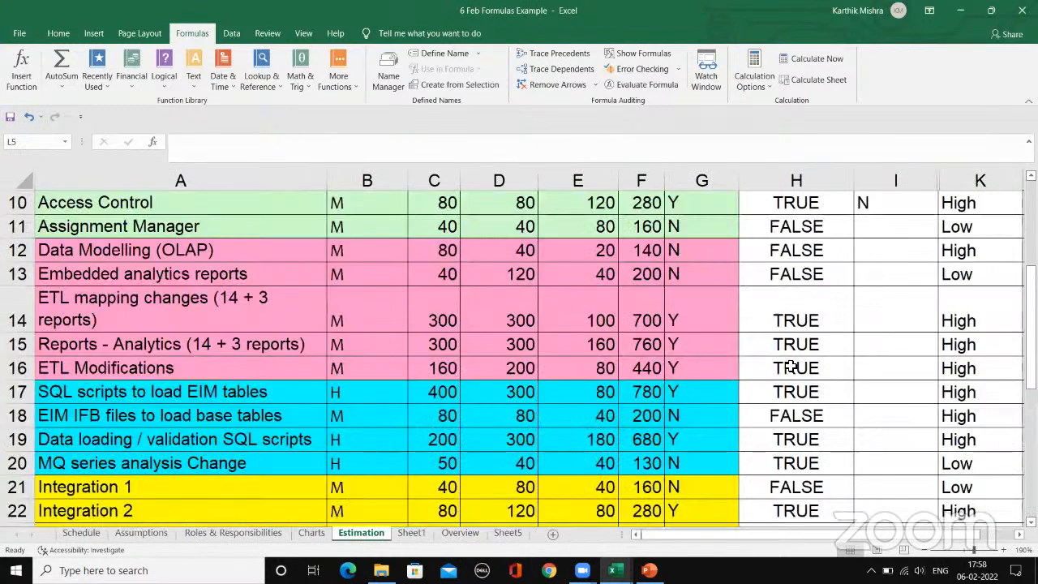
{"action": "left_click", "coordinate": [893, 266]}
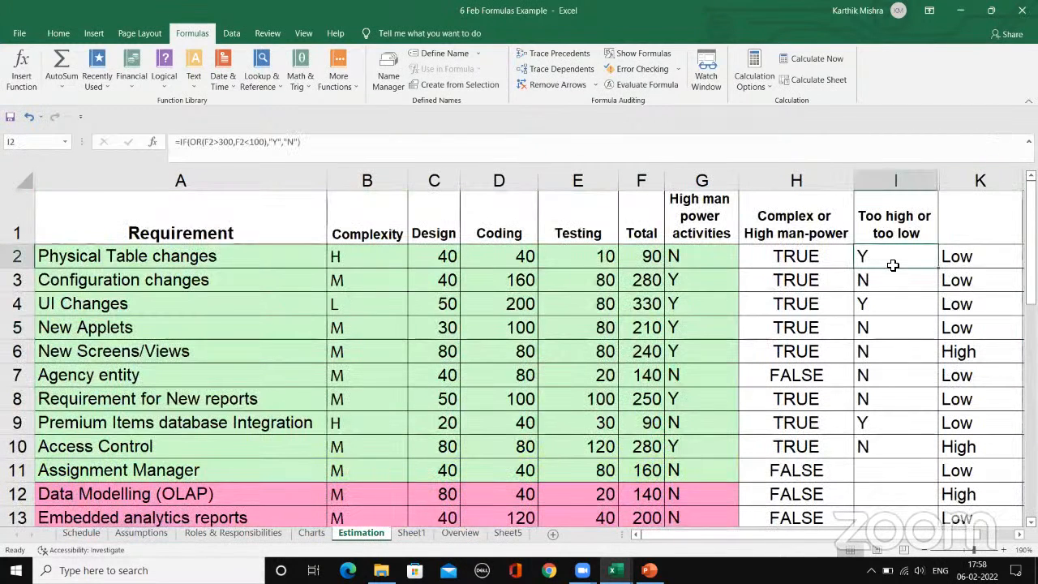
{"action": "left_click", "coordinate": [956, 256]}
{"action": "left_click", "coordinate": [806, 258]}
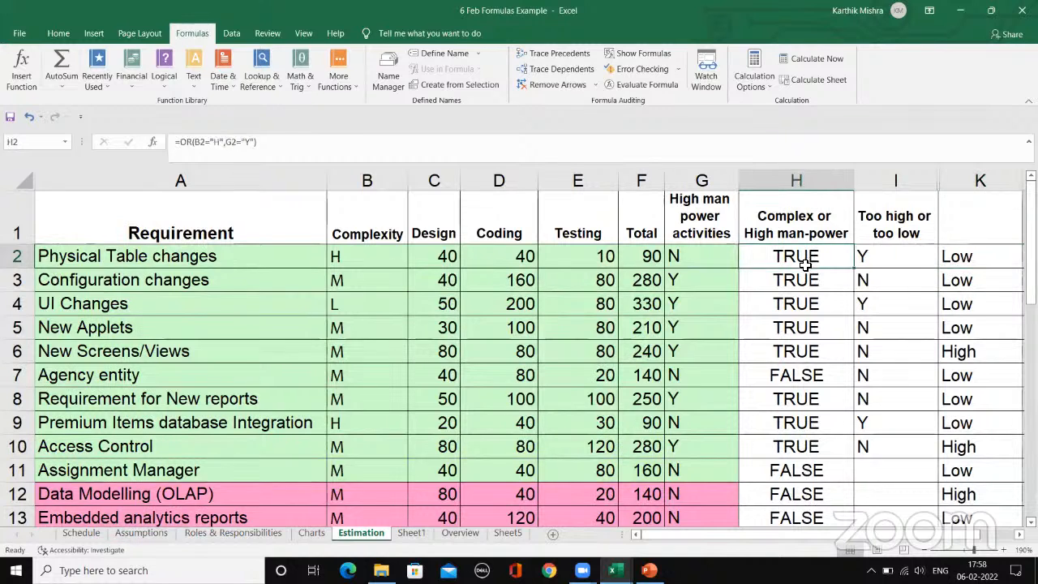
{"action": "scroll", "coordinate": [810, 542], "scroll_direction": "right", "scroll_amount": 2}
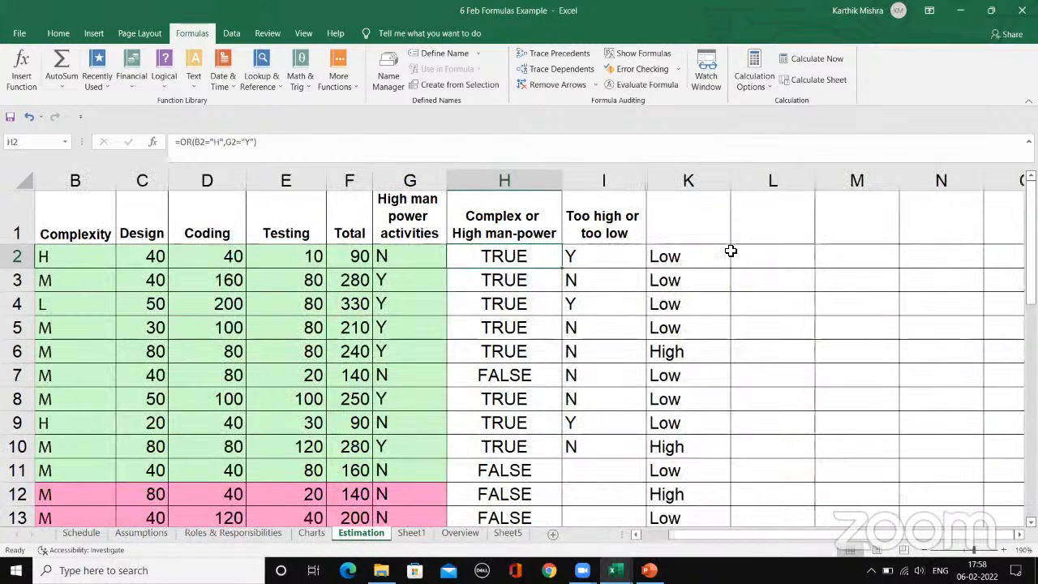
Step: Look through the workbook's sheets and examine the COUNTIF formula in E9 of the Overview sheet
{"action": "left_click", "coordinate": [188, 534]}
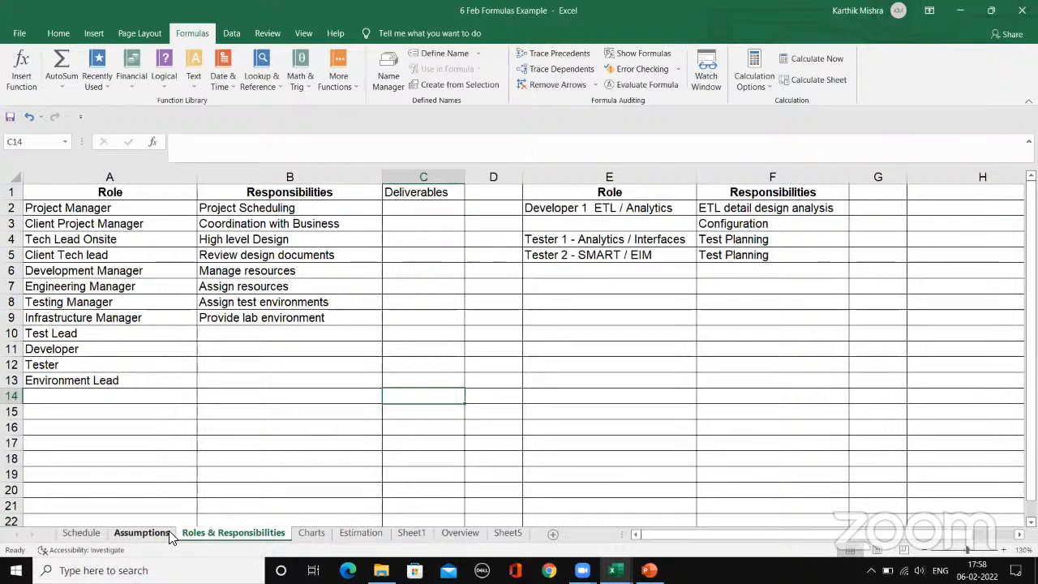
{"action": "left_click", "coordinate": [168, 532]}
{"action": "left_click", "coordinate": [262, 533]}
{"action": "left_click", "coordinate": [314, 534]}
{"action": "left_click", "coordinate": [369, 533]}
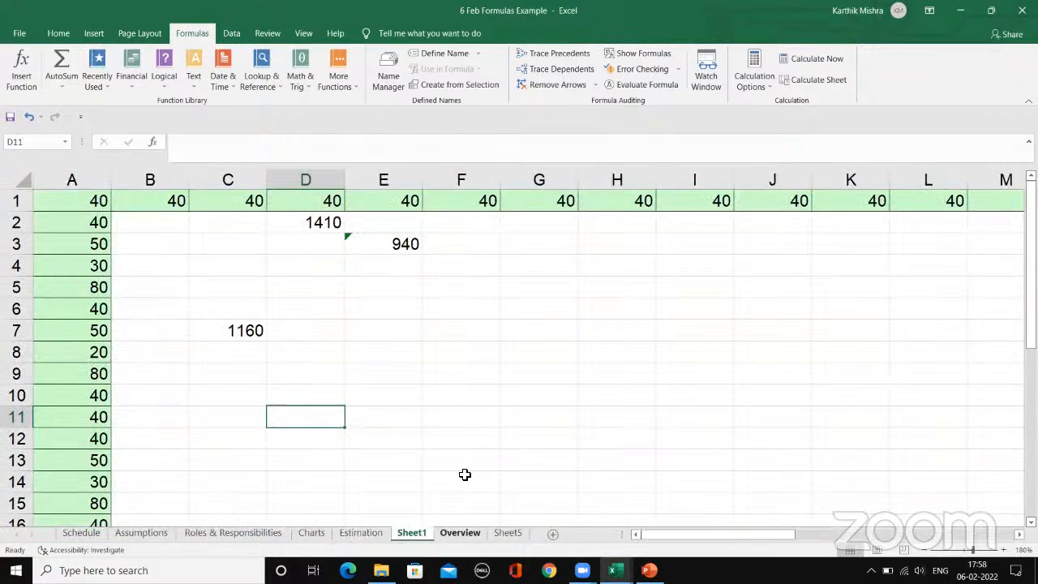
{"action": "left_click", "coordinate": [461, 533]}
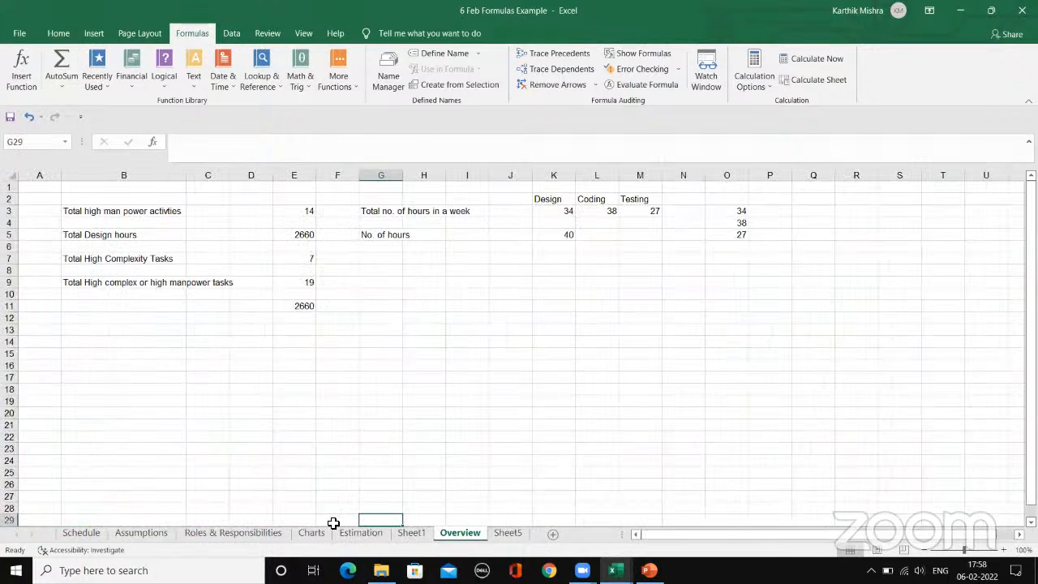
{"action": "left_click", "coordinate": [293, 286]}
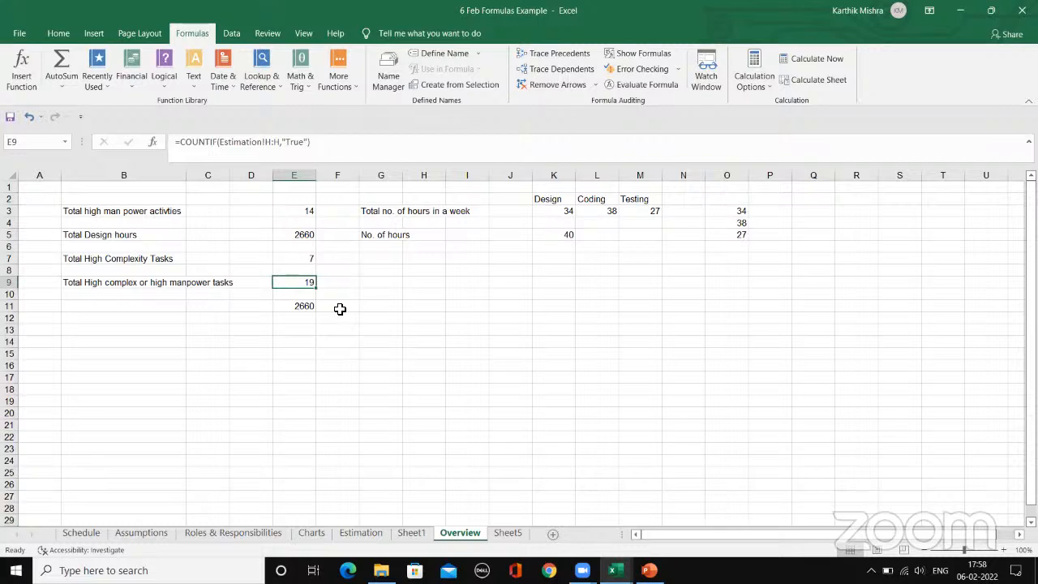
{"action": "left_click", "coordinate": [235, 378]}
{"action": "left_click", "coordinate": [348, 521]}
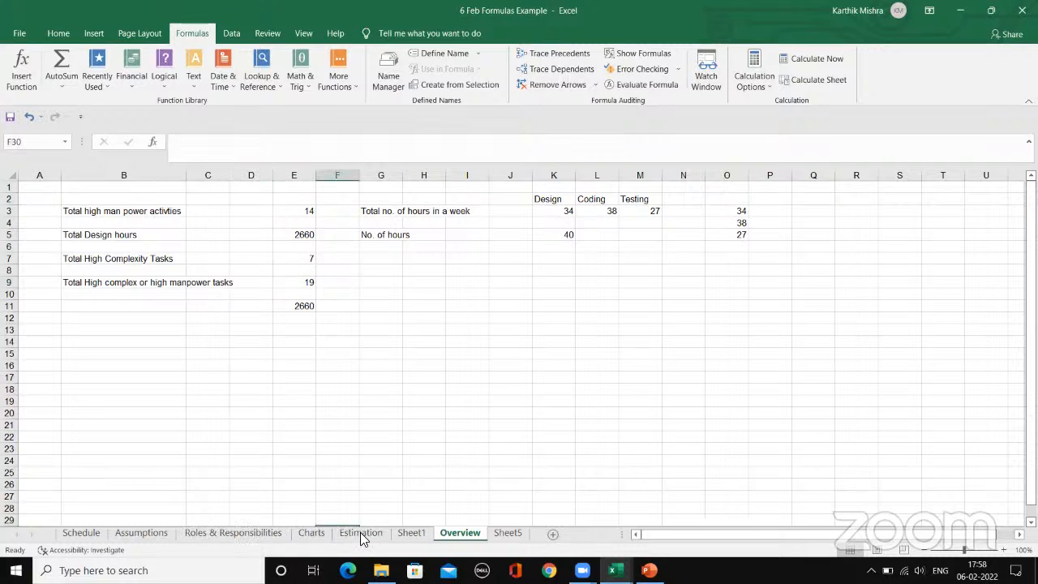
Step: Examine the IF/OR formula in I2 of the Estimation sheet, leaving it unedited
{"action": "left_click", "coordinate": [375, 535]}
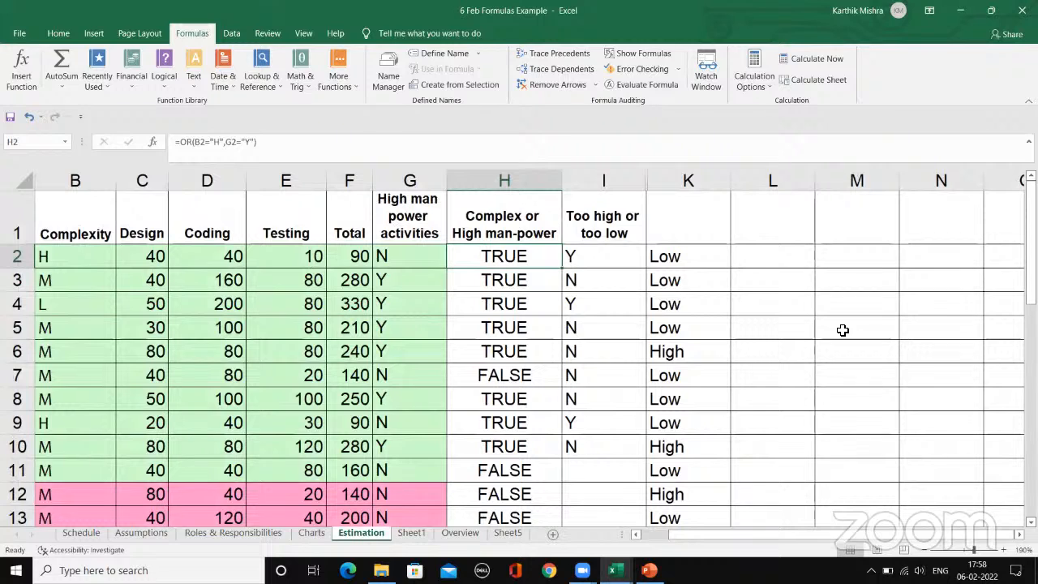
{"action": "left_click", "coordinate": [577, 258]}
{"action": "left_click", "coordinate": [243, 143]}
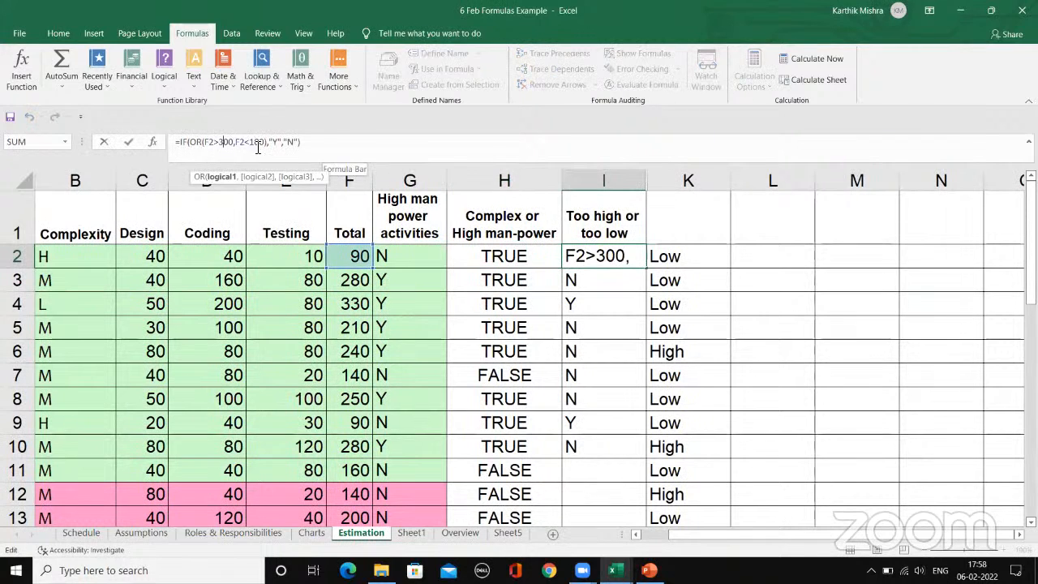
{"action": "left_click", "coordinate": [325, 143]}
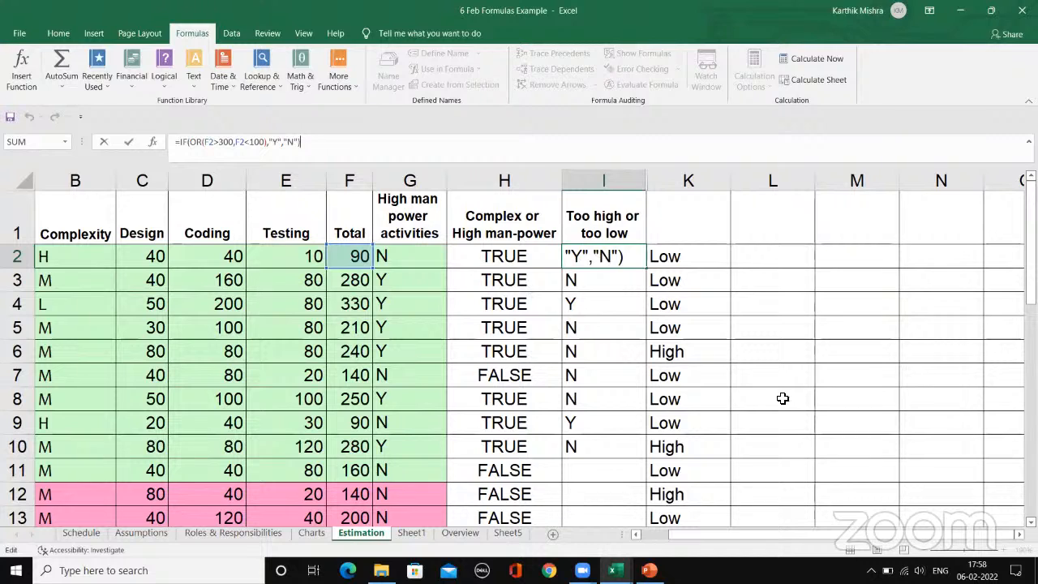
{"action": "key", "text": "Escape"}
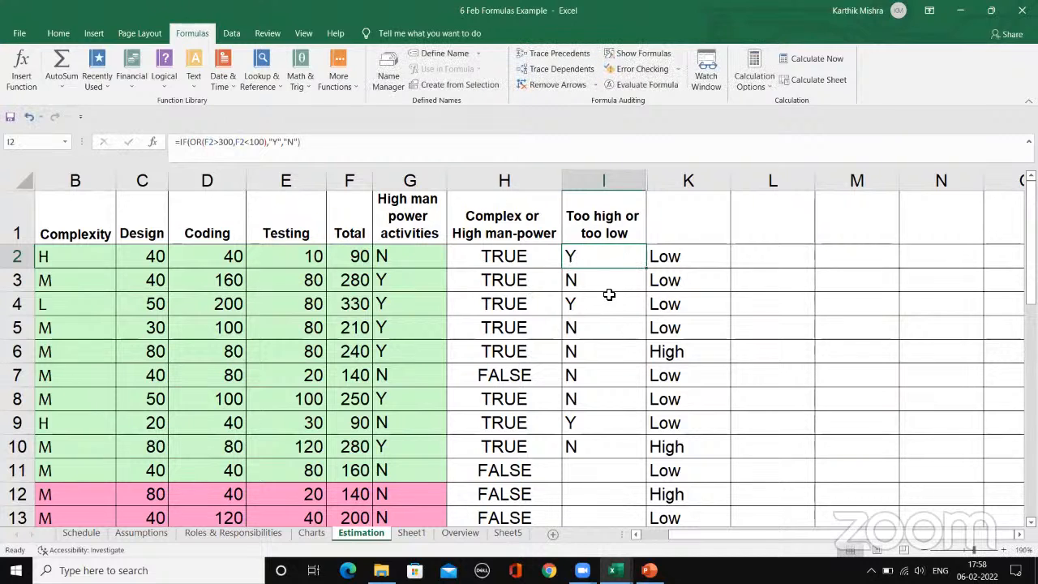
Step: Check the "Too high or too low" column heading on Estimation, then review the COUNTIF formula in E9 of Overview
{"action": "left_click", "coordinate": [459, 534]}
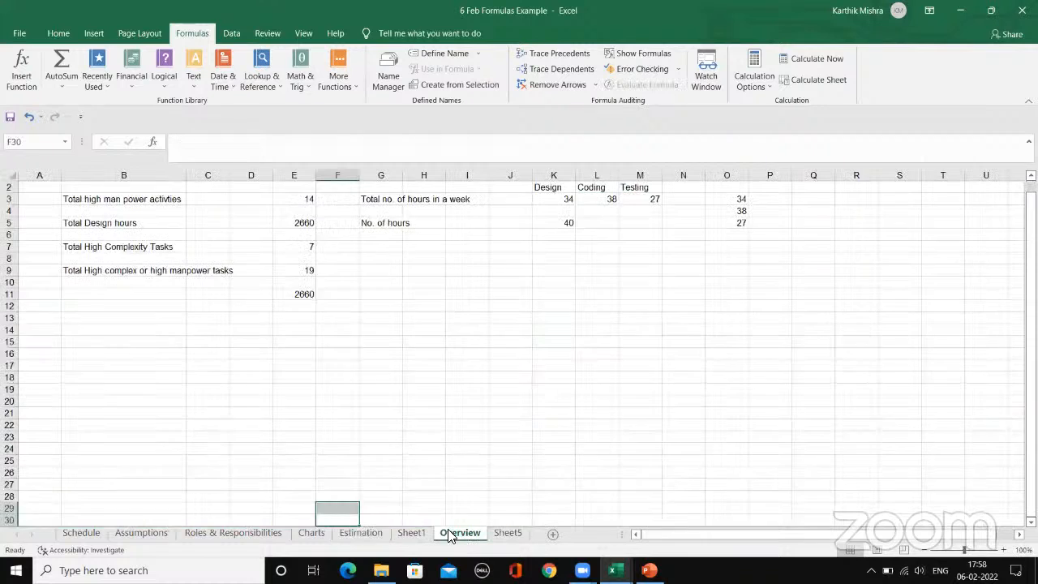
{"action": "left_click", "coordinate": [363, 535]}
{"action": "left_click", "coordinate": [603, 214]}
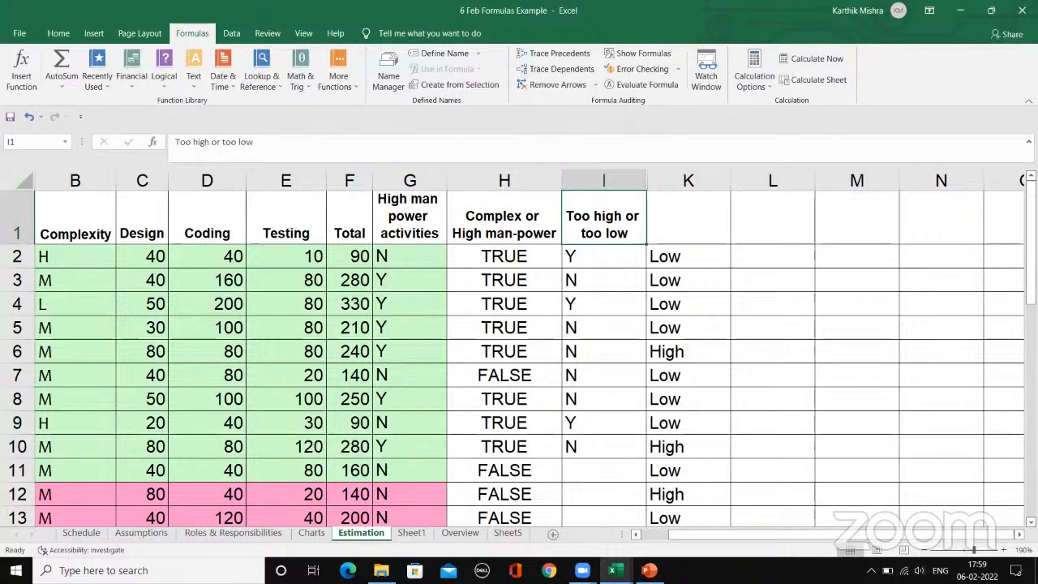
{"action": "left_click", "coordinate": [411, 535]}
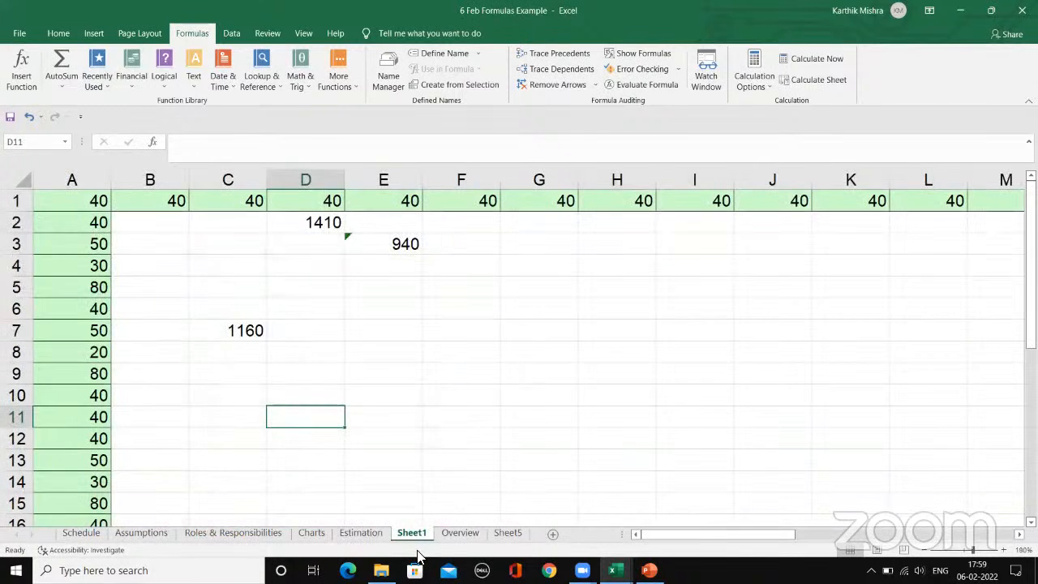
{"action": "left_click", "coordinate": [462, 535]}
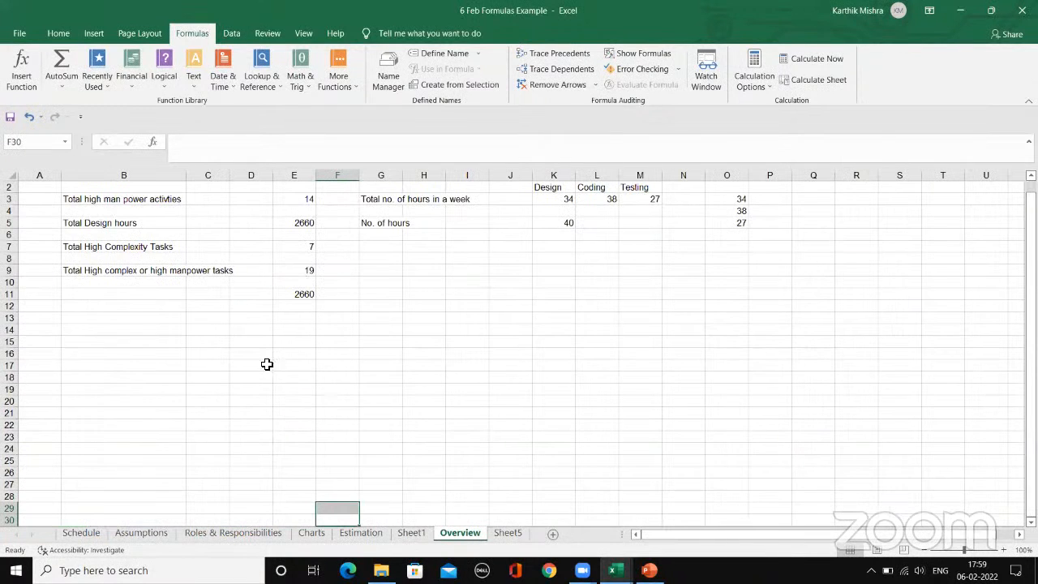
{"action": "left_click", "coordinate": [284, 268]}
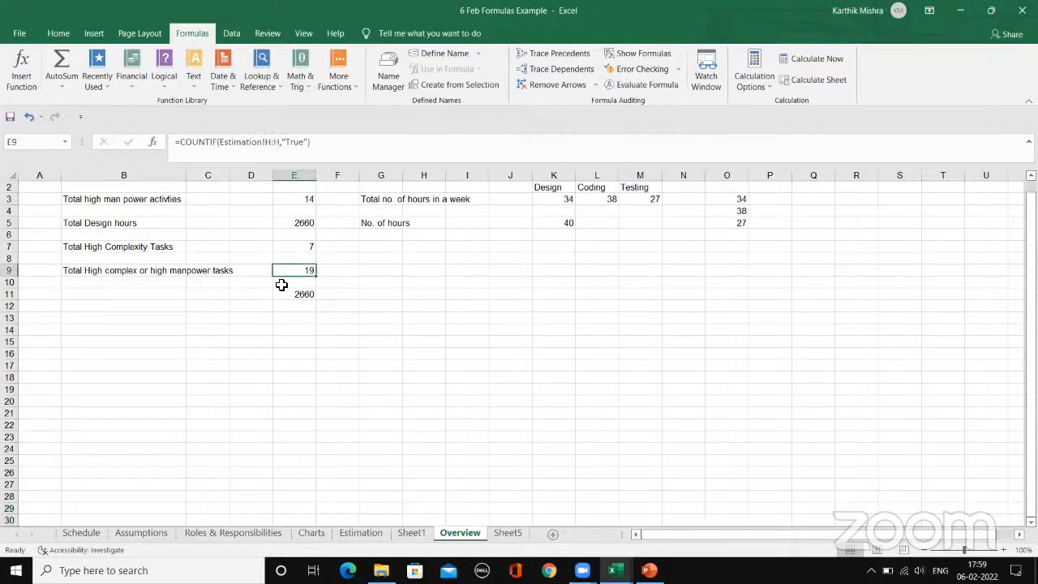
{"action": "left_click", "coordinate": [332, 141]}
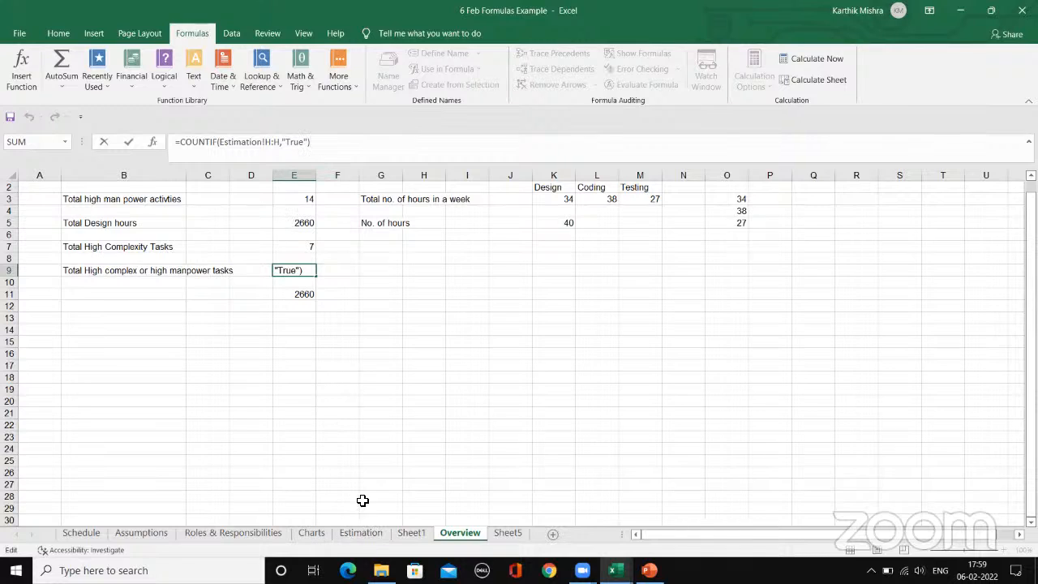
{"action": "key", "text": "ctrl+Return"}
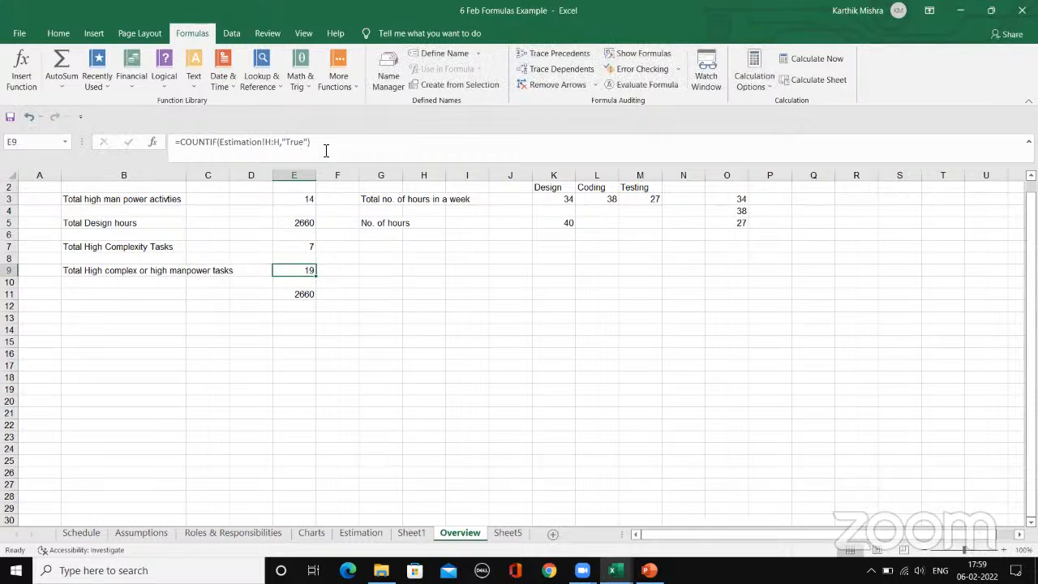
Step: Try to rebuild the COUNTIF formula in Overview cell E9 with Estimation cell H2 as range and "TRUE" as criterion
{"action": "left_click", "coordinate": [327, 148]}
{"action": "key", "text": "BackSpace"}
{"action": "key", "text": "BackSpace"}
{"action": "key", "text": "BackSpace"}
{"action": "key", "text": "BackSpace"}
{"action": "key", "text": "BackSpace"}
{"action": "key", "text": "BackSpace"}
{"action": "key", "text": "BackSpace"}
{"action": "key", "text": "BackSpace"}
{"action": "key", "text": "BackSpace"}
{"action": "key", "text": "BackSpace"}
{"action": "key", "text": "BackSpace"}
{"action": "key", "text": "BackSpace"}
{"action": "key", "text": "BackSpace"}
{"action": "key", "text": "BackSpace"}
{"action": "key", "text": "BackSpace"}
{"action": "key", "text": "BackSpace"}
{"action": "key", "text": "BackSpace"}
{"action": "key", "text": "BackSpace"}
{"action": "key", "text": "BackSpace"}
{"action": "key", "text": "BackSpace"}
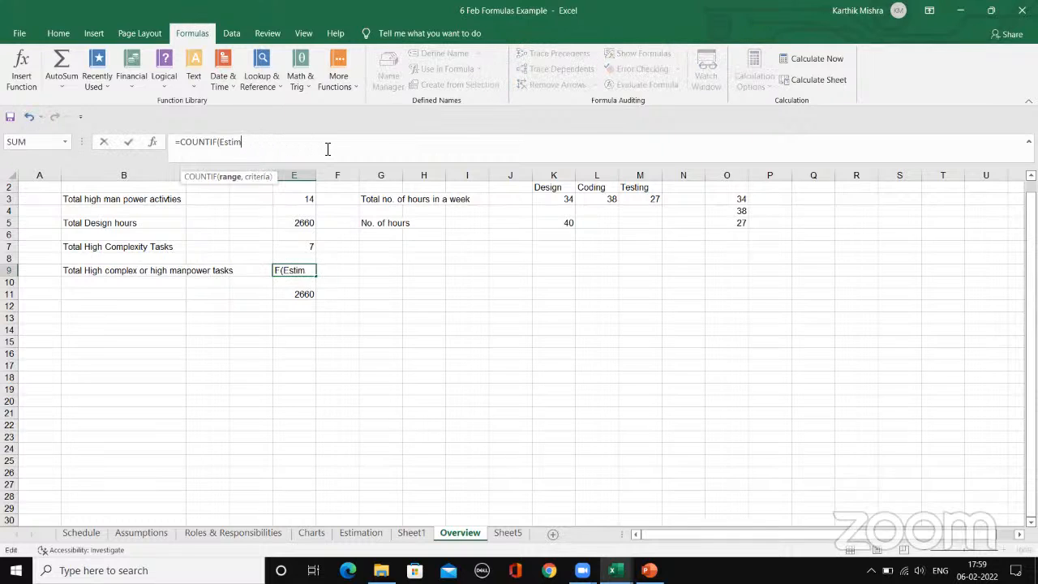
{"action": "key", "text": "BackSpace"}
{"action": "left_click", "coordinate": [358, 532]}
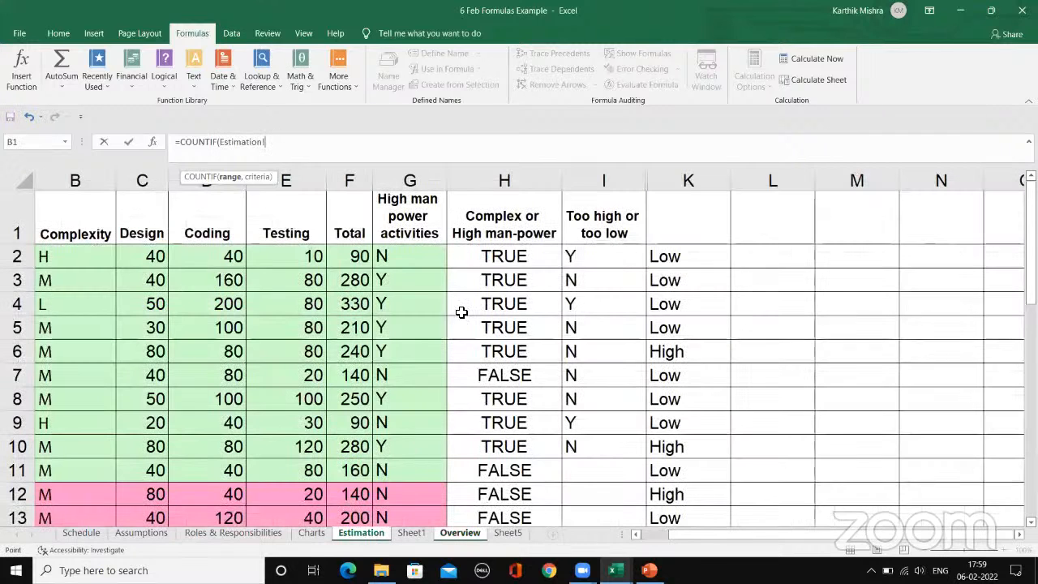
{"action": "left_click", "coordinate": [519, 257]}
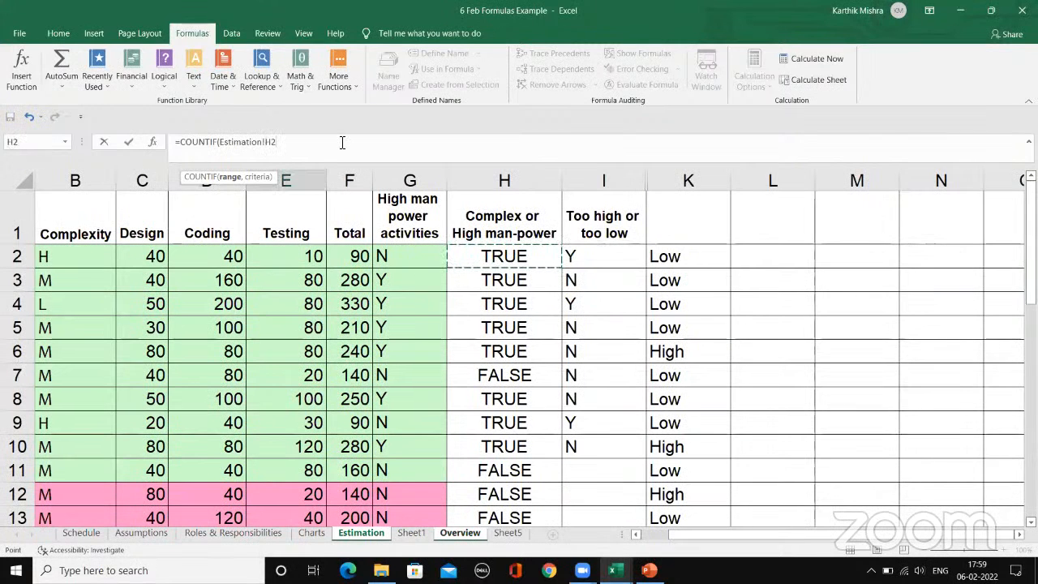
{"action": "type", "text": ","}
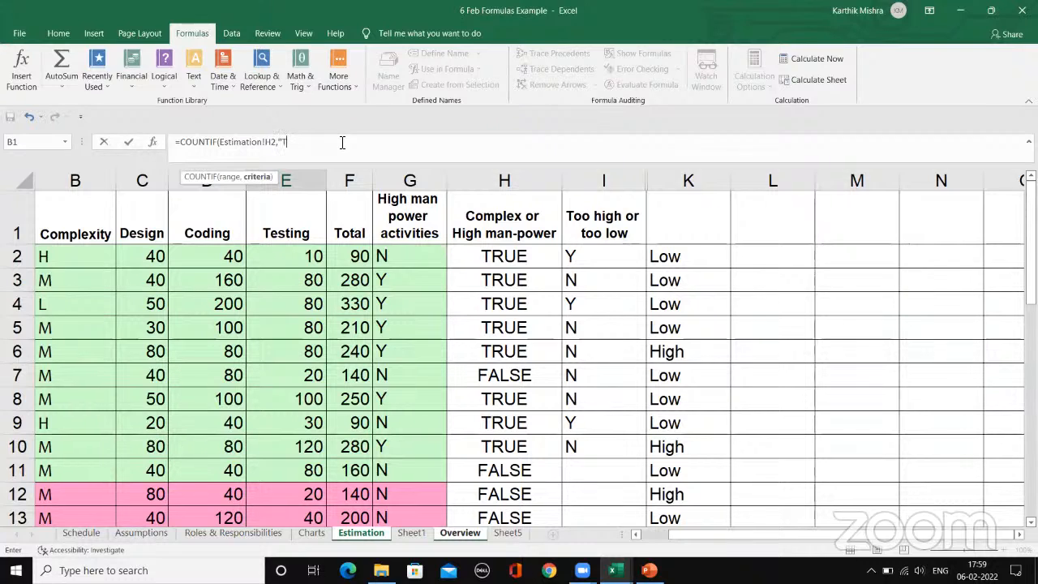
{"action": "type", "text": "\"T"}
{"action": "key", "text": "BackSpace"}
{"action": "type", "text": "TRUE\")"}
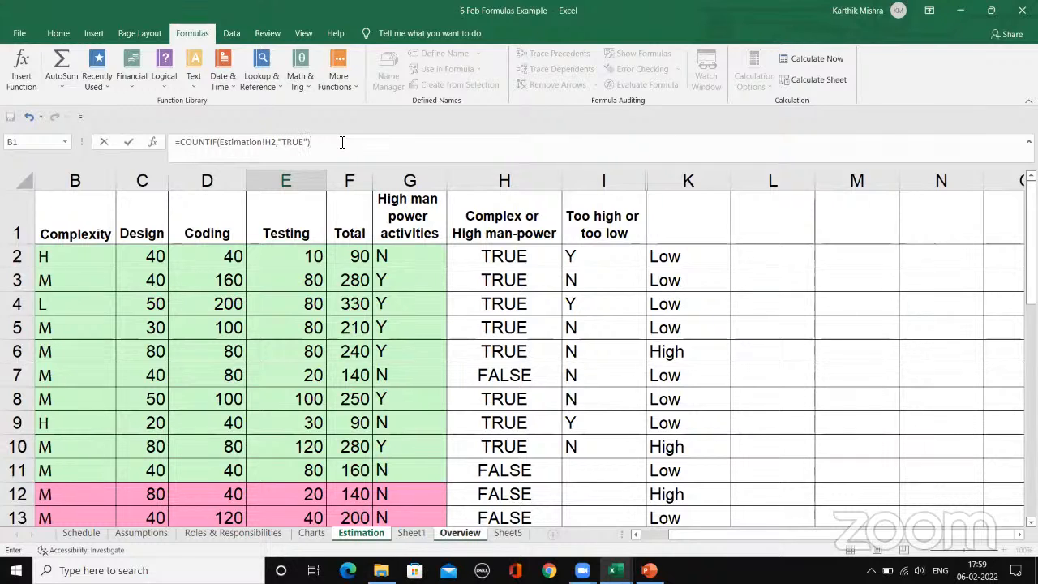
Step: Enter =COUNTIF(Estimation!H:H,"TRUE") in Overview cell E9, using the whole column H as the range, and check the cell
{"action": "key", "text": "BackSpace"}
{"action": "key", "text": "BackSpace"}
{"action": "key", "text": "BackSpace"}
{"action": "key", "text": "BackSpace"}
{"action": "key", "text": "BackSpace"}
{"action": "key", "text": "BackSpace"}
{"action": "key", "text": "BackSpace"}
{"action": "key", "text": "BackSpace"}
{"action": "key", "text": "BackSpace"}
{"action": "key", "text": "BackSpace"}
{"action": "key", "text": "BackSpace"}
{"action": "key", "text": "BackSpace"}
{"action": "key", "text": "BackSpace"}
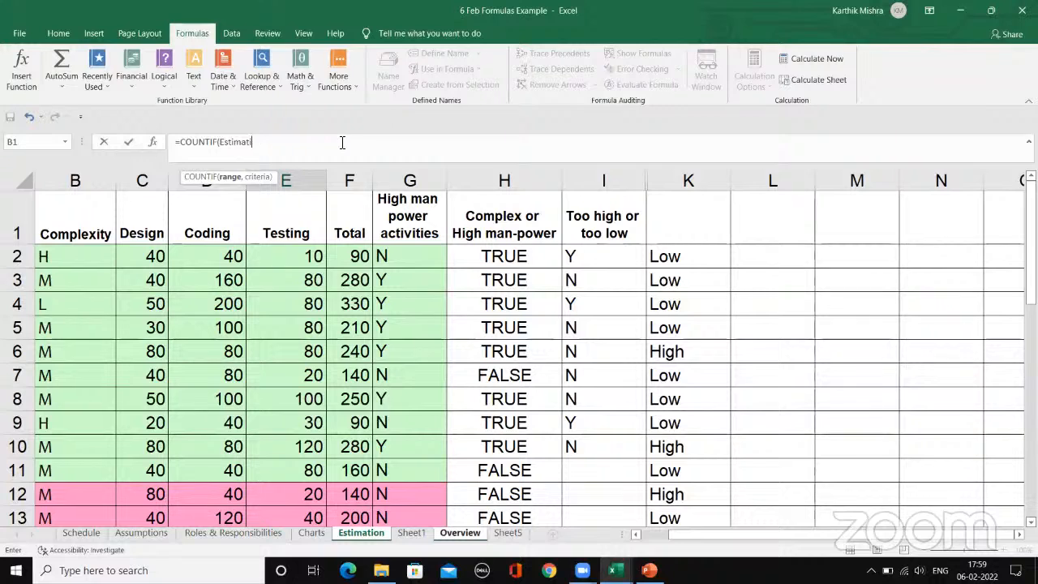
{"action": "key", "text": "BackSpace"}
{"action": "key", "text": "BackSpace"}
{"action": "left_click", "coordinate": [507, 182]}
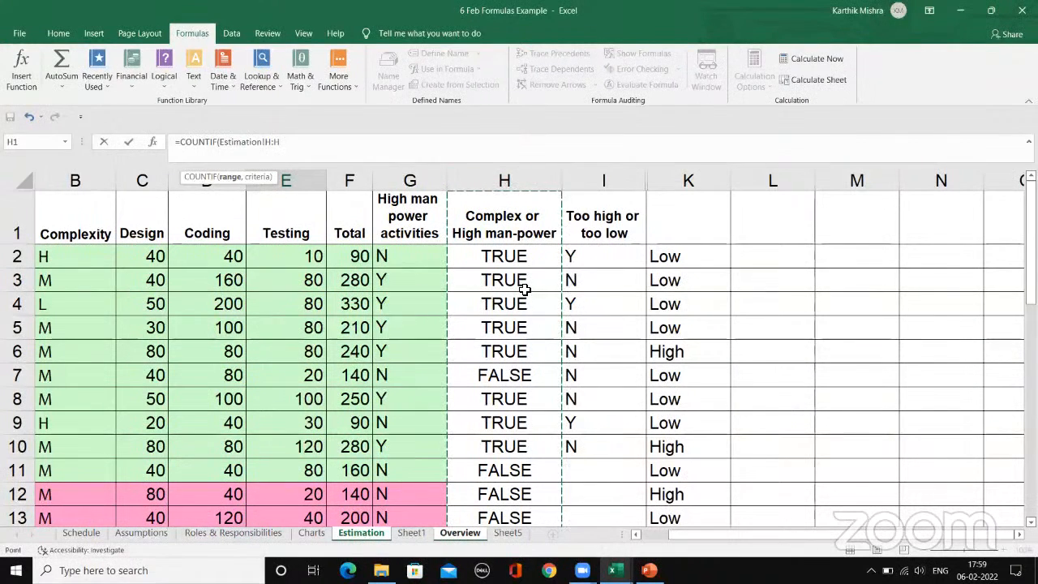
{"action": "type", "text": ",\"TRUE"}
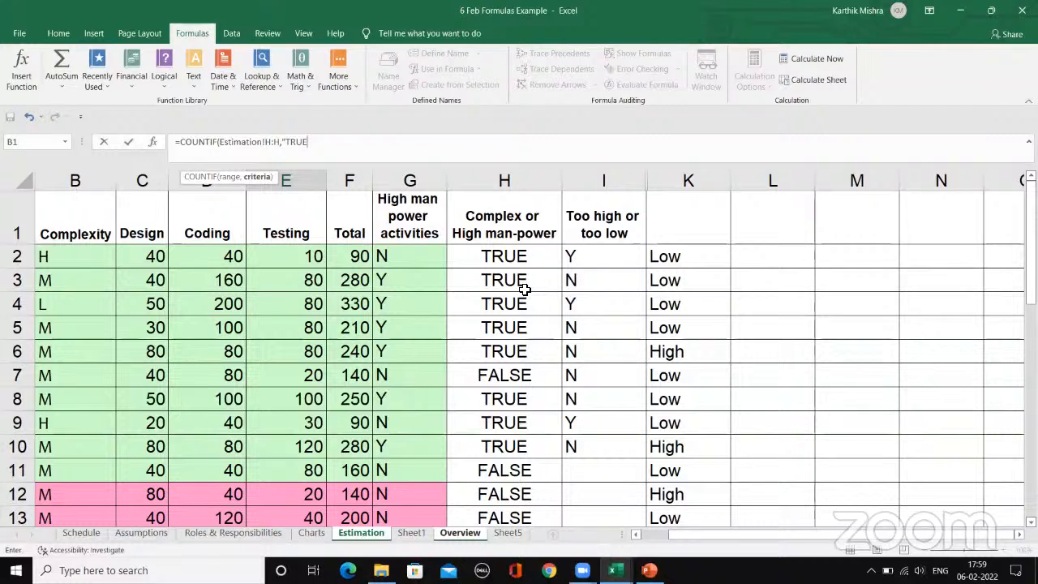
{"action": "type", "text": "\")"}
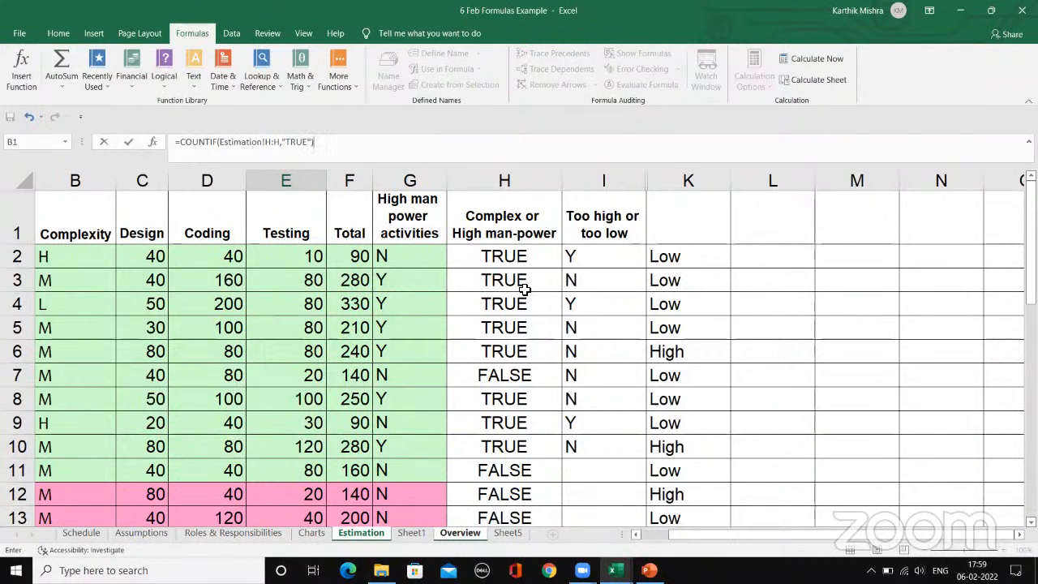
{"action": "key", "text": "Return"}
{"action": "left_click", "coordinate": [298, 273]}
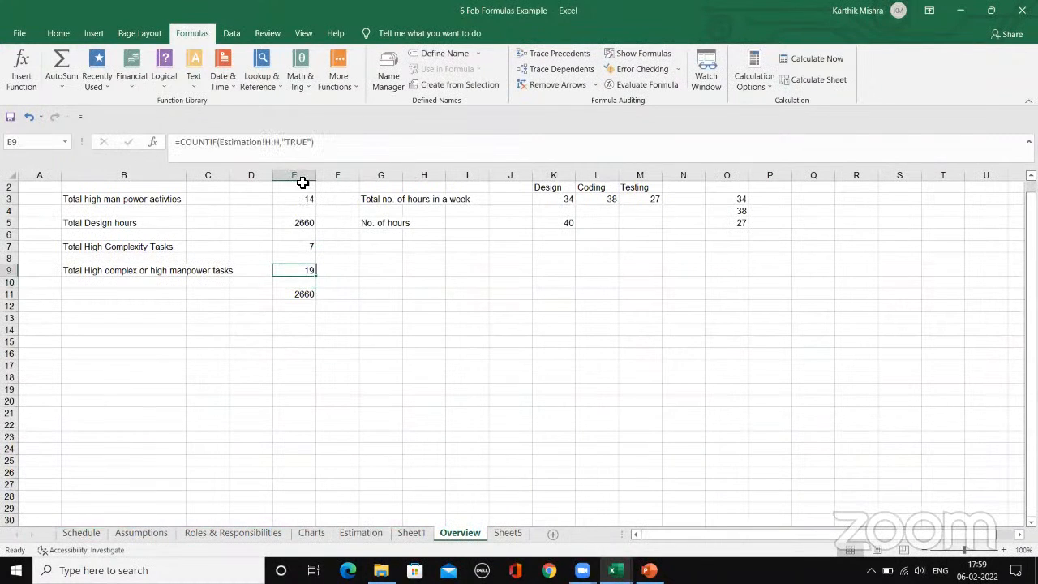
Step: Review the OR formulas down column H of Estimation and open the COUNTIF formula in Overview cell E9 for inspection
{"action": "left_click", "coordinate": [361, 533]}
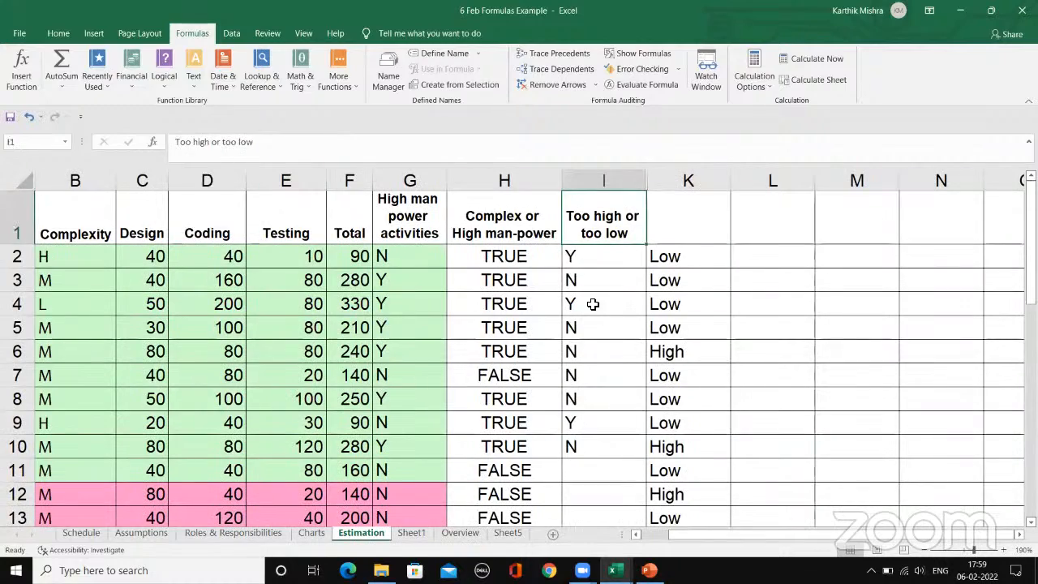
{"action": "left_click", "coordinate": [527, 264]}
{"action": "scroll", "coordinate": [533, 276], "scroll_direction": "down", "scroll_amount": 6}
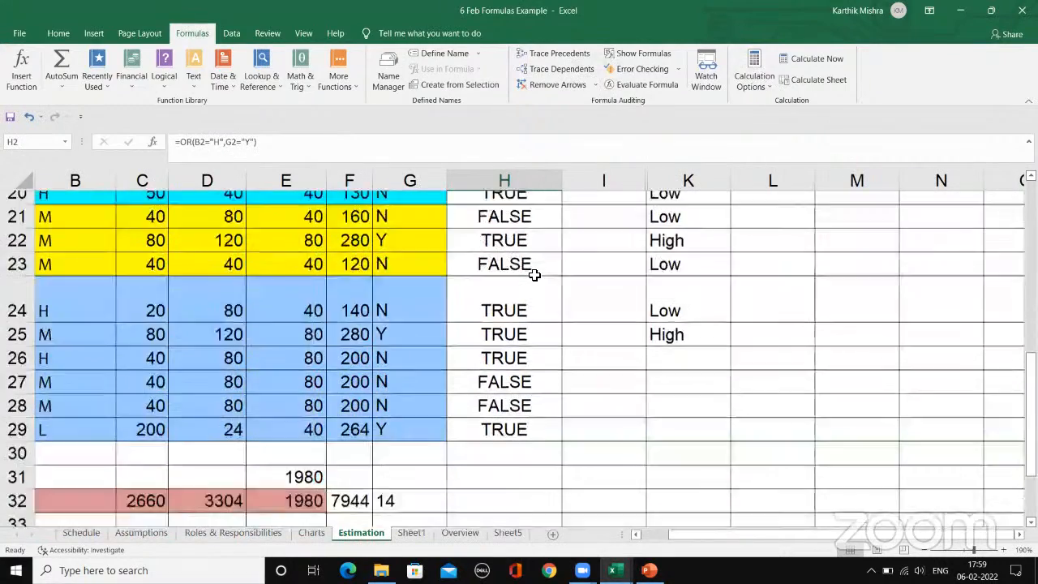
{"action": "scroll", "coordinate": [534, 275], "scroll_direction": "up", "scroll_amount": 7}
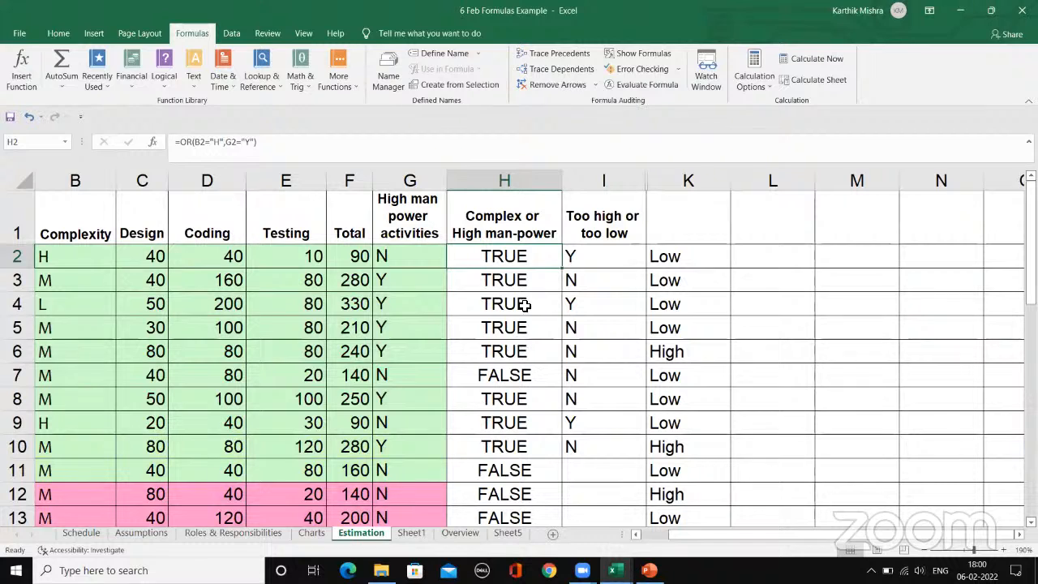
{"action": "key", "text": "Down"}
{"action": "key", "text": "Down"}
{"action": "key", "text": "Down"}
{"action": "key", "text": "Down"}
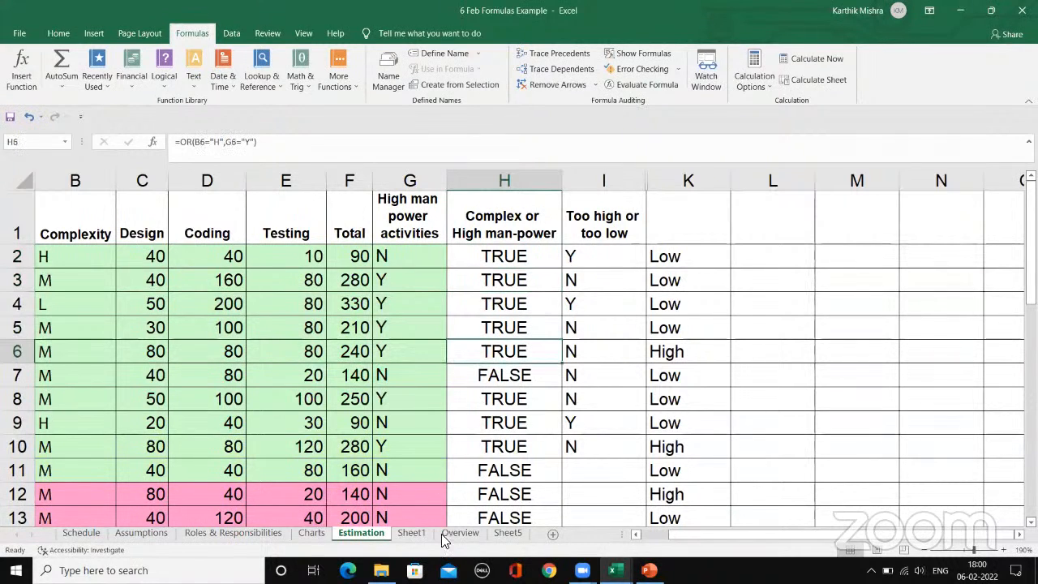
{"action": "left_click", "coordinate": [460, 533]}
{"action": "left_click", "coordinate": [347, 142]}
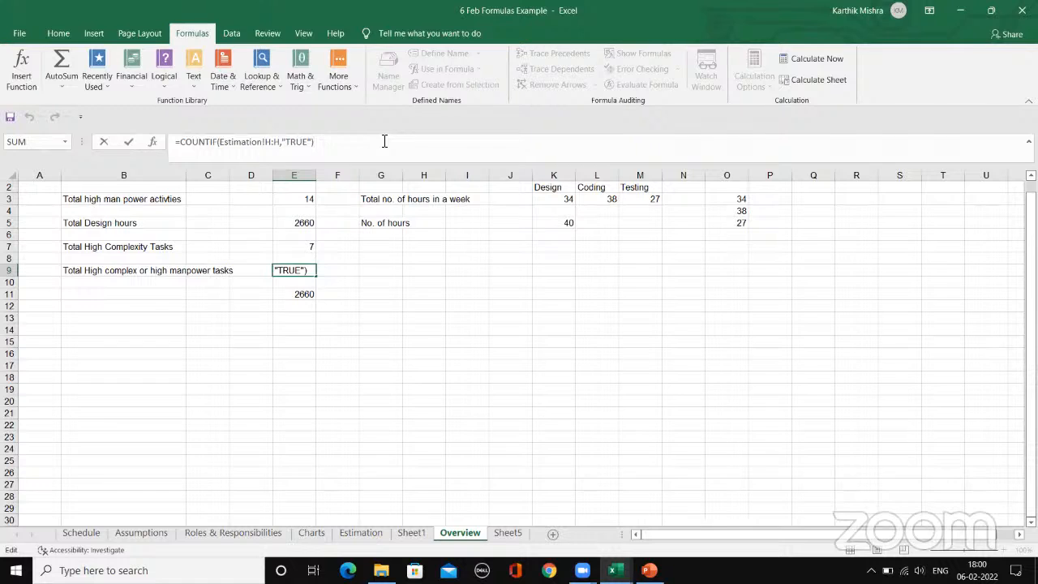
Step: Enter =COUNTIF(Estimation!H:H,"TRUE") in E9 and inspect the formulas in K2 and I2 of the Estimation sheet
{"action": "key", "text": "Return"}
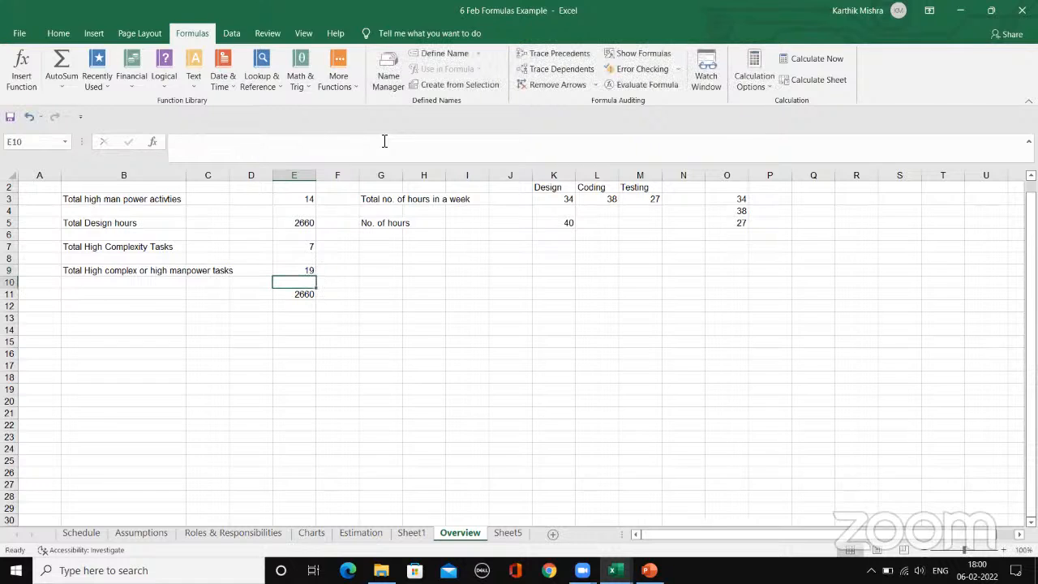
{"action": "left_click", "coordinate": [311, 320]}
{"action": "left_click", "coordinate": [360, 533]}
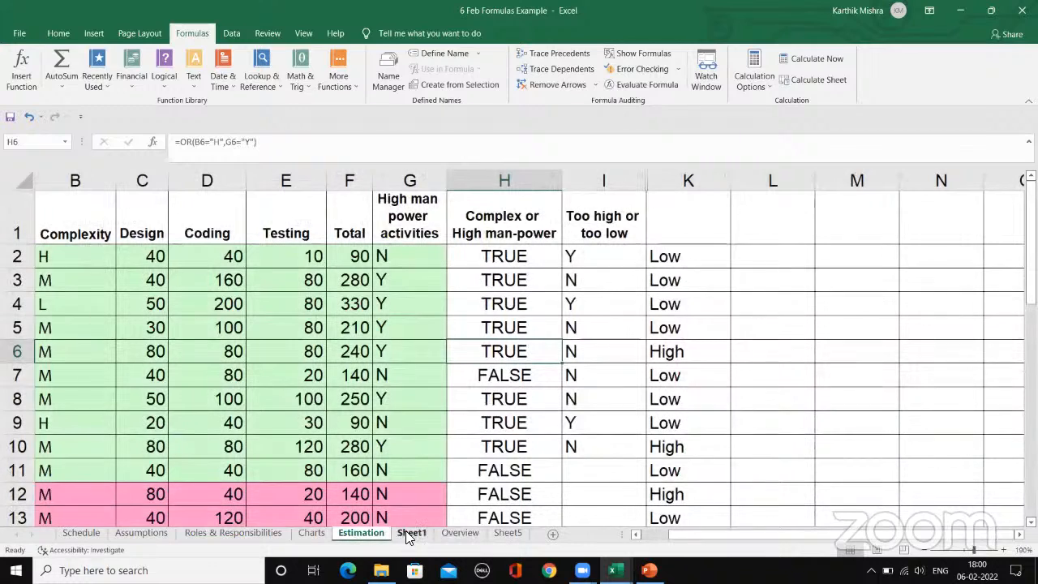
{"action": "left_click", "coordinate": [694, 257]}
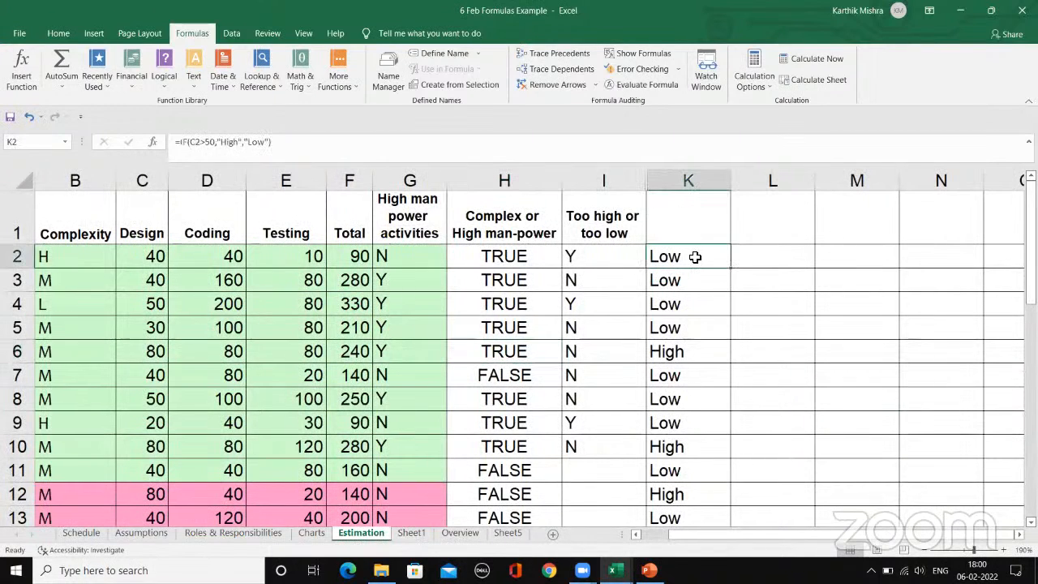
{"action": "left_click", "coordinate": [598, 258]}
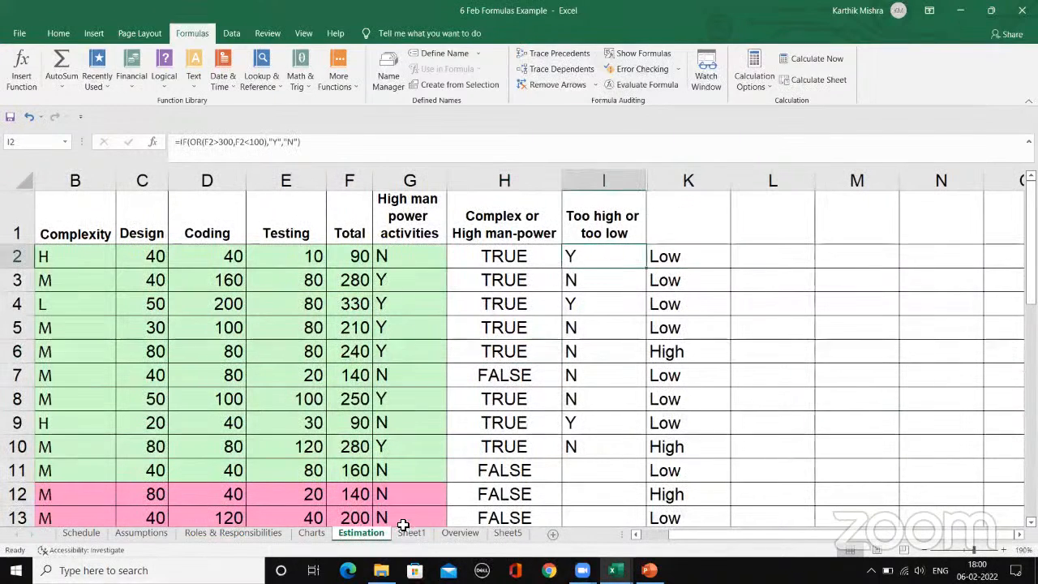
Step: Review the Overview sheet formulas for total design hours, high complexity tasks, and high complex or high manpower tasks
{"action": "left_click", "coordinate": [455, 535]}
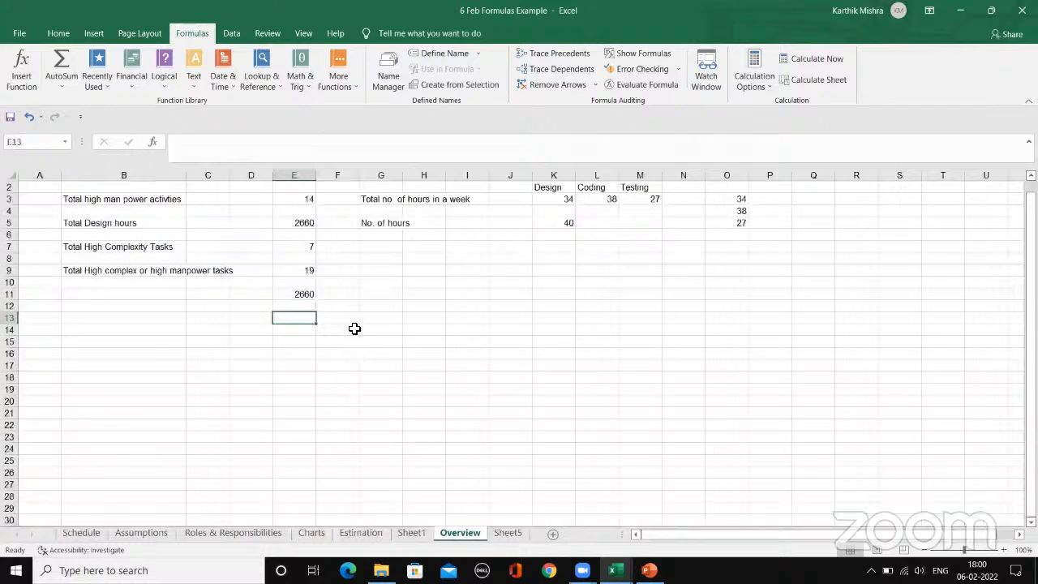
{"action": "left_click", "coordinate": [300, 224]}
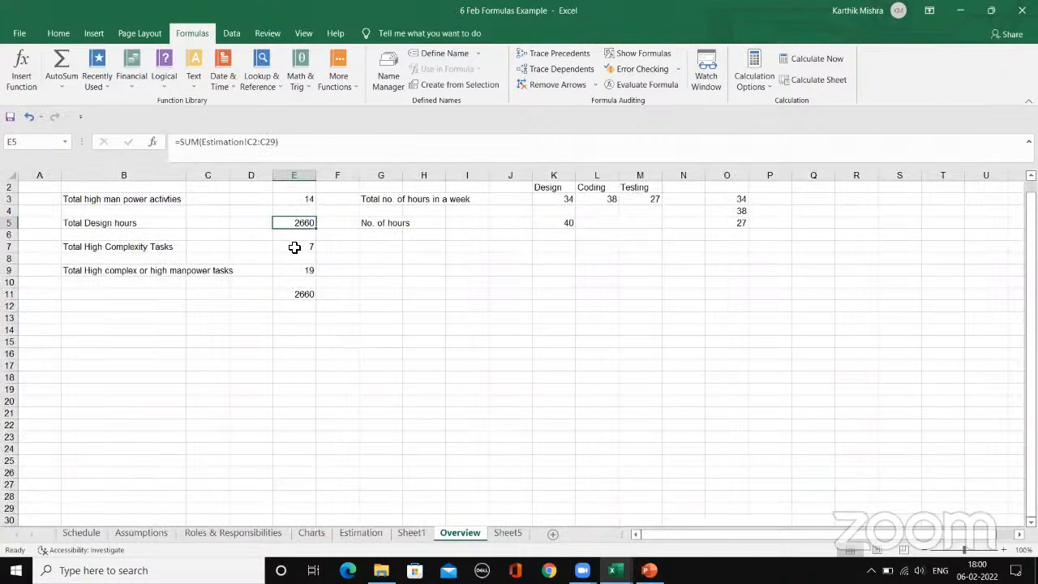
{"action": "left_click", "coordinate": [294, 246]}
{"action": "left_click", "coordinate": [297, 271]}
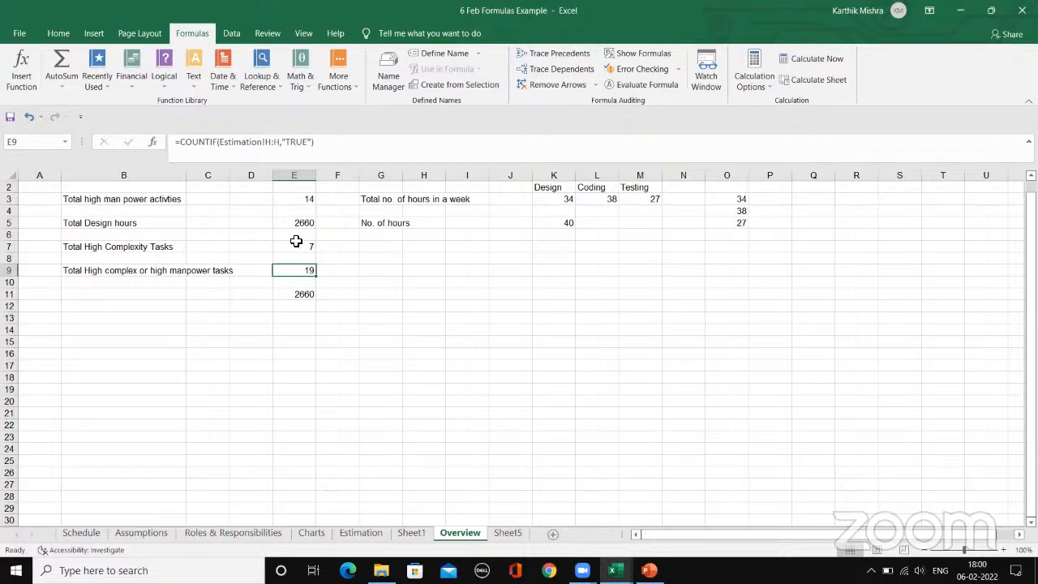
{"action": "left_click", "coordinate": [296, 246]}
{"action": "key", "text": "F2"}
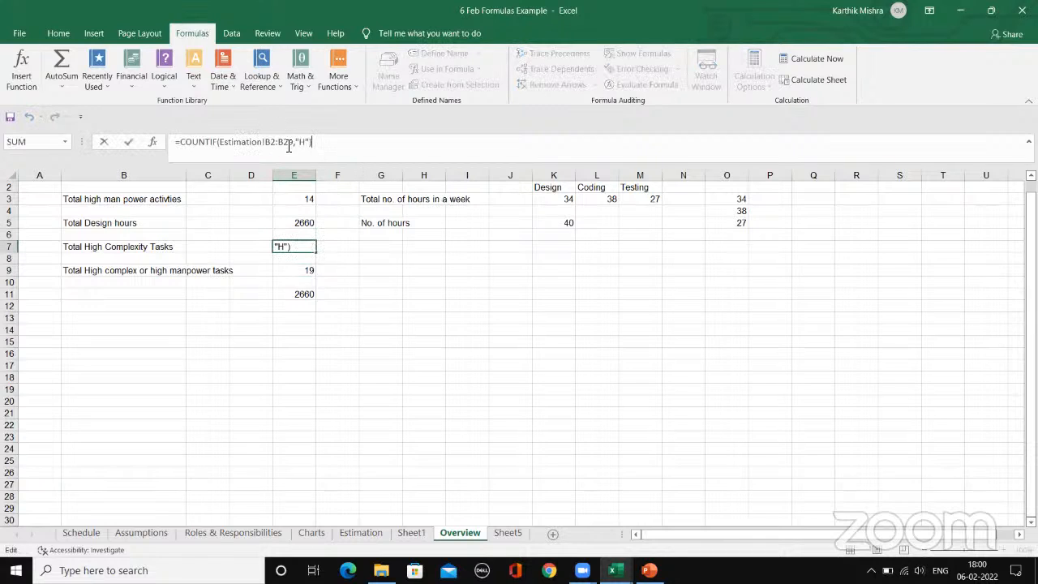
{"action": "left_click", "coordinate": [296, 144]}
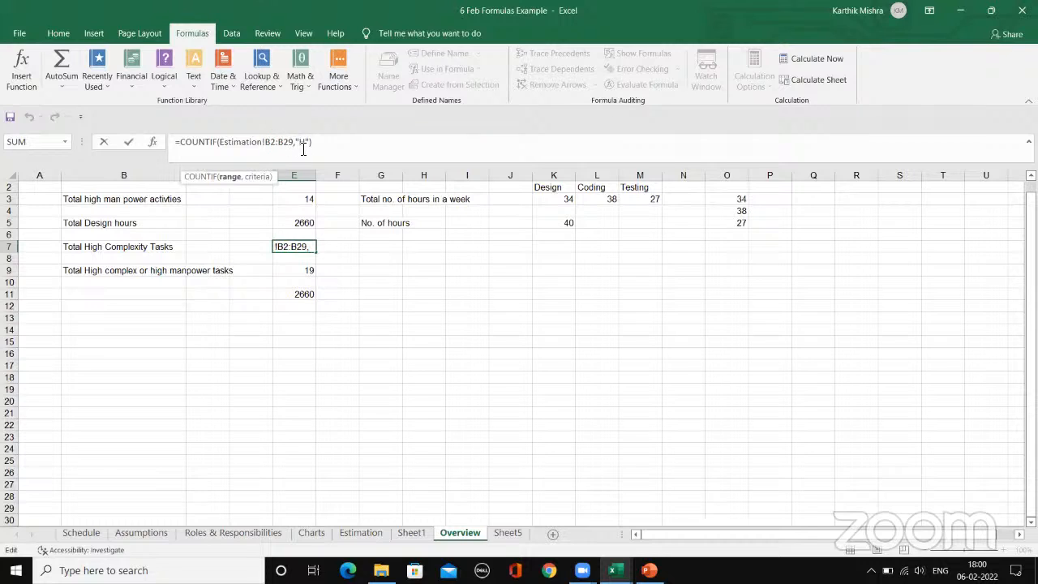
{"action": "left_click", "coordinate": [308, 272]}
{"action": "left_click", "coordinate": [284, 142]}
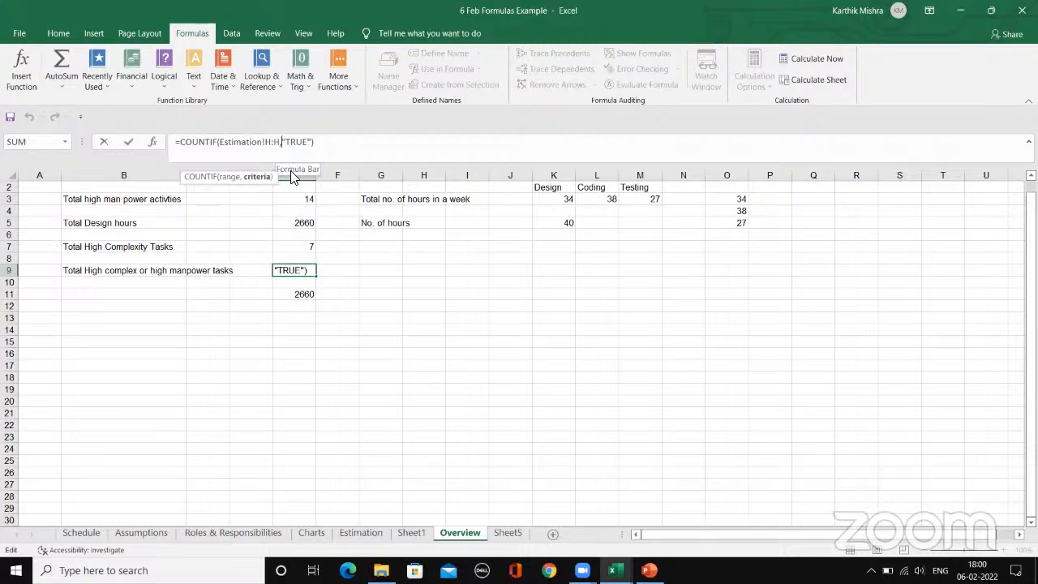
{"action": "left_click", "coordinate": [282, 141]}
{"action": "left_click", "coordinate": [341, 143]}
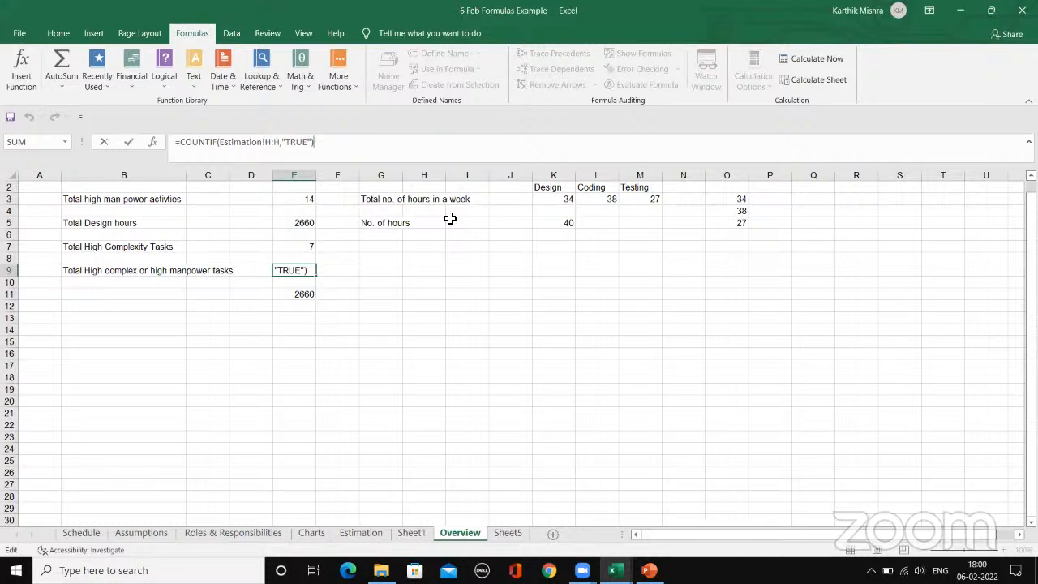
{"action": "key", "text": "Return"}
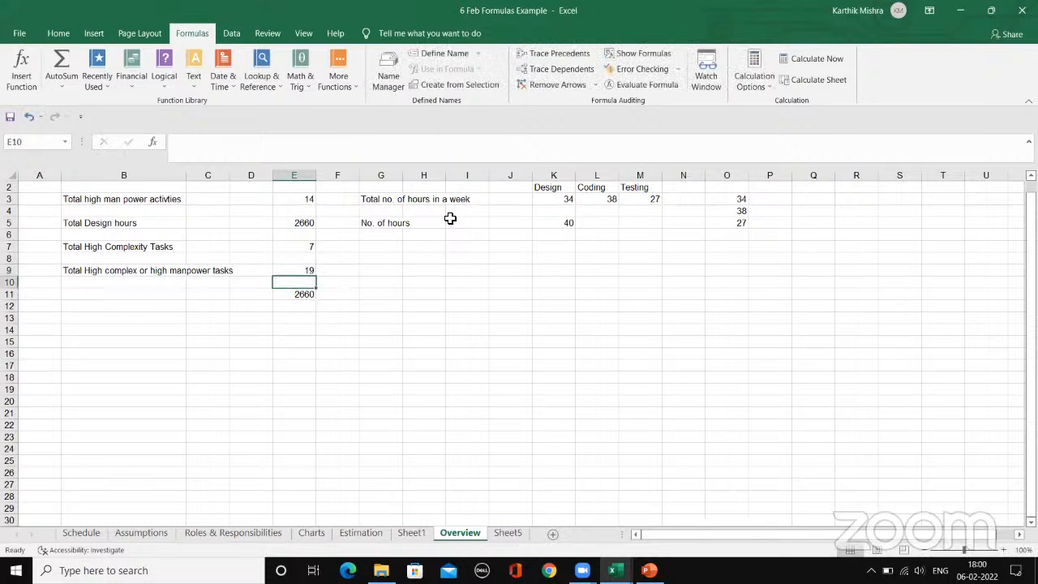
Step: Examine the Estimation sheet's requirement rows, subtotals and man-week figures
{"action": "left_click", "coordinate": [298, 321]}
{"action": "left_click", "coordinate": [361, 533]}
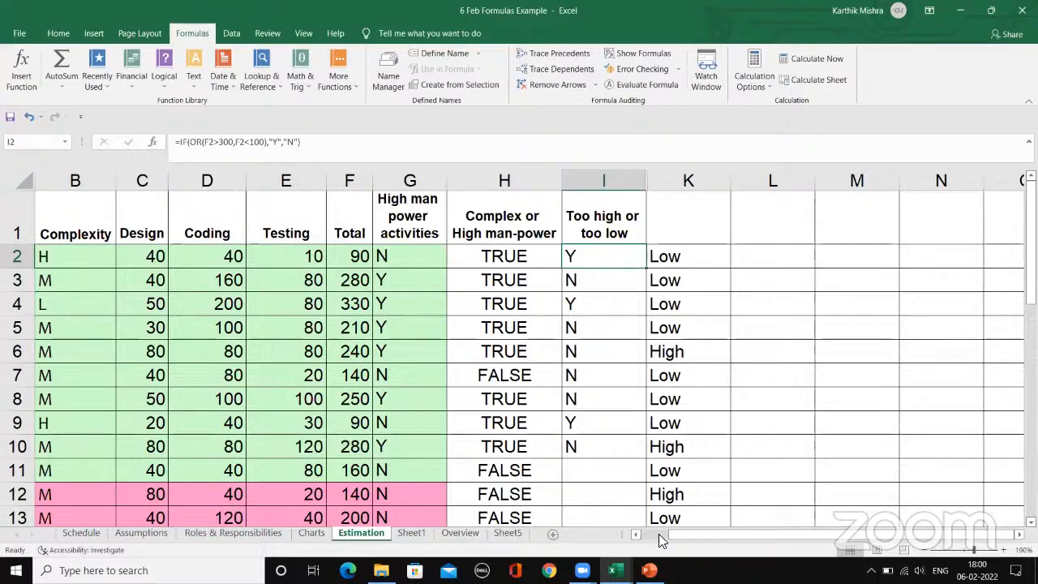
{"action": "scroll", "coordinate": [410, 422], "scroll_direction": "left", "scroll_amount": 3}
{"action": "scroll", "coordinate": [384, 317], "scroll_direction": "down", "scroll_amount": 3}
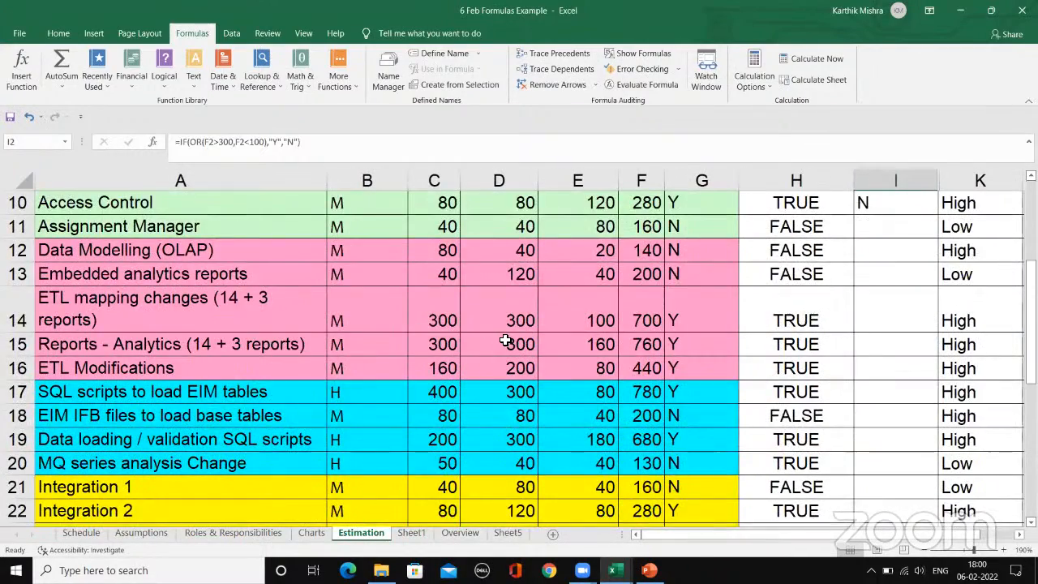
{"action": "scroll", "coordinate": [502, 337], "scroll_direction": "down", "scroll_amount": 3}
{"action": "scroll", "coordinate": [504, 340], "scroll_direction": "down", "scroll_amount": 3}
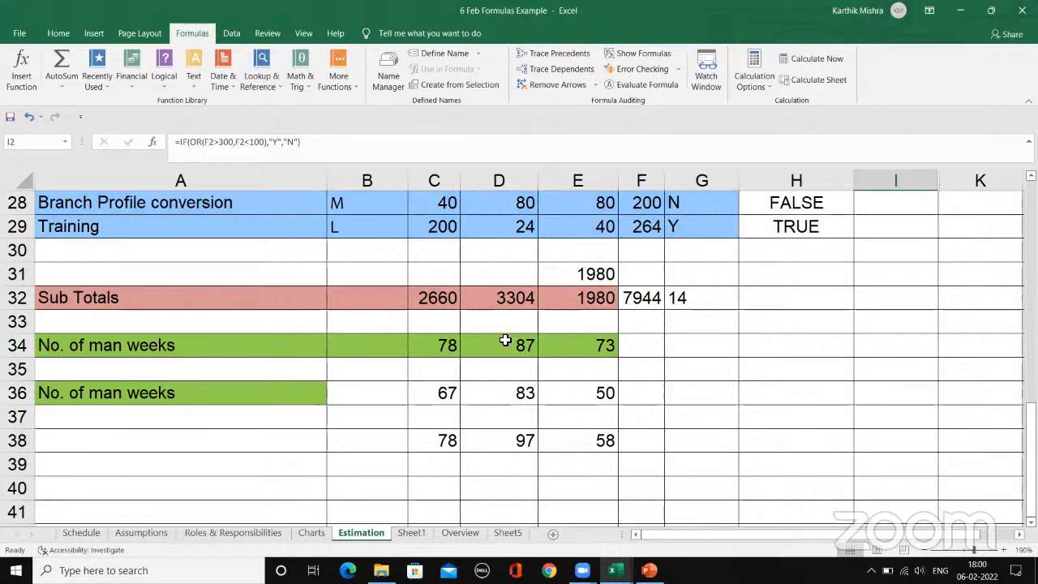
{"action": "left_click", "coordinate": [372, 416]}
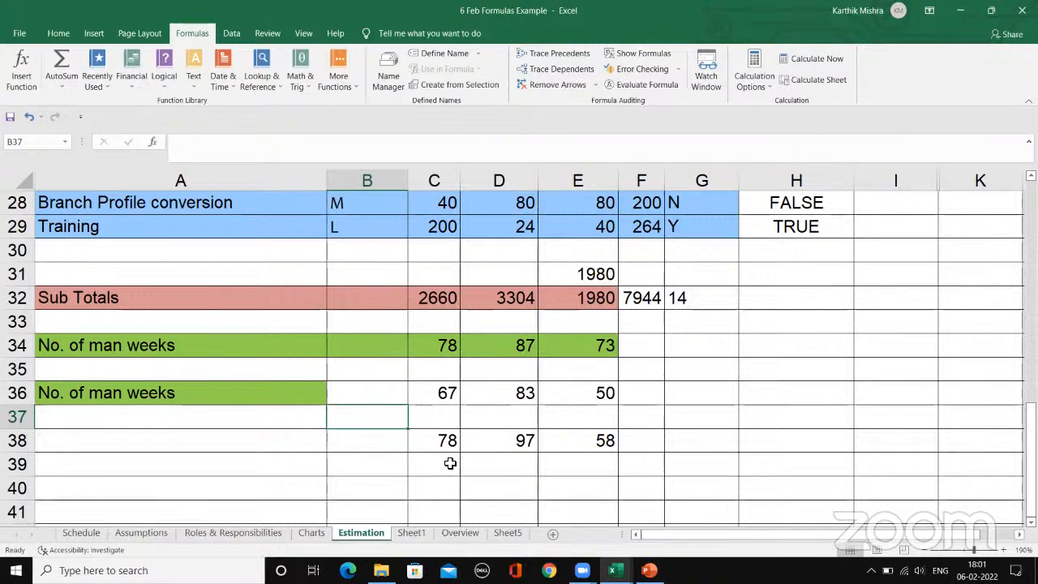
{"action": "left_click", "coordinate": [249, 433]}
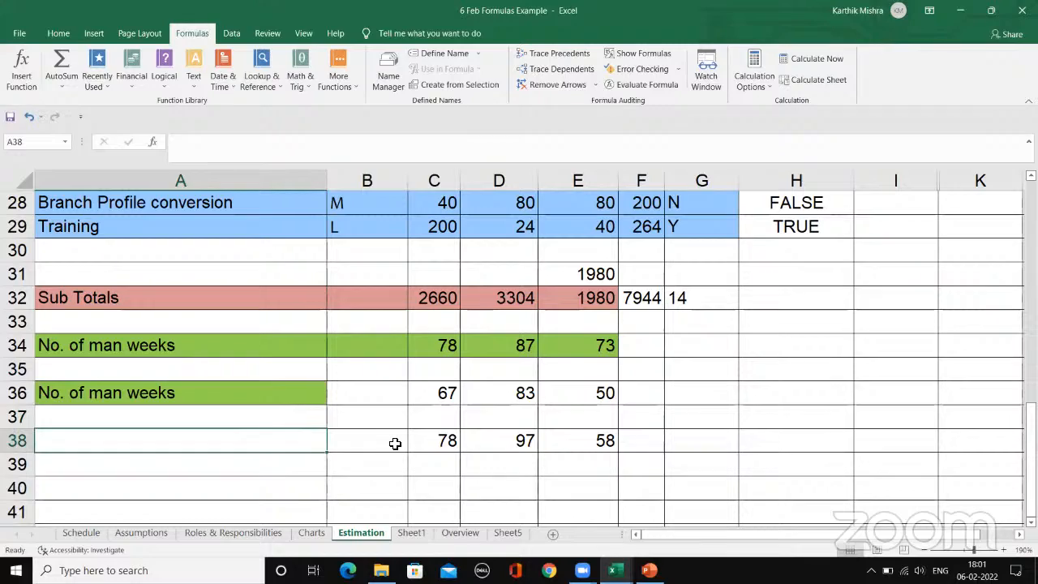
{"action": "scroll", "coordinate": [448, 441], "scroll_direction": "up", "scroll_amount": 1}
{"action": "scroll", "coordinate": [451, 444], "scroll_direction": "up", "scroll_amount": 8}
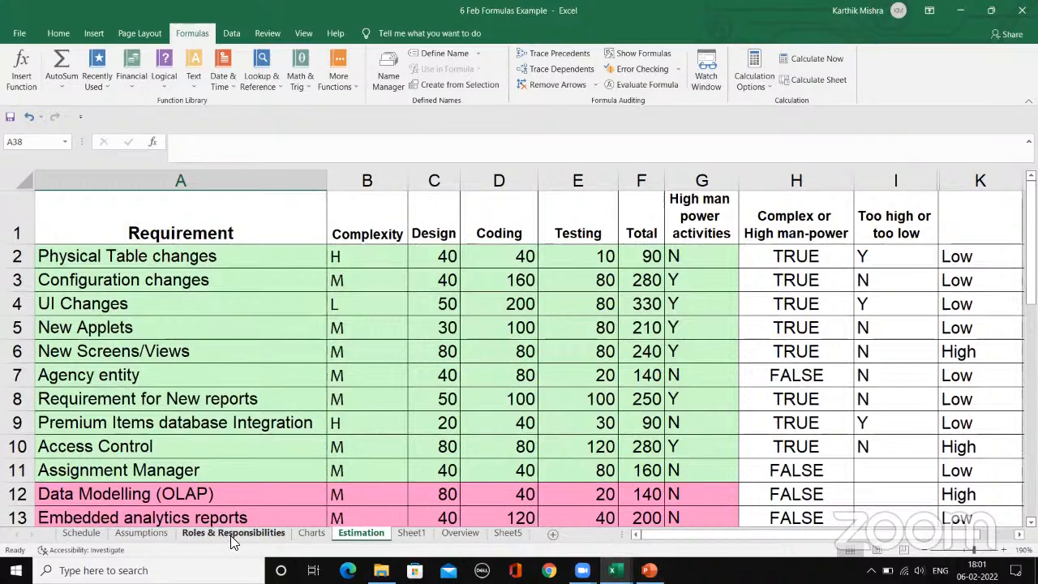
{"action": "scroll", "coordinate": [377, 430], "scroll_direction": "down", "scroll_amount": 6}
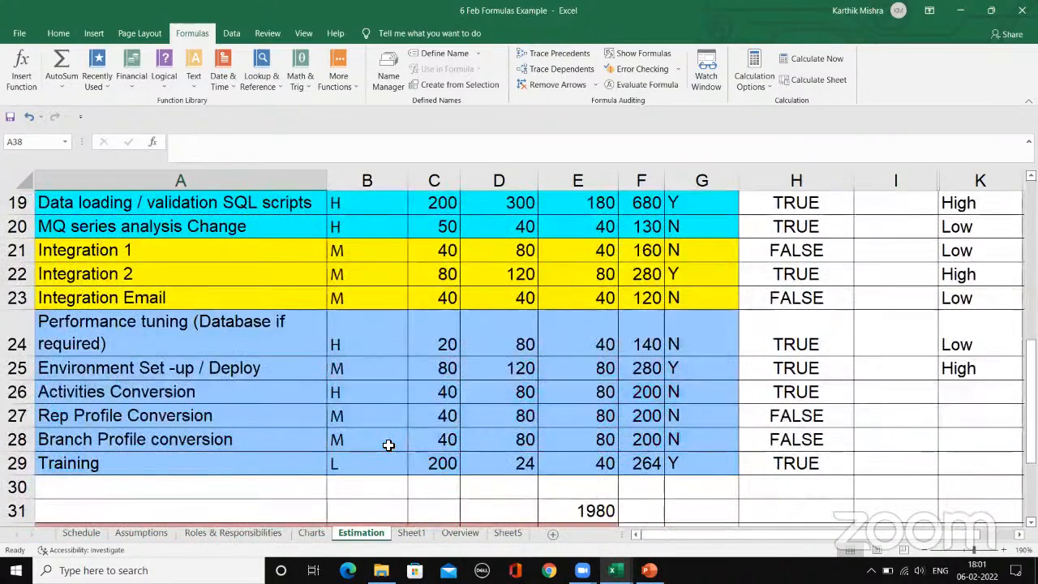
Step: Enter a greeting in B13 of the Overview sheet that introduces a person by name as being from Hyderabad
{"action": "left_click", "coordinate": [460, 532]}
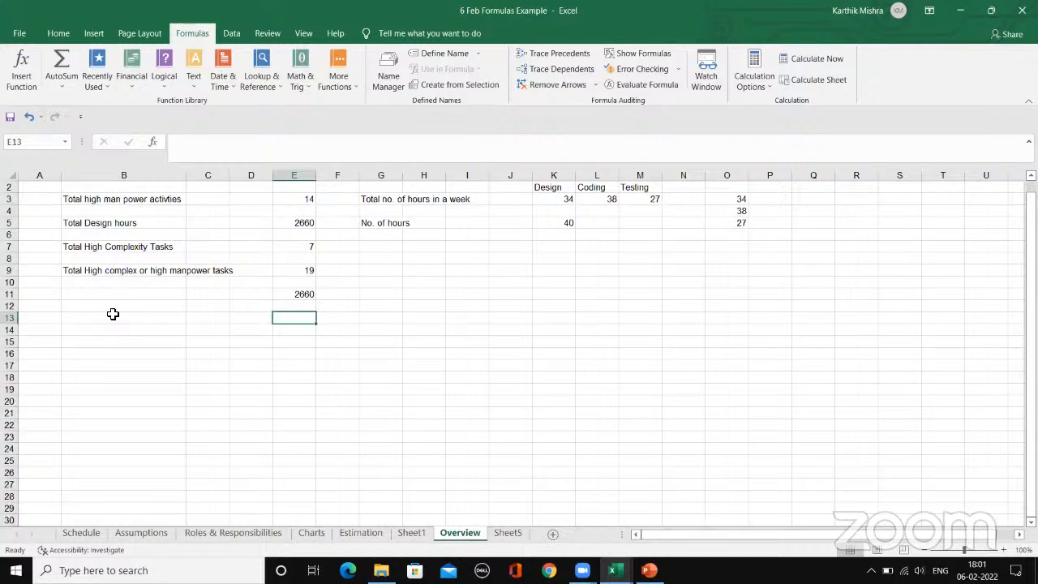
{"action": "left_click", "coordinate": [113, 314]}
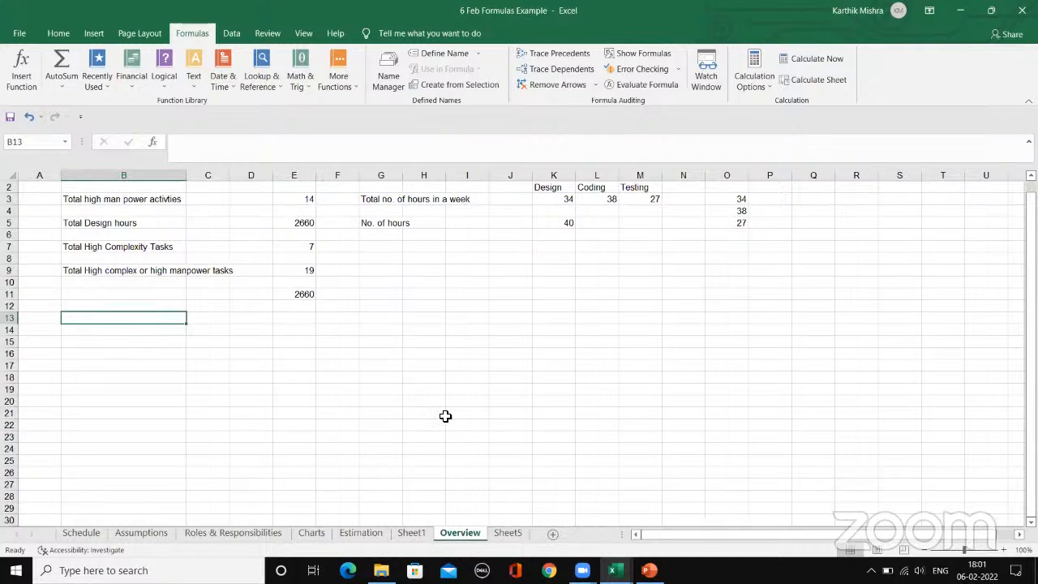
{"action": "type", "text": "Hello"}
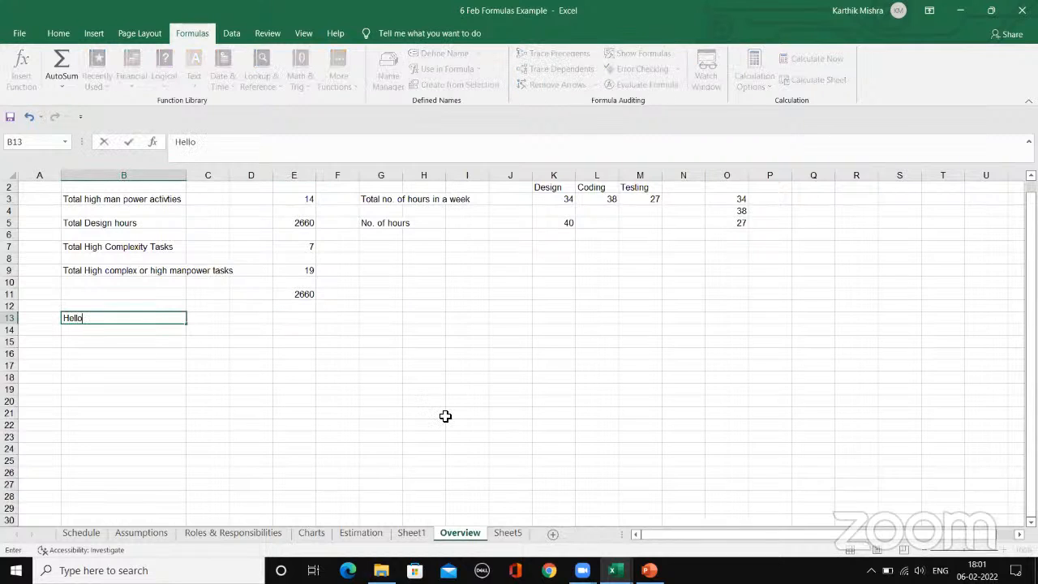
{"action": "type", "text": ", I am Phani, from Hyderab"}
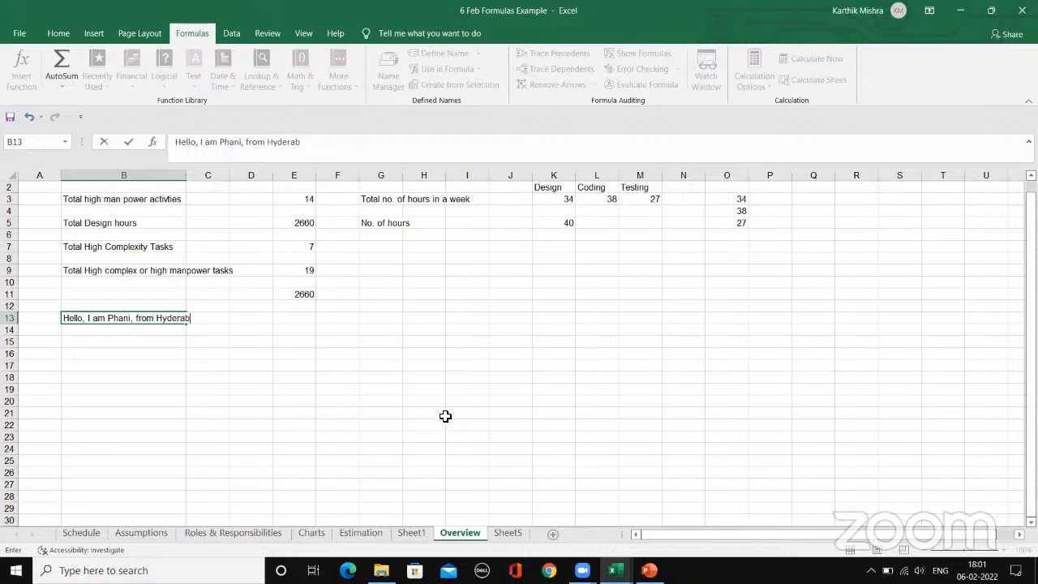
{"action": "type", "text": "ad"}
{"action": "key", "text": "Return"}
{"action": "key", "text": "Up"}
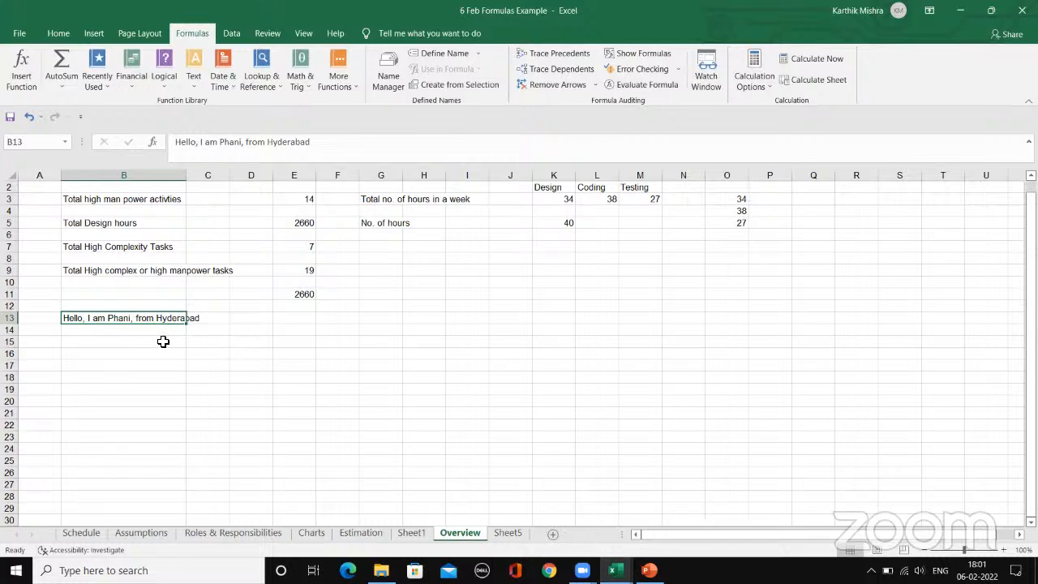
Step: Copy the greeting from B13 to C15 and check which cells its overflowing text spans
{"action": "key", "text": "ctrl+c"}
{"action": "left_click", "coordinate": [217, 344]}
{"action": "key", "text": "ctrl+v"}
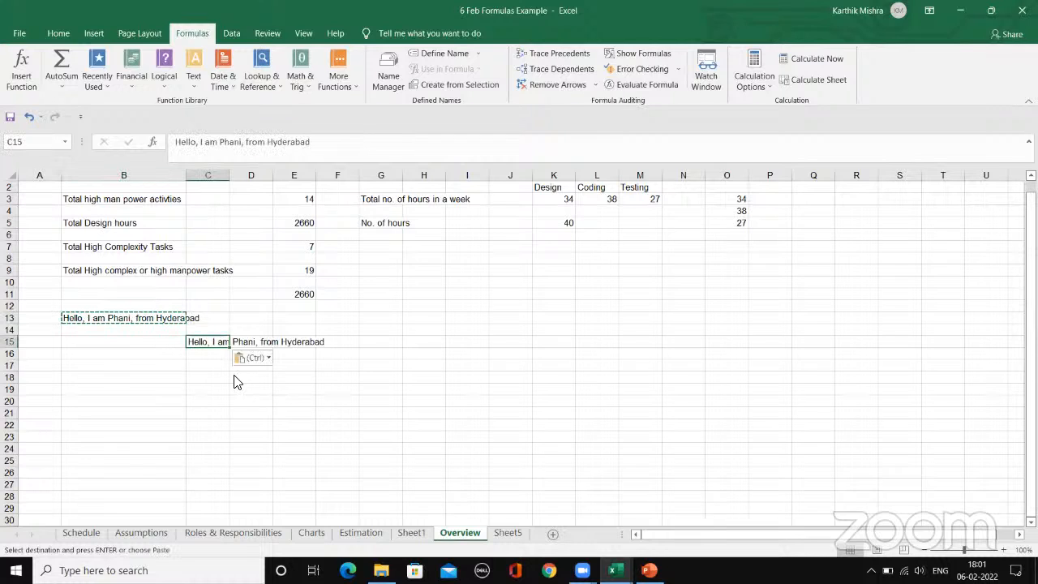
{"action": "left_click", "coordinate": [210, 379]}
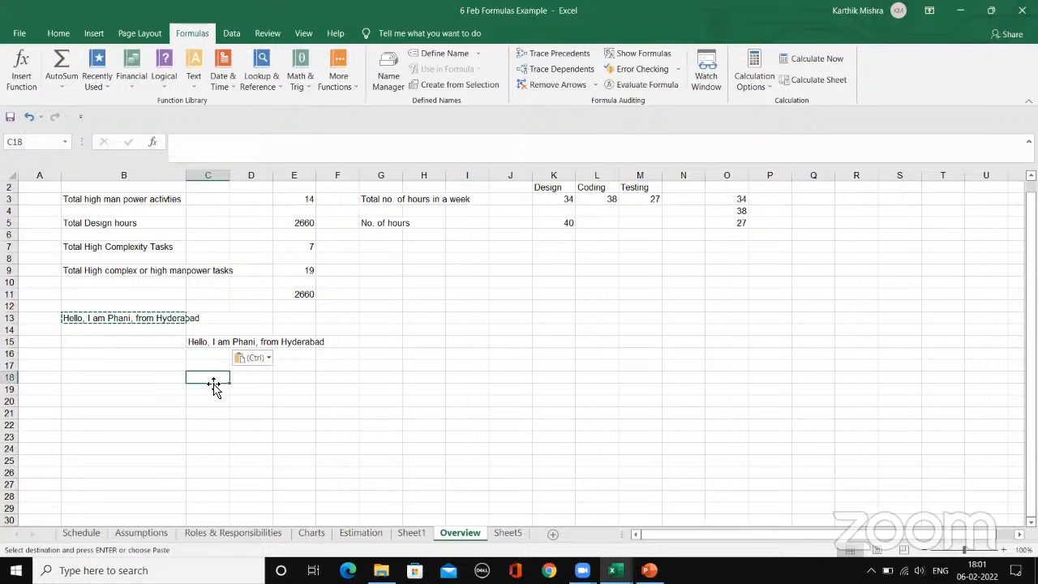
{"action": "left_click", "coordinate": [210, 343]}
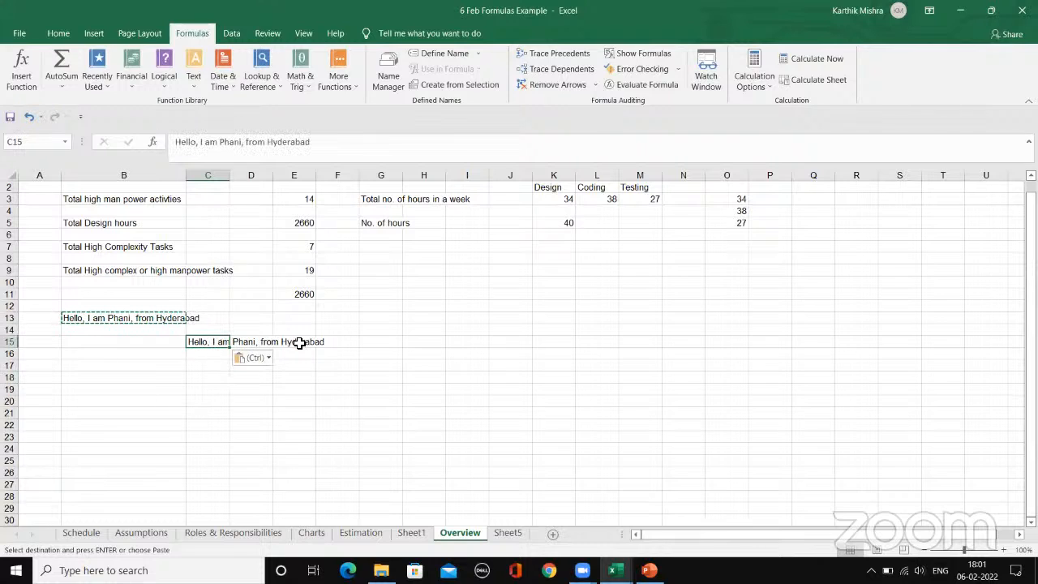
{"action": "key", "text": "Right"}
{"action": "key", "text": "Right"}
{"action": "key", "text": "Right"}
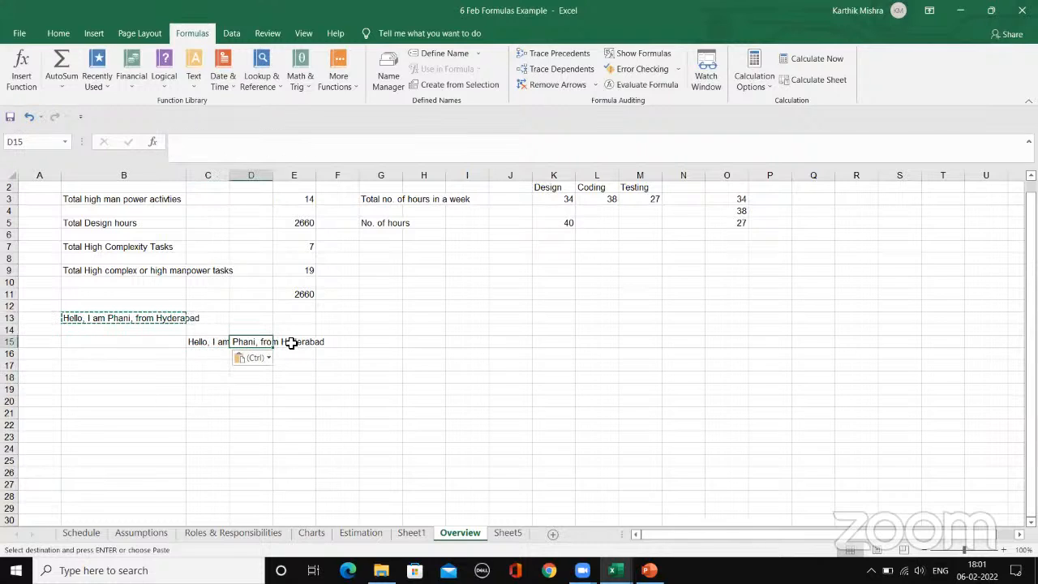
Step: Try Wrap Text on the greeting in C15 twice, undoing it each time
{"action": "left_click", "coordinate": [203, 343]}
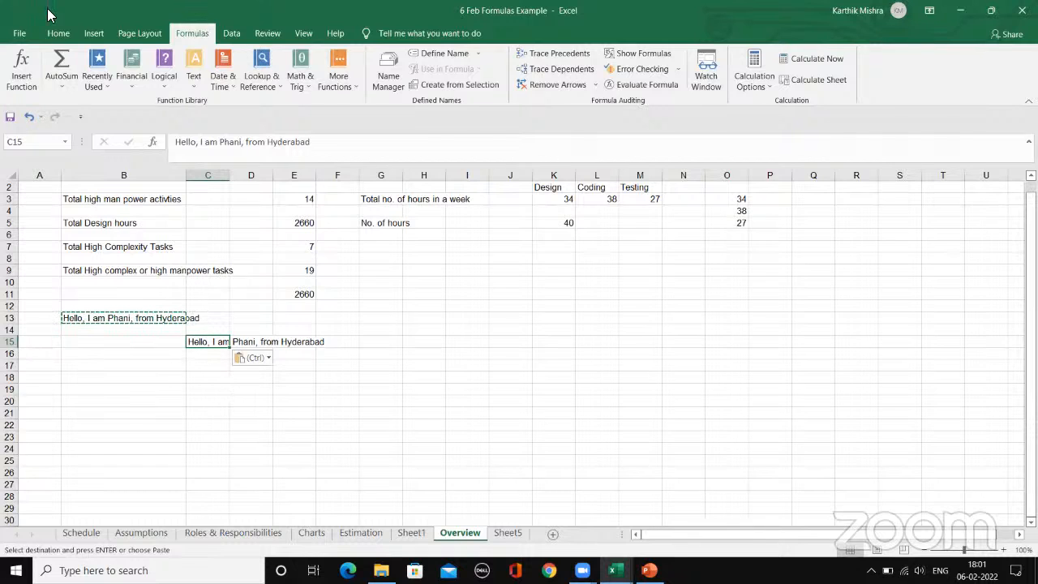
{"action": "left_click", "coordinate": [59, 33]}
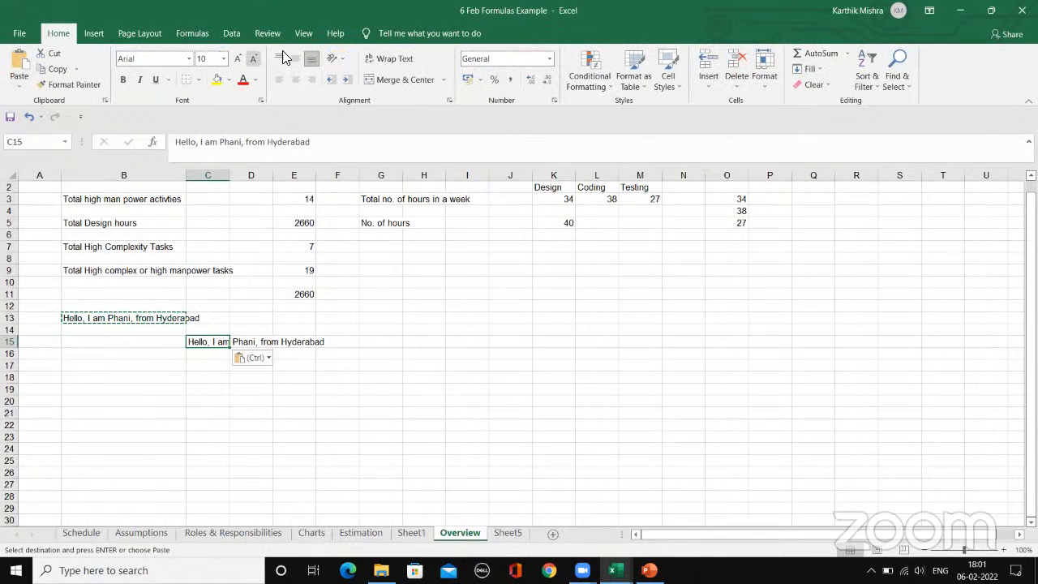
{"action": "left_click", "coordinate": [387, 60]}
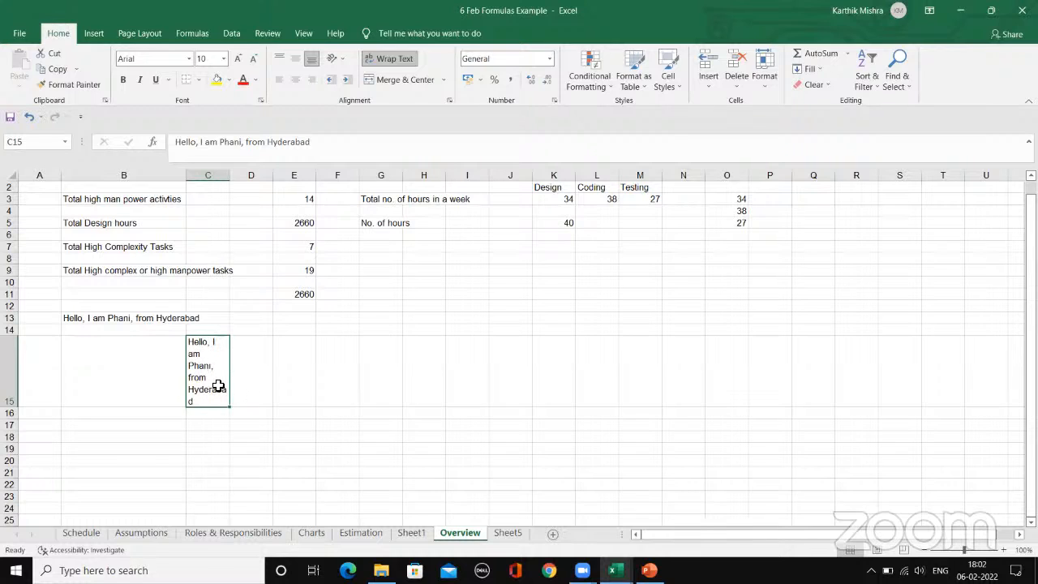
{"action": "key", "text": "ctrl+z"}
{"action": "key", "text": "ctrl+z"}
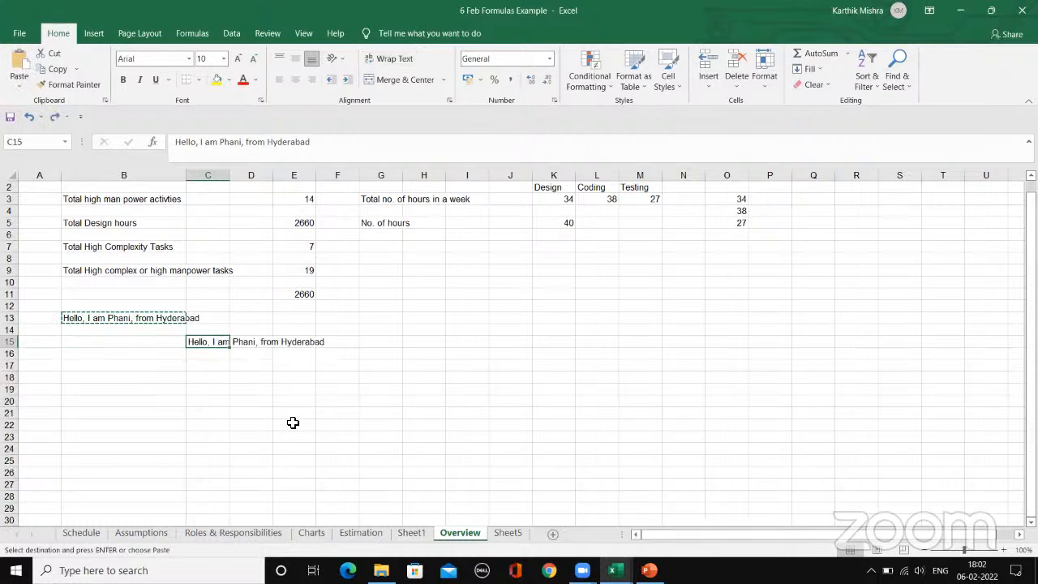
{"action": "left_click", "coordinate": [396, 58]}
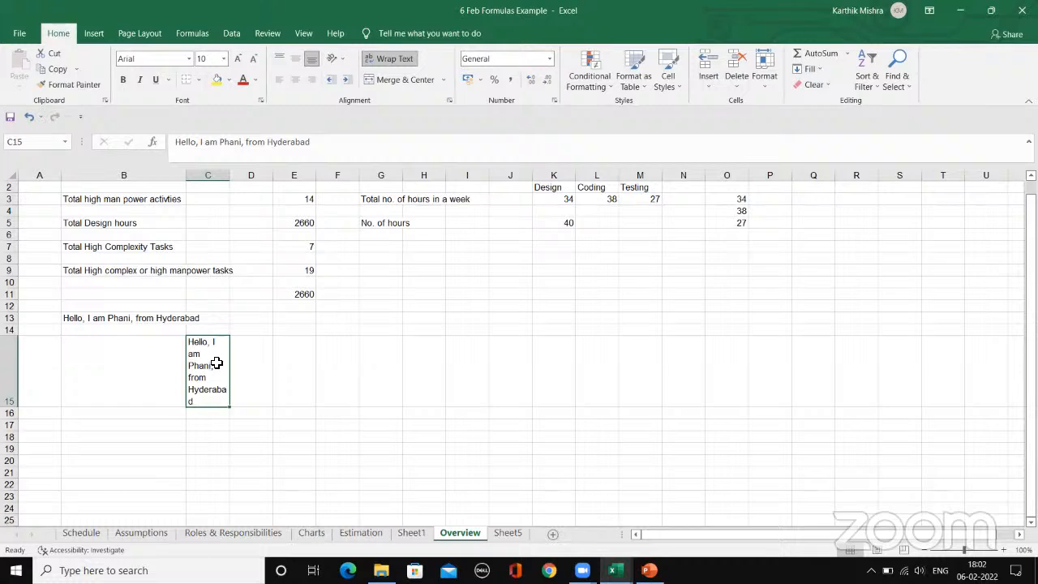
{"action": "left_click", "coordinate": [242, 435]}
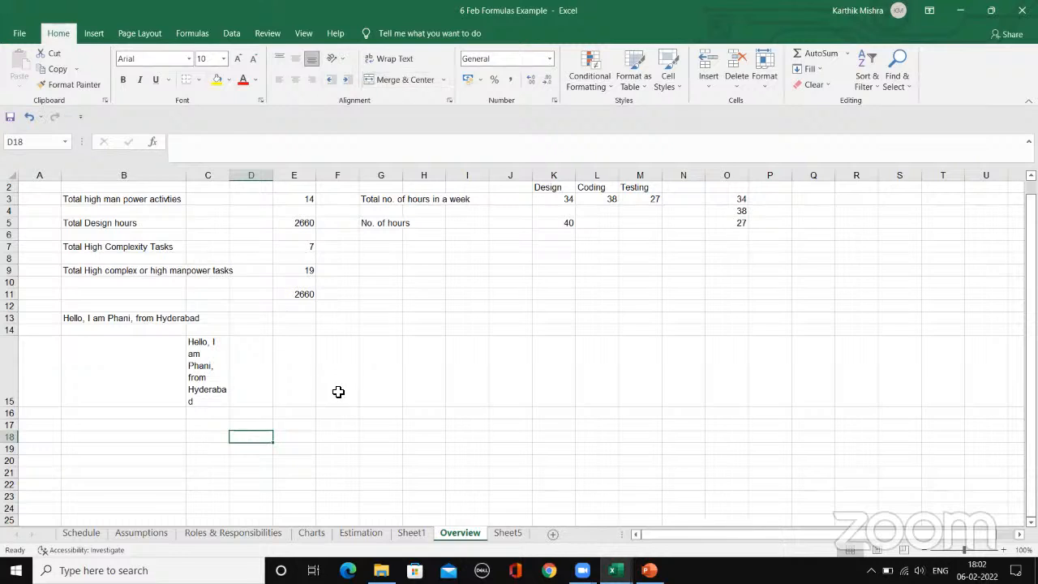
{"action": "key", "text": "ctrl+z"}
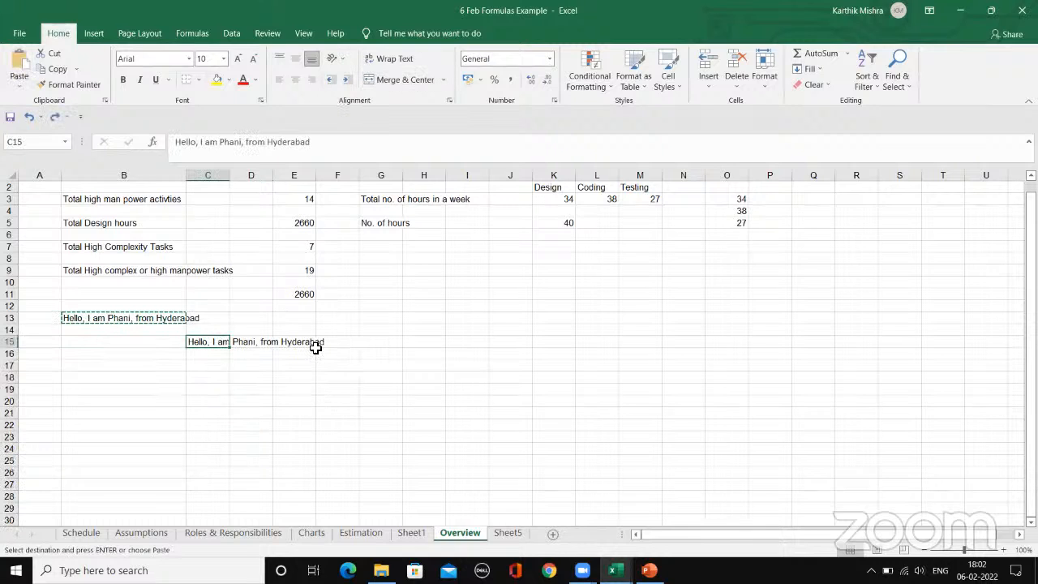
Step: Check cells C15, D15 and E15 on the Overview sheet to see which one actually holds the overflowing greeting
{"action": "left_click", "coordinate": [263, 412]}
{"action": "left_click", "coordinate": [207, 343]}
{"action": "left_click", "coordinate": [248, 342]}
{"action": "left_click", "coordinate": [207, 343]}
{"action": "left_click", "coordinate": [246, 343]}
{"action": "left_click", "coordinate": [297, 343]}
{"action": "left_click", "coordinate": [257, 387]}
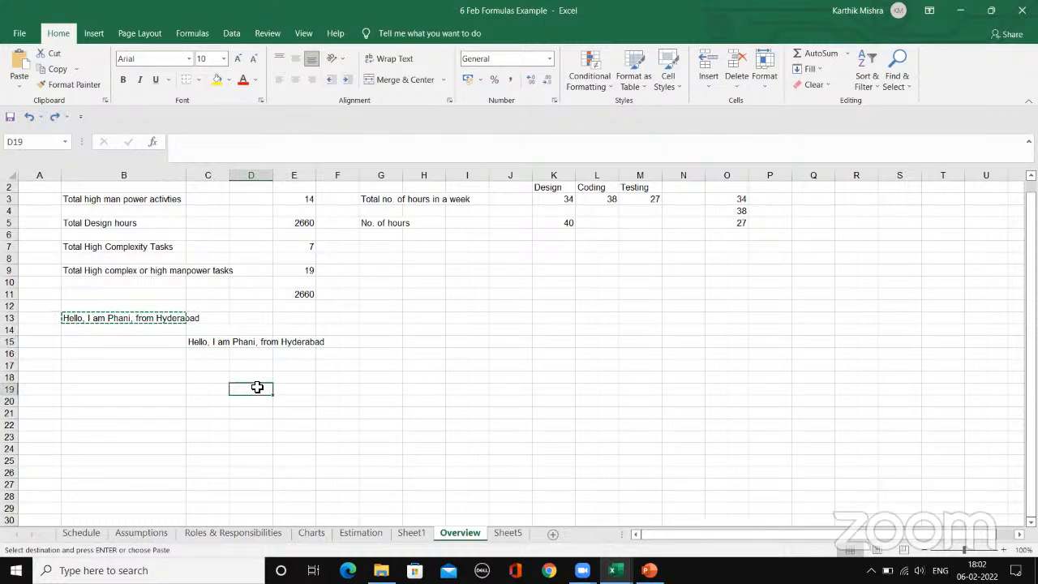
{"action": "left_click", "coordinate": [205, 342]}
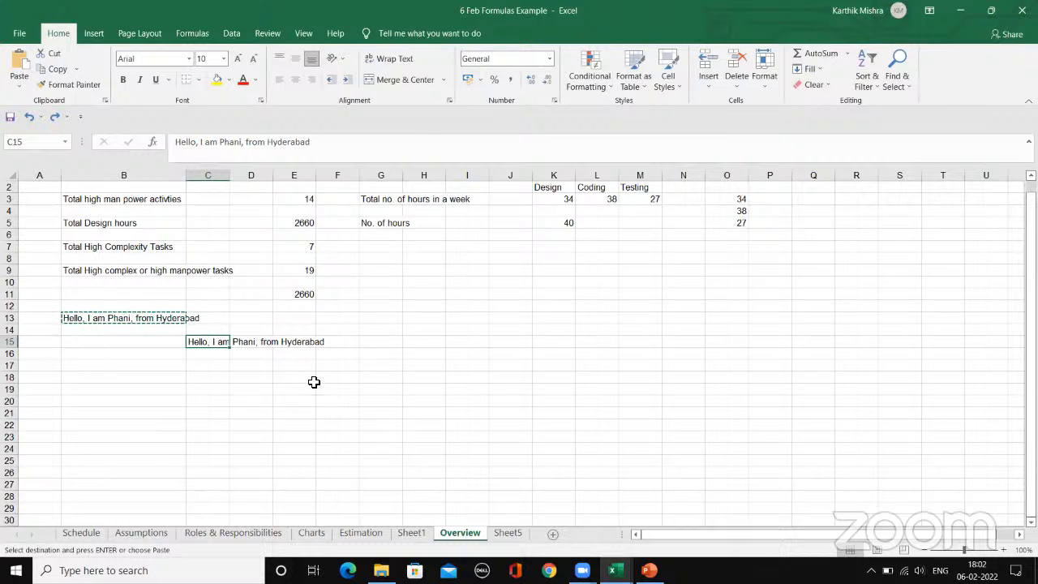
{"action": "left_click", "coordinate": [231, 376]}
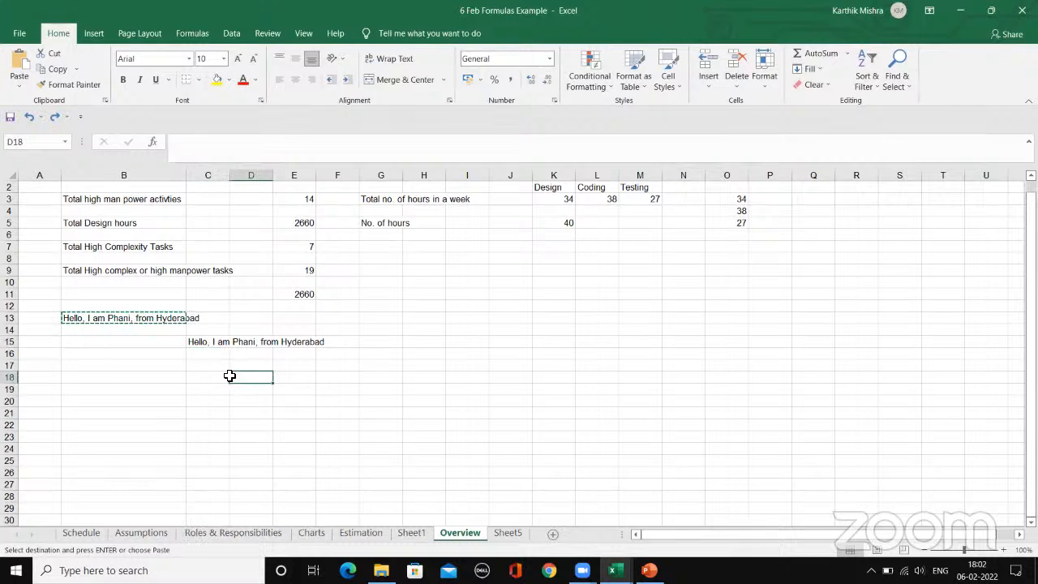
Step: Merge and center the greeting across C15:F15, and check that the range selects as one cell
{"action": "left_click", "coordinate": [198, 341]}
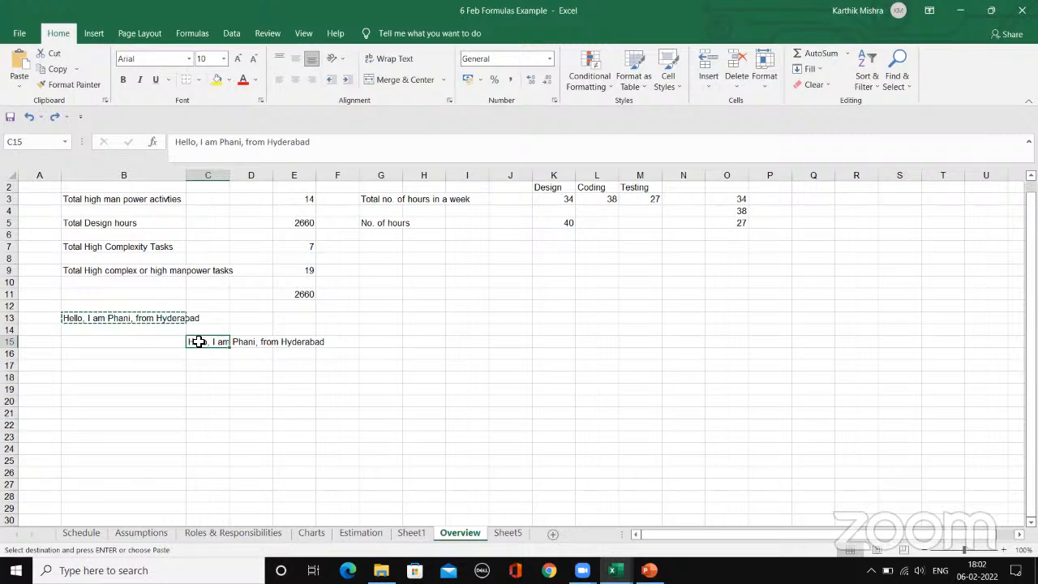
{"action": "left_click_drag", "start_coordinate": [199, 341], "coordinate": [332, 341]}
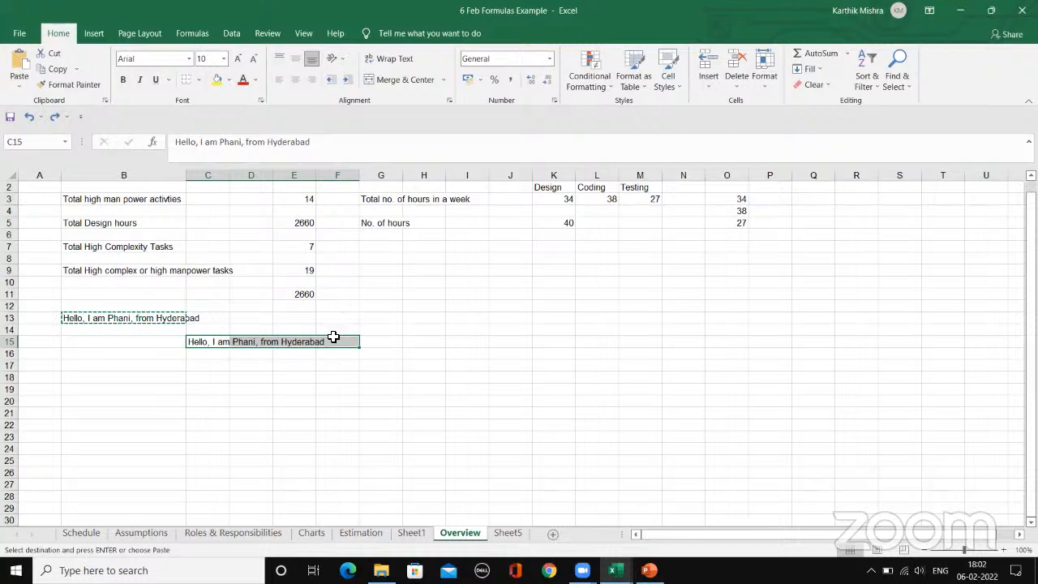
{"action": "left_click", "coordinate": [403, 81]}
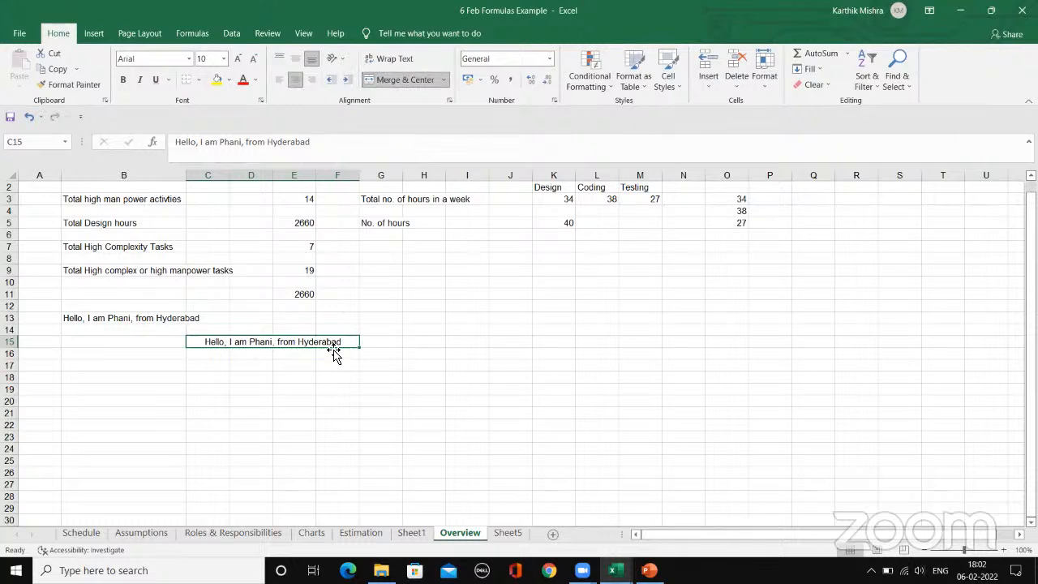
{"action": "left_click", "coordinate": [280, 363]}
{"action": "left_click", "coordinate": [202, 343]}
Step: Look through the Roles & Responsibilities, Assumptions and Estimation sheets for cells suited to merging, and return to the Overview sheet
{"action": "left_click", "coordinate": [352, 521]}
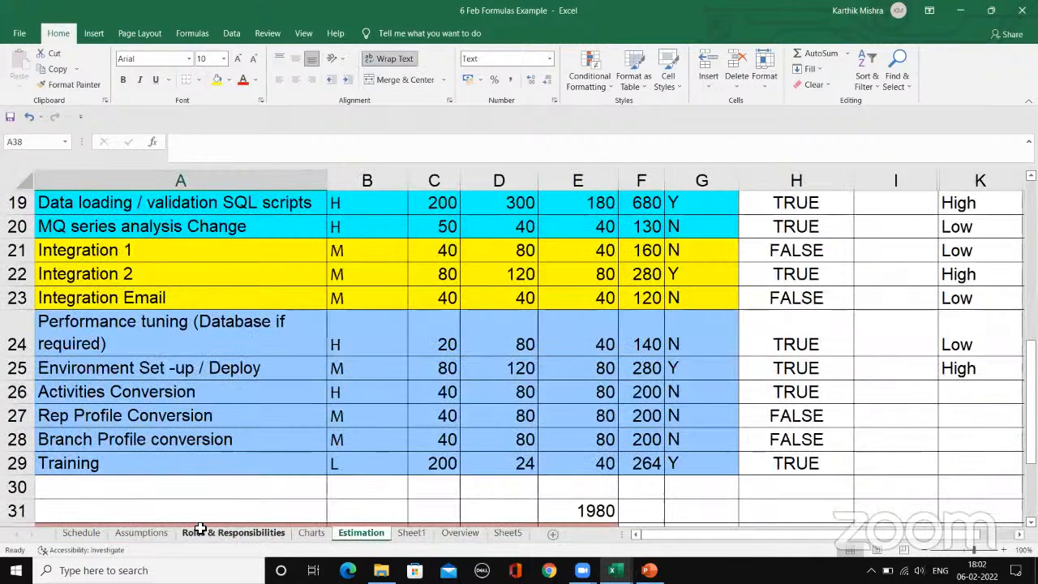
{"action": "left_click", "coordinate": [191, 532]}
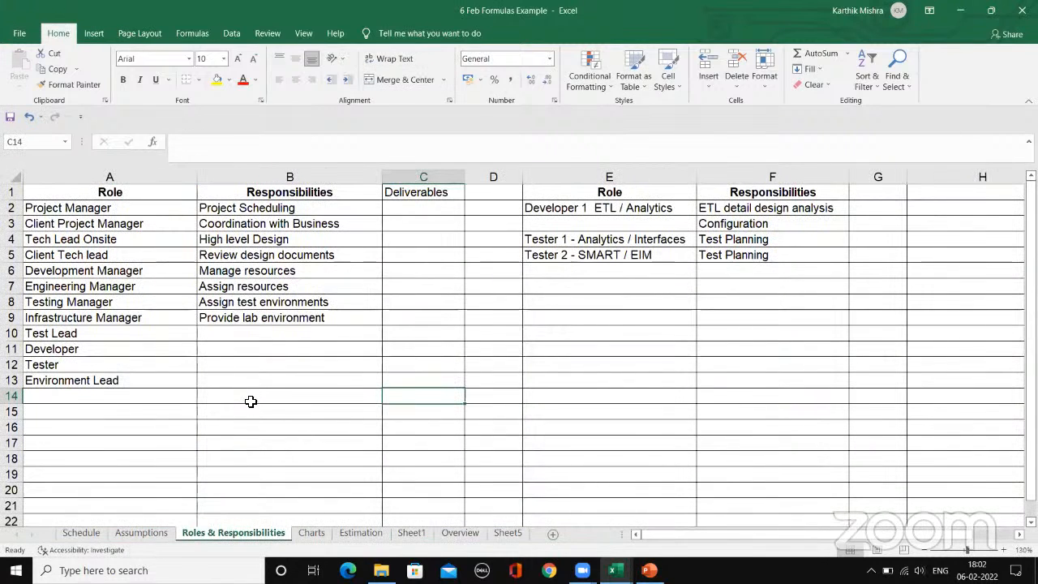
{"action": "left_click", "coordinate": [146, 534]}
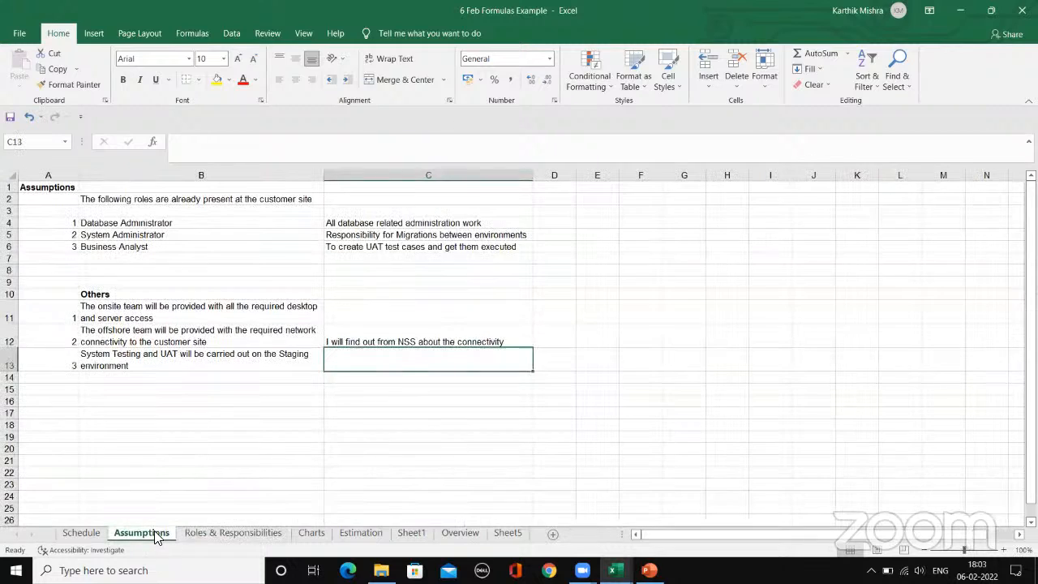
{"action": "left_click", "coordinate": [371, 527]}
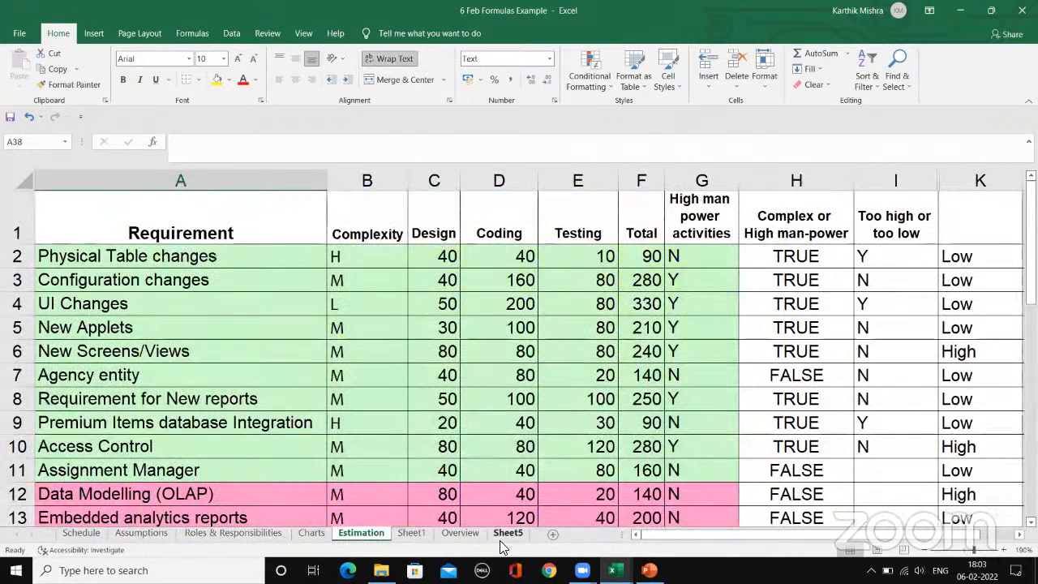
{"action": "left_click", "coordinate": [460, 533]}
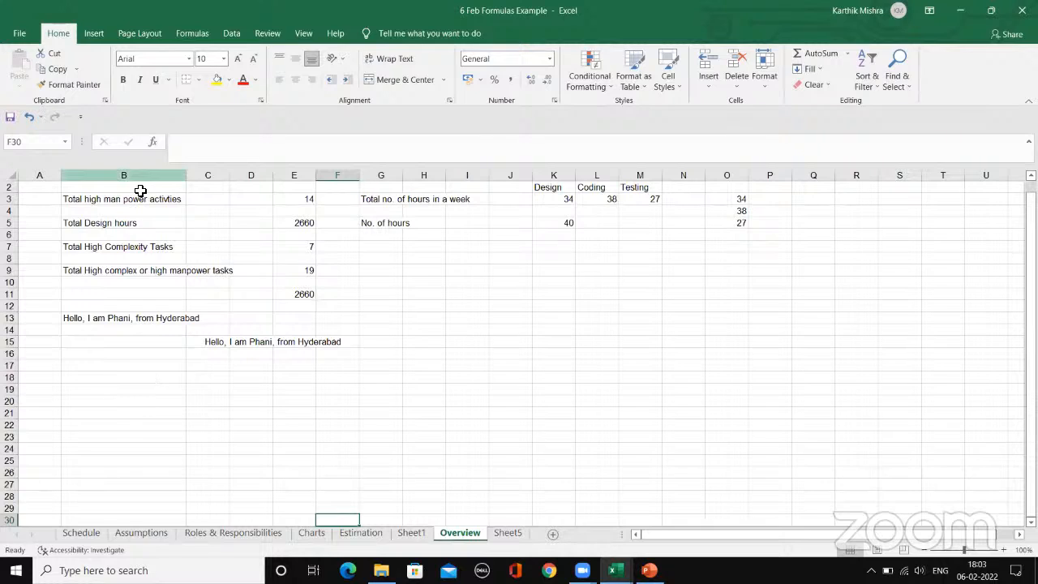
Step: Compare the unmerged cells B2:G2 with the merged greeting cell in row 15
{"action": "left_click_drag", "start_coordinate": [139, 190], "coordinate": [364, 189]}
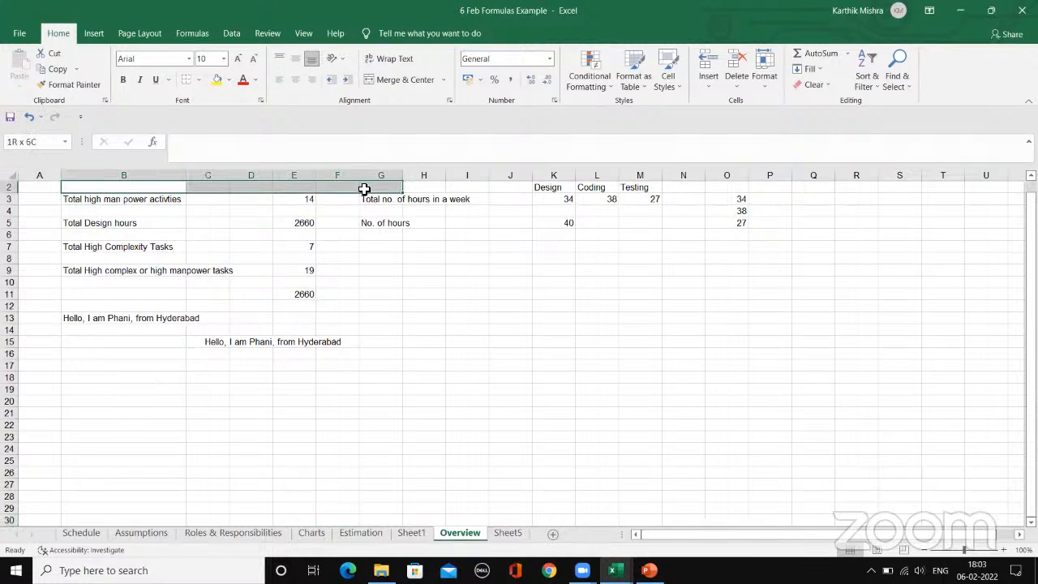
{"action": "left_click", "coordinate": [219, 344]}
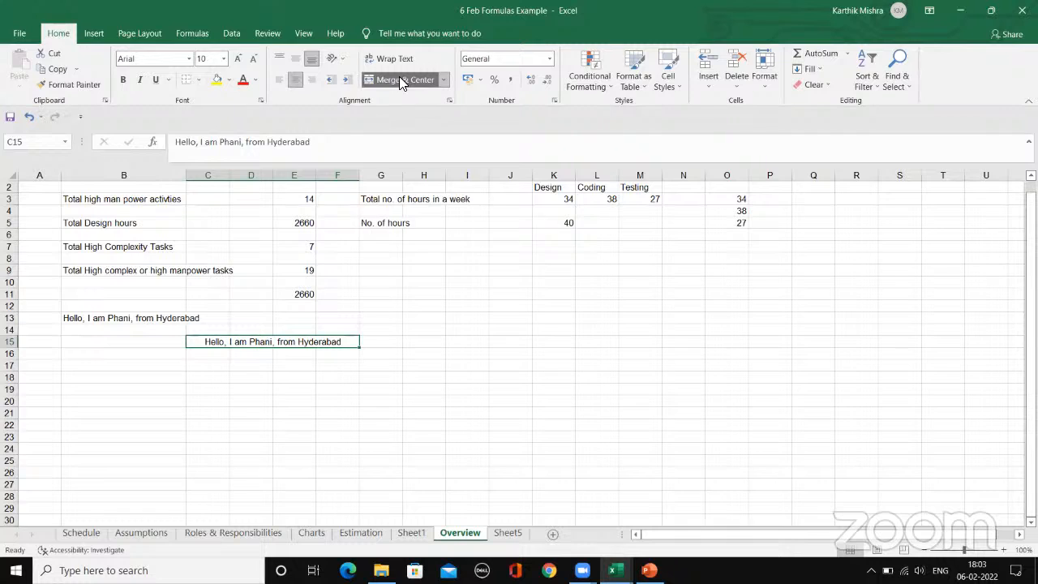
{"action": "left_click", "coordinate": [101, 189]}
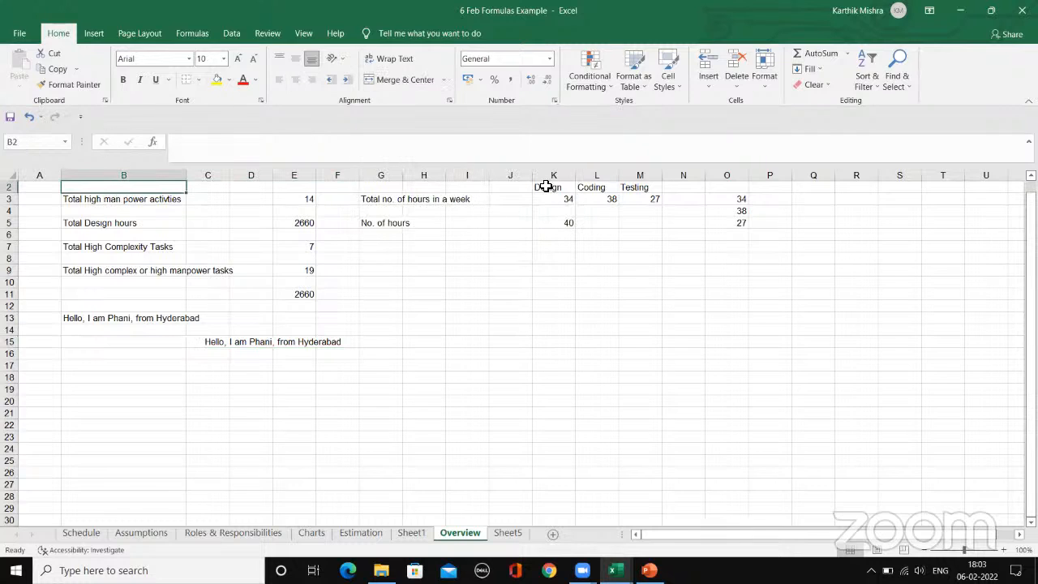
{"action": "left_click", "coordinate": [239, 345]}
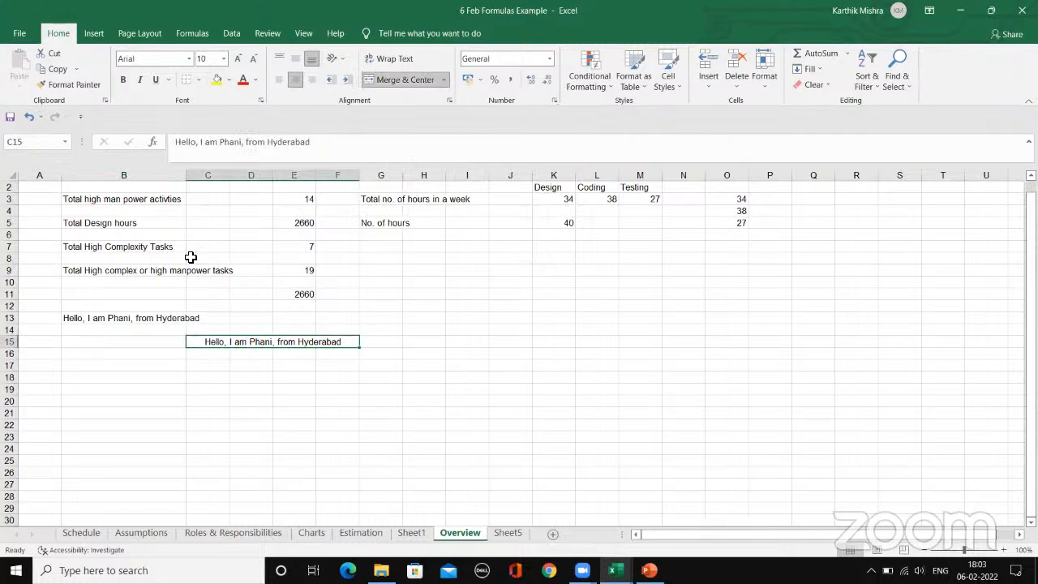